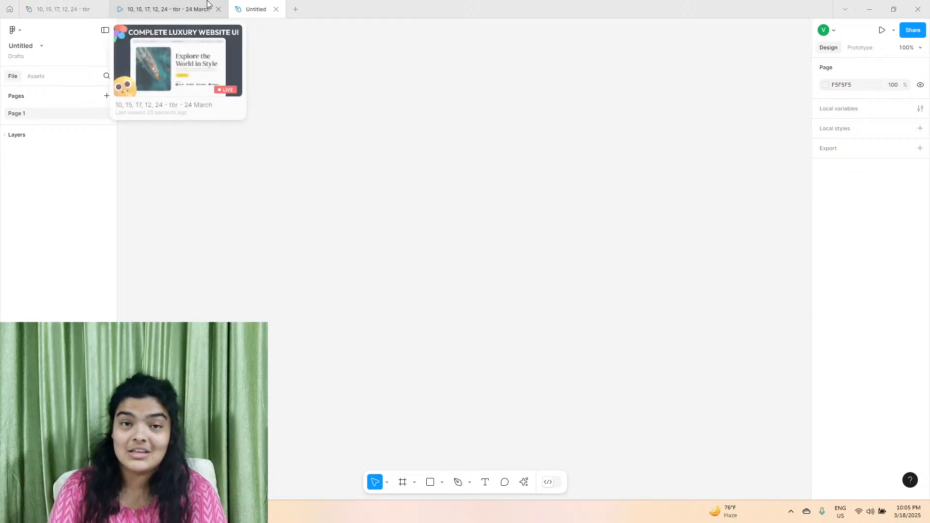
# Review the Luxury Travel Co. reference prototype and add a MacBook Air frame to the untitled design file.
pyautogui.click(402, 482)
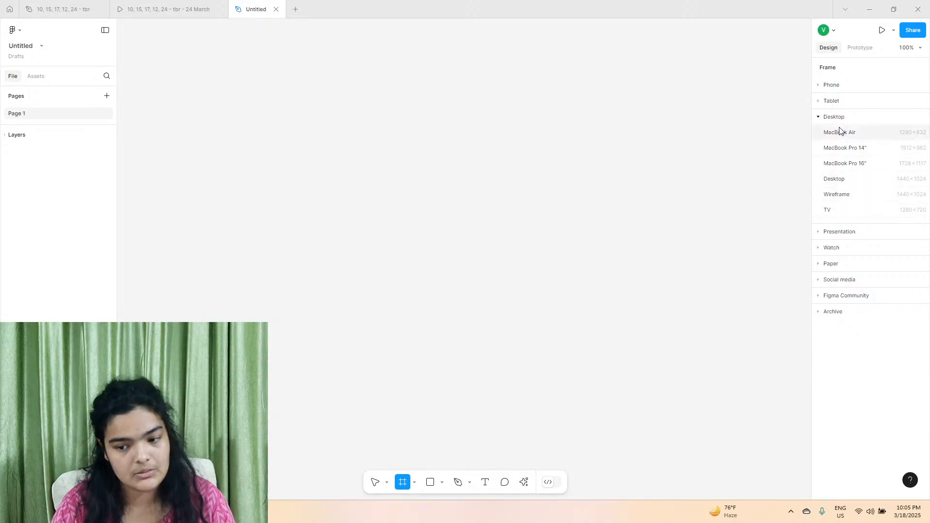
pyautogui.click(167, 9)
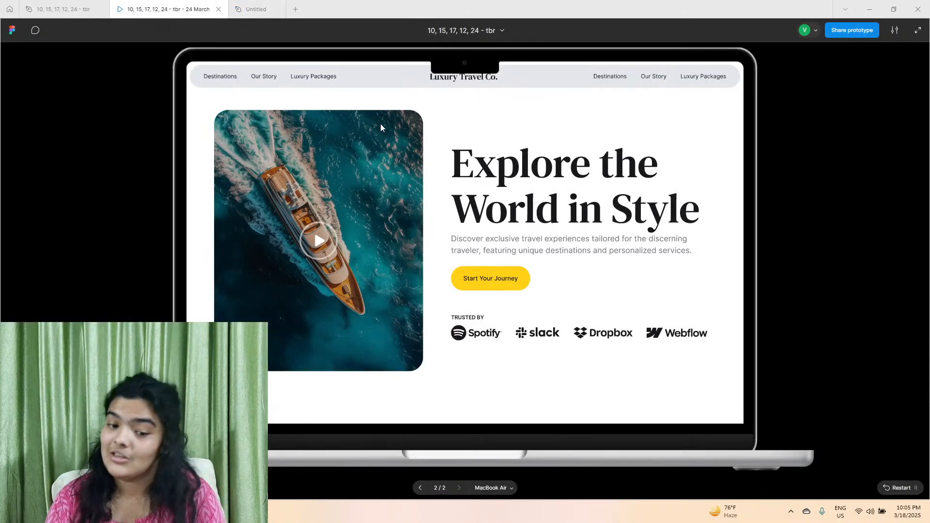
pyautogui.scroll(-10, 518, 292)
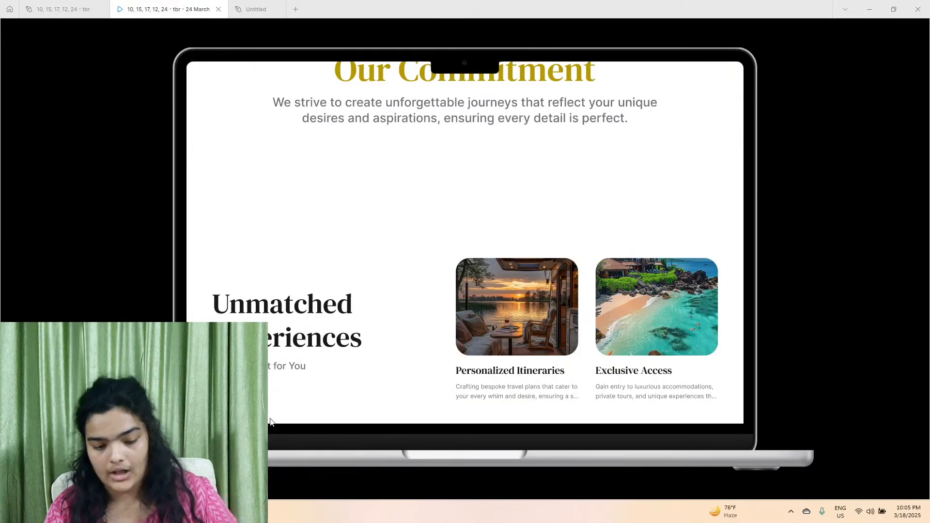
pyautogui.scroll(-4, 362, 220)
pyautogui.scroll(2, 361, 220)
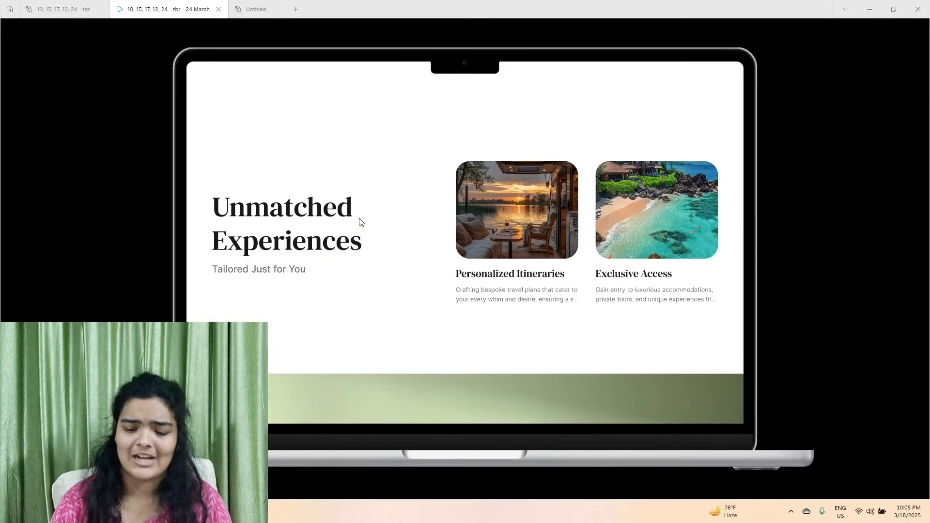
pyautogui.scroll(8, 360, 222)
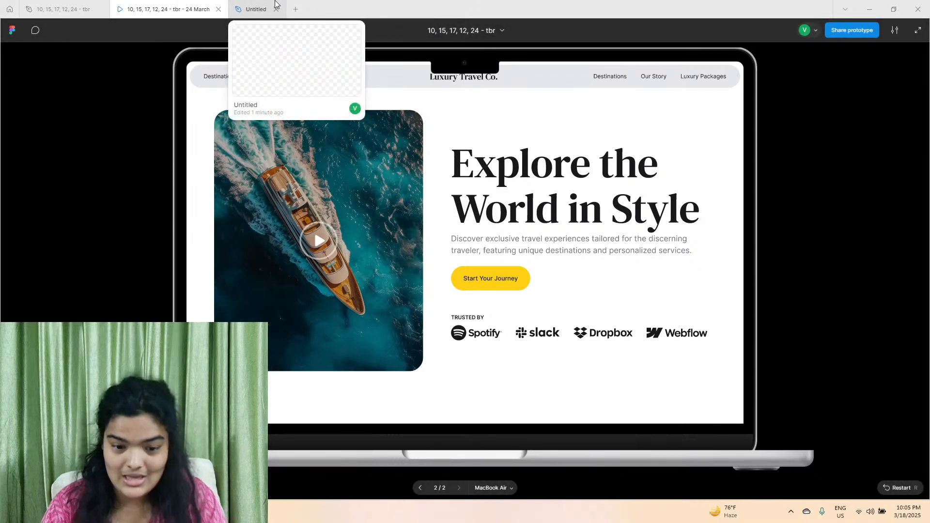
pyautogui.click(268, 5)
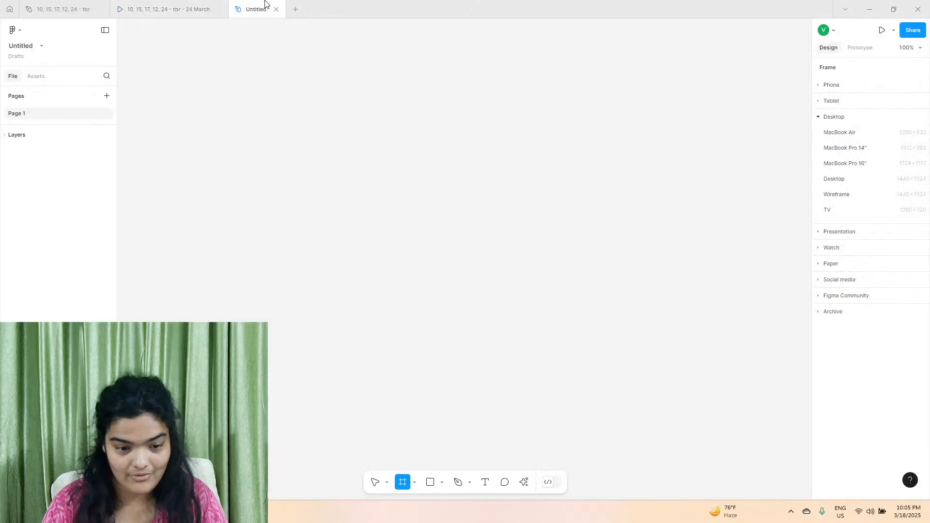
pyautogui.click(855, 136)
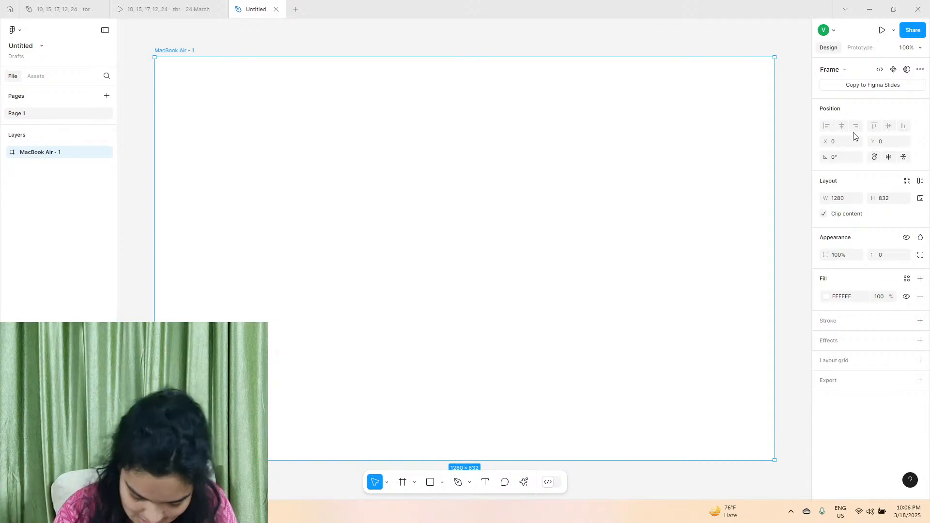
# Draw a navigation bar frame of about 1247 × 73 across the MacBook Air frame's upper edge and centre it horizontally.
pyautogui.click(194, 8)
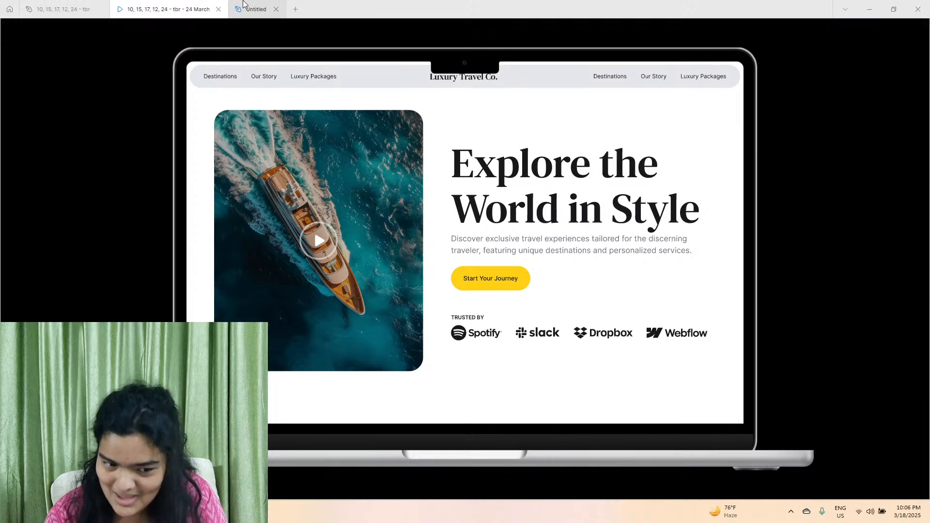
pyautogui.click(243, 6)
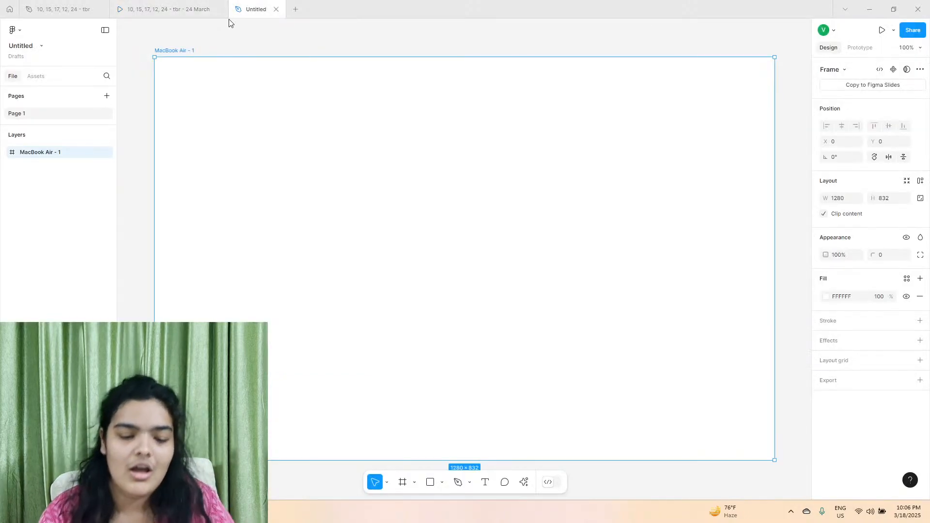
pyautogui.click(403, 482)
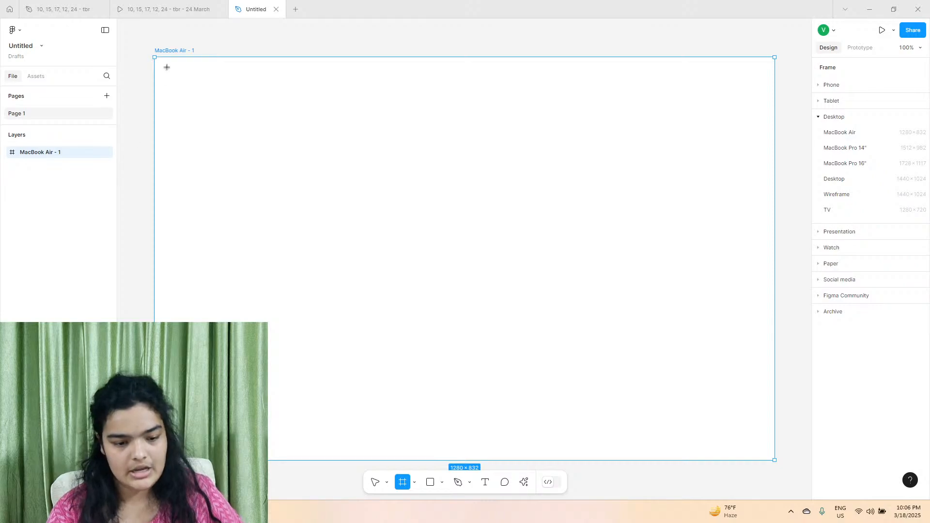
pyautogui.moveTo(162, 64); pyautogui.dragTo(765, 99)
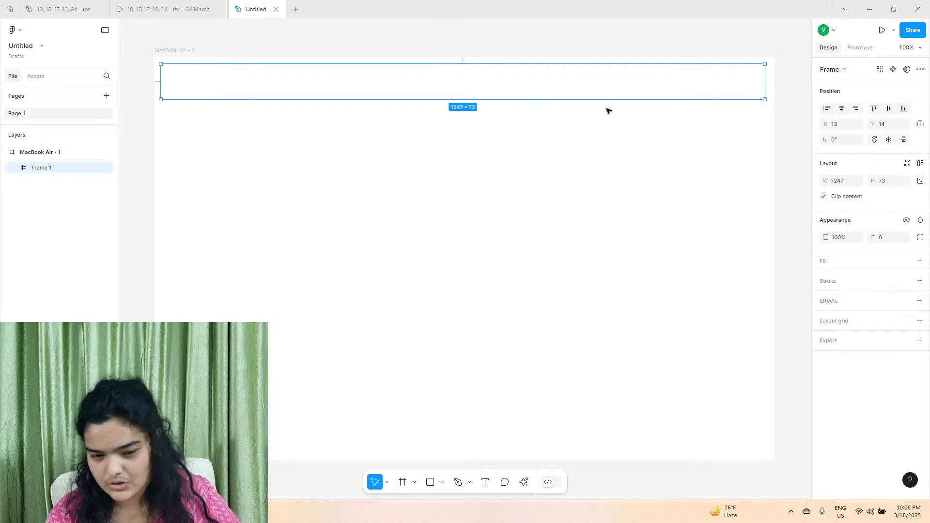
pyautogui.click(842, 108)
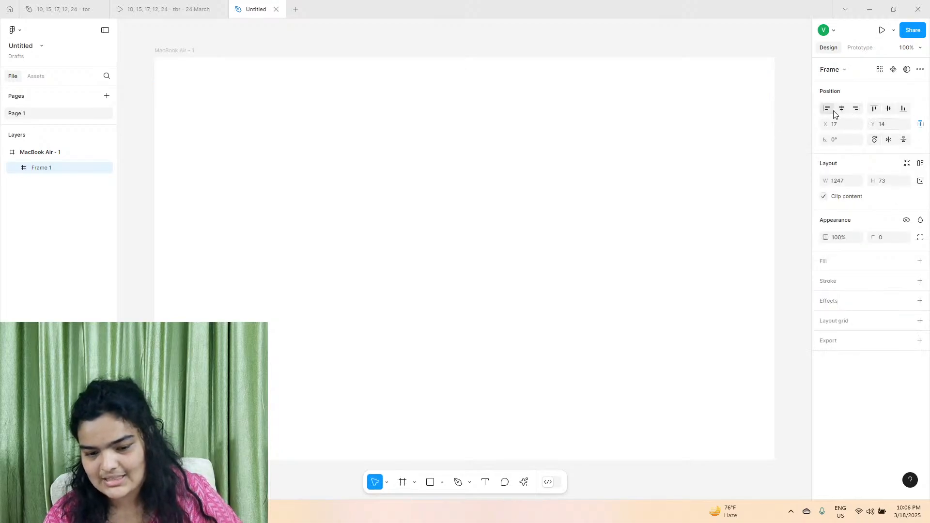
# Add a light grey ECECEC fill to the navigation bar frame.
pyautogui.click(919, 260)
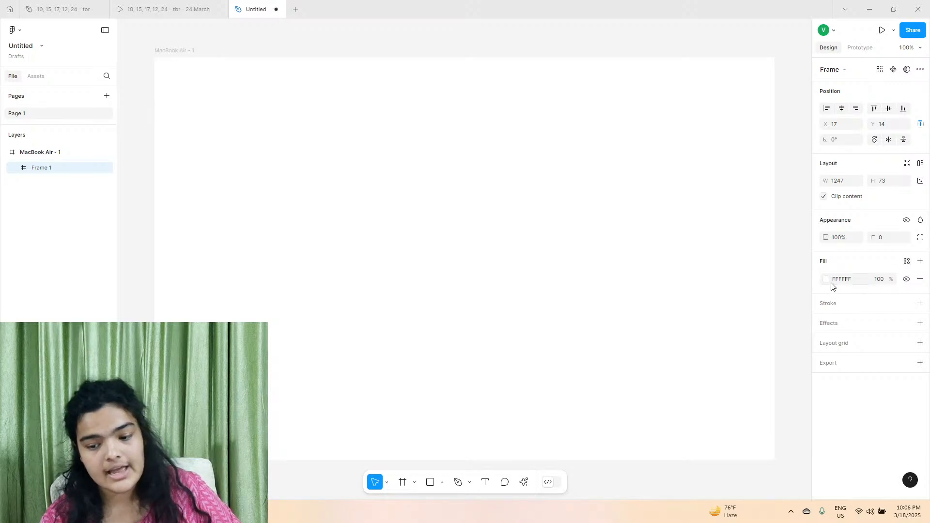
pyautogui.click(826, 280)
pyautogui.moveTo(725, 302); pyautogui.dragTo(695, 264)
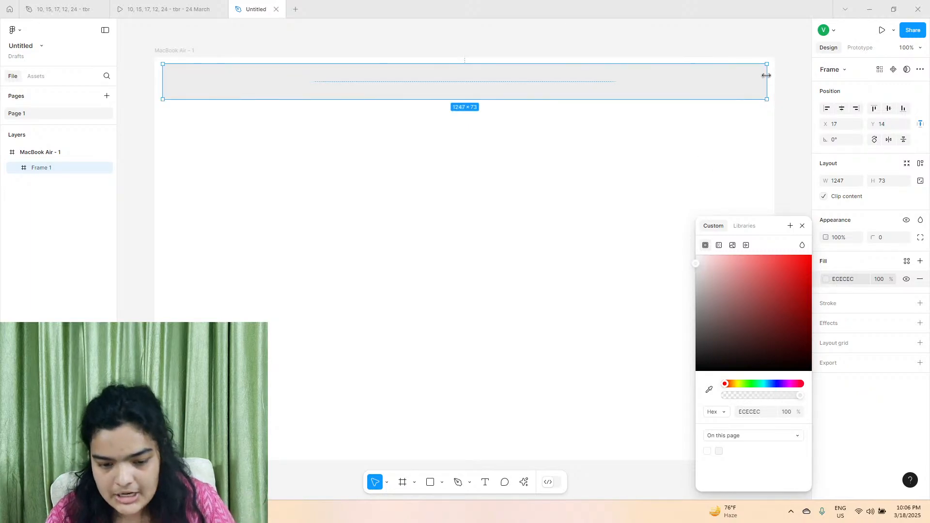
# Widen the navigation bar to about 1252, place it near Y 18, and round its corners to 14.
pyautogui.moveTo(767, 75); pyautogui.dragTo(728, 74)
pyautogui.moveTo(870, 237); pyautogui.dragTo(11, 109)
pyautogui.moveTo(573, 85); pyautogui.dragTo(573, 87)
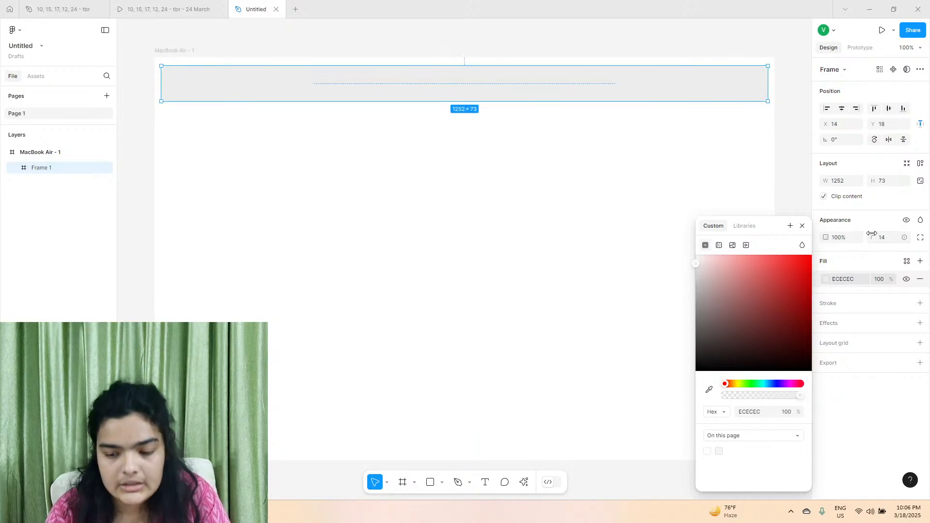
# Try a corner radius of 41 on the navigation bar, compare it with the reference prototype, and return it to 14.
pyautogui.moveTo(873, 237); pyautogui.dragTo(207, 199)
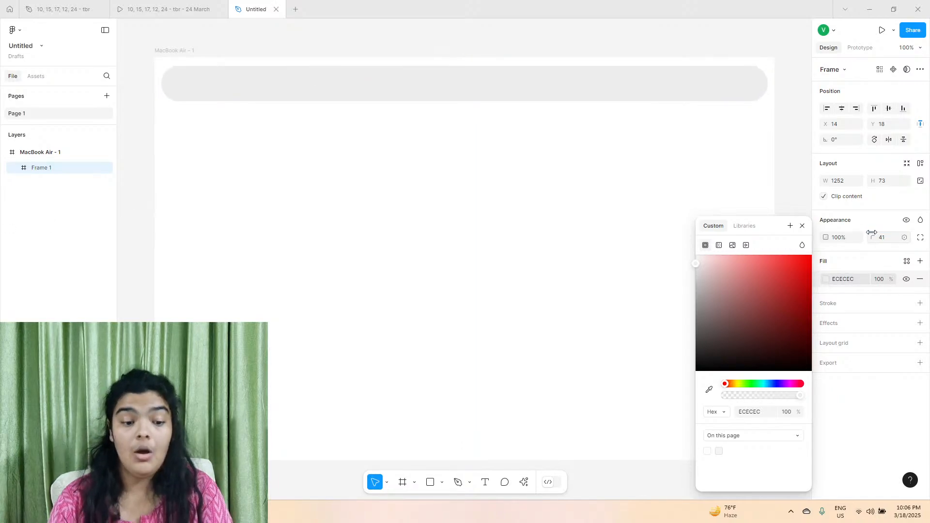
pyautogui.click(167, 9)
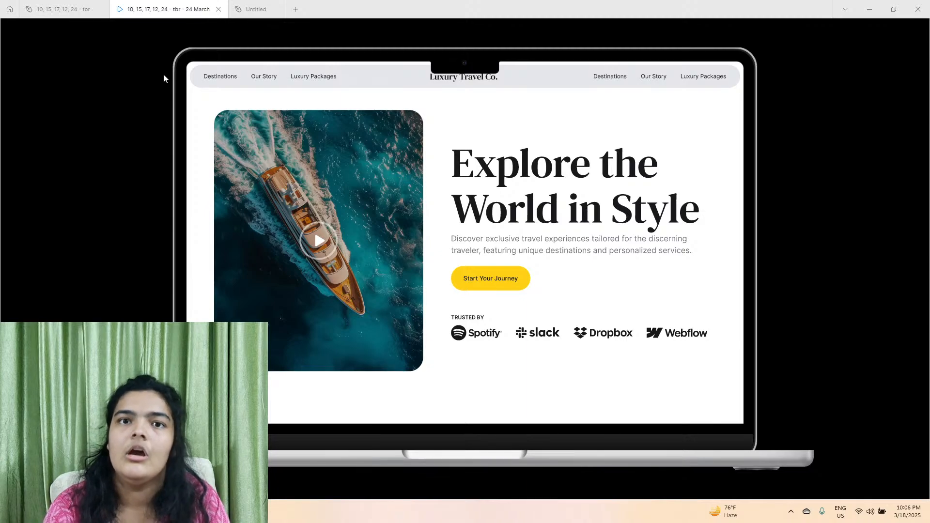
pyautogui.click(256, 9)
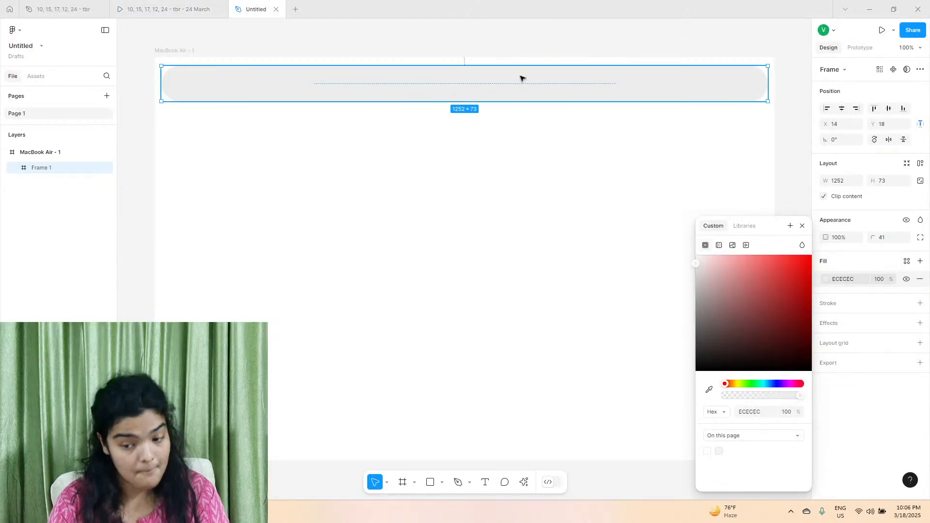
pyautogui.moveTo(875, 238); pyautogui.dragTo(610, 233)
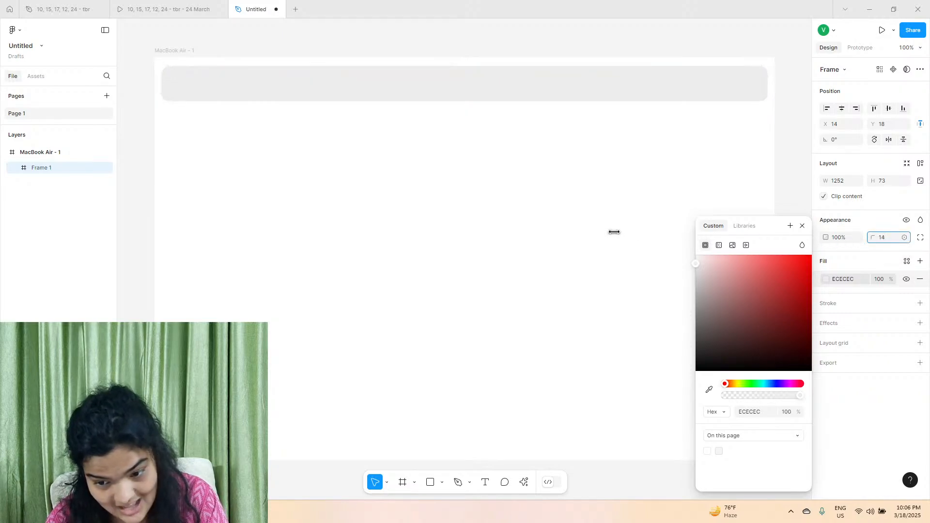
# Nudge the navigation bar slightly upward and preview the untitled file's prototype against the reference prototype.
pyautogui.moveTo(638, 95); pyautogui.dragTo(637, 91)
pyautogui.click(569, 187)
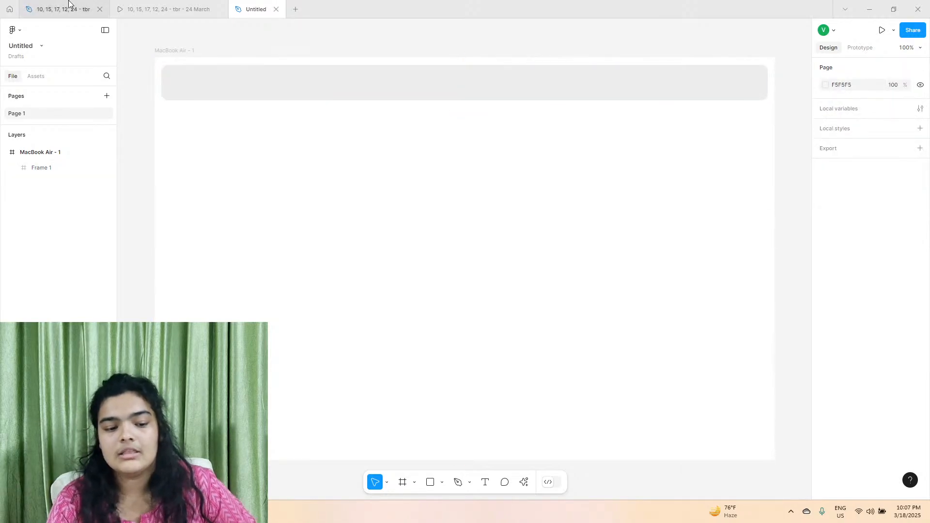
pyautogui.click(870, 52)
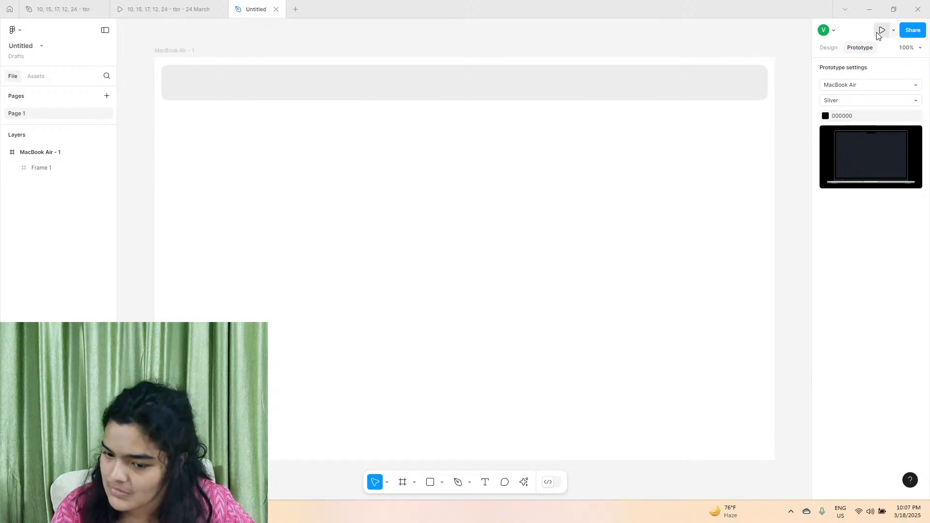
pyautogui.click(880, 32)
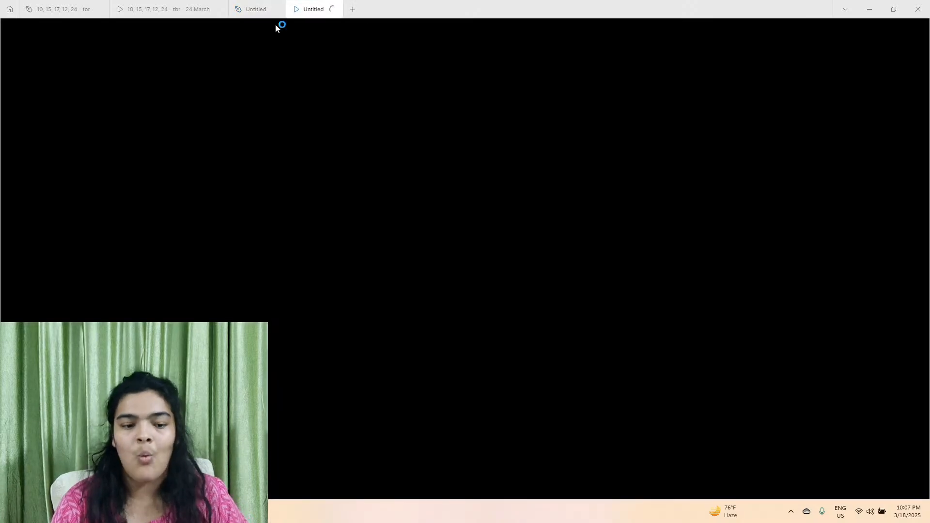
pyautogui.click(197, 6)
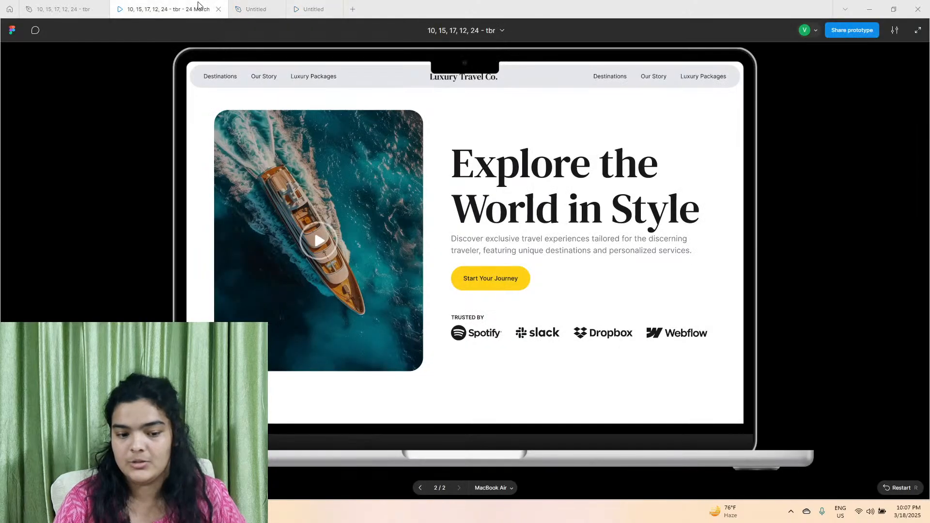
pyautogui.click(294, 5)
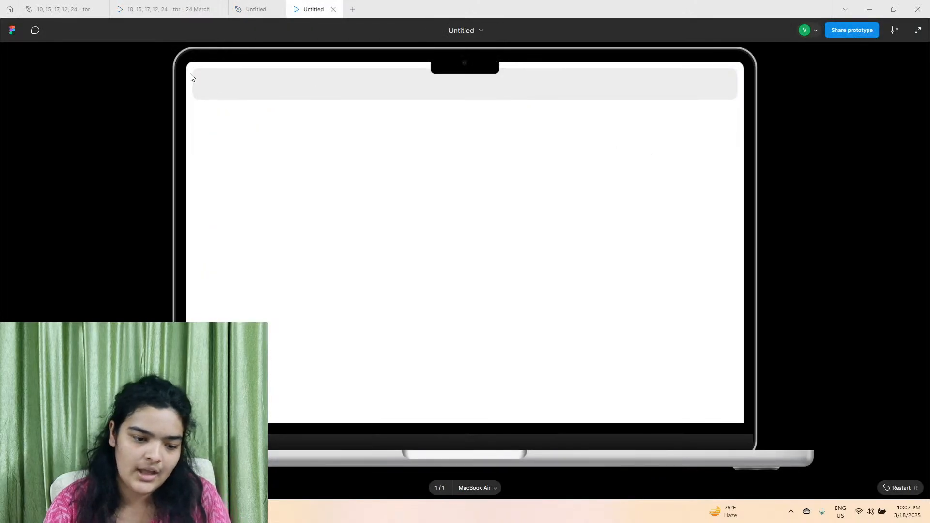
# Examine the typography of the hero heading, its description and the brand name in the reference design file.
pyautogui.click(178, 5)
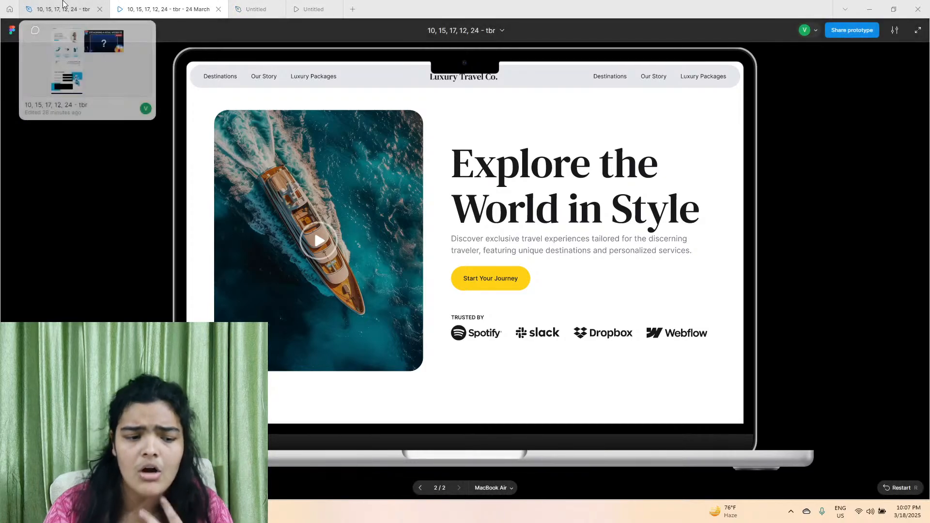
pyautogui.click(61, 8)
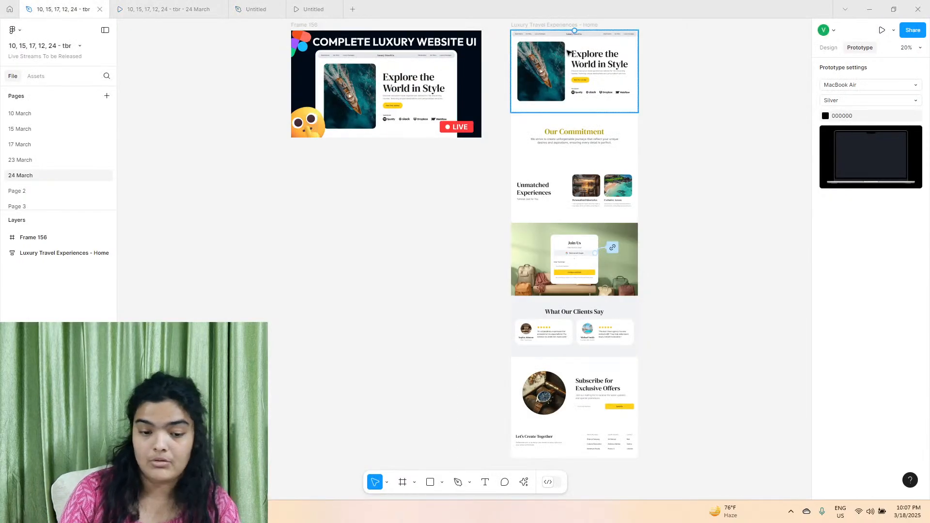
pyautogui.scroll(10, 561, 43)
pyautogui.hscroll(1, 561, 43)
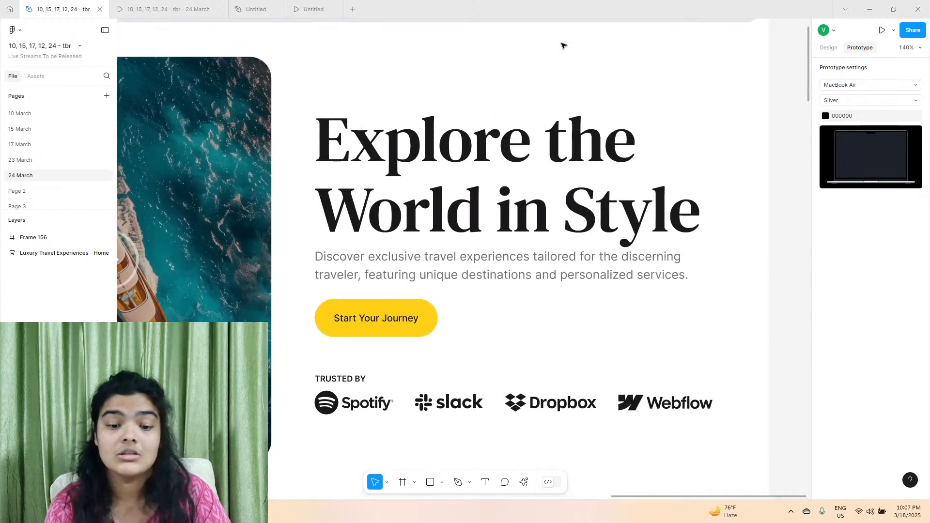
pyautogui.click(446, 199)
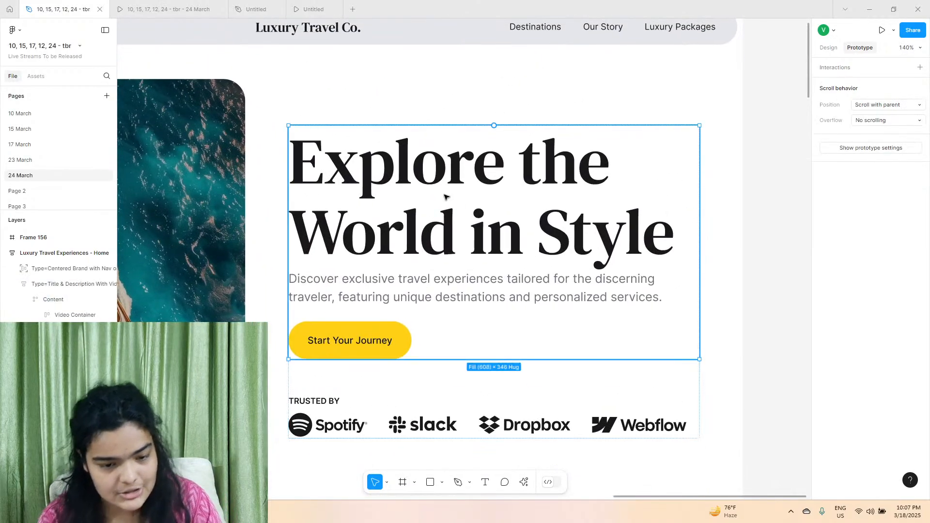
pyautogui.click(829, 48)
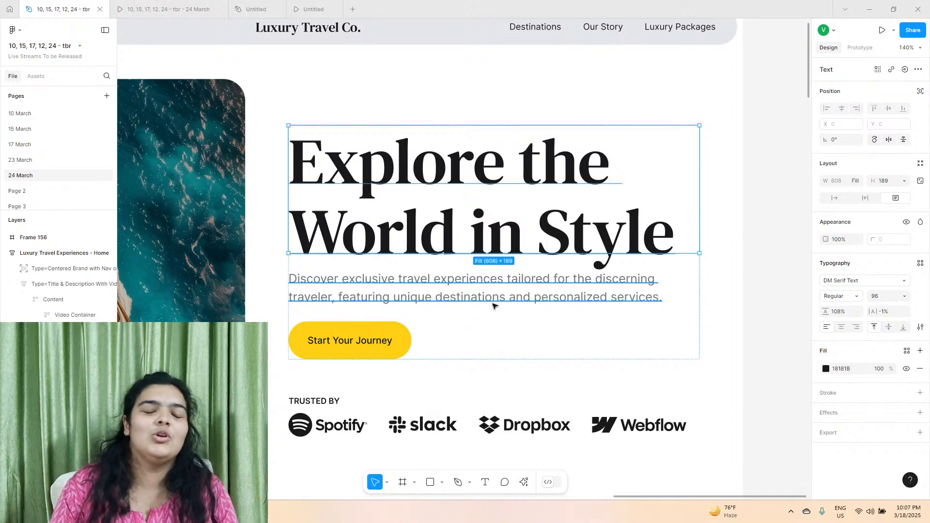
pyautogui.click(473, 297)
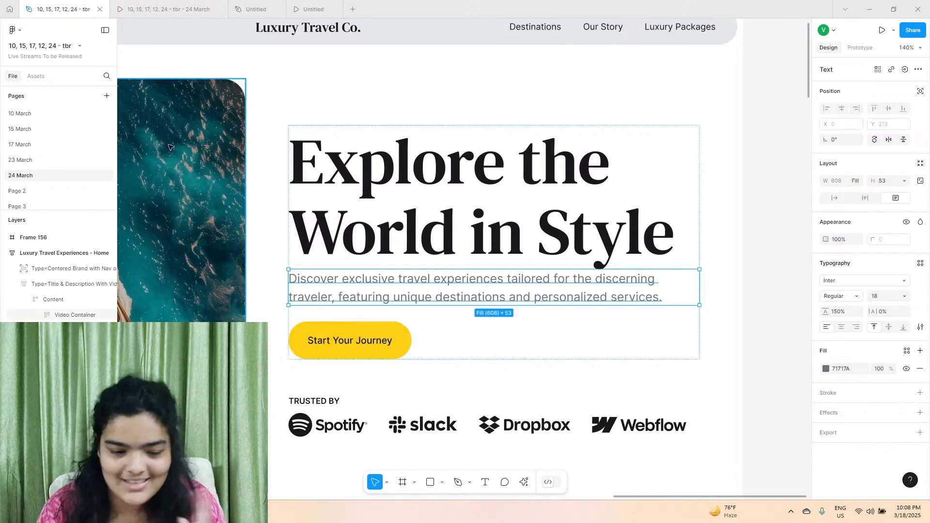
pyautogui.click(593, 225)
pyautogui.scroll(2, 302, 98)
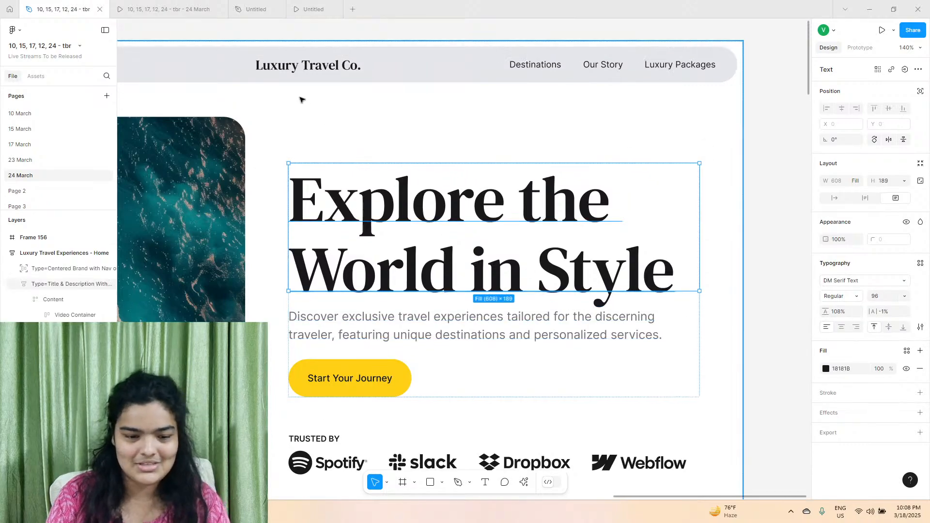
pyautogui.hscroll(-3, 436, 68)
pyautogui.click(444, 65)
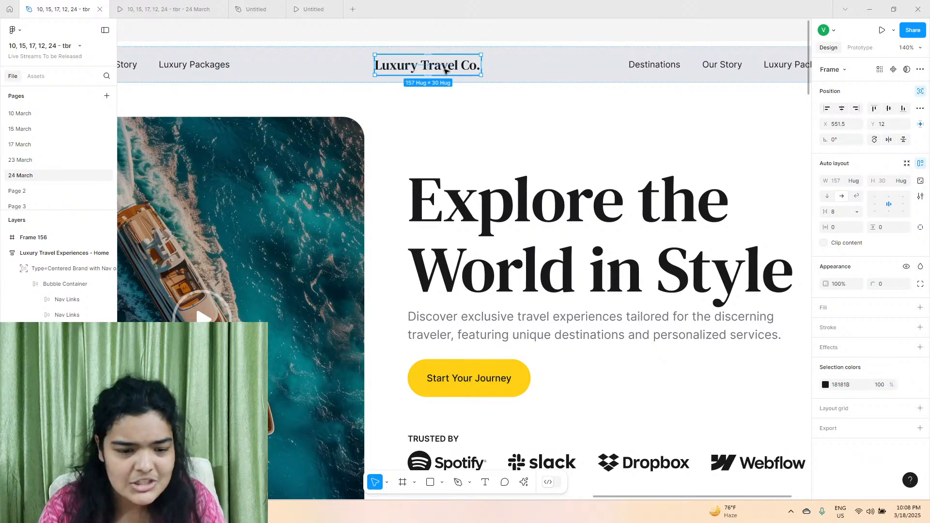
# In the untitled file, add the text "Luxury Travel Co." inside the navigation bar.
pyautogui.click(262, 9)
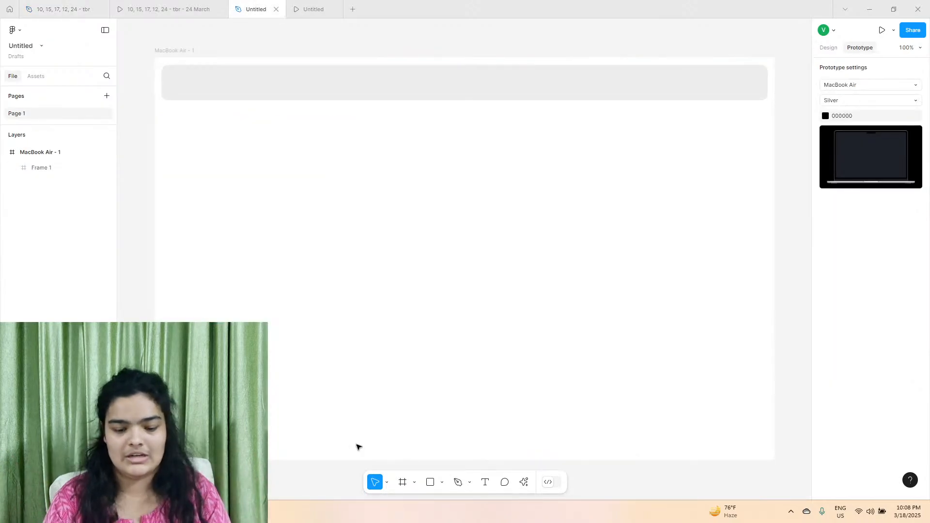
pyautogui.click(485, 482)
pyautogui.click(387, 80)
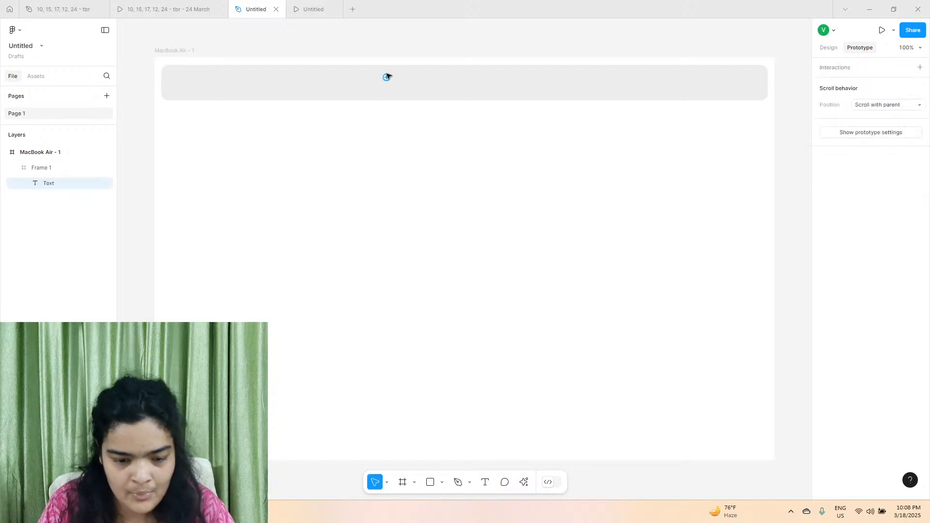
pyautogui.scroll(3, 411, 65)
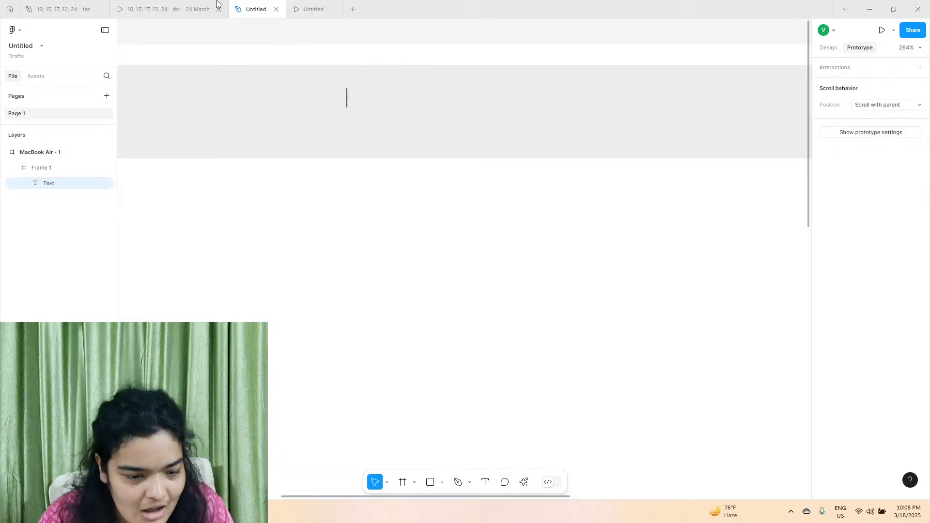
pyautogui.moveTo(218, 4)
pyautogui.write('Luxury')
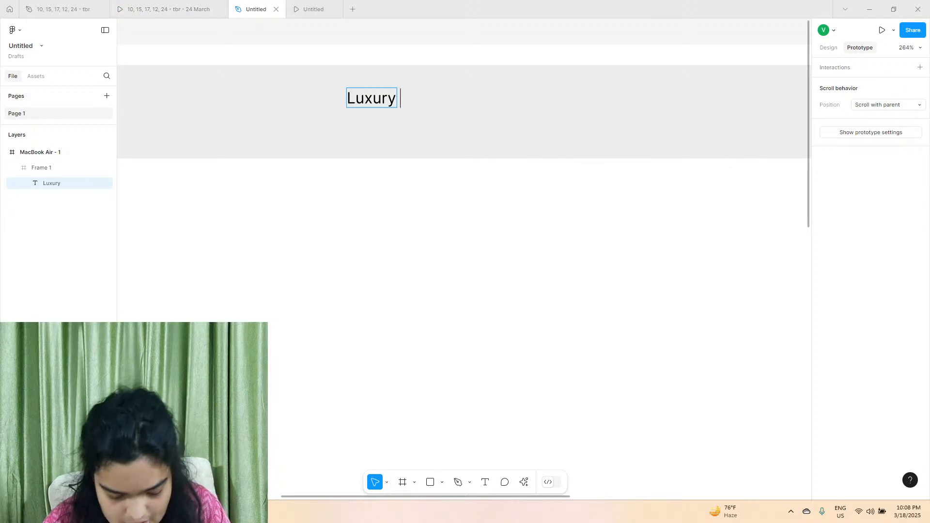
pyautogui.write('Trave, ')
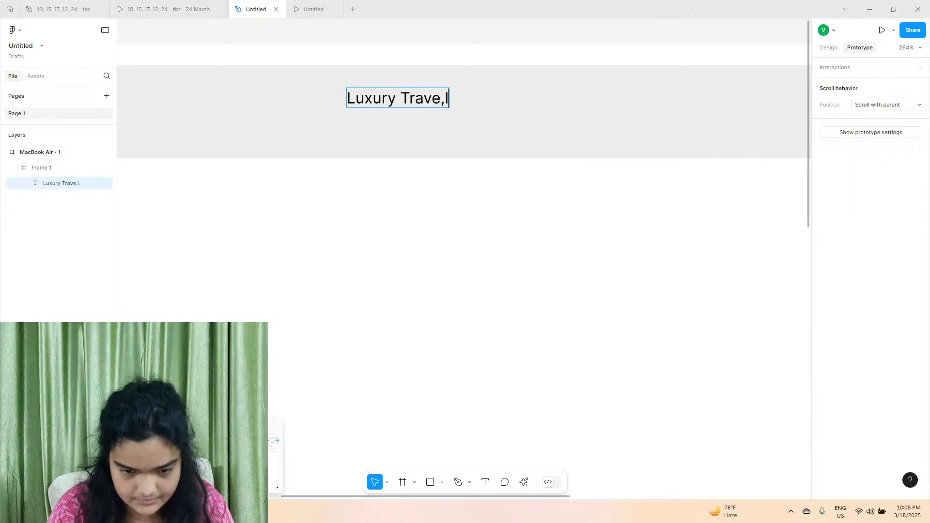
pyautogui.write(' Co.')
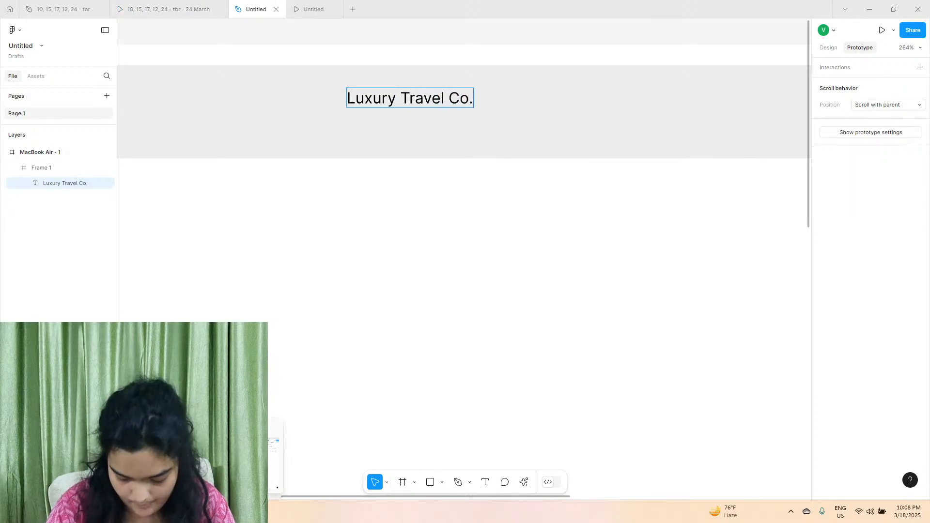
pyautogui.press('Escape')
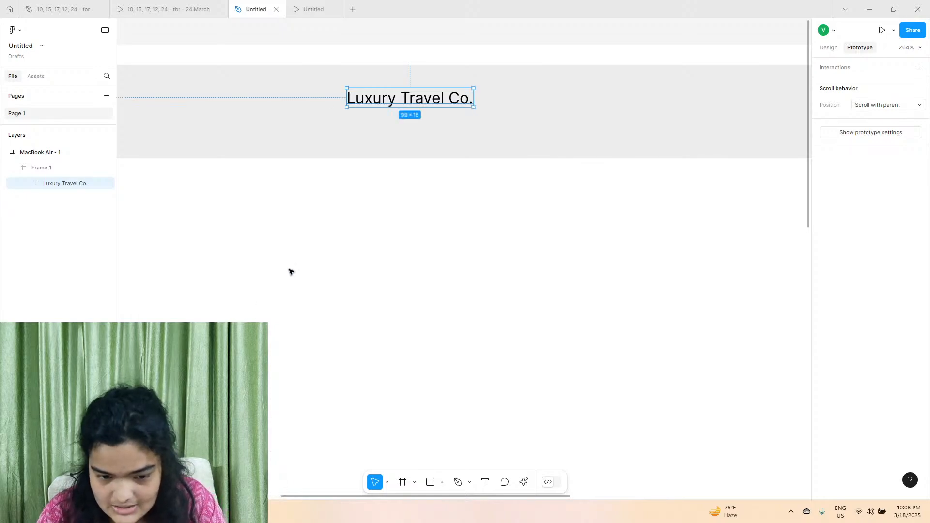
# Try the pale blue F6FBFF as the navigation bar's fill and switch back to the light grey EBEBEB.
pyautogui.click(625, 68)
pyautogui.click(828, 48)
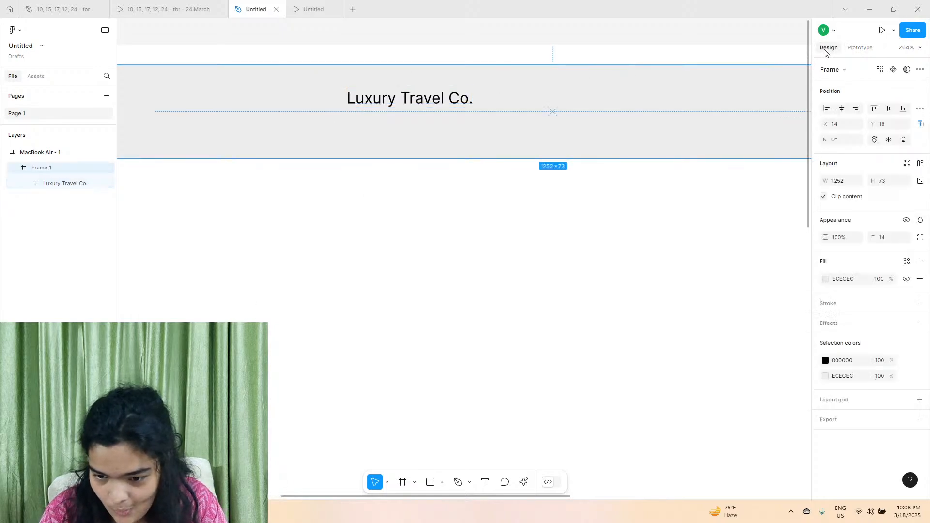
pyautogui.click(826, 279)
pyautogui.moveTo(758, 384)
pyautogui.mouseDown()
pyautogui.moveTo(777, 388)
pyautogui.moveTo(769, 387)
pyautogui.mouseUp()
pyautogui.click(715, 282)
pyautogui.moveTo(708, 280); pyautogui.dragTo(702, 248)
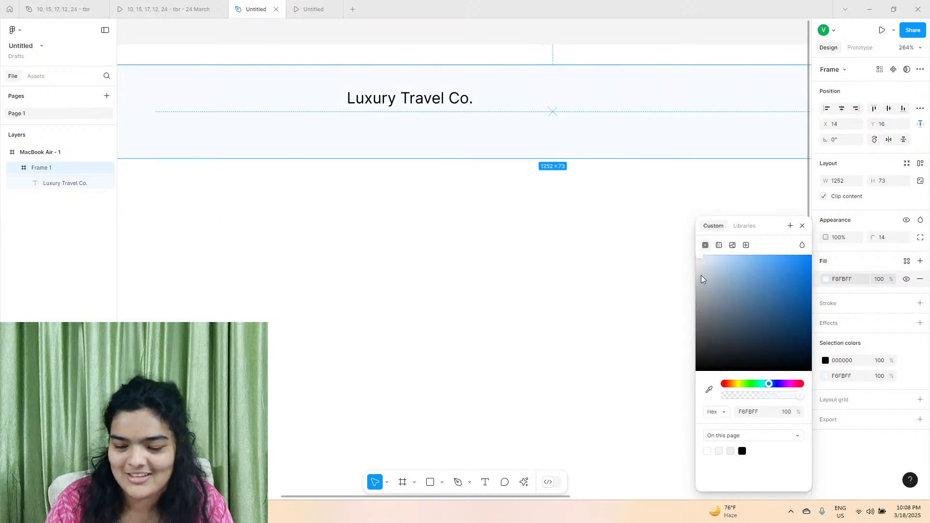
pyautogui.moveTo(702, 275); pyautogui.dragTo(687, 262)
# Set the font of the "Luxury Travel Co." text to DM Serif Text.
pyautogui.click(436, 108)
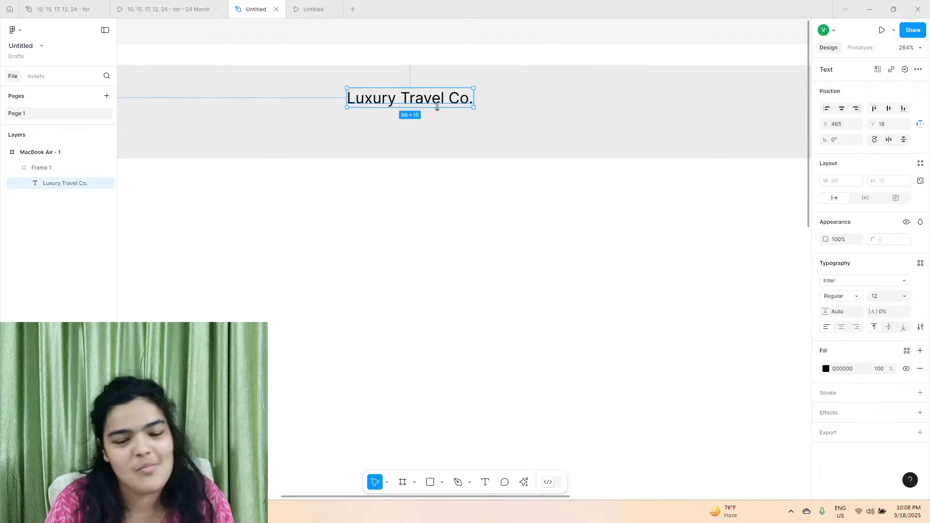
pyautogui.click(842, 280)
pyautogui.write('dm')
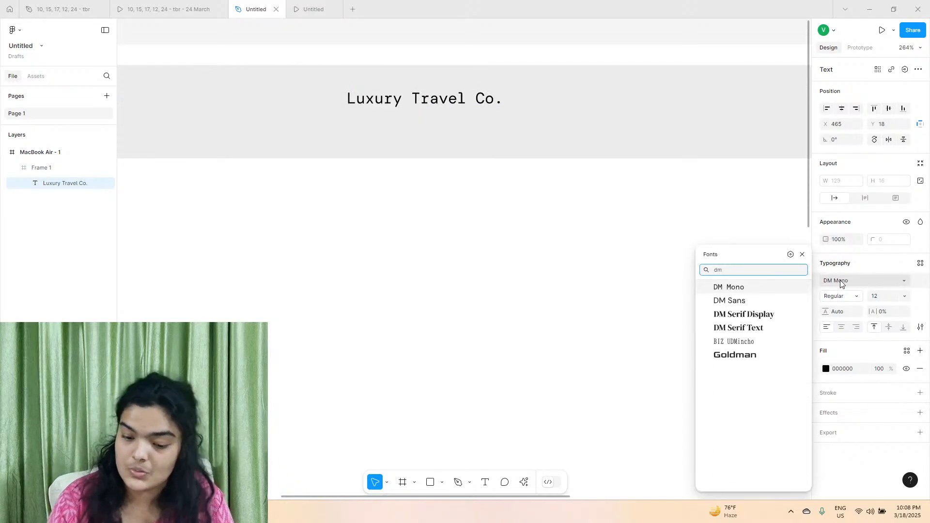
pyautogui.click(773, 327)
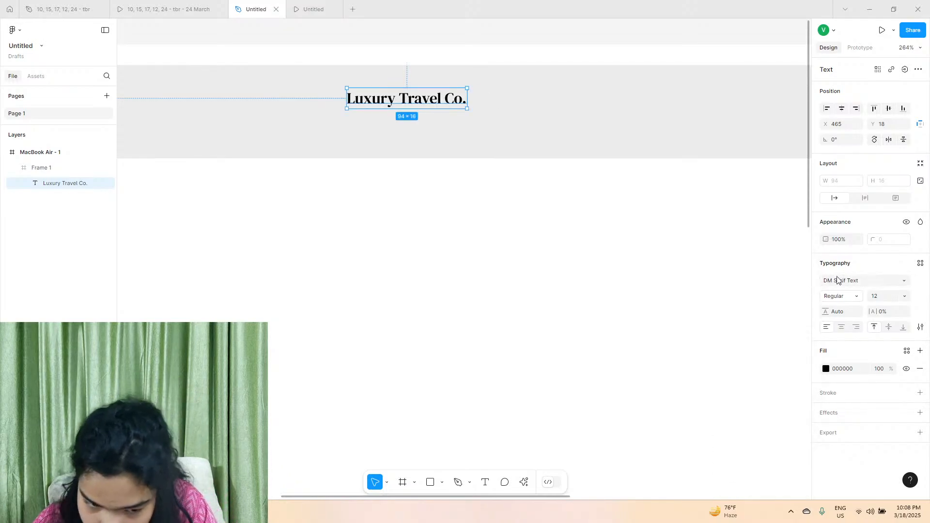
pyautogui.moveTo(198, 12)
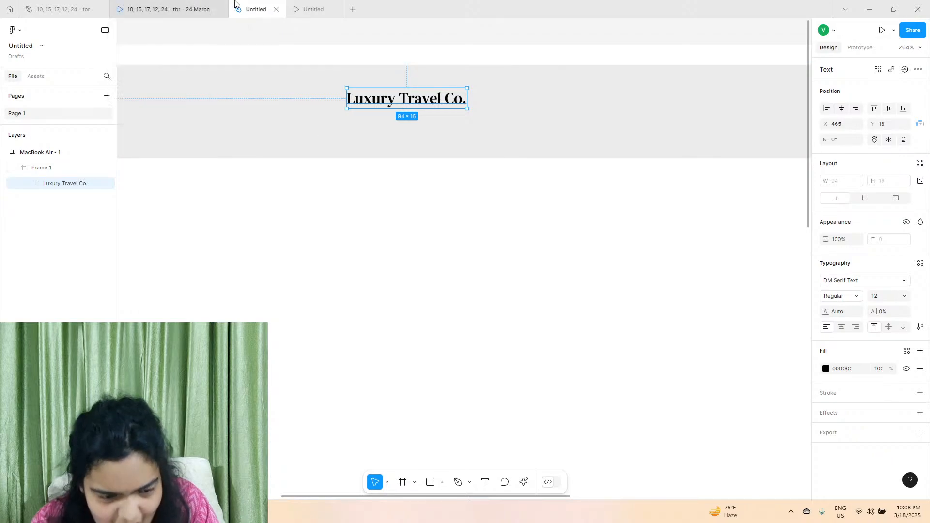
pyautogui.click(866, 280)
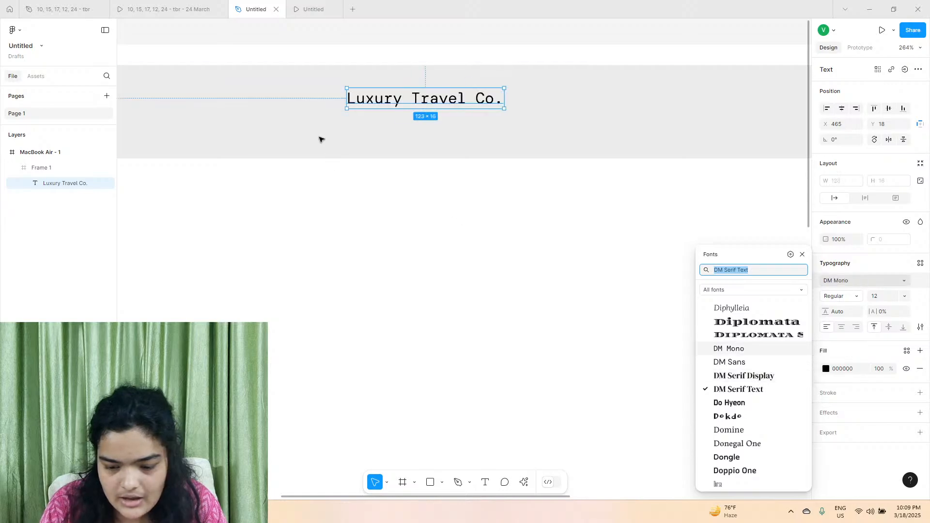
pyautogui.scroll(5, 436, 126)
pyautogui.scroll(3, 436, 126)
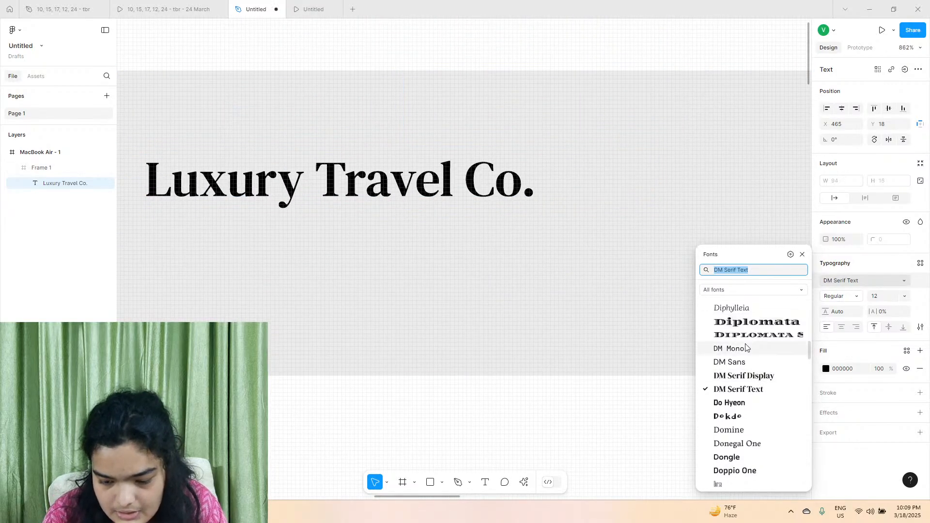
pyautogui.click(754, 389)
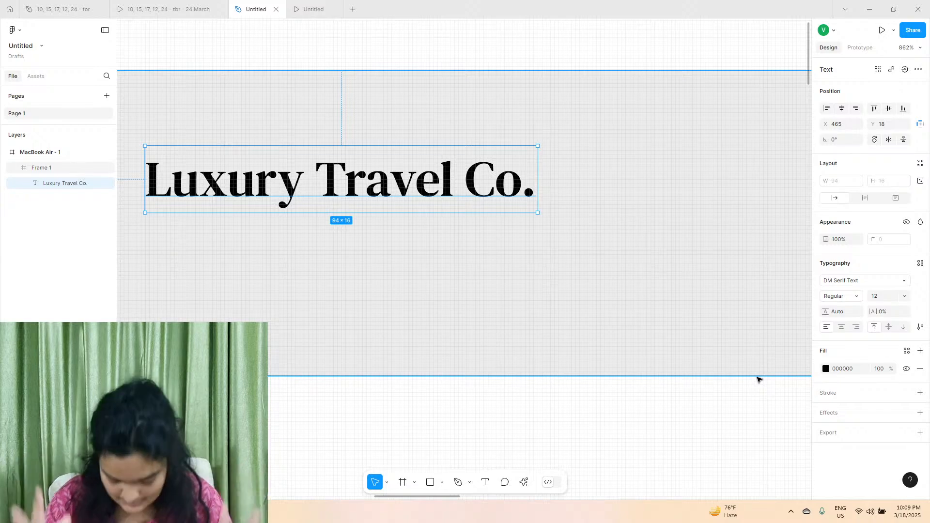
# Set the brand name's font size to 32 and centre it in the navigation bar at about X 501, Y 15.
pyautogui.click(908, 296)
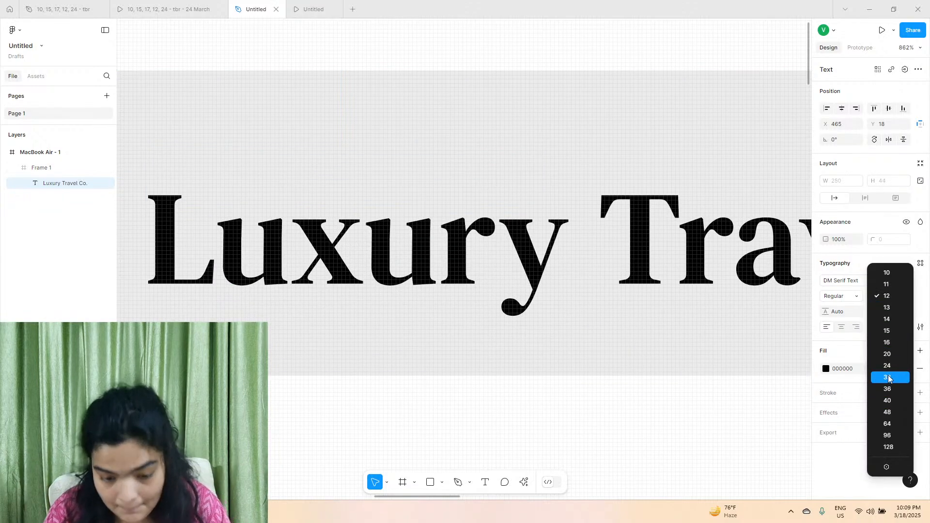
pyautogui.click(889, 377)
pyautogui.scroll(-5, 629, 308)
pyautogui.hscroll(2, 618, 262)
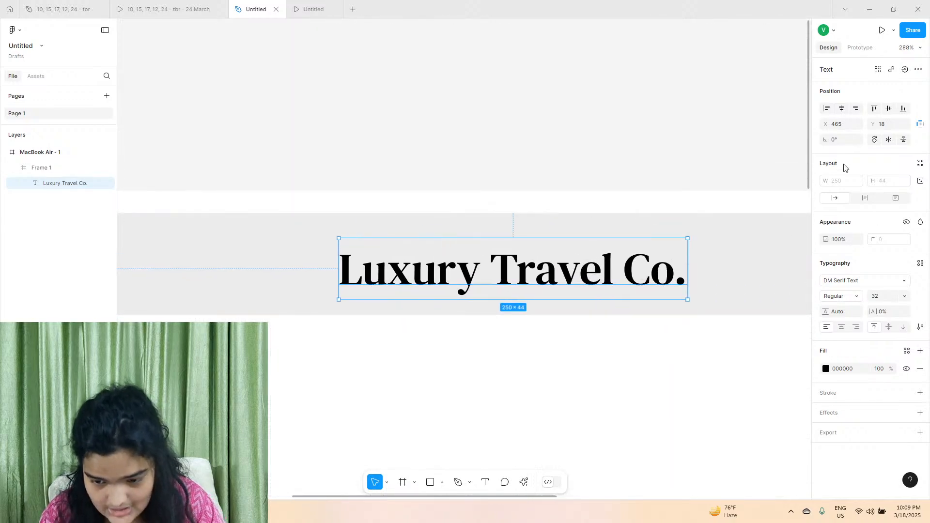
pyautogui.click(842, 109)
pyautogui.moveTo(582, 289); pyautogui.dragTo(585, 282)
pyautogui.scroll(-4, 585, 239)
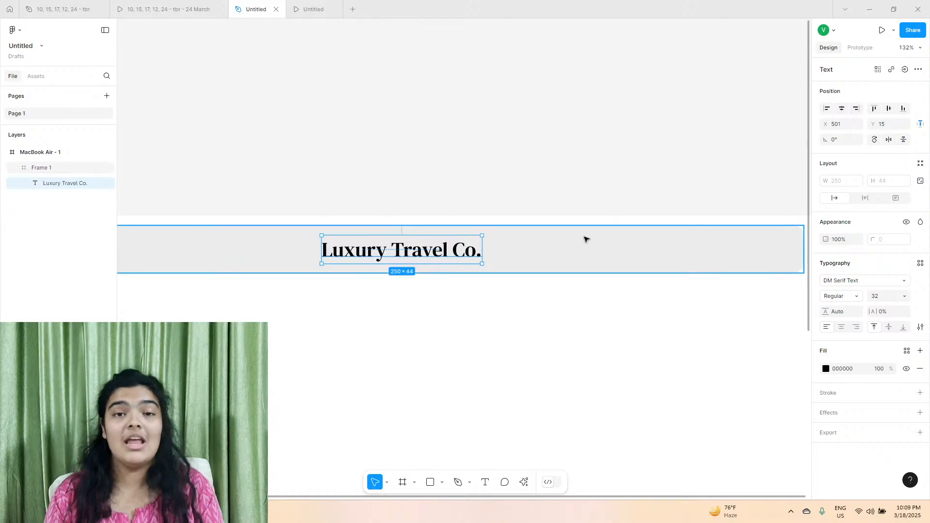
# Try the pale teal E6F3F5 as the navigation bar's fill.
pyautogui.click(626, 261)
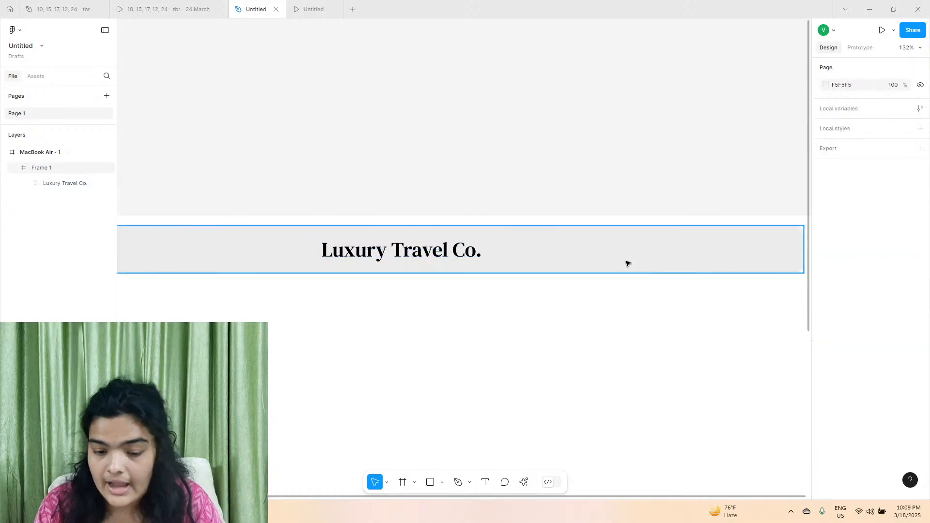
pyautogui.click(827, 377)
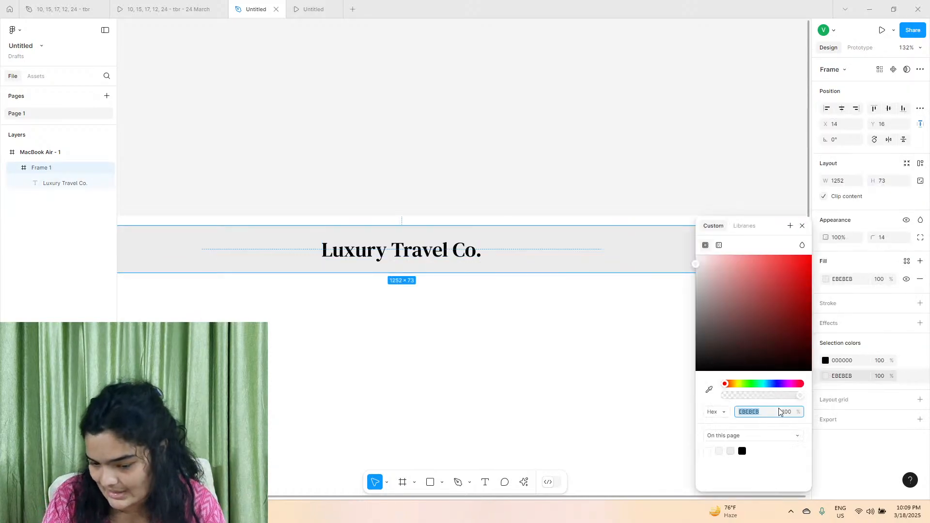
pyautogui.click(759, 384)
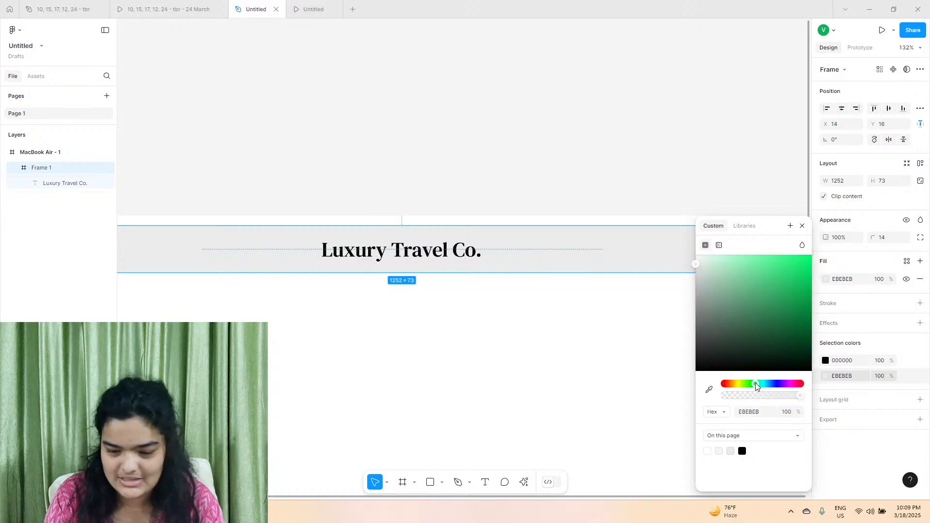
pyautogui.moveTo(755, 383); pyautogui.dragTo(765, 385)
pyautogui.moveTo(736, 351); pyautogui.dragTo(702, 263)
pyautogui.click(688, 177)
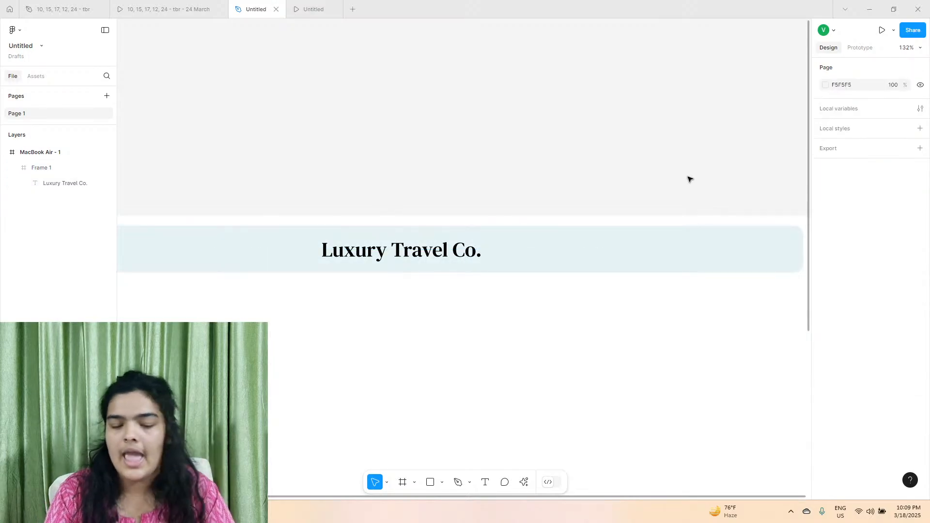
# Try the greys E0E4E4 and D3D7D8 as the navigation bar's fill.
pyautogui.keyDown('ctrl'); pyautogui.scroll(-5, 689, 178); pyautogui.keyUp('ctrl')
pyautogui.click(678, 203)
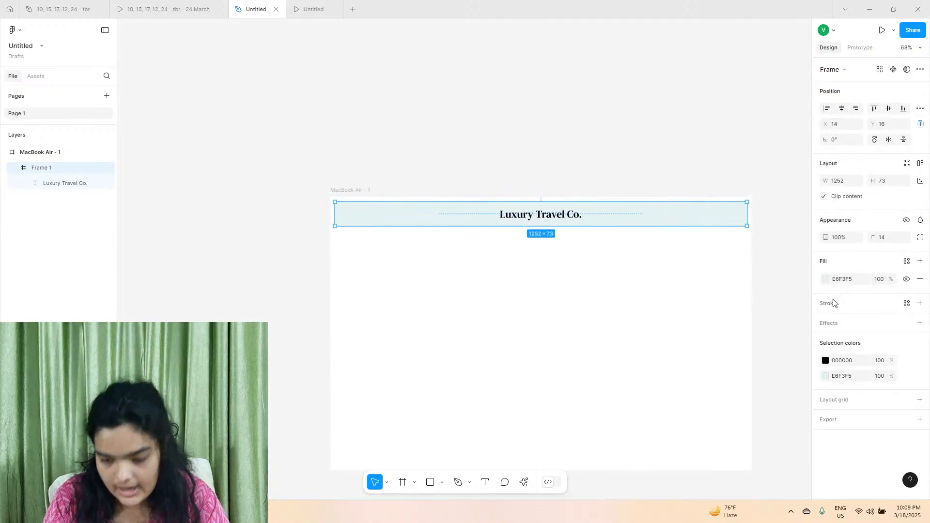
pyautogui.click(827, 377)
pyautogui.moveTo(743, 283); pyautogui.dragTo(696, 271)
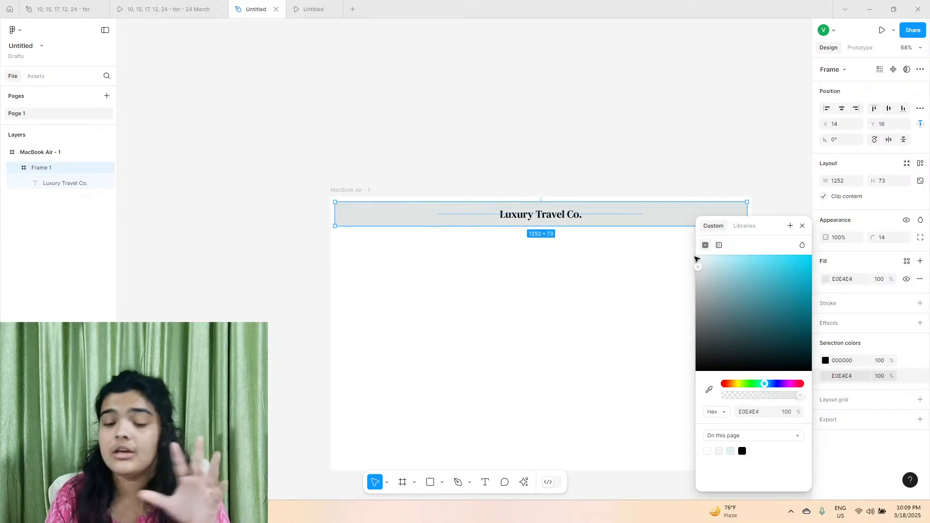
pyautogui.click(694, 275)
pyautogui.hotkey('ctrl', 'z')
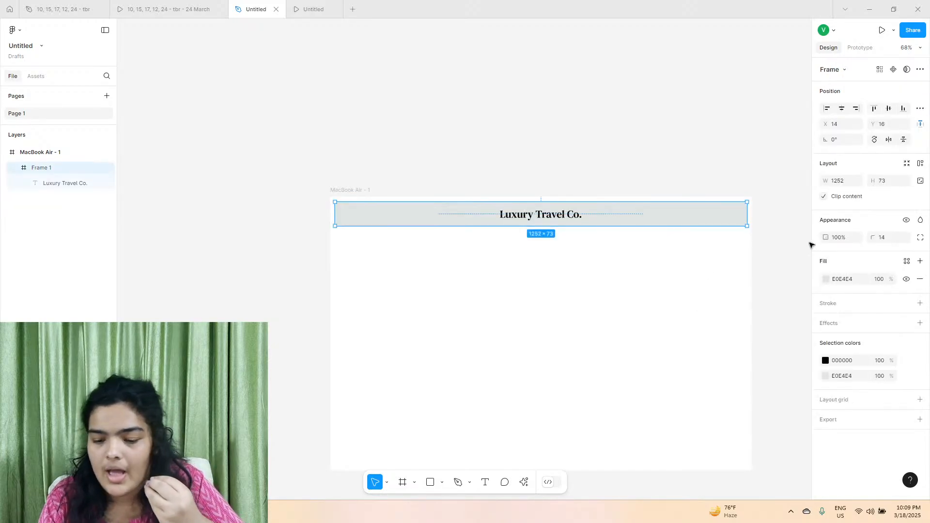
pyautogui.click(825, 280)
pyautogui.moveTo(699, 272)
pyautogui.mouseDown()
pyautogui.moveTo(691, 278)
pyautogui.moveTo(710, 263)
pyautogui.moveTo(714, 301)
pyautogui.moveTo(714, 282)
pyautogui.moveTo(703, 271)
pyautogui.moveTo(693, 273)
pyautogui.moveTo(699, 277)
pyautogui.mouseUp()
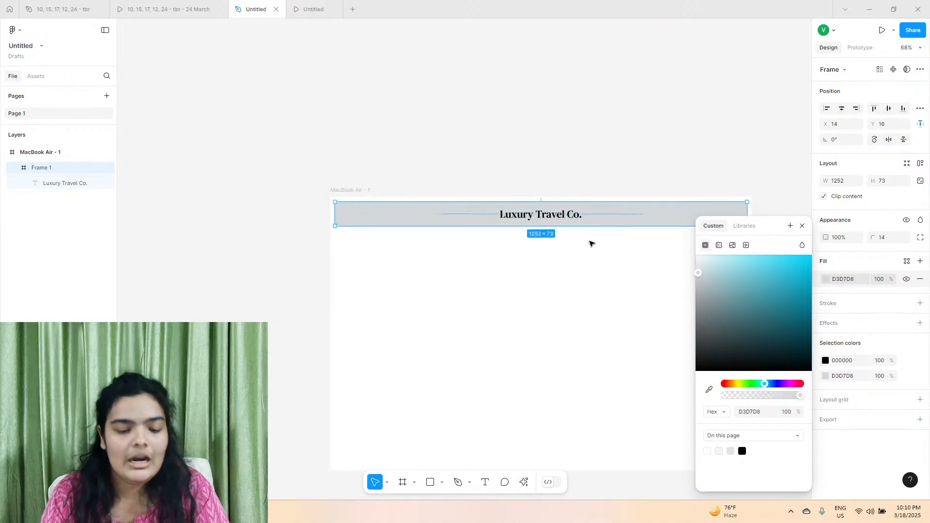
# Lighten the navigation bar's fill to a pale greenish grey.
pyautogui.hscroll(5, 592, 243)
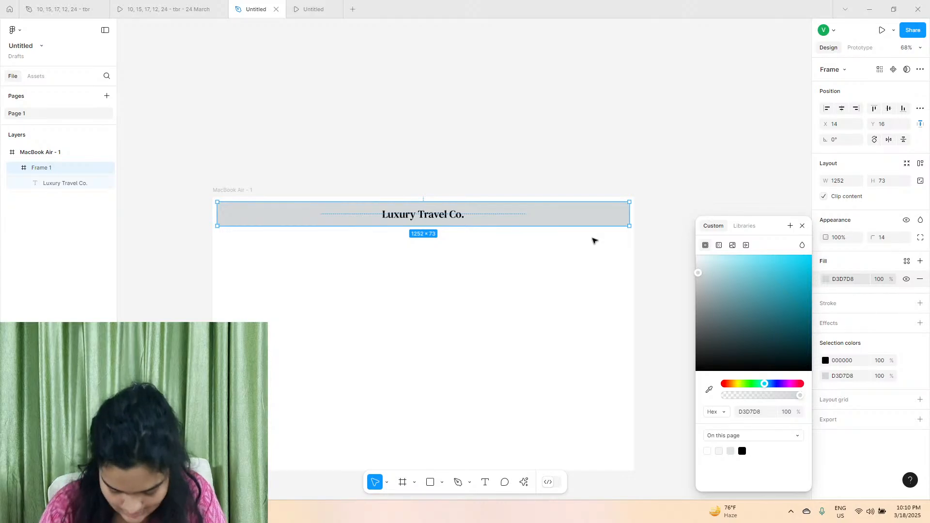
pyautogui.scroll(5, 409, 237)
pyautogui.click(437, 115)
pyautogui.click(440, 175)
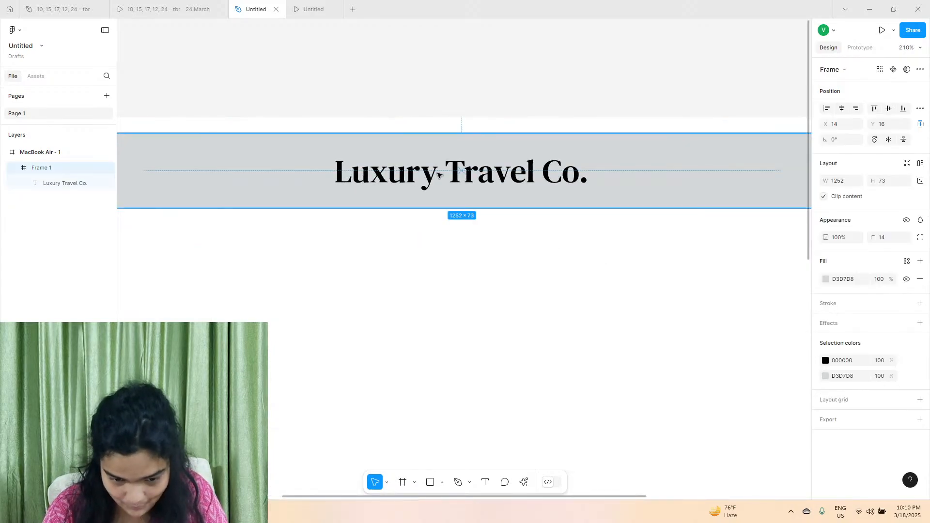
pyautogui.click(824, 374)
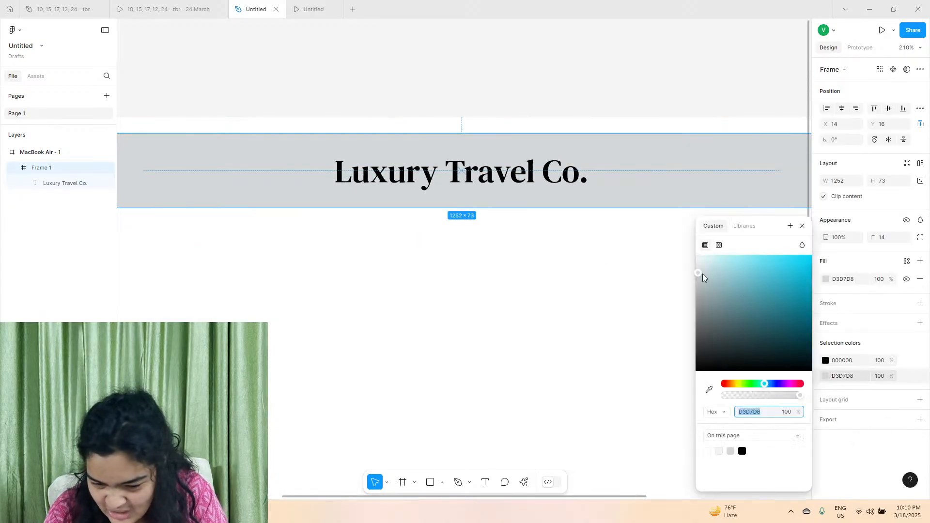
pyautogui.click(573, 282)
pyautogui.scroll(-5, 574, 282)
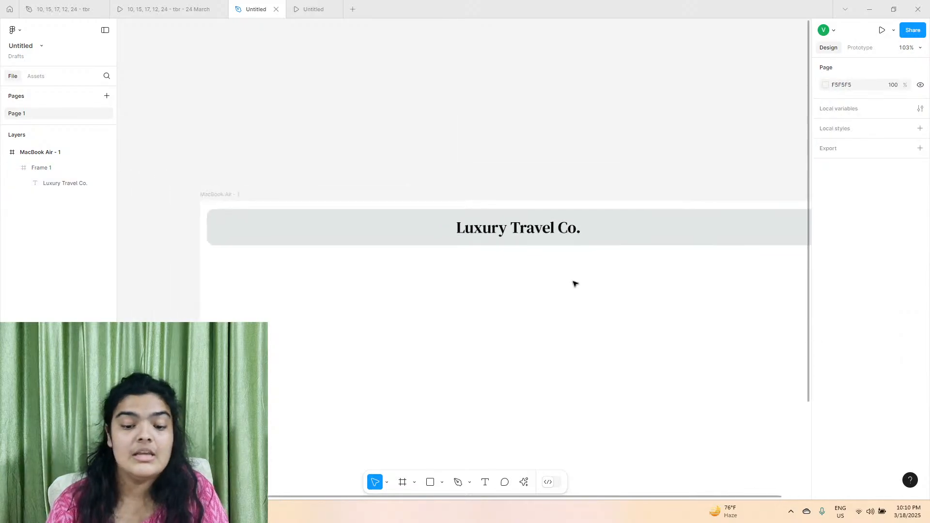
# Add the text "Destinations" near the left end of the navigation bar, checking the wording against the reference prototype.
pyautogui.click(188, 7)
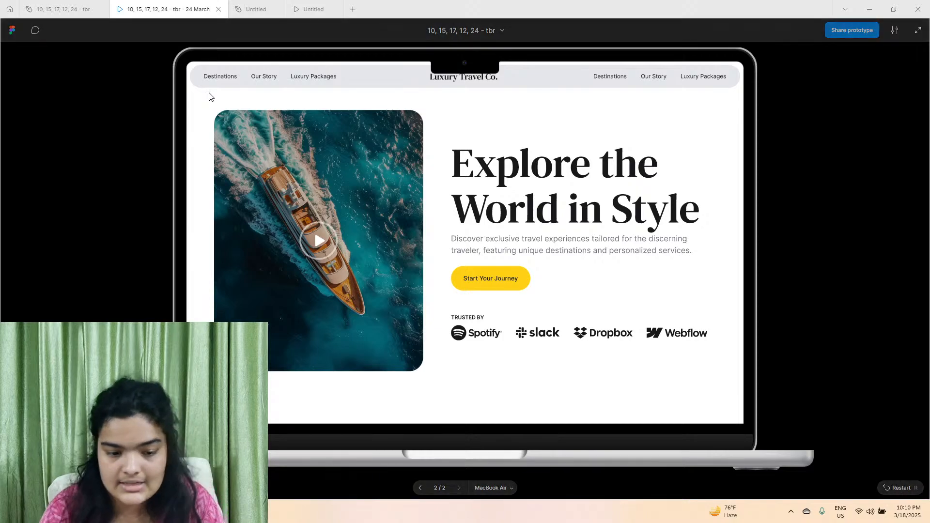
pyautogui.click(239, 5)
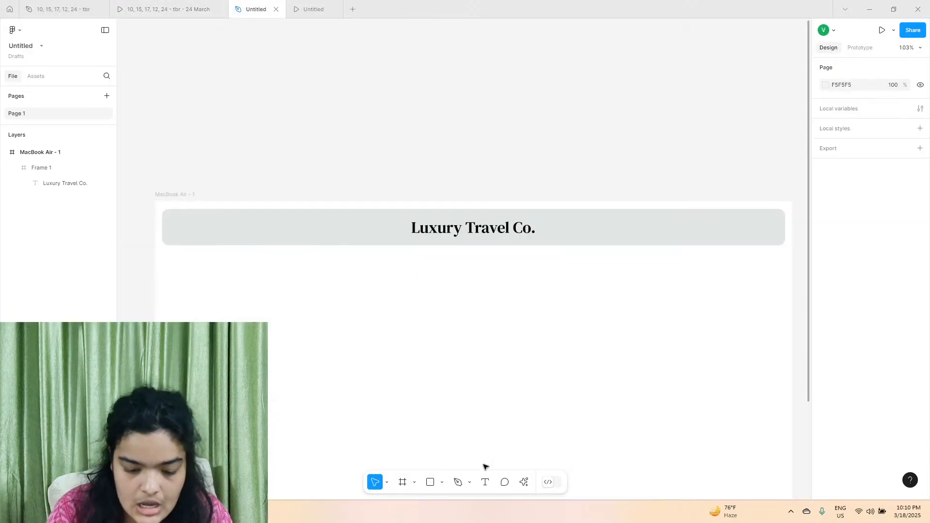
pyautogui.click(485, 483)
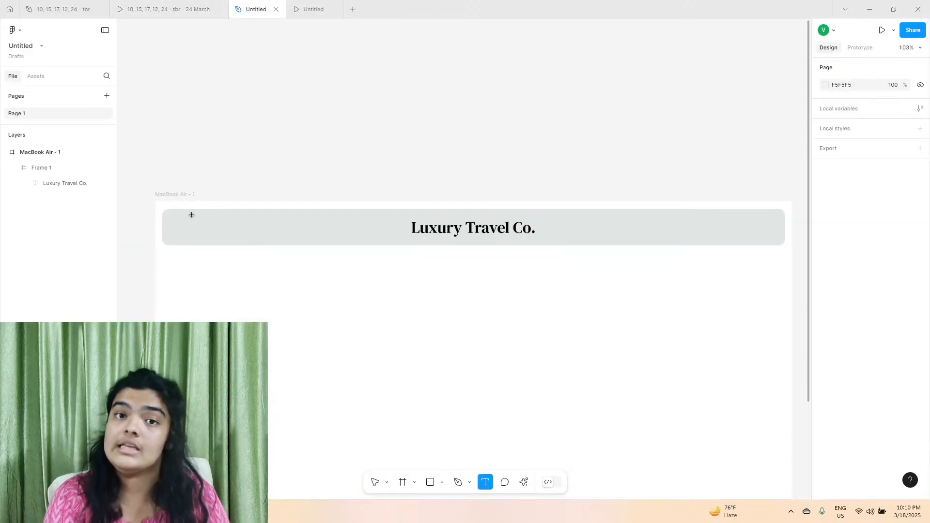
pyautogui.scroll(5, 169, 218)
pyautogui.click(169, 221)
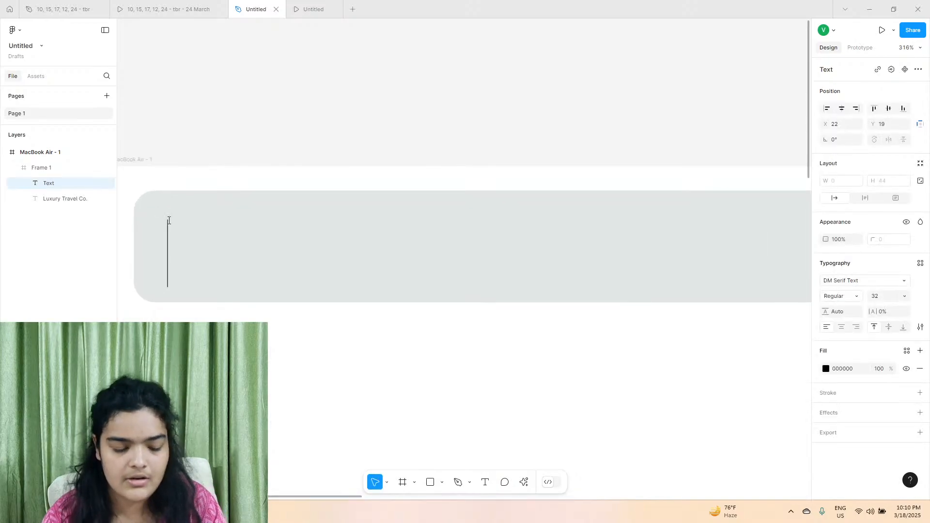
pyautogui.write('Desti')
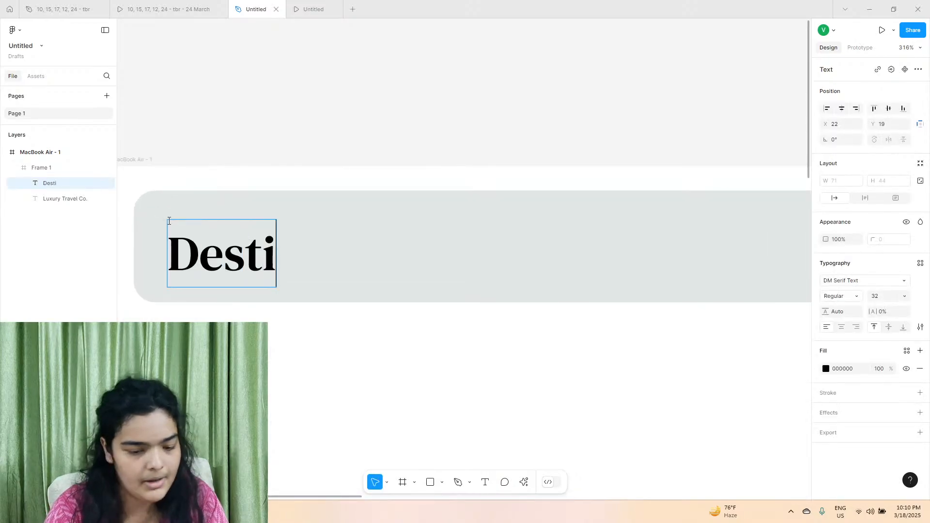
pyautogui.write('nation')
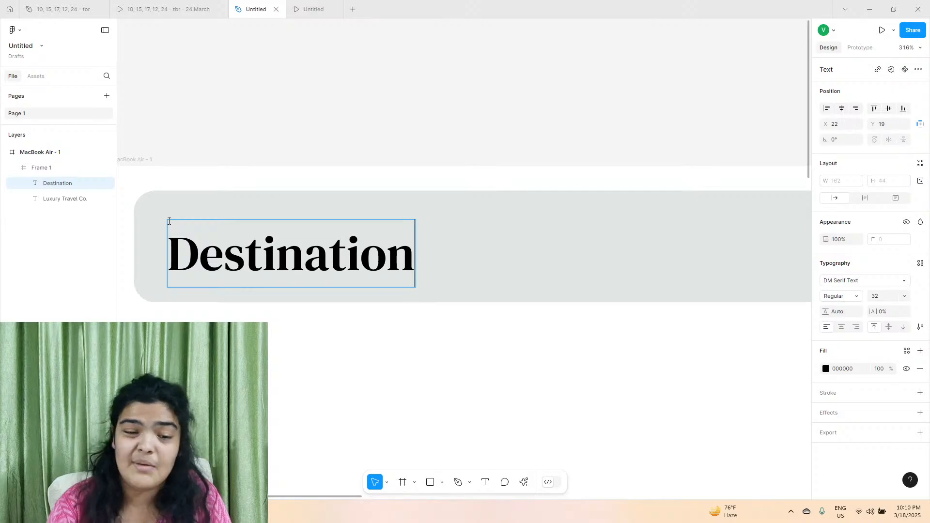
pyautogui.click(207, 4)
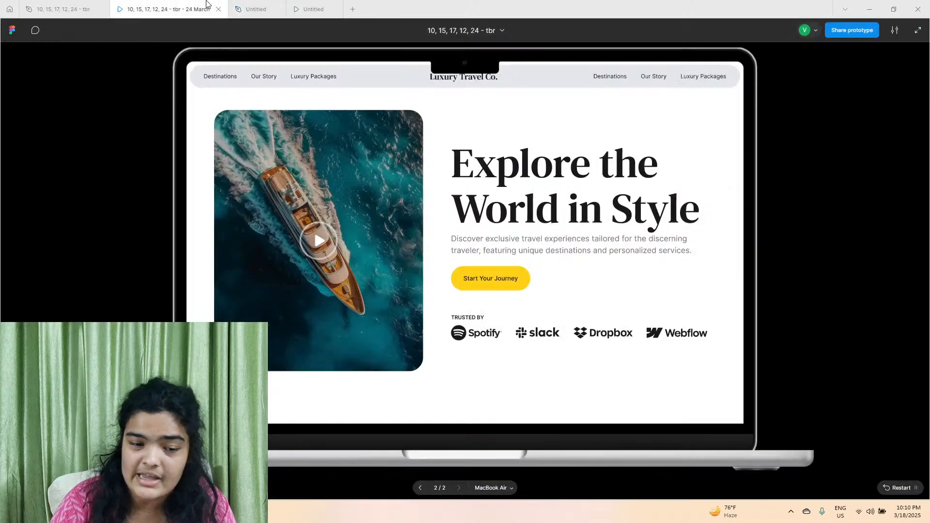
pyautogui.click(255, 9)
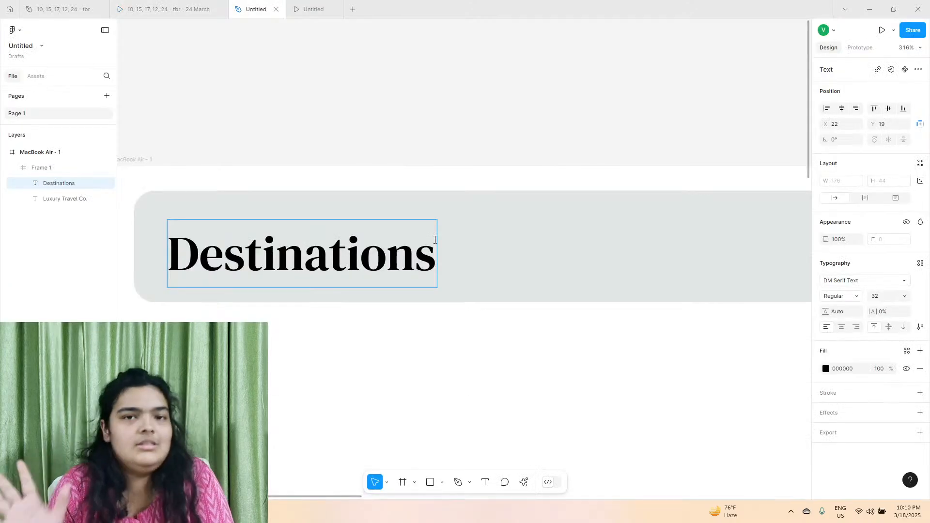
# Change the Destinations link's font to Inter and set its size to 20.
pyautogui.click(848, 281)
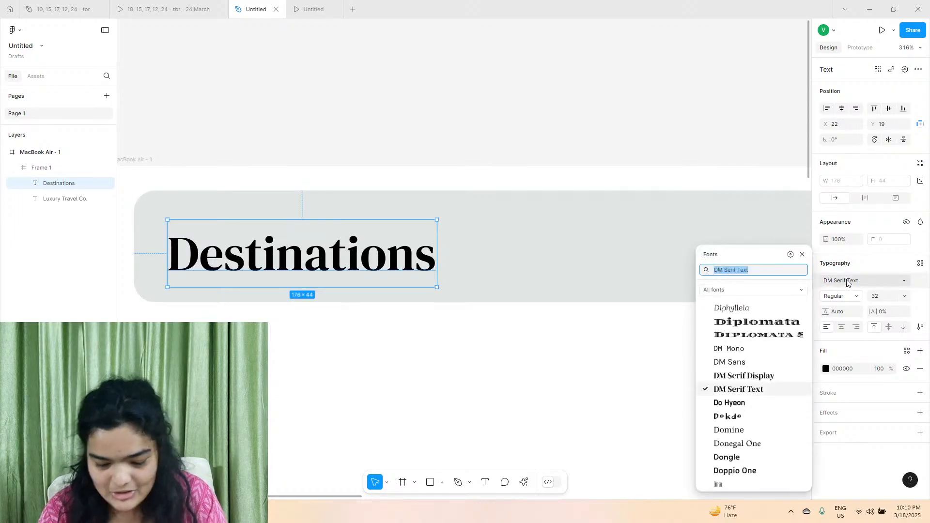
pyautogui.write('inter')
pyautogui.press('Return')
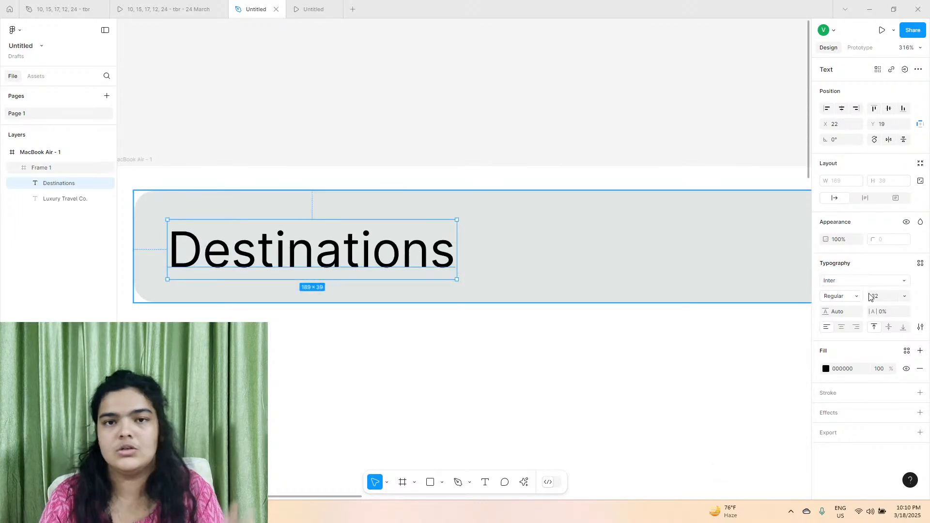
pyautogui.click(899, 296)
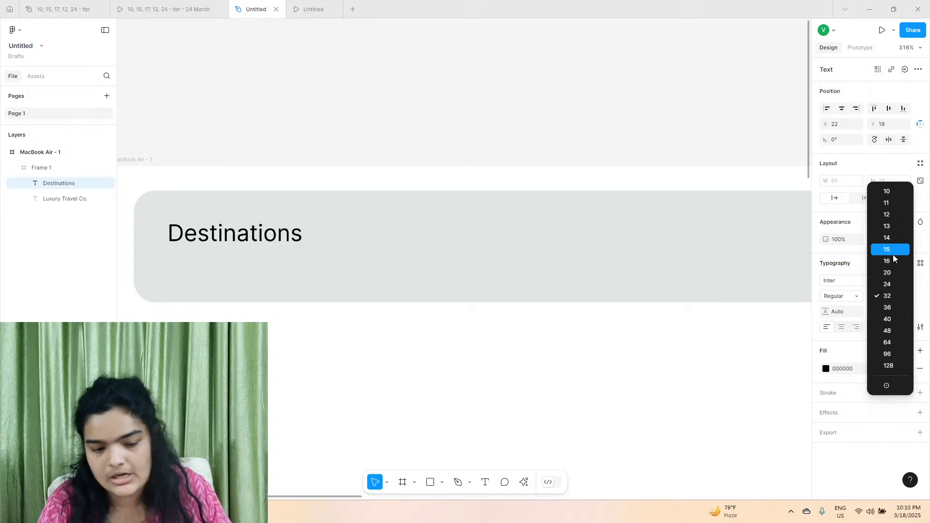
pyautogui.click(897, 273)
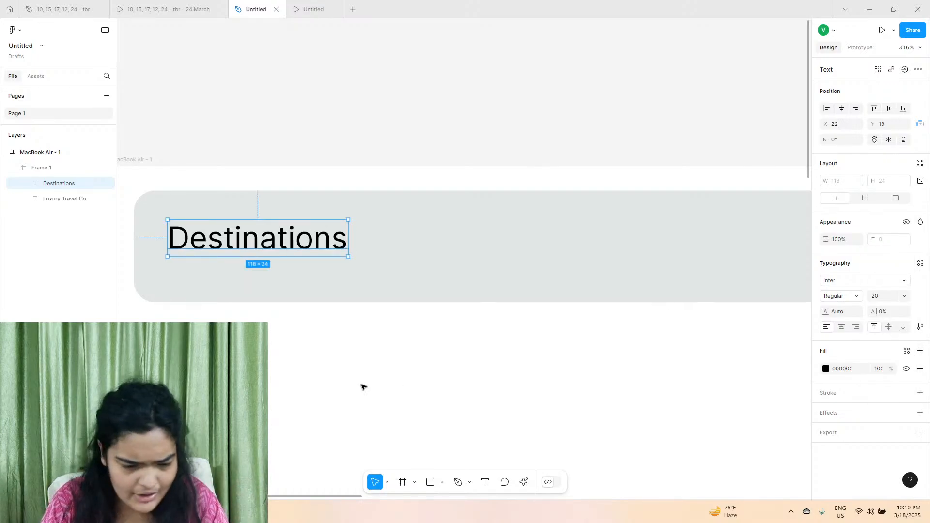
# Move the Destinations link to about X 43, Y 27 and set its font size to 18.
pyautogui.moveTo(255, 240); pyautogui.dragTo(288, 253)
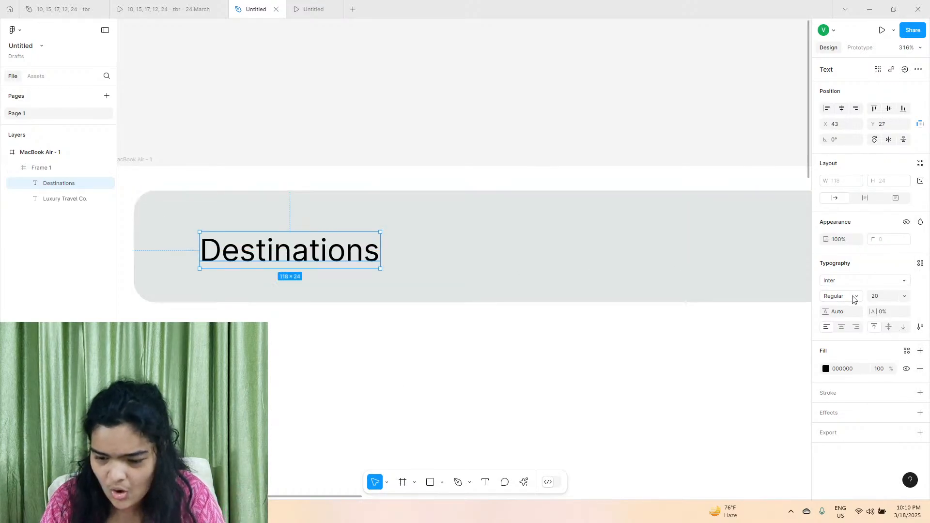
pyautogui.click(877, 298)
pyautogui.write('18')
pyautogui.press('Return')
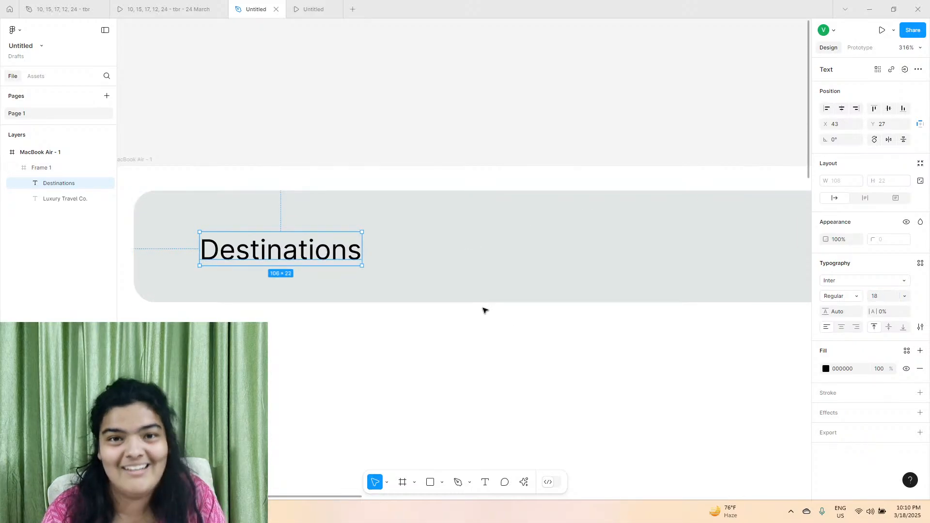
# Duplicate the Destinations link, place the copy beside it at about X 165, Y 27 and change its text to "Our Story".
pyautogui.hotkey('ctrl', 'd')
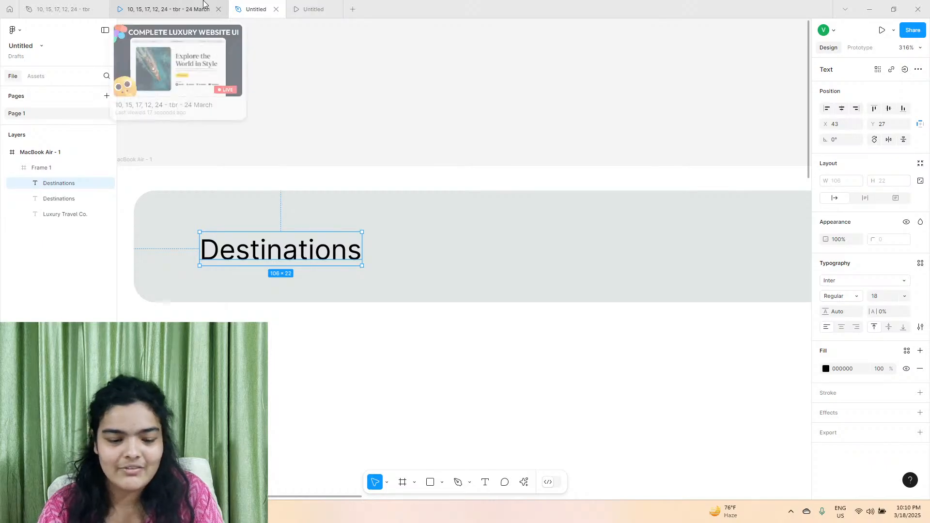
pyautogui.click(203, 4)
pyautogui.click(256, 9)
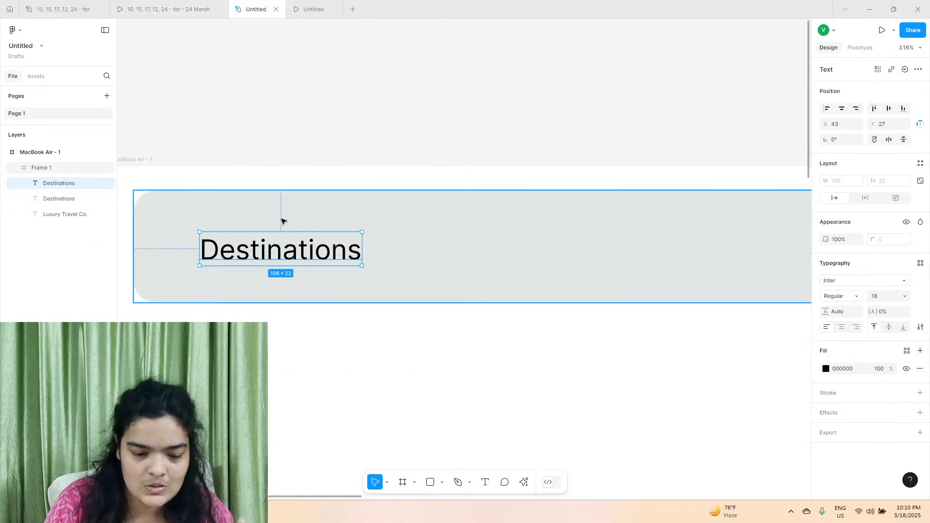
pyautogui.moveTo(279, 253); pyautogui.dragTo(465, 253)
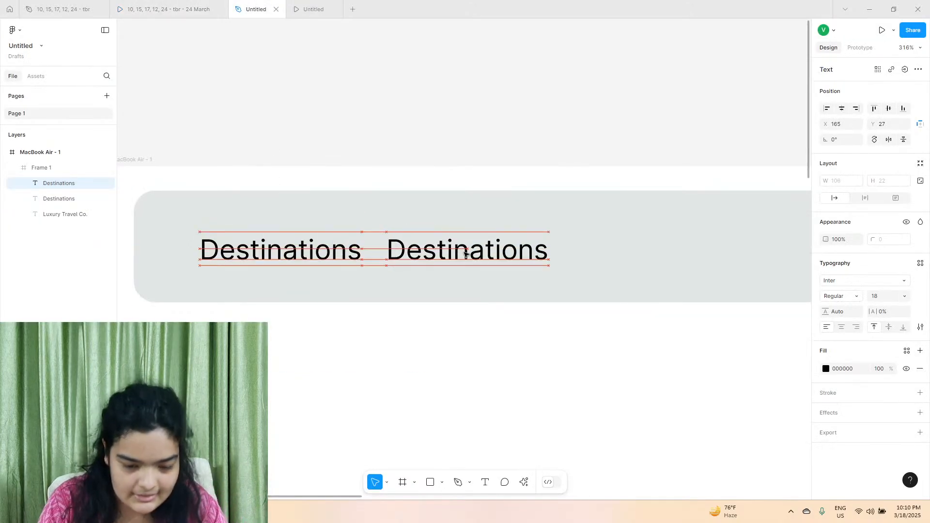
pyautogui.doubleClick(465, 253)
pyautogui.write('o')
pyautogui.press('BackSpace')
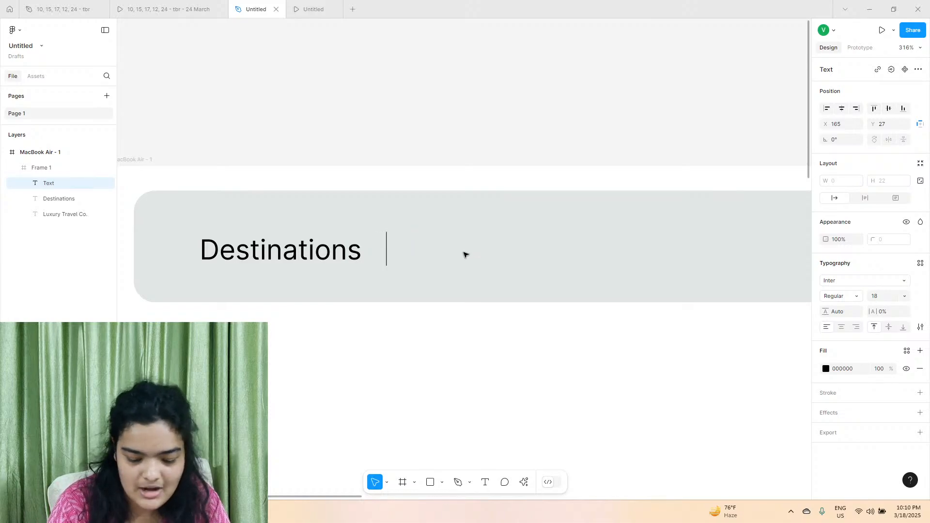
pyautogui.write('Our Story')
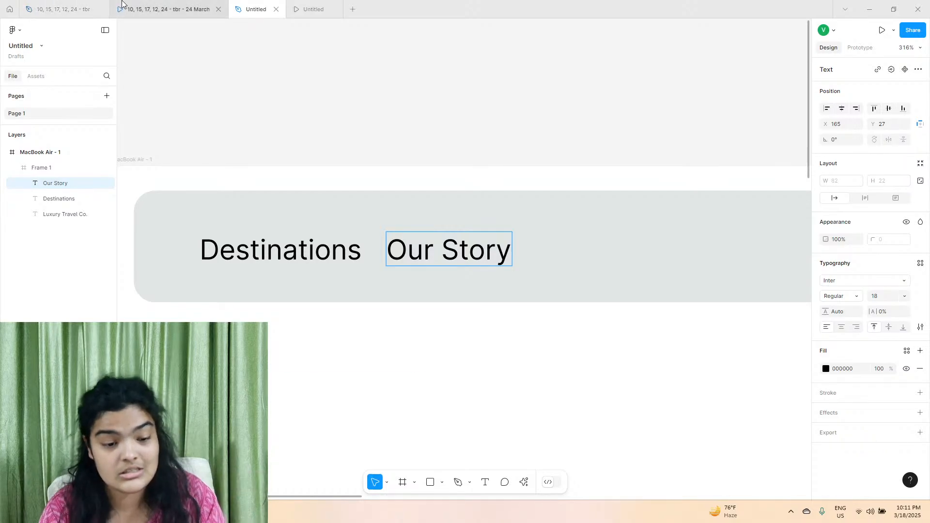
pyautogui.click(164, 9)
pyautogui.click(263, 5)
pyautogui.press('Escape')
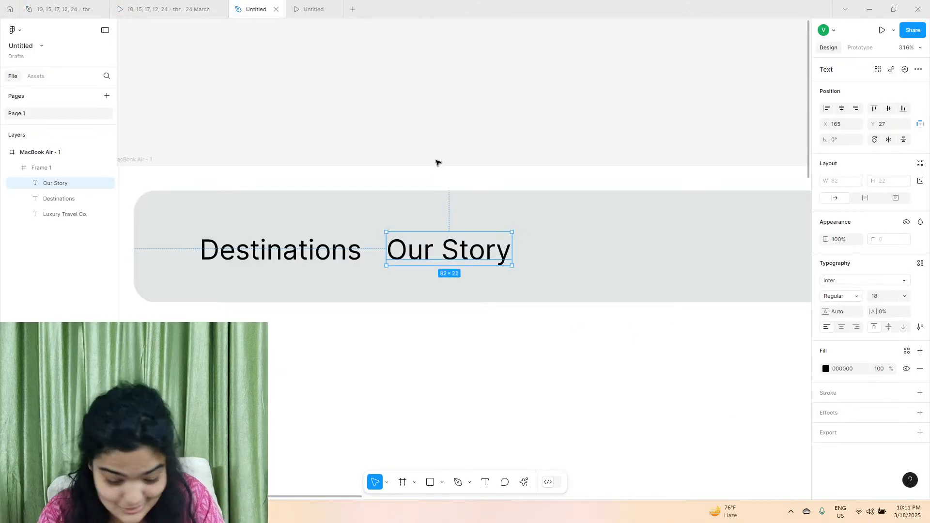
# Duplicate the Our Story link, place the copy beside it at about X 265, Y 27 and change its text to "Luxury Packages".
pyautogui.hotkey('ctrl', 'd')
pyautogui.moveTo(453, 252); pyautogui.dragTo(586, 249)
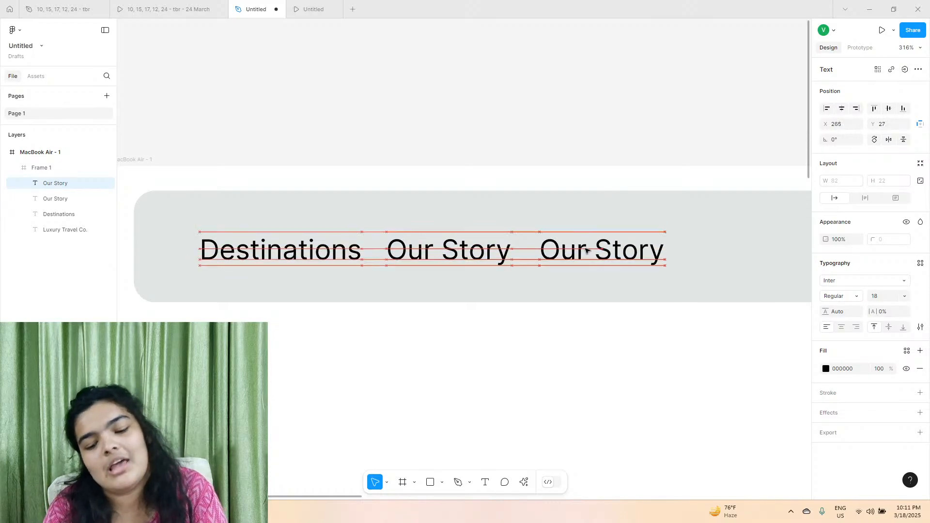
pyautogui.doubleClick(586, 250)
pyautogui.write('Luxury')
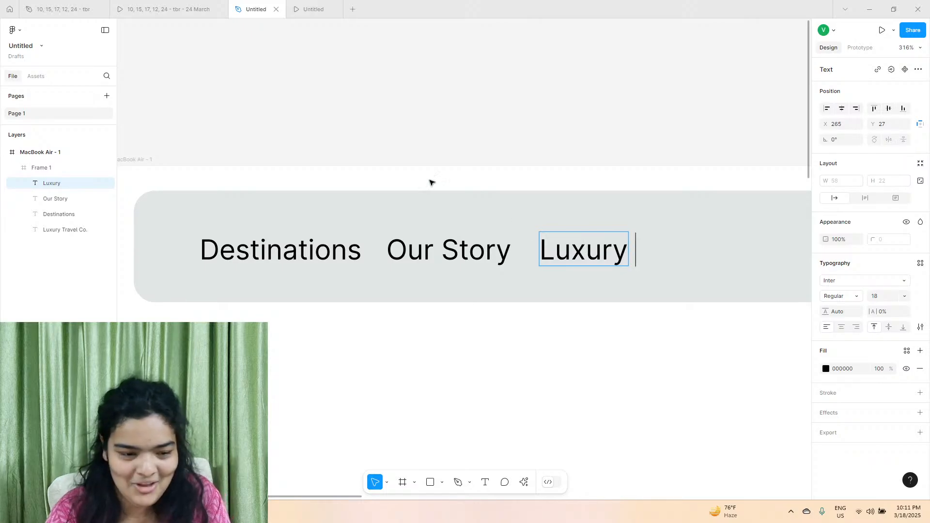
pyautogui.click(191, 9)
pyautogui.click(245, 9)
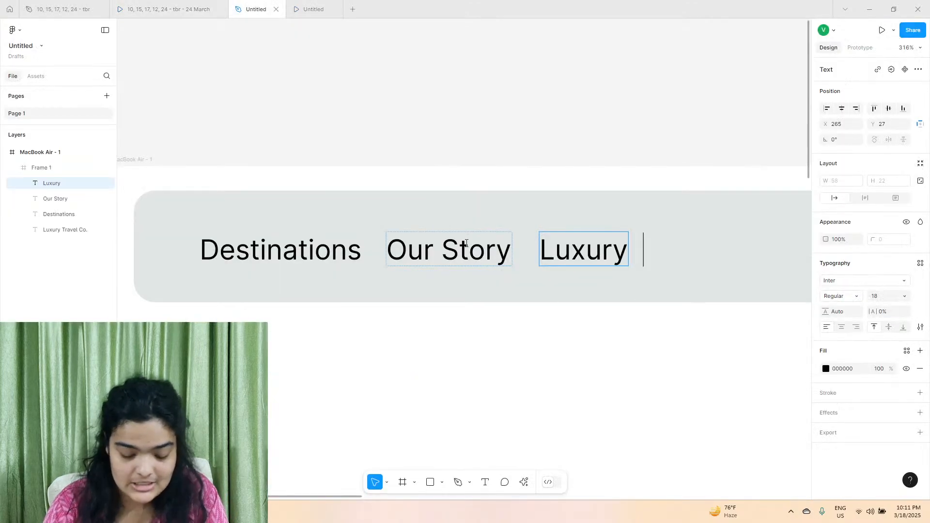
pyautogui.write('Packag')
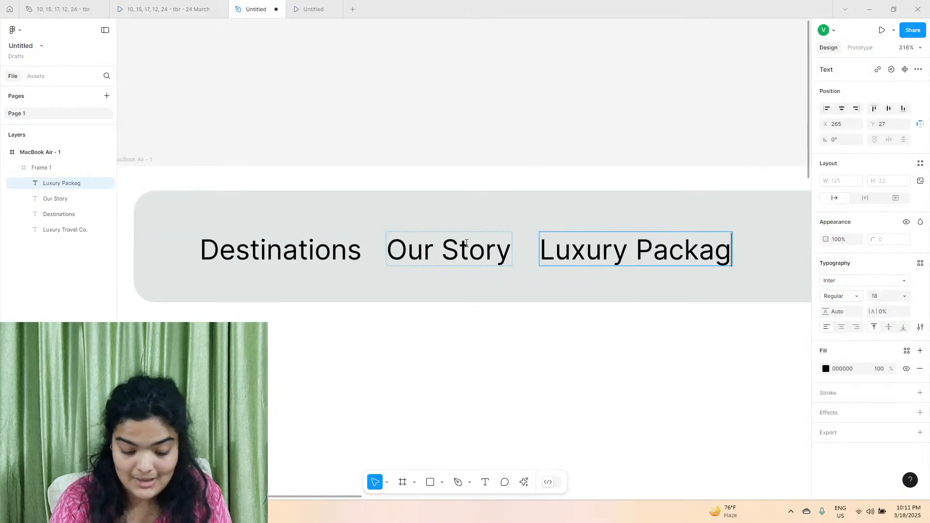
pyautogui.write('es')
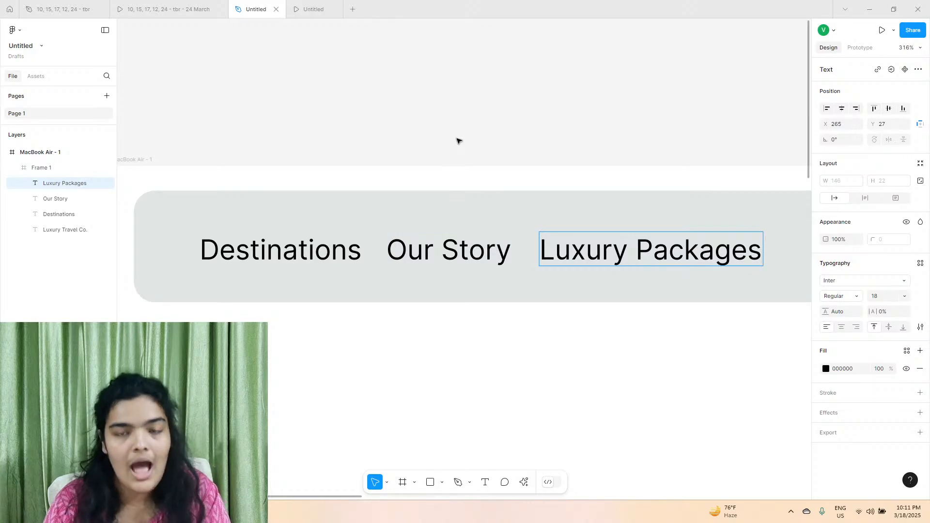
pyautogui.press('Escape')
# Select the Destinations, Our Story and Luxury Packages links together and tidy them up to equal spacing.
pyautogui.click(314, 257)
pyautogui.press('Escape')
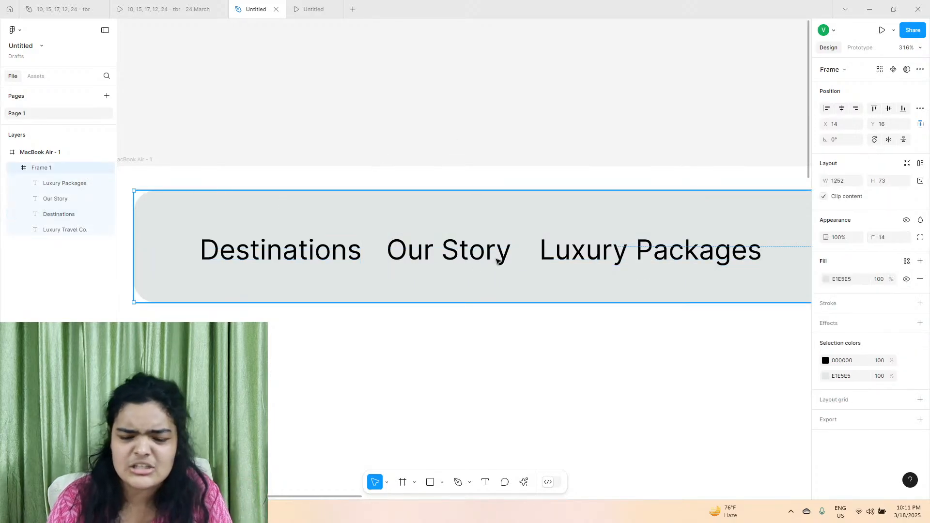
pyautogui.click(305, 150)
pyautogui.doubleClick(301, 248)
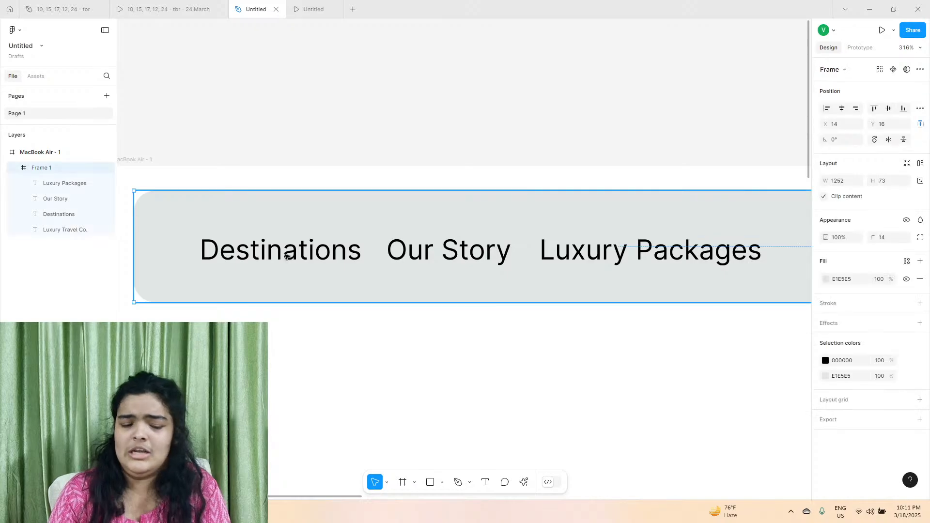
pyautogui.keyDown('shift'); pyautogui.click(496, 256); pyautogui.keyUp('shift')
pyautogui.keyDown('shift'); pyautogui.click(646, 269); pyautogui.keyUp('shift')
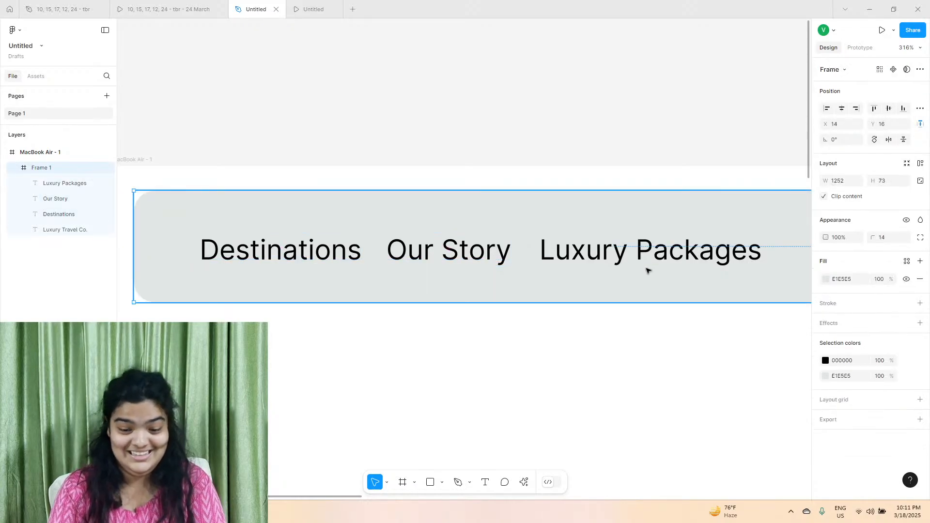
pyautogui.click(557, 262)
pyautogui.keyDown('shift'); pyautogui.click(451, 242); pyautogui.keyUp('shift')
pyautogui.keyDown('shift'); pyautogui.click(302, 251); pyautogui.keyUp('shift')
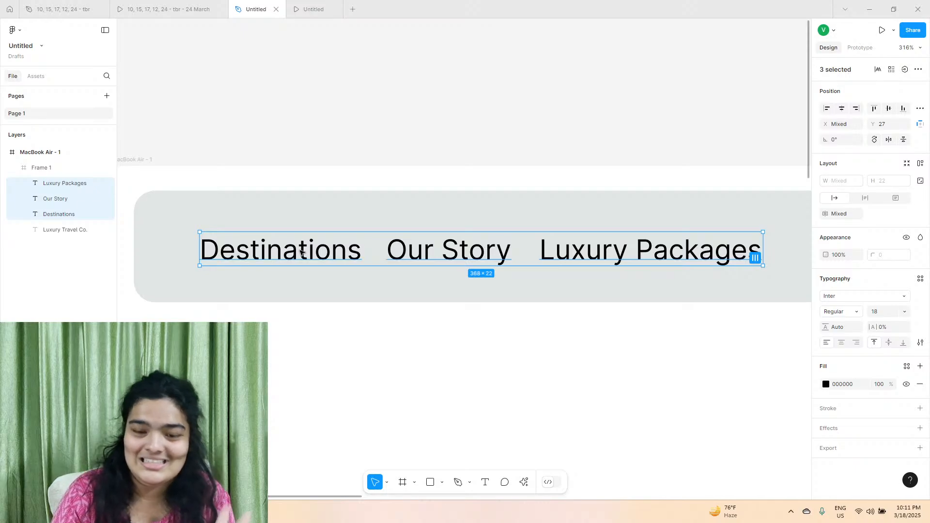
pyautogui.click(755, 257)
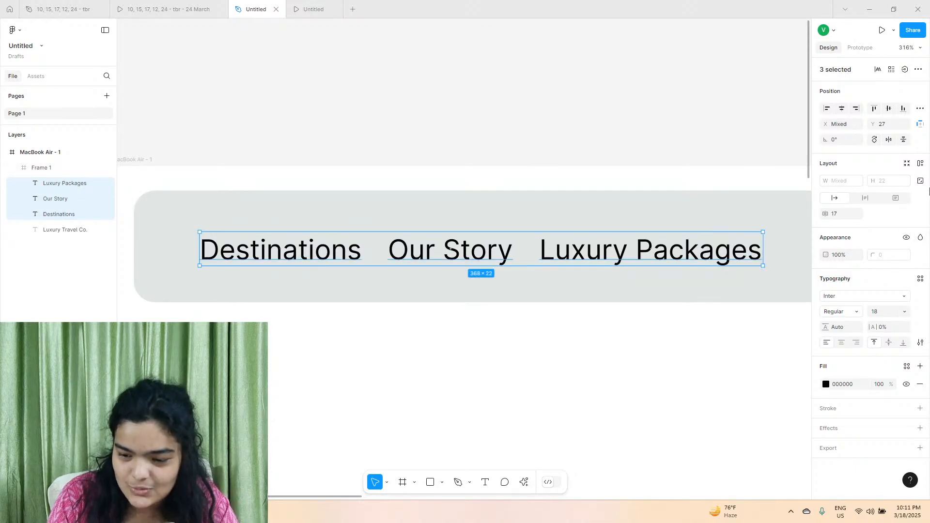
# Wrap the three navigation links in a horizontal auto layout with a gap of 39.
pyautogui.hotkey('shift', 'a')
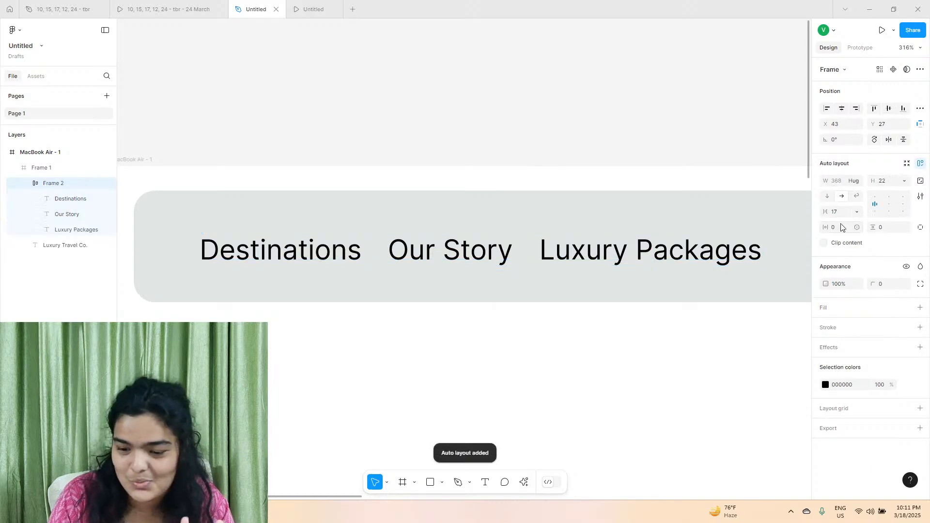
pyautogui.moveTo(828, 214); pyautogui.dragTo(846, 213)
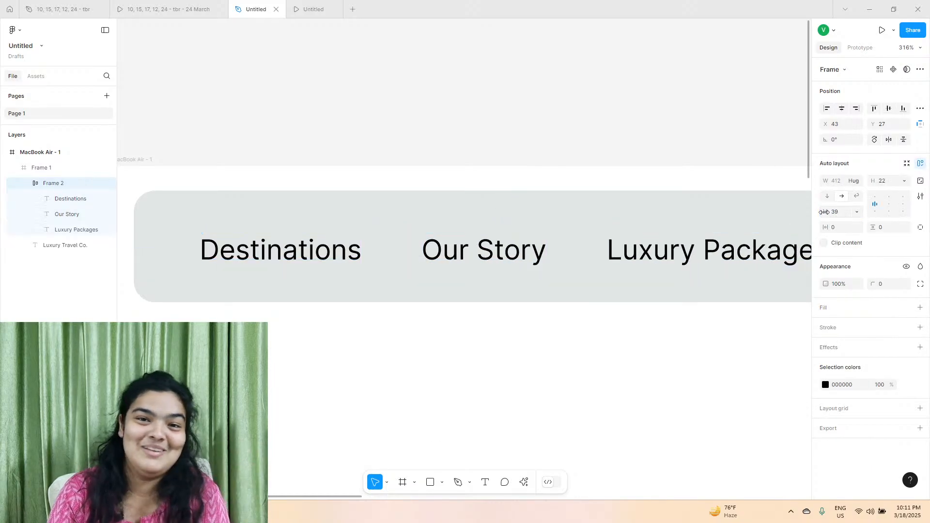
# Move the navigation link group to about X 60, Y 29 and set the gap between its links to 15.
pyautogui.moveTo(308, 258); pyautogui.dragTo(335, 261)
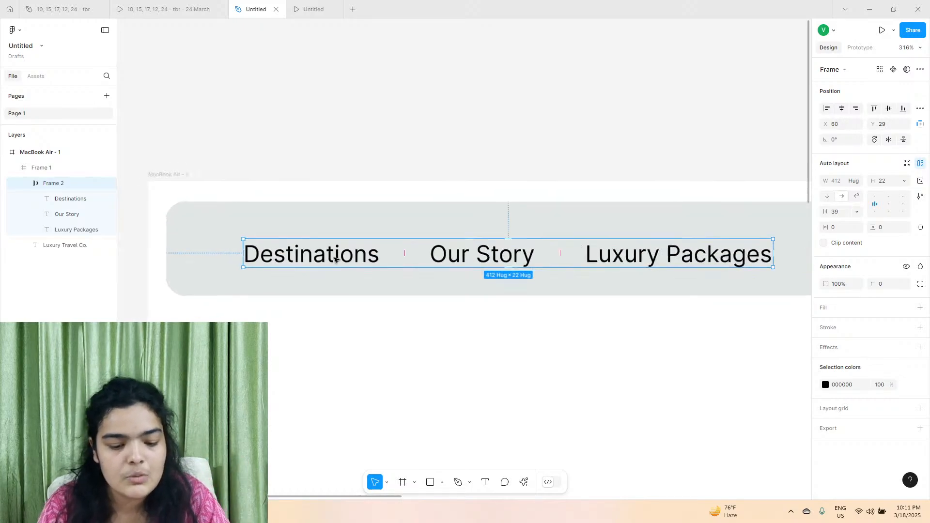
pyautogui.scroll(-3, 335, 260)
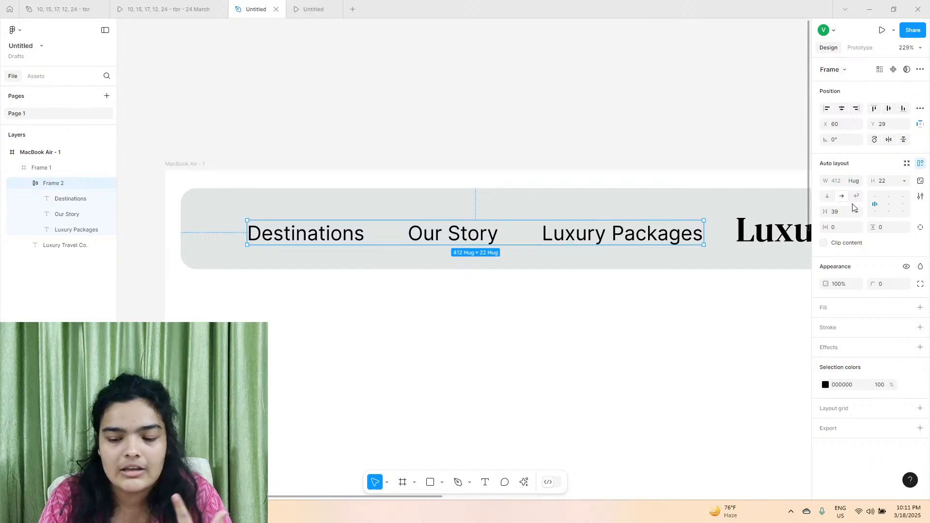
pyautogui.moveTo(825, 212)
pyautogui.mouseDown()
pyautogui.moveTo(804, 209)
pyautogui.moveTo(821, 211)
pyautogui.mouseUp()
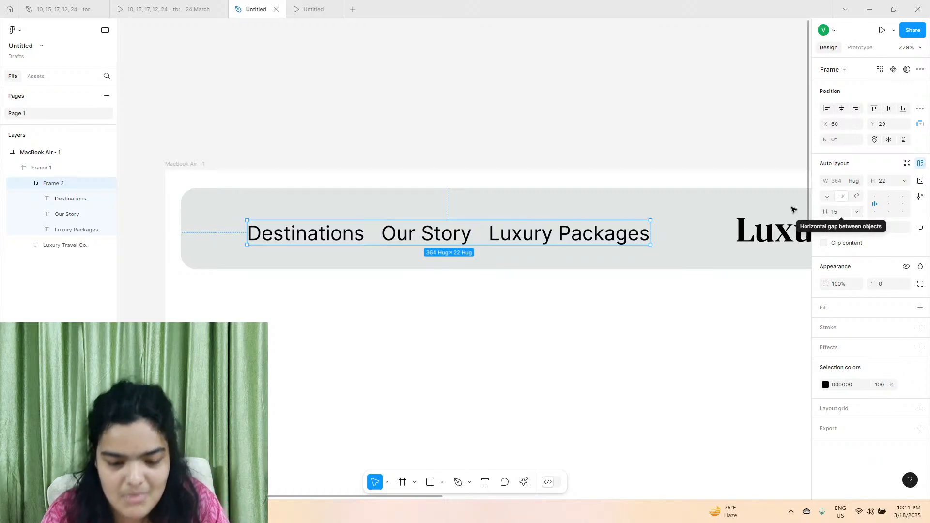
# Select the Destinations, Our Story and Luxury Packages link texts and set their font size to 16.
pyautogui.click(444, 235)
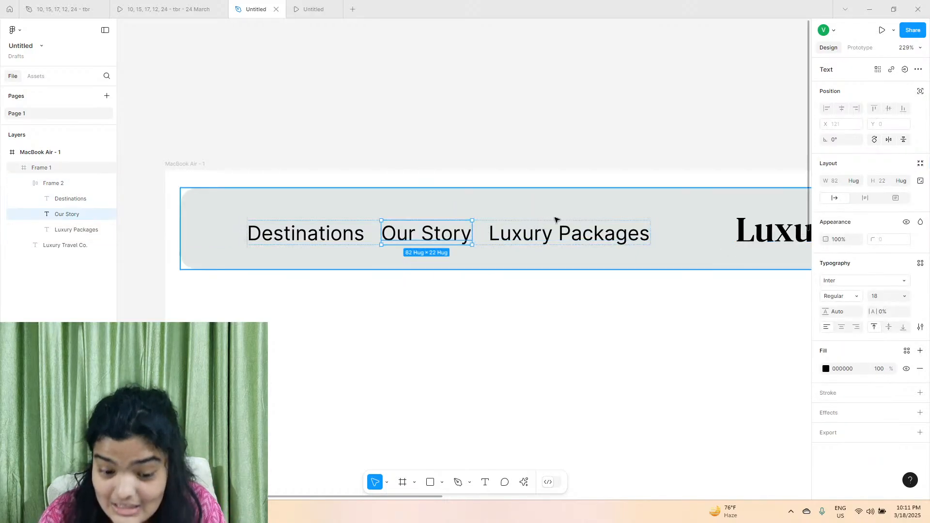
pyautogui.keyDown('shift'); pyautogui.click(554, 228); pyautogui.keyUp('shift')
pyautogui.keyDown('shift'); pyautogui.click(271, 239); pyautogui.keyUp('shift')
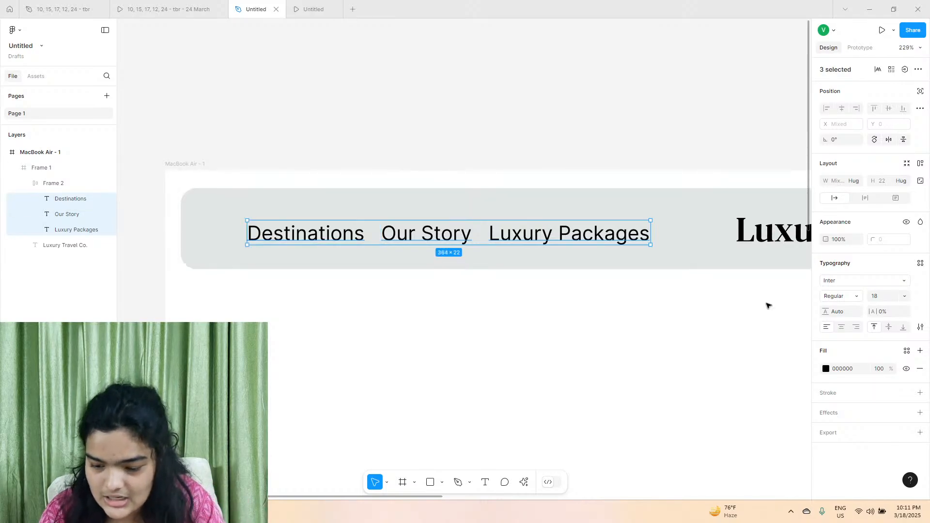
pyautogui.click(895, 300)
pyautogui.write('16')
pyautogui.press('Return')
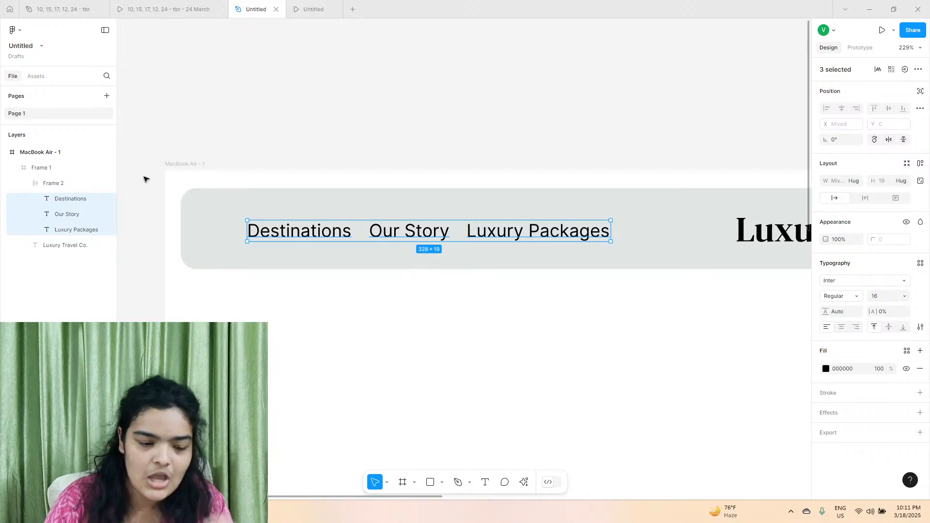
# Shift the navigation link group slightly left and set the font size of its three link texts to 14.
pyautogui.click(89, 183)
pyautogui.moveTo(398, 241); pyautogui.dragTo(368, 236)
pyautogui.click(370, 235)
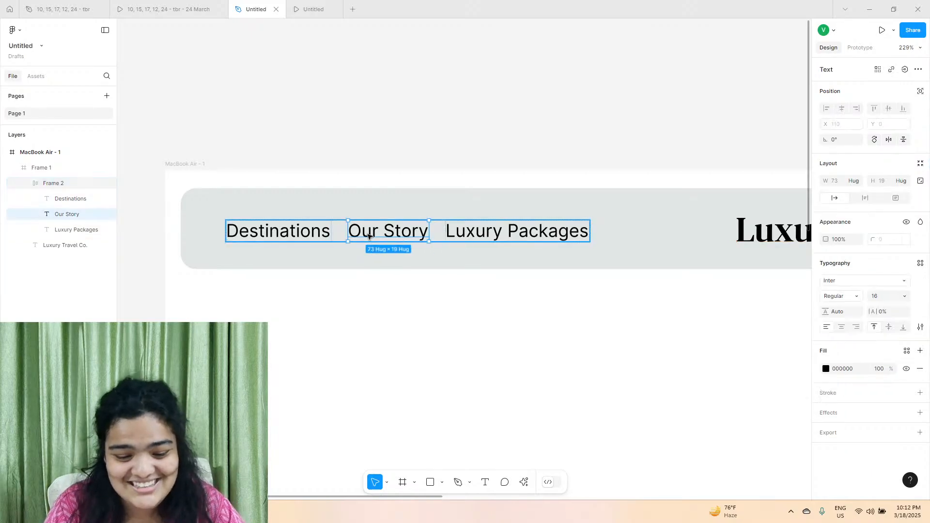
pyautogui.keyDown('shift'); pyautogui.click(296, 231); pyautogui.keyUp('shift')
pyautogui.keyDown('shift'); pyautogui.click(456, 228); pyautogui.keyUp('shift')
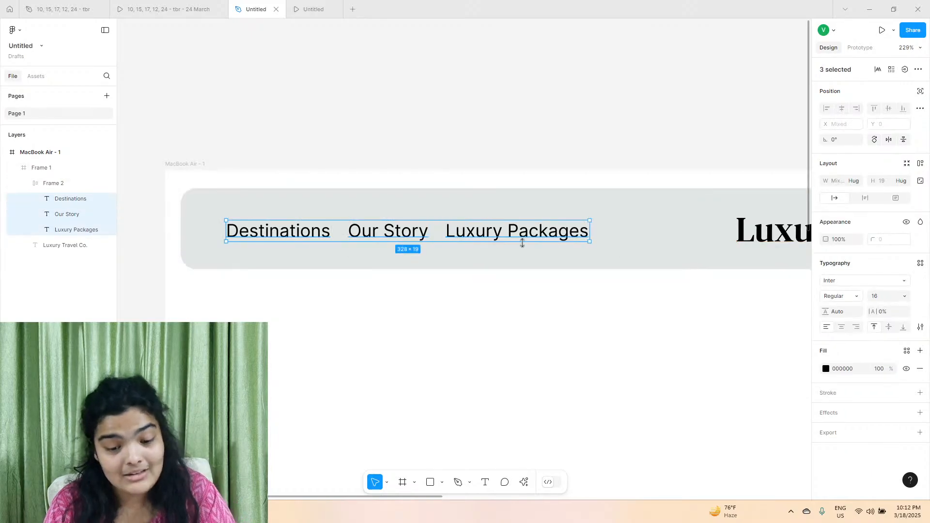
pyautogui.click(889, 293)
pyautogui.write('1')
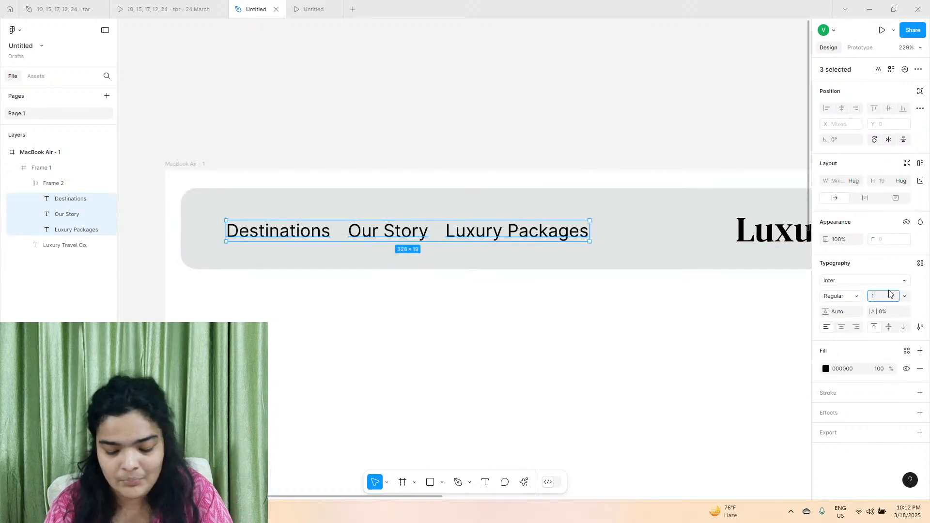
pyautogui.write('4')
pyautogui.press('Return')
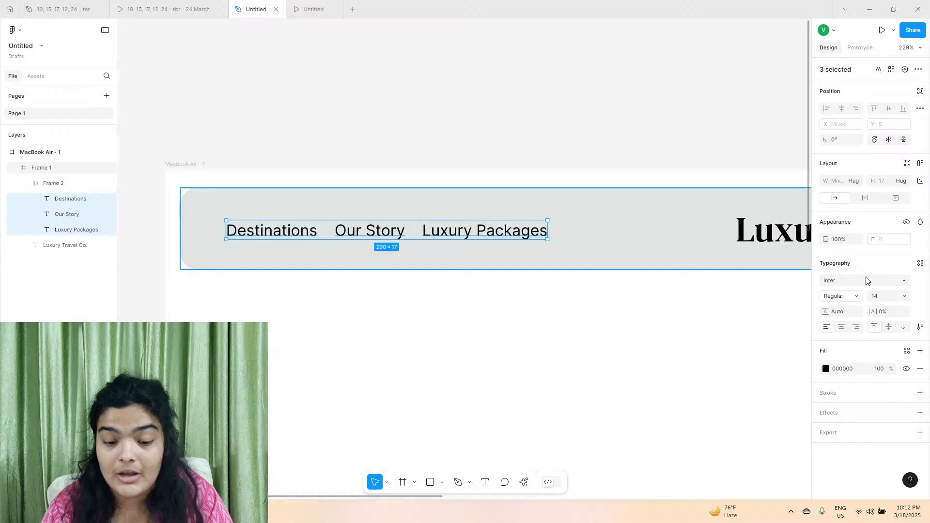
# Place the navigation link group at about X 37, Y 28 and set the gap between its links to 21.
pyautogui.click(32, 187)
pyautogui.moveTo(232, 231); pyautogui.dragTo(251, 230)
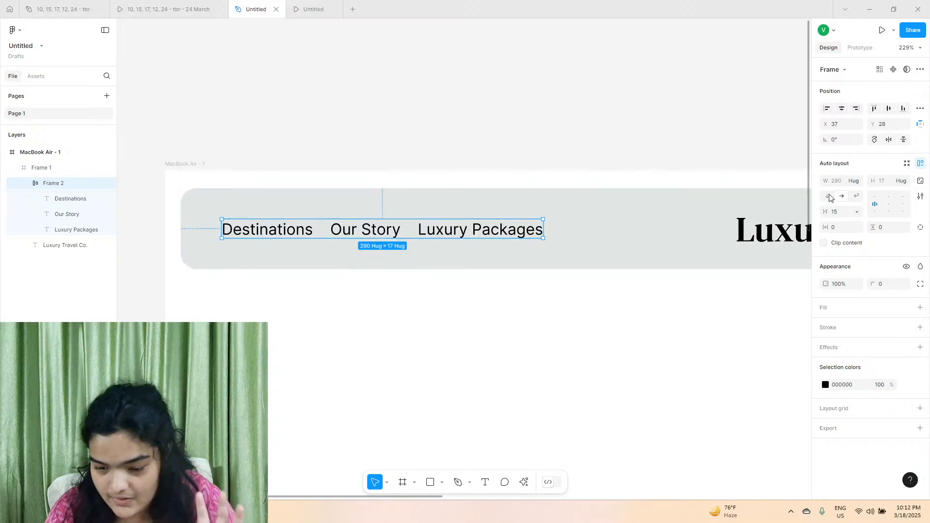
pyautogui.moveTo(825, 212); pyautogui.dragTo(825, 213)
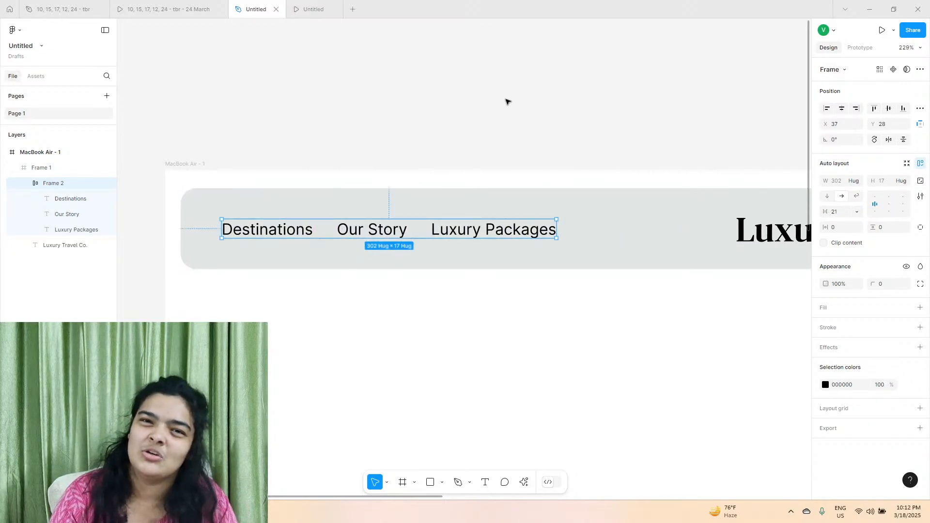
pyautogui.click(507, 101)
# Duplicate the navigation link group and place the copy near the right end of the navigation bar at about X 924, Y 20.
pyautogui.click(415, 231)
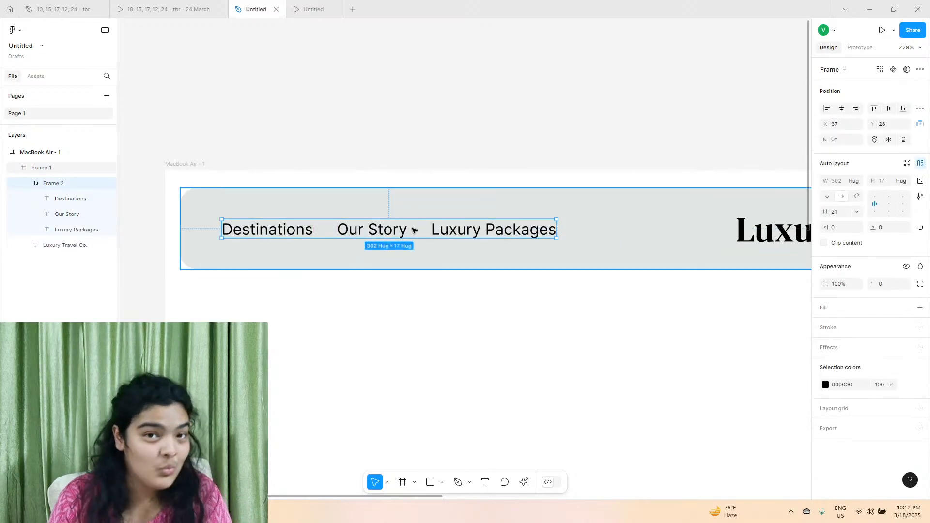
pyautogui.hotkey('ctrl', 'd')
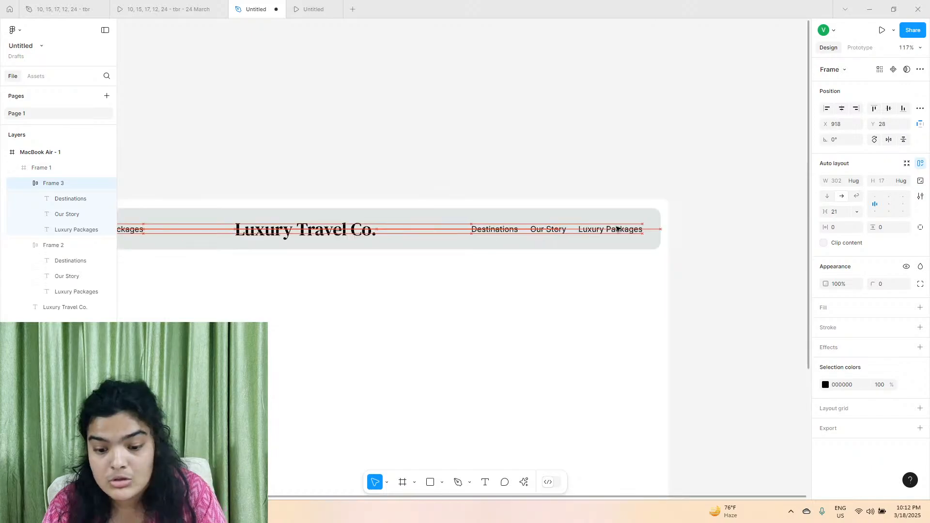
pyautogui.moveTo(617, 226); pyautogui.dragTo(620, 226)
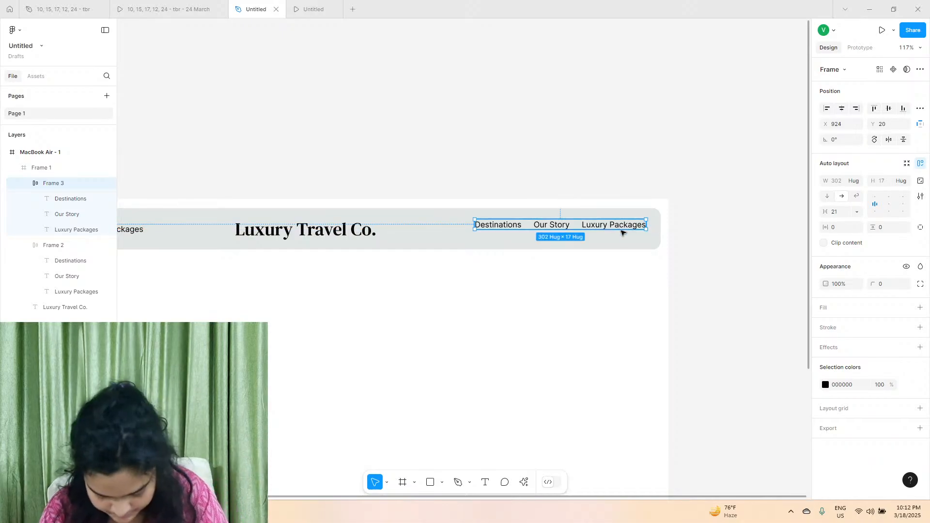
# Check the left-hand link group's distances to the navigation bar edges and nudge the group to X 32, Y 29.
pyautogui.press('alt')
pyautogui.hscroll(-3, 212, 229)
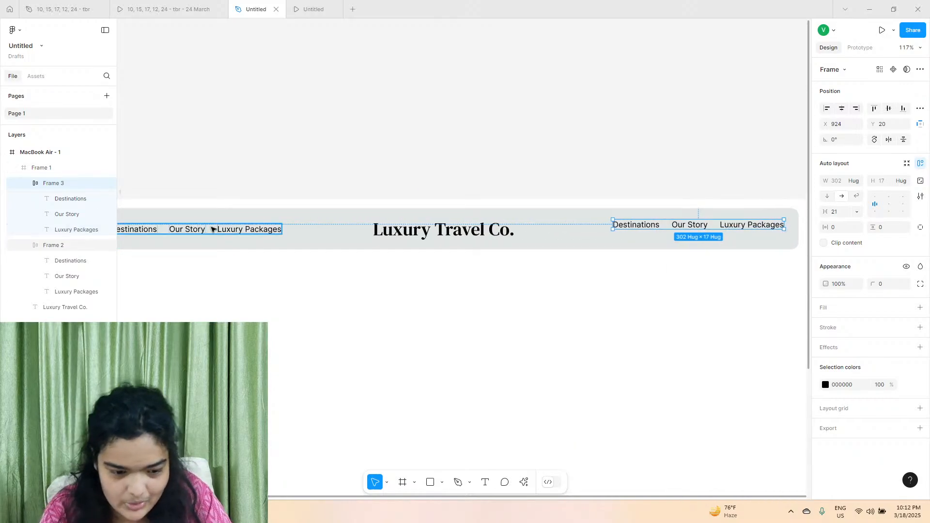
pyautogui.click(212, 229)
pyautogui.hscroll(-2, 210, 228)
pyautogui.press('super')
pyautogui.press('alt')
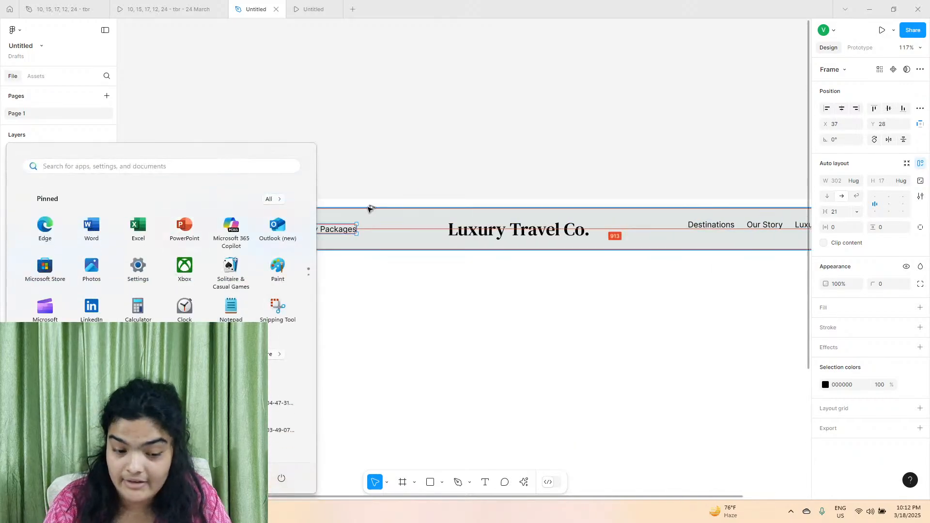
pyautogui.click(370, 210)
pyautogui.click(205, 230)
pyautogui.press('alt')
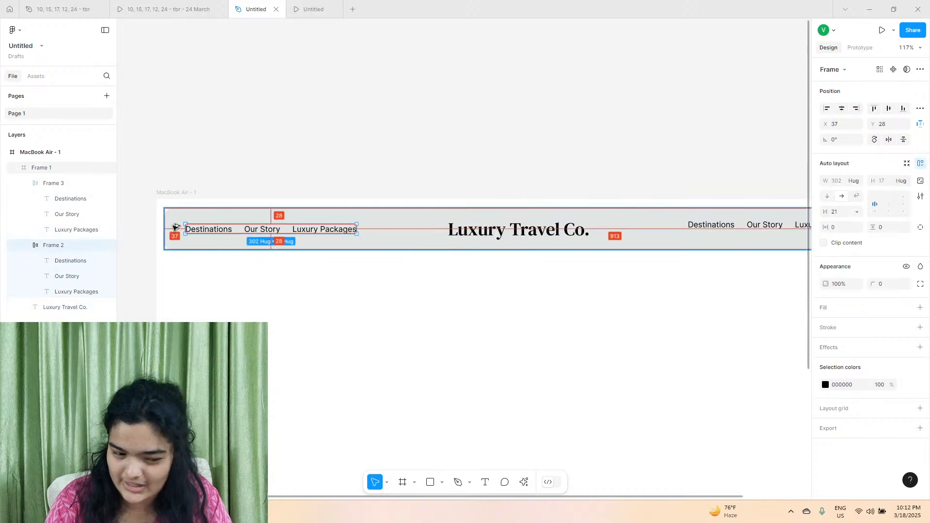
pyautogui.press('Left')
pyautogui.press('Left')
pyautogui.press('Left')
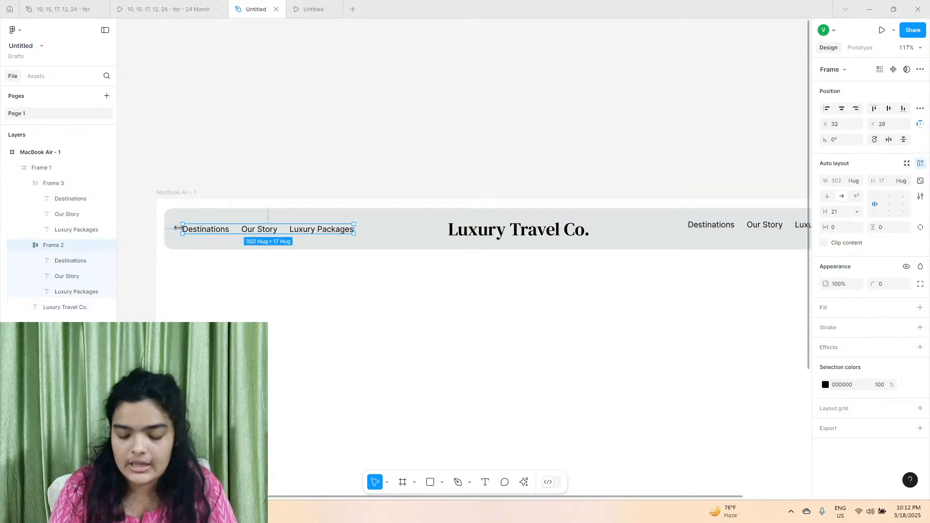
pyautogui.press('Down')
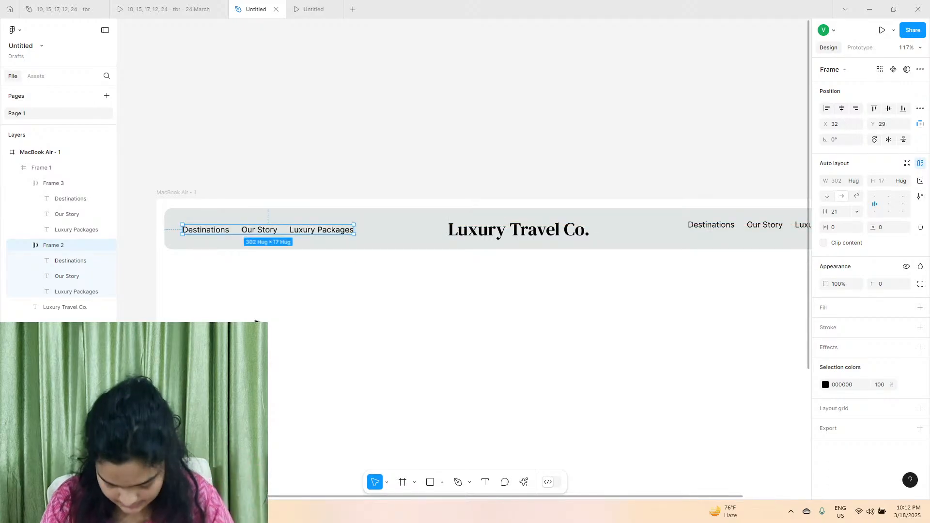
# Move the right-hand link group to about X 926, Y 28 and the Luxury Travel Co. title to Y 15.
pyautogui.hscroll(3, 293, 286)
pyautogui.click(587, 227)
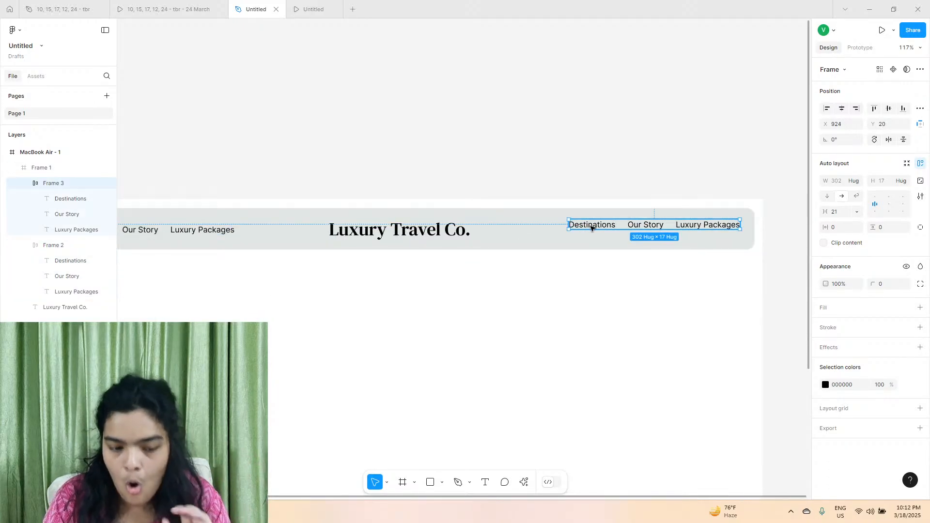
pyautogui.moveTo(591, 228); pyautogui.dragTo(592, 231)
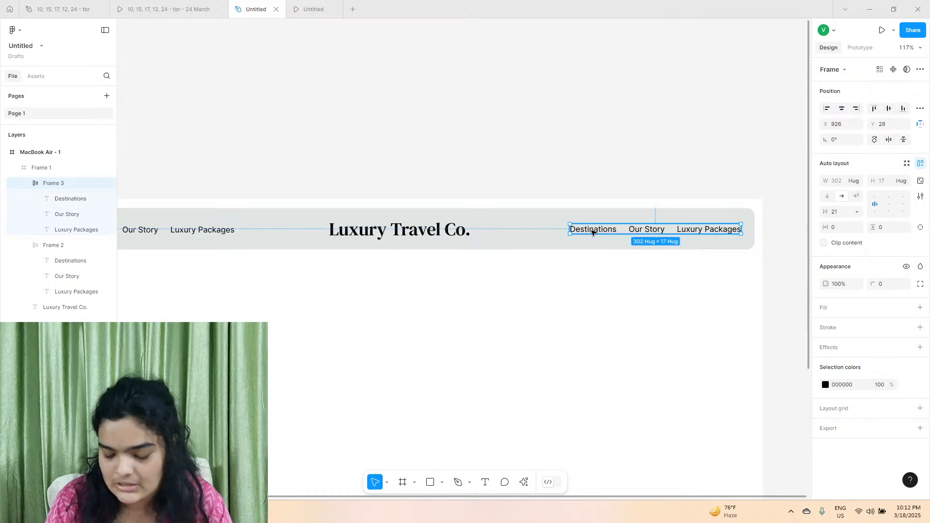
pyautogui.click(428, 229)
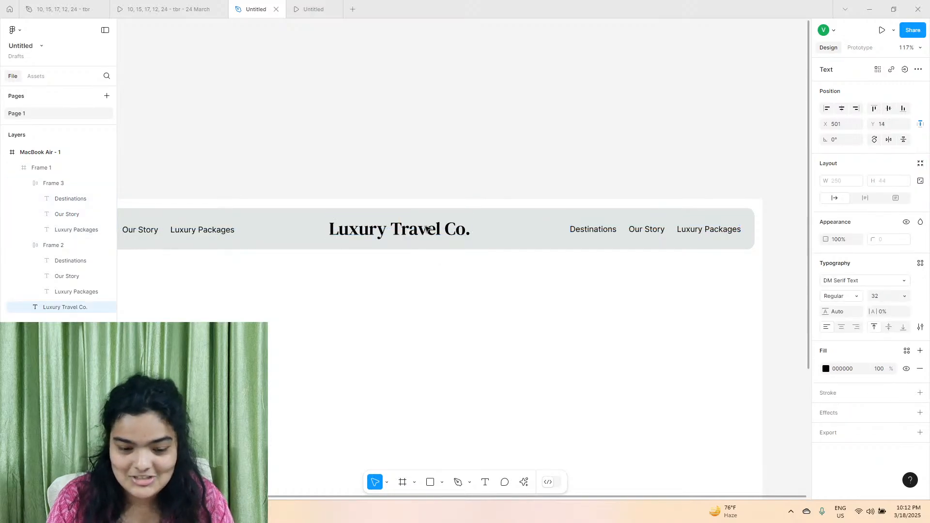
pyautogui.hscroll(-3, 300, 222)
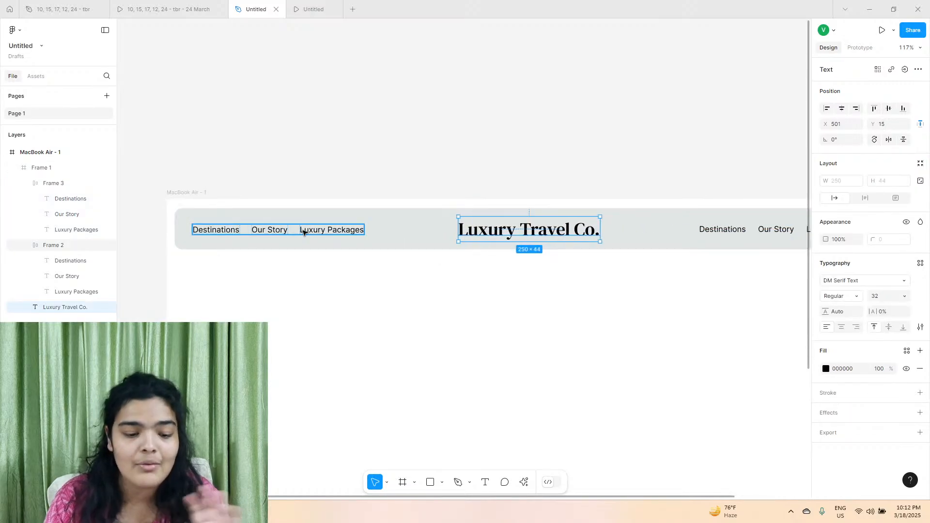
pyautogui.click(303, 231)
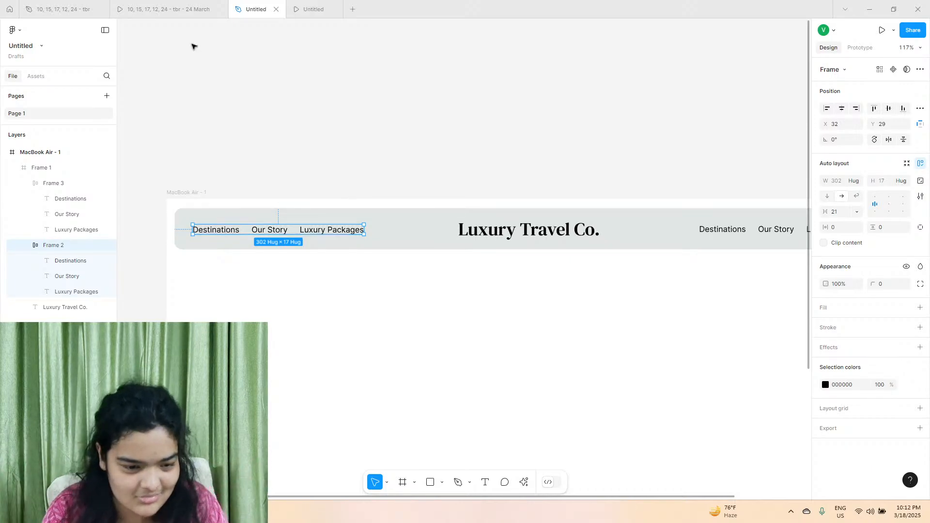
# Check the reference prototype's layout and draw a frame of about 440 × 549 below the left-hand links at about X 51, Y 157.
pyautogui.click(174, 10)
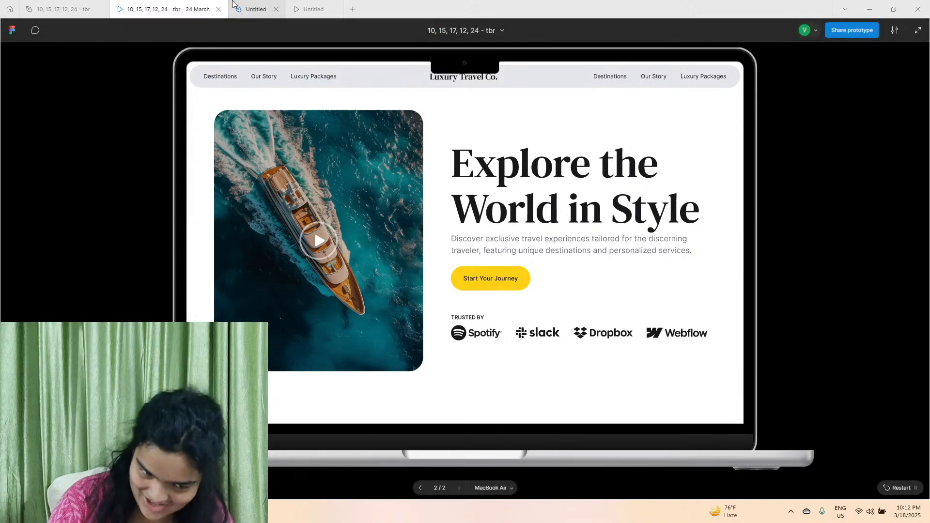
pyautogui.click(232, 5)
pyautogui.scroll(-2, 339, 358)
pyautogui.click(402, 481)
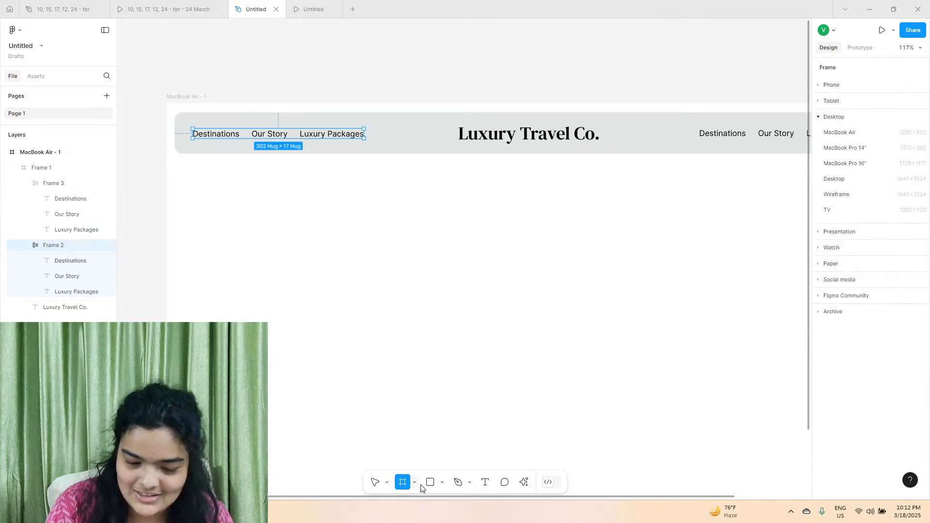
pyautogui.moveTo(193, 193); pyautogui.dragTo(445, 403)
pyautogui.scroll(-2, 378, 403)
pyautogui.scroll(-1, 399, 376)
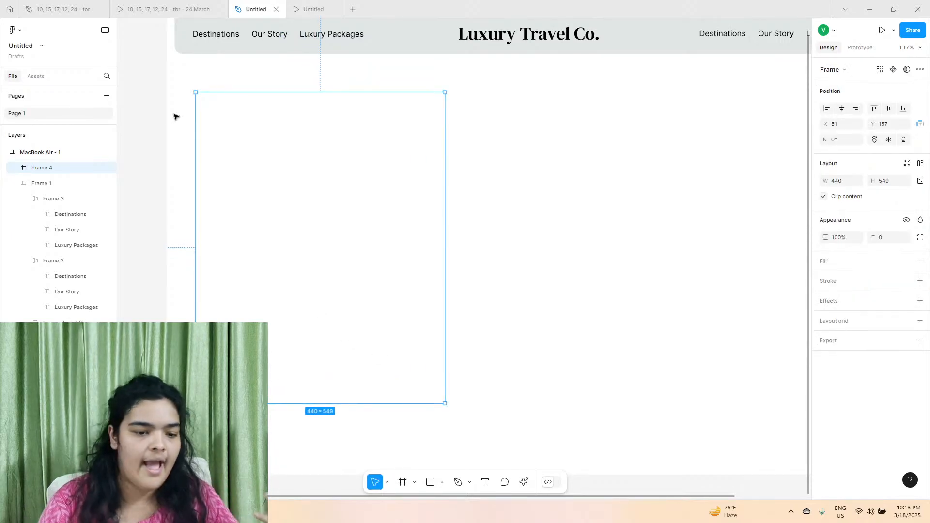
# Review the reference's hero image, shift the new frame to about X 62, Y 158 and fill it with 1E1E1E.
pyautogui.click(176, 9)
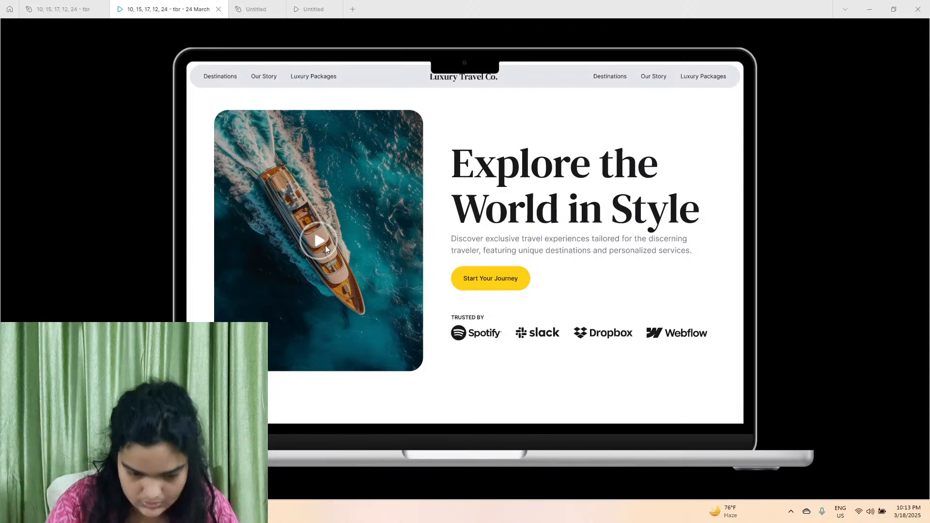
pyautogui.click(274, 13)
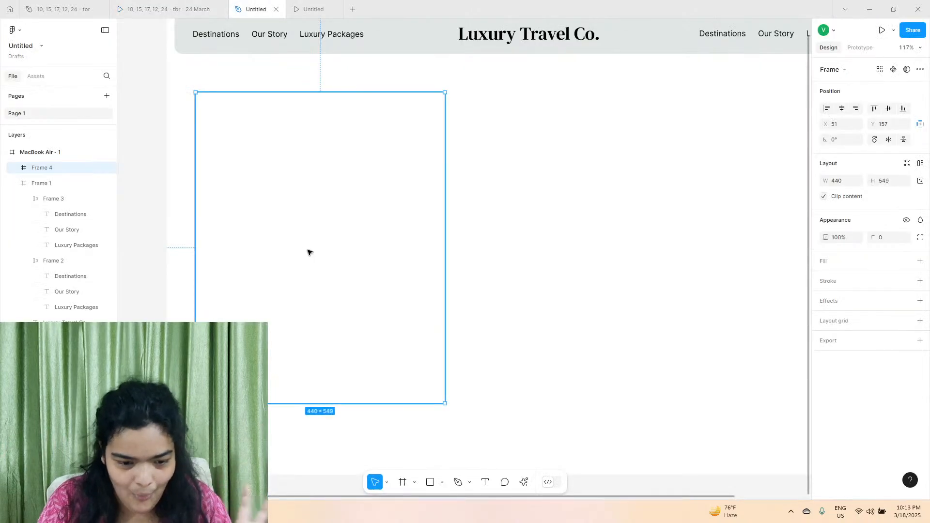
pyautogui.click(919, 261)
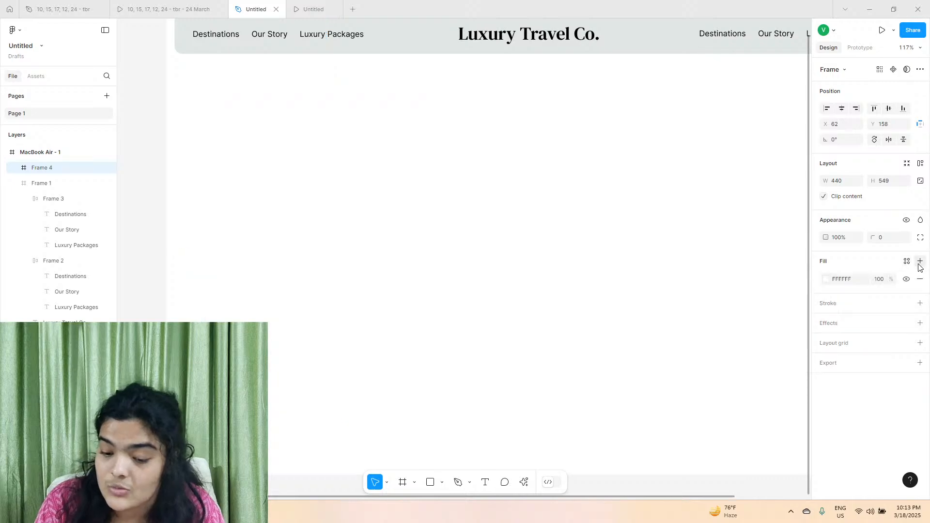
pyautogui.click(826, 279)
pyautogui.moveTo(717, 300); pyautogui.dragTo(674, 364)
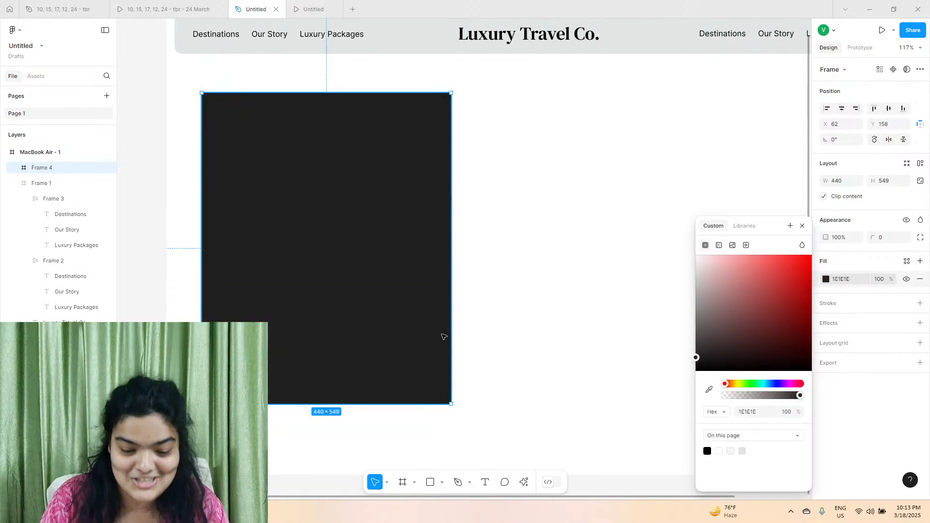
# Enlarge the dark hero image frame to about 509 × 635 and position it at about X 41, Y 139.
pyautogui.moveTo(365, 344); pyautogui.dragTo(352, 353)
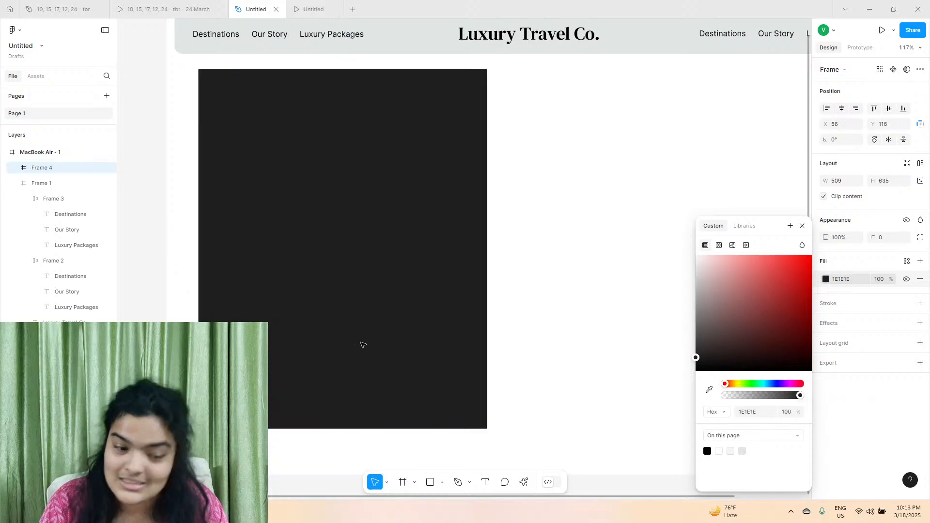
pyautogui.click(155, 371)
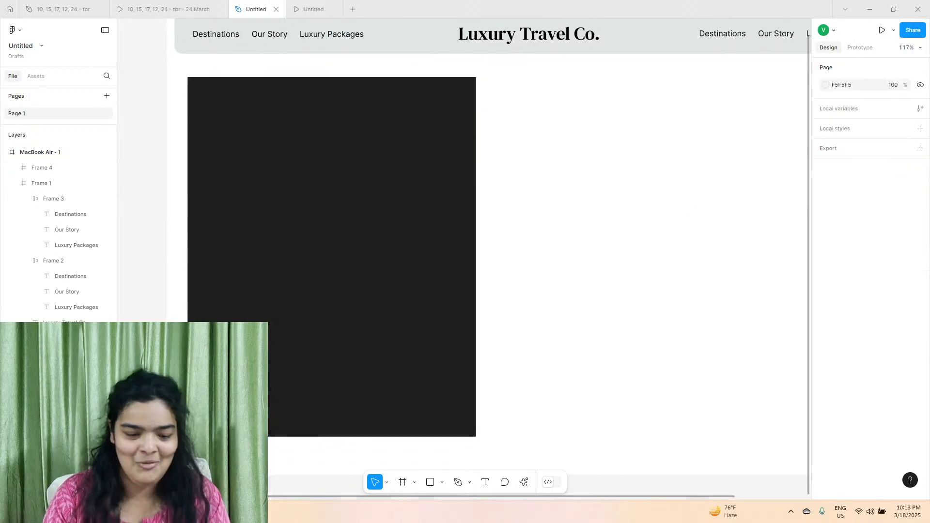
pyautogui.click(296, 373)
pyautogui.moveTo(306, 374); pyautogui.dragTo(308, 380)
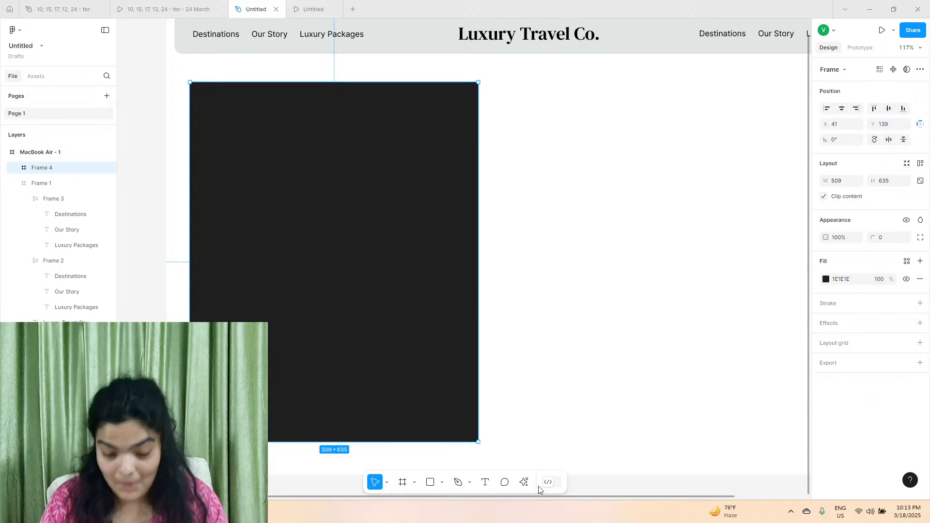
# With the dark frame selected, run the Lummi plugin and search its photos for "ship".
pyautogui.click(524, 482)
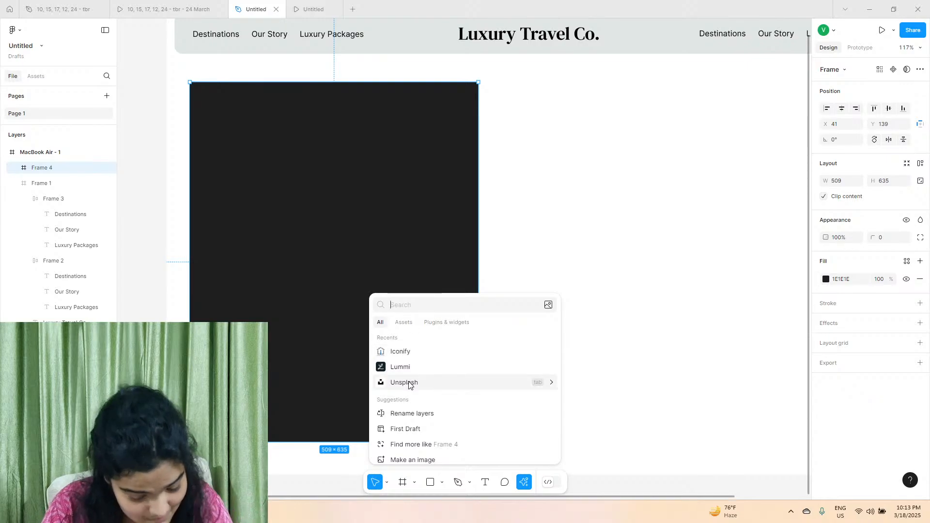
pyautogui.press('Escape')
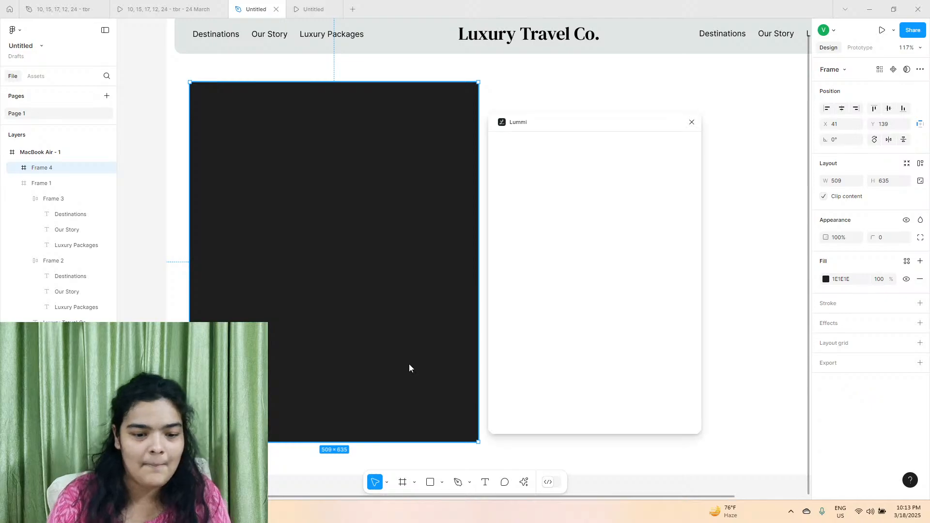
pyautogui.click(558, 169)
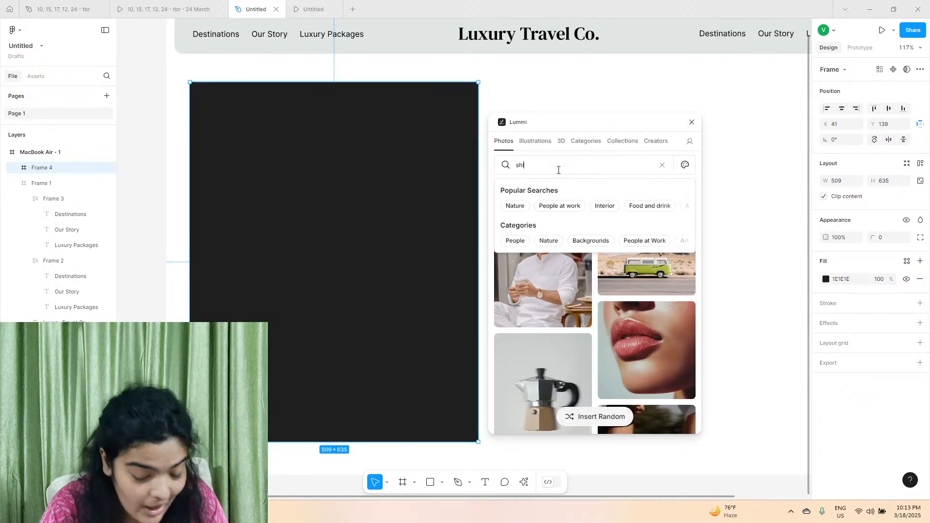
pyautogui.press('Return')
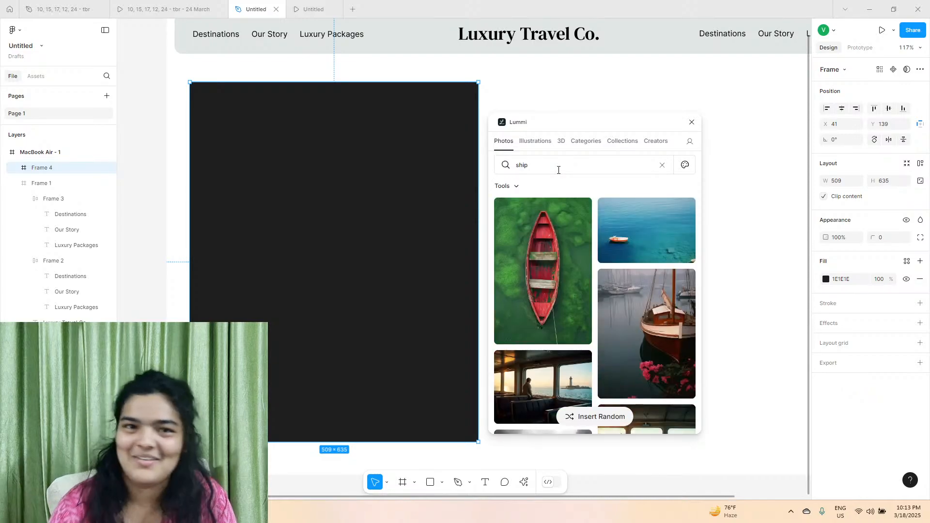
# Fill the hero frame with the overhead yacht photo from the Lummi results, close the plugin and set the corner radius to 32.
pyautogui.scroll(-10, 588, 270)
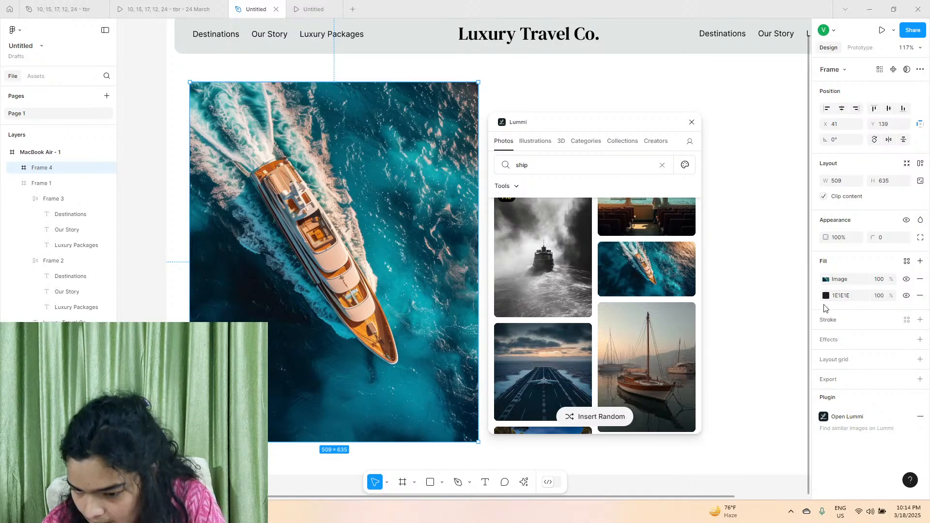
pyautogui.moveTo(871, 236); pyautogui.dragTo(891, 236)
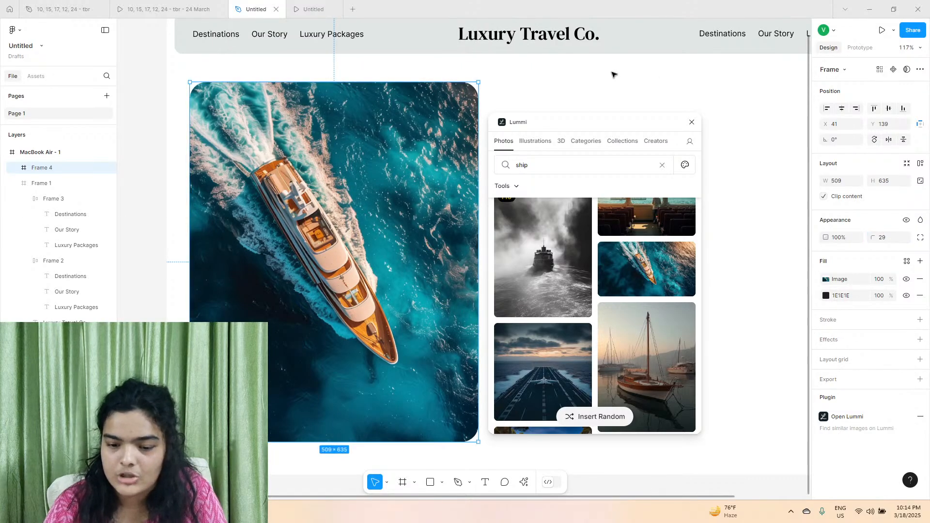
pyautogui.click(692, 122)
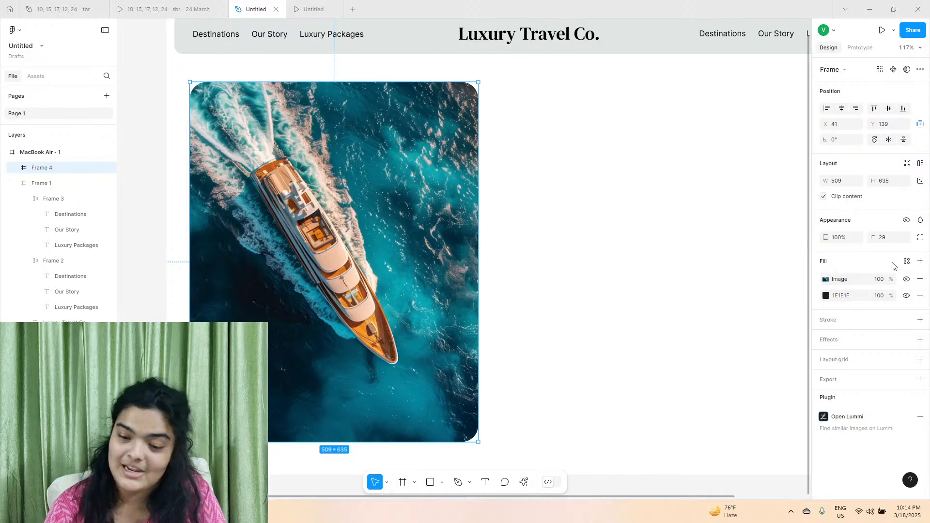
pyautogui.click(882, 236)
pyautogui.write('32')
pyautogui.press('Return')
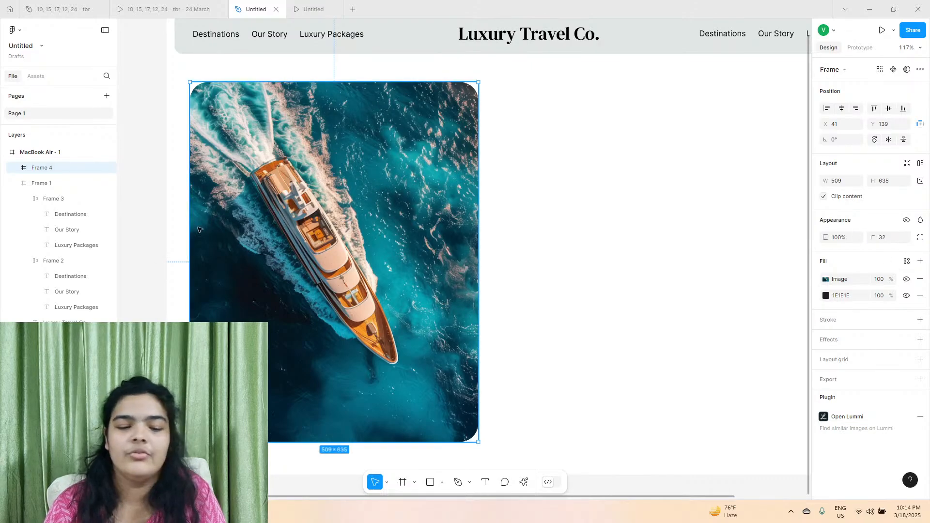
# Shift the yacht image frame slightly to X 51, keeping it at Y 139, and deselect it.
pyautogui.moveTo(245, 236)
pyautogui.mouseDown()
pyautogui.moveTo(263, 235)
pyautogui.moveTo(250, 234)
pyautogui.mouseUp()
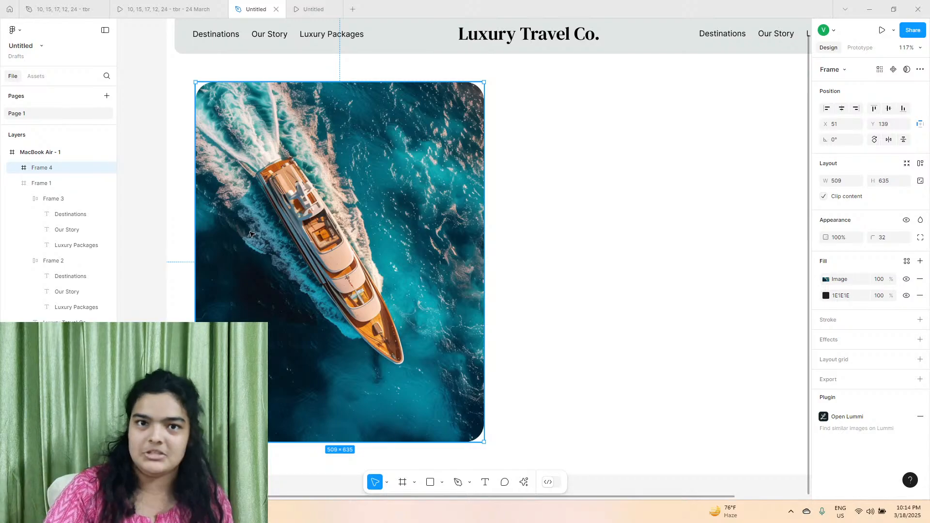
pyautogui.click(158, 210)
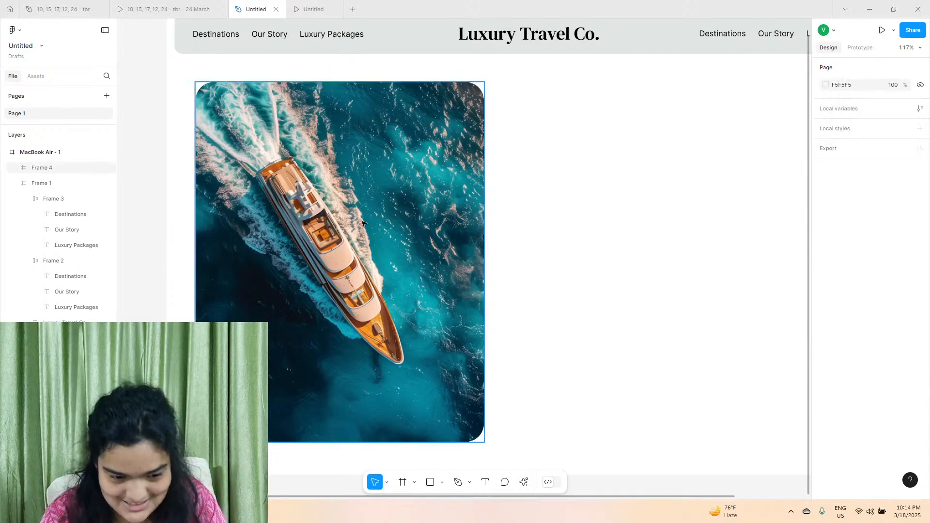
pyautogui.click(387, 243)
pyautogui.click(154, 208)
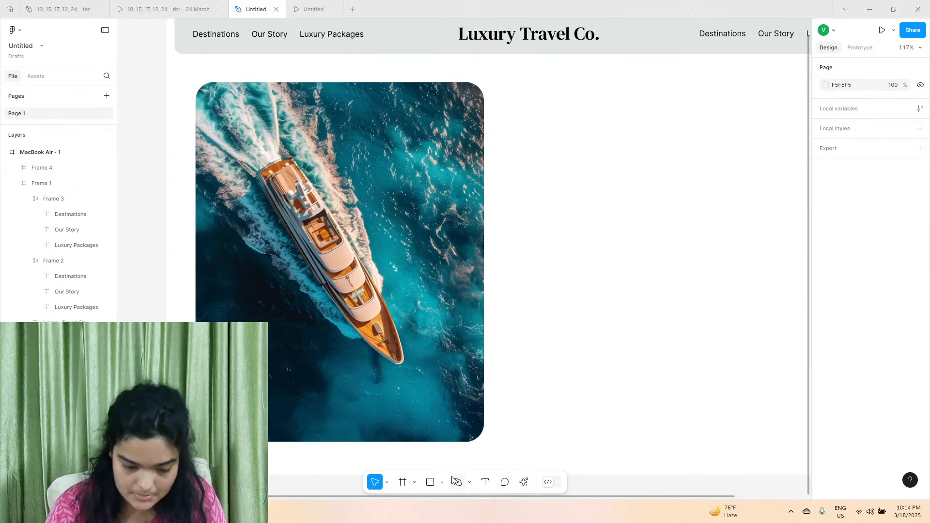
# Draw a triangle of about 176 × 129 over the yacht with the Polygon tool.
pyautogui.click(428, 482)
pyautogui.click(442, 483)
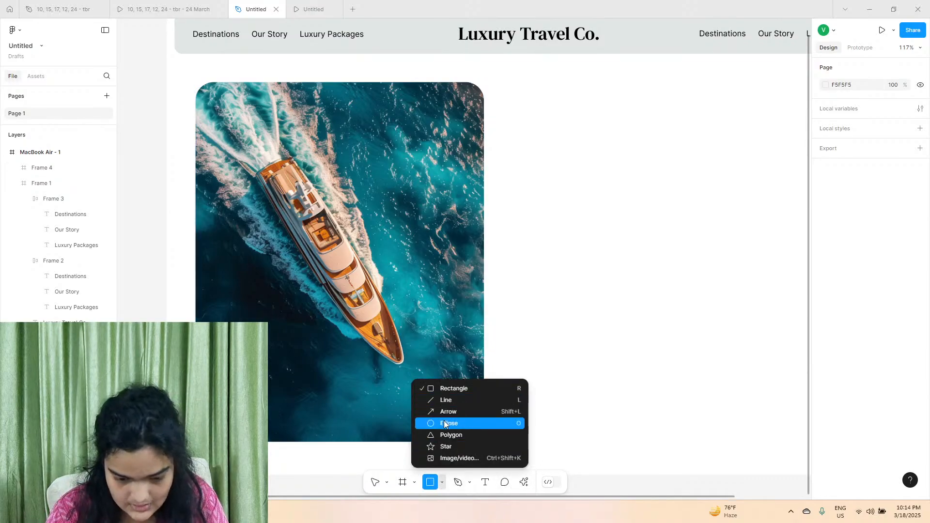
pyautogui.click(448, 435)
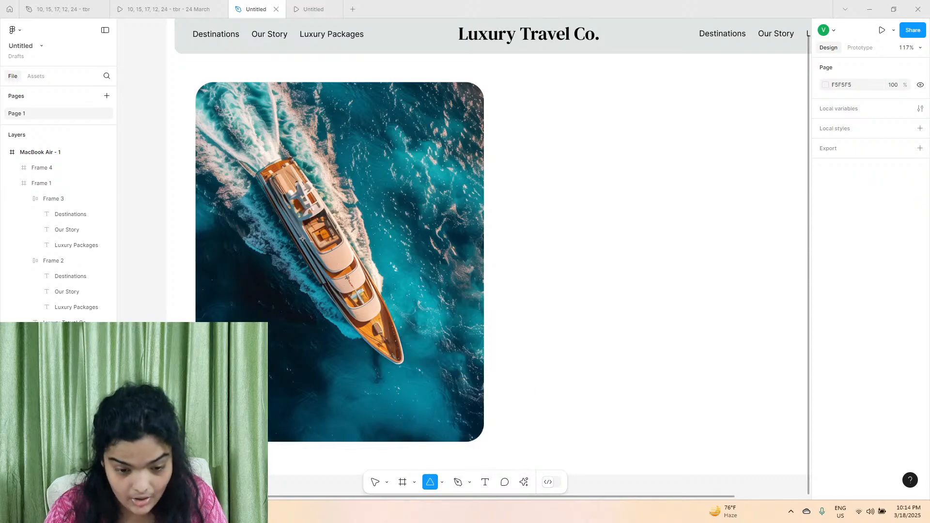
pyautogui.moveTo(303, 238)
pyautogui.mouseDown()
pyautogui.moveTo(415, 351)
pyautogui.moveTo(402, 312)
pyautogui.mouseUp()
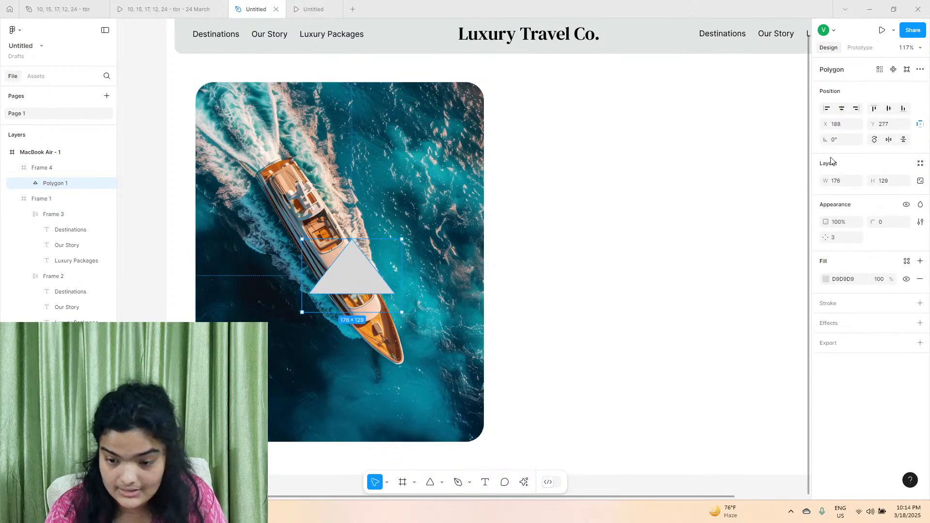
# Set the triangle's rotation to -90° so it points right like a play icon.
pyautogui.click(852, 140)
pyautogui.write('90')
pyautogui.press('Return')
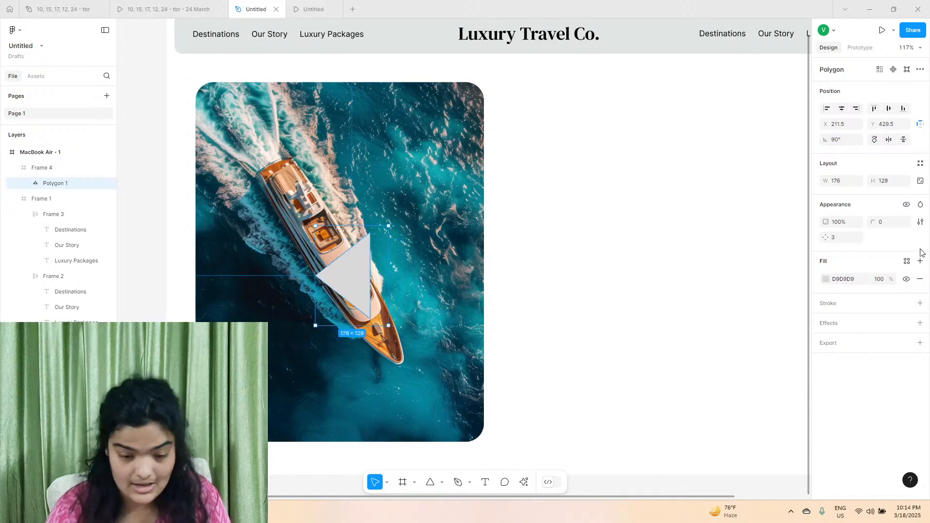
pyautogui.click(852, 141)
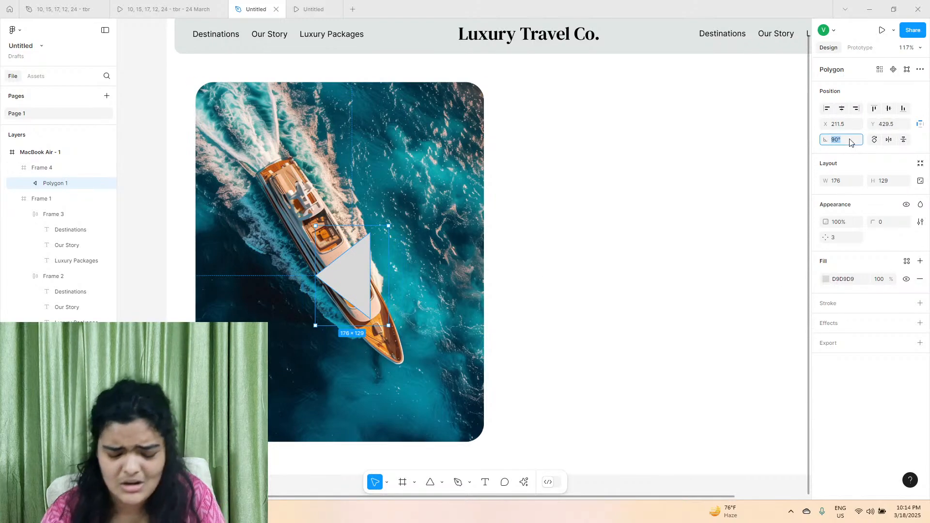
pyautogui.write('-90')
pyautogui.press('Return')
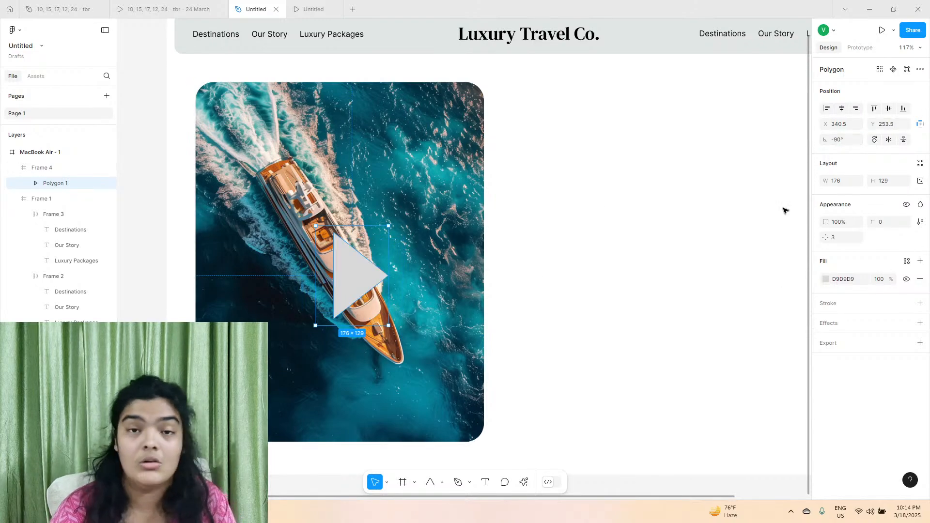
# Shrink the play triangle to about 135 × 98 and round its corners to a radius of about 7.
pyautogui.moveTo(382, 274); pyautogui.dragTo(378, 276)
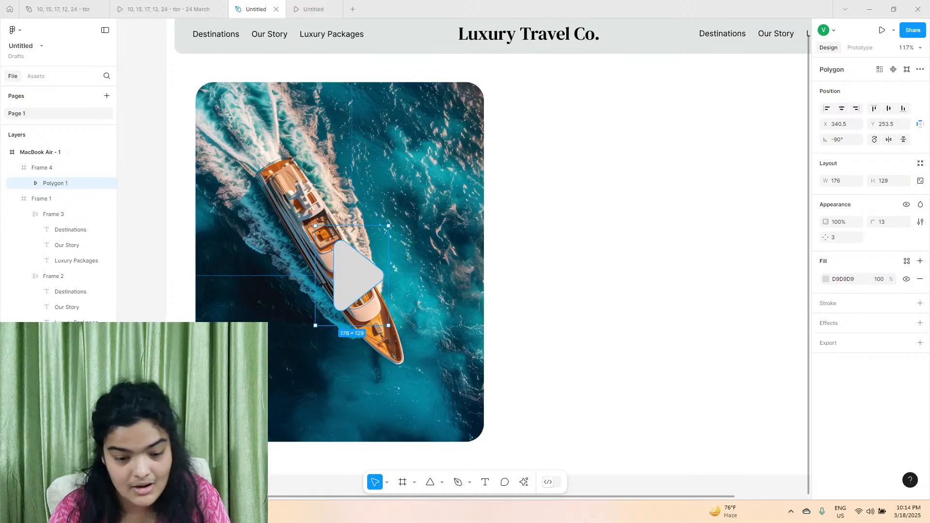
pyautogui.moveTo(352, 226); pyautogui.dragTo(352, 250)
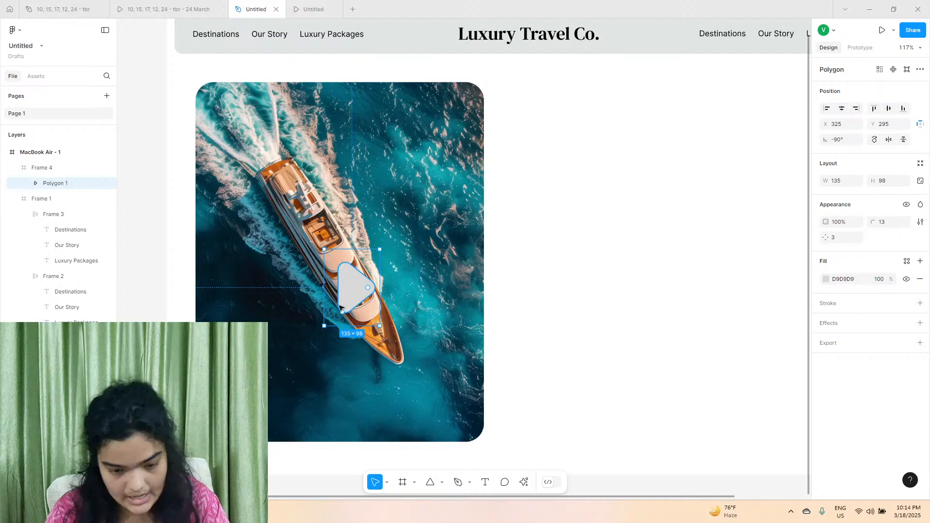
pyautogui.scroll(4, 365, 281)
pyautogui.moveTo(380, 326); pyautogui.dragTo(352, 309)
pyautogui.scroll(-3, 407, 334)
pyautogui.scroll(-5, 352, 310)
# Fill the play triangle with FFFFFF and resize it to about 105 × 98, placed mid-photo at about X 289, Y 259.
pyautogui.click(826, 279)
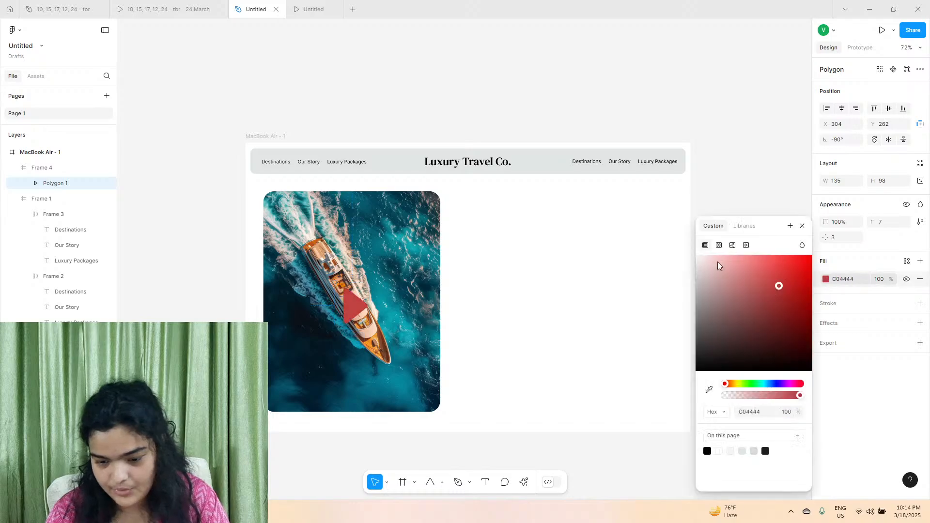
pyautogui.moveTo(717, 262); pyautogui.dragTo(696, 255)
pyautogui.scroll(5, 349, 331)
pyautogui.moveTo(373, 319); pyautogui.dragTo(386, 274)
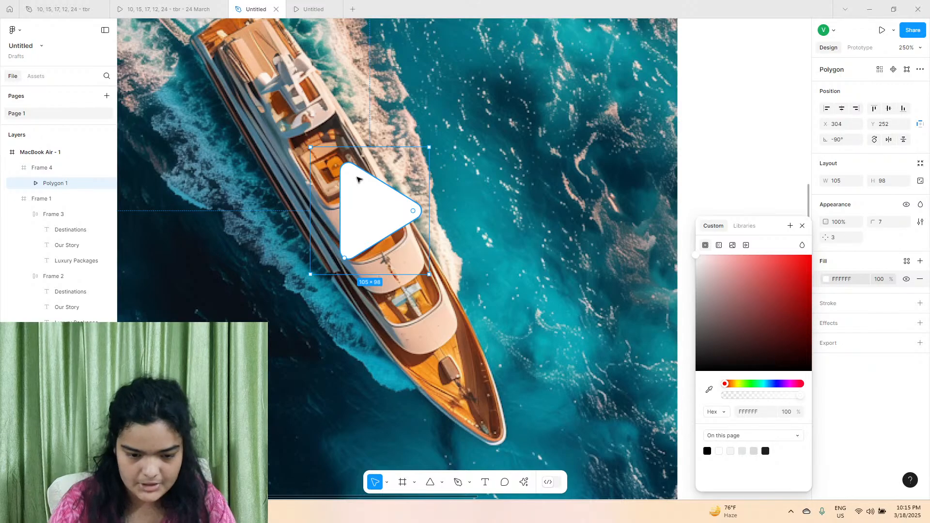
pyautogui.scroll(-10, 357, 180)
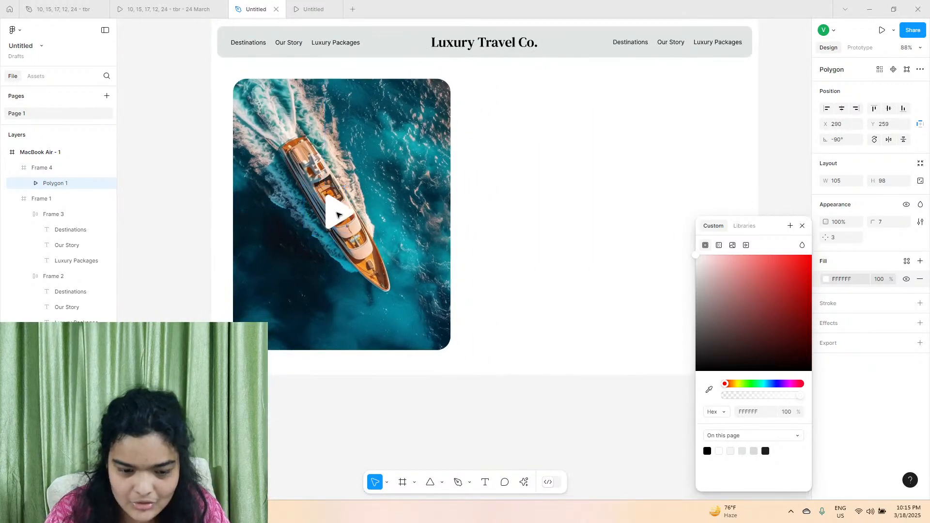
pyautogui.moveTo(337, 215); pyautogui.dragTo(338, 214)
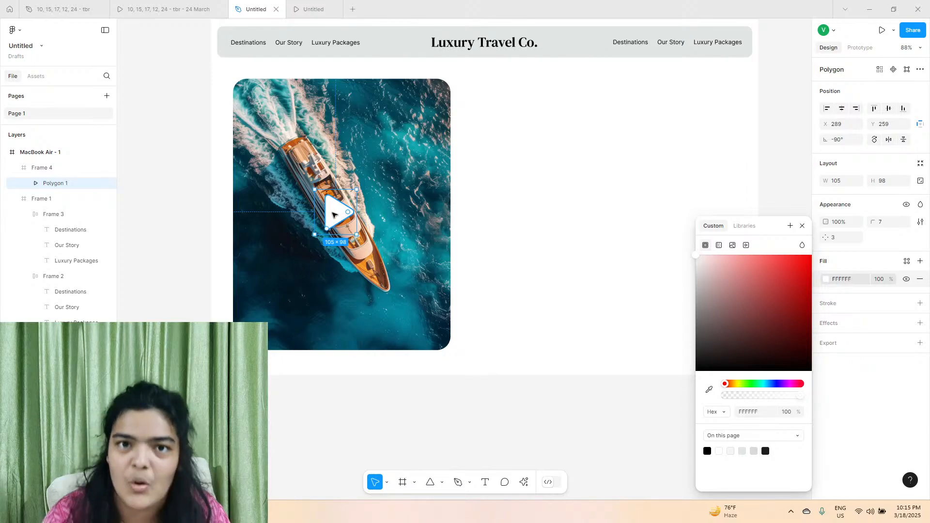
# Draw a circle of about 153 × 153 and turn it into a full ring with an 88.74% ratio, centred around the play triangle.
pyautogui.scroll(5, 334, 214)
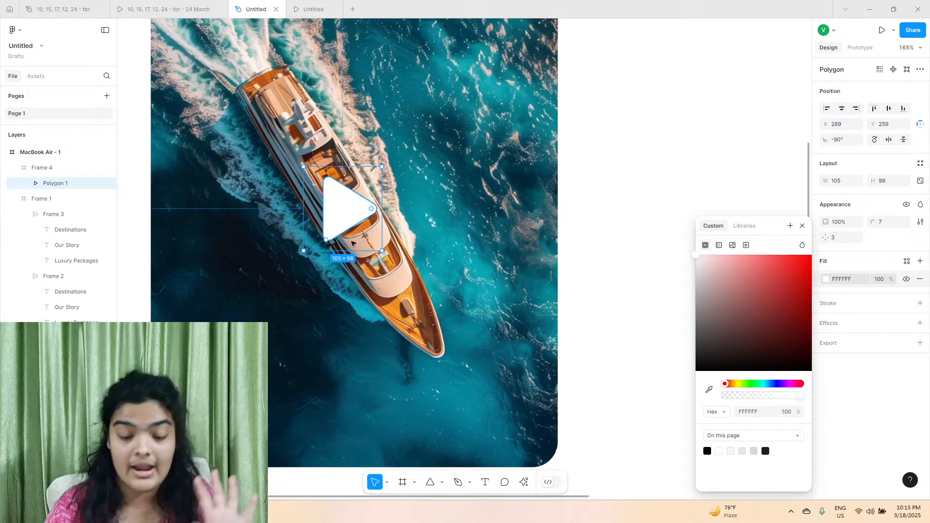
pyautogui.click(443, 483)
pyautogui.click(445, 422)
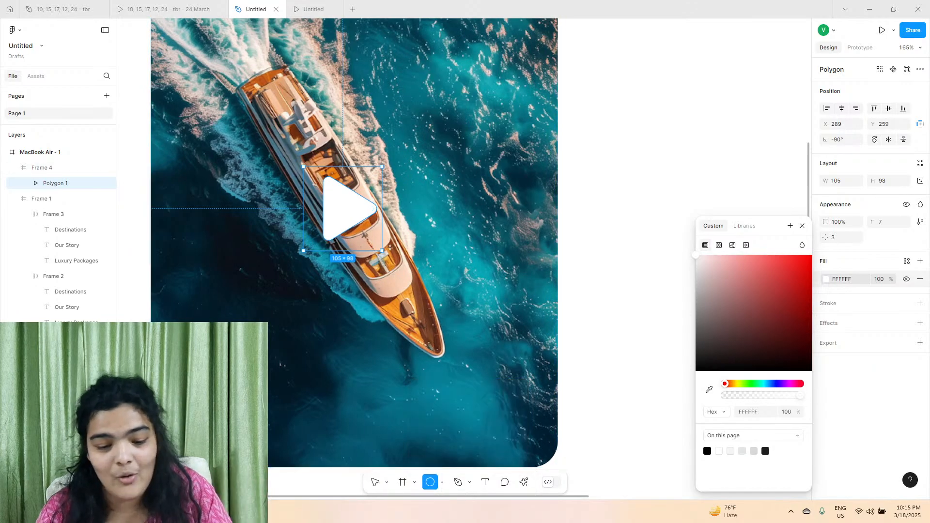
pyautogui.click(338, 149)
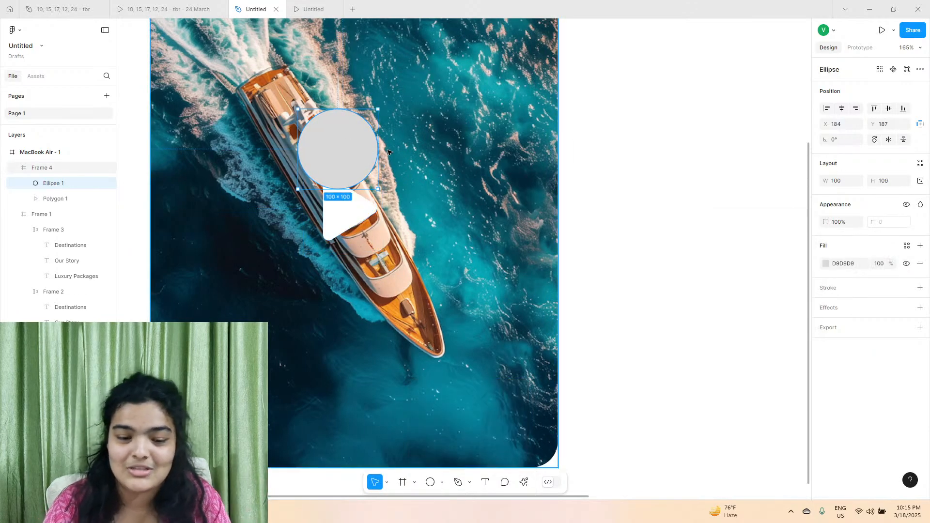
pyautogui.moveTo(380, 150); pyautogui.dragTo(420, 176)
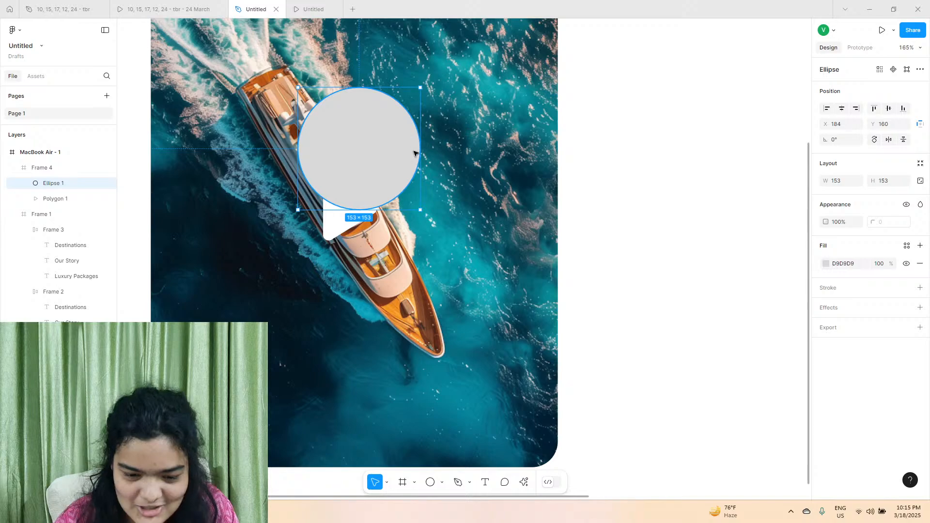
pyautogui.moveTo(415, 153); pyautogui.dragTo(272, 202)
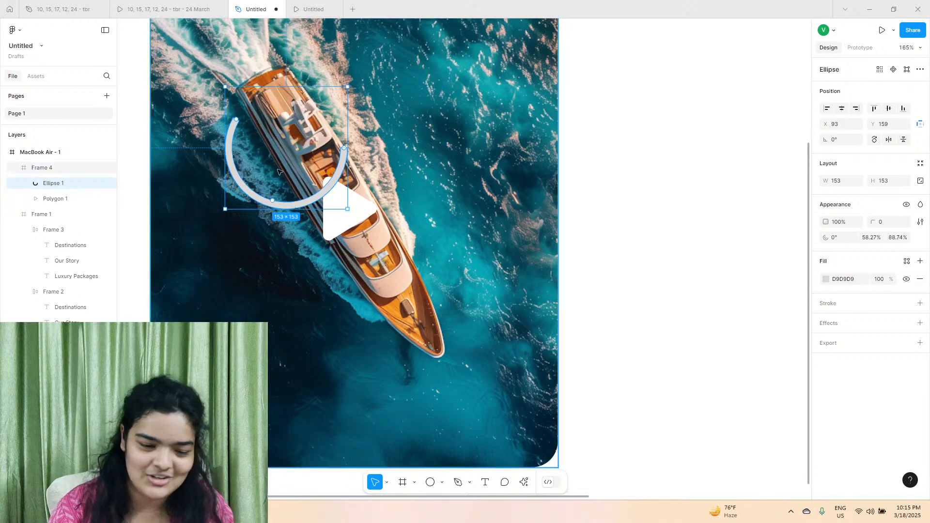
pyautogui.moveTo(239, 123); pyautogui.dragTo(400, 201)
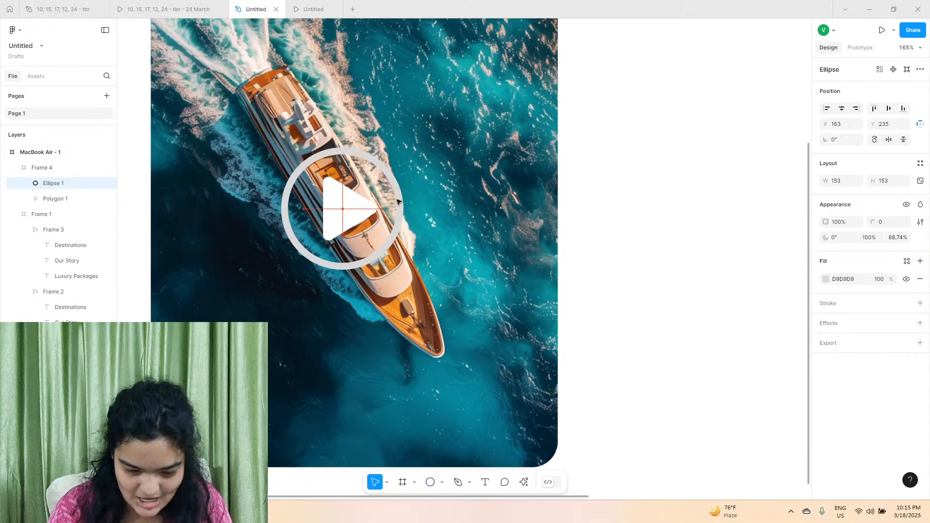
# Shrink the play triangle to about 92 × 86 and centre it inside the ring.
pyautogui.click(350, 211)
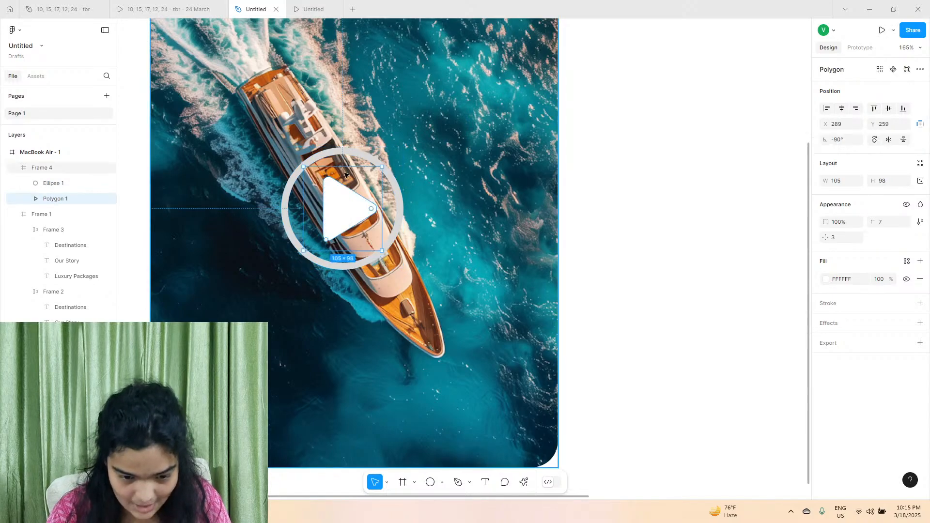
pyautogui.moveTo(352, 167); pyautogui.dragTo(353, 177)
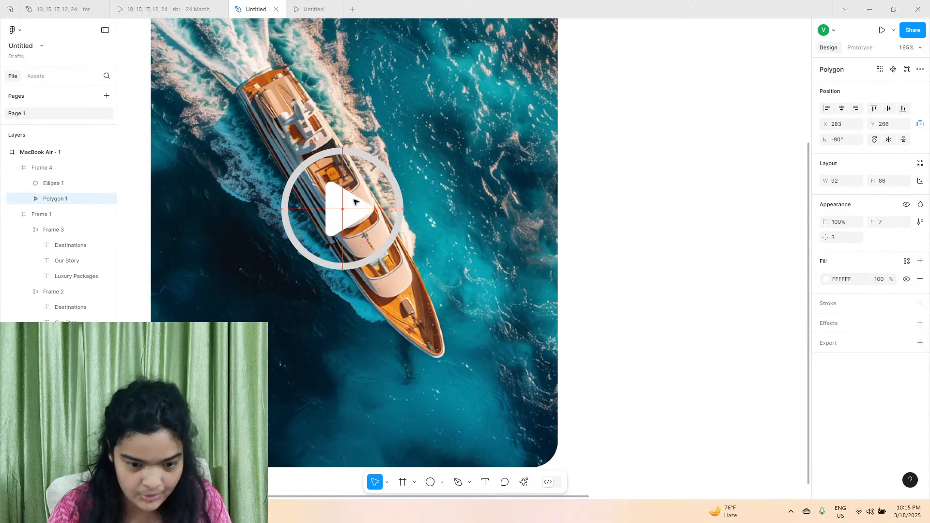
pyautogui.click(446, 181)
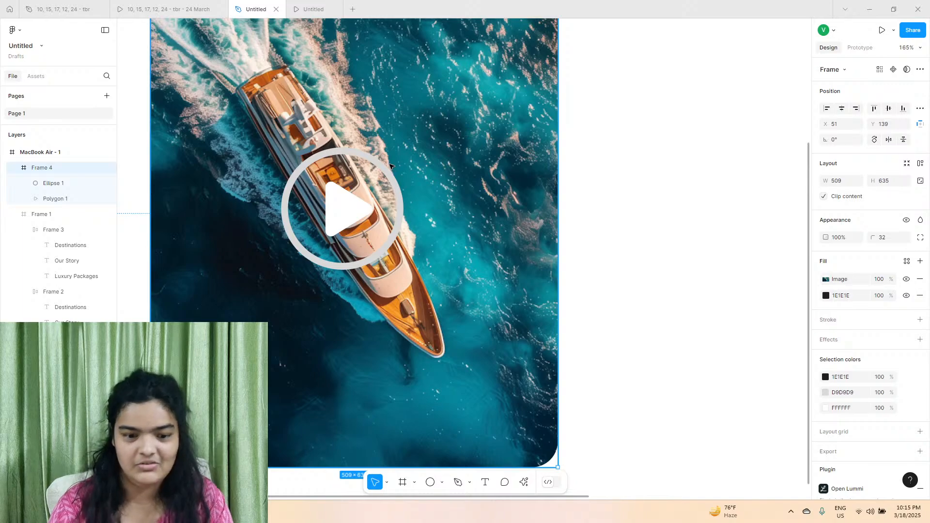
# Change the ring's fill to FFFFFF at about 49% opacity.
pyautogui.click(390, 169)
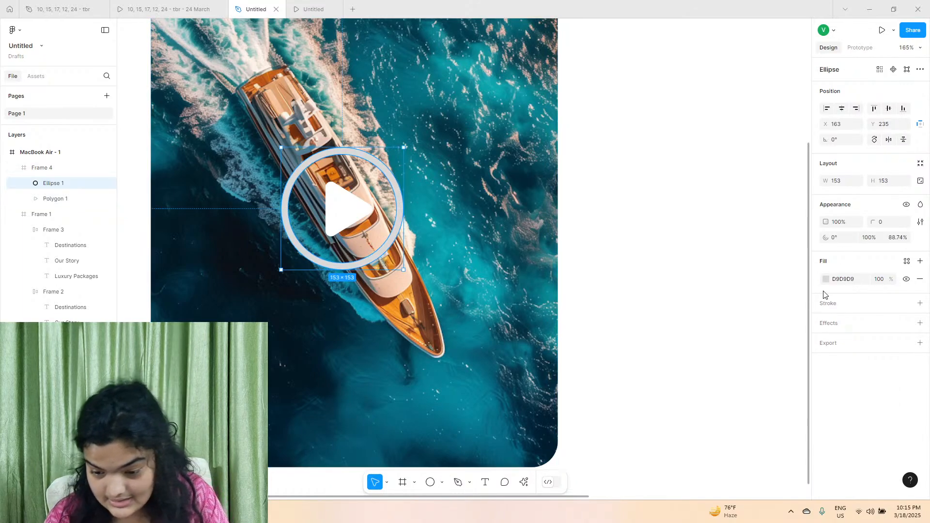
pyautogui.click(826, 279)
pyautogui.moveTo(766, 274); pyautogui.dragTo(568, 206)
pyautogui.click(743, 396)
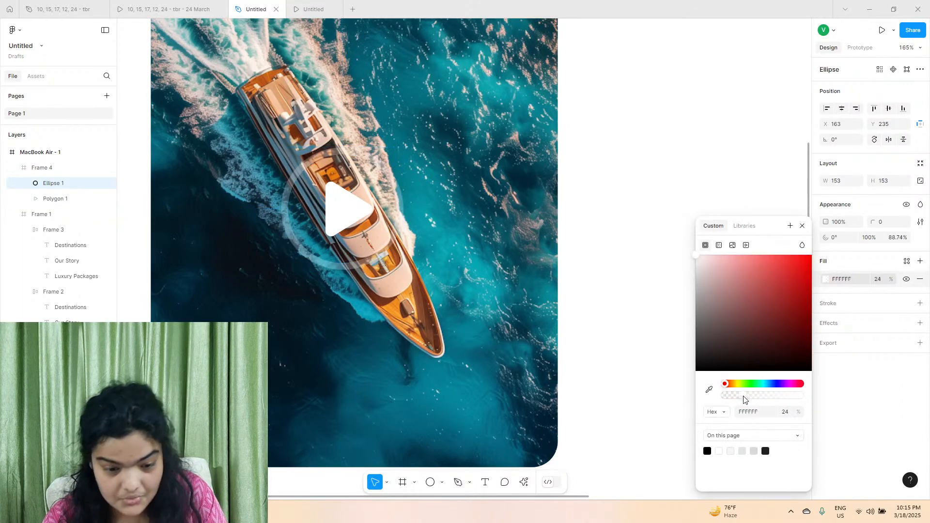
pyautogui.moveTo(744, 396); pyautogui.dragTo(762, 396)
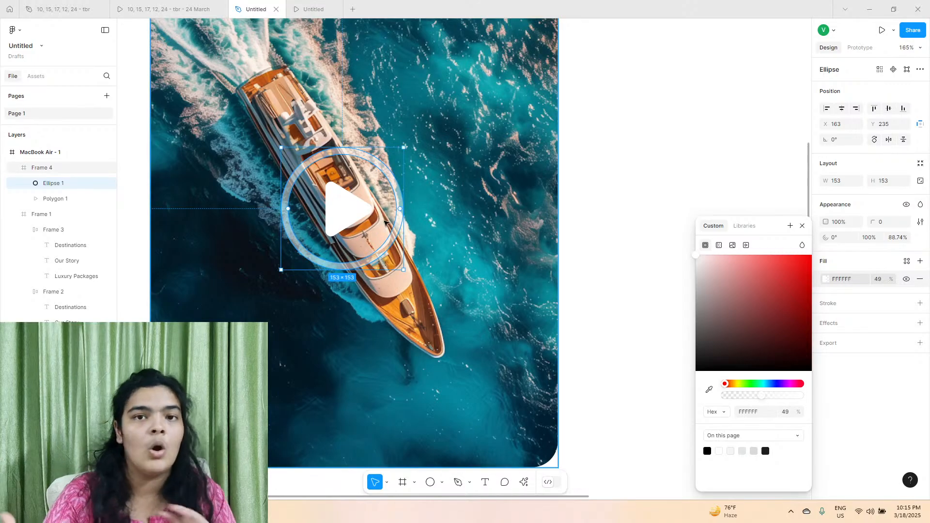
# Compare with the reference prototype's play icon, and add a 000000 fill at 20% opacity over the yacht photo in the hero frame.
pyautogui.click(203, 5)
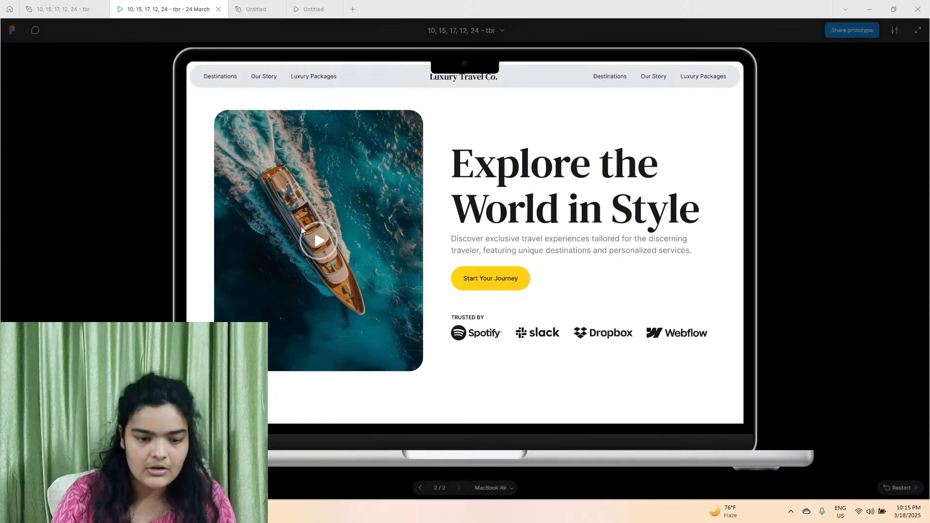
pyautogui.click(254, 9)
pyautogui.click(297, 83)
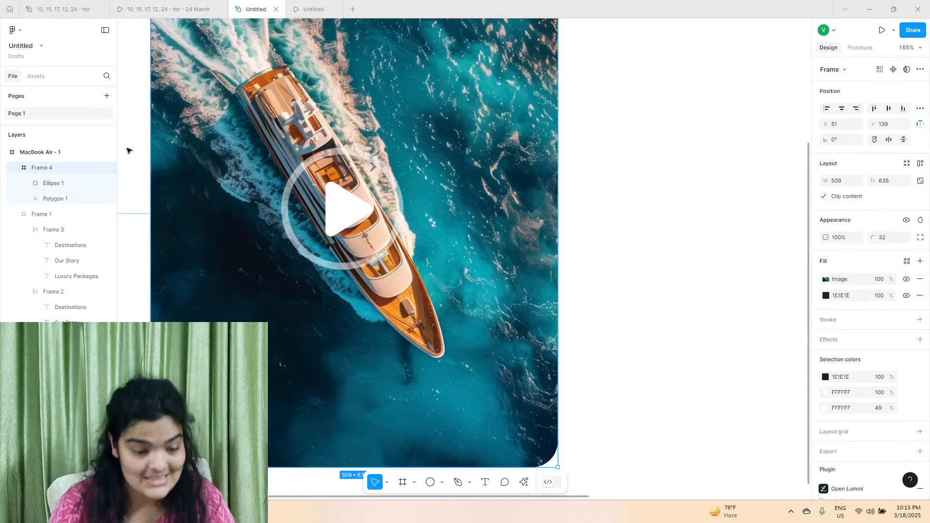
pyautogui.scroll(-5, 302, 96)
pyautogui.hscroll(-1, 303, 96)
pyautogui.scroll(1, 303, 96)
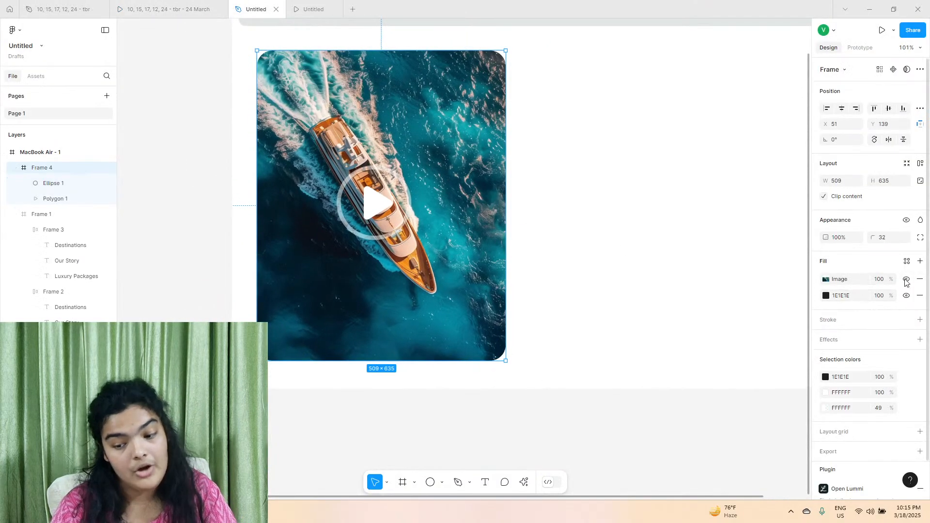
pyautogui.click(921, 262)
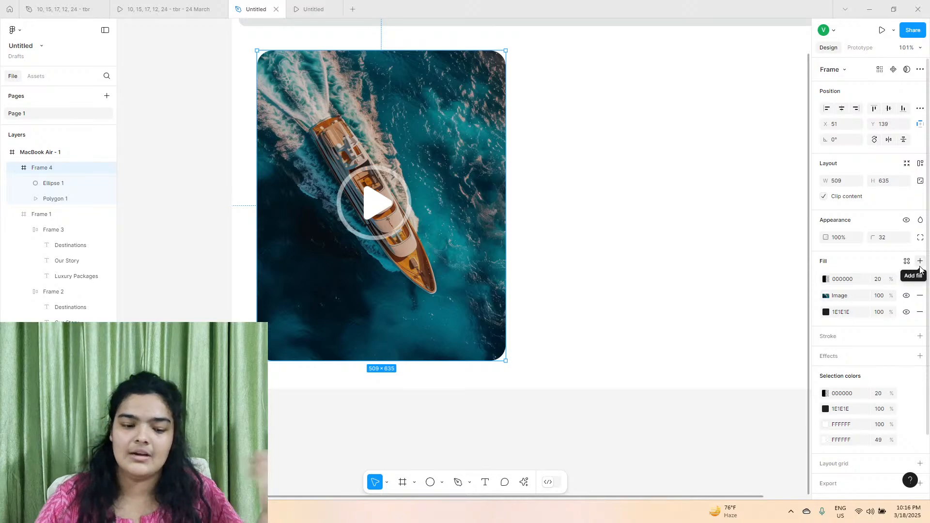
# Scale the play triangle and its ring together to about 134 × 134 and reposition them near the centre of the yacht photo.
pyautogui.click(557, 216)
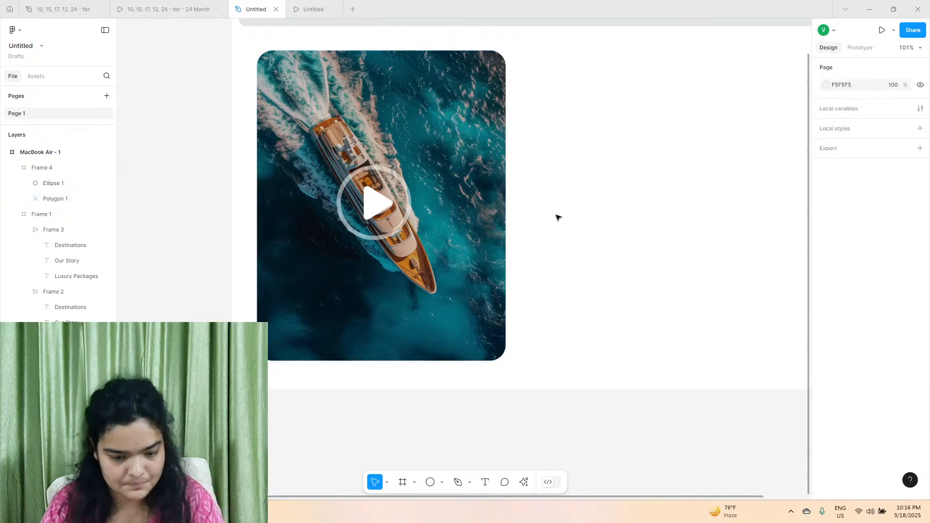
pyautogui.moveTo(688, 268); pyautogui.dragTo(315, 169)
pyautogui.moveTo(452, 329)
pyautogui.mouseDown()
pyautogui.moveTo(458, 322)
pyautogui.moveTo(450, 328)
pyautogui.mouseUp()
pyautogui.click(456, 288)
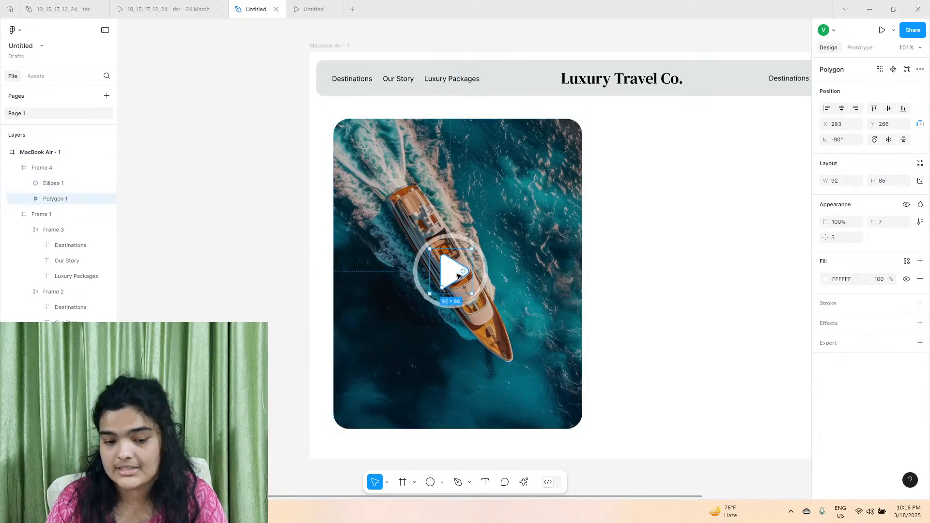
pyautogui.scroll(5, 459, 272)
pyautogui.keyDown('shift'); pyautogui.click(433, 169); pyautogui.keyUp('shift')
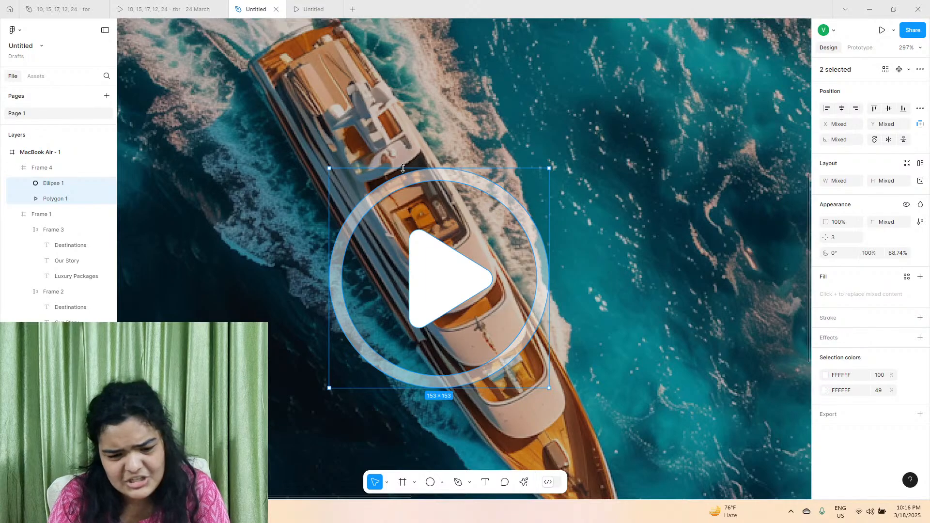
pyautogui.moveTo(403, 168); pyautogui.dragTo(404, 195)
pyautogui.moveTo(483, 289); pyautogui.dragTo(486, 271)
pyautogui.scroll(-5, 479, 266)
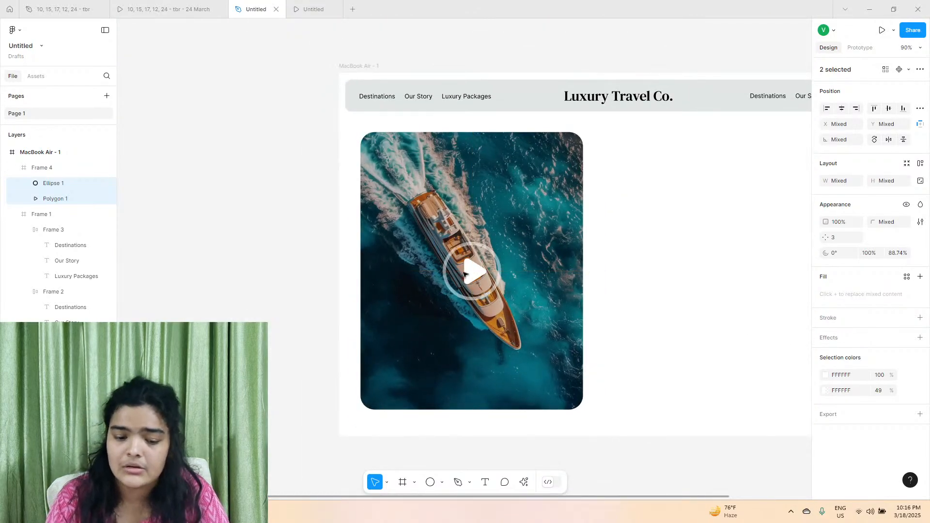
# Check the reference prototype's headline and add the text "Explore the World in Style" in the empty area beside the yacht image.
pyautogui.hscroll(3, 487, 271)
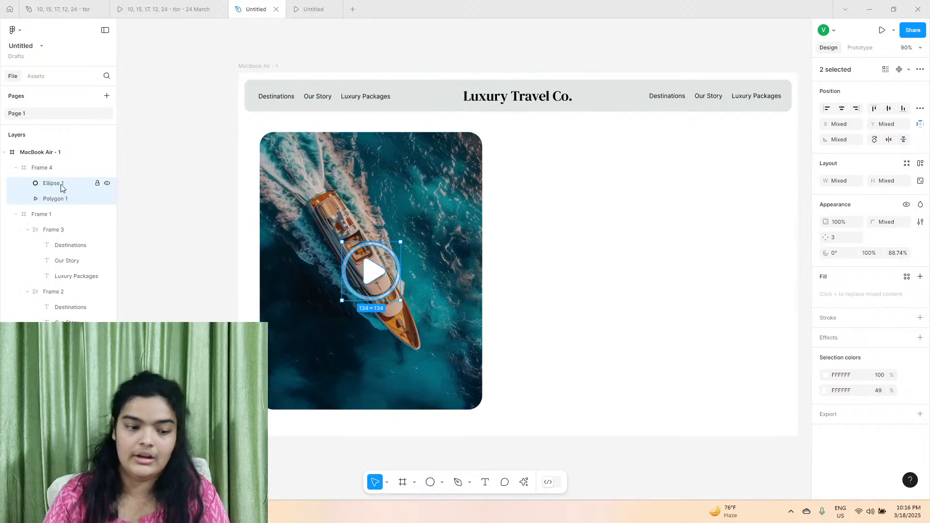
pyautogui.hscroll(1, 60, 185)
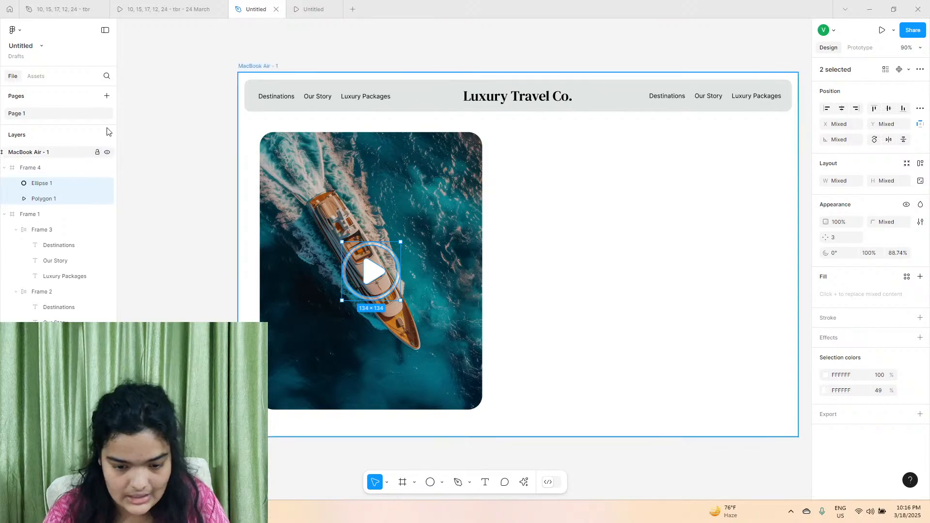
pyautogui.hscroll(2, 193, 103)
pyautogui.click(183, 7)
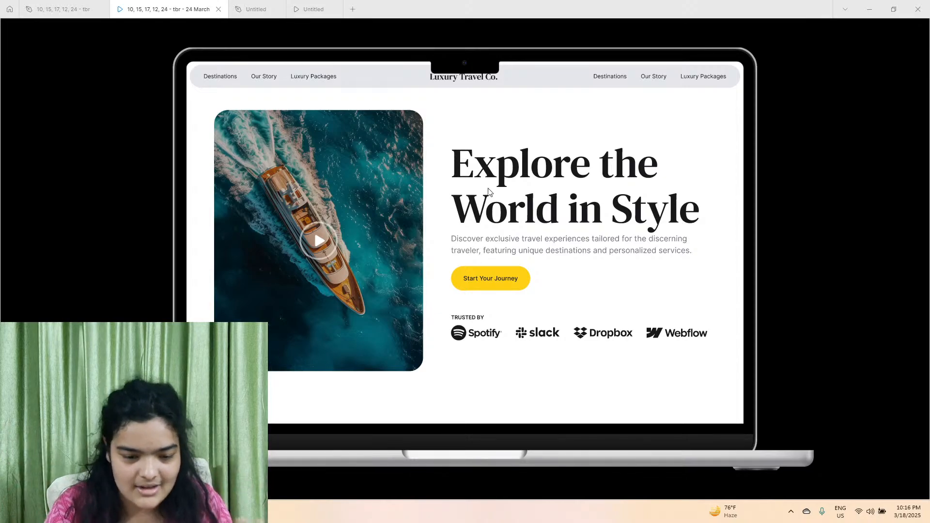
pyautogui.click(256, 8)
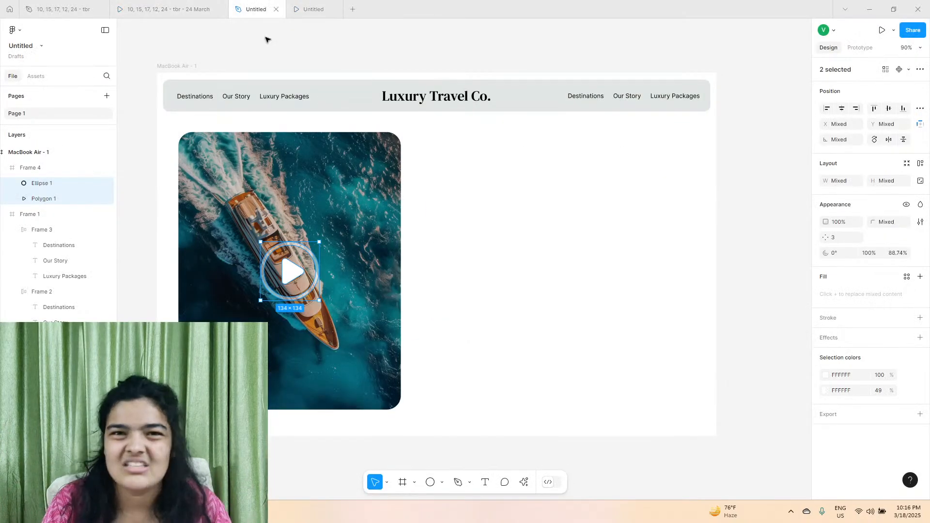
pyautogui.click(481, 483)
pyautogui.click(168, 9)
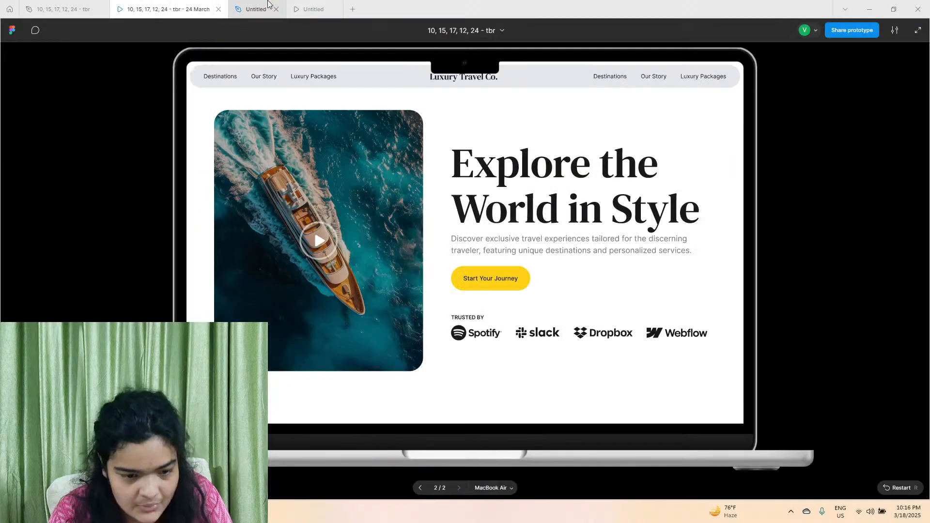
pyautogui.click(270, 6)
pyautogui.click(446, 188)
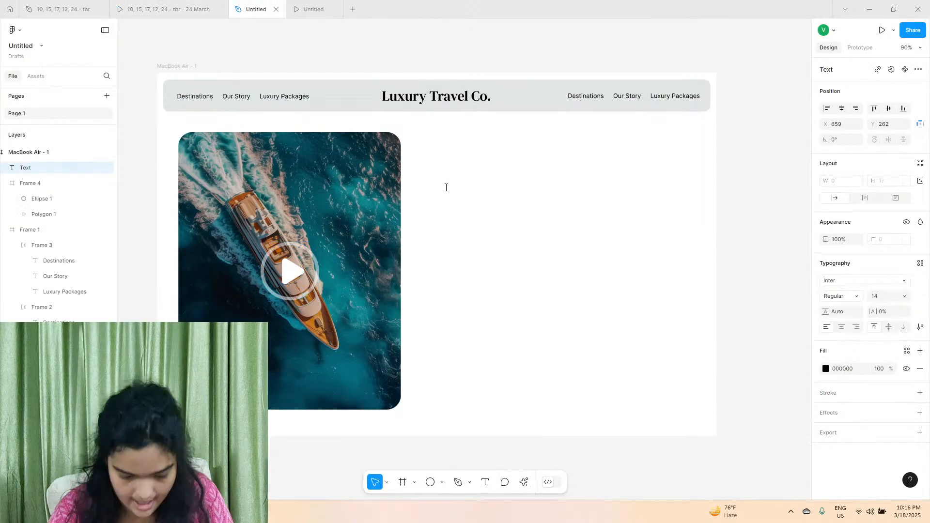
pyautogui.write('Explore the World in styl')
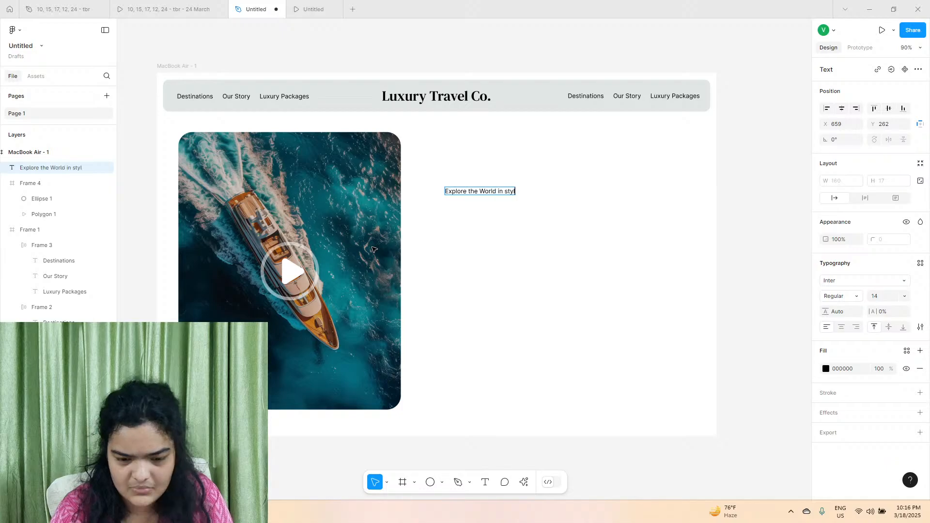
pyautogui.scroll(5, 483, 175)
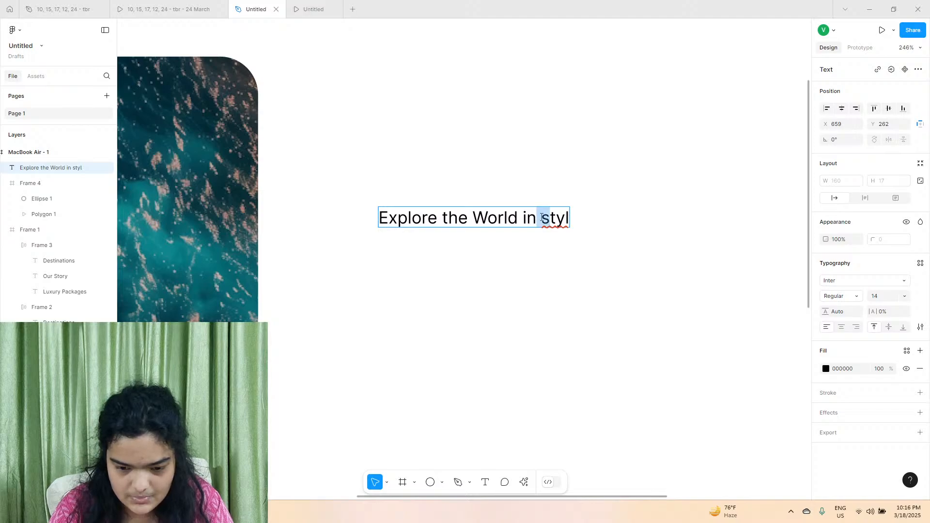
pyautogui.write('Styl')
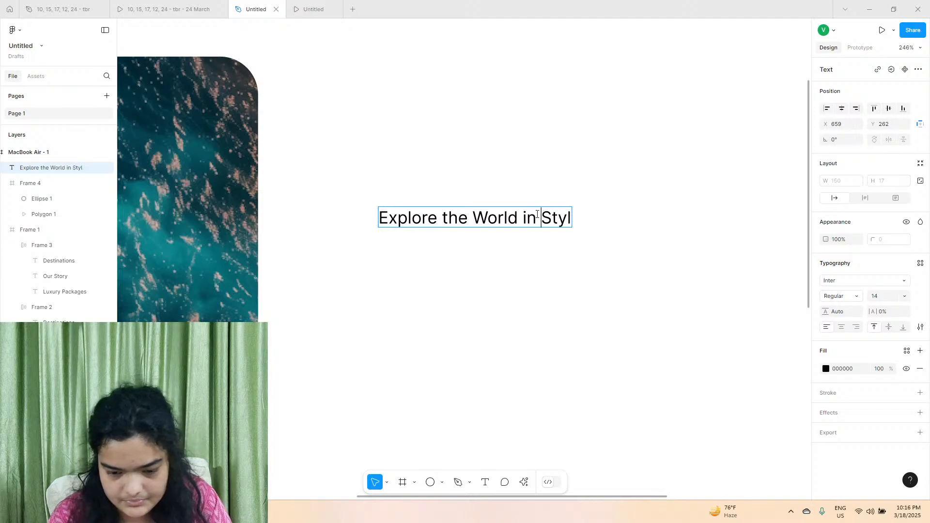
pyautogui.write('e')
pyautogui.press('Escape')
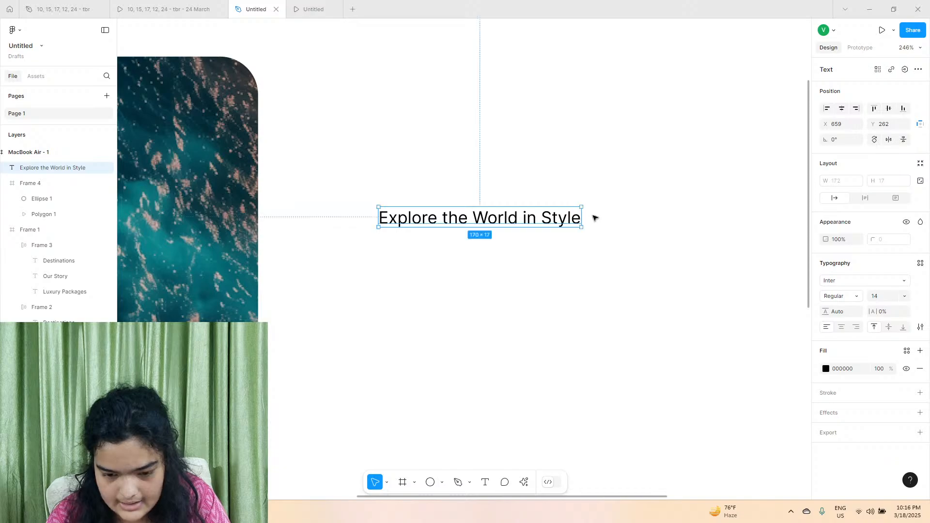
# Set the headline's font to DM Serif Text at size 96.
pyautogui.click(864, 275)
pyautogui.write('dm')
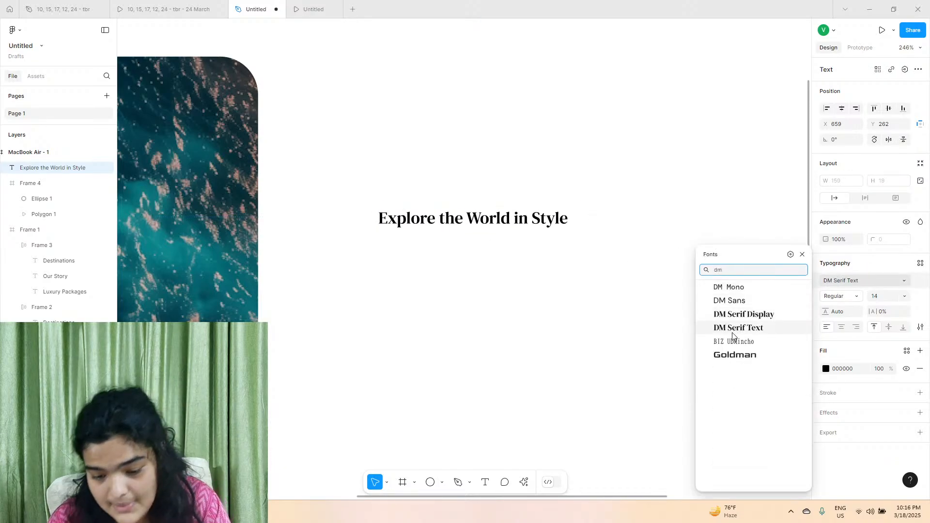
pyautogui.click(733, 334)
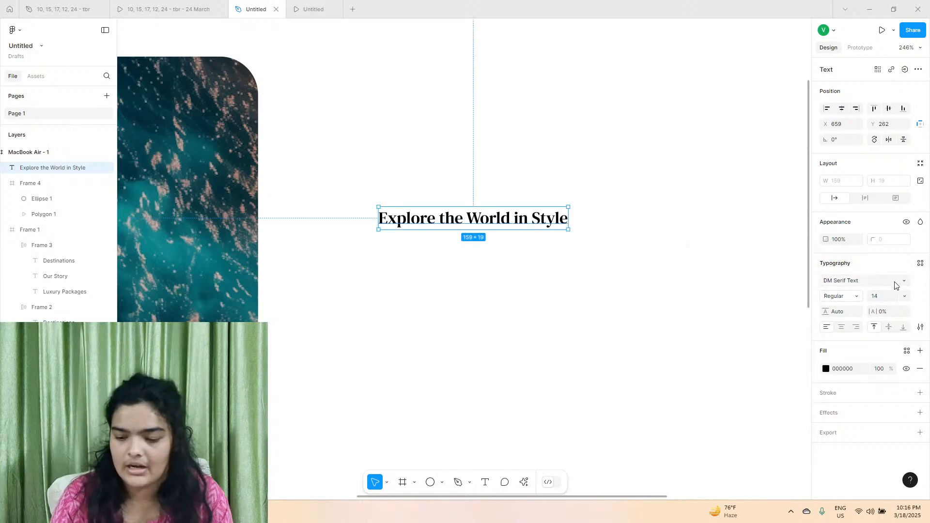
pyautogui.click(899, 296)
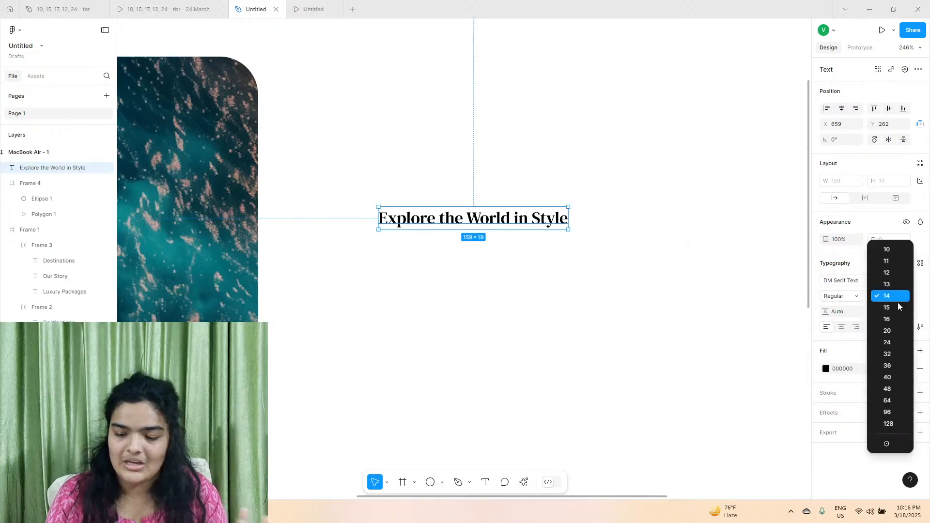
pyautogui.click(888, 401)
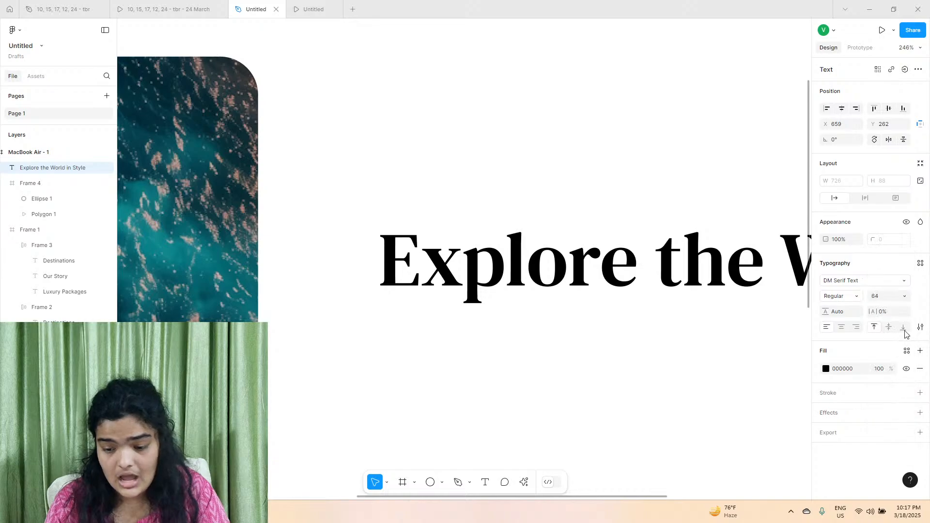
pyautogui.click(904, 297)
pyautogui.click(879, 305)
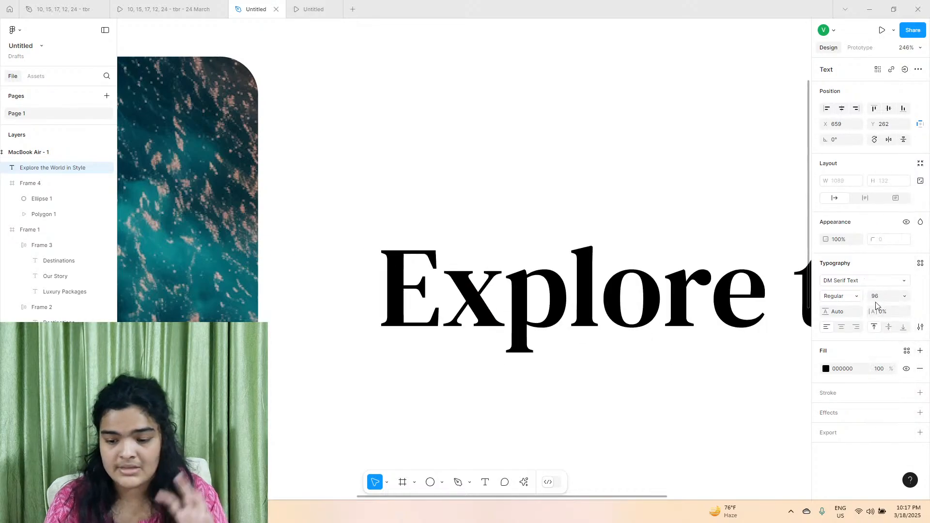
# Wrap the headline onto two lines about 693 wide at 123% line height, placed at about X 633, Y 218.
pyautogui.scroll(-5, 627, 166)
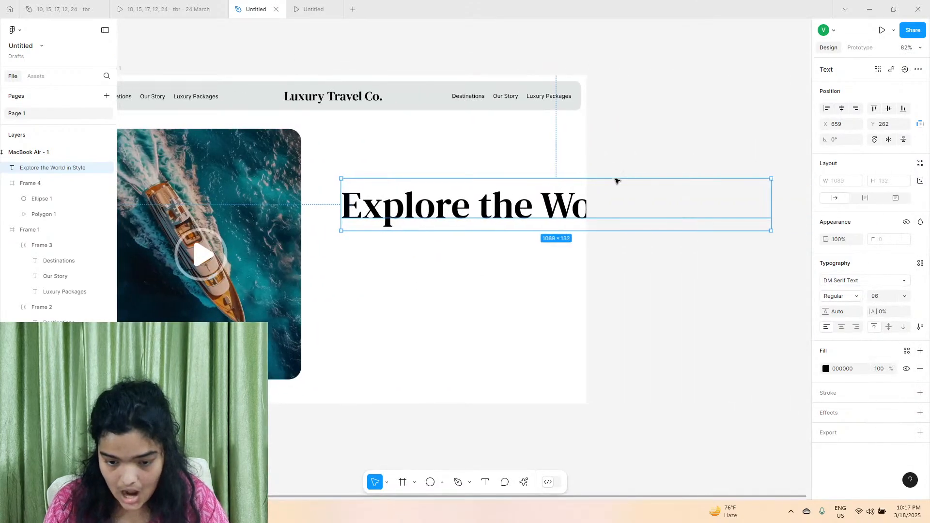
pyautogui.moveTo(771, 205); pyautogui.dragTo(614, 211)
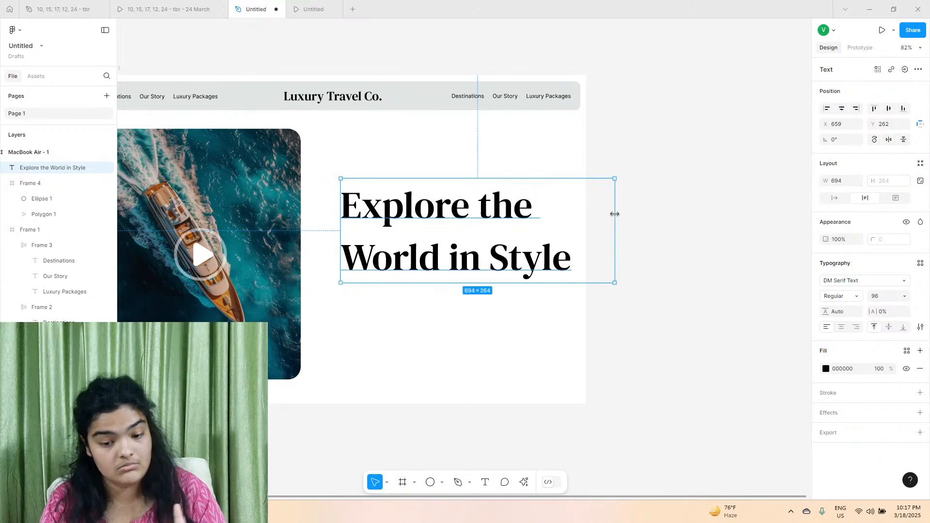
pyautogui.moveTo(825, 311)
pyautogui.mouseDown()
pyautogui.moveTo(78, 167)
pyautogui.moveTo(825, 311)
pyautogui.mouseUp()
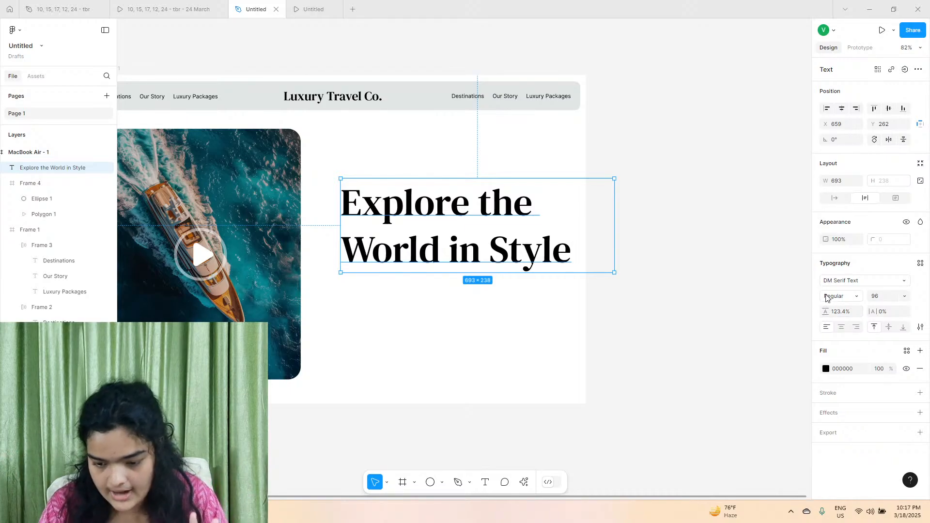
pyautogui.moveTo(824, 307); pyautogui.dragTo(817, 310)
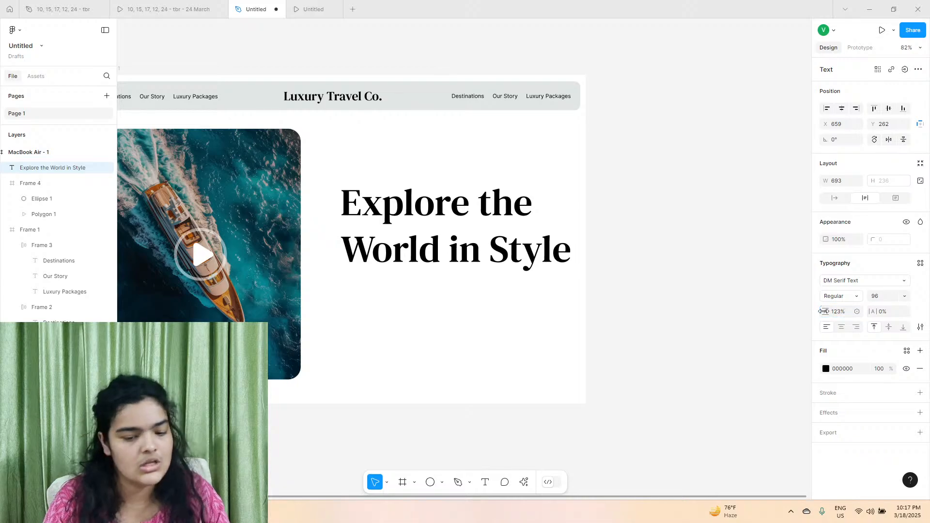
pyautogui.moveTo(420, 249); pyautogui.dragTo(406, 224)
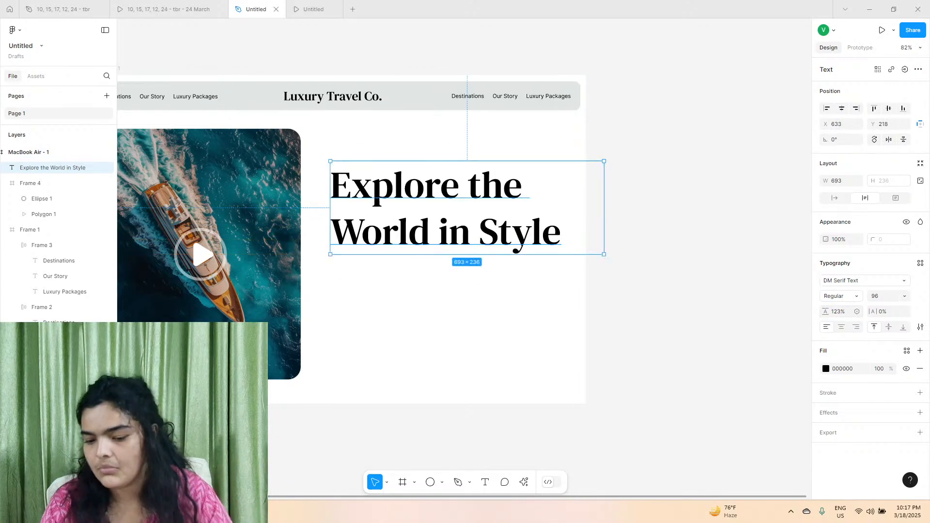
# Tighten the headline's line height to about 119.8% and move it to about X 599, Y 224.
pyautogui.moveTo(825, 312); pyautogui.dragTo(536, 270)
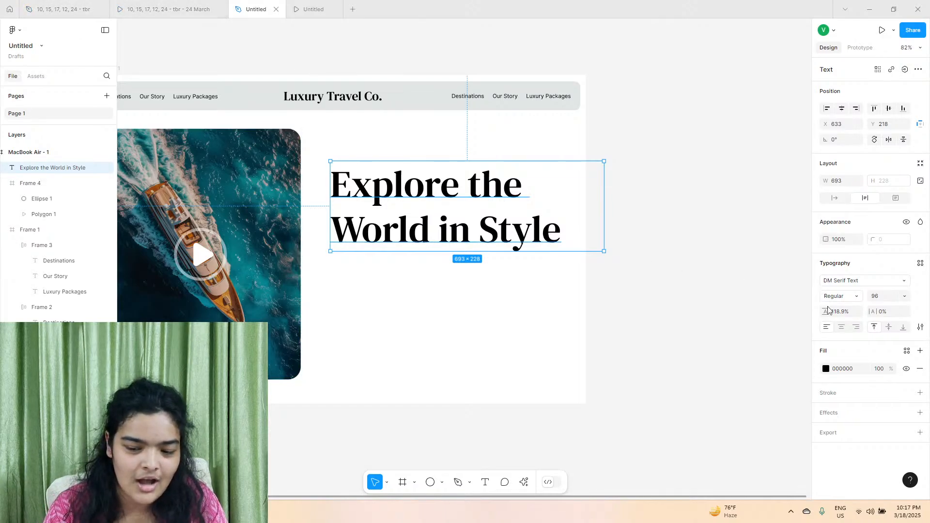
pyautogui.moveTo(828, 310); pyautogui.dragTo(883, 308)
pyautogui.moveTo(404, 234); pyautogui.dragTo(390, 236)
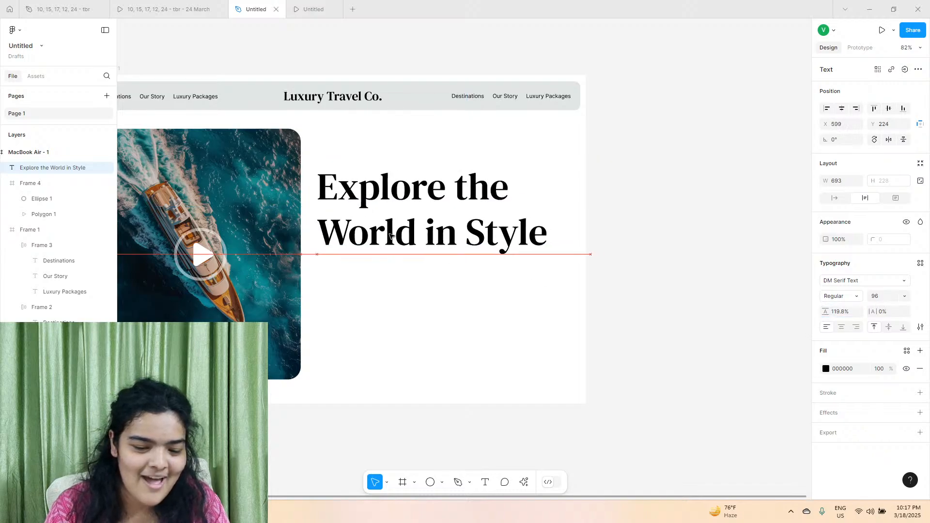
# Set the headline's font size to 80, narrow its box to about 535, and move it to about X 640, Y 244.
pyautogui.click(878, 299)
pyautogui.write('80')
pyautogui.press('Return')
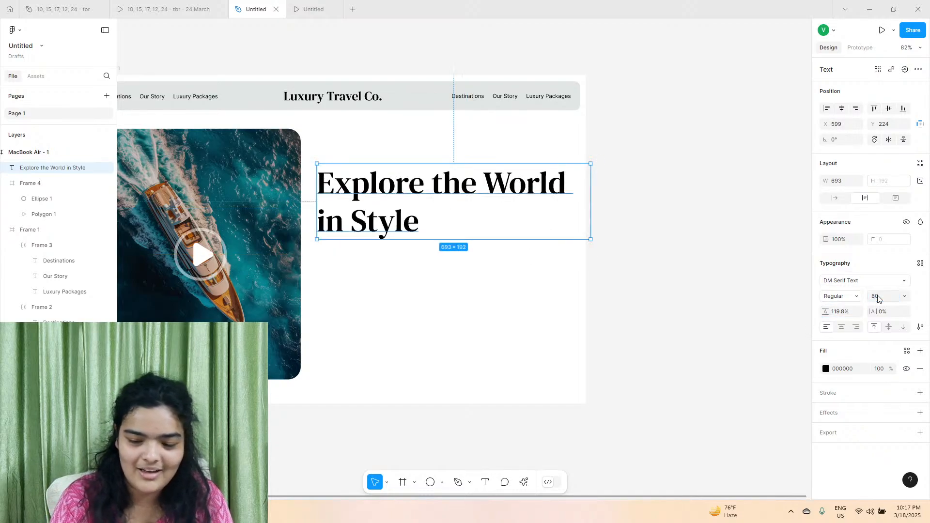
pyautogui.moveTo(591, 190); pyautogui.dragTo(528, 191)
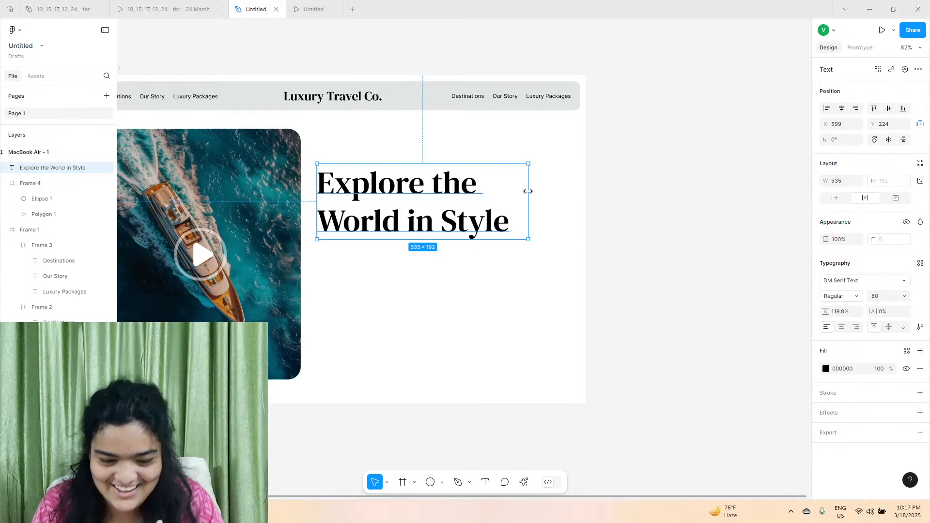
pyautogui.moveTo(432, 213); pyautogui.dragTo(450, 223)
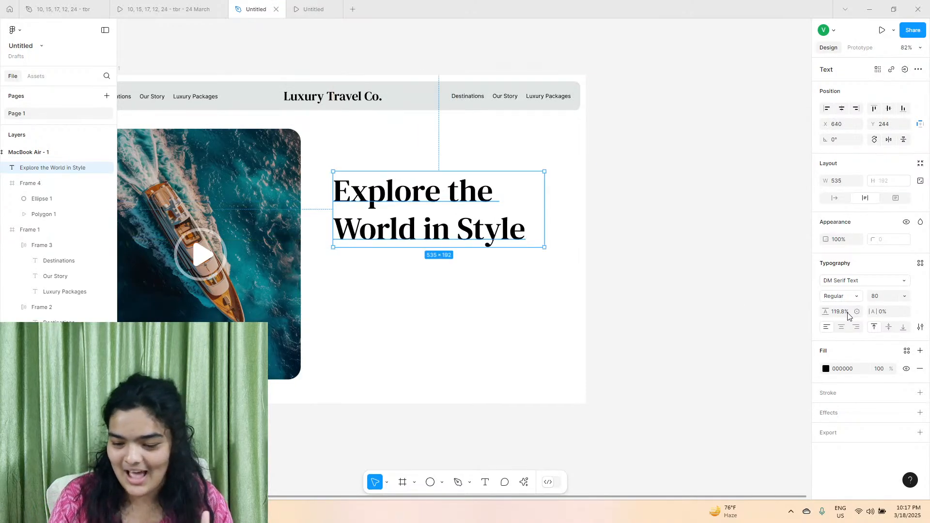
# Set the headline's font size to 84 with about 128% line height, and shift it up to about Y 238.
pyautogui.moveTo(826, 311); pyautogui.dragTo(840, 312)
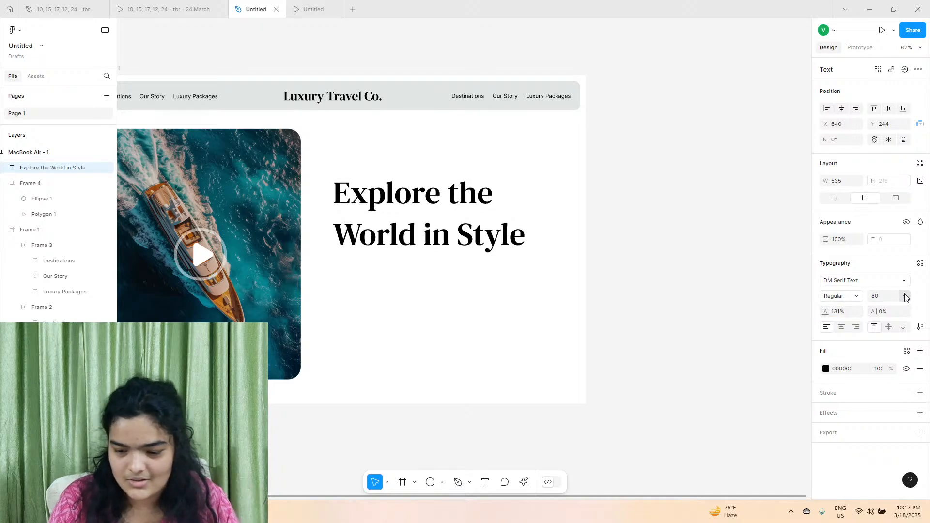
pyautogui.click(890, 297)
pyautogui.write('84')
pyautogui.press('Return')
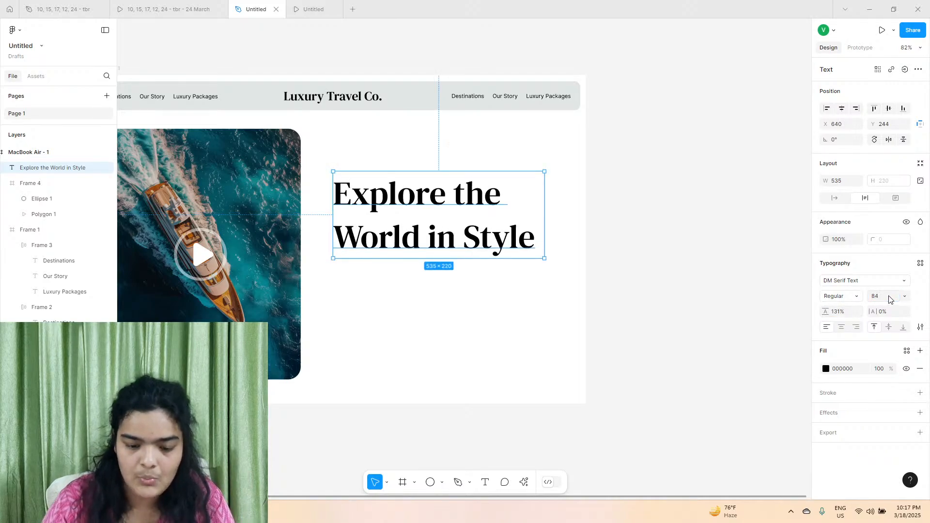
pyautogui.moveTo(822, 311); pyautogui.dragTo(787, 311)
pyautogui.moveTo(423, 242); pyautogui.dragTo(422, 241)
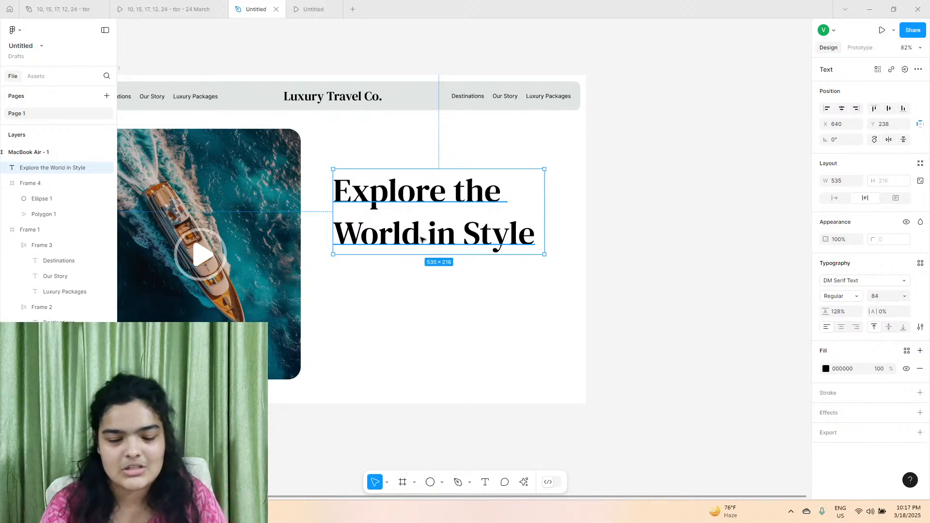
# Copy the whole hero description paragraph from the 24 March page of the reference design file.
pyautogui.scroll(3, 387, 214)
pyautogui.scroll(2, 388, 213)
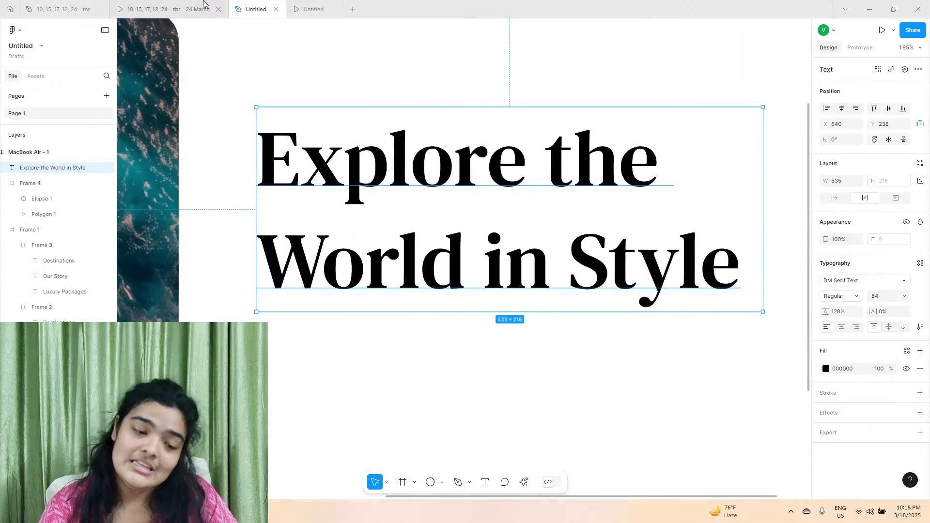
pyautogui.click(203, 6)
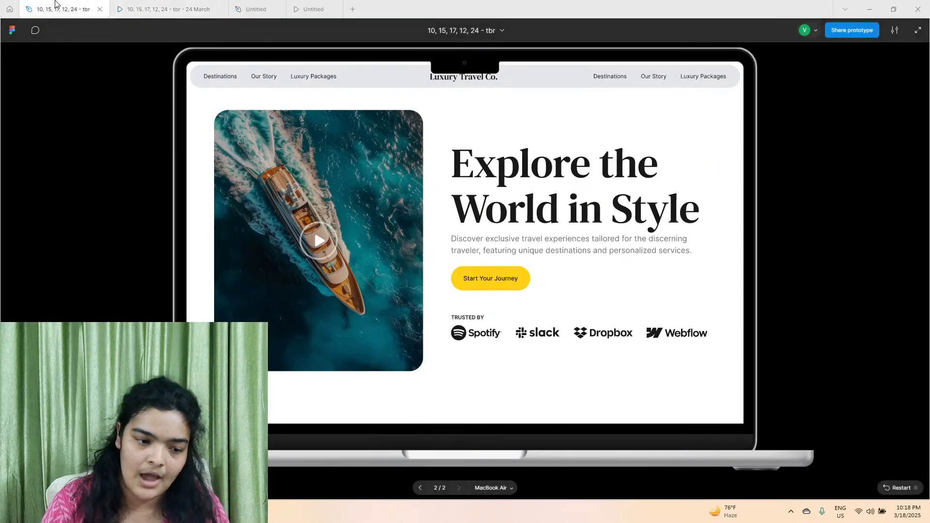
pyautogui.click(62, 9)
pyautogui.click(459, 318)
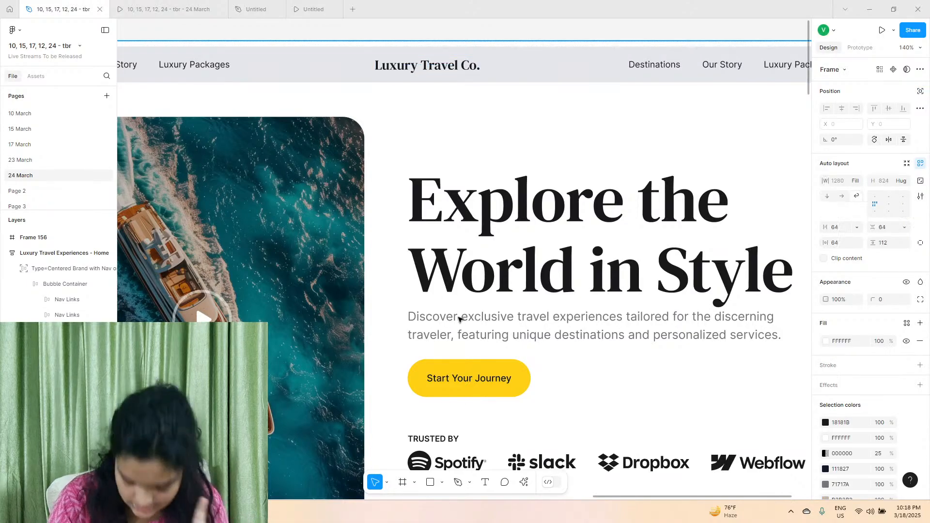
pyautogui.doubleClick(460, 320)
pyautogui.doubleClick(459, 318)
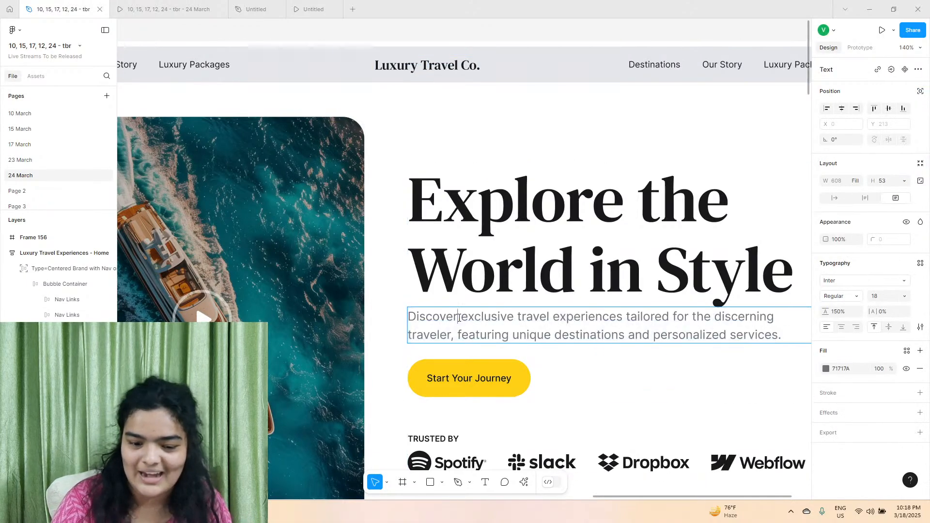
pyautogui.rightClick(457, 318)
pyautogui.click(453, 318)
pyautogui.hotkey('ctrl', 'a')
pyautogui.rightClick(453, 319)
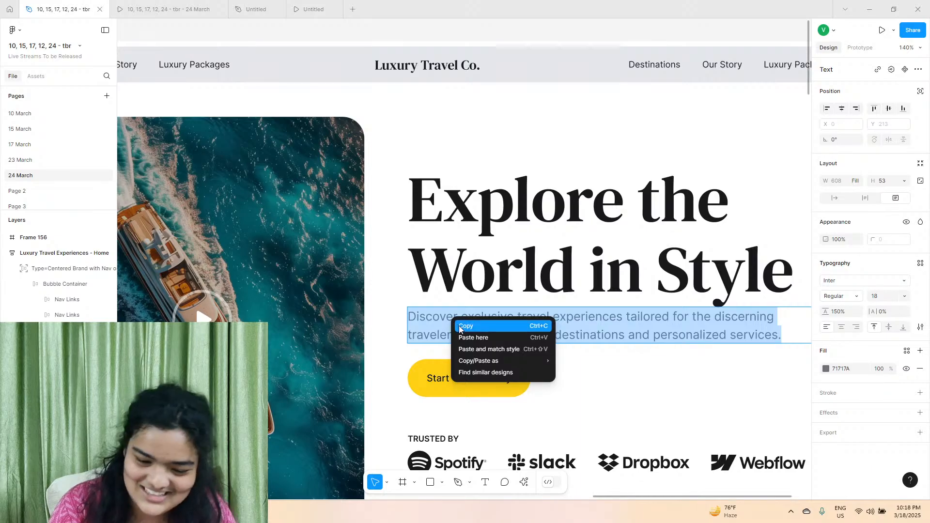
pyautogui.click(460, 324)
# Return to the new design file and place a copy of the headline below the original at X 650, Y 424.
pyautogui.click(254, 9)
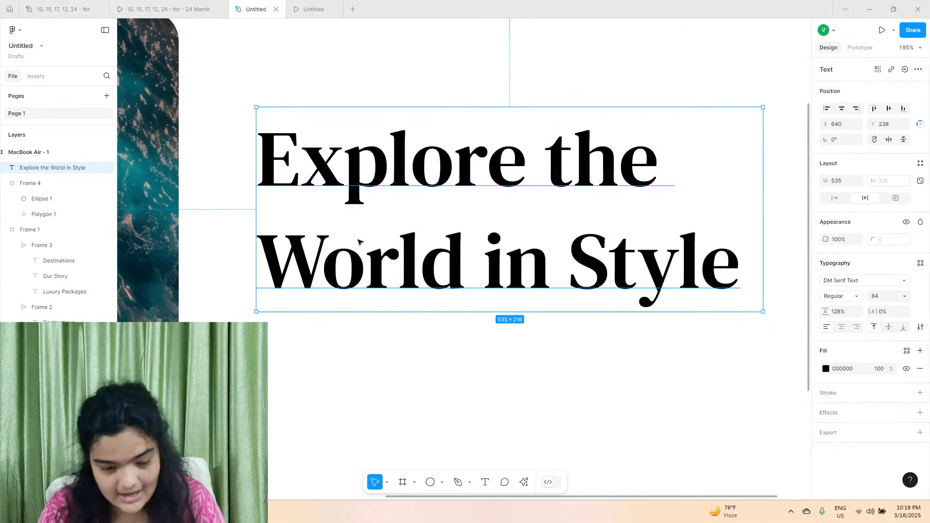
pyautogui.hotkey('ctrl', 'v')
pyautogui.scroll(-1, 360, 361)
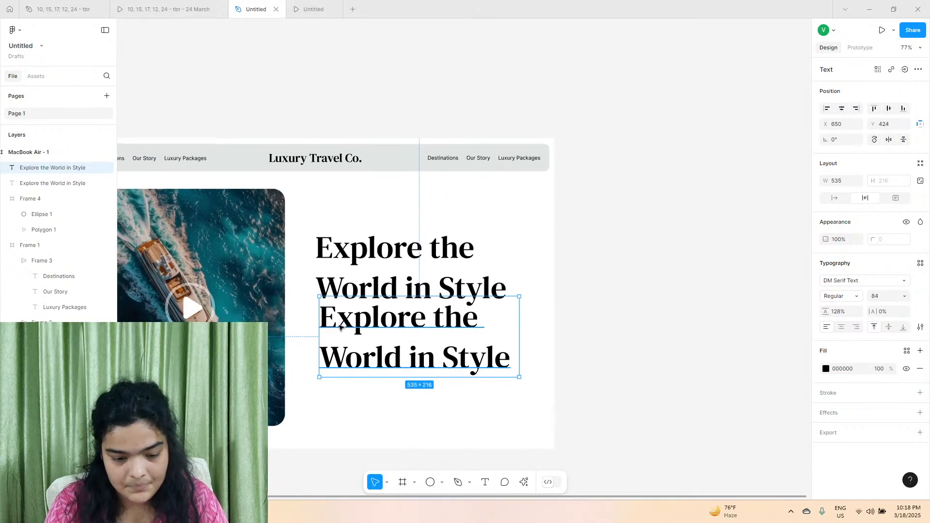
# Replace the headline copy's text with the copied "Discover exclusive travel experiences" paragraph.
pyautogui.doubleClick(340, 326)
pyautogui.rightClick(340, 326)
pyautogui.click(355, 346)
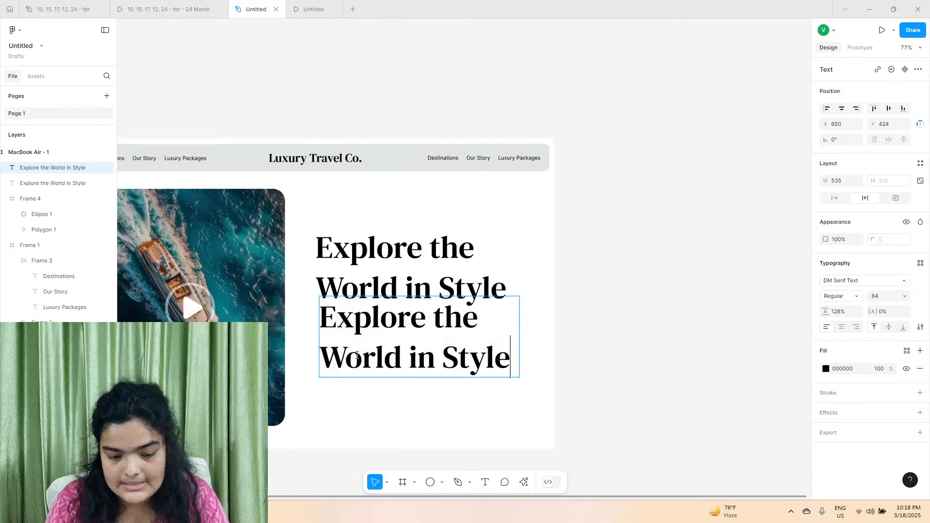
pyautogui.click(195, 4)
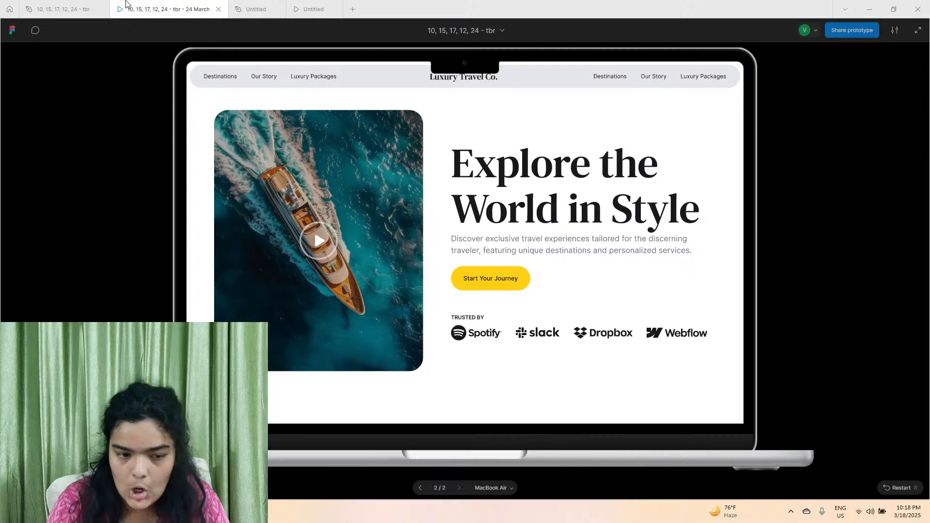
pyautogui.click(58, 7)
pyautogui.click(256, 10)
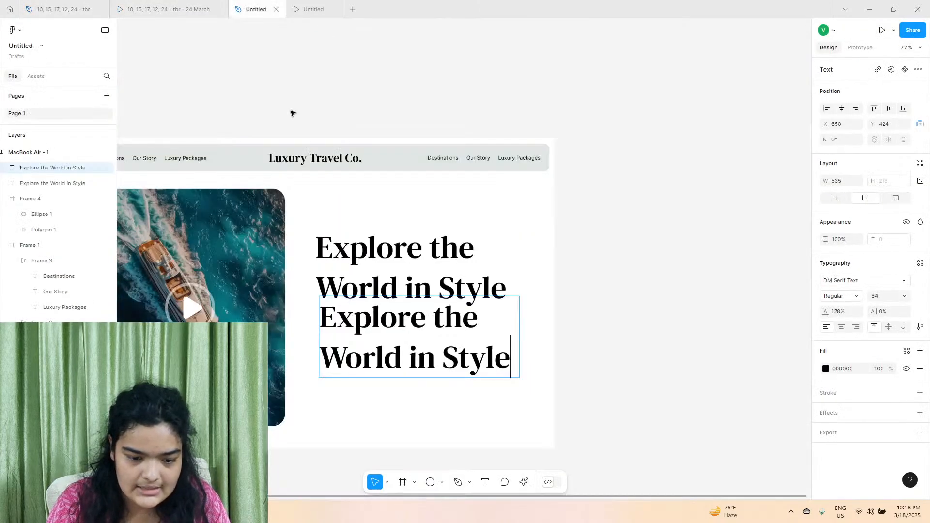
pyautogui.hotkey('ctrl', 'a')
pyautogui.rightClick(380, 345)
pyautogui.click(395, 363)
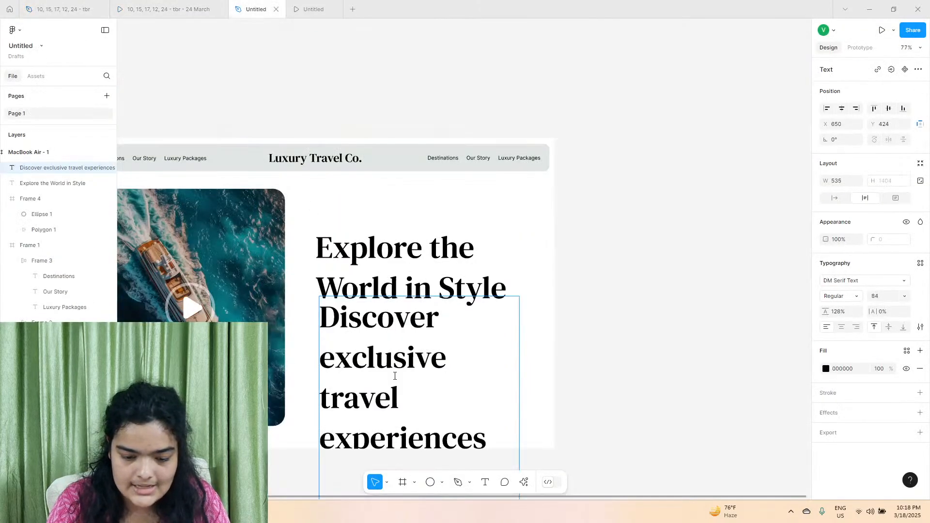
# Change the description's font to Inter and its size to 18.
pyautogui.click(843, 281)
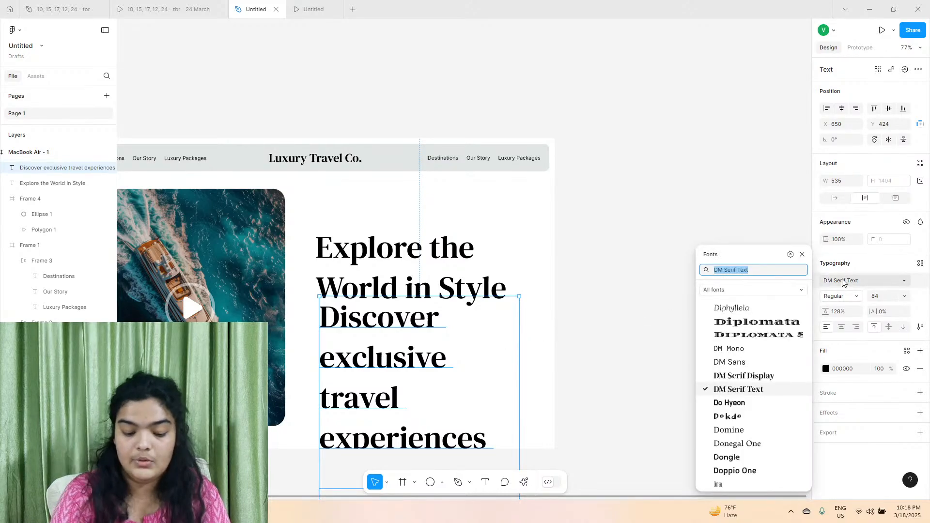
pyautogui.write('inter')
pyautogui.press('Return')
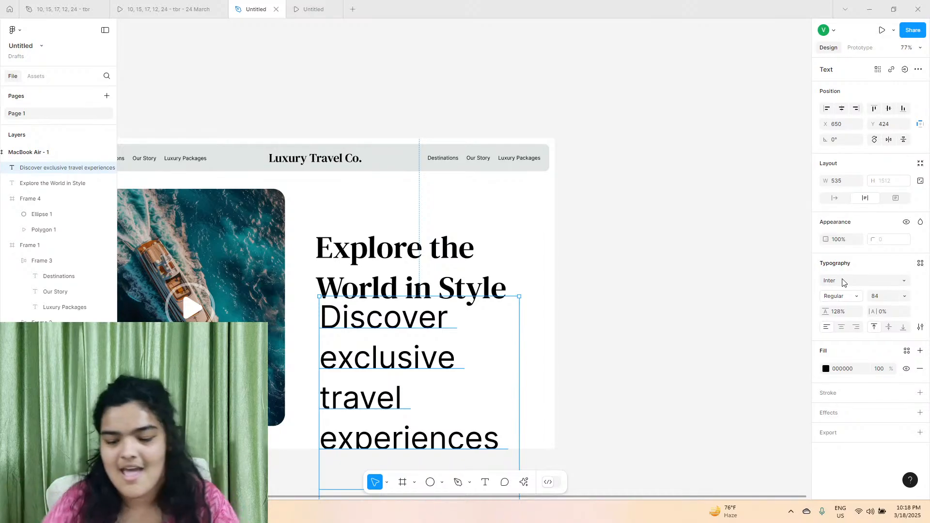
pyautogui.click(907, 296)
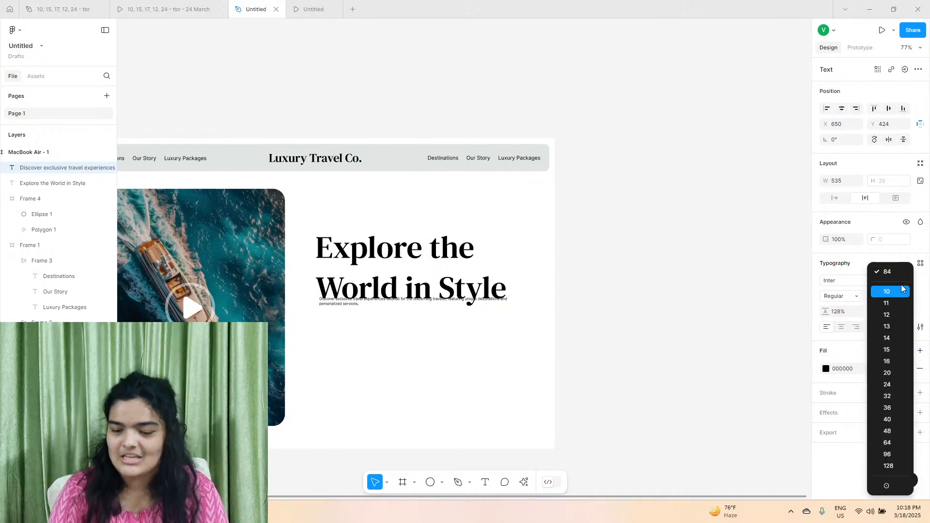
pyautogui.click(895, 374)
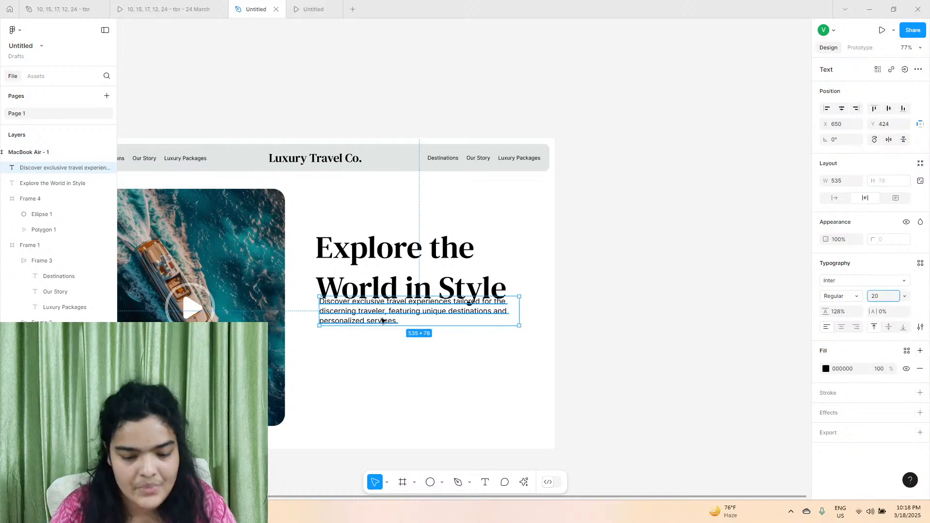
pyautogui.hotkey('shift', '2')
pyautogui.click(885, 297)
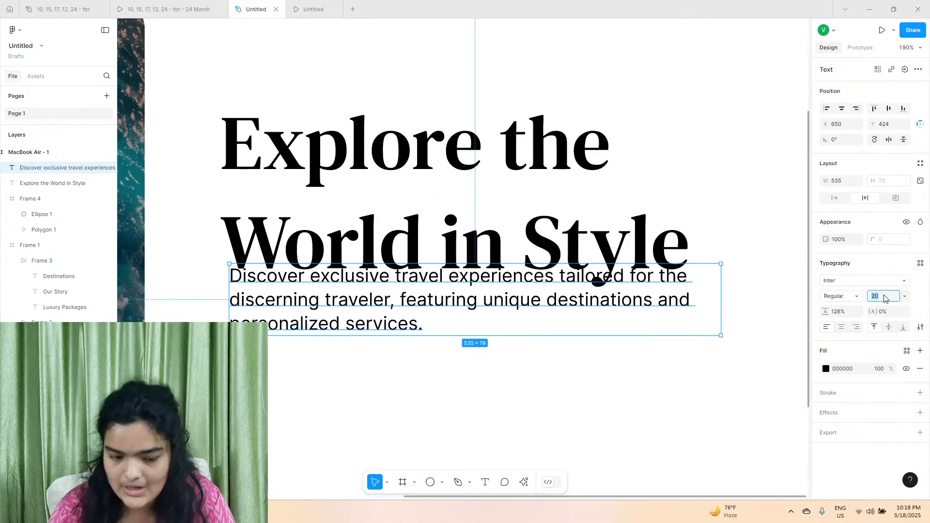
pyautogui.press('Return')
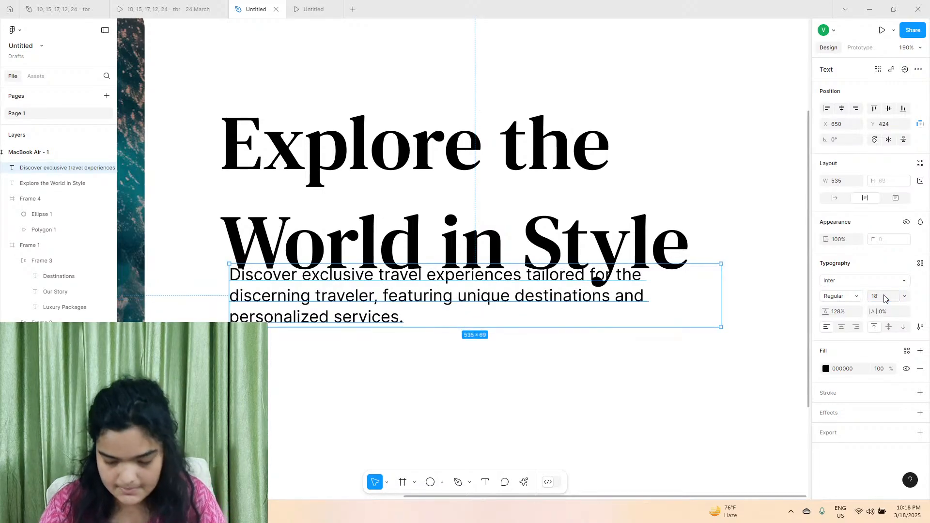
# Move the headline up to about Y 200 and set the description's fill to grey 5F5F5F.
pyautogui.click(438, 199)
pyautogui.moveTo(417, 201); pyautogui.dragTo(419, 179)
pyautogui.click(508, 295)
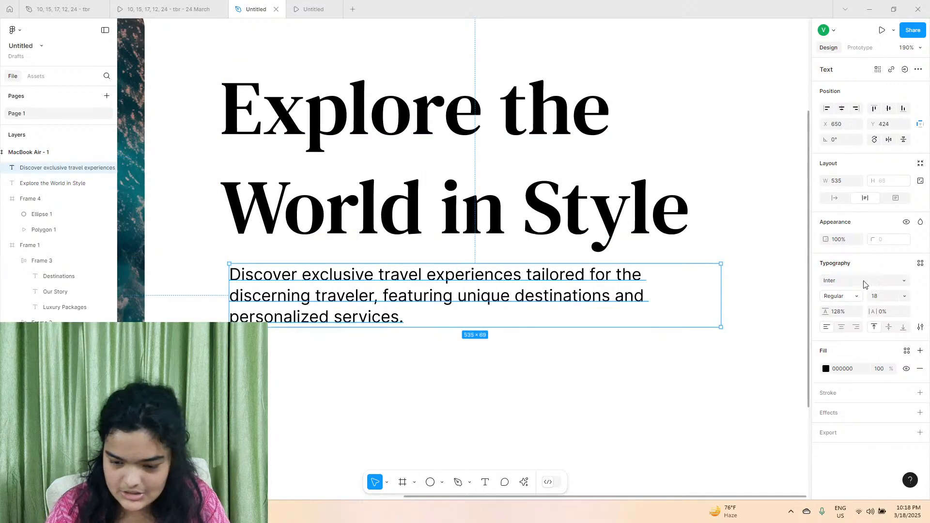
pyautogui.click(826, 368)
pyautogui.click(696, 307)
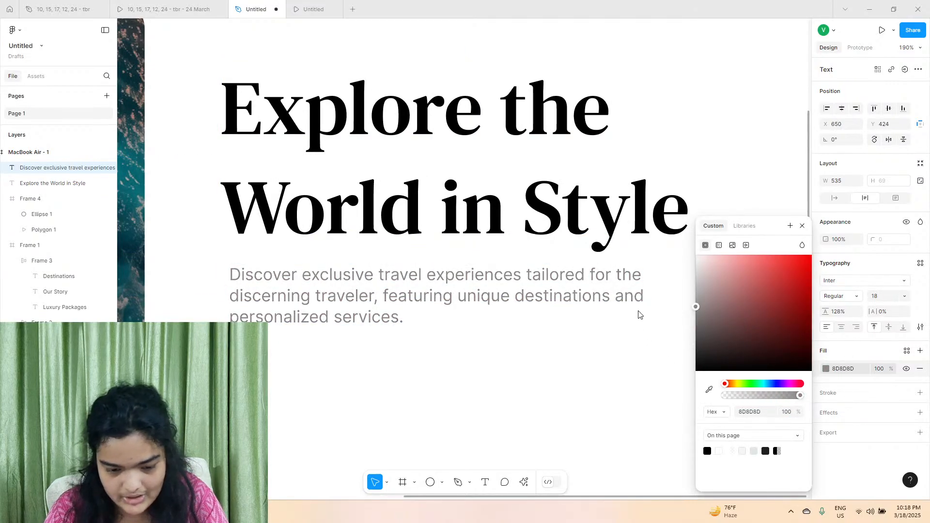
pyautogui.moveTo(638, 315); pyautogui.dragTo(637, 334)
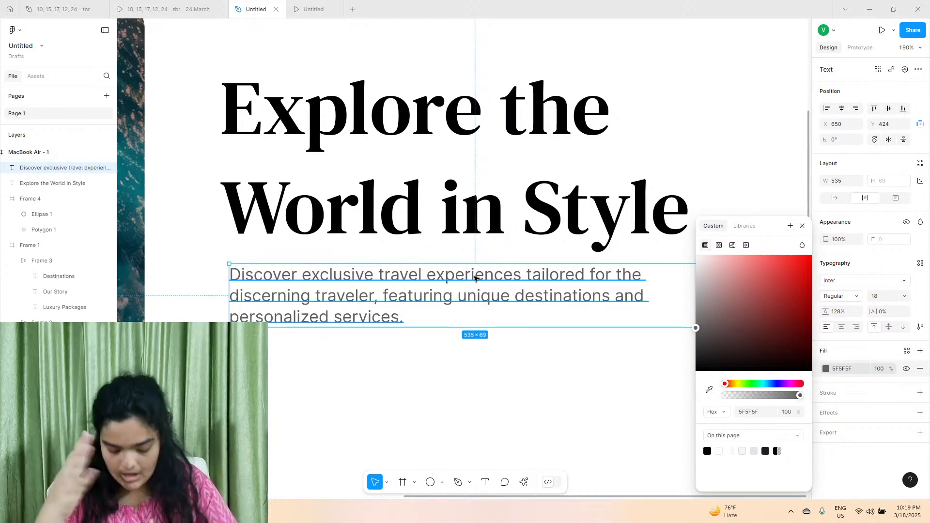
# Align the description with the headline at X 640, Y 423, with 142% line height and a box about 577 wide.
pyautogui.click(422, 244)
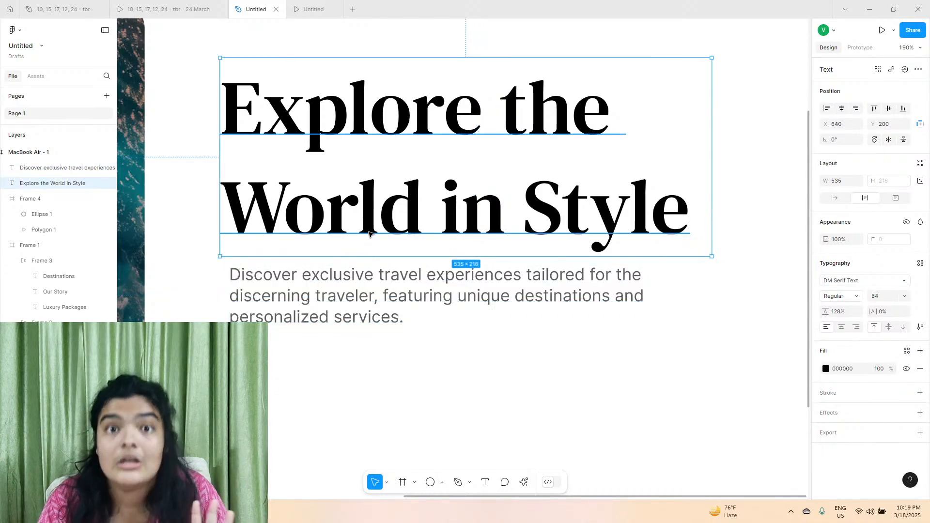
pyautogui.moveTo(332, 294); pyautogui.dragTo(315, 299)
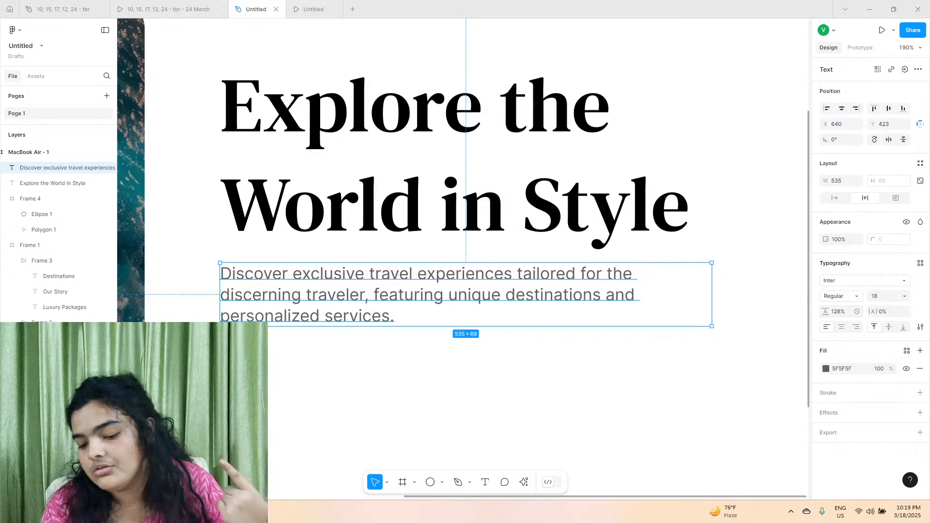
pyautogui.moveTo(826, 311); pyautogui.dragTo(834, 314)
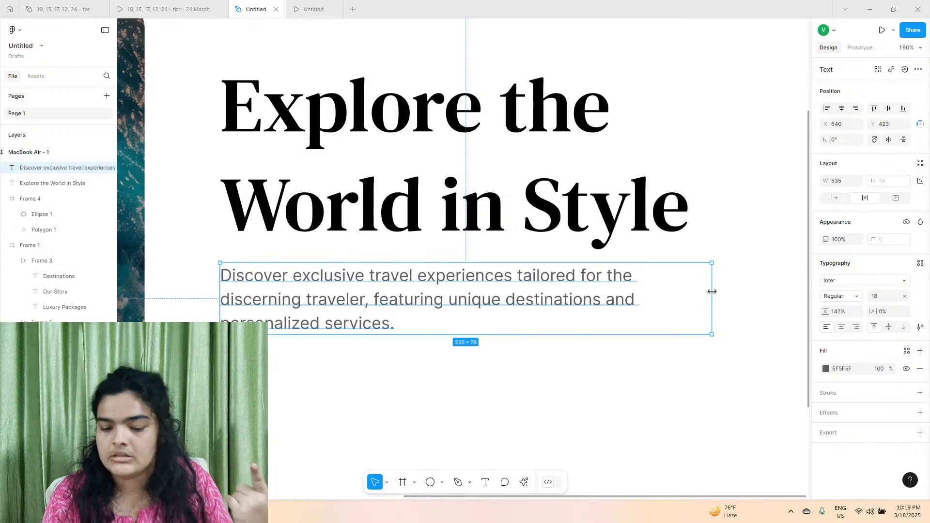
pyautogui.moveTo(712, 291); pyautogui.dragTo(750, 288)
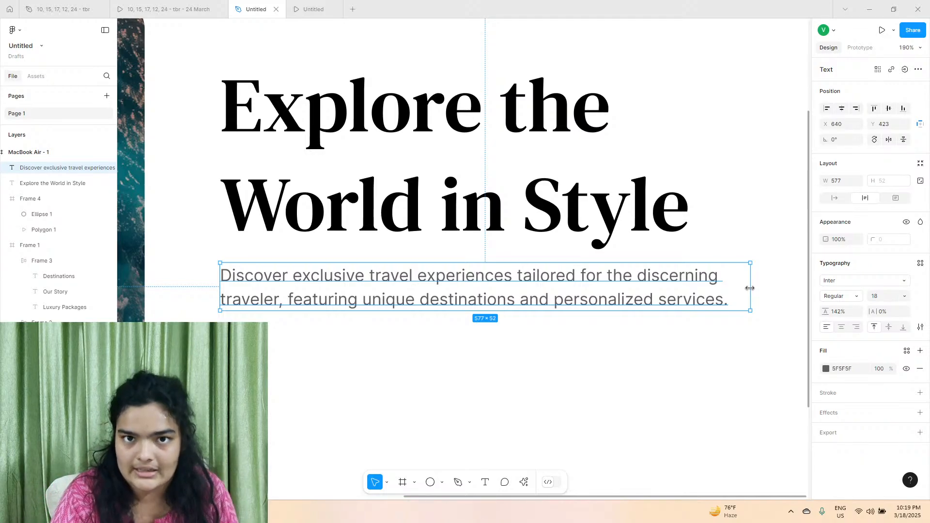
# Check the reference prototype and duplicate the description directly below itself at about X 640, Y 498.
pyautogui.click(215, 16)
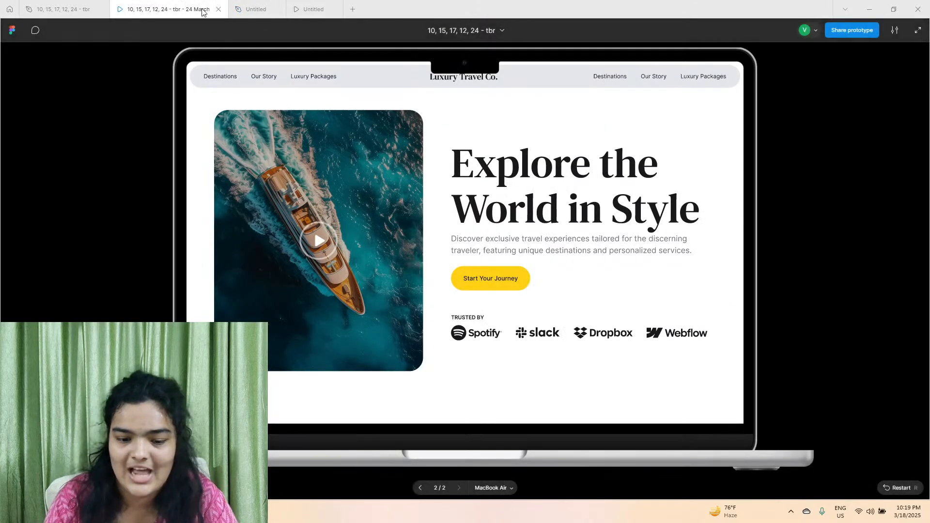
pyautogui.click(256, 9)
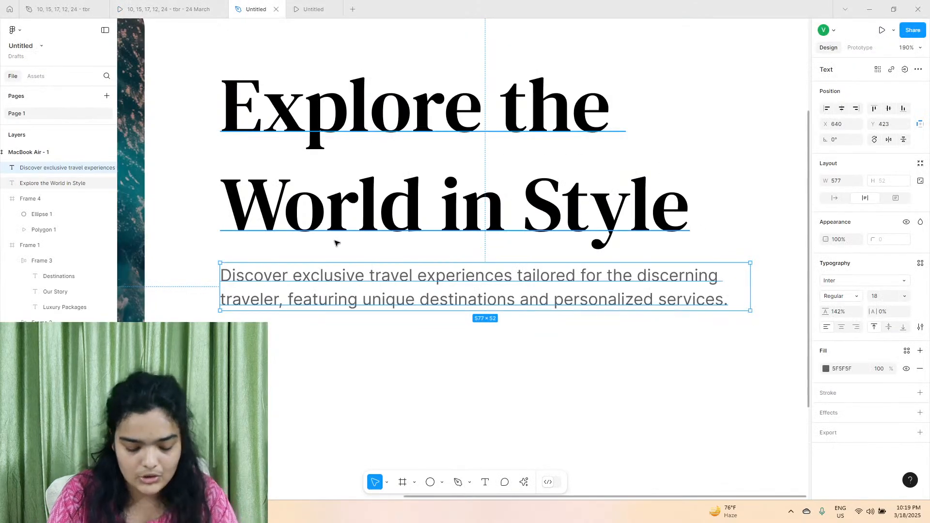
pyautogui.hotkey('ctrl', 'd')
pyautogui.moveTo(342, 272); pyautogui.dragTo(339, 353)
# Replace the duplicated description's text with the reference button label "Start Your Journey".
pyautogui.click(203, 9)
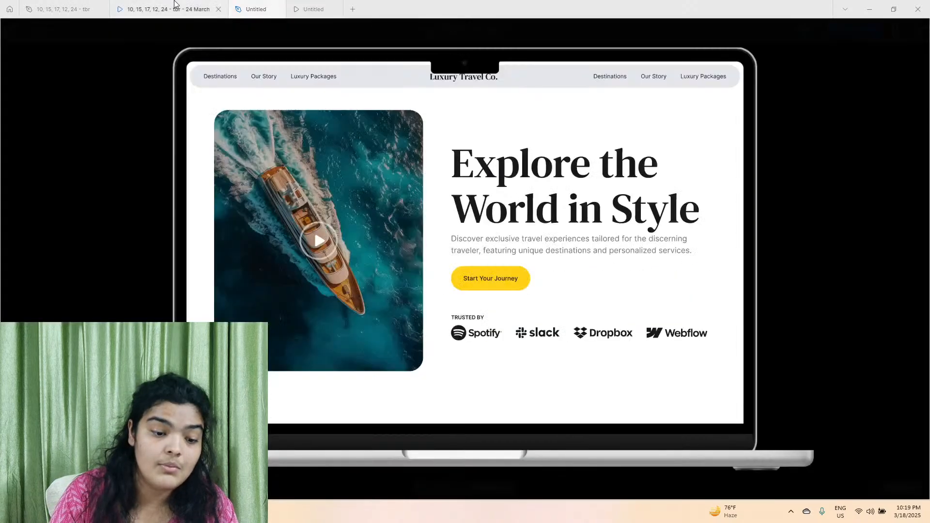
pyautogui.click(249, 8)
pyautogui.doubleClick(291, 349)
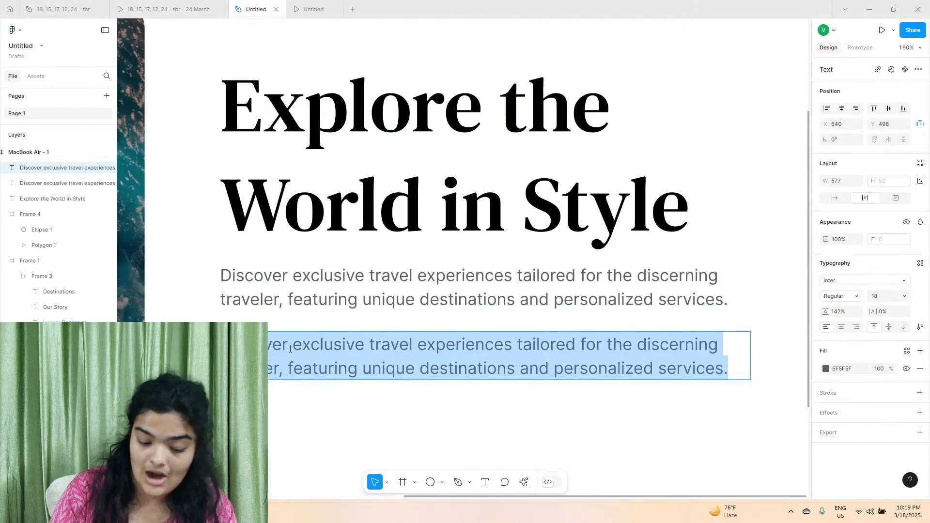
pyautogui.write('Start Your ')
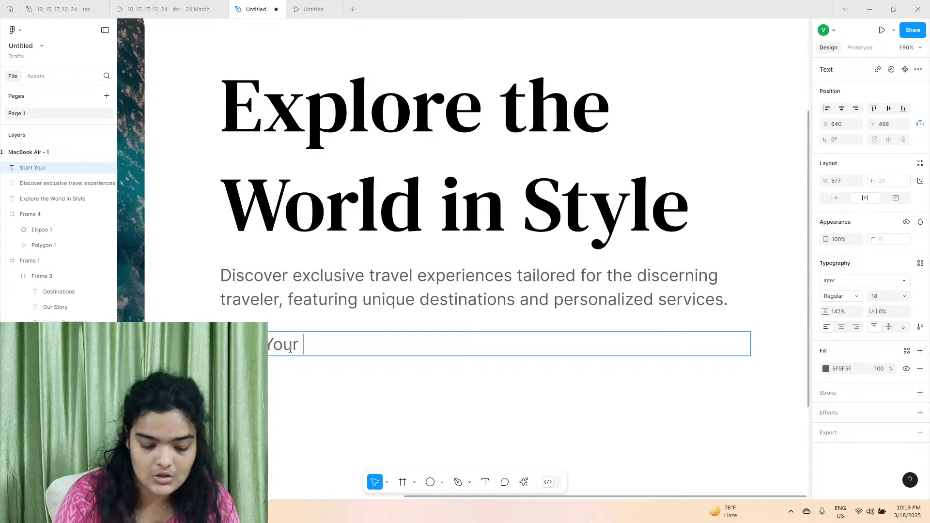
pyautogui.write('Jouney')
pyautogui.press('BackSpace')
pyautogui.press('BackSpace')
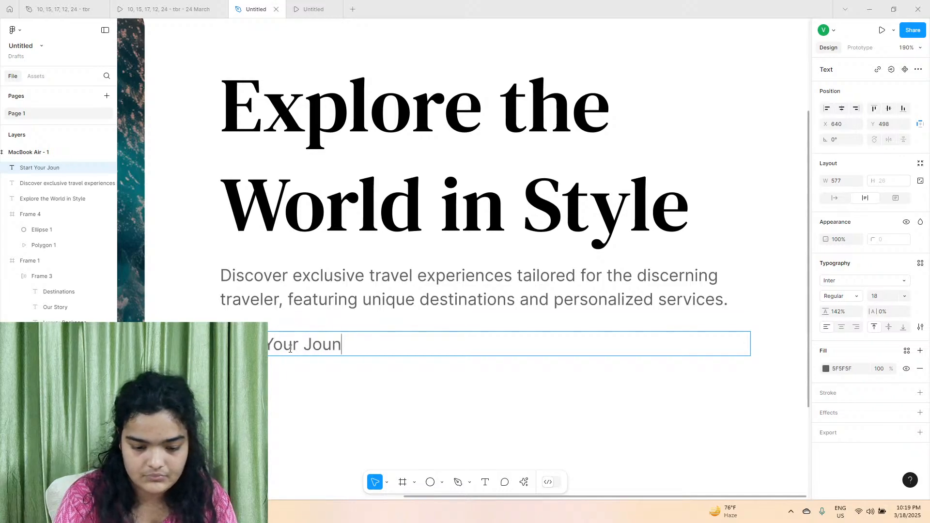
pyautogui.write('rney')
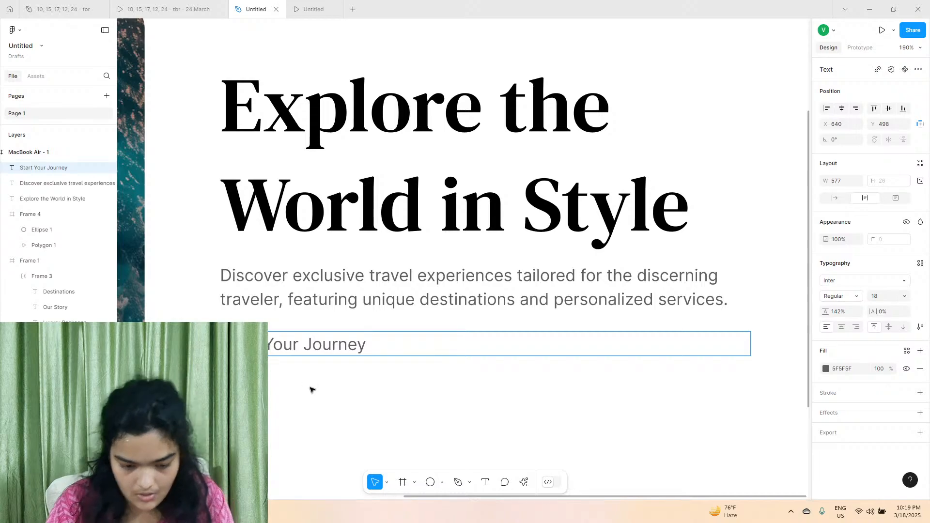
# Set the "Start Your Journey" text to auto width and move it down to about Y 511.
pyautogui.press('Escape')
pyautogui.click(834, 198)
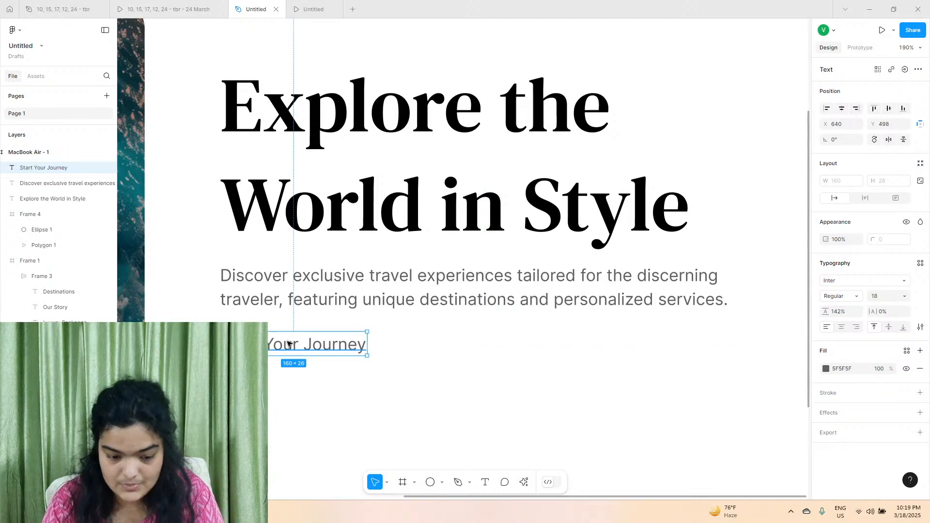
pyautogui.moveTo(288, 344); pyautogui.dragTo(289, 356)
# Wrap the "Start Your Journey" text in a frame and add a white FFFFFF fill to that frame.
pyautogui.rightClick(292, 357)
pyautogui.click(320, 432)
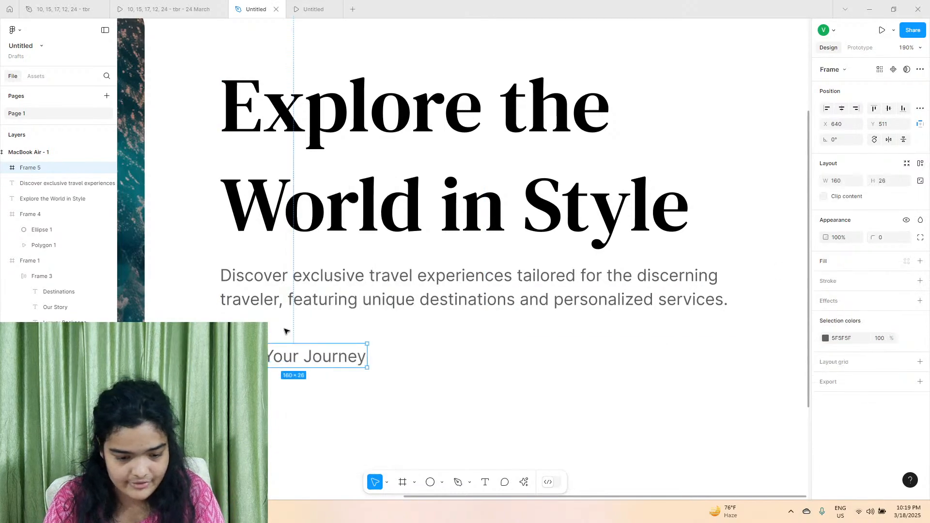
pyautogui.scroll(5, 266, 358)
pyautogui.hscroll(-2, 339, 339)
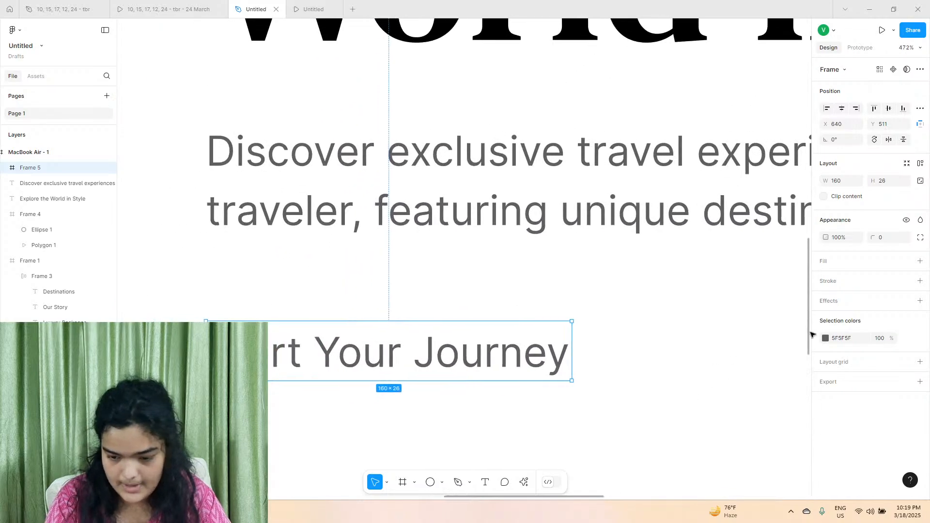
pyautogui.click(921, 261)
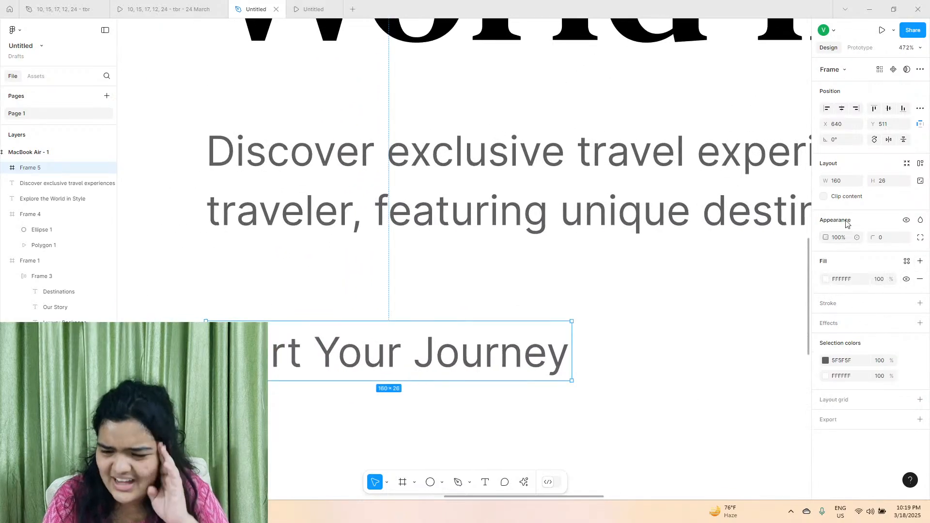
# Remove the button frame's fill, add auto layout with 53 horizontal and 20 vertical padding, and set its corner radius to 5.
pyautogui.click(920, 279)
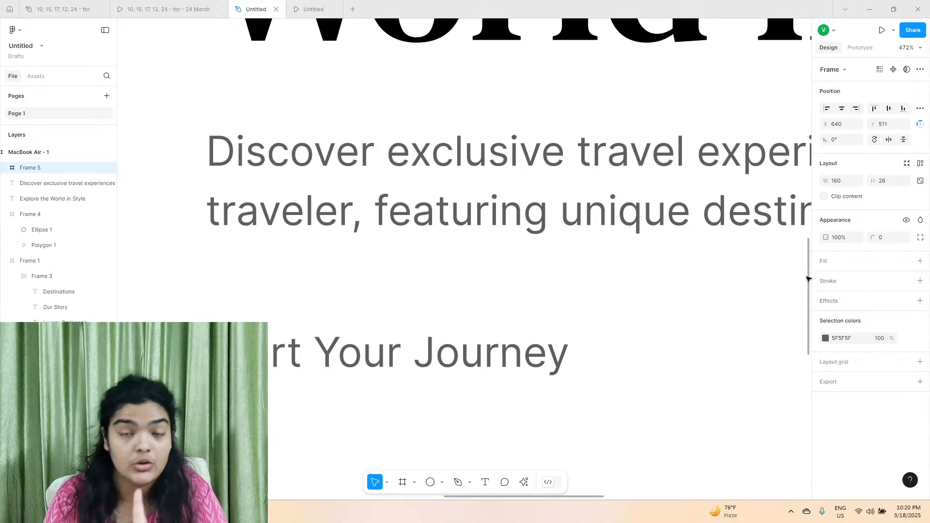
pyautogui.click(920, 164)
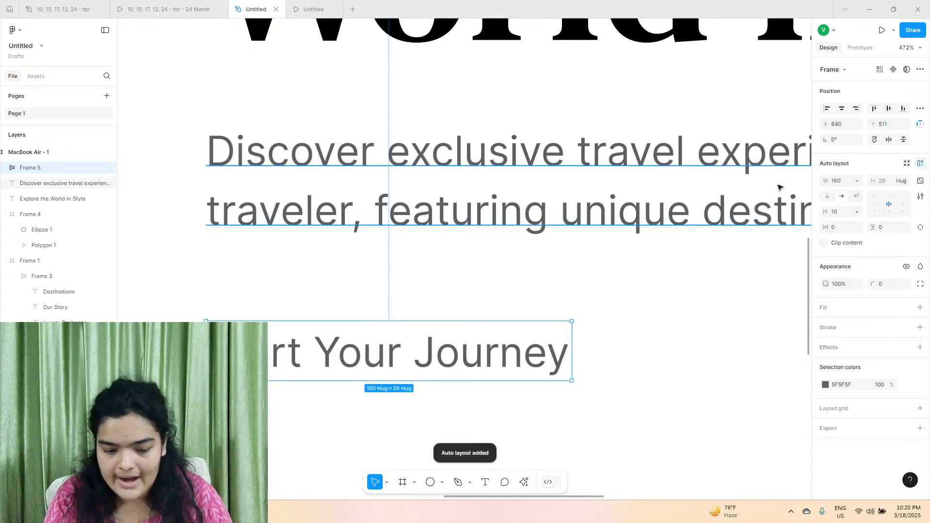
pyautogui.moveTo(828, 229); pyautogui.dragTo(895, 237)
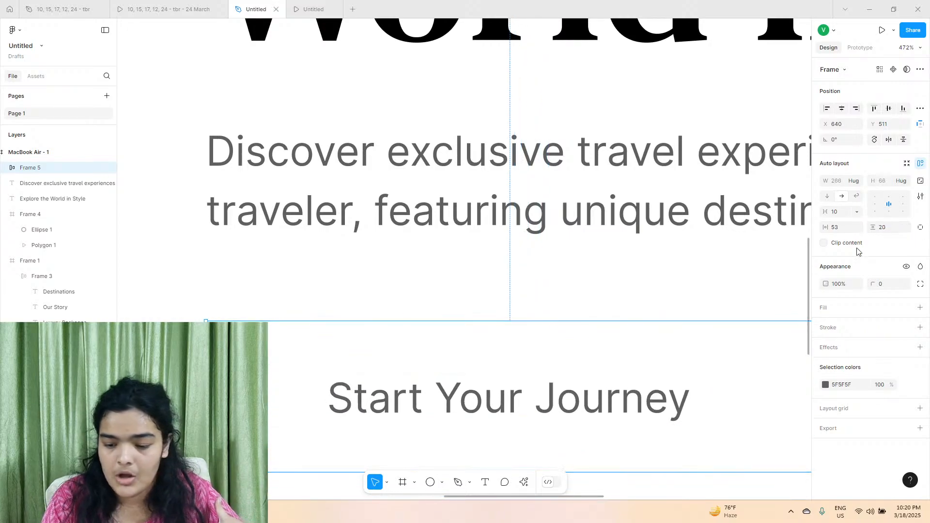
pyautogui.moveTo(871, 283); pyautogui.dragTo(909, 284)
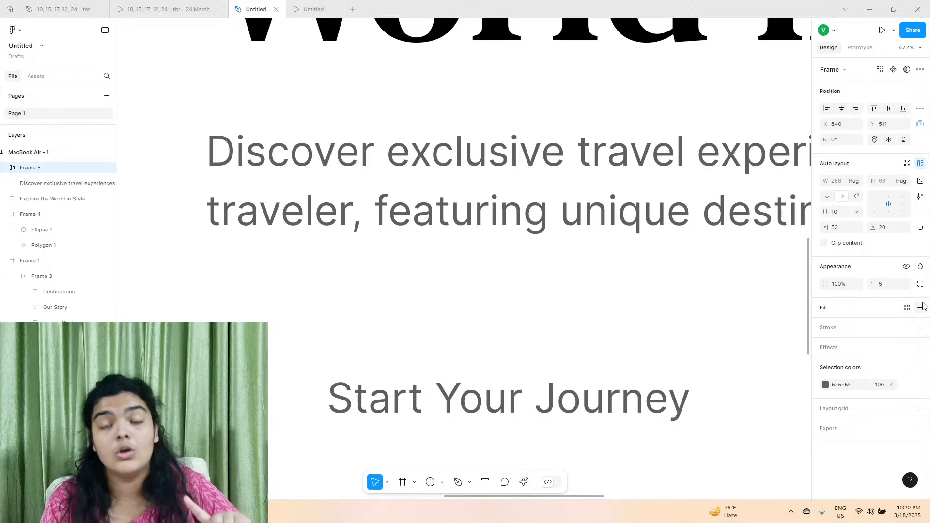
# Add a new fill to the Start Your Journey frame and colour it orange-yellow FFC300.
pyautogui.click(920, 307)
pyautogui.click(826, 326)
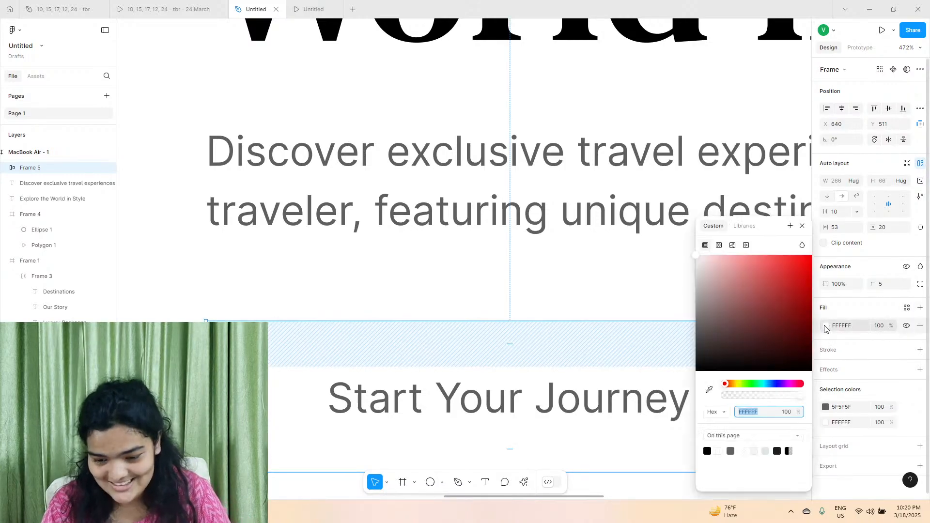
pyautogui.moveTo(739, 387); pyautogui.dragTo(741, 389)
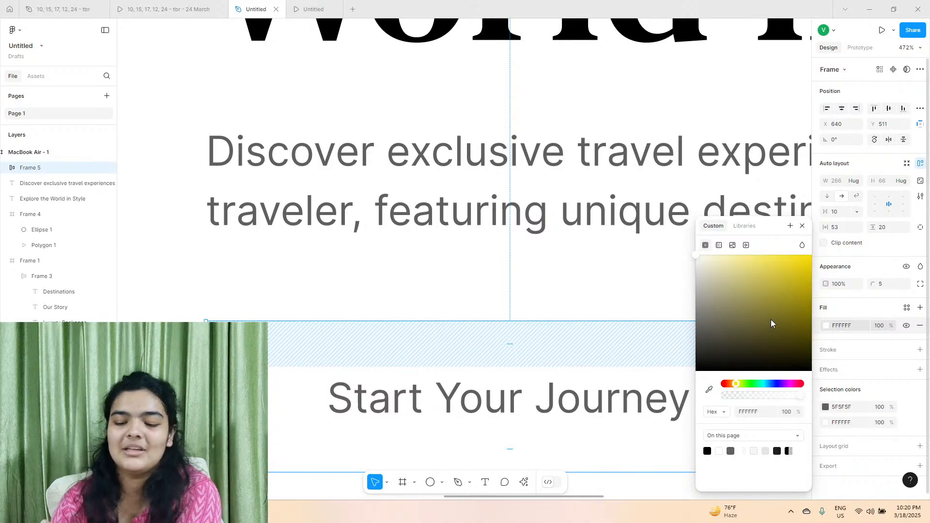
pyautogui.moveTo(772, 324); pyautogui.dragTo(811, 255)
pyautogui.moveTo(734, 388); pyautogui.dragTo(734, 384)
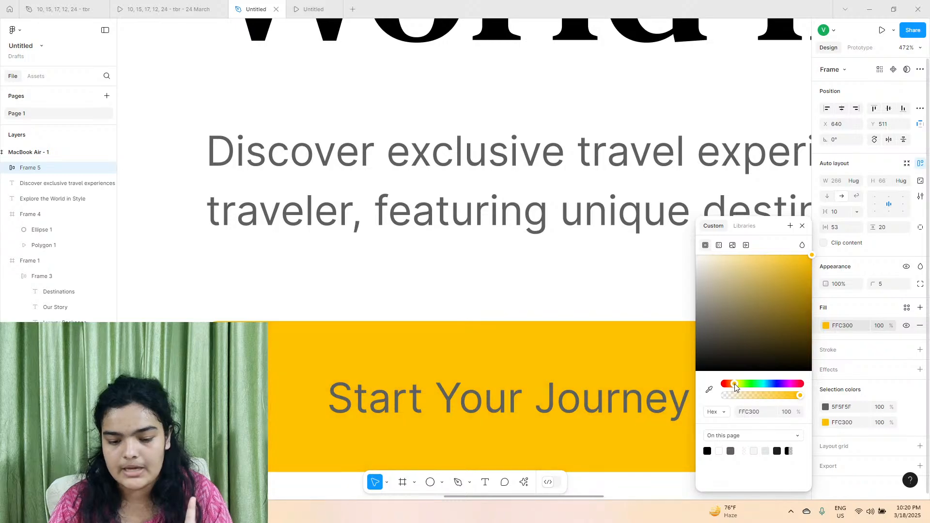
pyautogui.click(655, 319)
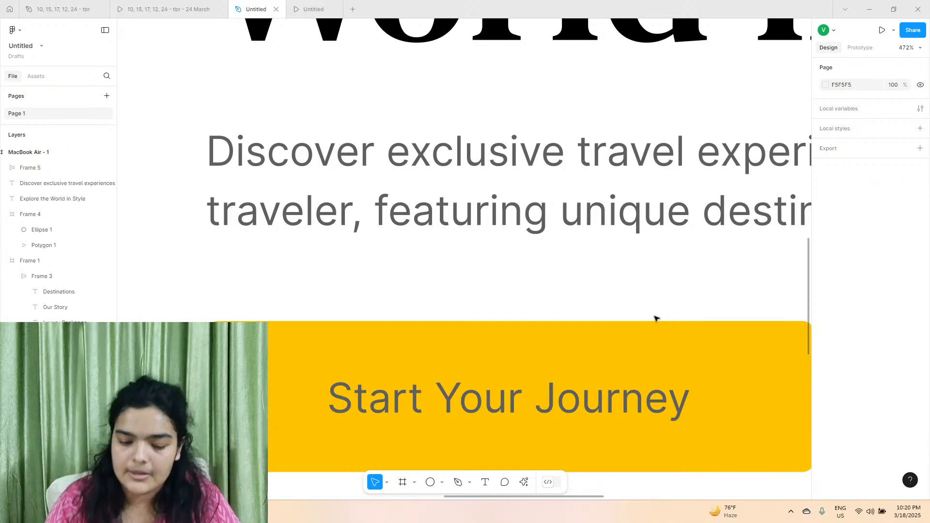
# Change the Start Your Journey frame's fill to the named colour gold, FFD700.
pyautogui.click(608, 359)
pyautogui.scroll(-5, 608, 359)
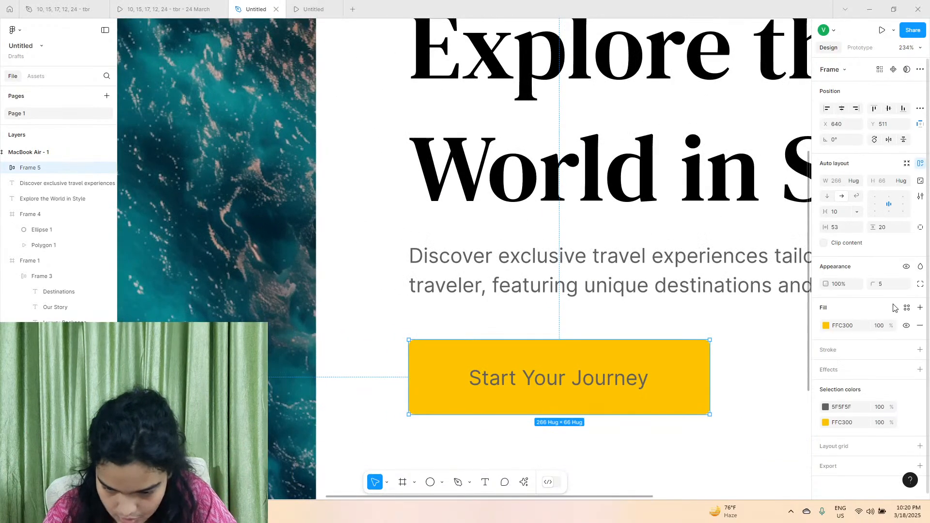
pyautogui.click(826, 326)
pyautogui.click(736, 385)
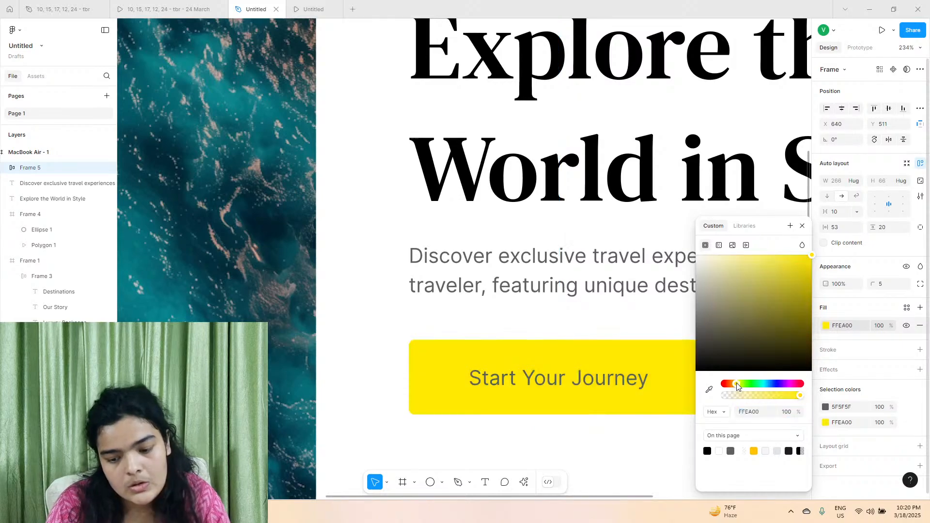
pyautogui.click(753, 412)
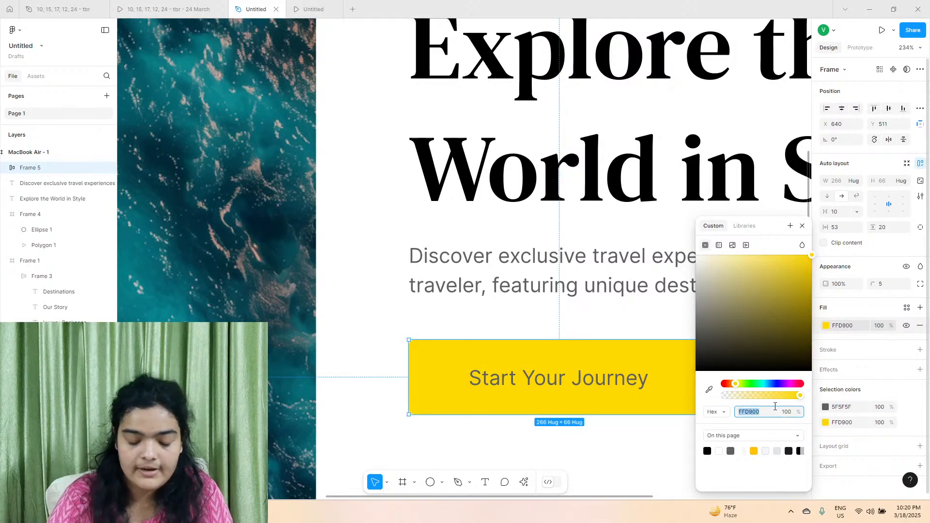
pyautogui.write('gol')
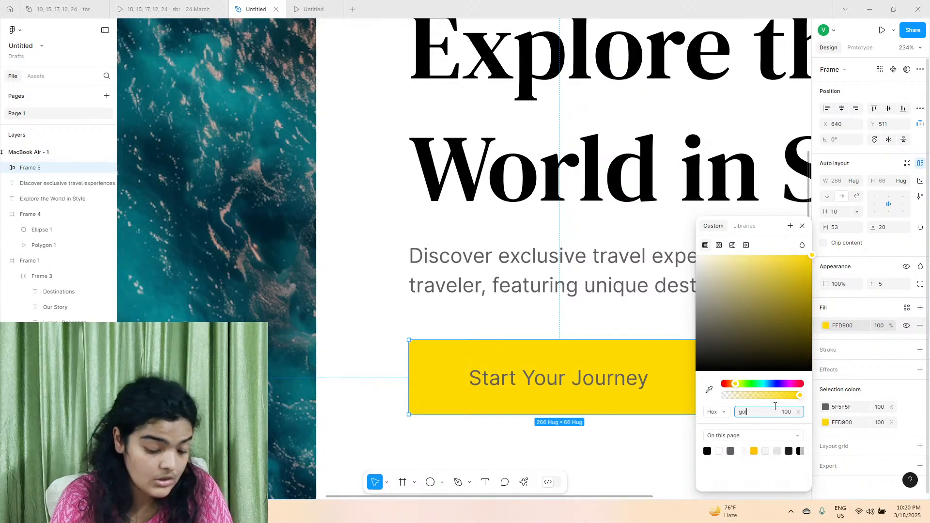
pyautogui.write('d')
pyautogui.press('Return')
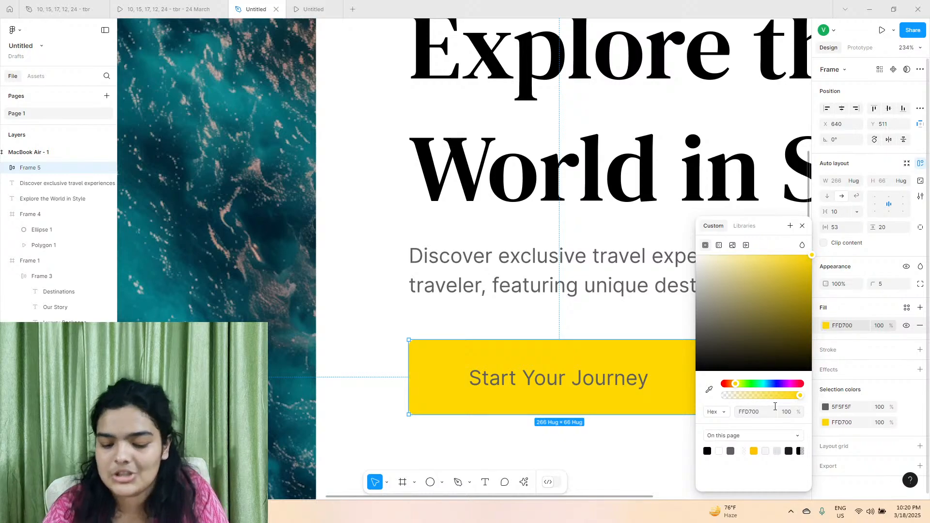
pyautogui.click(756, 413)
# Set the "Start Your Journey" label to white FFFFFF with Semi Bold weight.
pyautogui.click(595, 386)
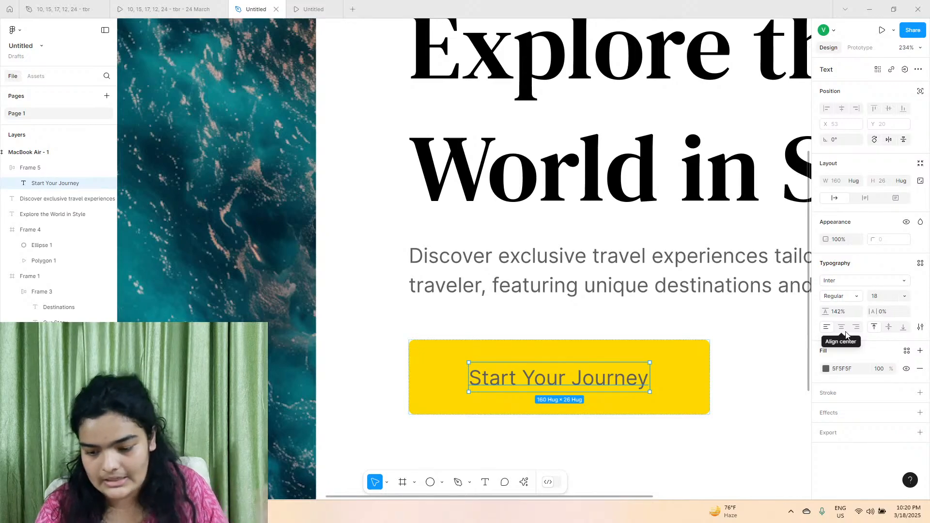
pyautogui.click(826, 368)
pyautogui.moveTo(697, 328); pyautogui.dragTo(630, 257)
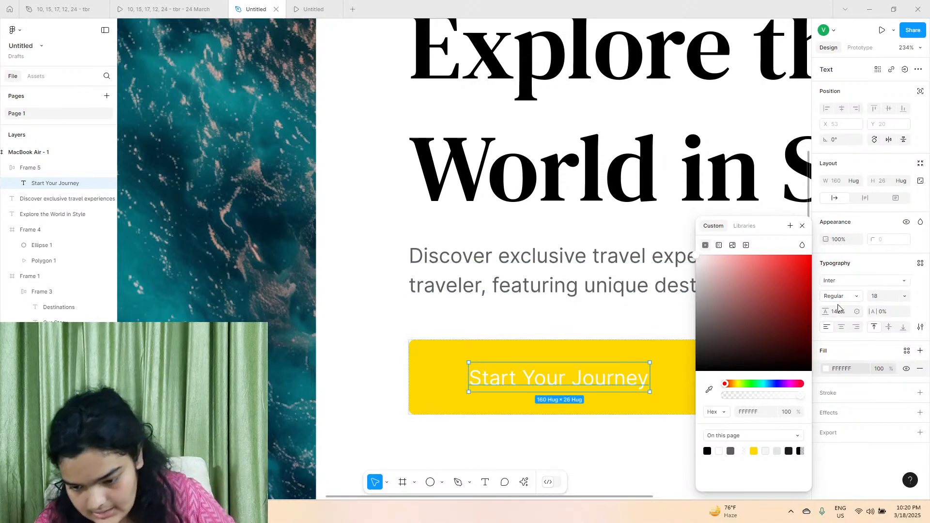
pyautogui.click(893, 297)
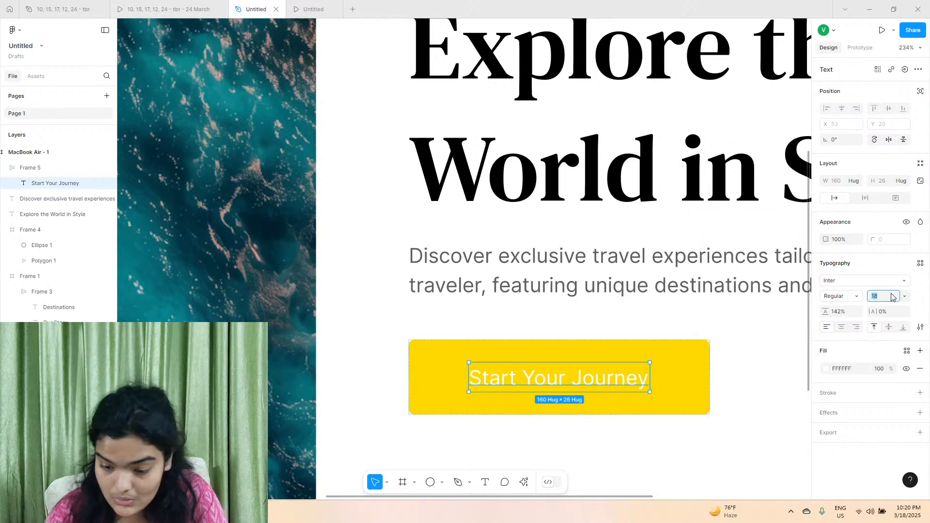
pyautogui.click(844, 302)
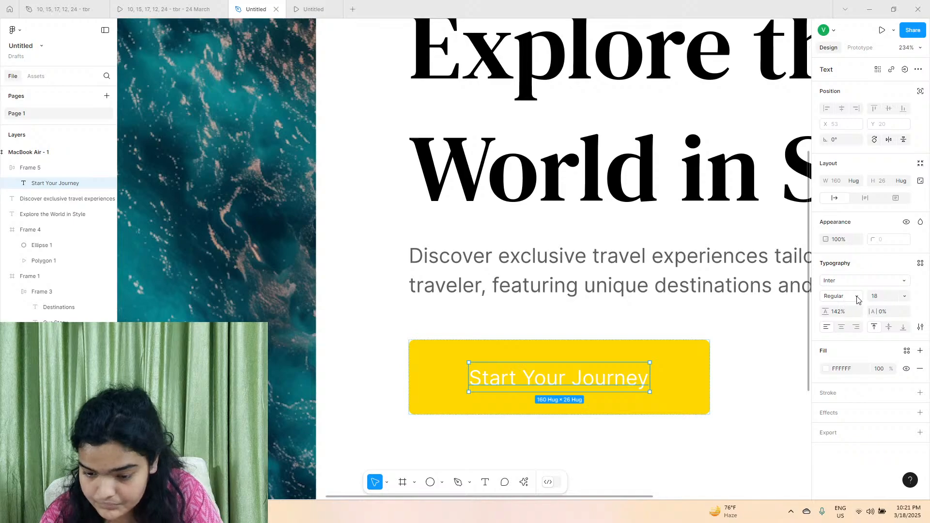
pyautogui.click(857, 301)
pyautogui.click(857, 301)
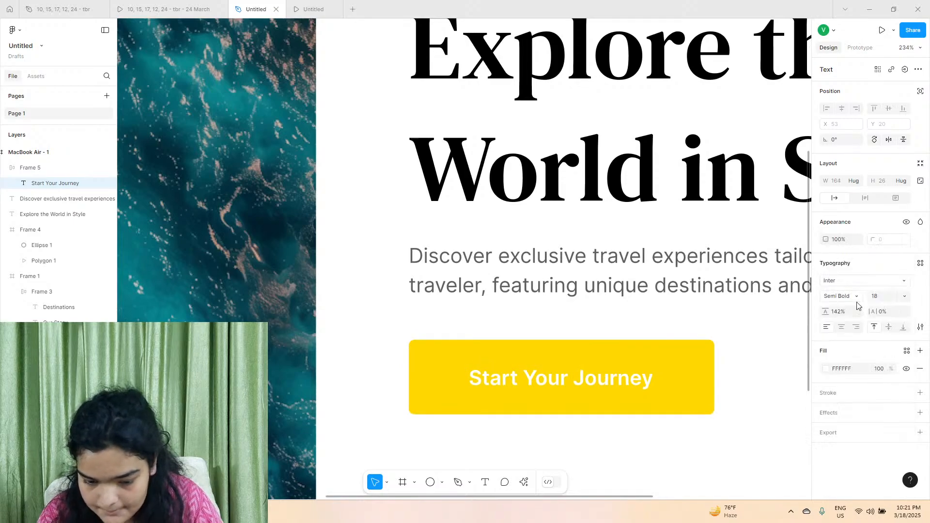
# Check the label style in the reference prototype and set the "Start Your Journey" text to black 000000 with Medium weight.
pyautogui.click(192, 5)
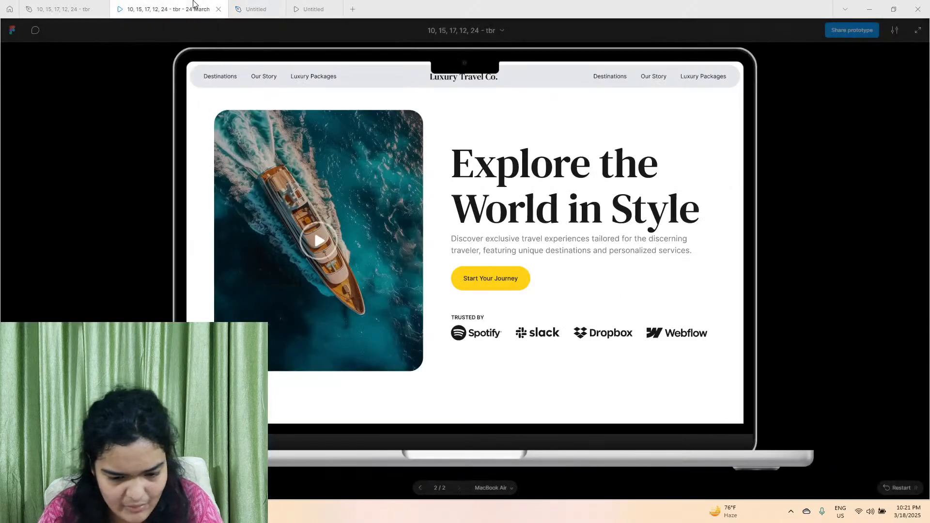
pyautogui.click(270, 7)
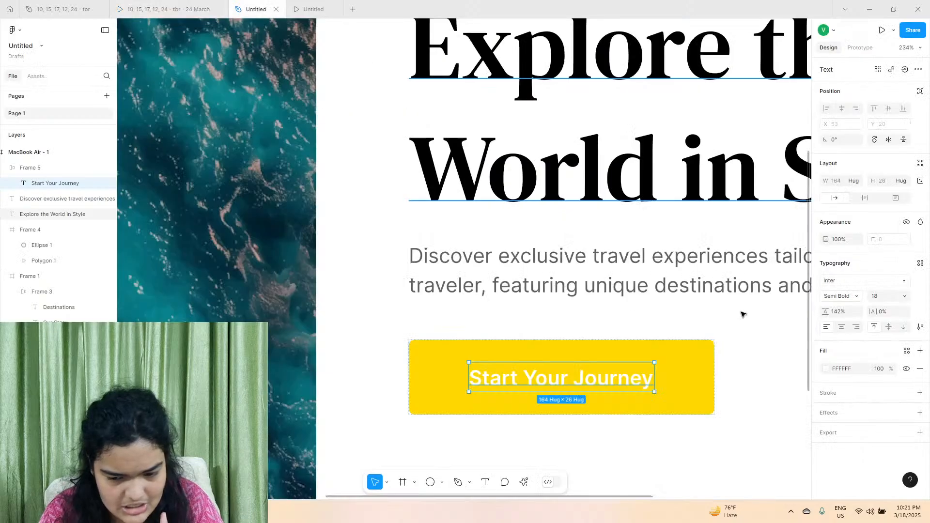
pyautogui.click(826, 369)
pyautogui.click(697, 370)
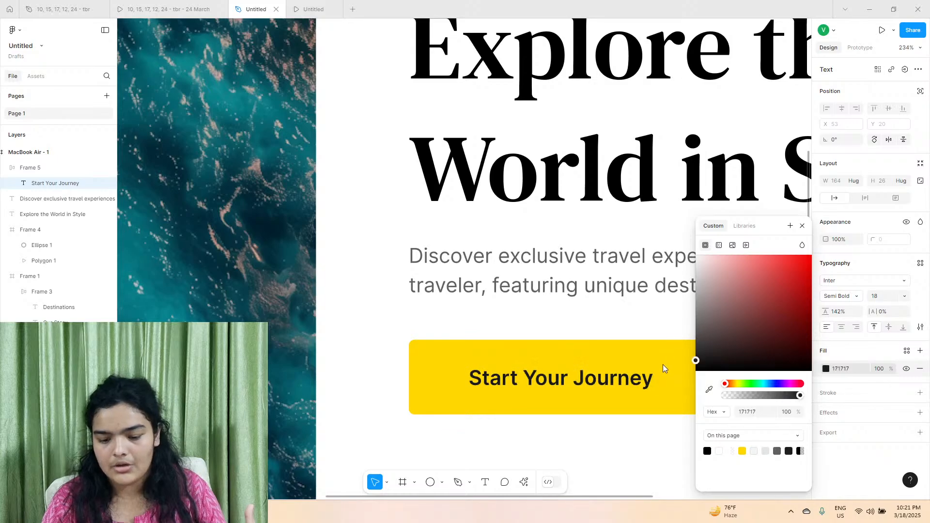
pyautogui.click(837, 301)
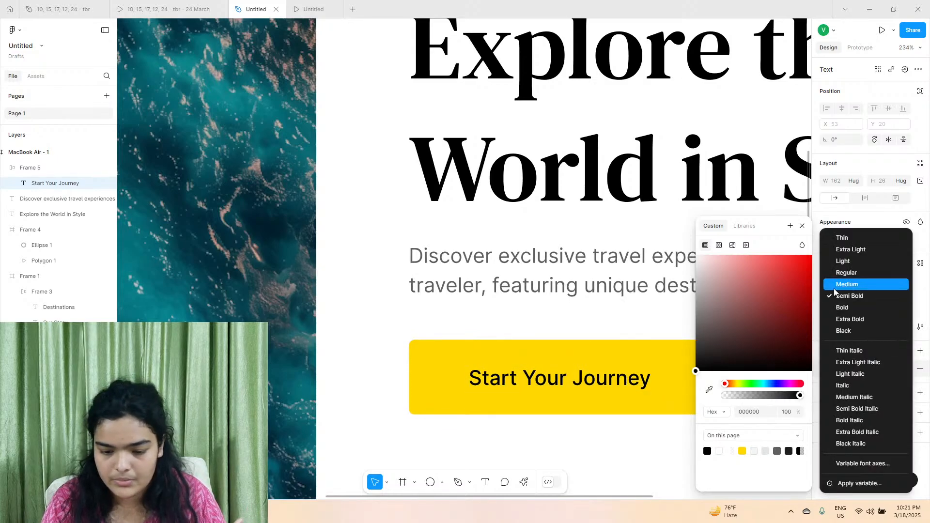
pyautogui.click(834, 283)
pyautogui.click(614, 432)
pyautogui.click(697, 370)
pyautogui.scroll(-5, 700, 357)
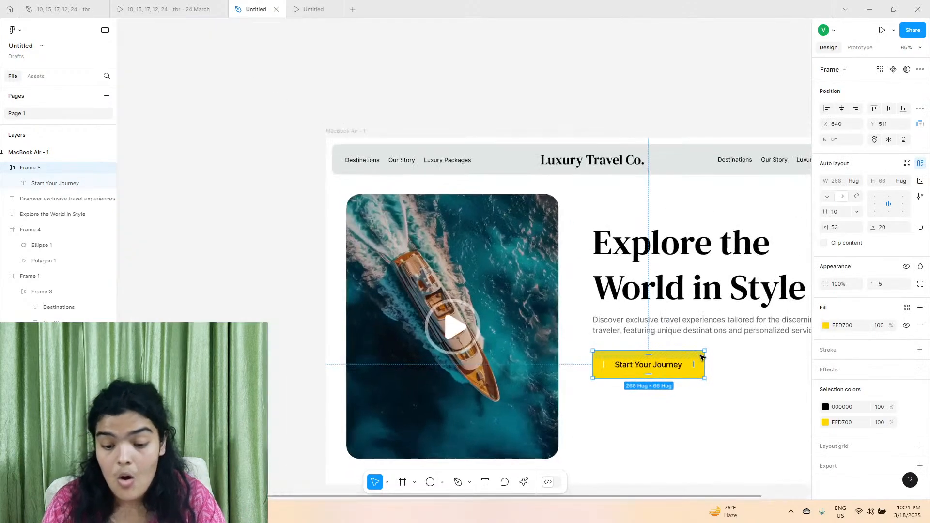
pyautogui.scroll(1, 618, 150)
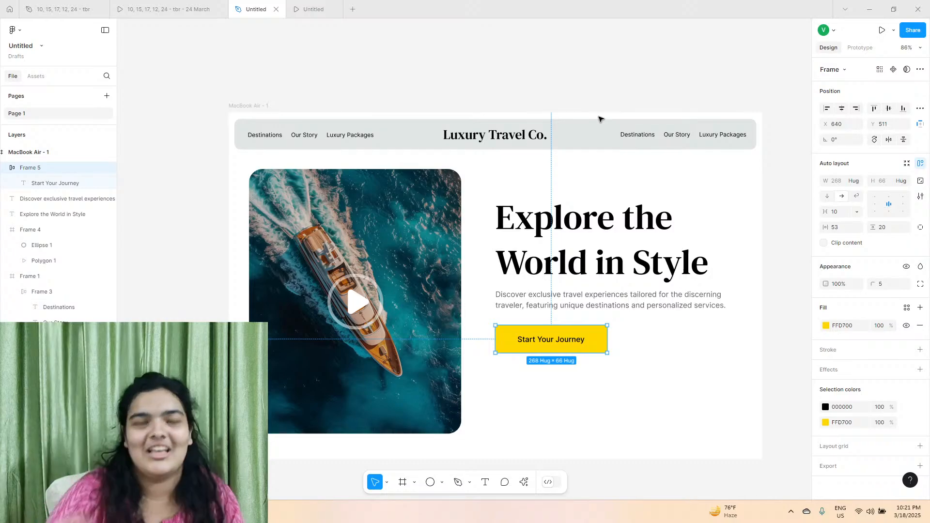
# Nudge the navigation bar up slightly and set the Start Your Journey frame's corner radius to 14.
pyautogui.click(595, 127)
pyautogui.moveTo(595, 127); pyautogui.dragTo(596, 126)
pyautogui.click(587, 341)
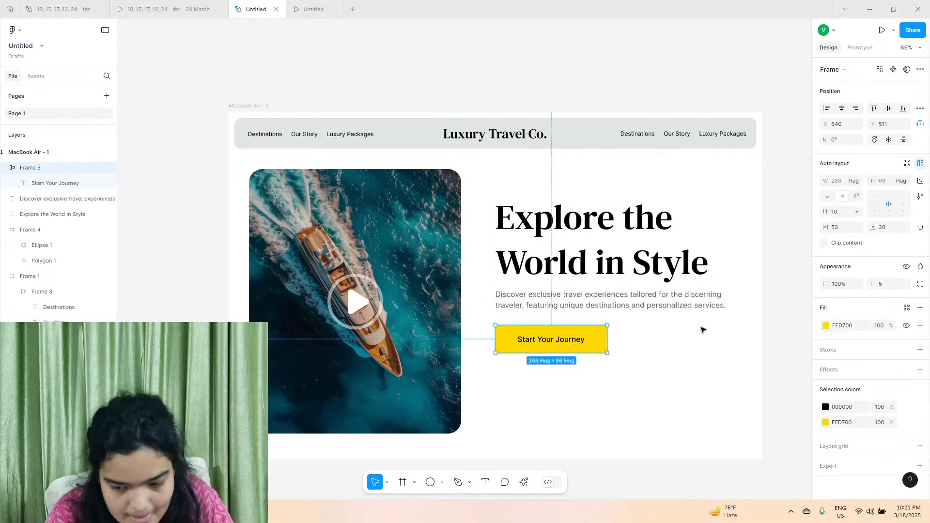
pyautogui.moveTo(874, 290); pyautogui.dragTo(888, 292)
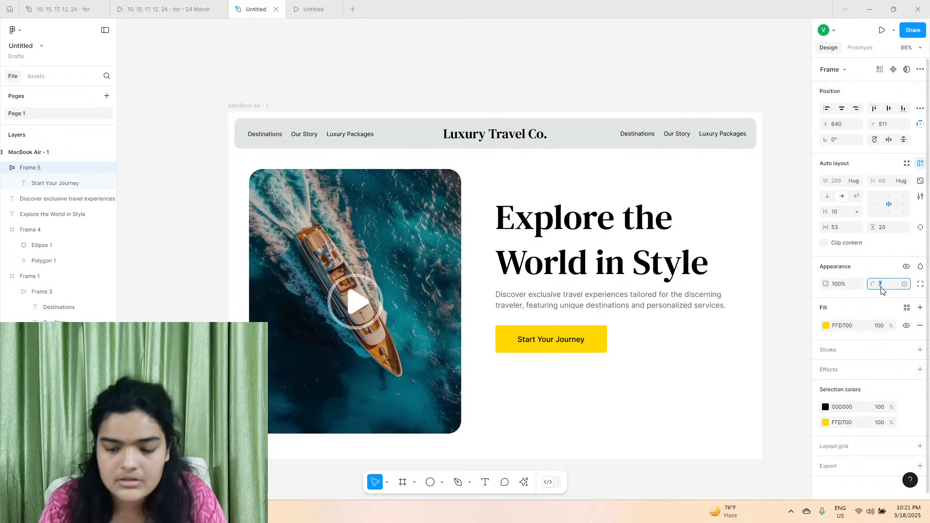
pyautogui.write('1')
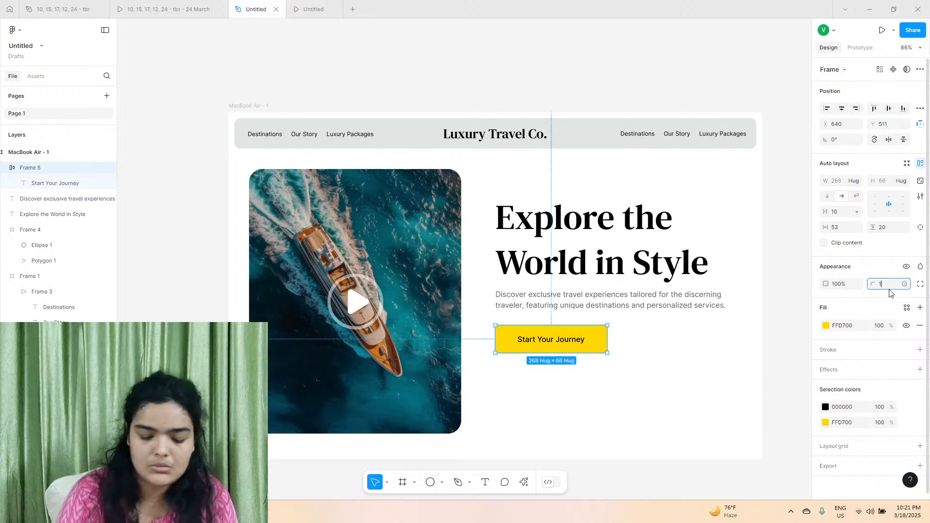
pyautogui.write('4')
pyautogui.press('Return')
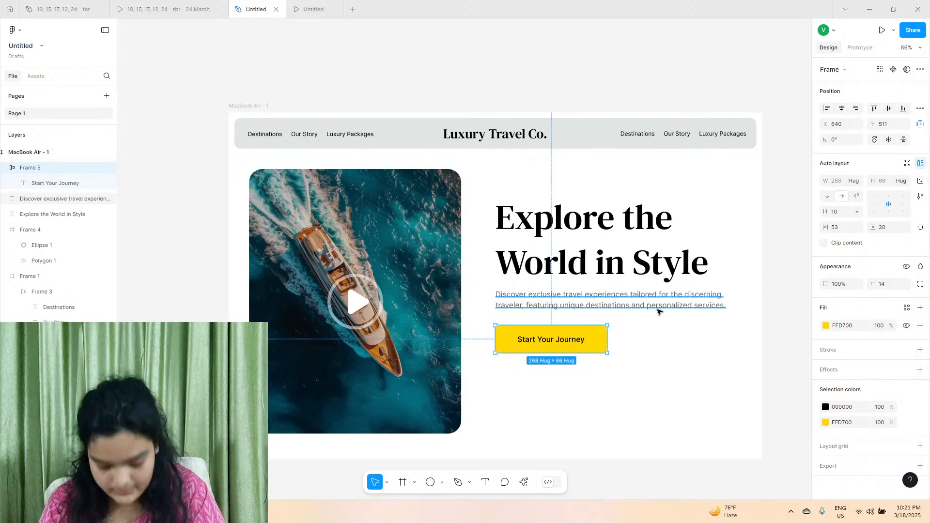
# Compare the Start Your Journey button with the one in the reference prototype.
pyautogui.scroll(4, 615, 340)
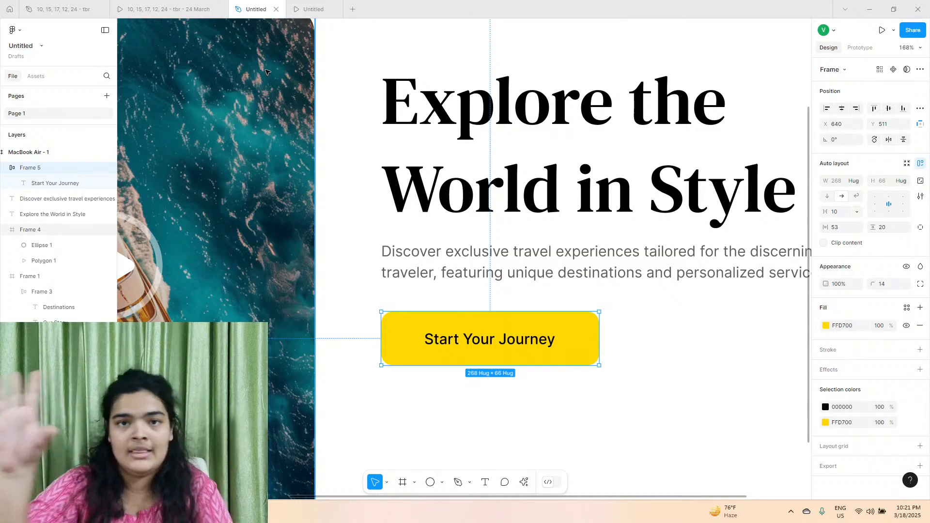
pyautogui.click(146, 9)
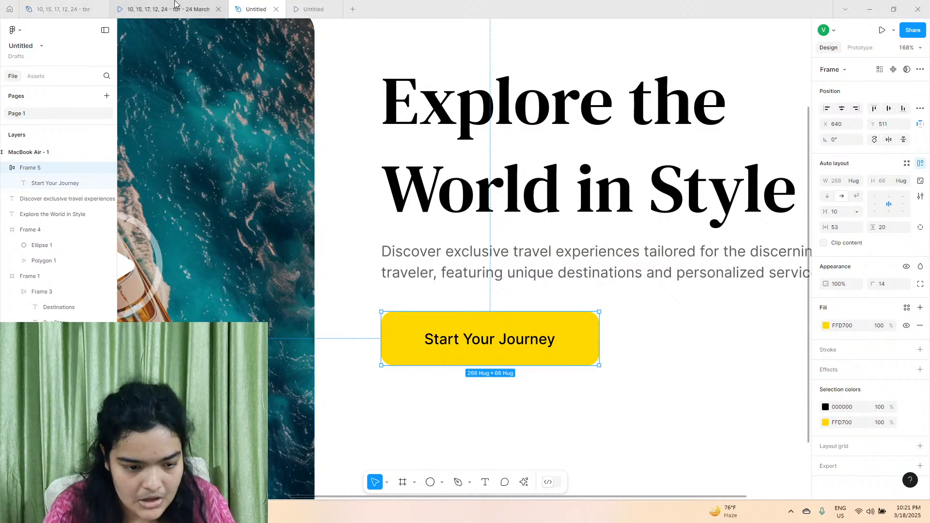
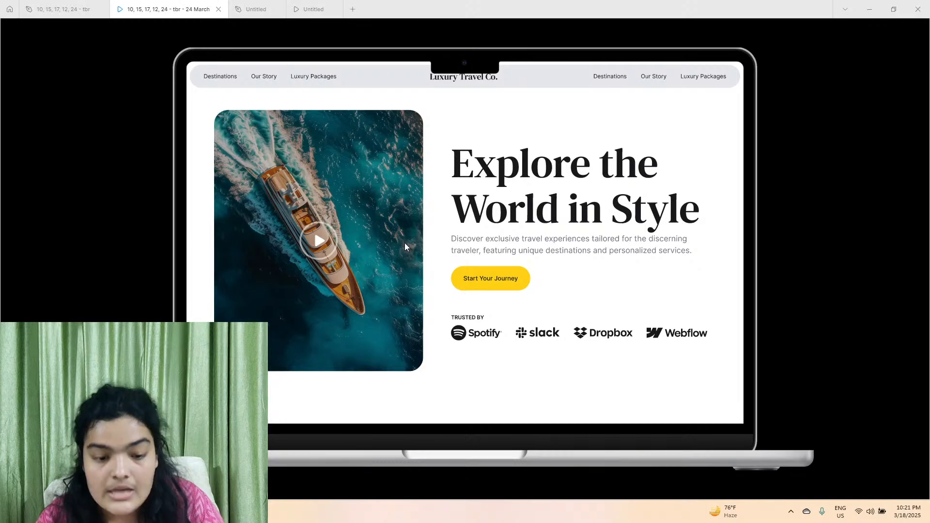
# Compare the design with the reference prototype, then set the "Explore the World in Style" heading to size 94 and widen its text box to about 699.
pyautogui.click(312, 9)
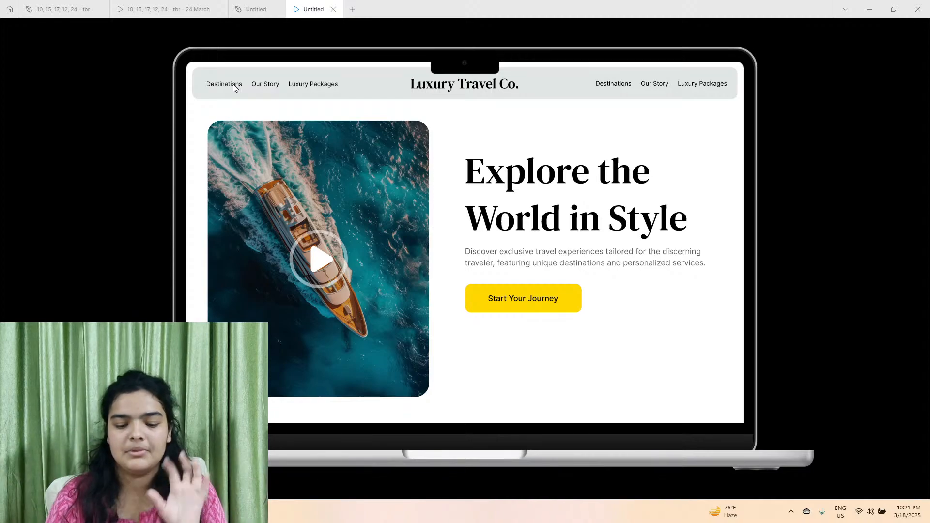
pyautogui.click(189, 5)
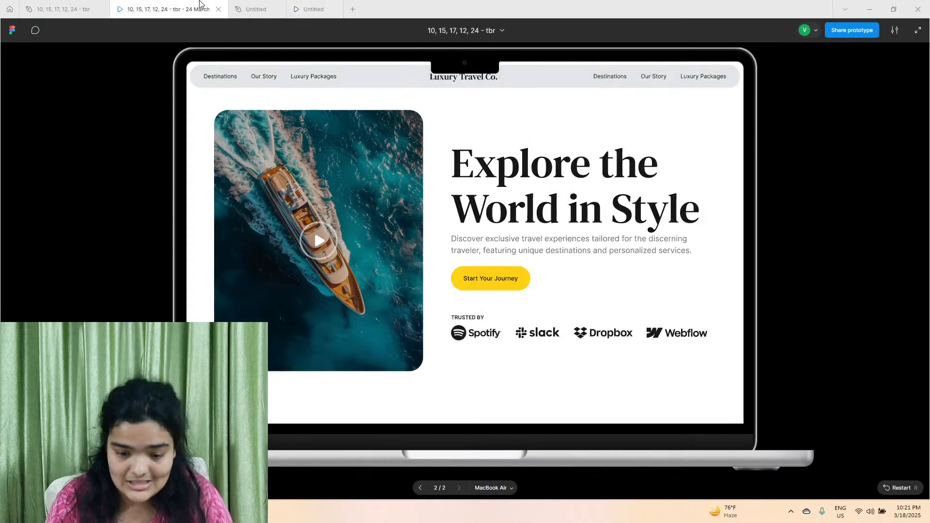
pyautogui.click(311, 9)
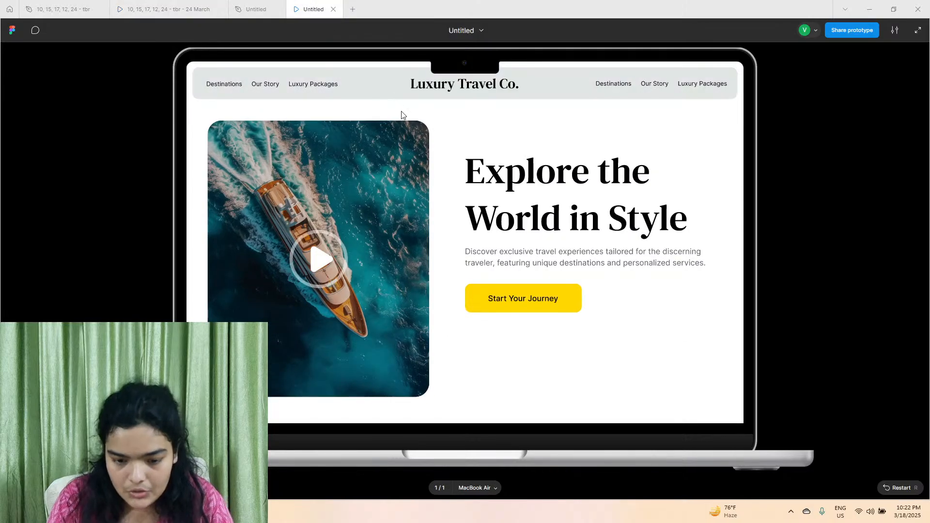
pyautogui.click(257, 8)
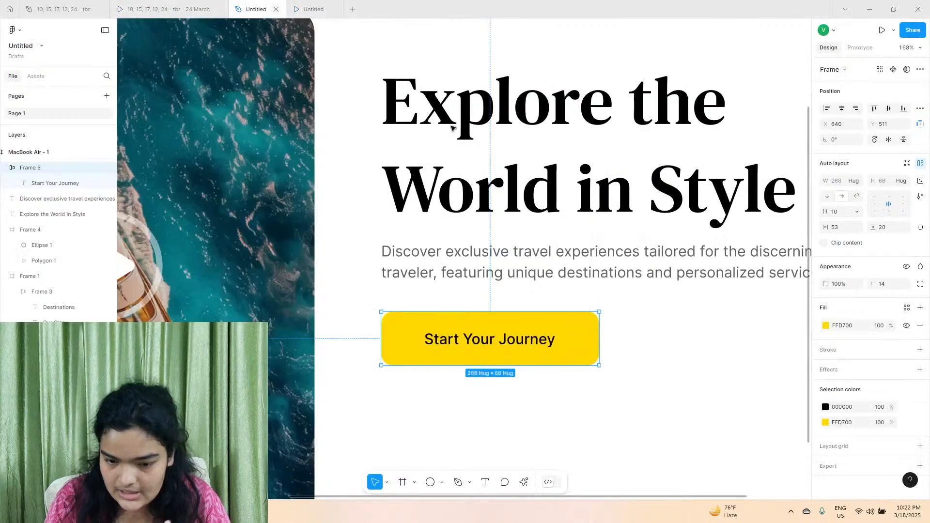
pyautogui.click(533, 146)
pyautogui.click(878, 296)
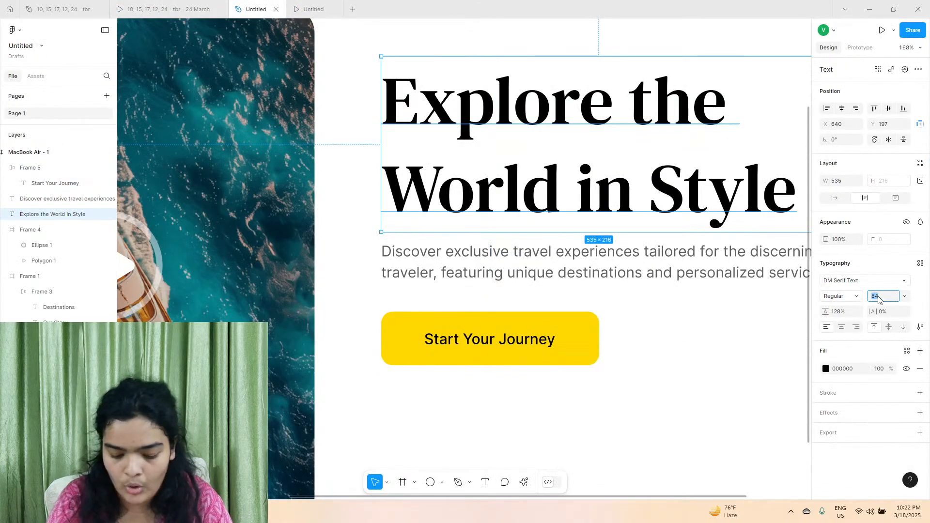
pyautogui.write('94')
pyautogui.press('Return')
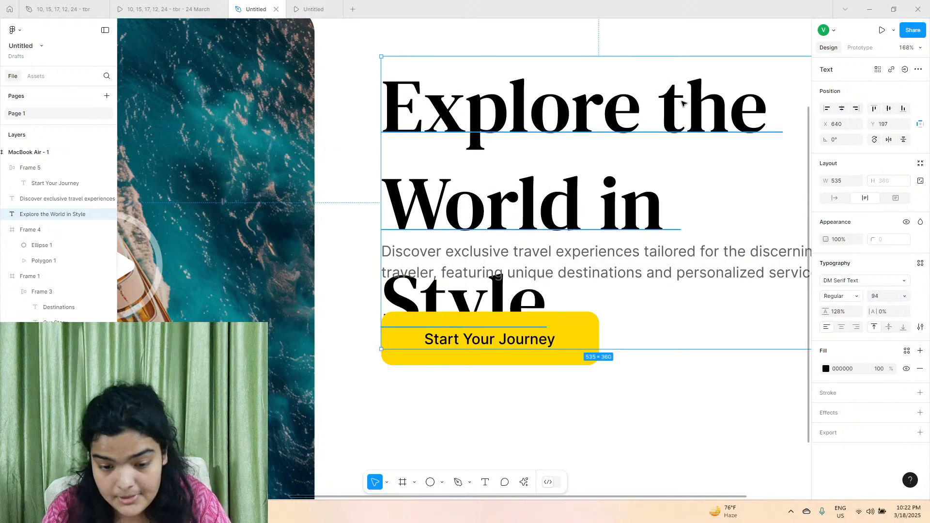
pyautogui.scroll(-3, 683, 102)
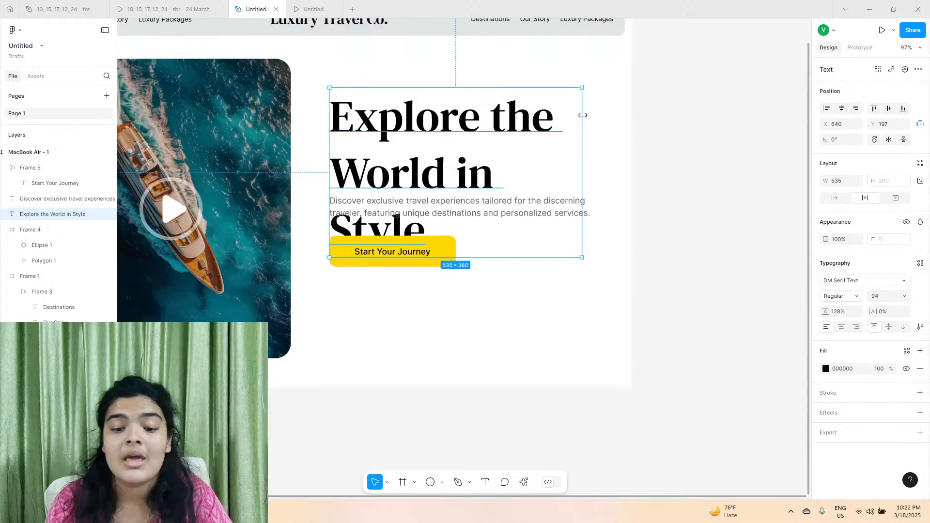
pyautogui.moveTo(583, 115); pyautogui.dragTo(659, 115)
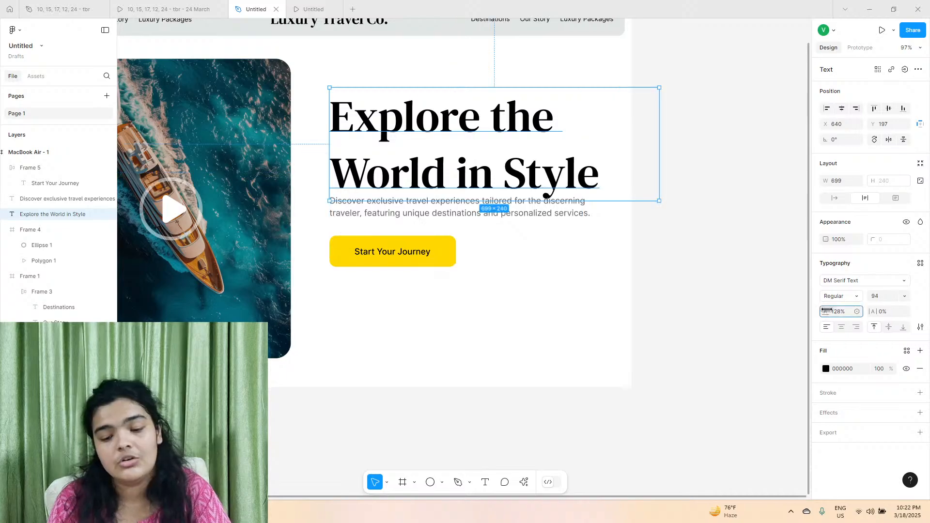
# Set the heading's line height to 109% and its letter spacing to -2%.
pyautogui.moveTo(825, 312); pyautogui.dragTo(800, 298)
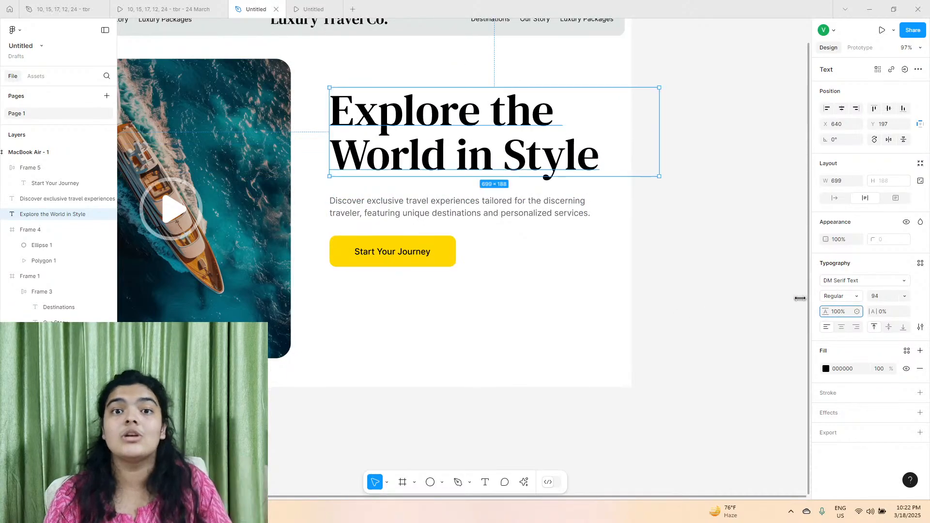
pyautogui.click(875, 297)
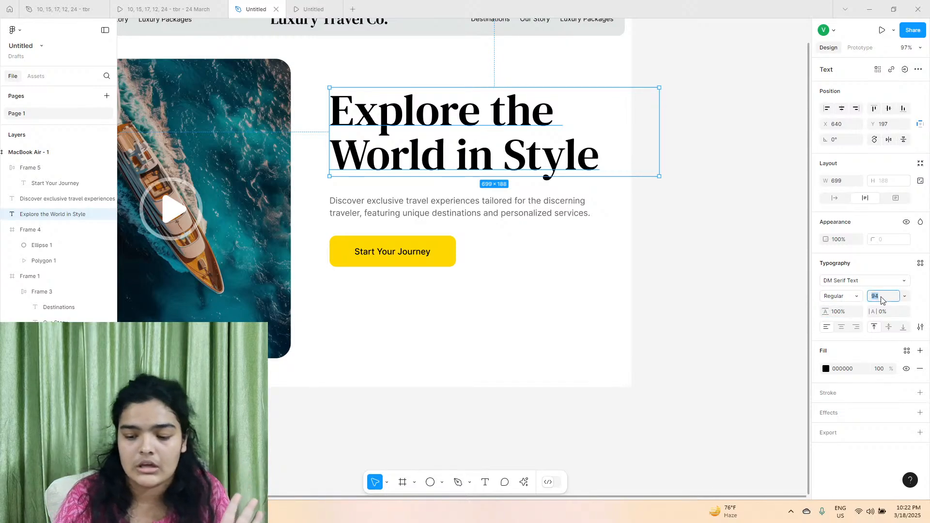
pyautogui.moveTo(875, 313); pyautogui.dragTo(860, 314)
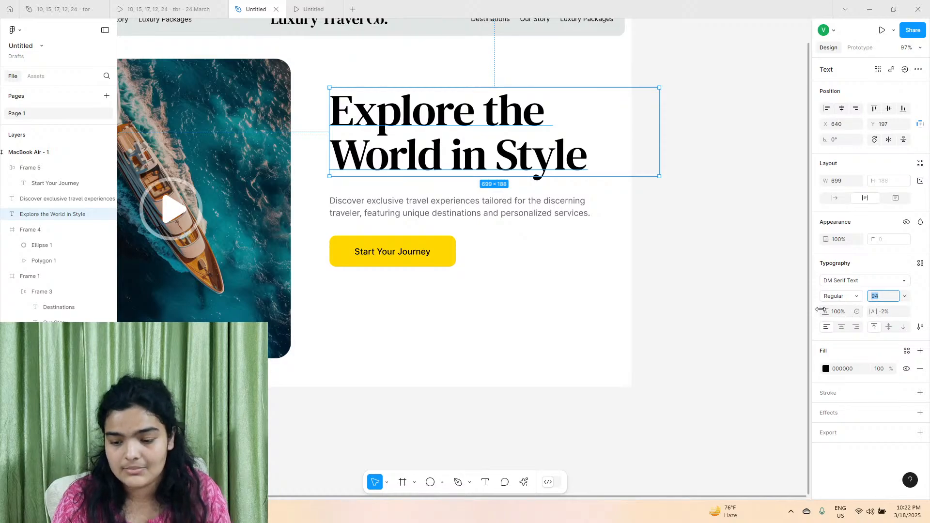
pyautogui.moveTo(824, 312); pyautogui.dragTo(835, 312)
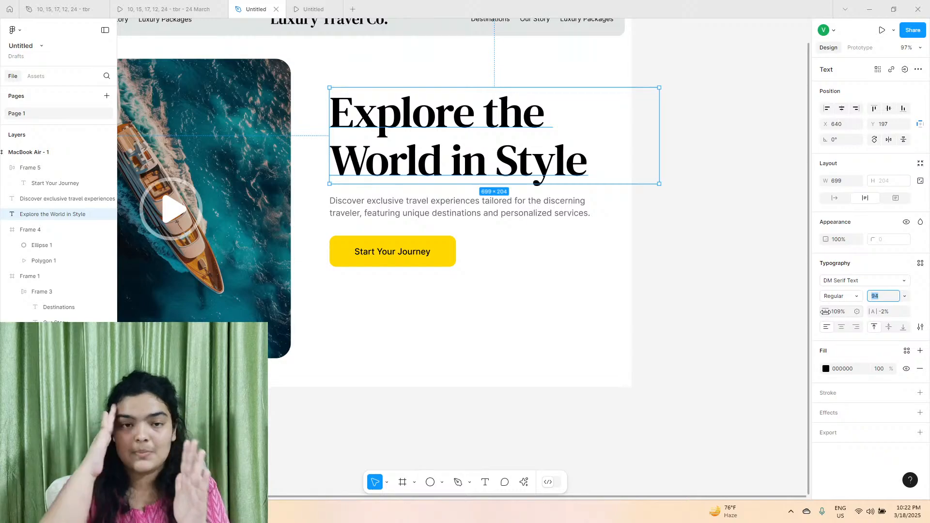
# Tidy up the heading, description and Start Your Journey button into even vertical spacing and move them down to about Y 226.
pyautogui.click(468, 215)
pyautogui.keyDown('shift'); pyautogui.click(379, 252); pyautogui.keyUp('shift')
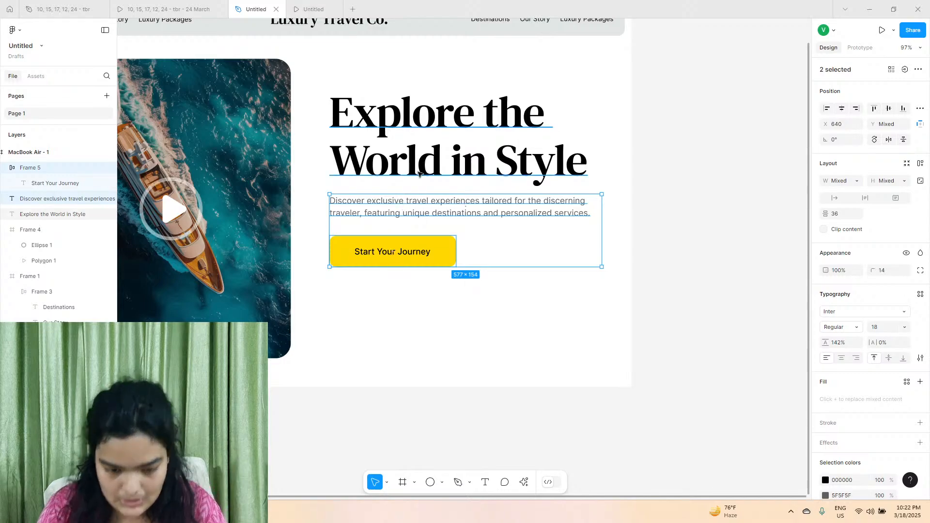
pyautogui.keyDown('shift'); pyautogui.click(402, 201); pyautogui.keyUp('shift')
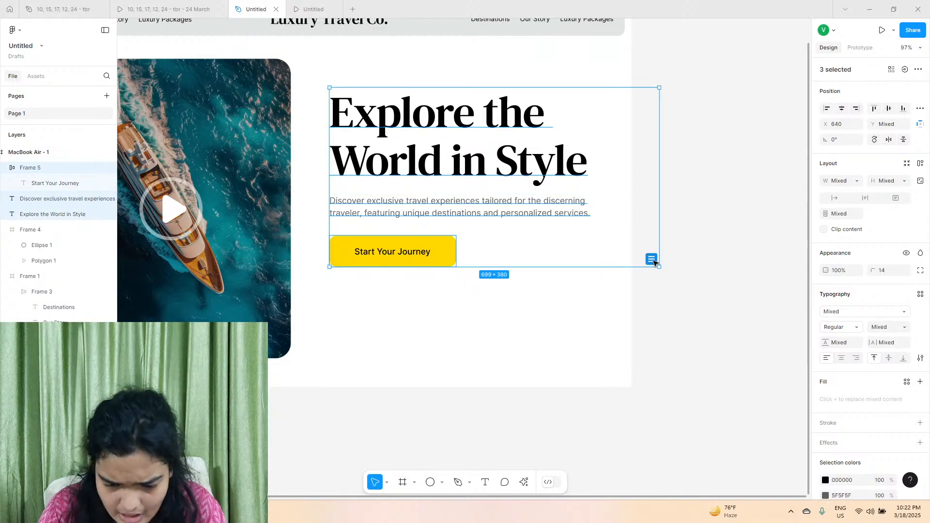
pyautogui.click(652, 260)
pyautogui.moveTo(422, 165)
pyautogui.mouseDown()
pyautogui.moveTo(417, 187)
pyautogui.moveTo(422, 178)
pyautogui.mouseUp()
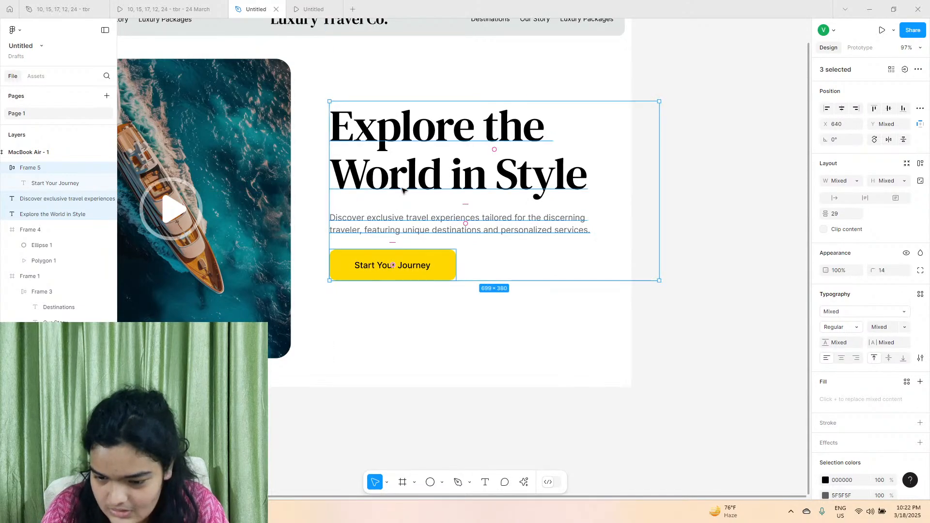
# Wrap the heading, description and button in a vertical auto layout with gap 20 and hug width, placed at about X 648, Y 201.
pyautogui.click(921, 163)
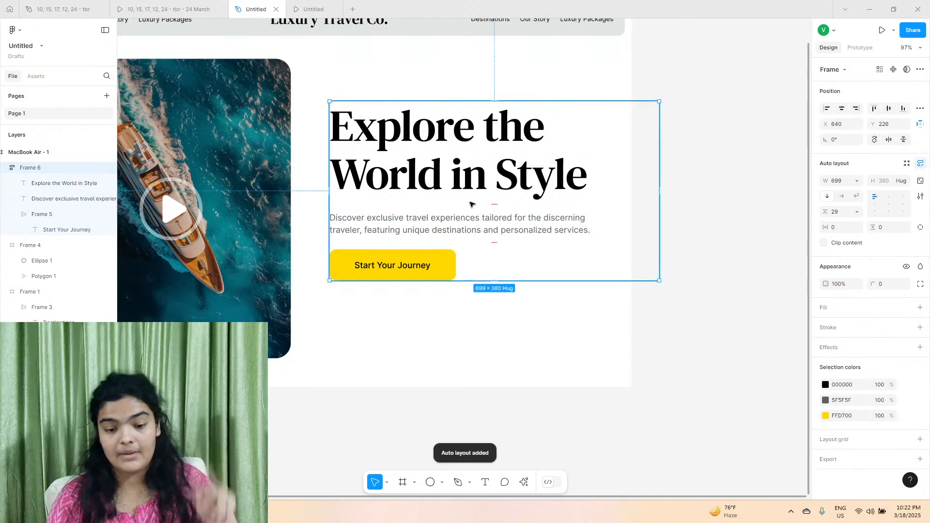
pyautogui.moveTo(487, 216); pyautogui.dragTo(501, 192)
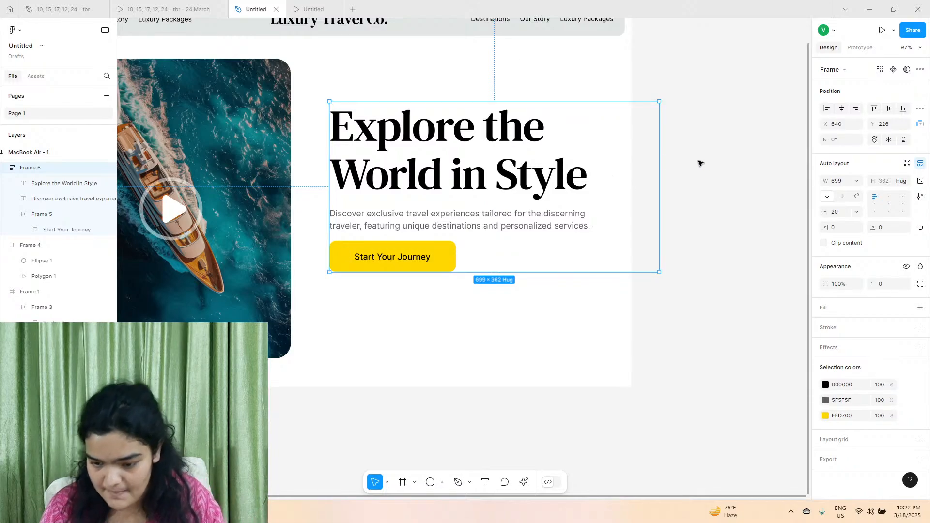
pyautogui.click(857, 181)
pyautogui.click(856, 193)
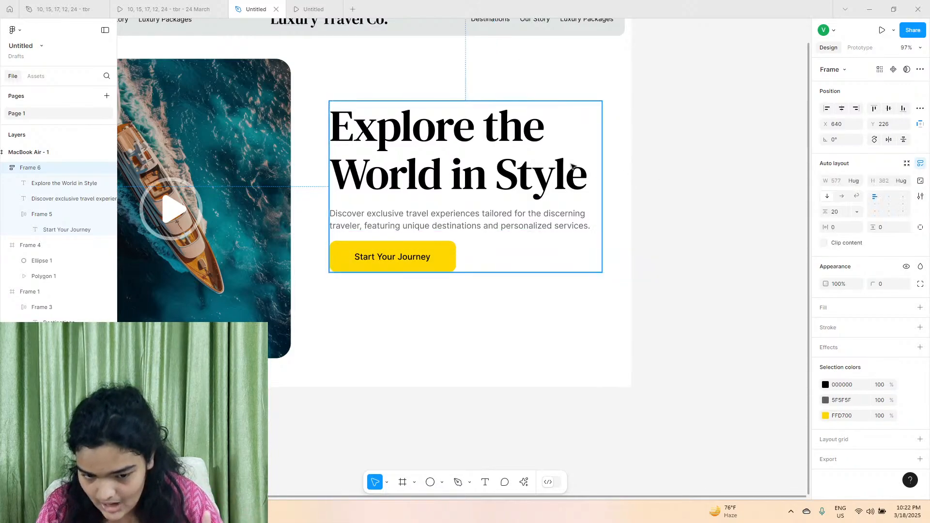
pyautogui.moveTo(417, 189); pyautogui.dragTo(422, 177)
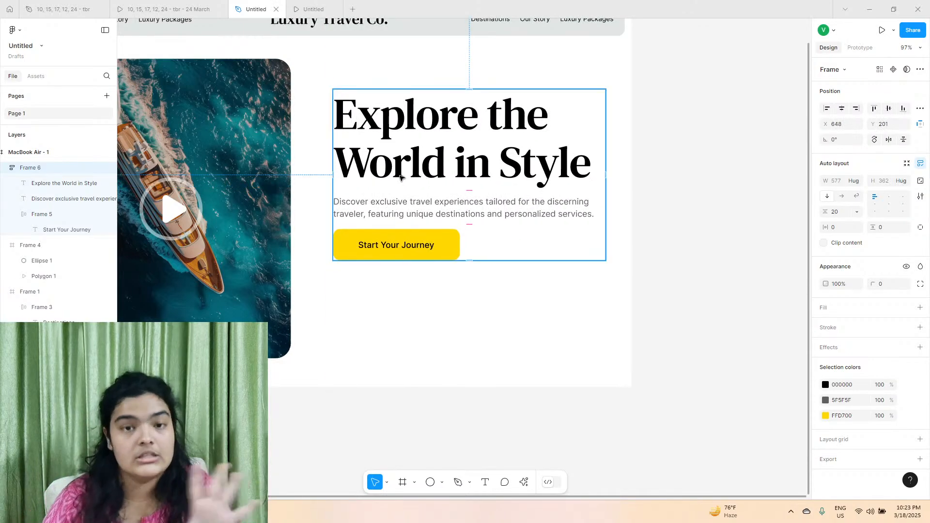
# Check the reference prototype and add the text "TRUSTED BY" below the Start Your Journey button.
pyautogui.click(172, 7)
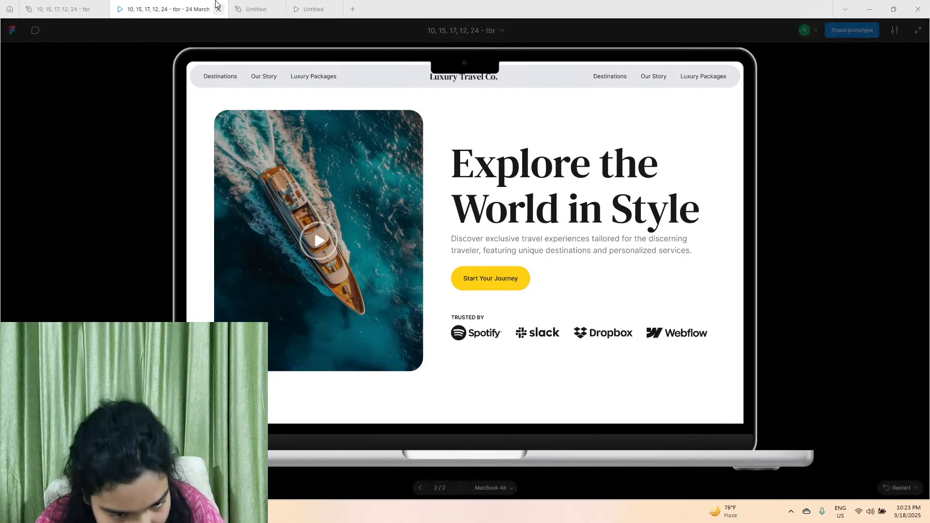
pyautogui.click(253, 10)
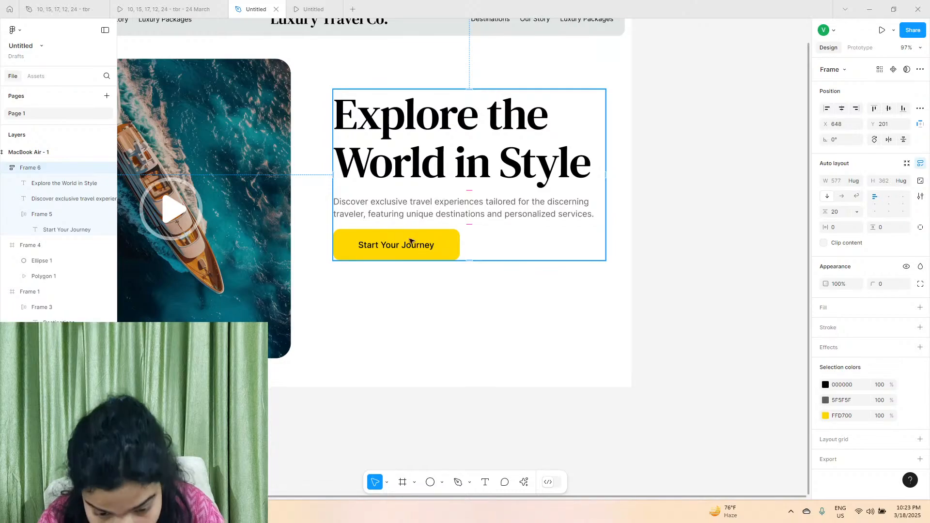
pyautogui.scroll(5, 386, 276)
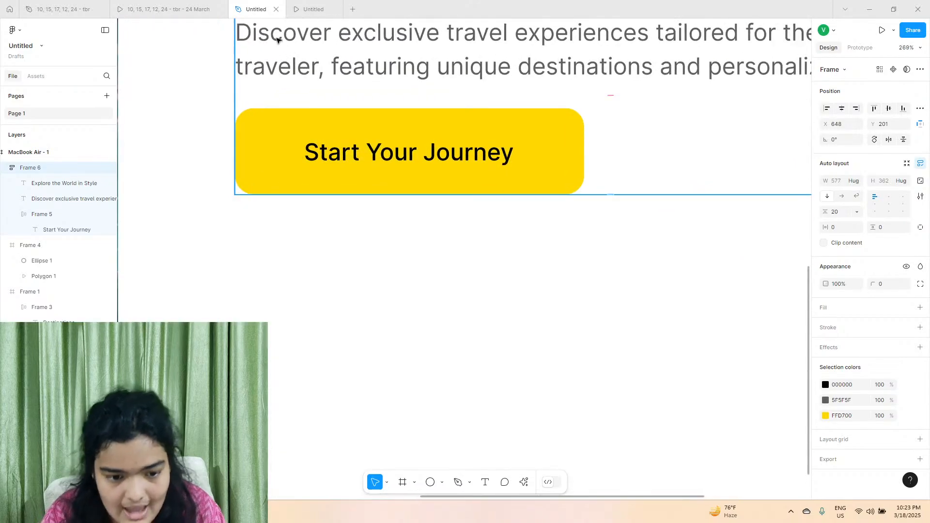
pyautogui.click(485, 482)
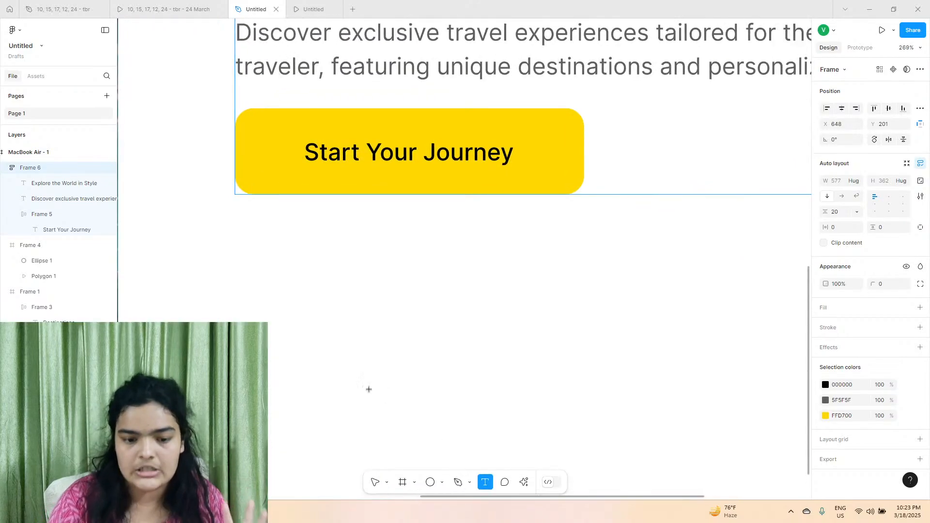
pyautogui.click(301, 262)
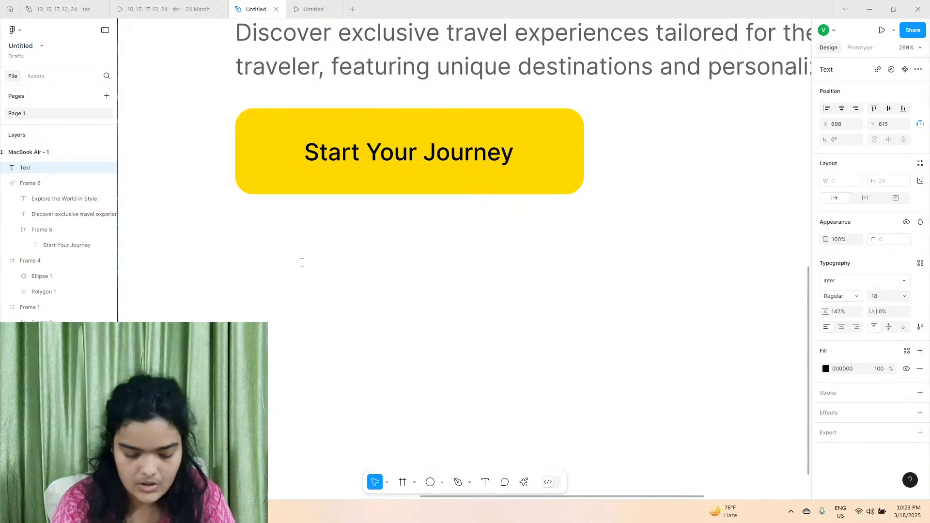
pyautogui.write('TRUSTED ')
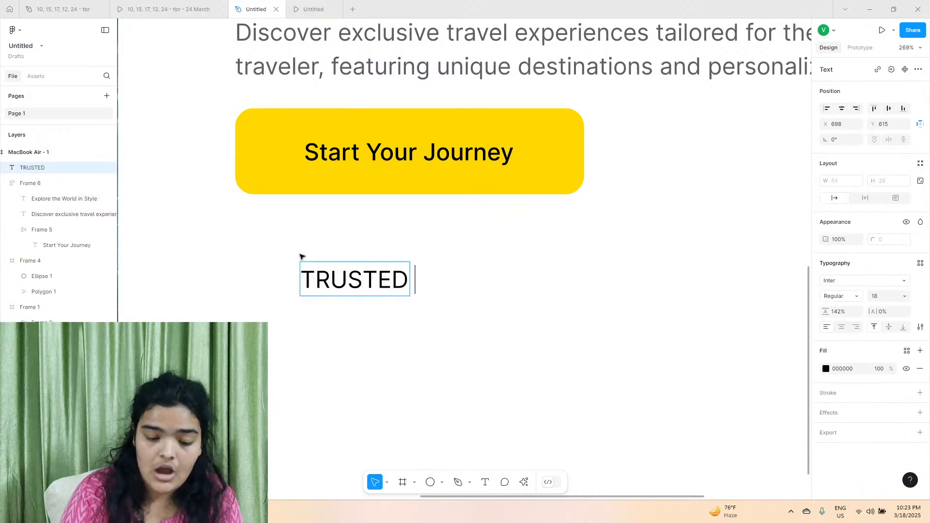
pyautogui.write('BY')
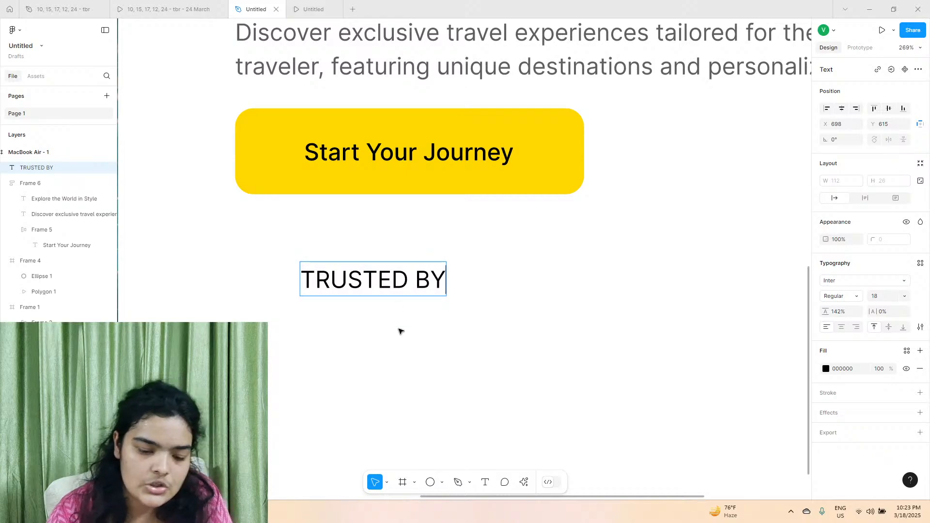
# Set the "TRUSTED BY" text's font weight to Bold.
pyautogui.click(853, 294)
pyautogui.click(843, 297)
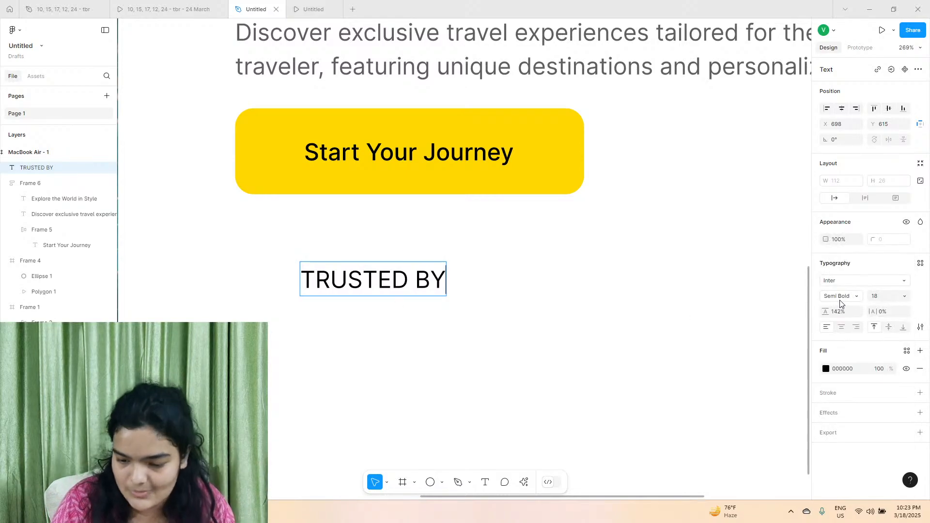
pyautogui.click(842, 296)
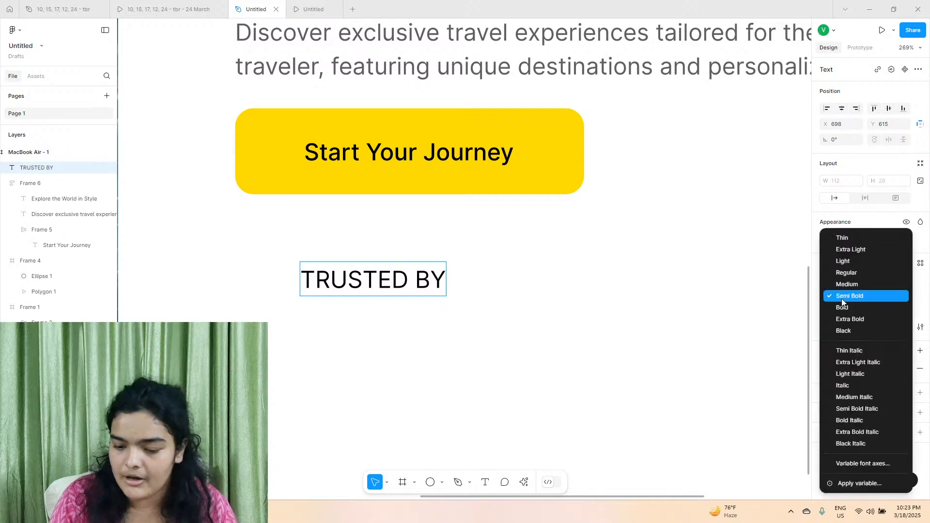
pyautogui.click(846, 306)
pyautogui.tripleClick(377, 280)
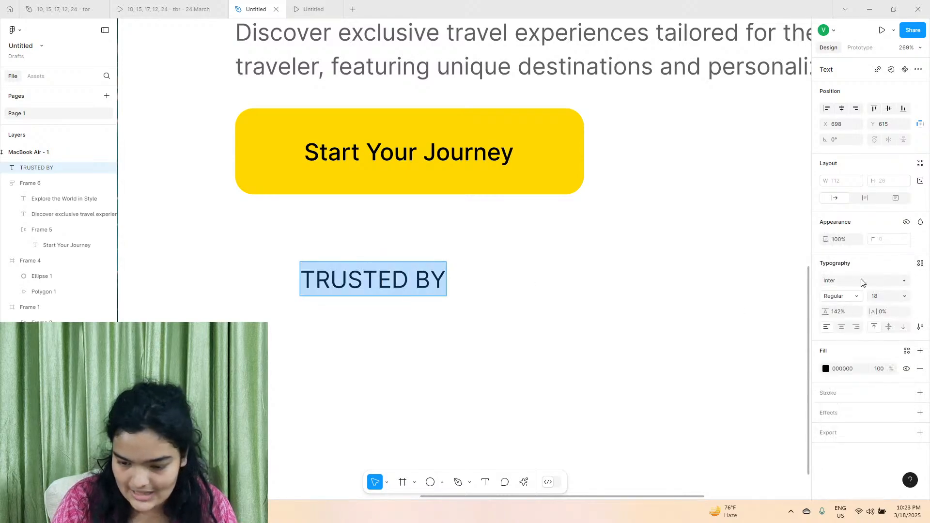
pyautogui.click(853, 299)
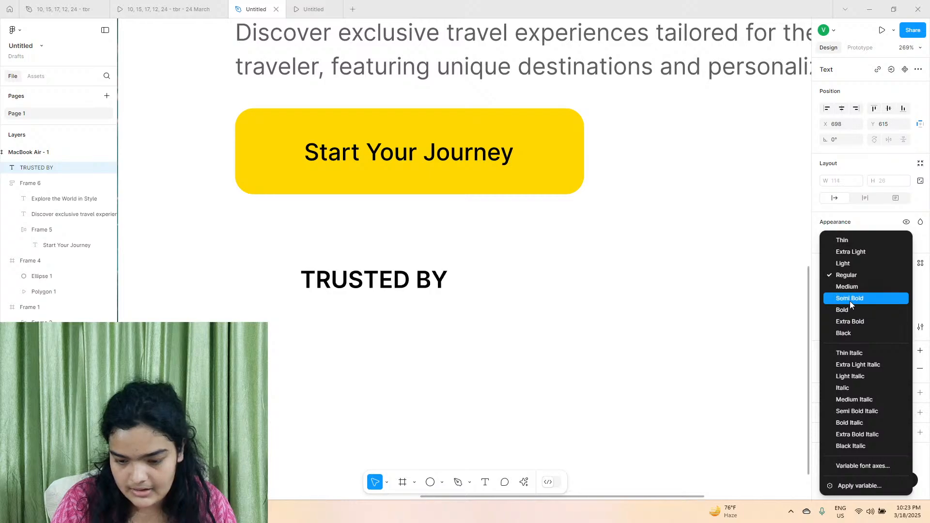
pyautogui.click(850, 306)
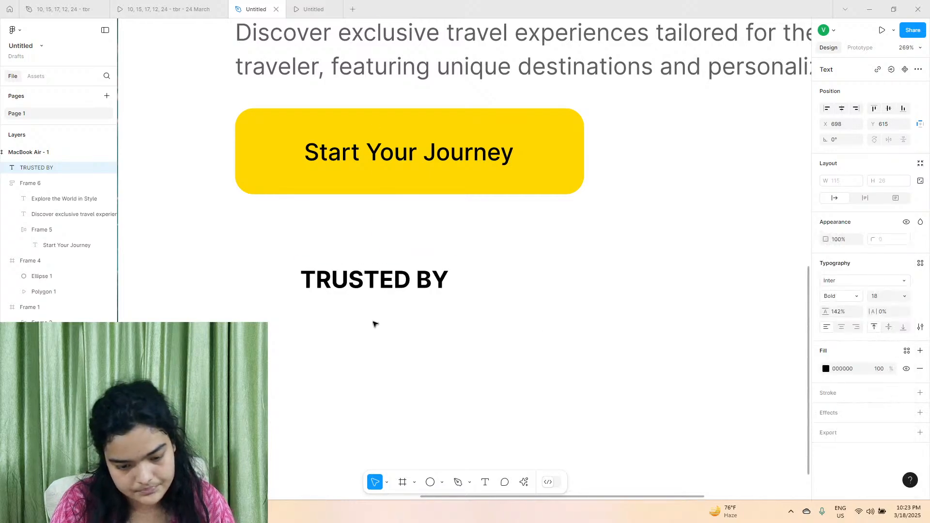
# Set the "TRUSTED BY" text to size 16 and align it with the button's left edge at about X 648, Y 614.
pyautogui.moveTo(374, 285); pyautogui.dragTo(310, 291)
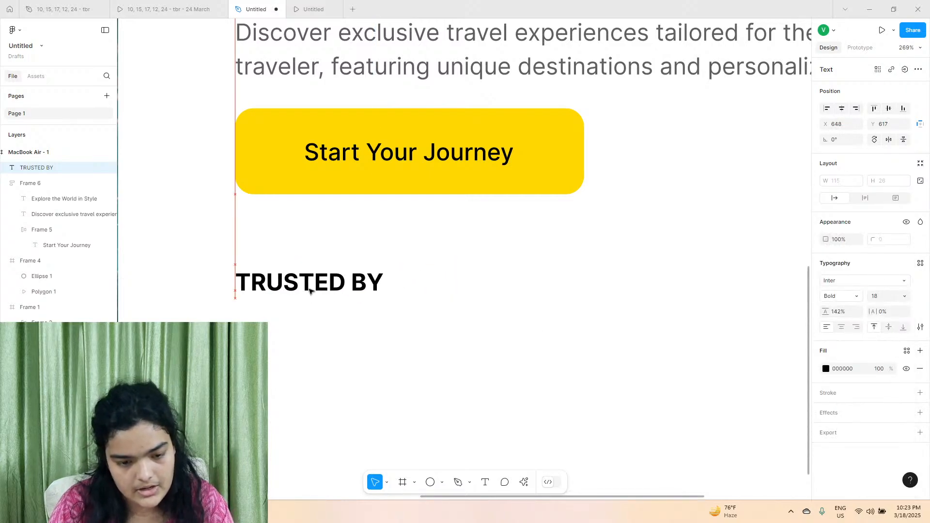
pyautogui.click(884, 297)
pyautogui.write('16')
pyautogui.press('Return')
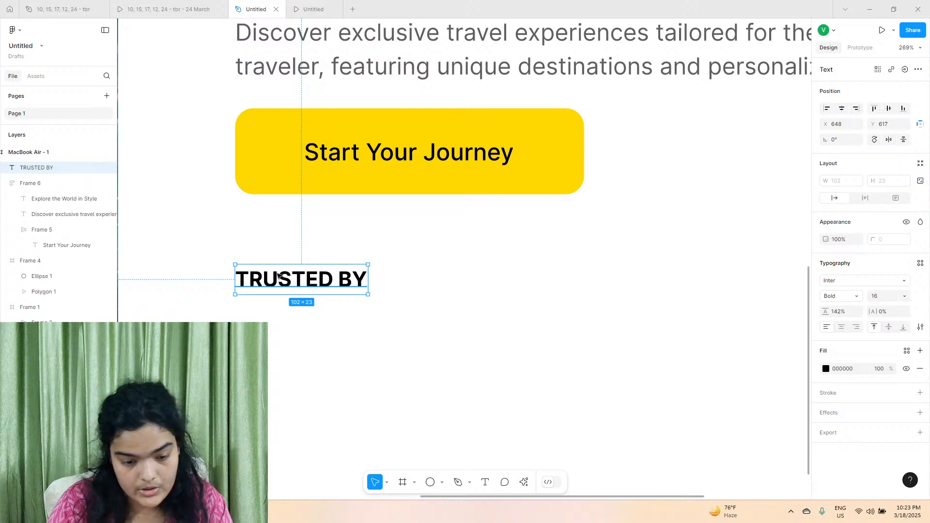
pyautogui.moveTo(278, 275); pyautogui.dragTo(278, 272)
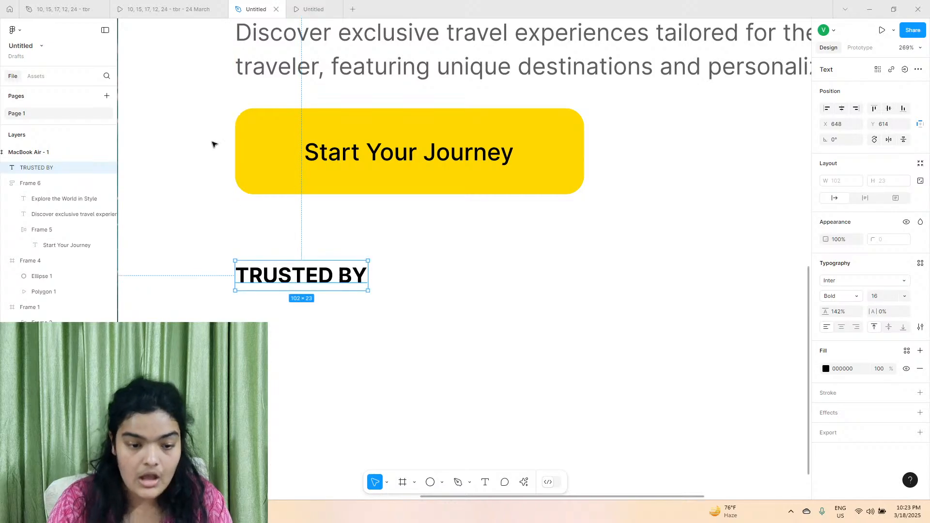
# Run the Iconify plugin, search for slack and import the black Slack wordmark into the MacBook Air frame.
pyautogui.click(519, 482)
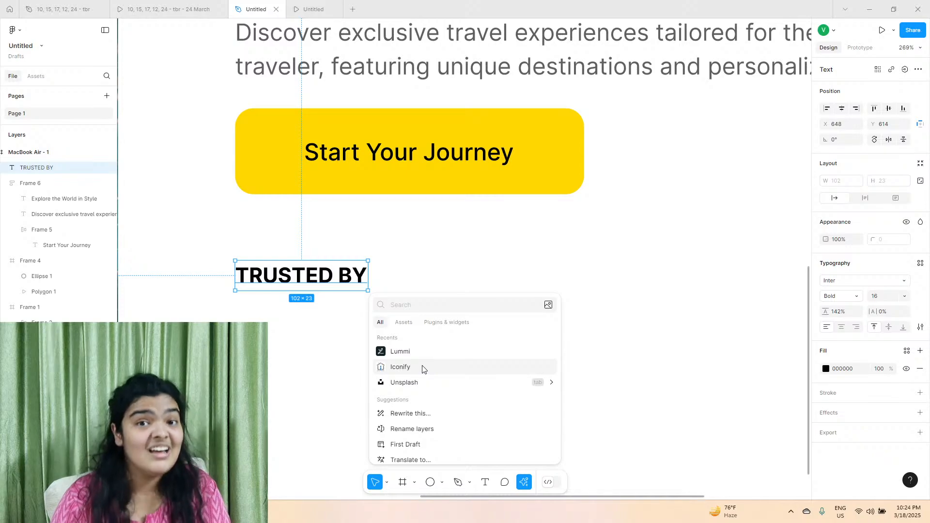
pyautogui.click(423, 369)
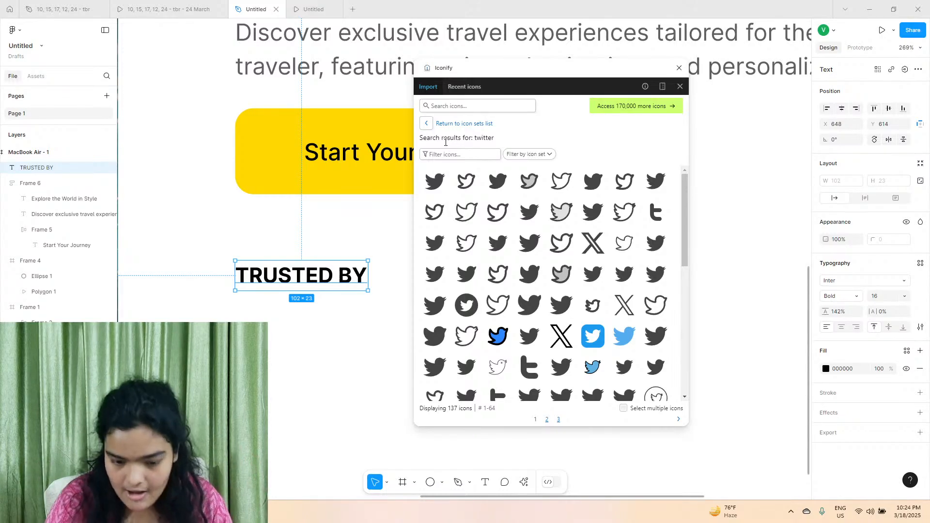
pyautogui.write('slack')
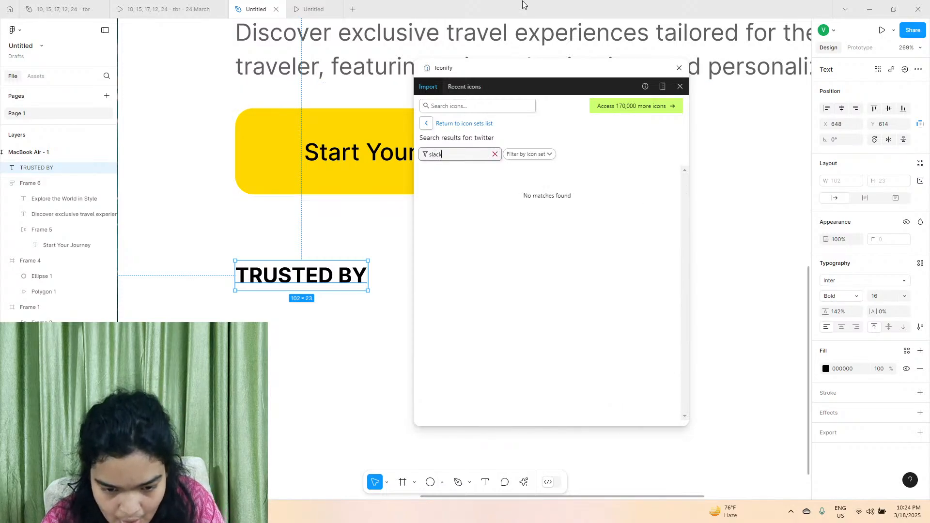
pyautogui.click(460, 105)
pyautogui.write('slack')
pyautogui.press('Return')
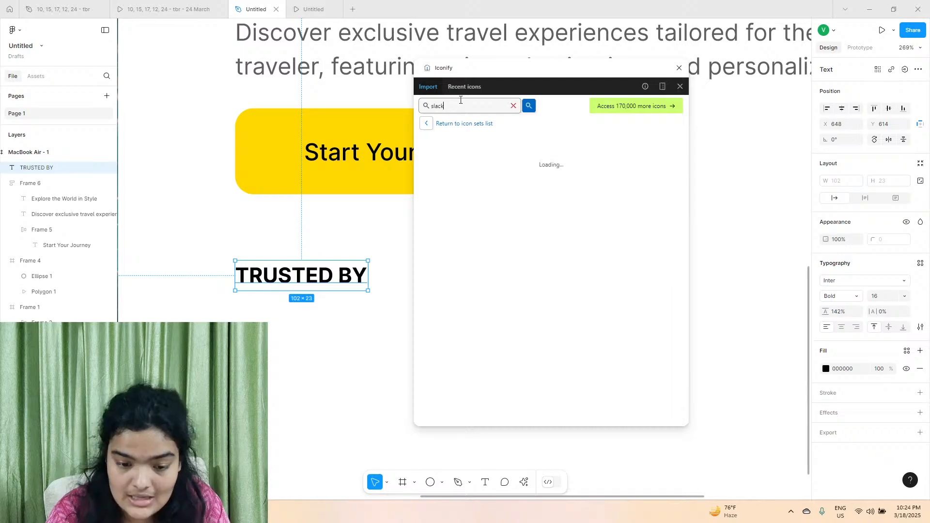
pyautogui.scroll(-2, 592, 298)
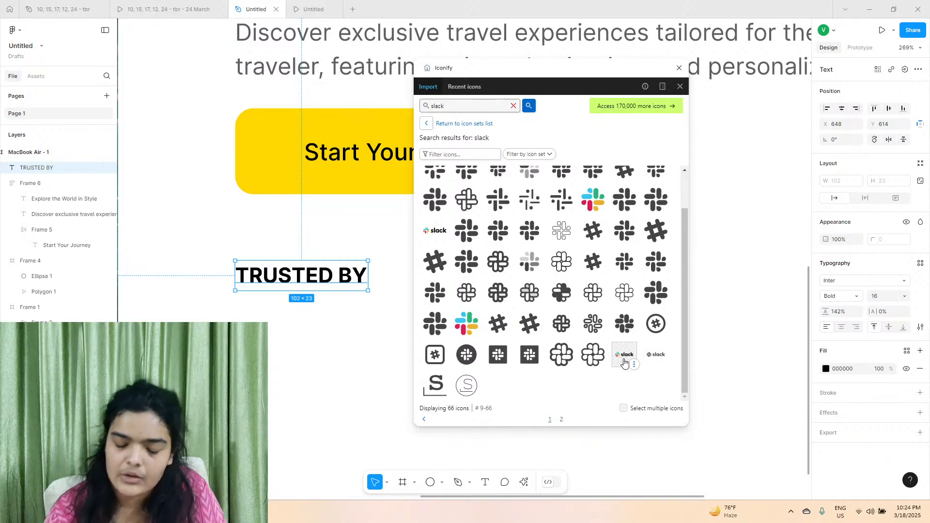
pyautogui.moveTo(659, 361); pyautogui.dragTo(348, 392)
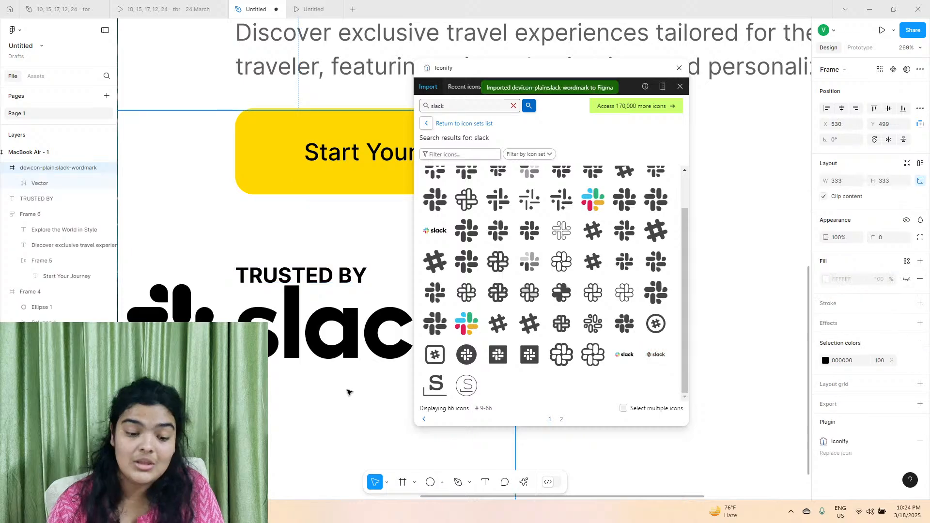
# Search Iconify for spotify and import the green Spotify wordmark logo into the frame.
pyautogui.doubleClick(479, 103)
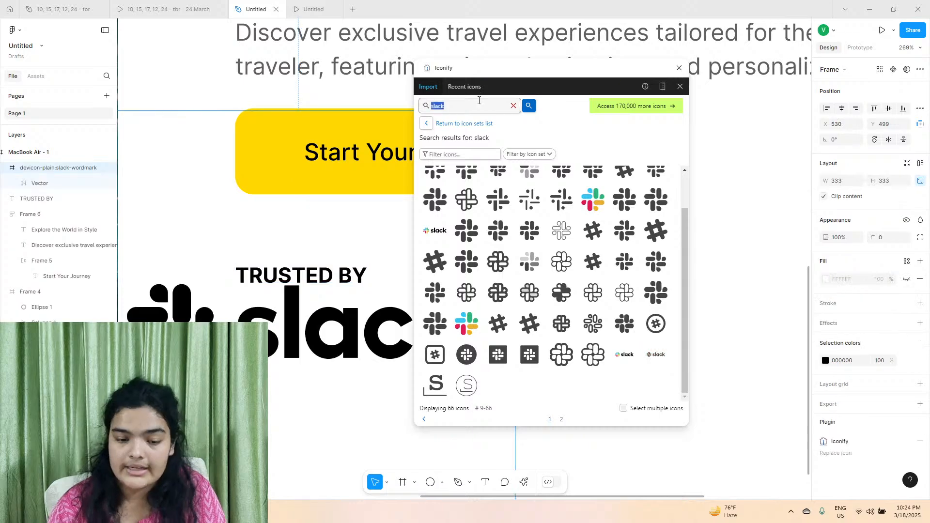
pyautogui.write('spotif')
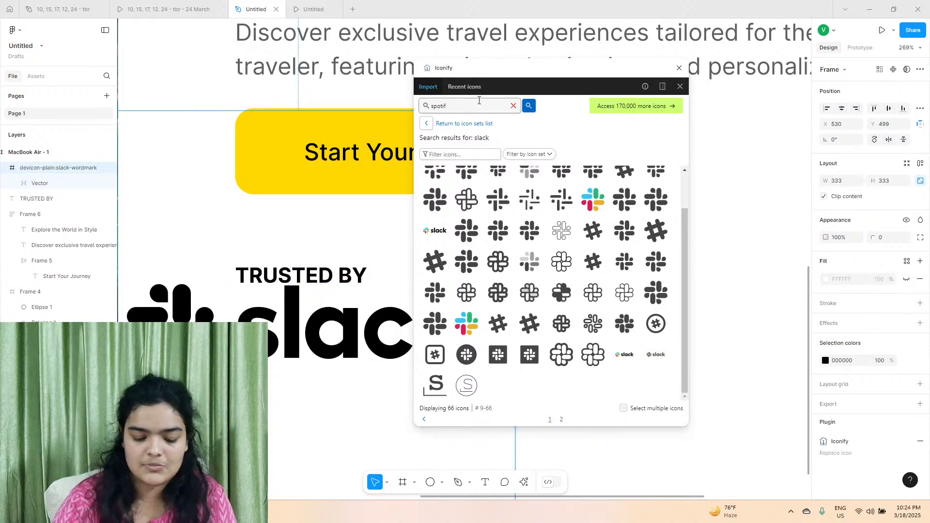
pyautogui.write('y')
pyautogui.press('Return')
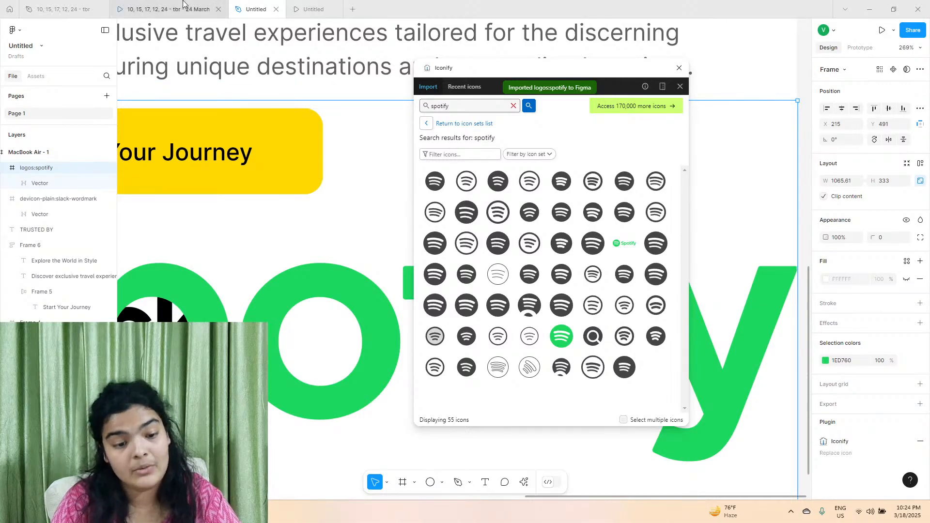
# Check the reference prototype for the next brand and search Iconify for dropbox logos.
pyautogui.click(169, 9)
pyautogui.click(256, 10)
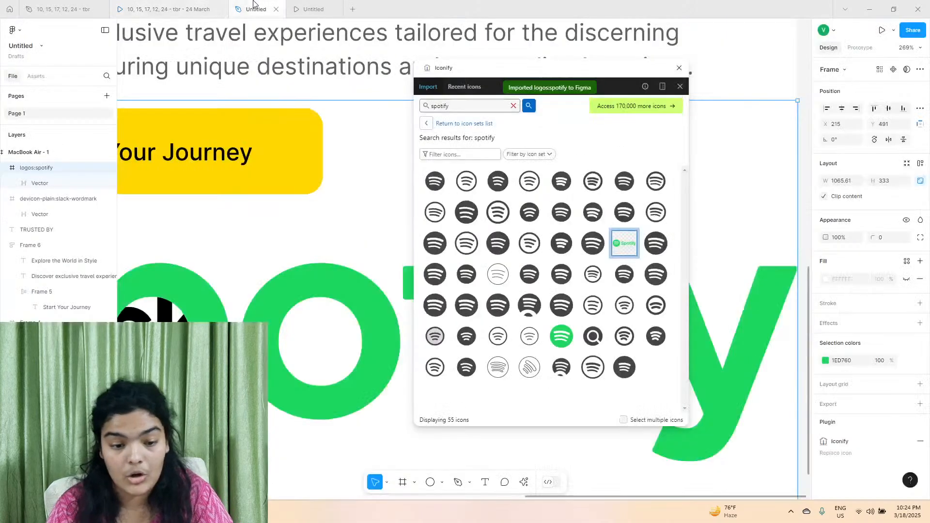
pyautogui.doubleClick(438, 107)
pyautogui.write('dr')
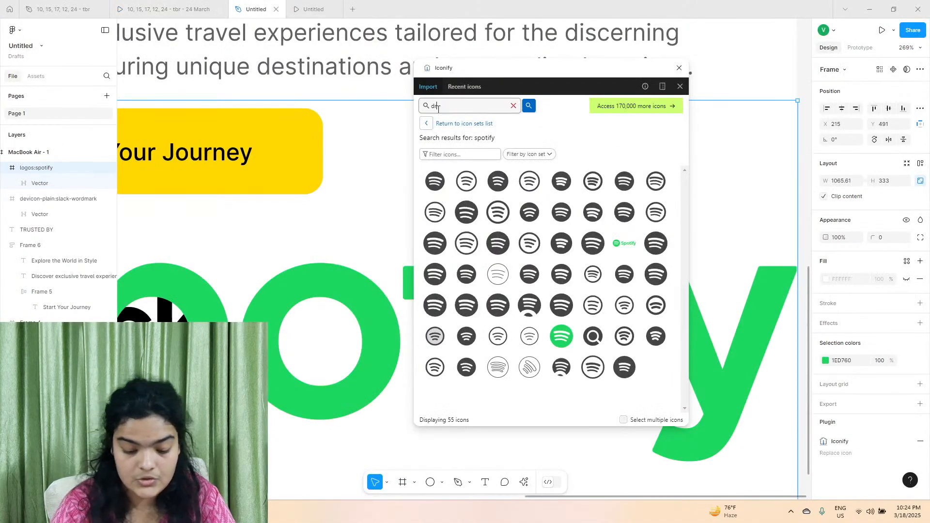
pyautogui.write('opbox')
pyautogui.press('Return')
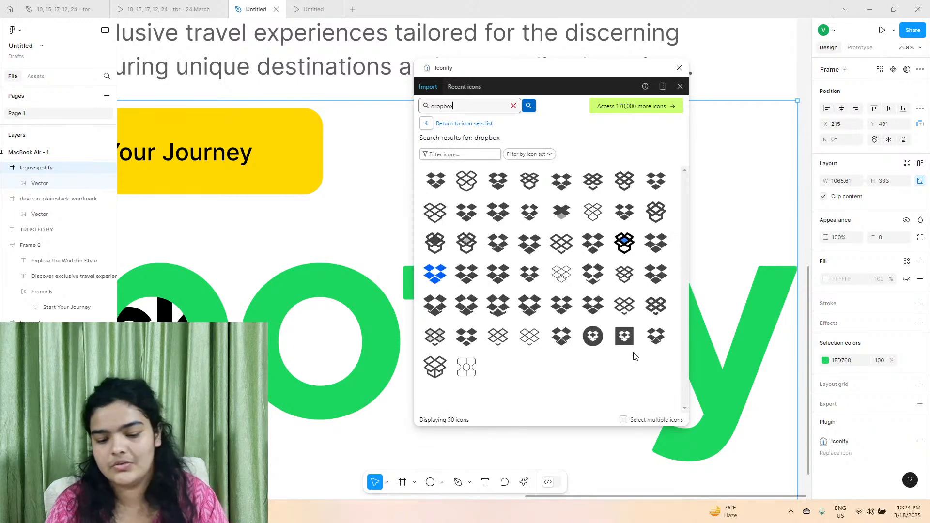
pyautogui.scroll(-4, 351, 319)
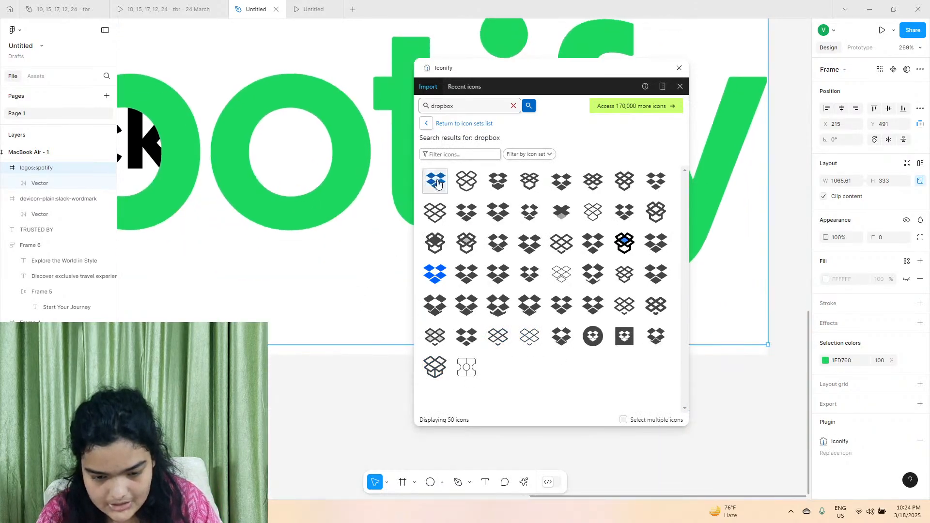
# Search Iconify for webflow, check the reference prototype, and import the black Webflow symbol and the blue Webflow wordmark.
pyautogui.doubleClick(454, 107)
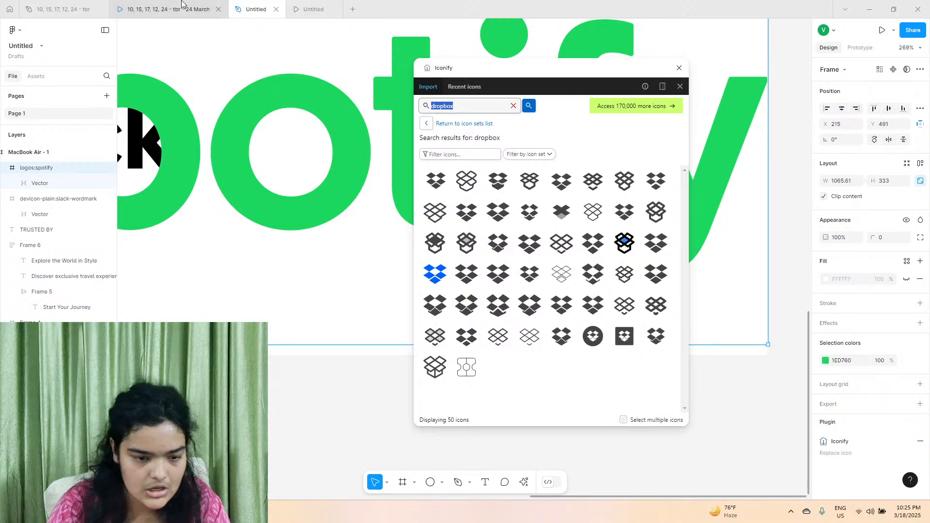
pyautogui.write('webs')
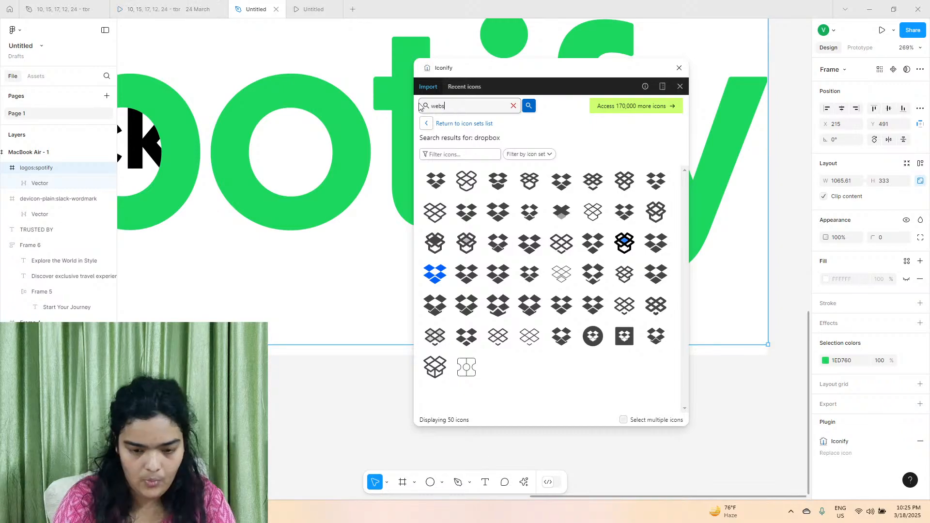
pyautogui.press('Return')
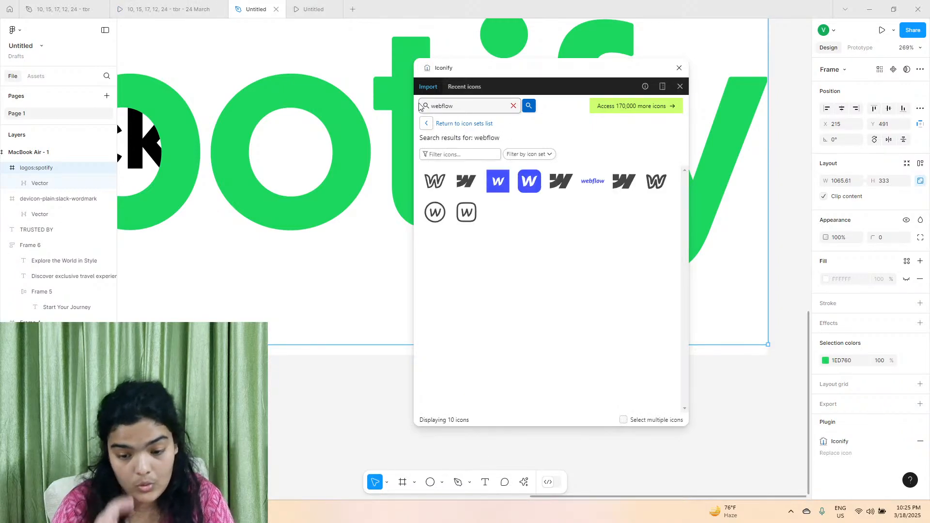
pyautogui.hscroll(3, 724, 216)
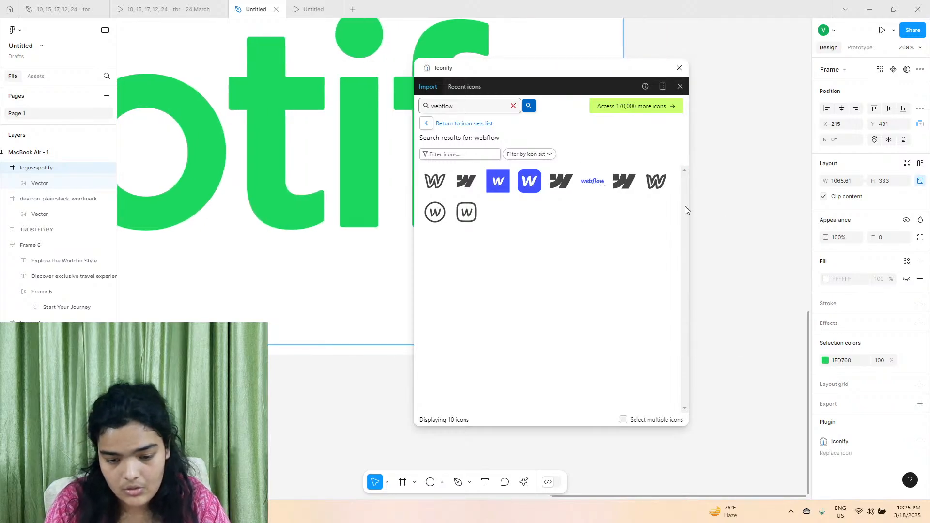
pyautogui.click(153, 3)
pyautogui.click(233, 4)
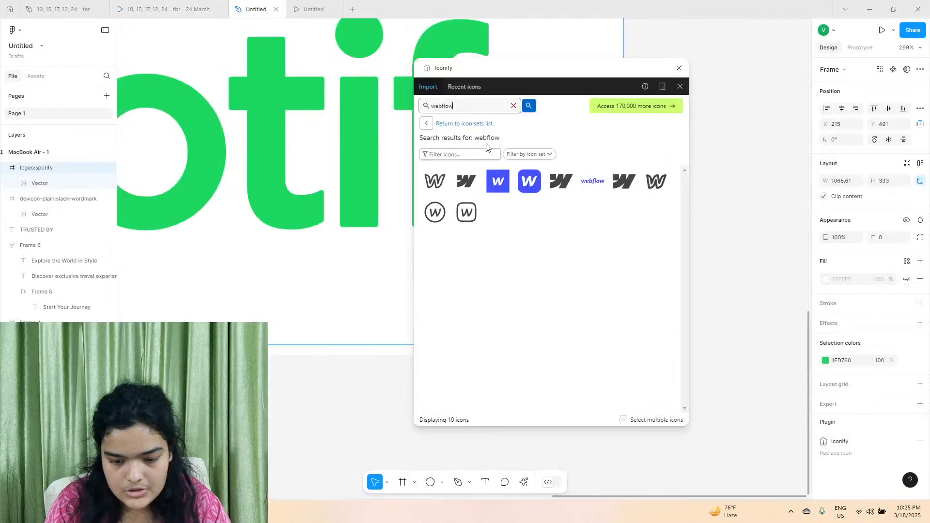
pyautogui.click(243, 8)
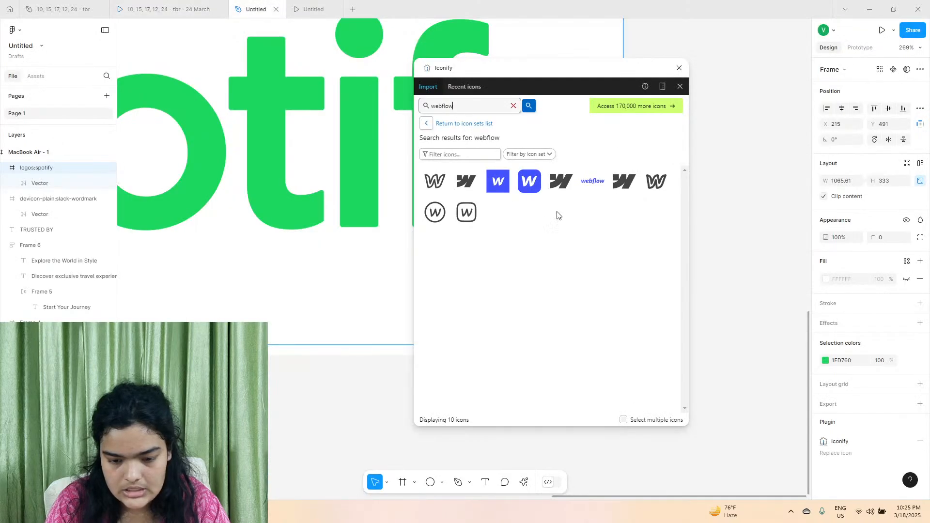
pyautogui.moveTo(560, 182); pyautogui.dragTo(756, 232)
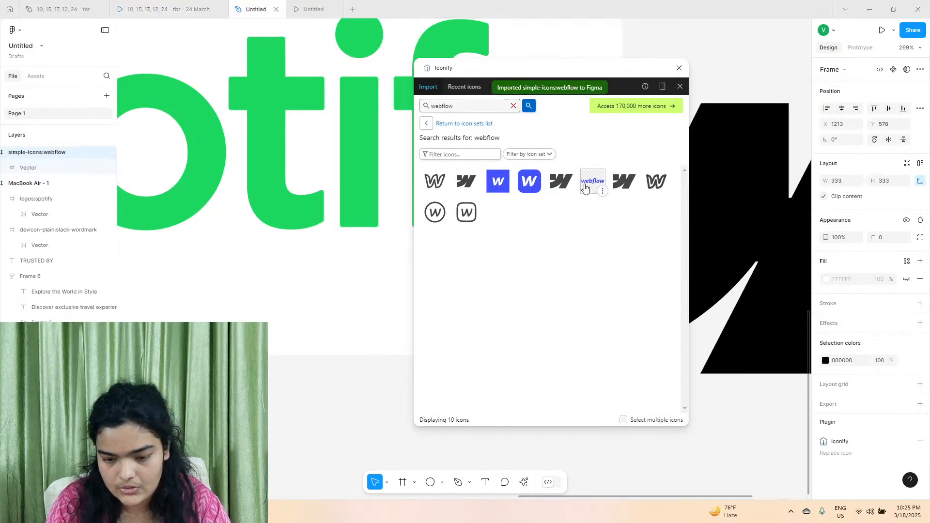
pyautogui.moveTo(593, 181); pyautogui.dragTo(704, 435)
# Search Iconify for microsoft, import the coloured Microsoft wordmark logo and close the plugin.
pyautogui.doubleClick(477, 104)
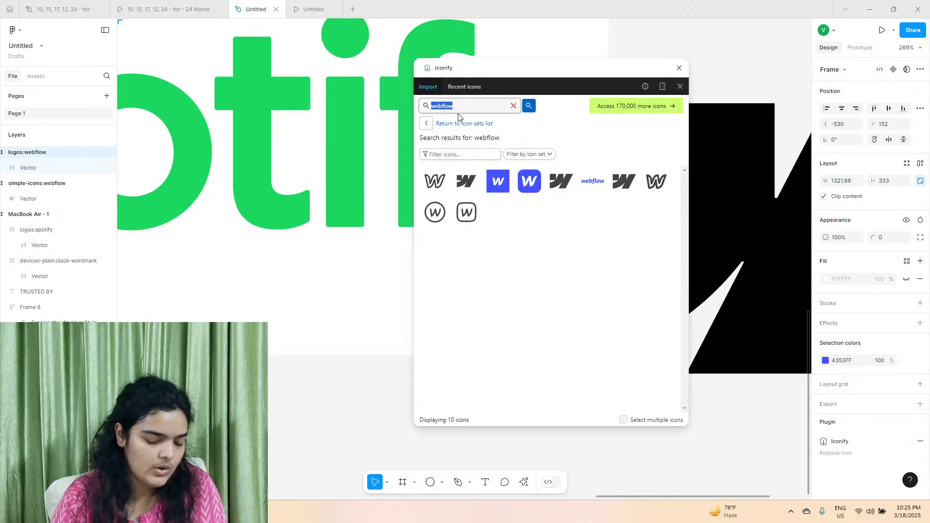
pyautogui.write('icro')
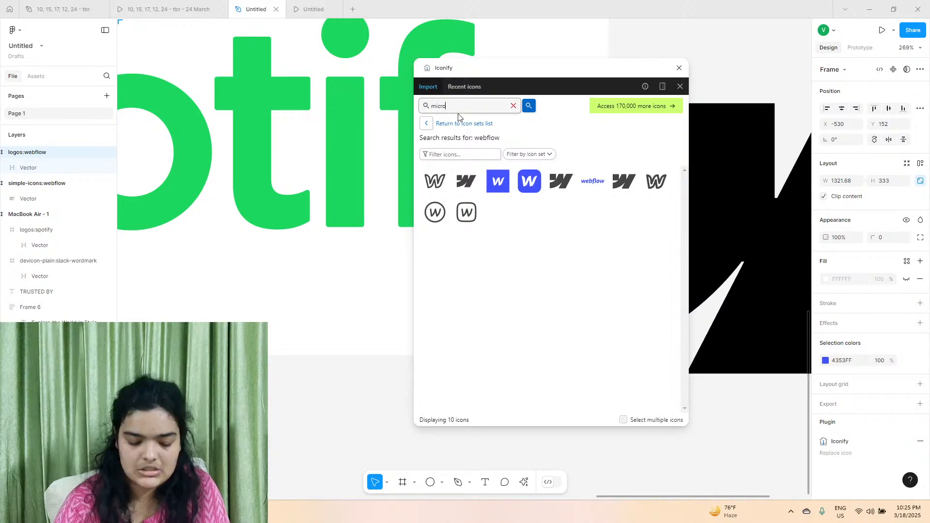
pyautogui.write('soft')
pyautogui.press('Return')
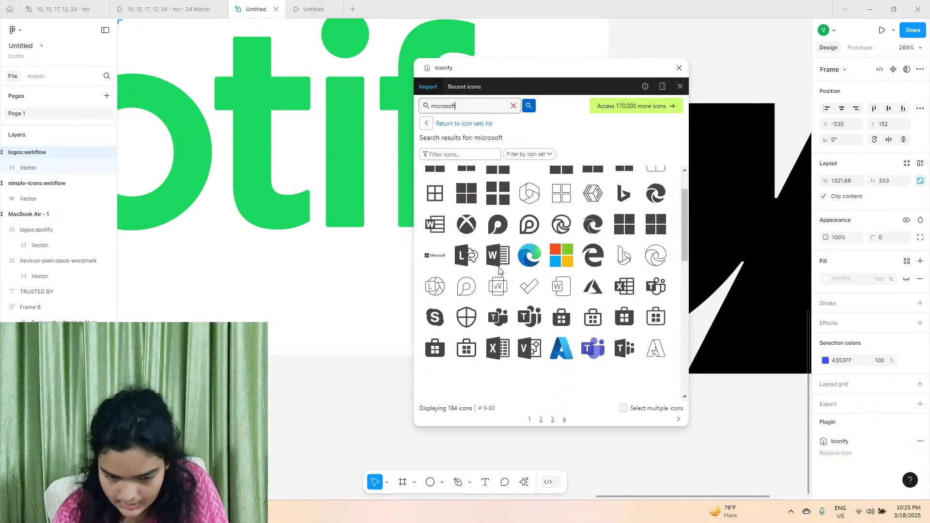
pyautogui.moveTo(530, 211); pyautogui.dragTo(328, 306)
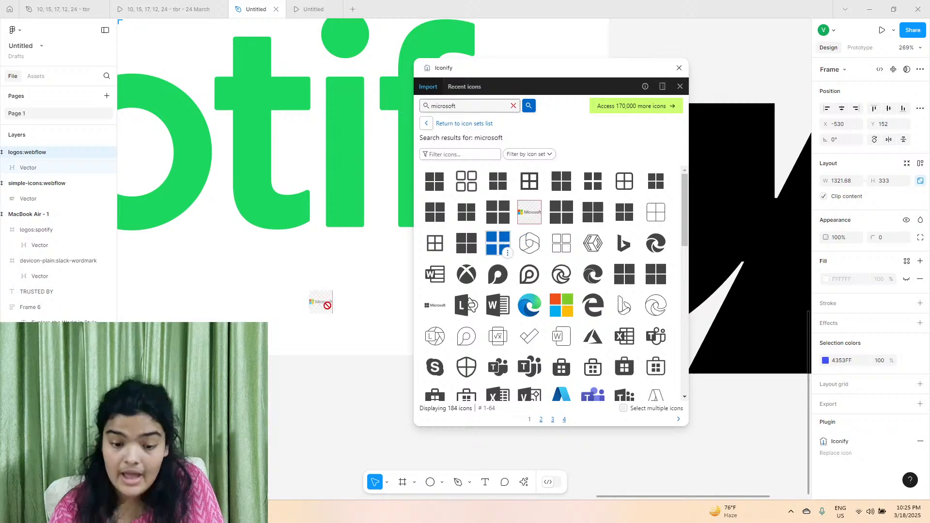
pyautogui.click(679, 69)
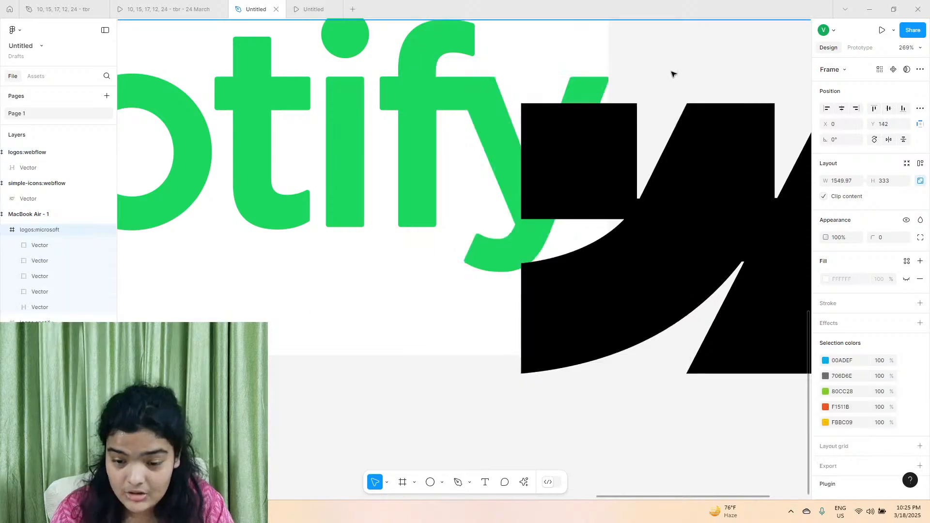
# Move the Microsoft logo out of the frame to the empty canvas below, at about X 415, Y 939, and widen the layer list slightly.
pyautogui.scroll(-5, 556, 135)
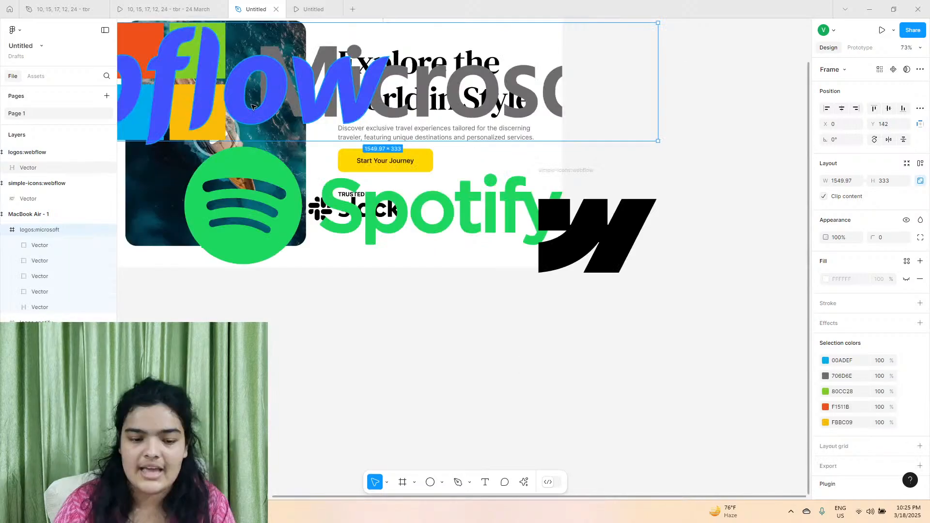
pyautogui.moveTo(252, 106); pyautogui.dragTo(399, 390)
pyautogui.press('Escape')
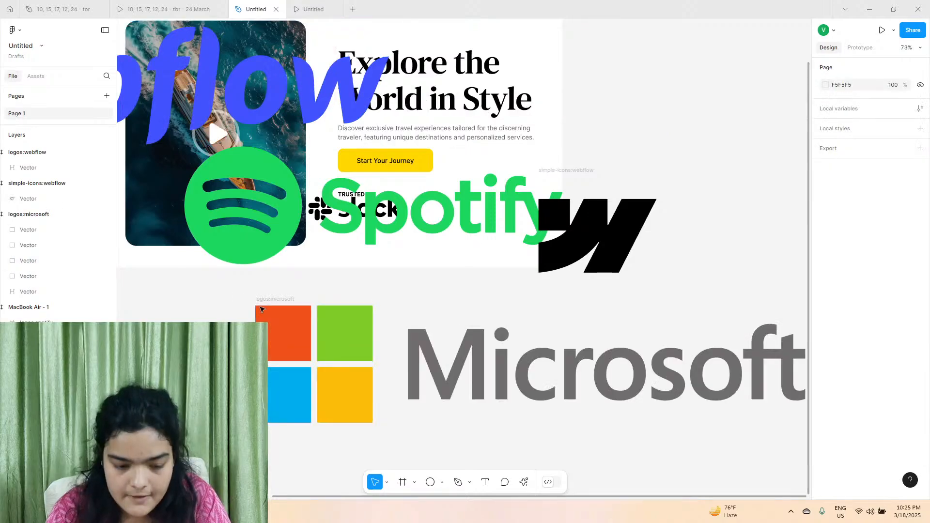
pyautogui.click(268, 305)
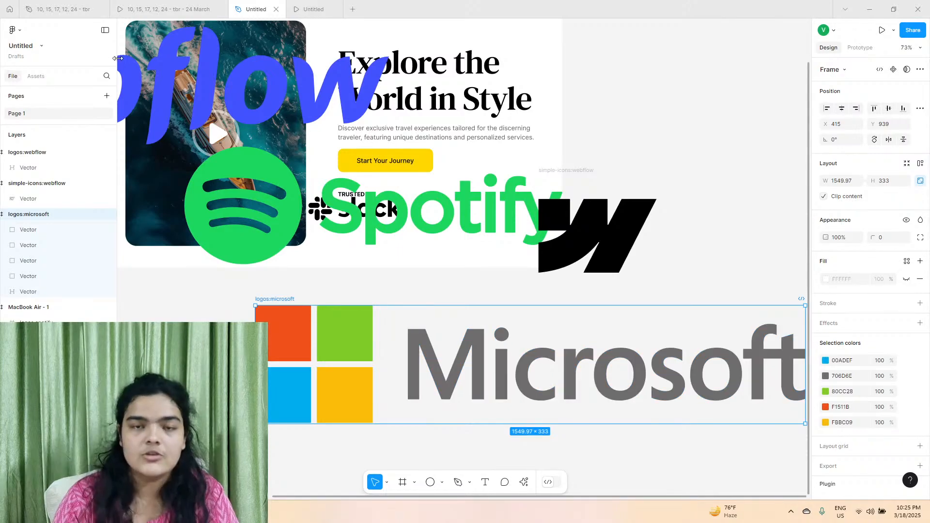
pyautogui.moveTo(116, 58); pyautogui.dragTo(136, 77)
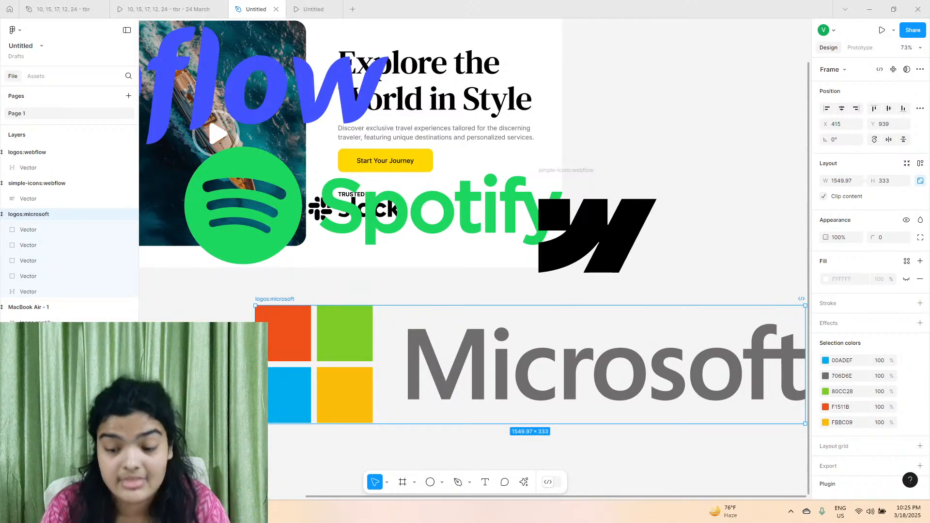
# Change all five colours of the Microsoft logo to black 000000 and scale the logo down to about 144 × 31.
pyautogui.click(826, 360)
pyautogui.moveTo(786, 354); pyautogui.dragTo(694, 373)
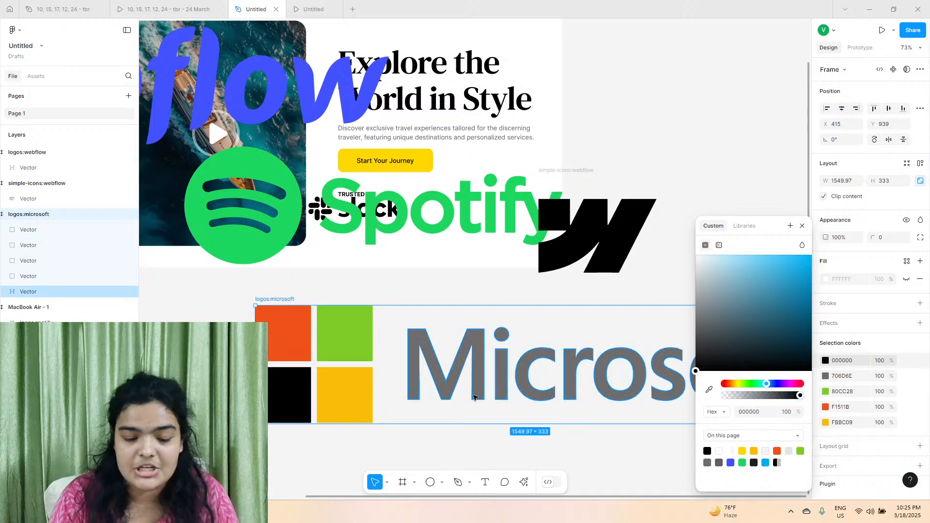
pyautogui.click(826, 376)
pyautogui.moveTo(784, 358); pyautogui.dragTo(694, 373)
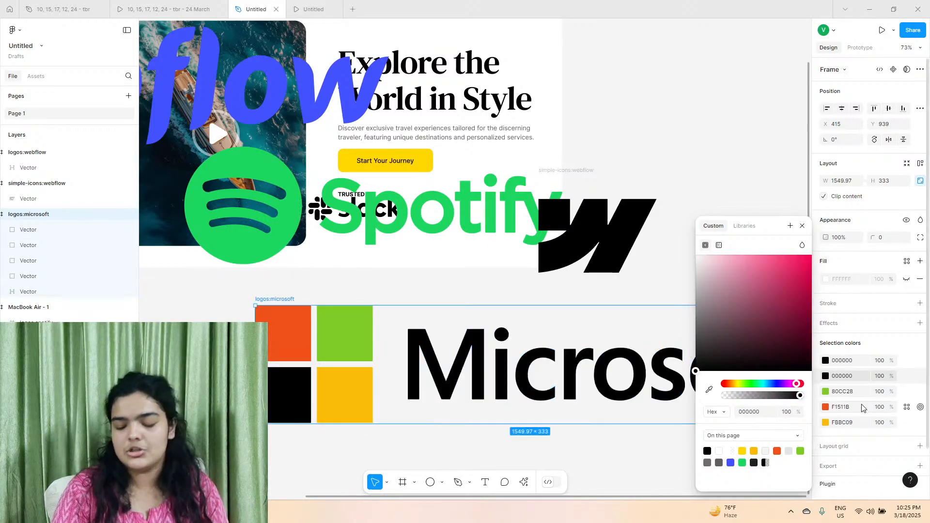
pyautogui.click(823, 392)
pyautogui.moveTo(709, 318); pyautogui.dragTo(695, 372)
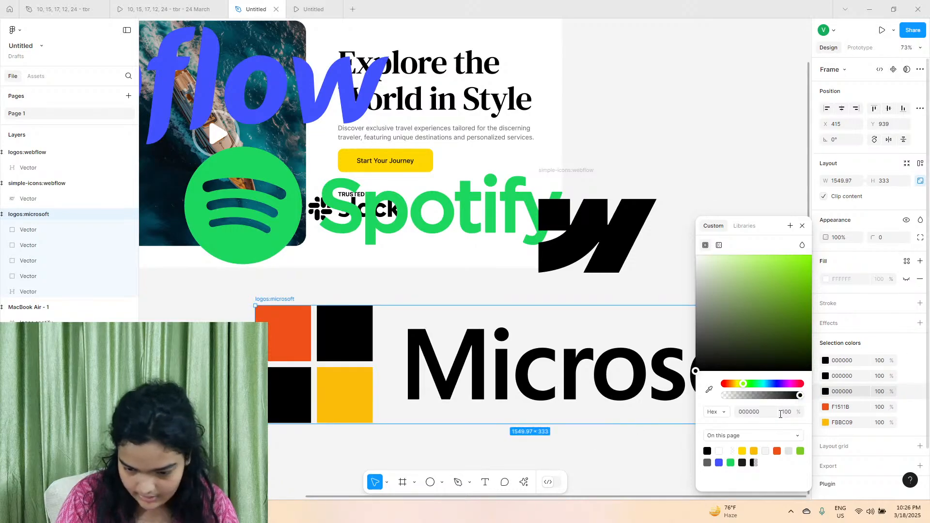
pyautogui.click(825, 407)
pyautogui.moveTo(804, 262); pyautogui.dragTo(629, 408)
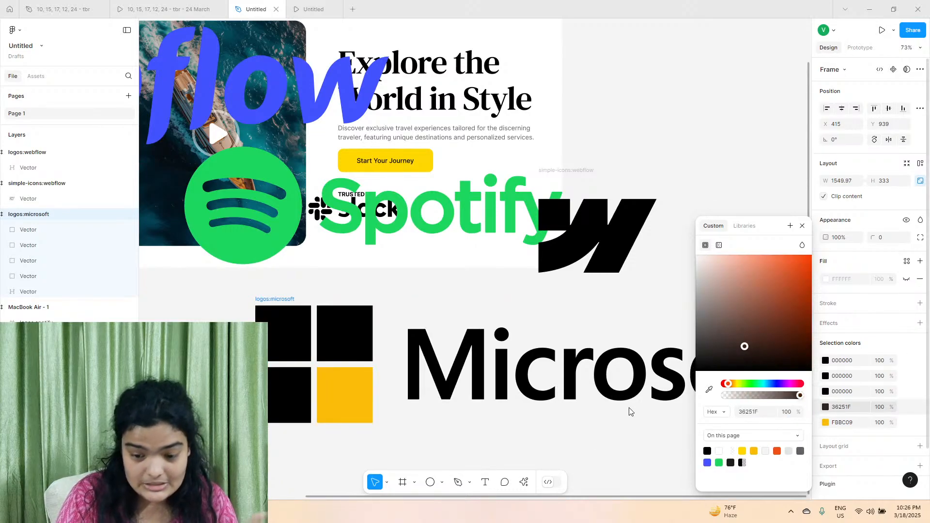
pyautogui.click(831, 420)
pyautogui.moveTo(772, 357); pyautogui.dragTo(607, 440)
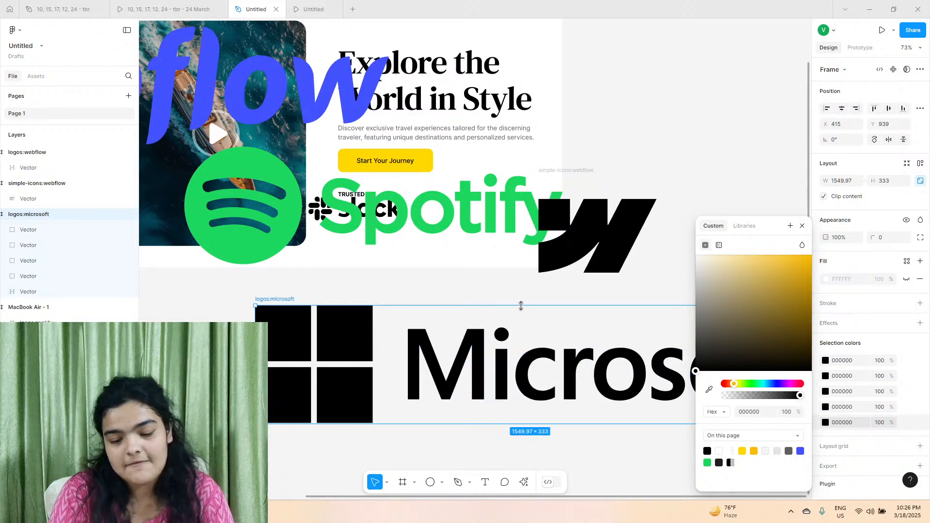
pyautogui.moveTo(520, 306); pyautogui.dragTo(519, 413)
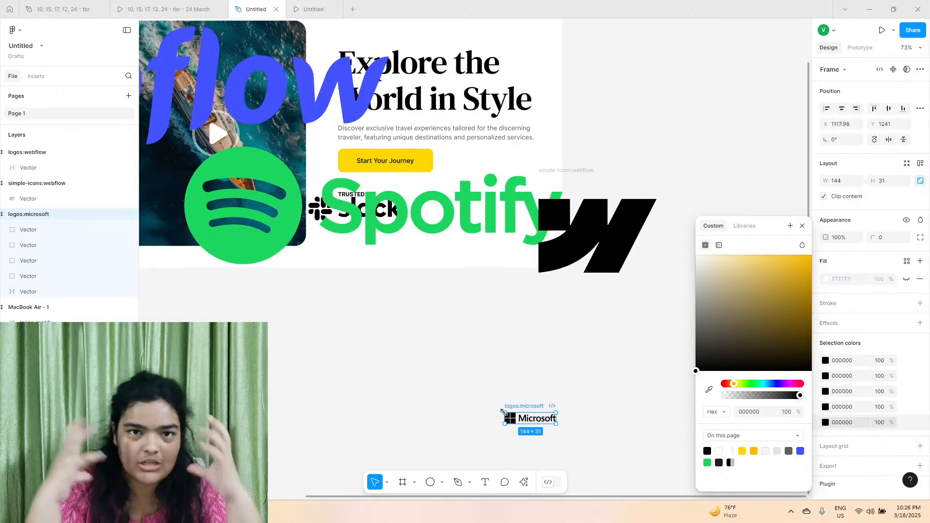
# Recolour the Spotify logo to black 000000 on the canvas below the page and scale it down to 58 × 18.
pyautogui.click(433, 209)
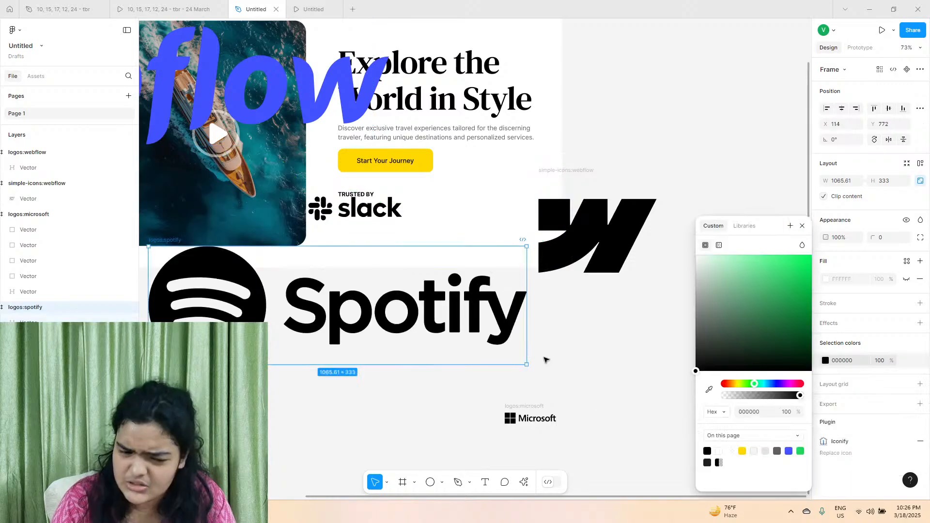
pyautogui.moveTo(401, 254); pyautogui.dragTo(407, 357)
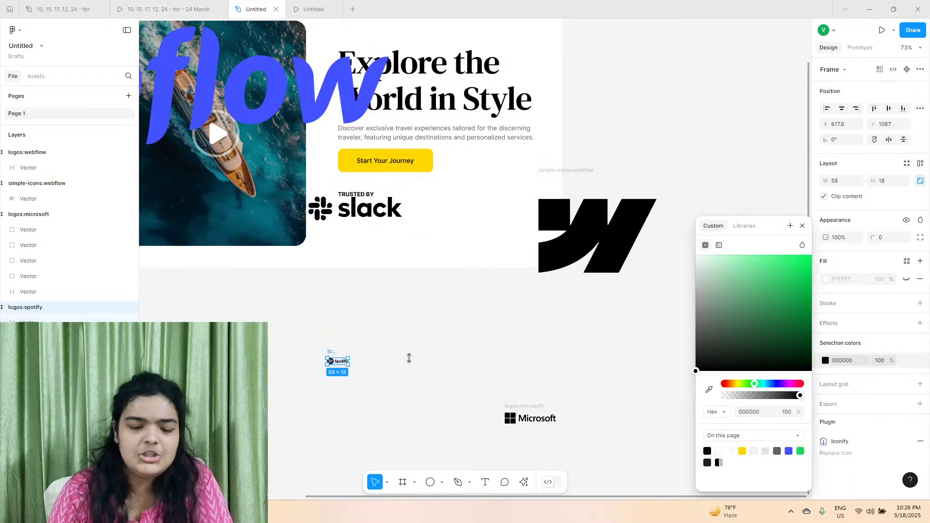
# Move the small Spotify and Microsoft logos together from the empty canvas into the landing page frame.
pyautogui.moveTo(269, 327); pyautogui.dragTo(587, 465)
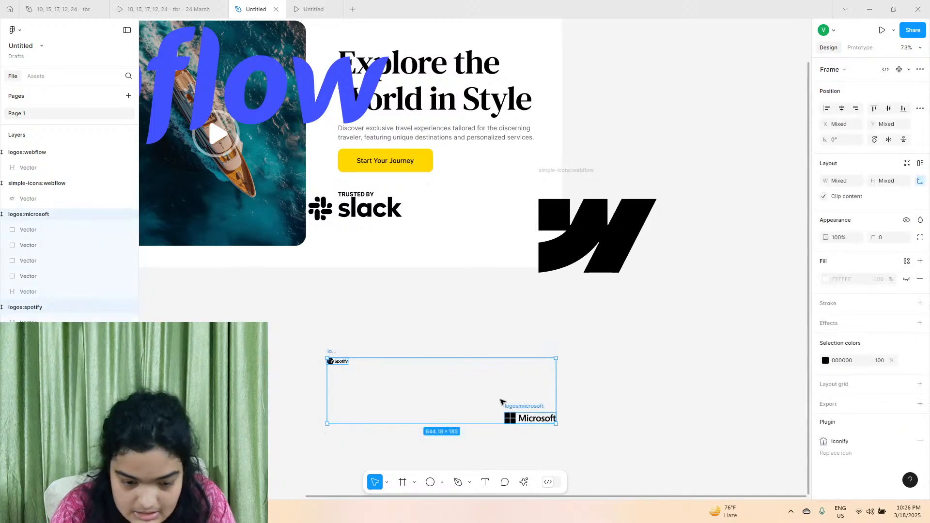
pyautogui.moveTo(504, 402); pyautogui.dragTo(487, 220)
# Pull the blue Webflow wordmark vector out of its frame and place it beside the black Webflow symbol at X 1616, Y 562.
pyautogui.click(596, 233)
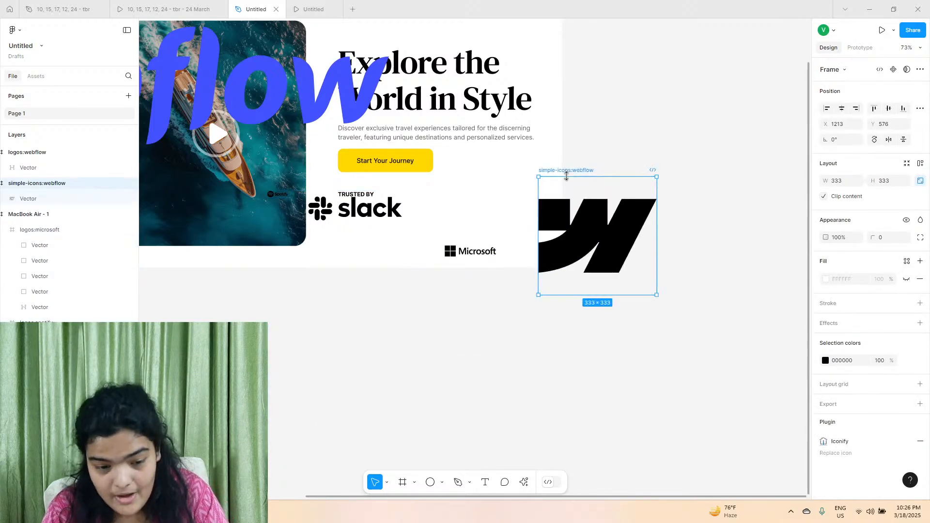
pyautogui.click(268, 105)
pyautogui.scroll(-5, 268, 104)
pyautogui.moveTo(268, 104); pyautogui.dragTo(705, 184)
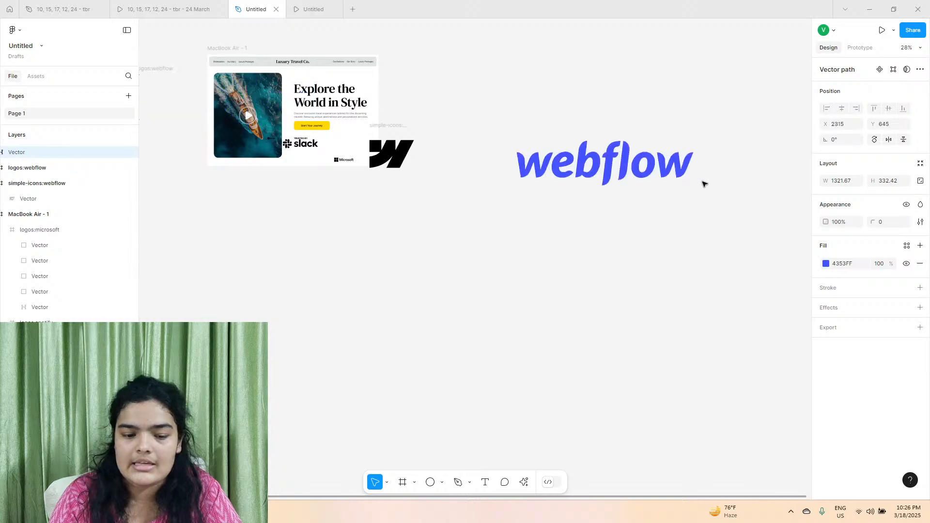
pyautogui.moveTo(616, 162); pyautogui.dragTo(523, 151)
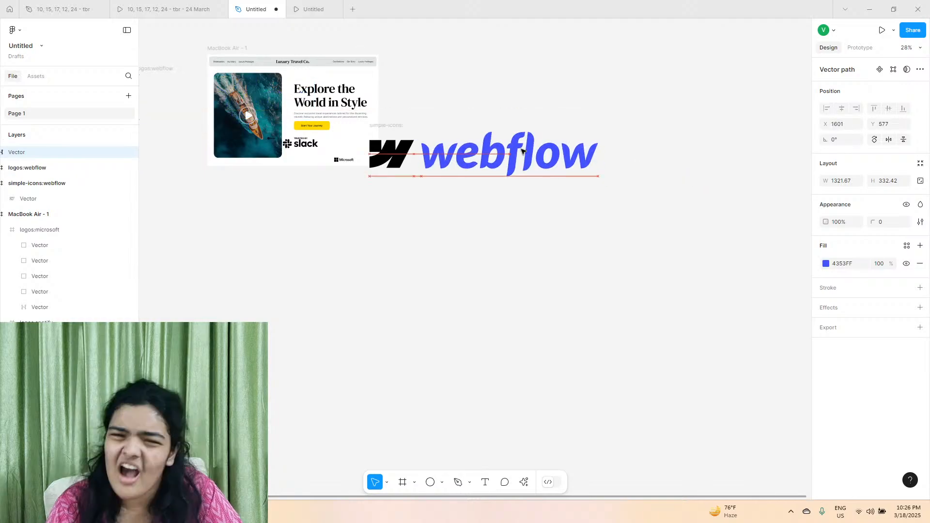
pyautogui.scroll(3, 522, 152)
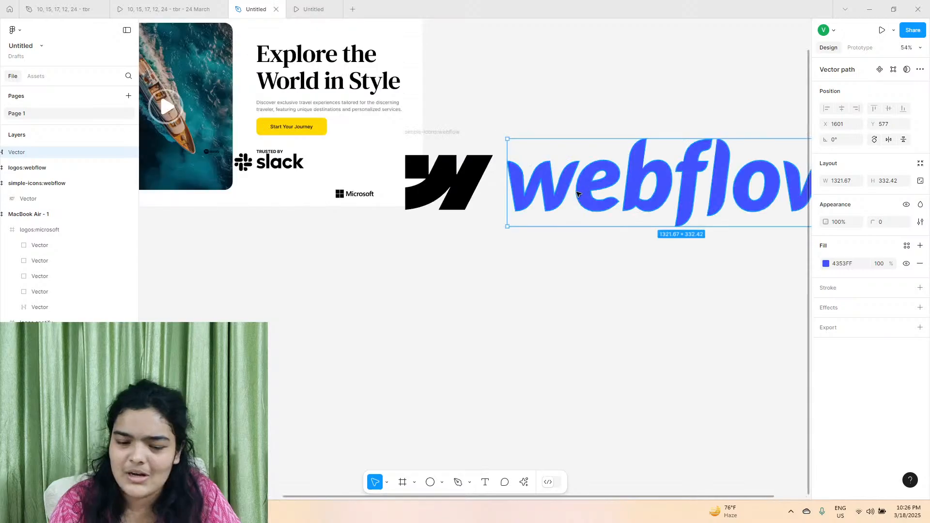
pyautogui.moveTo(581, 202)
pyautogui.mouseDown()
pyautogui.moveTo(576, 192)
pyautogui.moveTo(585, 198)
pyautogui.mouseUp()
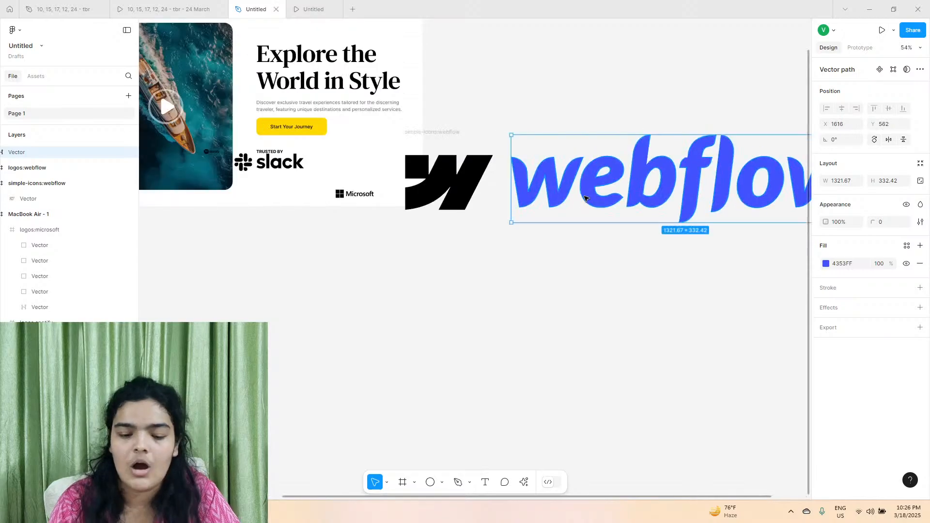
# Move the Webflow symbol and wordmark out as groups to the empty canvas below and delete the symbol's leftover icon frame.
pyautogui.moveTo(467, 97); pyautogui.dragTo(640, 224)
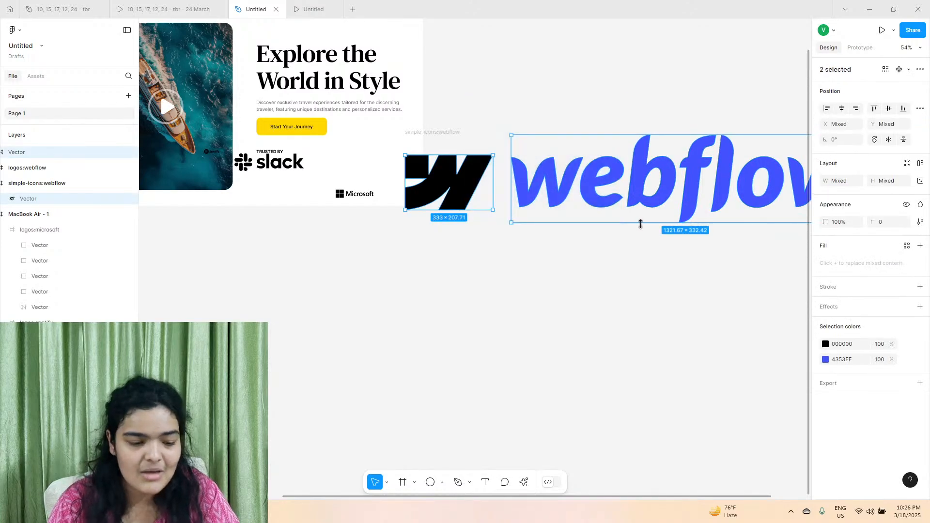
pyautogui.hotkey('ctrl', 'g')
pyautogui.moveTo(640, 190); pyautogui.dragTo(445, 392)
pyautogui.click(452, 150)
pyautogui.press('Delete')
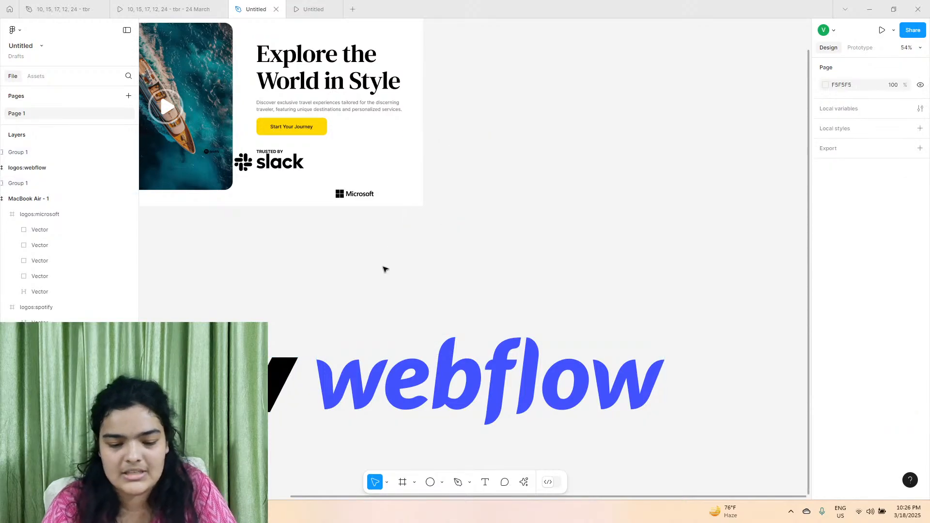
# Group the Webflow symbol with its wordmark and wrap the group in a frame.
pyautogui.moveTo(264, 328); pyautogui.dragTo(375, 432)
pyautogui.rightClick(381, 409)
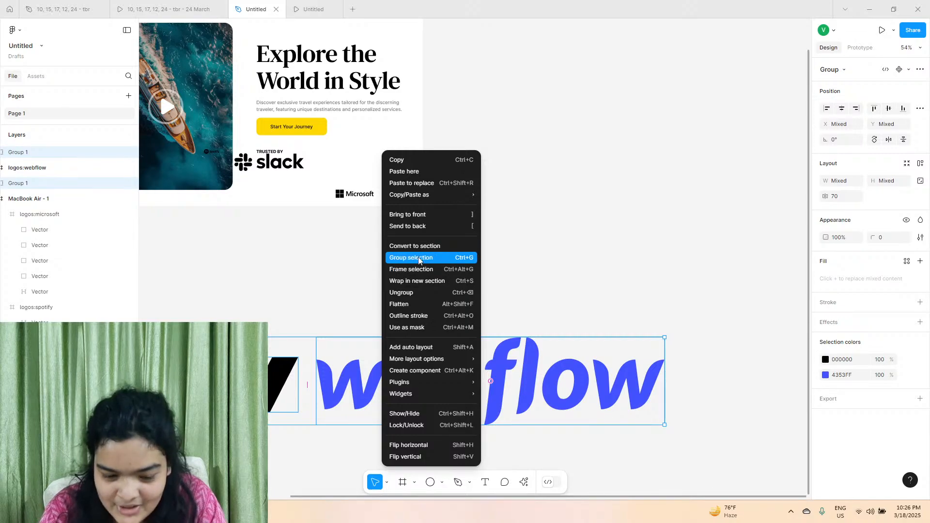
pyautogui.click(411, 258)
pyautogui.rightClick(386, 367)
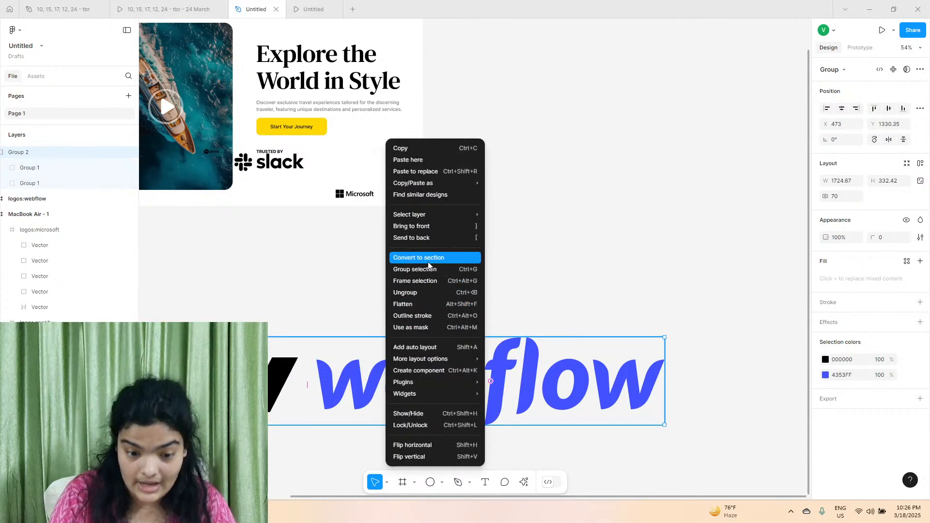
# Change the blue of the framed Webflow logo to 000000 and scale the logo down to 248 × 48.
pyautogui.click(825, 369)
pyautogui.moveTo(771, 334); pyautogui.dragTo(577, 420)
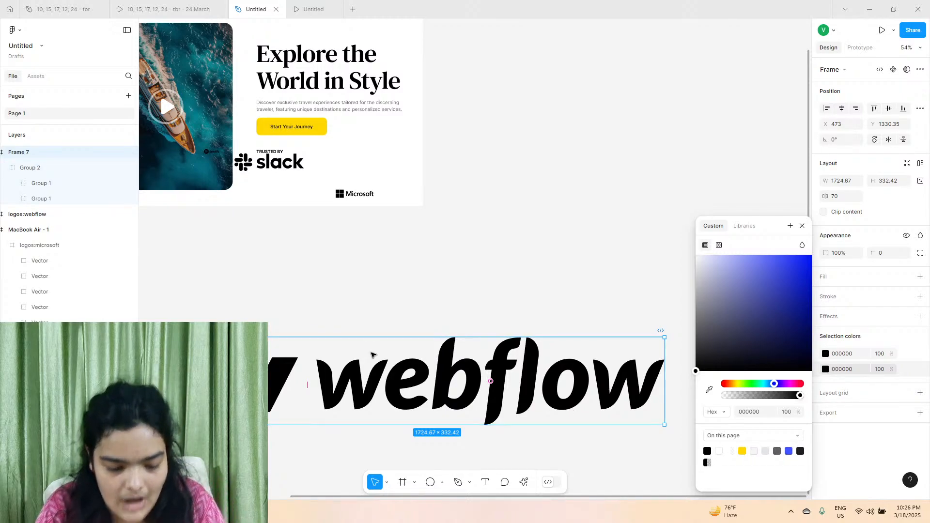
pyautogui.click(352, 323)
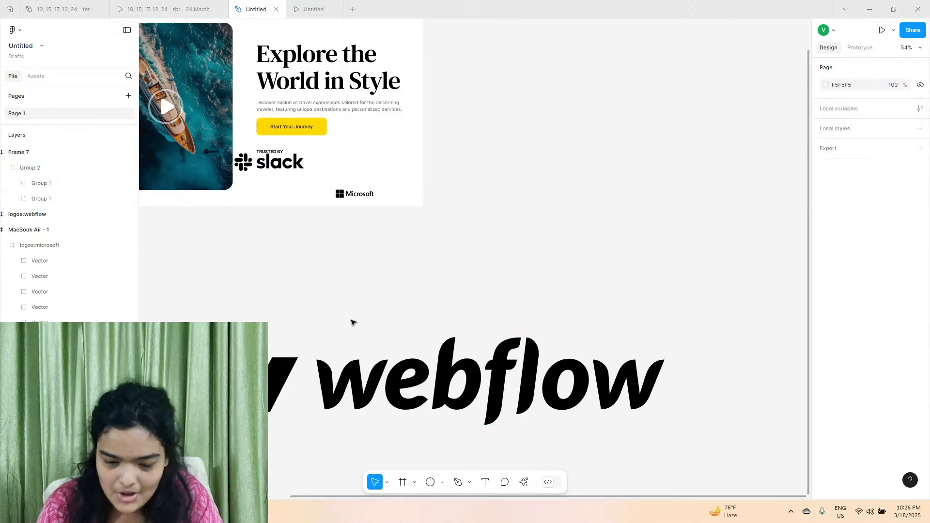
pyautogui.click(332, 350)
pyautogui.moveTo(332, 338); pyautogui.dragTo(339, 413)
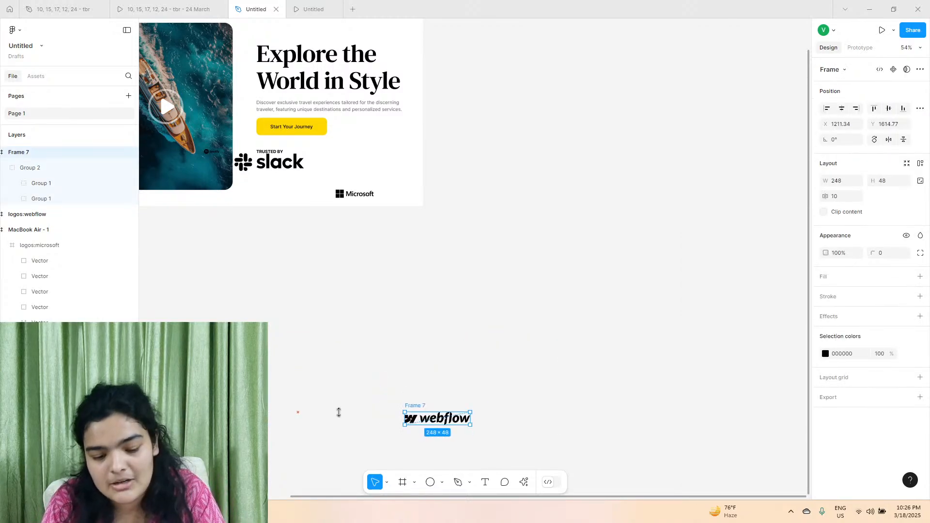
pyautogui.moveTo(385, 303)
pyautogui.mouseDown()
pyautogui.moveTo(326, 127)
pyautogui.moveTo(380, 291)
pyautogui.mouseUp()
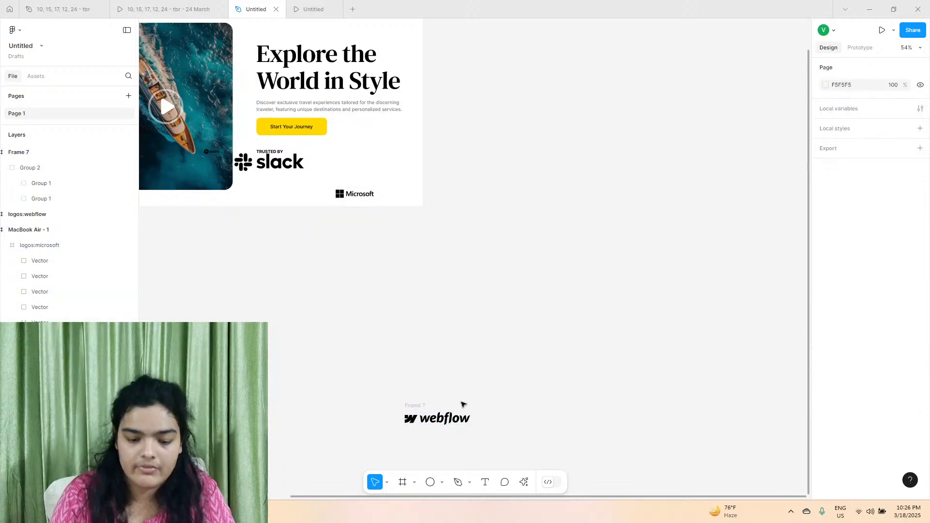
# Place the Webflow logo at X 949, Y 637, the Slack logo at X 623, Y 536 and the Spotify logo at X 985, Y 703.
pyautogui.moveTo(422, 419); pyautogui.dragTo(353, 162)
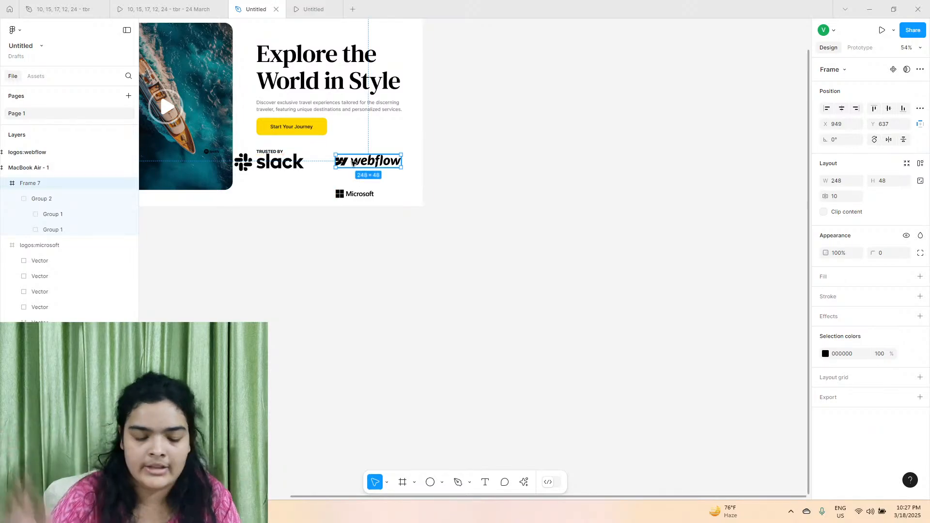
pyautogui.scroll(5, 353, 161)
pyautogui.hscroll(-3, 312, 164)
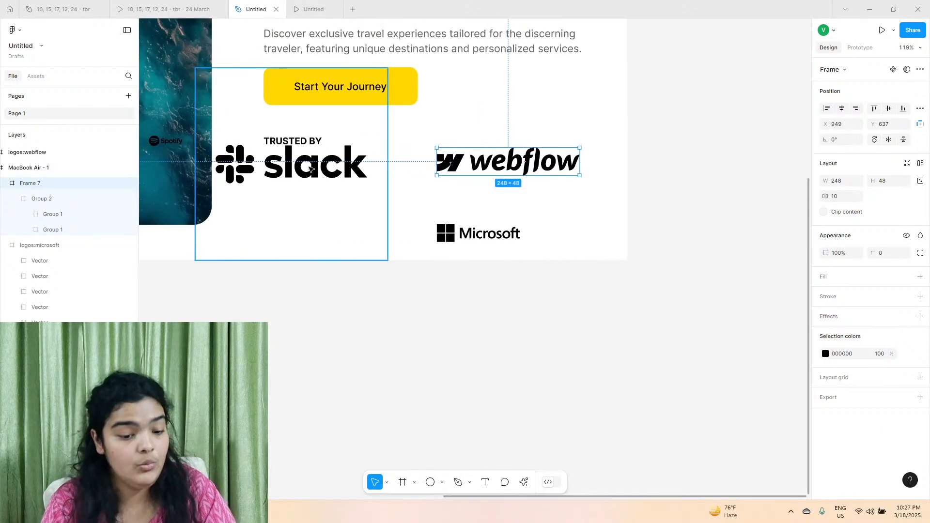
pyautogui.click(264, 185)
pyautogui.moveTo(264, 186); pyautogui.dragTo(318, 206)
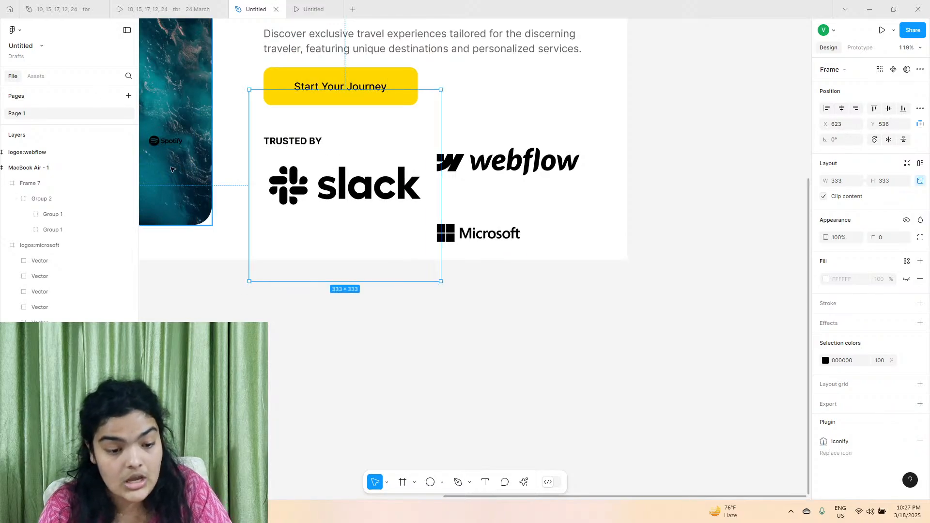
pyautogui.moveTo(170, 153); pyautogui.dragTo(484, 192)
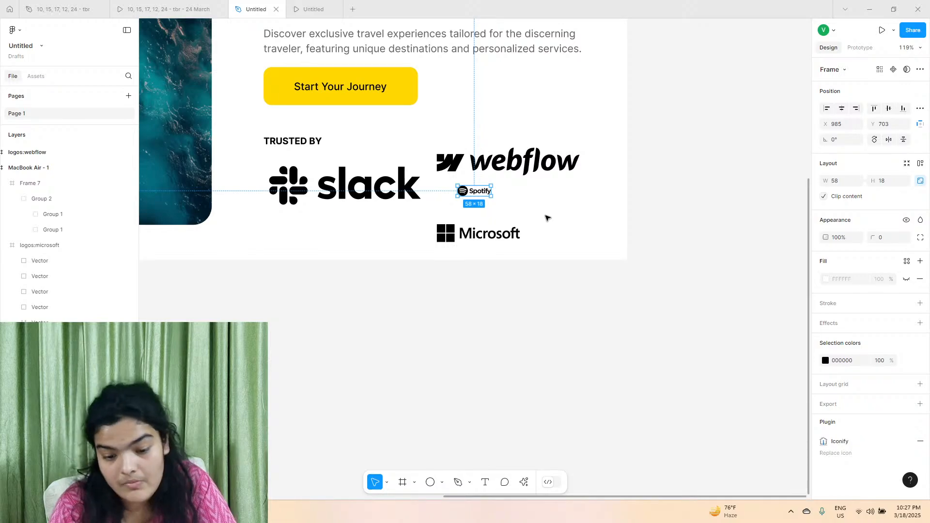
# Scale the four logos down together so the Slack frame is 126 × 126, and move Slack under TRUSTED BY at X 638, Y 620.
pyautogui.moveTo(557, 225); pyautogui.dragTo(405, 169)
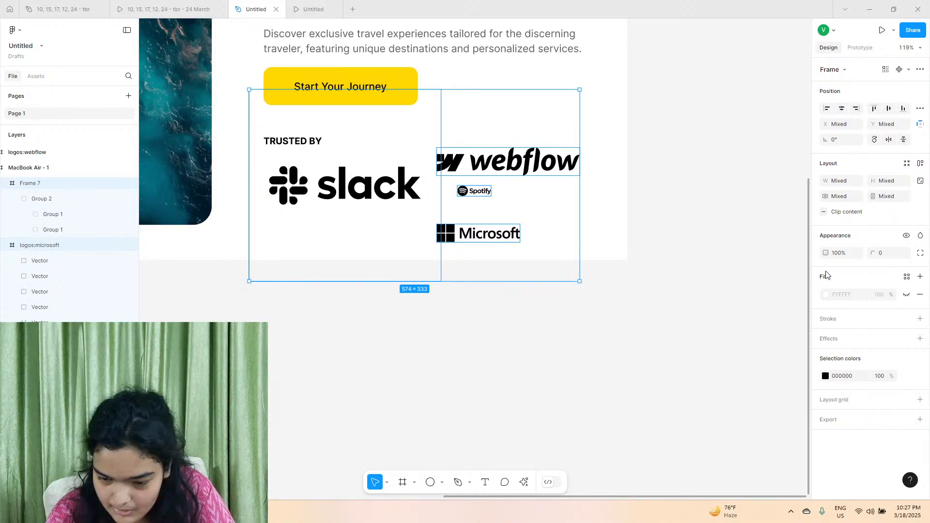
pyautogui.moveTo(578, 90); pyautogui.dragTo(487, 203)
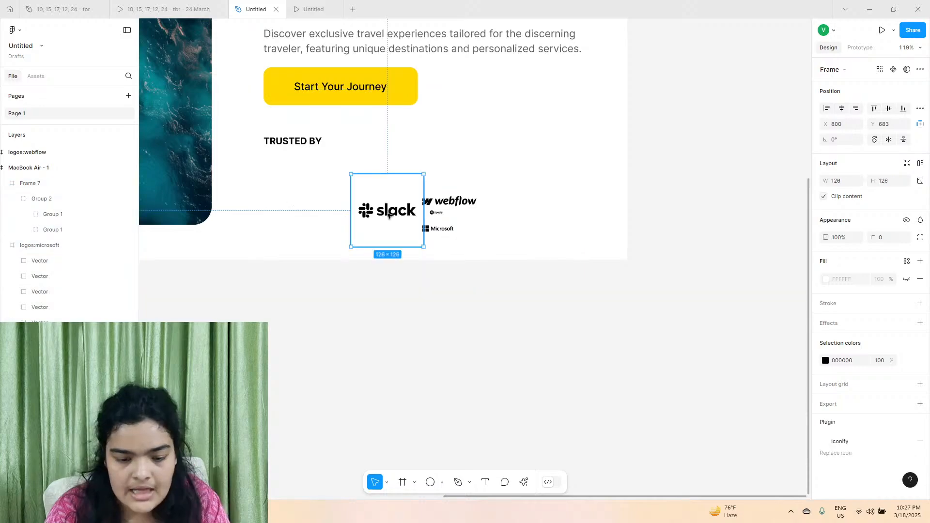
pyautogui.scroll(4, 388, 215)
pyautogui.moveTo(389, 218); pyautogui.dragTo(315, 195)
pyautogui.scroll(2, 333, 103)
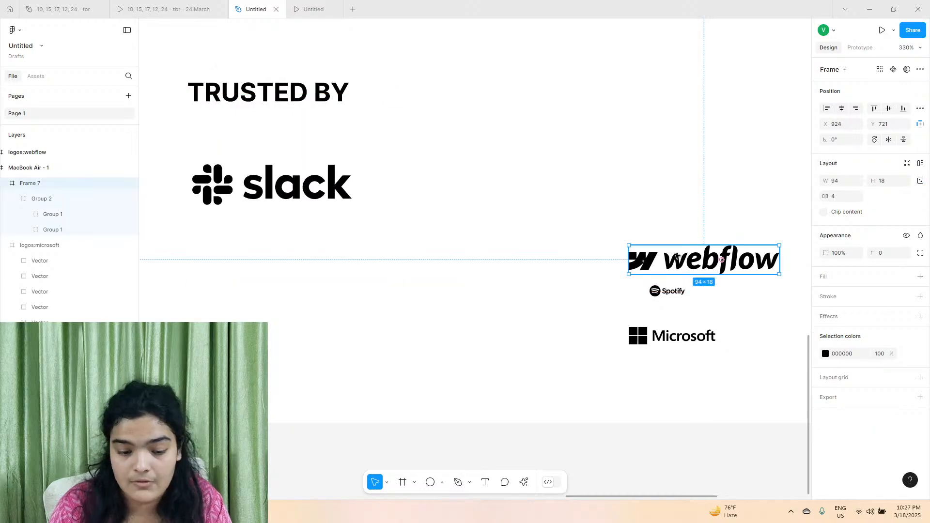
# Move the Webflow logo beside Slack at X 805, Y 670 and enlarge it to 130 × 25.
pyautogui.moveTo(677, 254); pyautogui.dragTo(502, 162)
pyautogui.press('Escape')
pyautogui.click(492, 176)
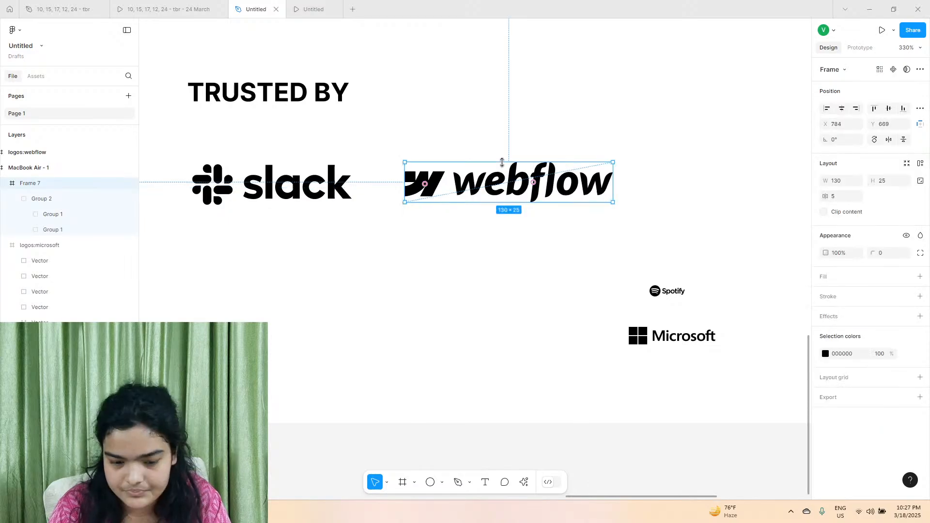
pyautogui.hscroll(3, 515, 266)
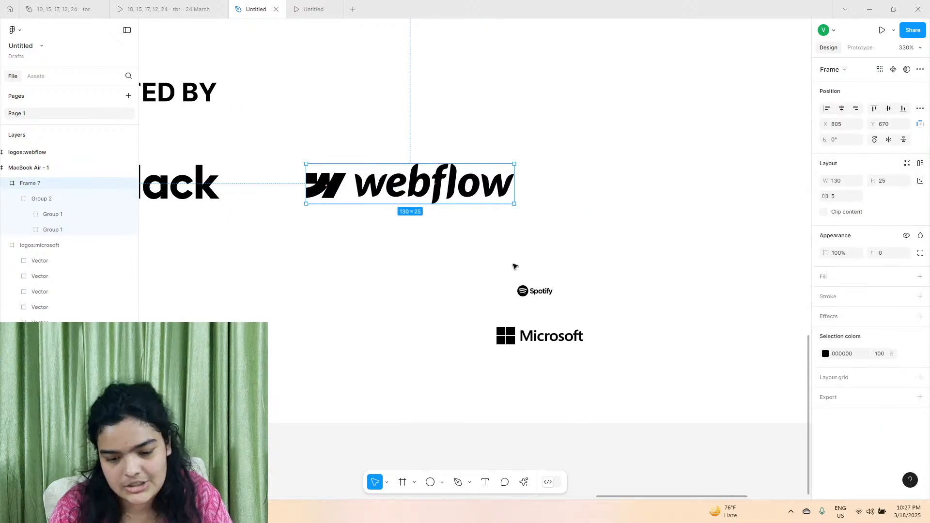
# Move the Spotify logo beside Webflow at X 978, Y 665 and enlarge it to 98 × 30.
pyautogui.moveTo(530, 290); pyautogui.dragTo(633, 133)
pyautogui.hscroll(1, 618, 181)
pyautogui.moveTo(602, 171); pyautogui.dragTo(603, 191)
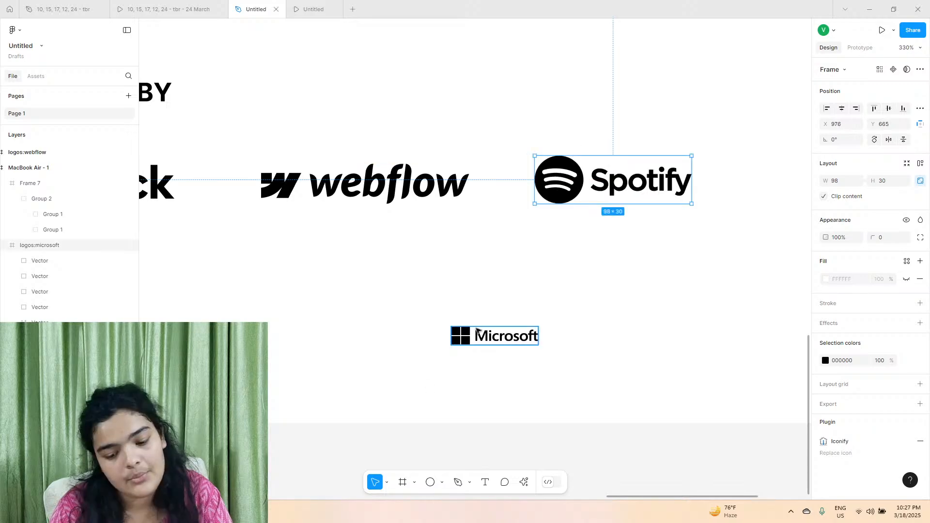
# Move the Microsoft logo to the end of the logo row at X 1104, Y 665 and scale it to 128 × 27.
pyautogui.click(486, 323)
pyautogui.hscroll(2, 480, 201)
pyautogui.moveTo(478, 343); pyautogui.dragTo(460, 182)
pyautogui.moveTo(462, 183); pyautogui.dragTo(459, 178)
pyautogui.moveTo(482, 196); pyautogui.dragTo(457, 172)
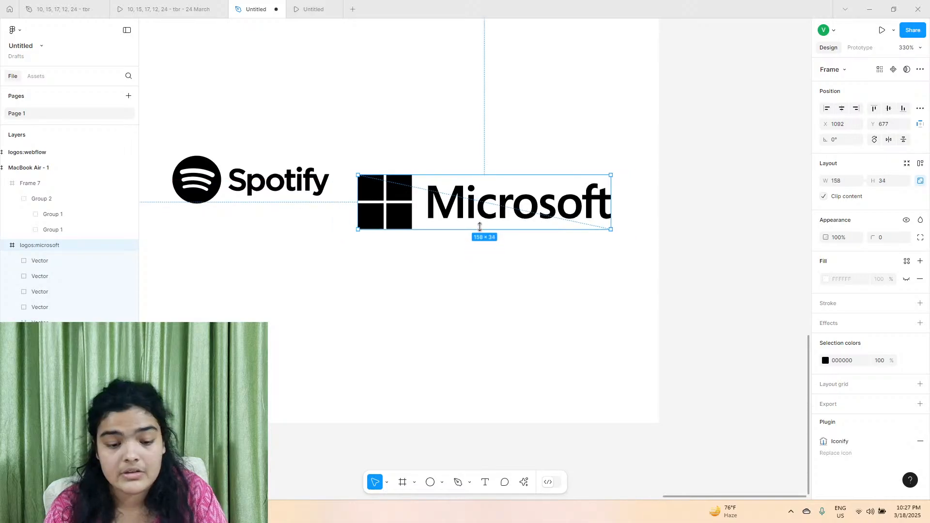
pyautogui.keyDown('ctrl'); pyautogui.scroll(-5, 457, 172); pyautogui.keyUp('ctrl')
pyautogui.hscroll(-3, 457, 172)
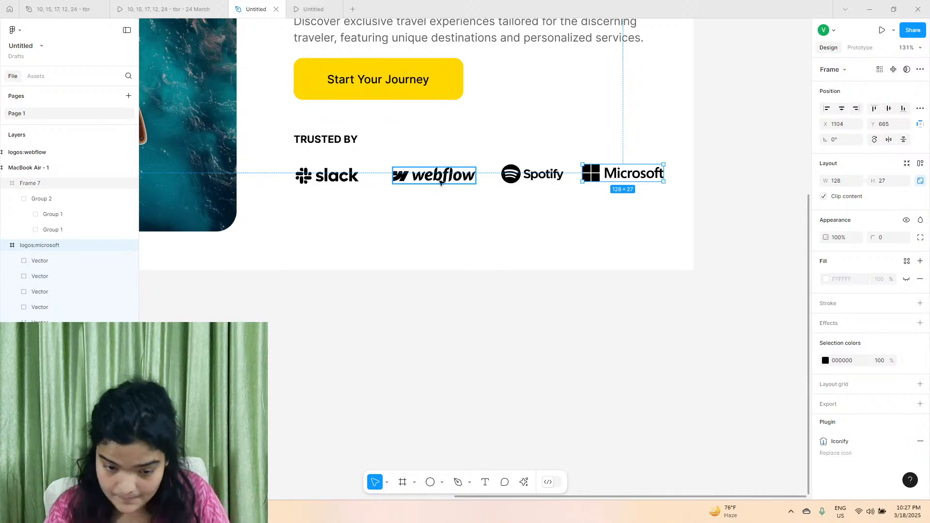
# Tighten the logo row by shifting Webflow and Spotify towards Slack and moving Microsoft to X 1079, Y 661.
pyautogui.click(339, 177)
pyautogui.scroll(5, 342, 179)
pyautogui.moveTo(492, 169); pyautogui.dragTo(467, 170)
pyautogui.moveTo(744, 166); pyautogui.dragTo(694, 158)
pyautogui.click(350, 164)
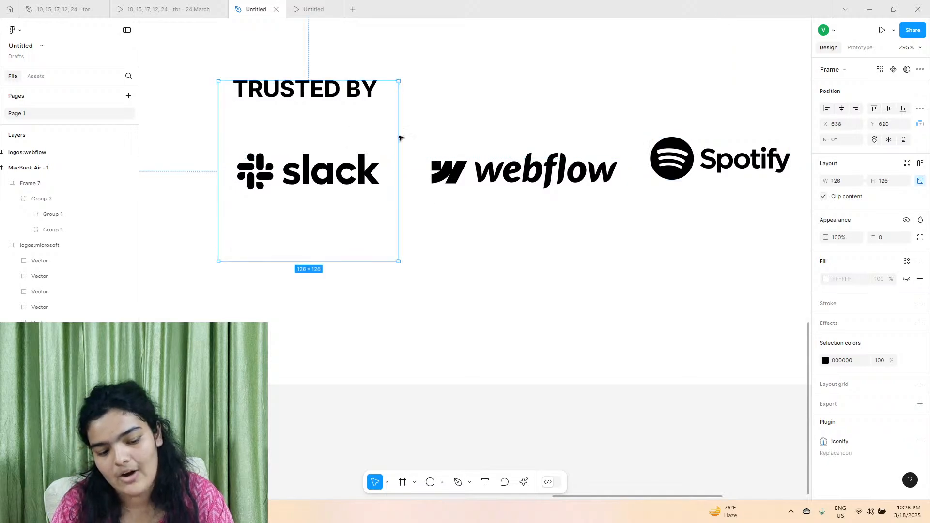
pyautogui.hscroll(3, 401, 137)
pyautogui.click(436, 177)
pyautogui.click(542, 174)
pyautogui.moveTo(542, 174); pyautogui.dragTo(548, 180)
pyautogui.hscroll(2, 604, 183)
pyautogui.click(686, 176)
pyautogui.moveTo(686, 176); pyautogui.dragTo(650, 177)
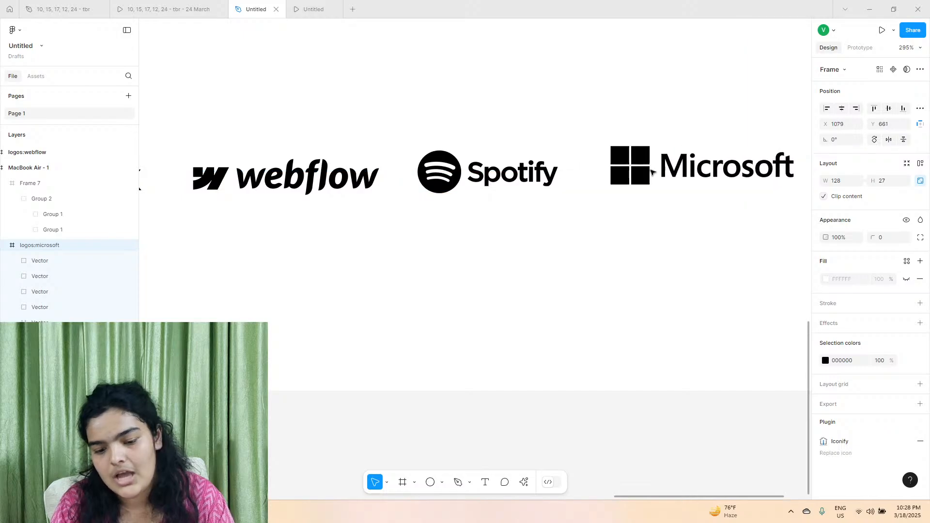
# Convert the Slack logo's oversized frame to a group and back to a frame so it fits the artwork.
pyautogui.hscroll(-5, 650, 177)
pyautogui.click(341, 228)
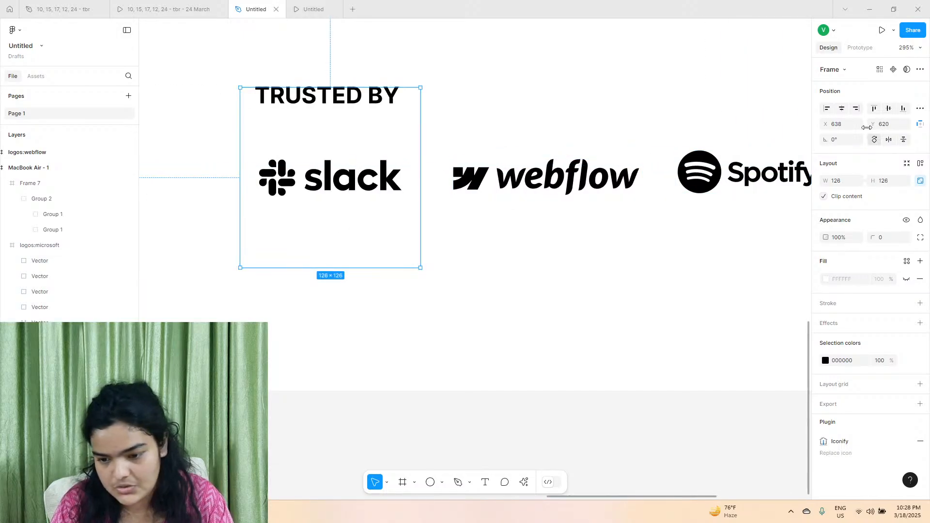
pyautogui.click(839, 72)
pyautogui.click(842, 79)
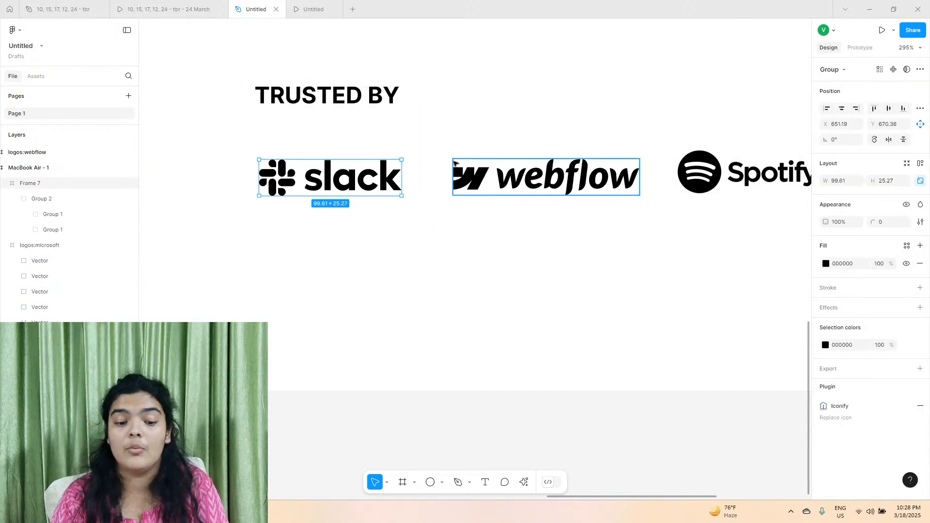
pyautogui.click(829, 69)
pyautogui.click(836, 58)
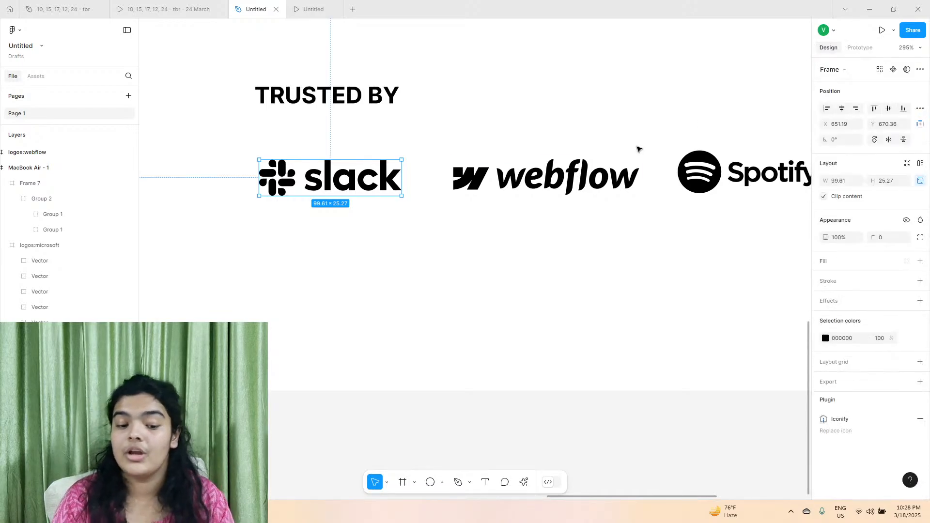
# Select the Slack, Webflow, Spotify and Microsoft logos and put them in a horizontal auto layout with a gap of 34.
pyautogui.click(408, 213)
pyautogui.moveTo(380, 222); pyautogui.dragTo(759, 171)
pyautogui.hotkey('shift', 'a')
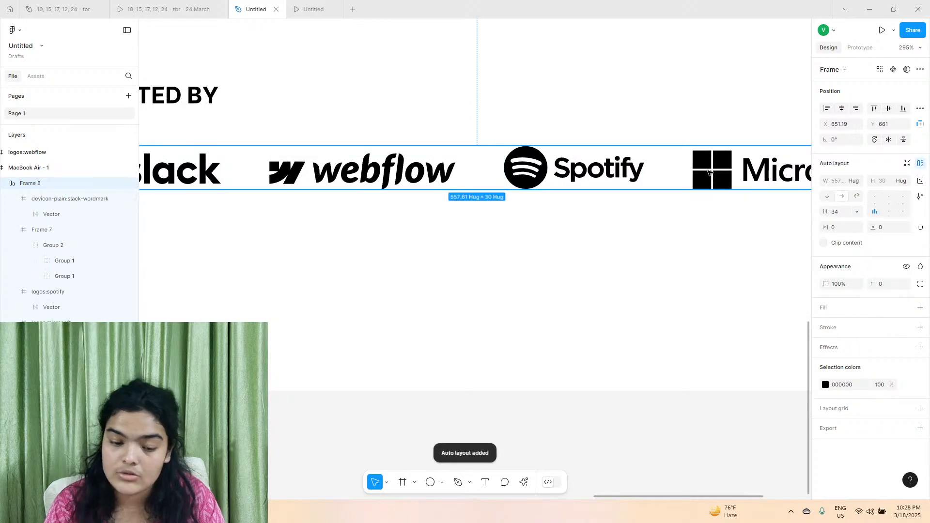
pyautogui.scroll(-5, 659, 176)
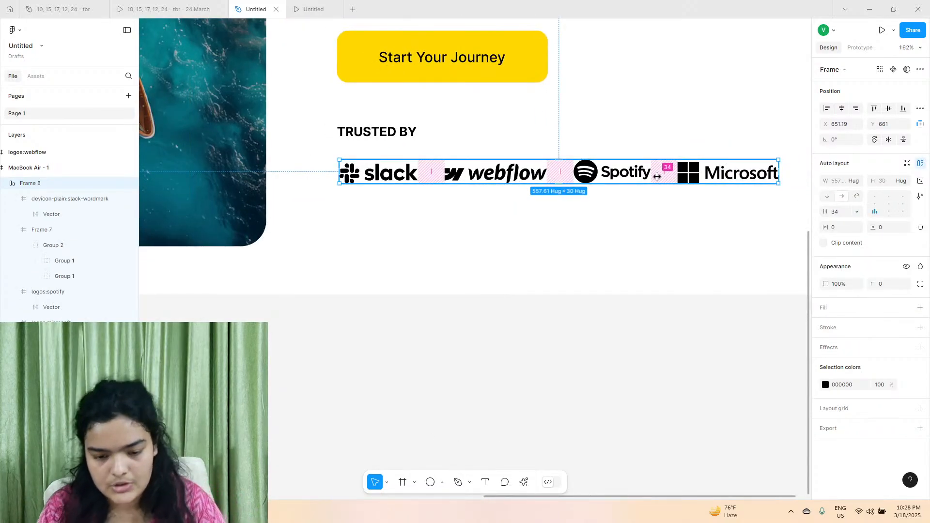
pyautogui.scroll(-5, 600, 174)
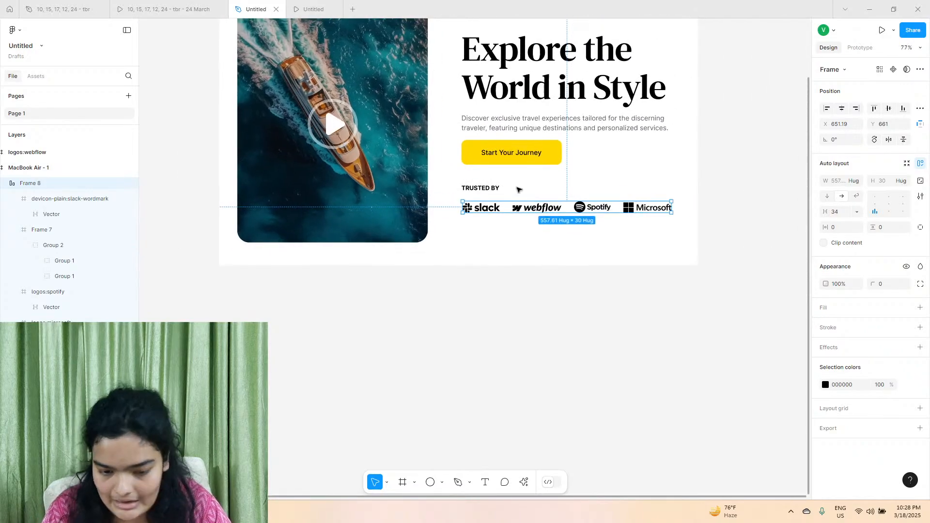
# Move the TRUSTED BY label down to Y 630, closer to the logo row, and set its font size to 14.
pyautogui.click(492, 190)
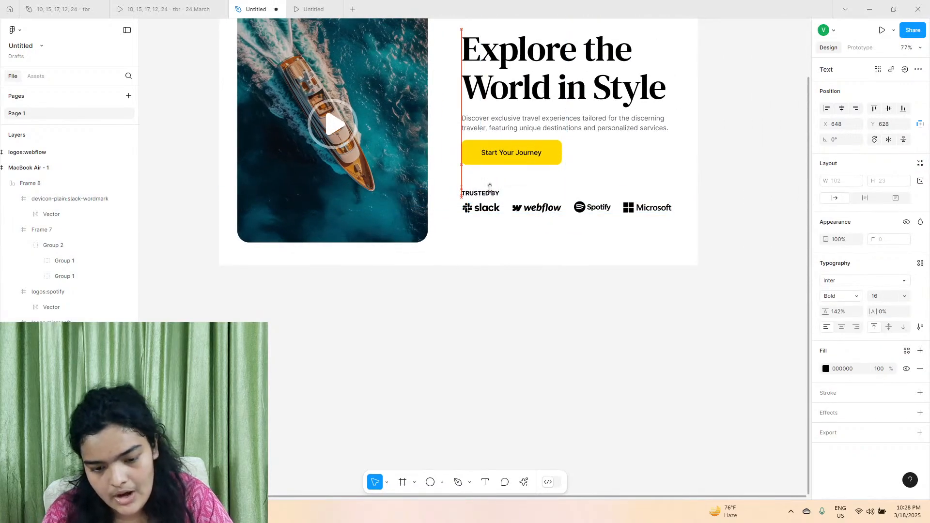
pyautogui.scroll(2, 490, 188)
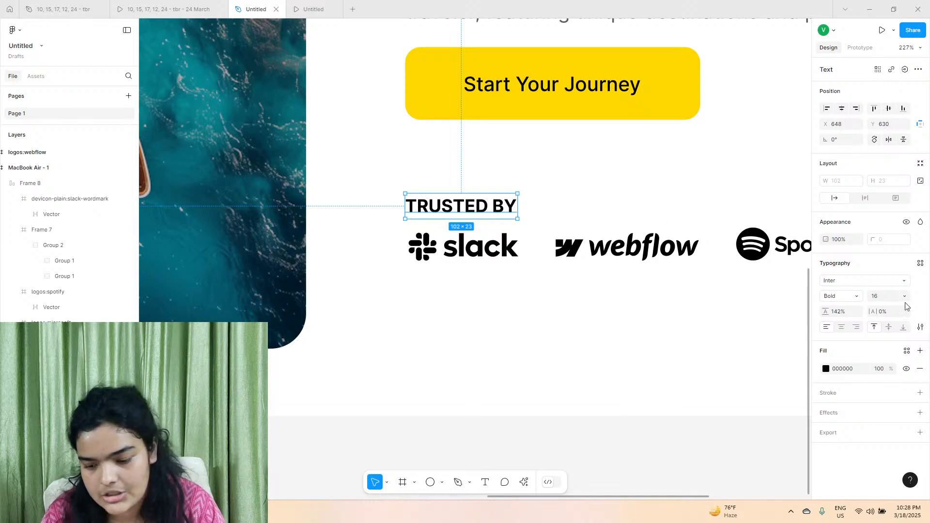
pyautogui.click(843, 299)
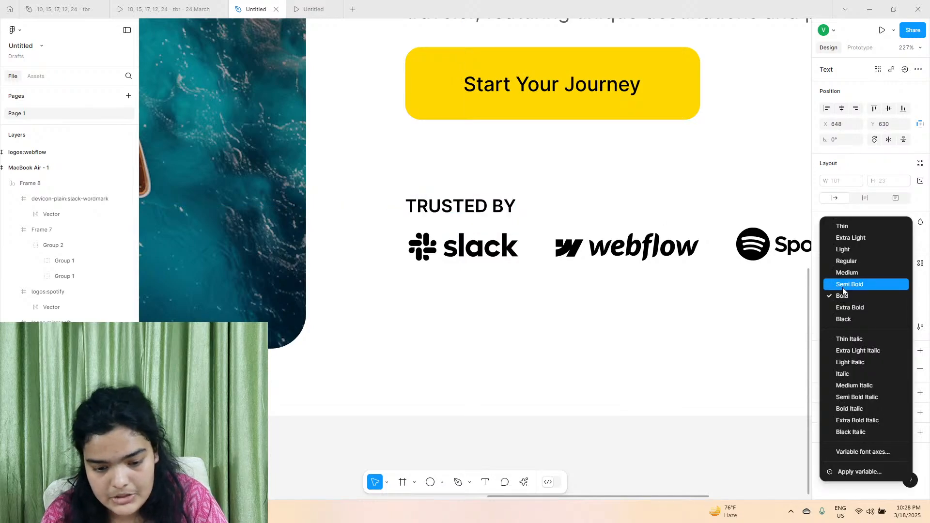
pyautogui.click(840, 296)
pyautogui.click(885, 300)
pyautogui.write('14')
pyautogui.press('Return')
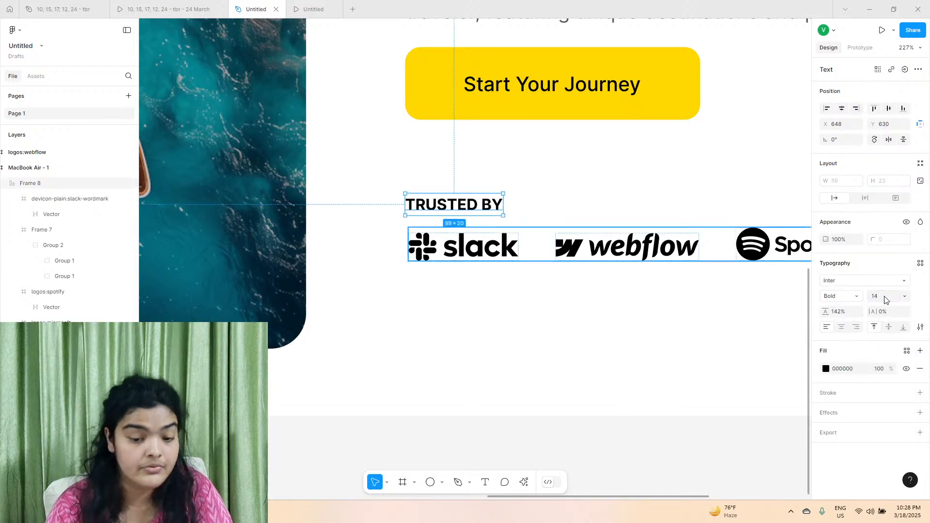
# Group the TRUSTED BY label with the logo row and put them in a vertical auto layout with a gap of 11.
pyautogui.moveTo(383, 197); pyautogui.dragTo(460, 261)
pyautogui.hotkey('ctrl', 'g')
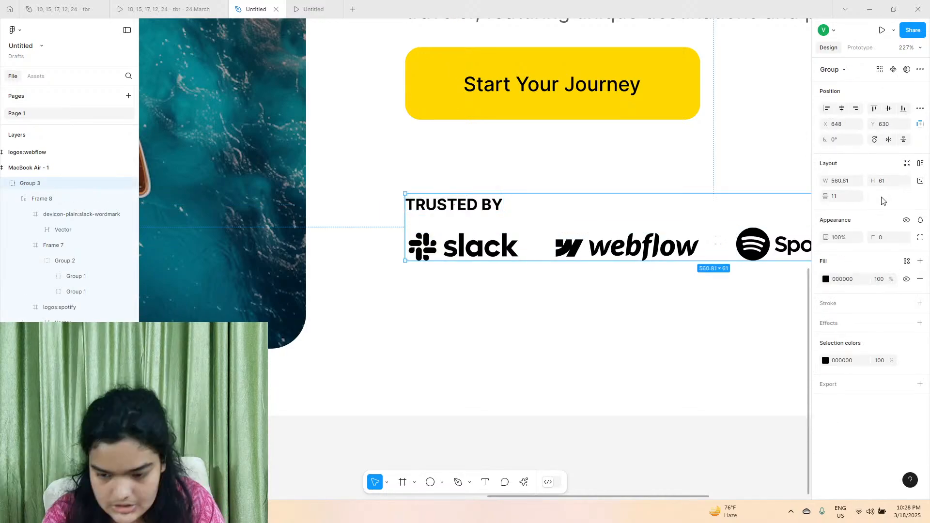
pyautogui.hotkey('shift', 'a')
pyautogui.scroll(-5, 326, 193)
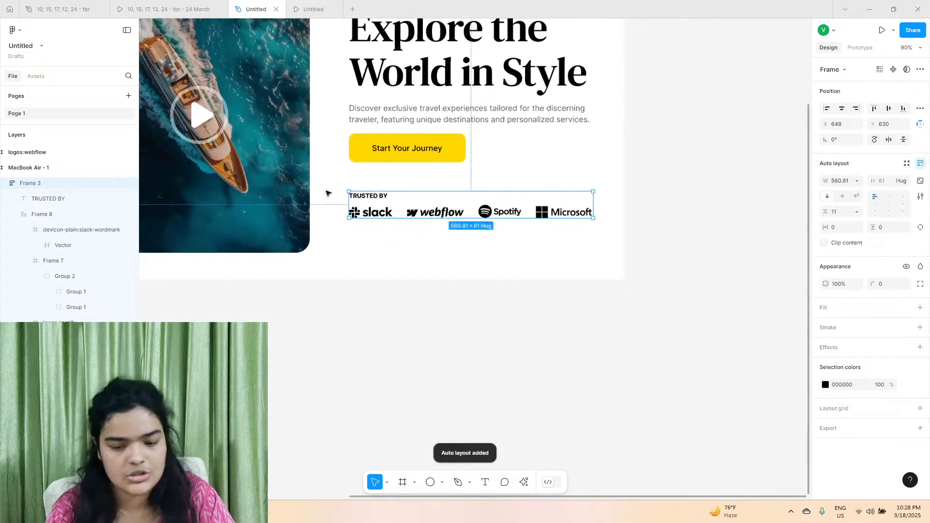
# Move the hero text block and TRUSTED BY block to X 640 and combine them in a vertical auto layout with a gap of 53.
pyautogui.scroll(2, 329, 195)
pyautogui.click(402, 231)
pyautogui.keyDown('shift'); pyautogui.click(341, 293); pyautogui.keyUp('shift')
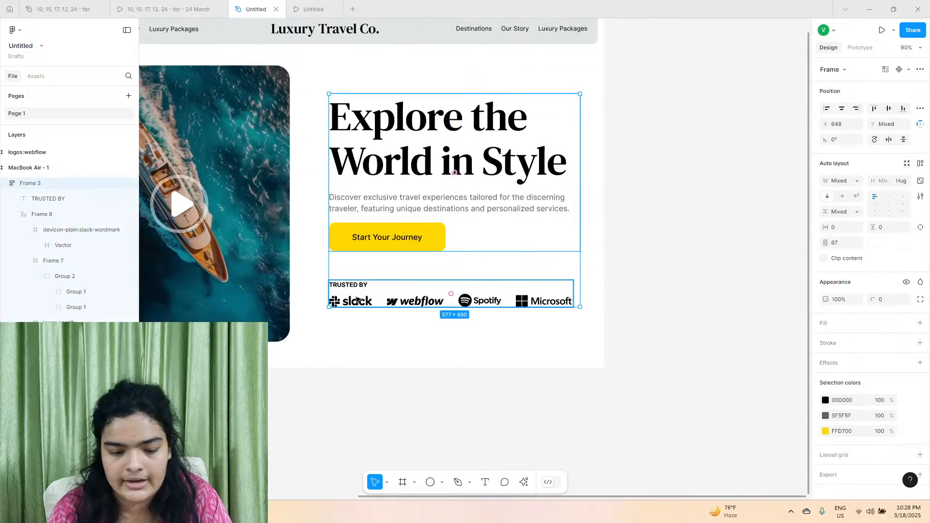
pyautogui.moveTo(341, 293); pyautogui.dragTo(337, 287)
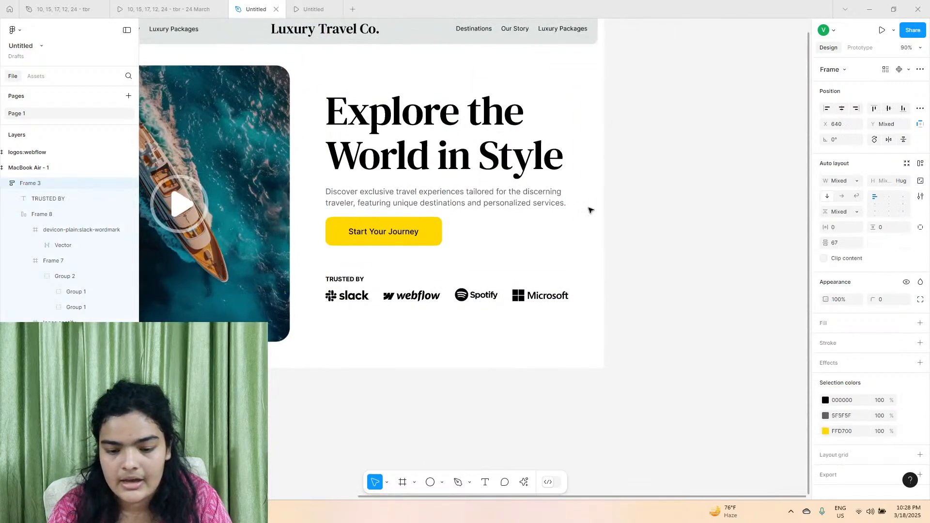
pyautogui.click(922, 164)
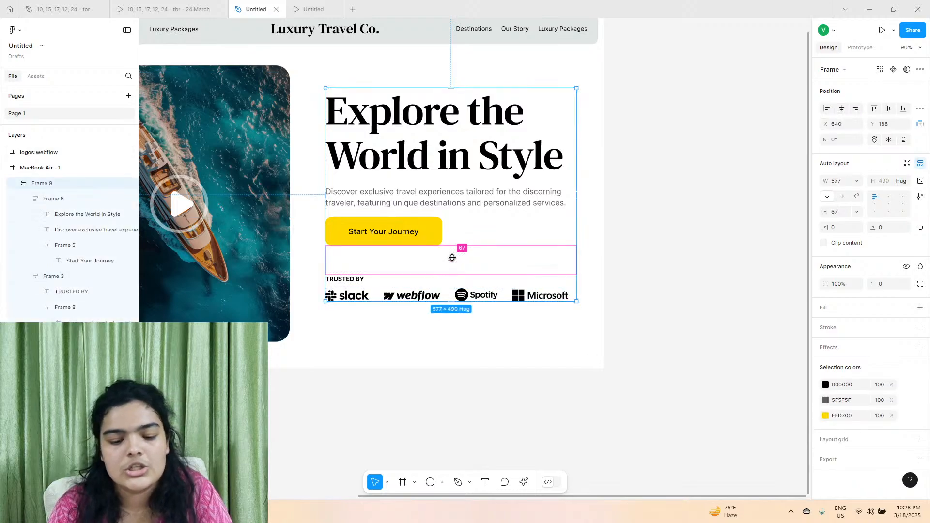
pyautogui.moveTo(454, 261); pyautogui.dragTo(452, 256)
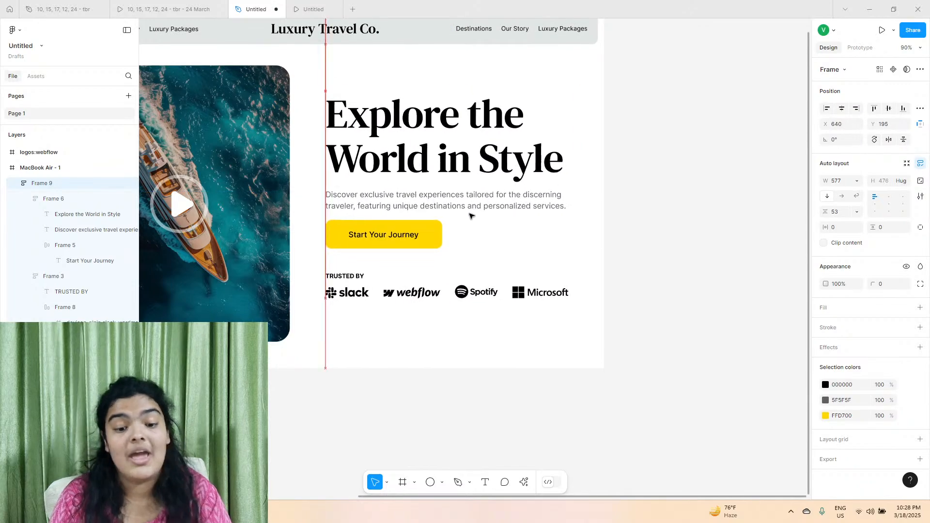
pyautogui.click(410, 224)
pyautogui.click(409, 224)
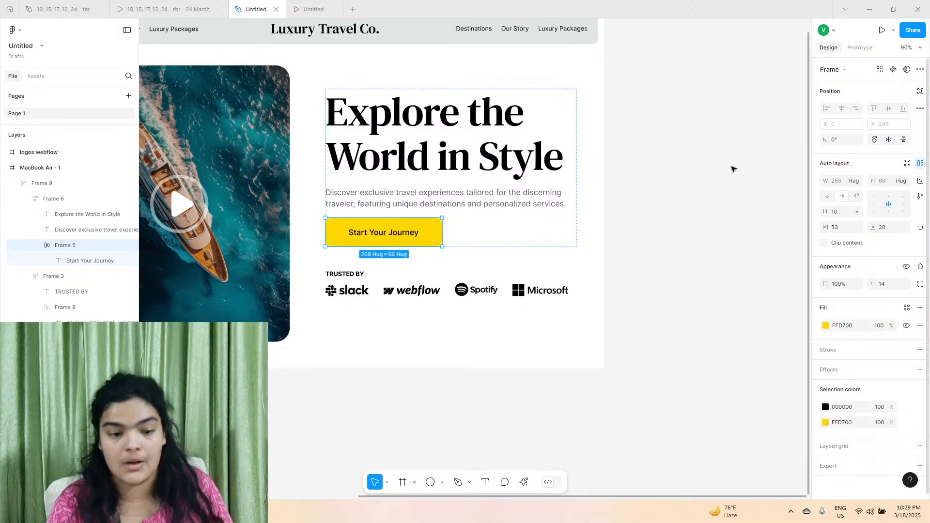
# Delete the leftover logos:webflow frame beside the MacBook Air - 1 frame.
pyautogui.scroll(-5, 299, 230)
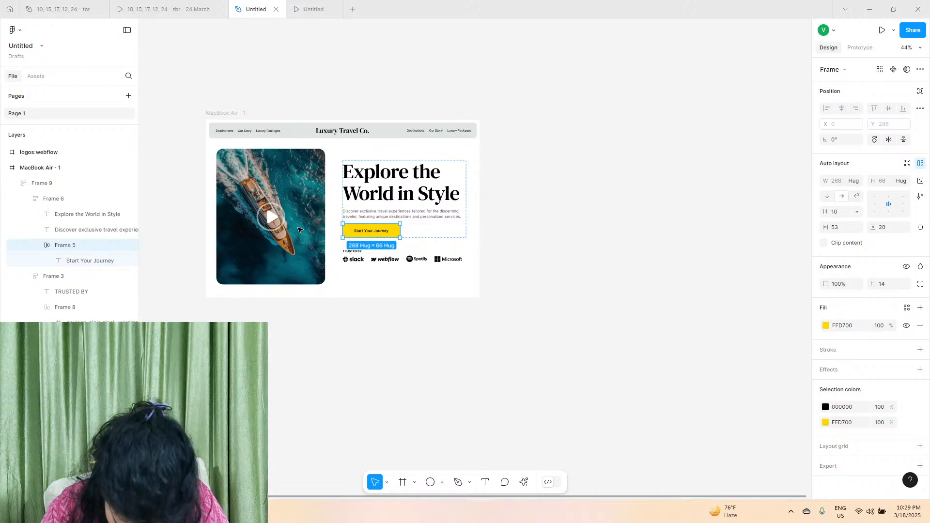
pyautogui.hscroll(-3, 202, 206)
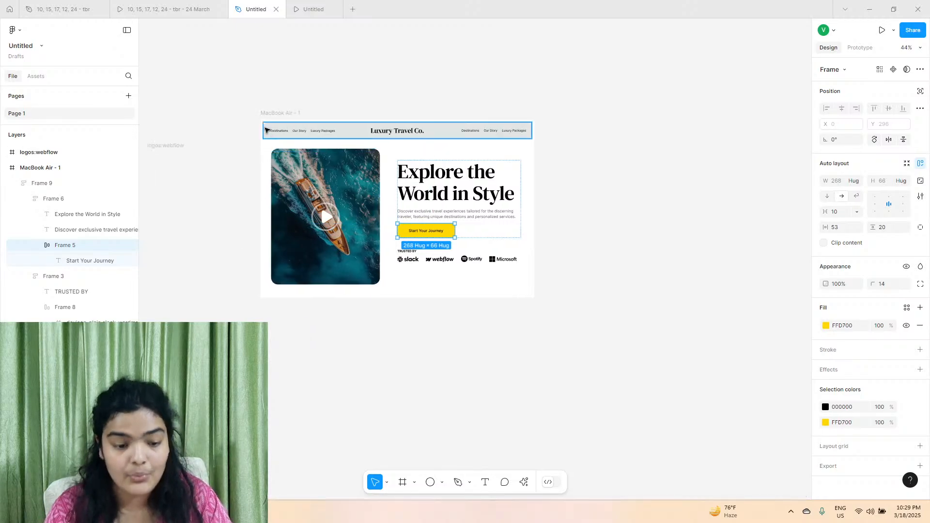
pyautogui.click(183, 152)
pyautogui.press('Delete')
# Check the hero section in the reference prototype and extend the MacBook Air - 1 frame downward to a height of 2990.
pyautogui.click(206, 5)
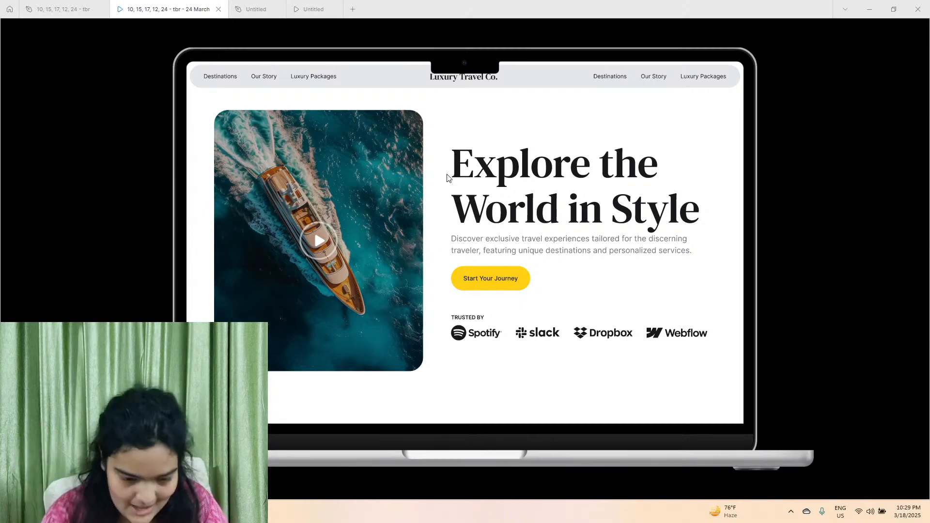
pyautogui.click(256, 9)
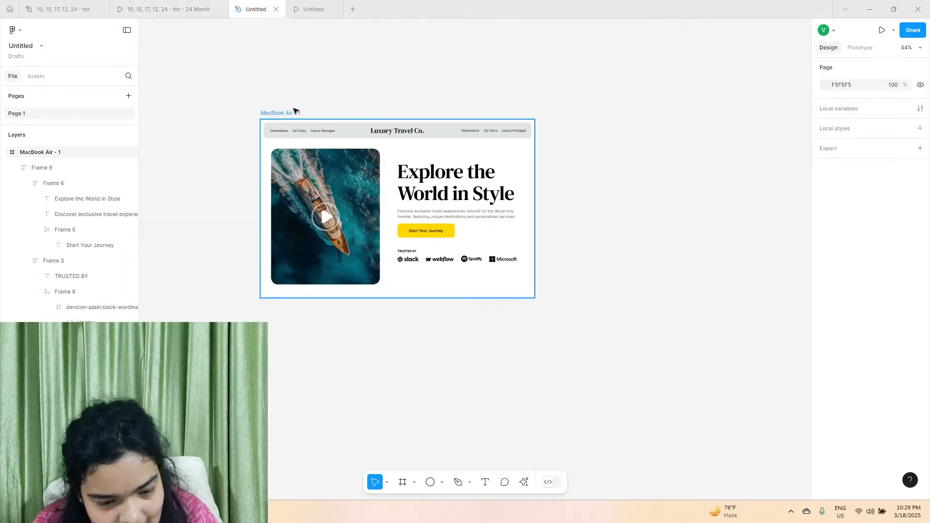
pyautogui.click(382, 291)
pyautogui.moveTo(377, 297); pyautogui.dragTo(363, 498)
pyautogui.scroll(4, 270, 372)
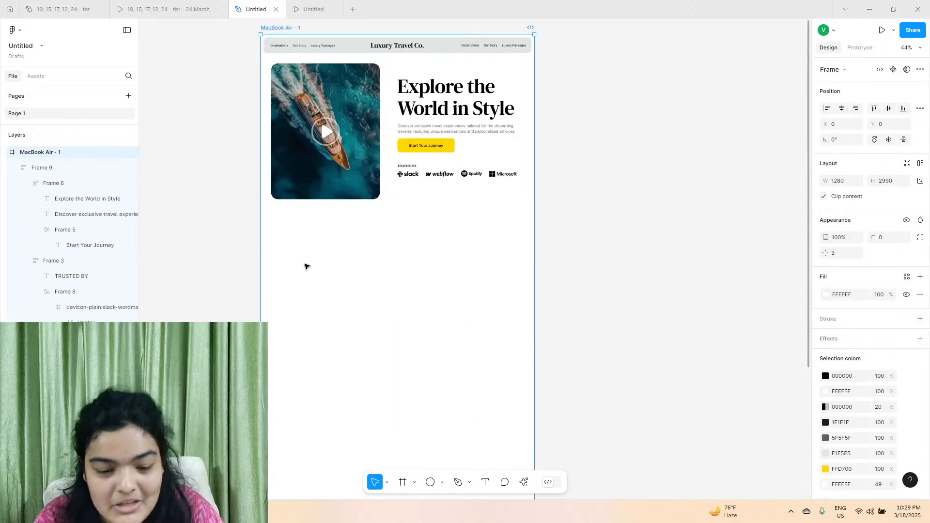
pyautogui.scroll(3, 306, 265)
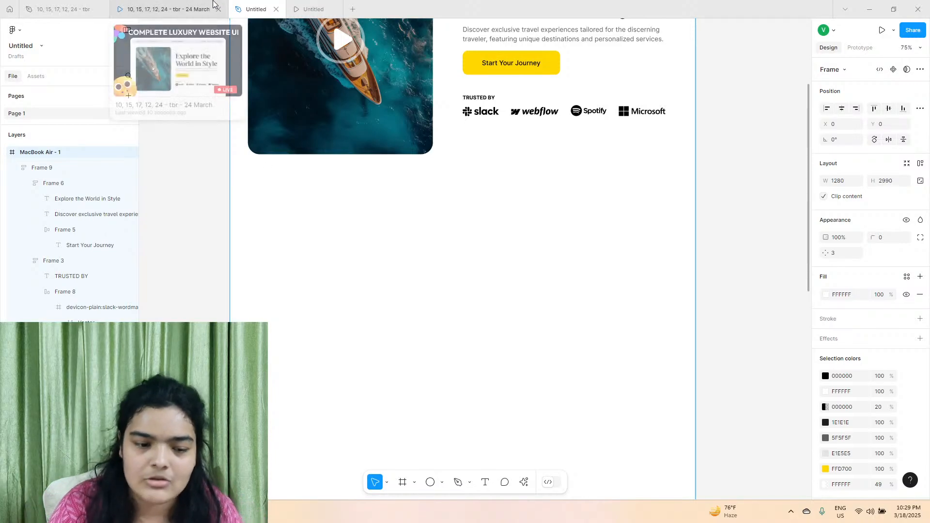
# Consult the section after the hero in the reference prototype and add the text "Our Commitment" below the hero image at X 420, Y 936.
pyautogui.click(186, 6)
pyautogui.scroll(-6, 328, 272)
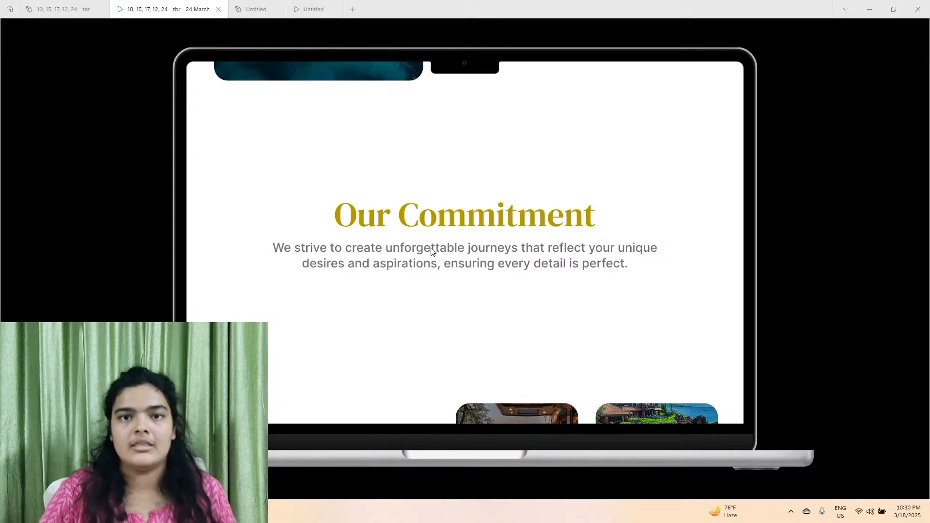
pyautogui.click(267, 8)
pyautogui.click(485, 482)
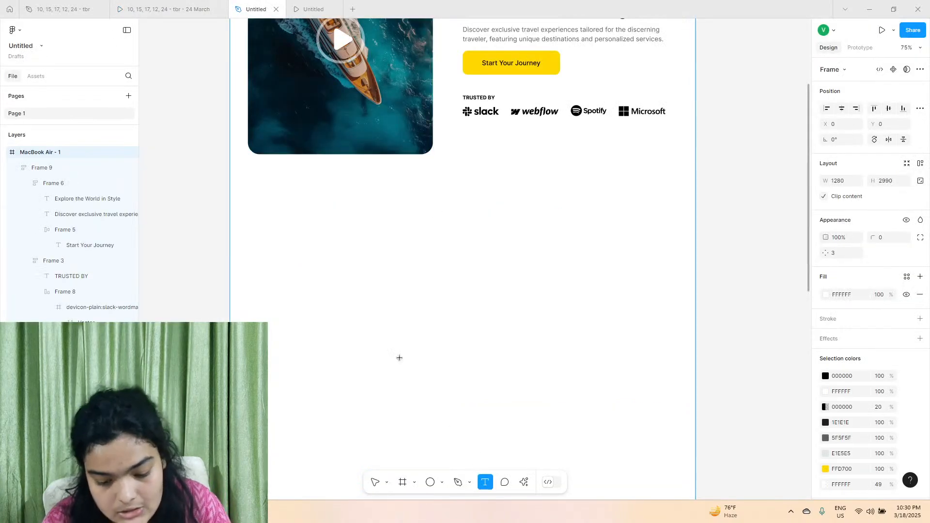
pyautogui.click(381, 219)
pyautogui.write('O')
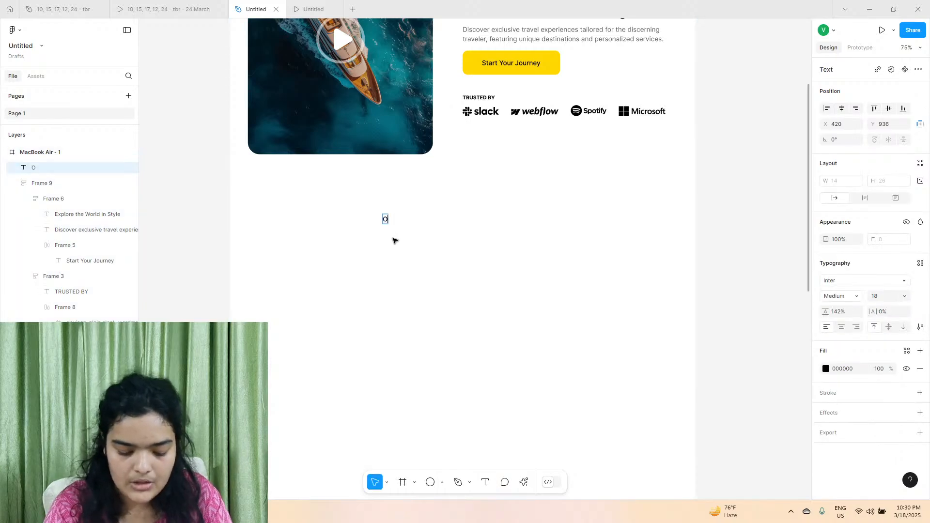
pyautogui.write('ur Commite')
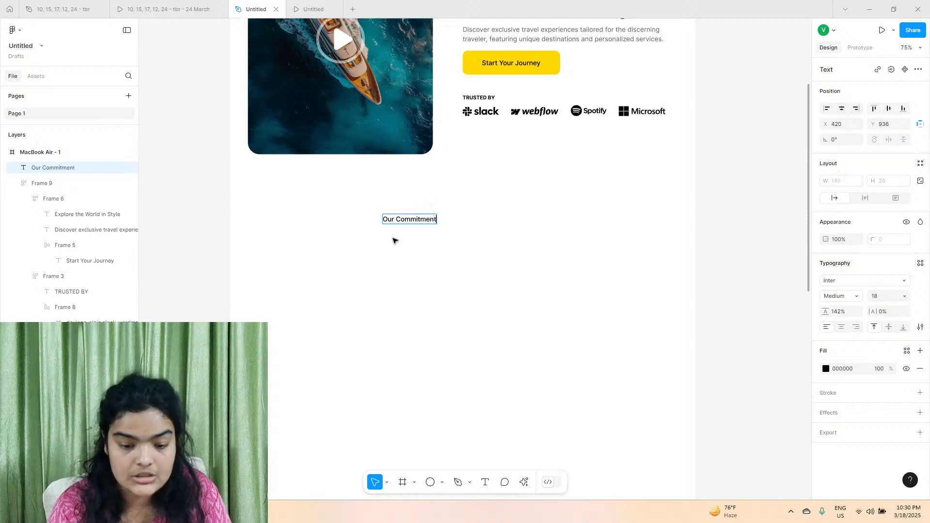
pyautogui.press('Escape')
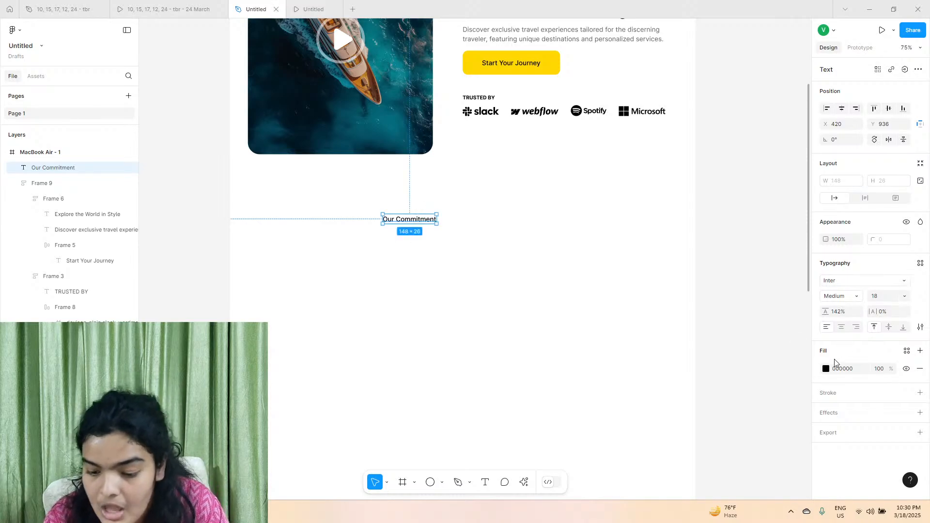
# Set the Our Commitment heading to DM Serif Text at size 96 and move it to X 335, Y 971.
pyautogui.click(852, 281)
pyautogui.write('dm')
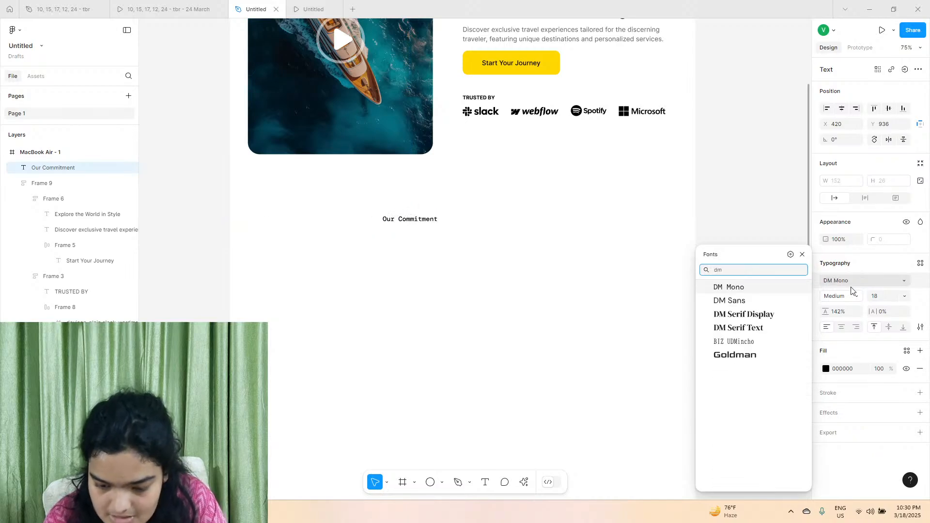
pyautogui.click(748, 329)
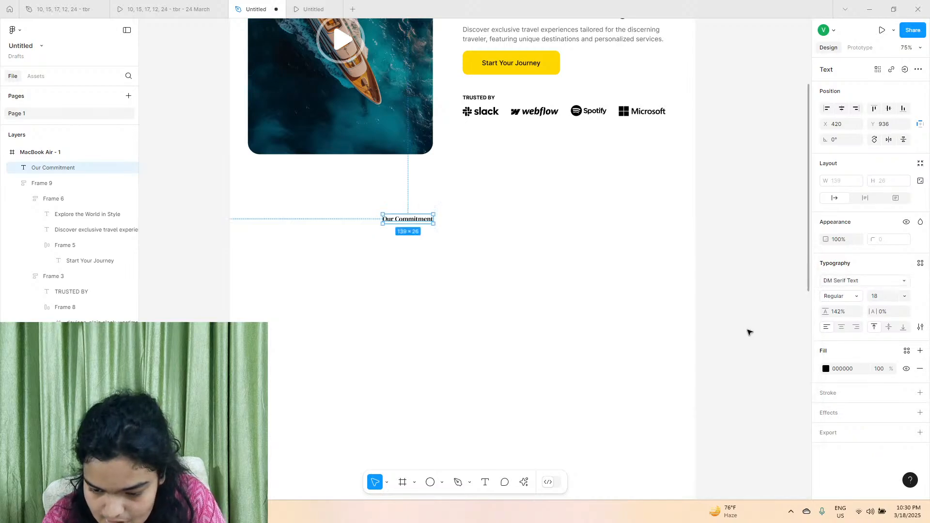
pyautogui.click(904, 295)
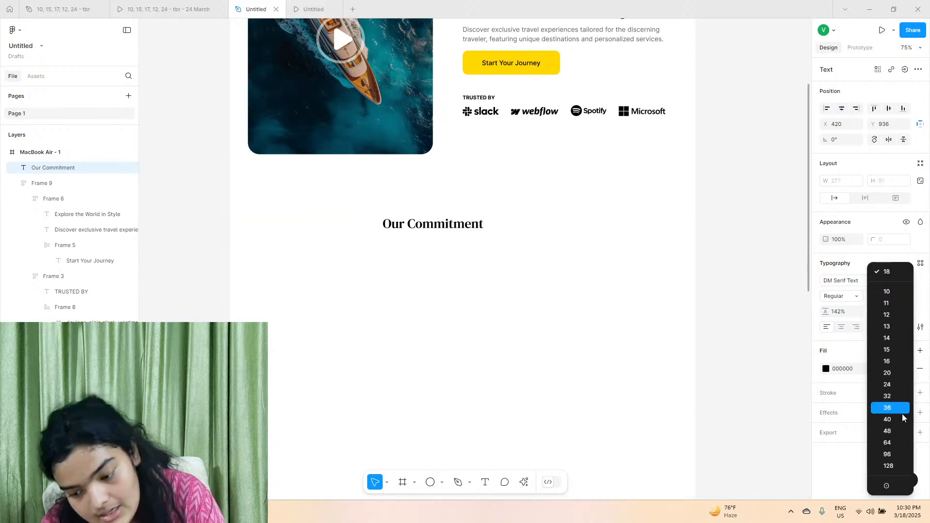
pyautogui.click(904, 453)
pyautogui.scroll(3, 512, 196)
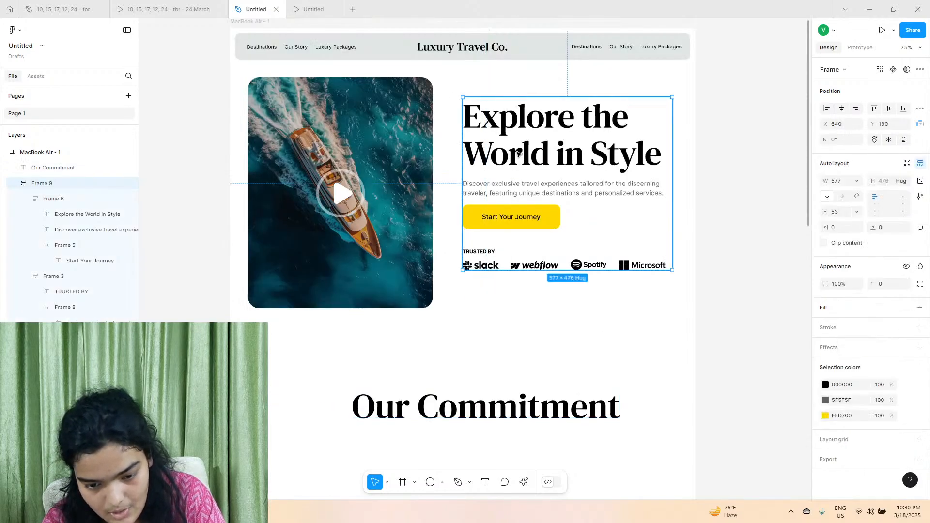
pyautogui.scroll(-2, 484, 373)
pyautogui.scroll(-4, 479, 363)
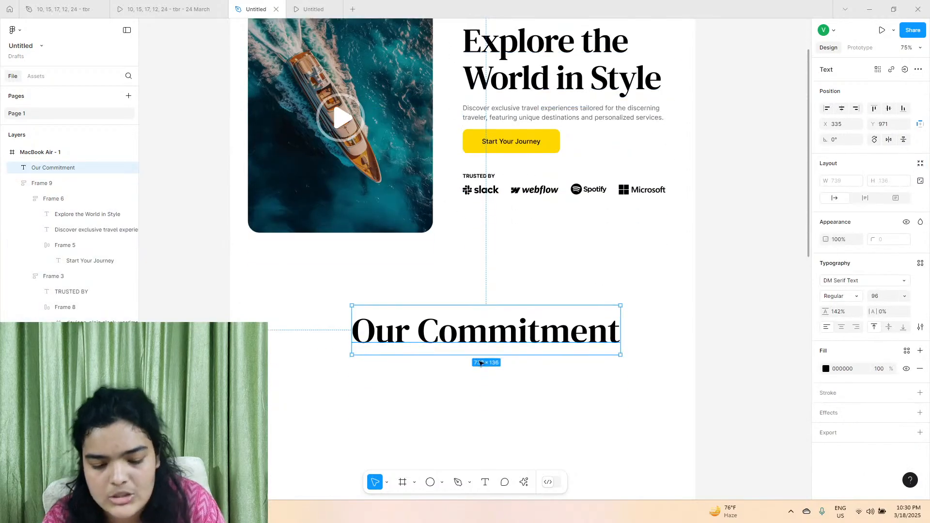
pyautogui.scroll(5, 460, 225)
pyautogui.scroll(-1, 720, 253)
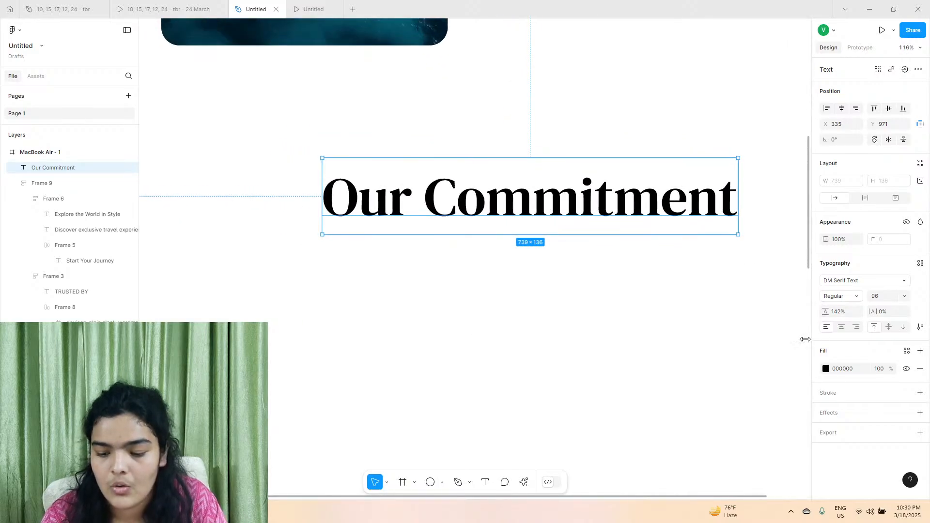
# Set the Our Commitment heading's fill colour to goldenrod.
pyautogui.click(825, 369)
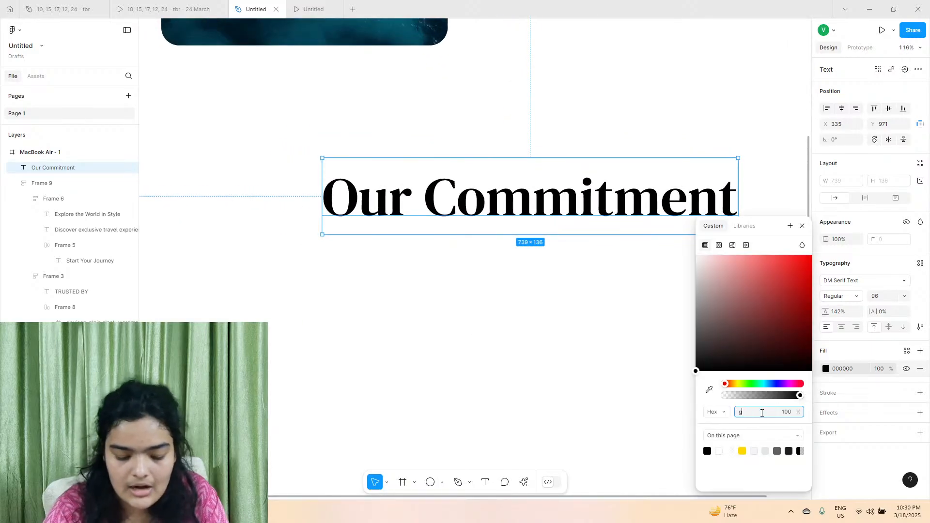
pyautogui.write('goldenrod')
pyautogui.press('Return')
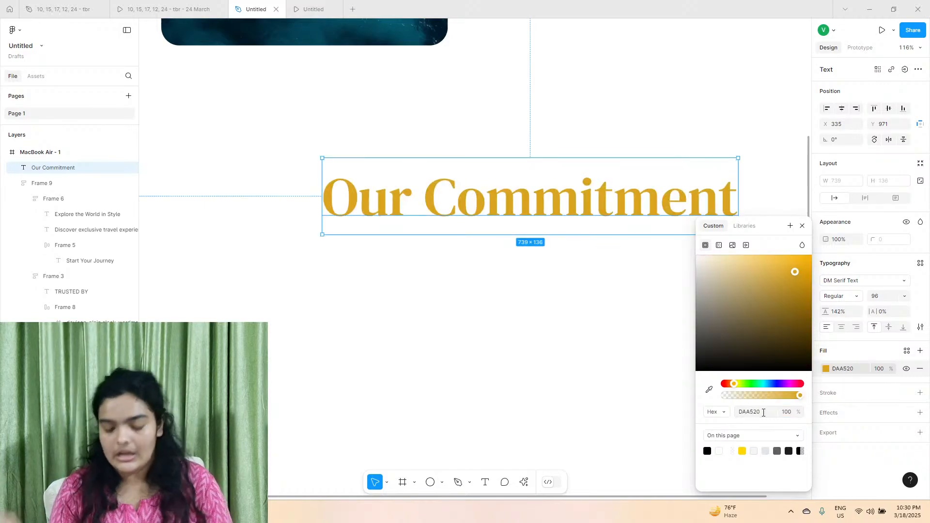
pyautogui.click(466, 332)
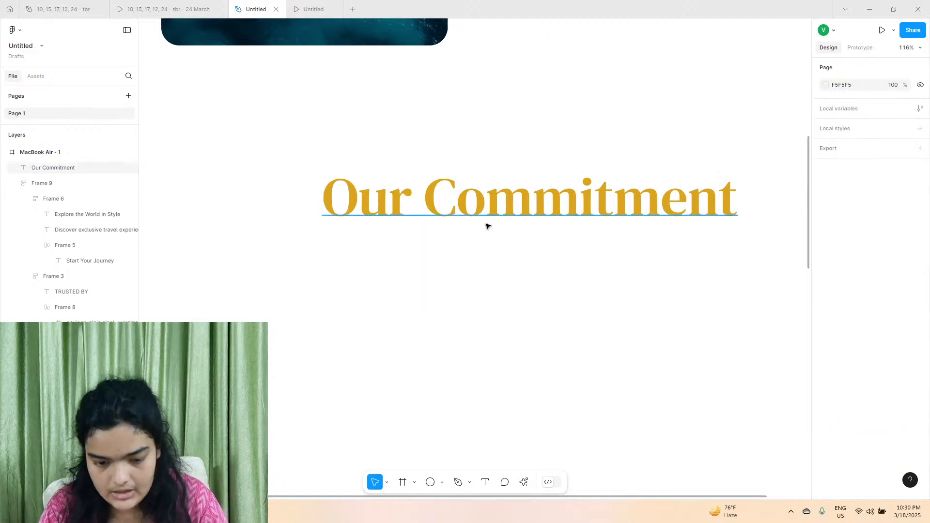
# Move the Our Commitment heading to the page's horizontal centre at X 270, Y 978.
pyautogui.scroll(-5, 488, 221)
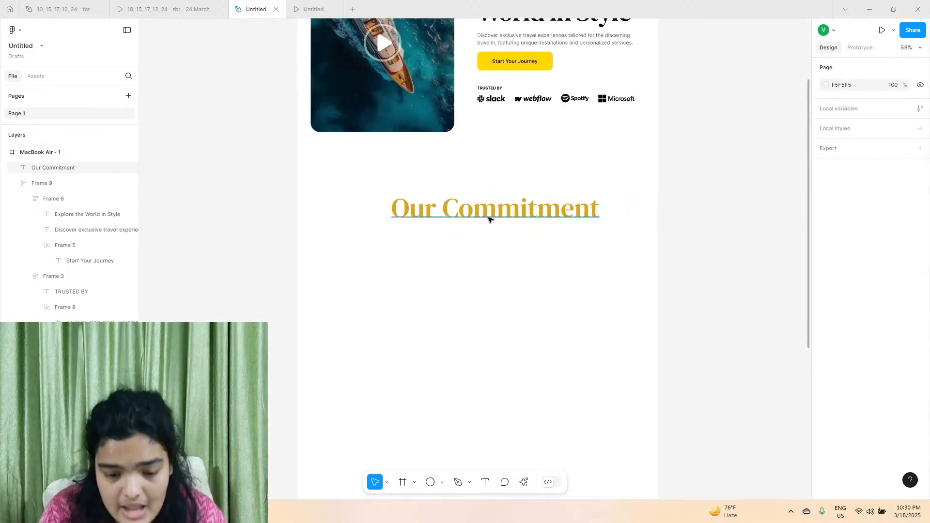
pyautogui.scroll(4, 496, 224)
pyautogui.moveTo(484, 208); pyautogui.dragTo(452, 204)
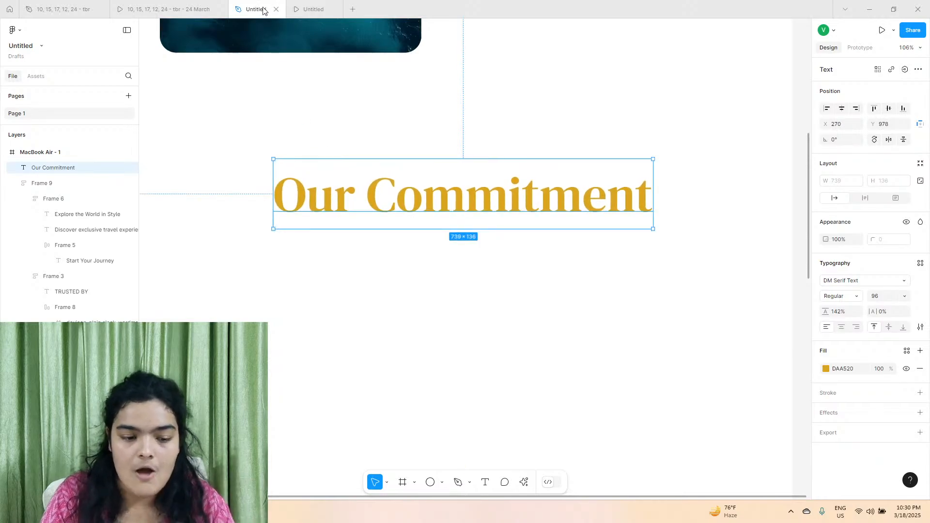
# Examine the Our Commitment section in the reference prototype.
pyautogui.click(209, 6)
pyautogui.scroll(3, 406, 265)
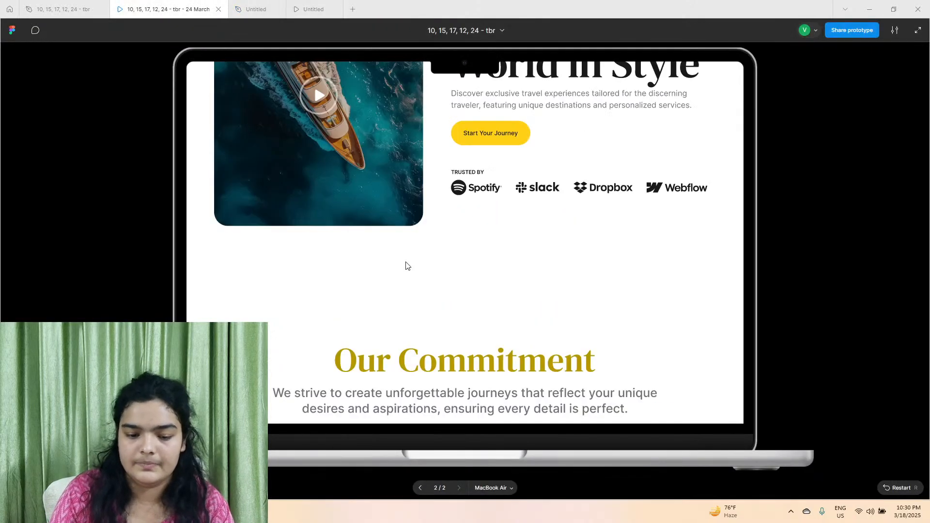
pyautogui.scroll(-5, 336, 165)
pyautogui.scroll(1, 349, 188)
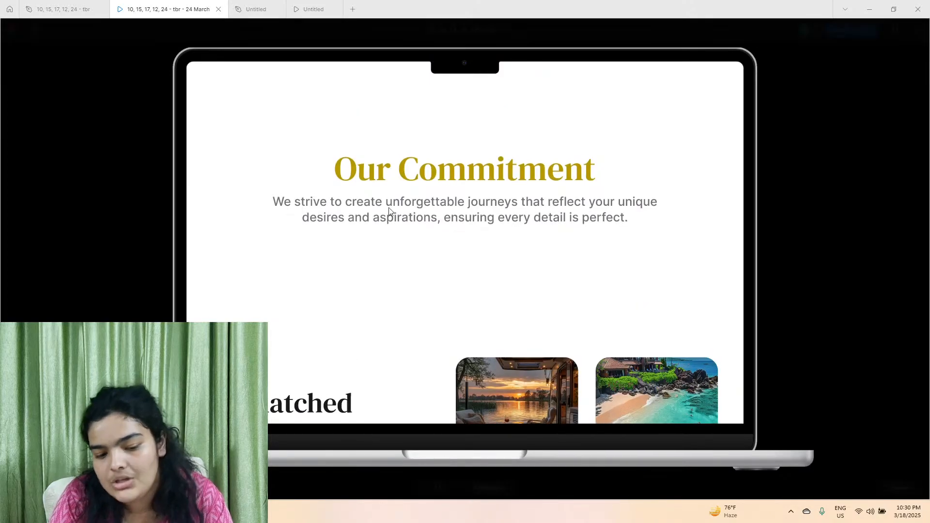
pyautogui.scroll(-1, 359, 196)
# Copy the paragraph below the Our Commitment heading in the reference design file and return to the new design file.
pyautogui.click(66, 9)
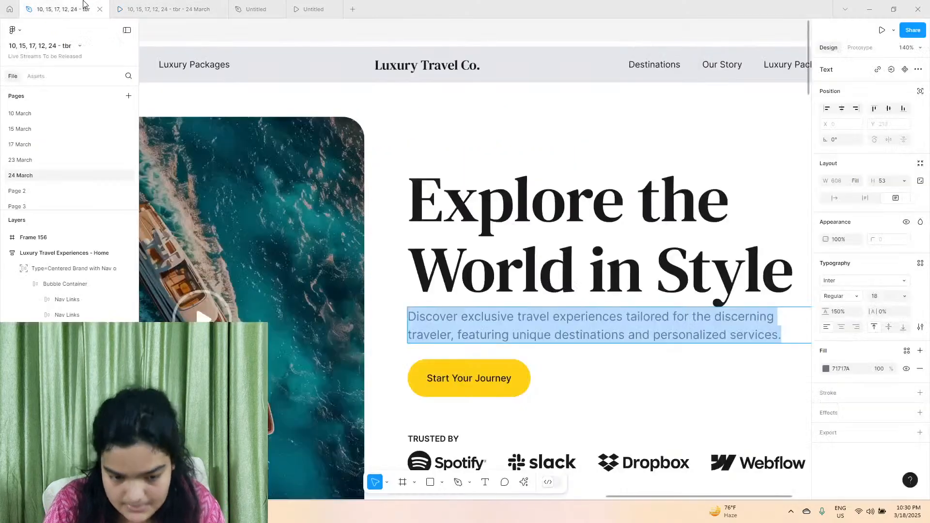
pyautogui.scroll(-5, 463, 237)
pyautogui.scroll(-5, 463, 237)
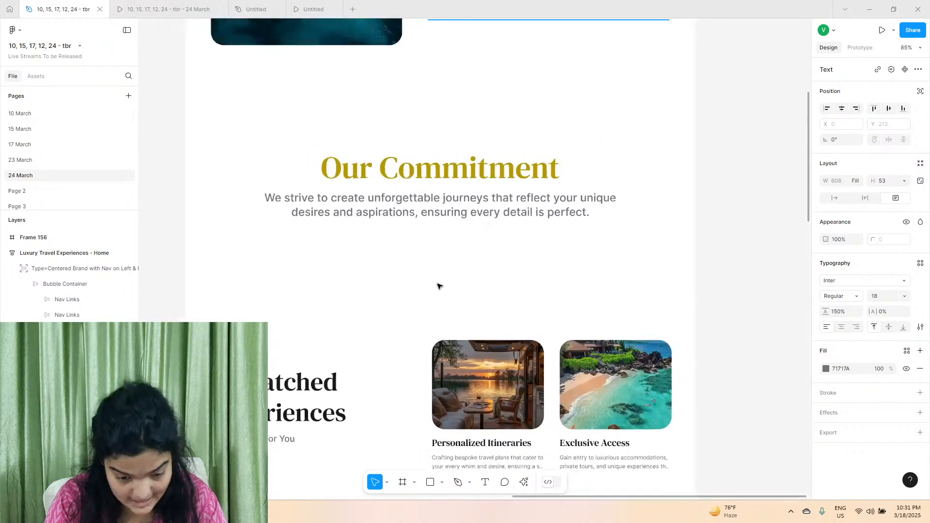
pyautogui.scroll(-5, 438, 303)
pyautogui.scroll(5, 432, 326)
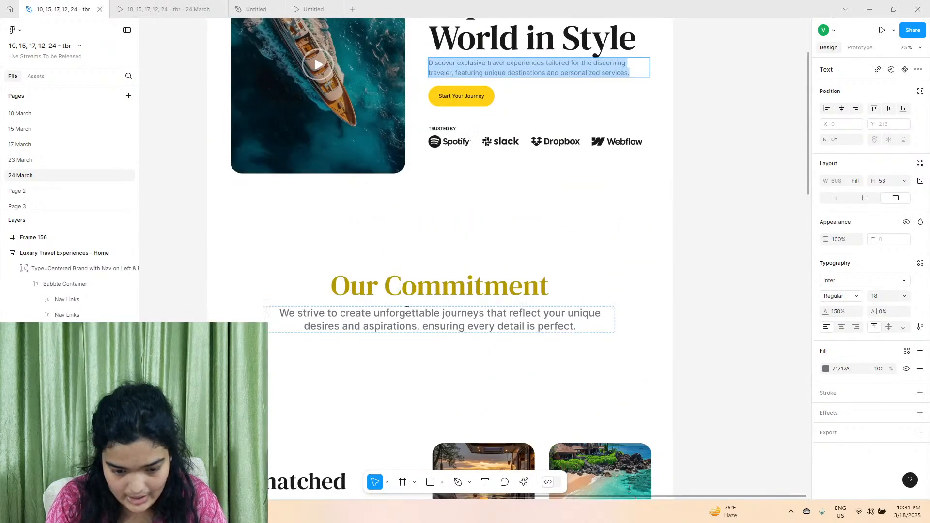
pyautogui.doubleClick(429, 320)
pyautogui.rightClick(407, 310)
pyautogui.click(429, 321)
pyautogui.click(250, 5)
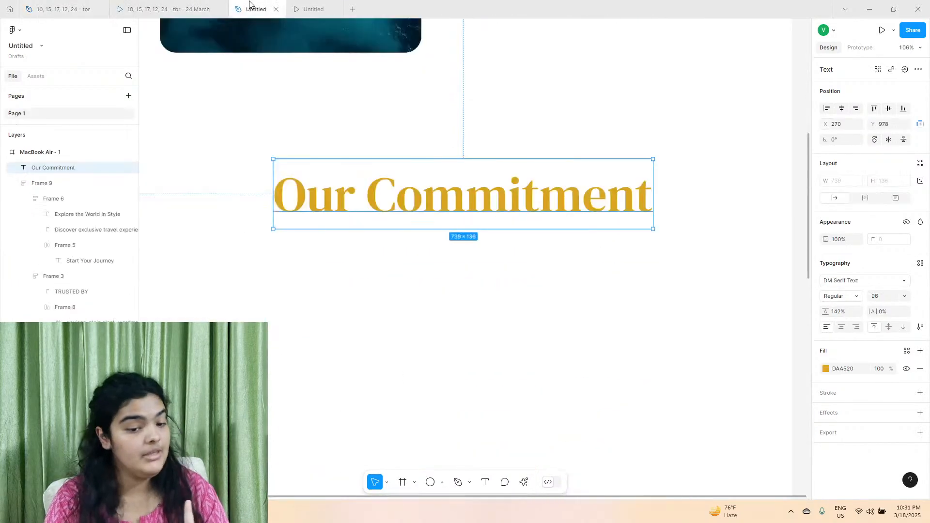
pyautogui.click(337, 300)
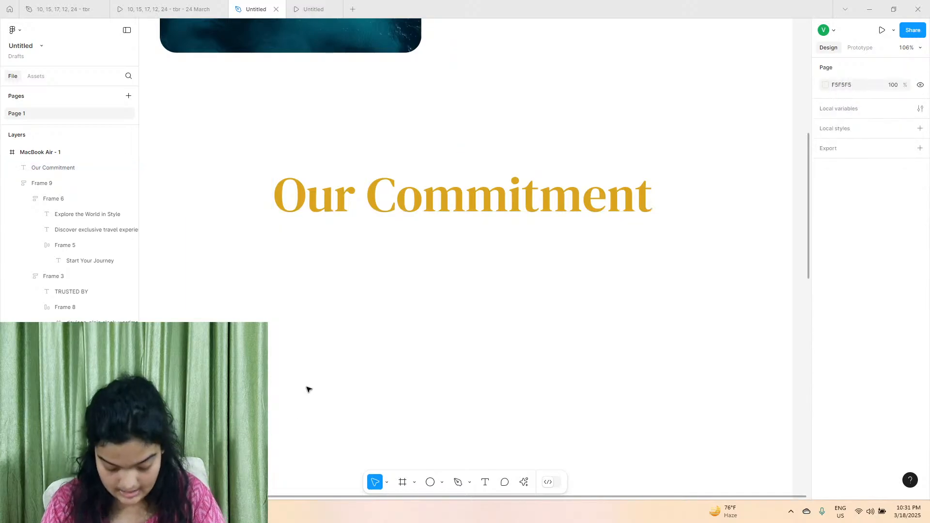
pyautogui.click(485, 482)
pyautogui.click(380, 359)
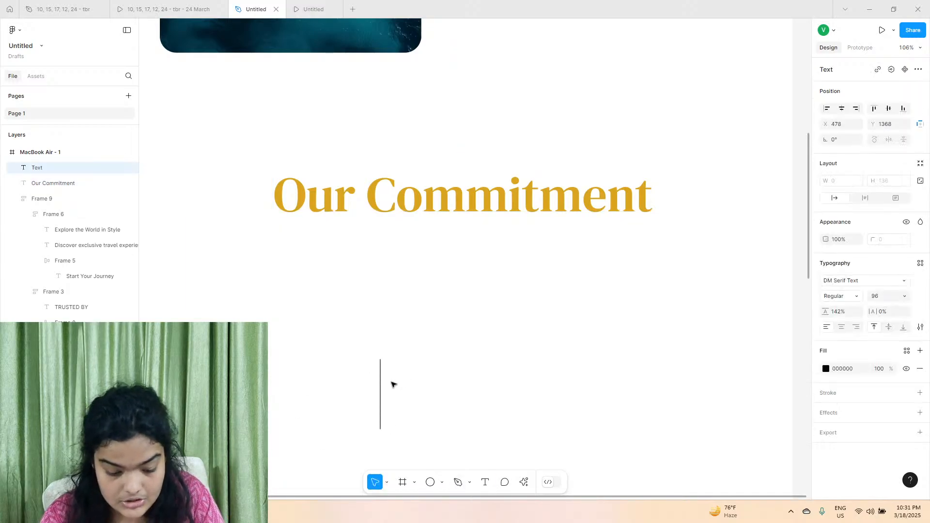
pyautogui.hotkey('ctrl', 'v')
pyautogui.hotkey('ctrl', 'z')
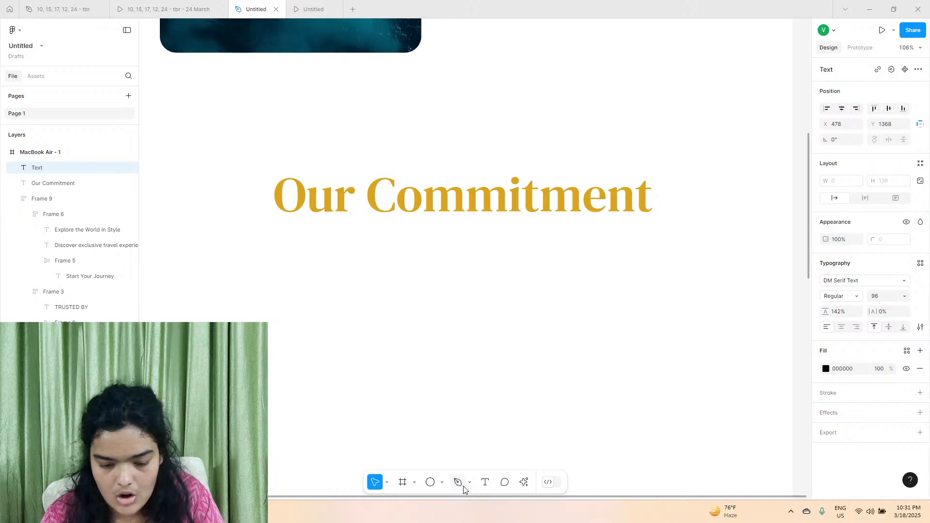
pyautogui.click(485, 482)
pyautogui.click(349, 303)
# Duplicate the Our Commitment heading and place the copy directly below it at X 270, Y 1121.
pyautogui.doubleClick(379, 218)
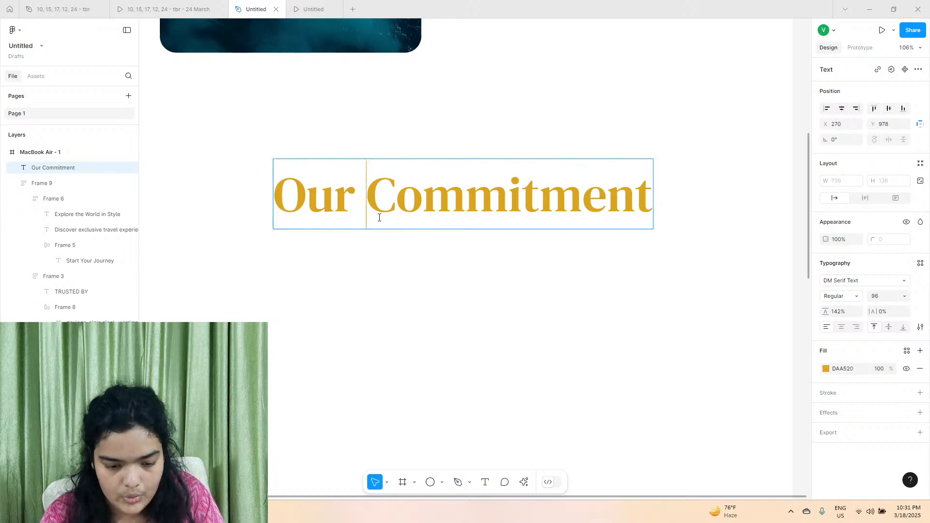
pyautogui.press('Escape')
pyautogui.hotkey('ctrl', 'd')
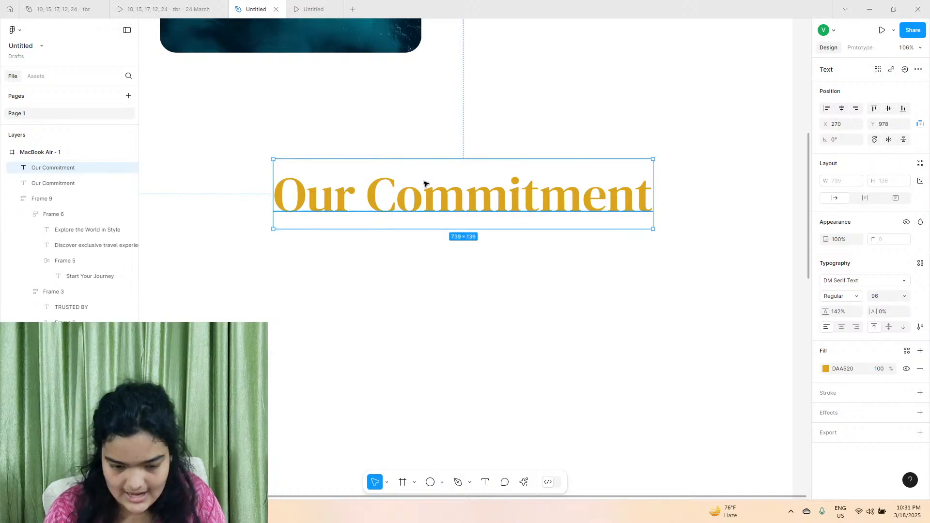
pyautogui.moveTo(425, 184); pyautogui.dragTo(441, 268)
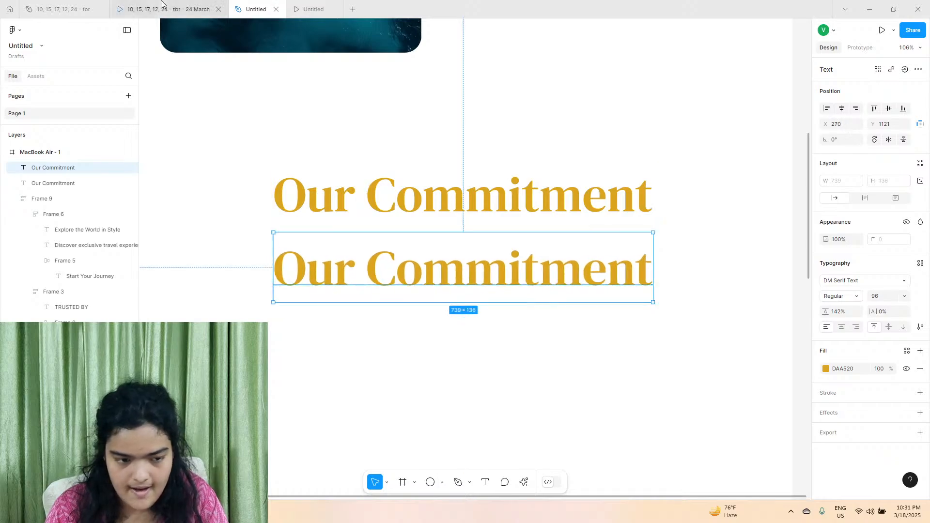
# Replace the duplicate heading's text with the reference file's paragraph beginning "We strive to create unforgettable journeys".
pyautogui.click(63, 9)
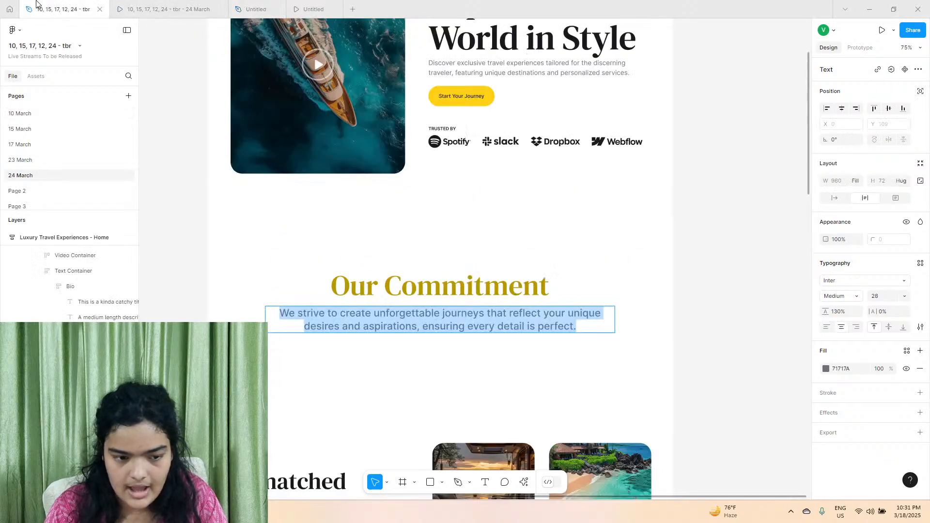
pyautogui.rightClick(412, 325)
pyautogui.click(423, 332)
pyautogui.click(256, 9)
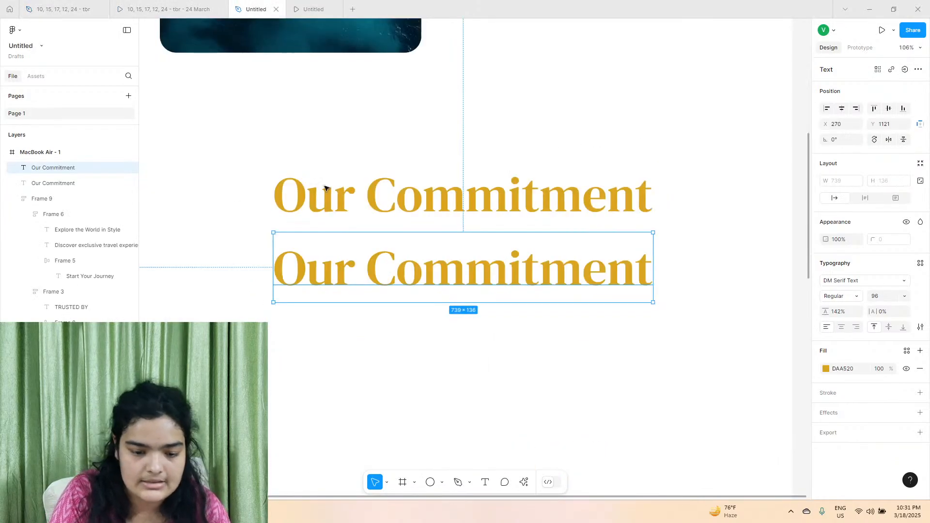
pyautogui.doubleClick(353, 283)
pyautogui.rightClick(359, 286)
pyautogui.click(383, 310)
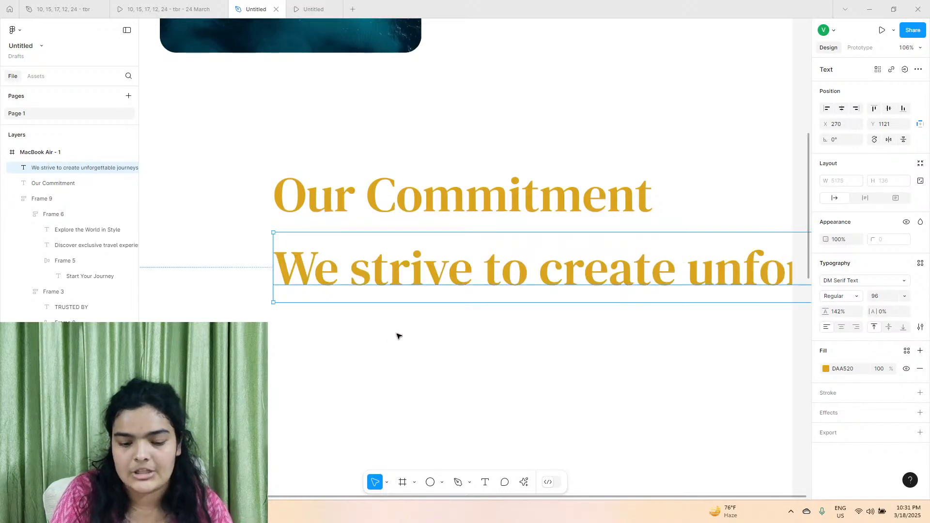
# Set the new paragraph's font to Inter and its fill to the page's dark grey 5F5F5F.
pyautogui.click(844, 280)
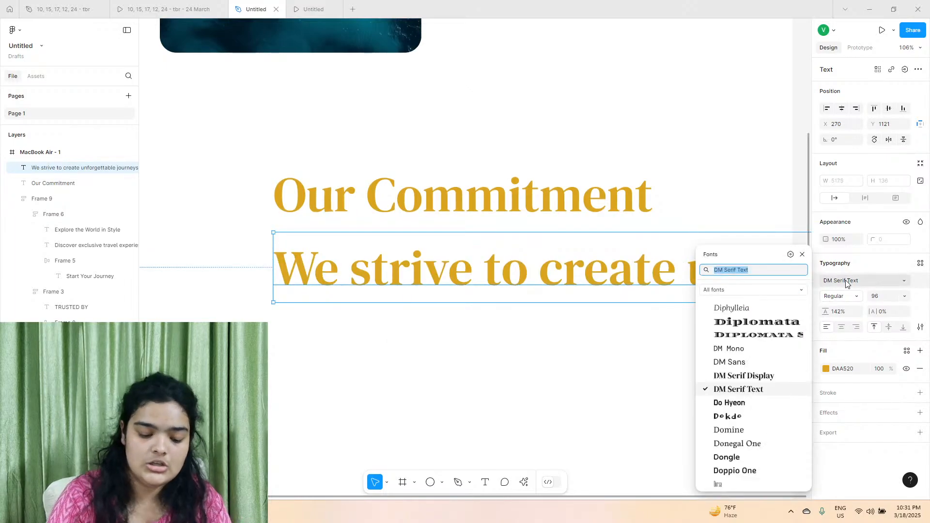
pyautogui.write('ont')
pyautogui.press('BackSpace')
pyautogui.press('BackSpace')
pyautogui.press('BackSpace')
pyautogui.write('inter')
pyautogui.press('Return')
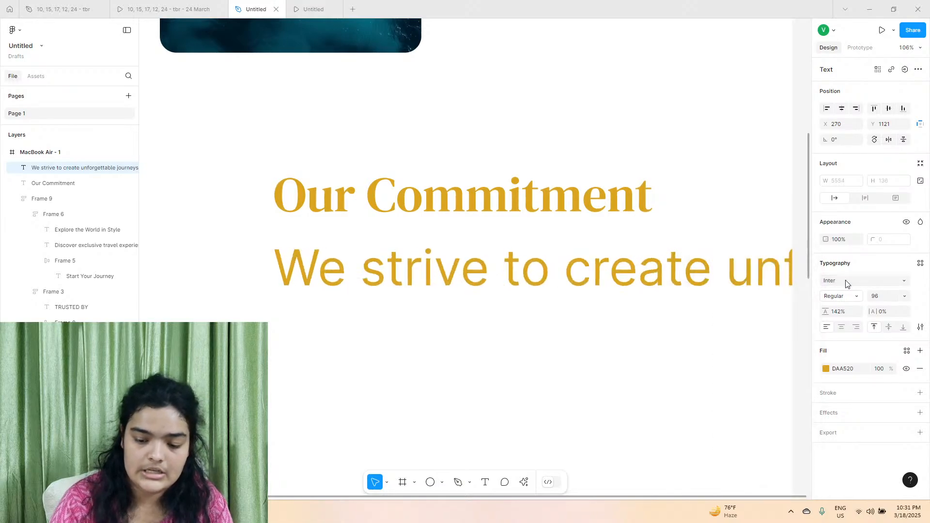
pyautogui.click(827, 369)
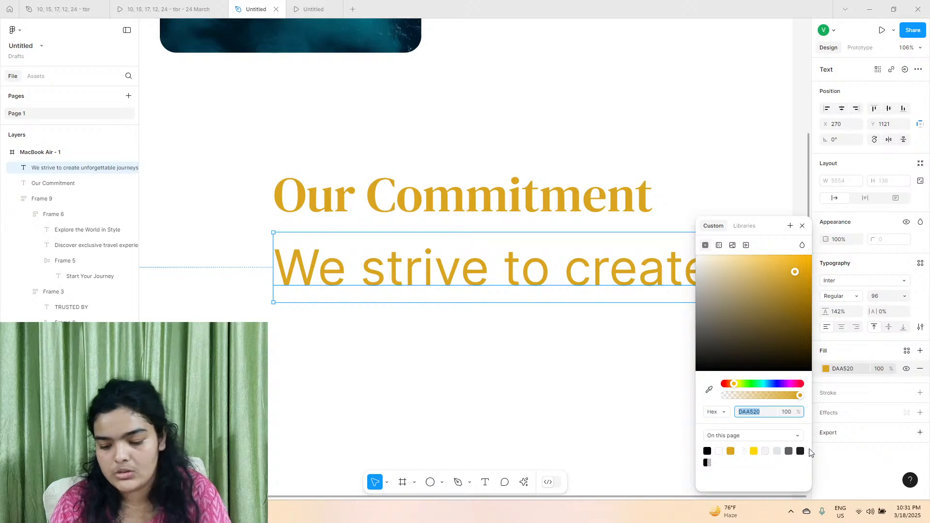
pyautogui.click(789, 451)
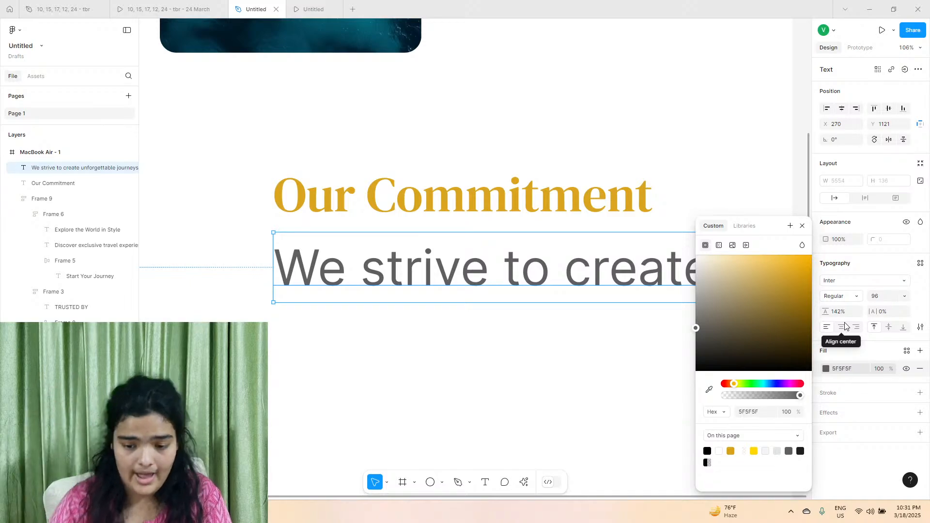
# Set the paragraph's font size to 36 and its weight to Medium.
pyautogui.click(893, 296)
pyautogui.click(904, 296)
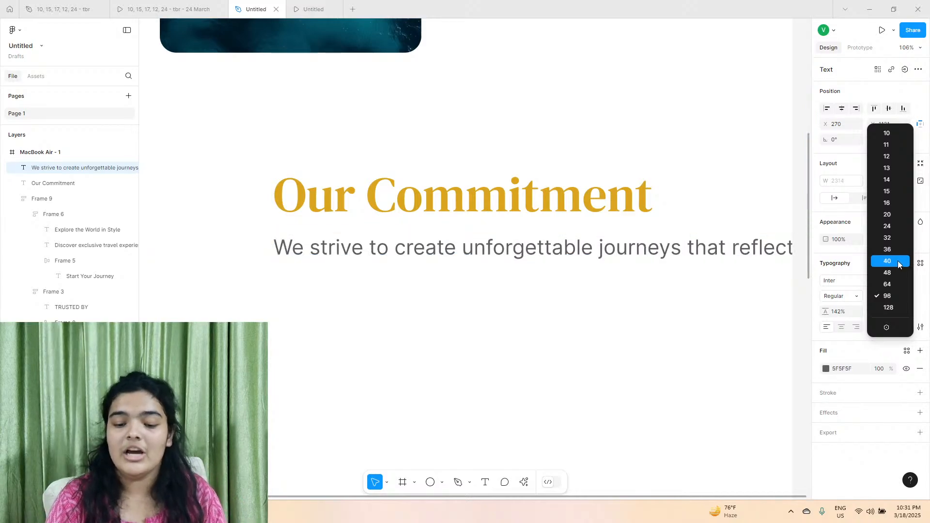
pyautogui.click(895, 252)
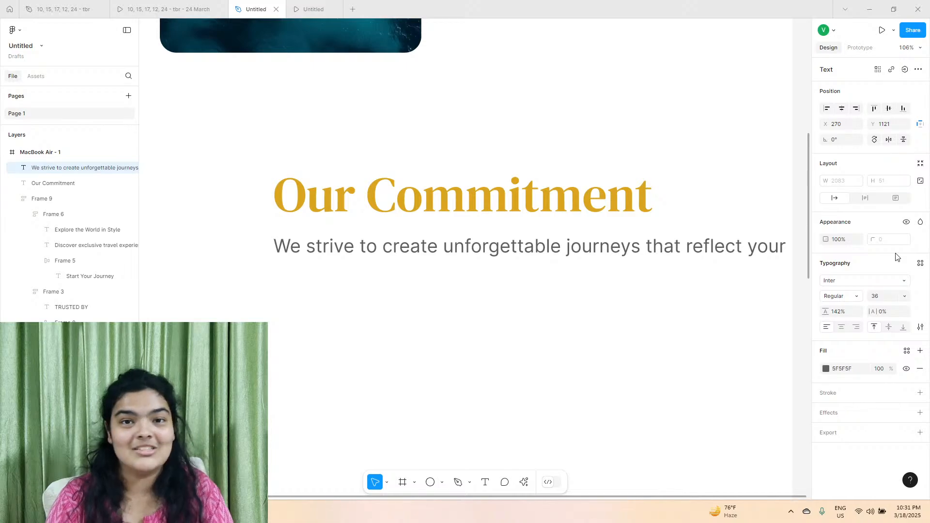
pyautogui.click(847, 294)
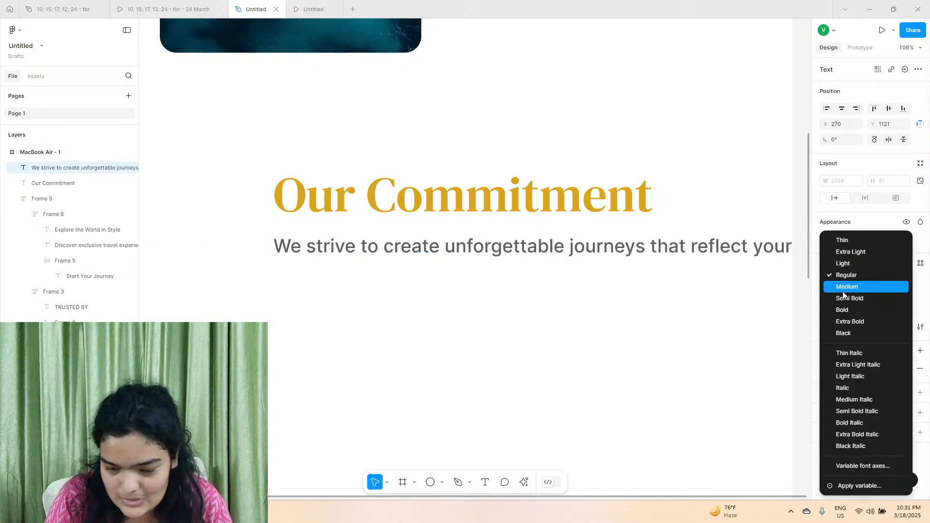
pyautogui.click(842, 289)
# Wrap the paragraph to a width of 896 at X 230, Y 1107 below the heading, with letter spacing of -3%.
pyautogui.moveTo(648, 245); pyautogui.dragTo(428, 268)
pyautogui.scroll(-5, 429, 267)
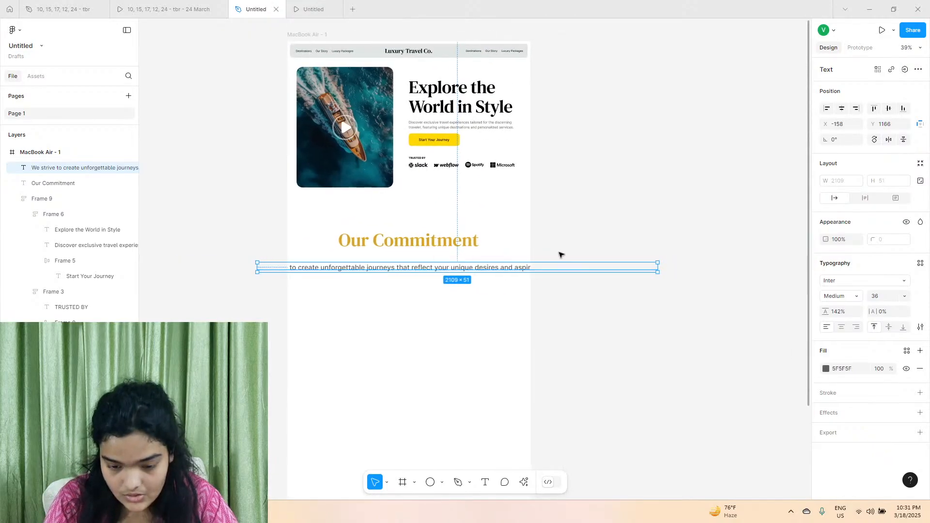
pyautogui.moveTo(661, 268); pyautogui.dragTo(427, 263)
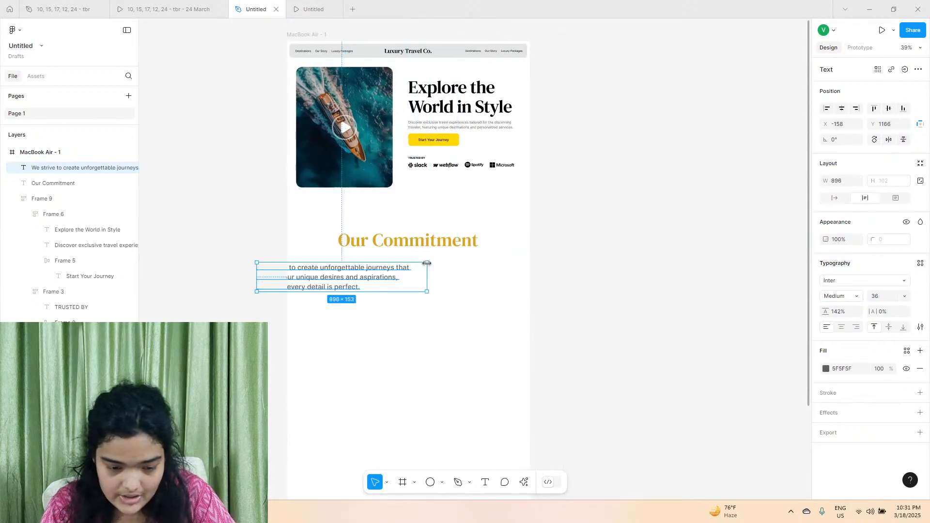
pyautogui.scroll(5, 373, 271)
pyautogui.moveTo(311, 287); pyautogui.dragTo(480, 264)
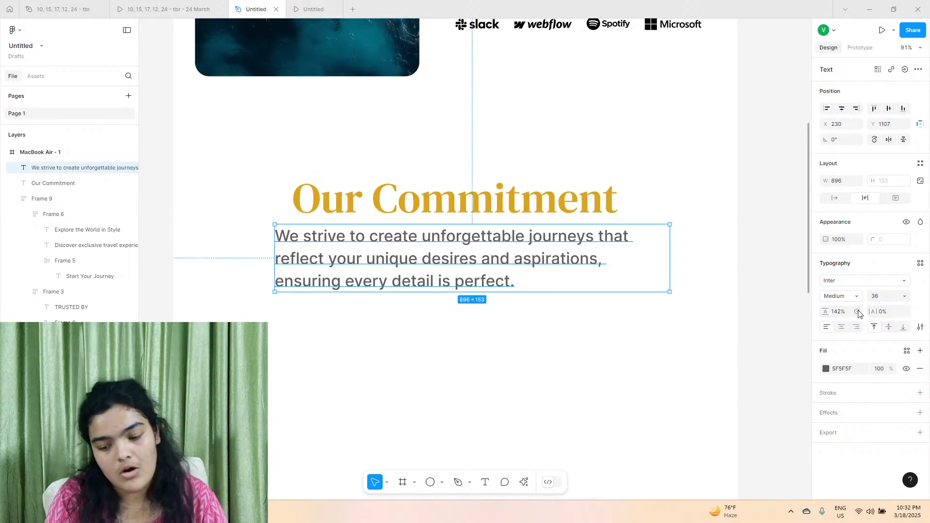
pyautogui.moveTo(873, 307); pyautogui.dragTo(871, 309)
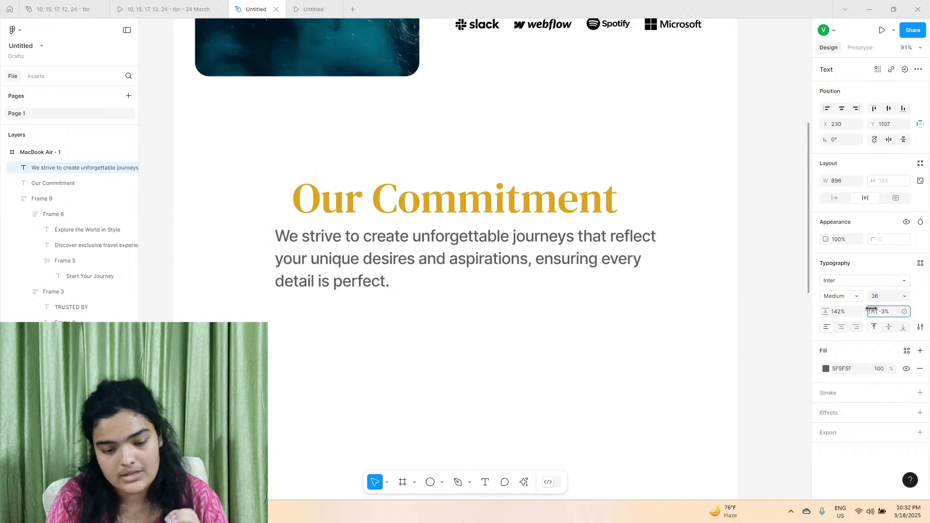
# Try the Semi Bold weight on the paragraph and return it to Medium.
pyautogui.click(847, 296)
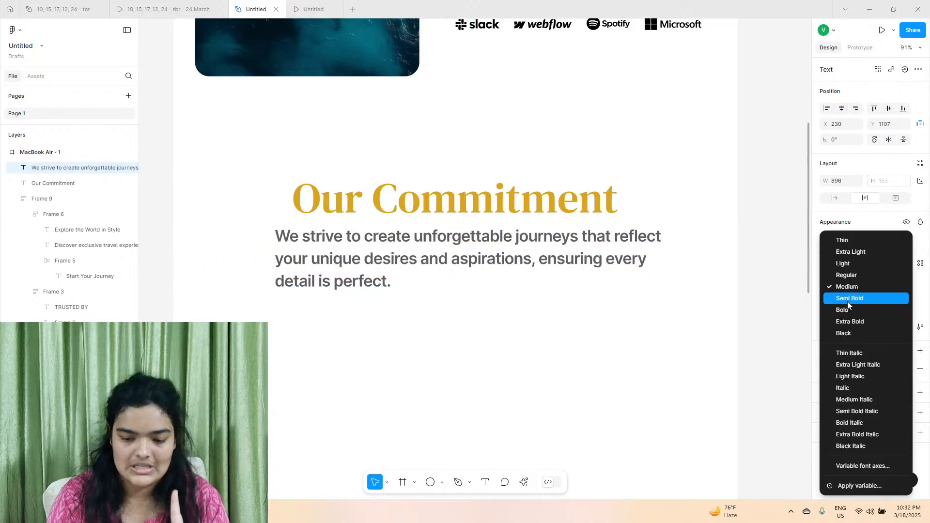
pyautogui.click(847, 300)
pyautogui.click(849, 296)
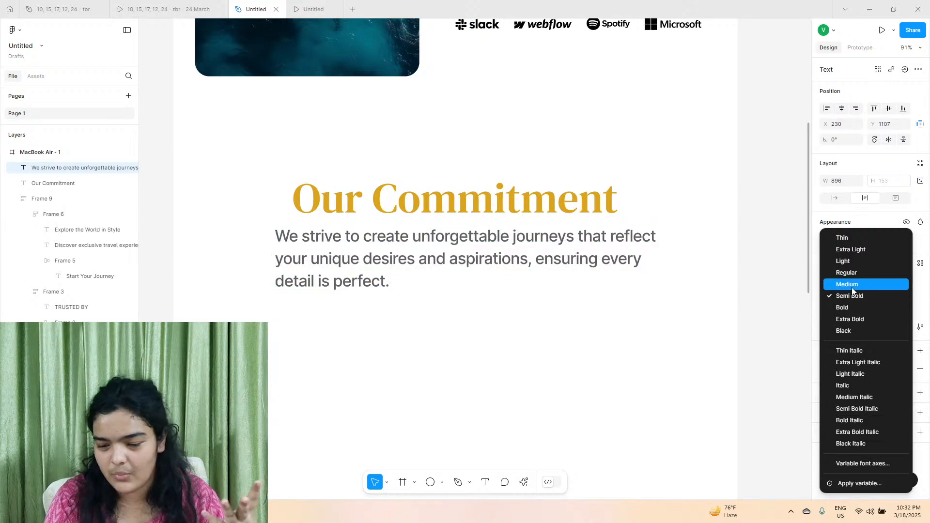
pyautogui.click(852, 287)
pyautogui.click(849, 297)
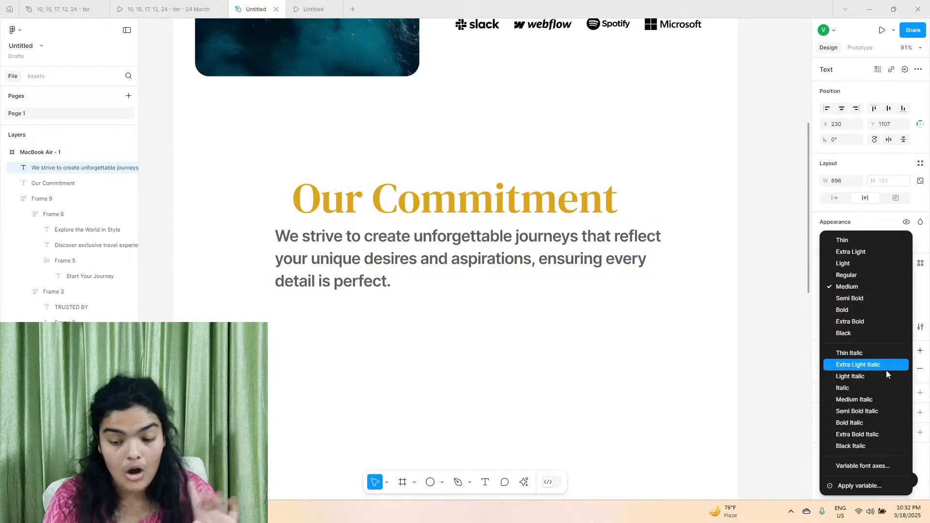
pyautogui.click(868, 483)
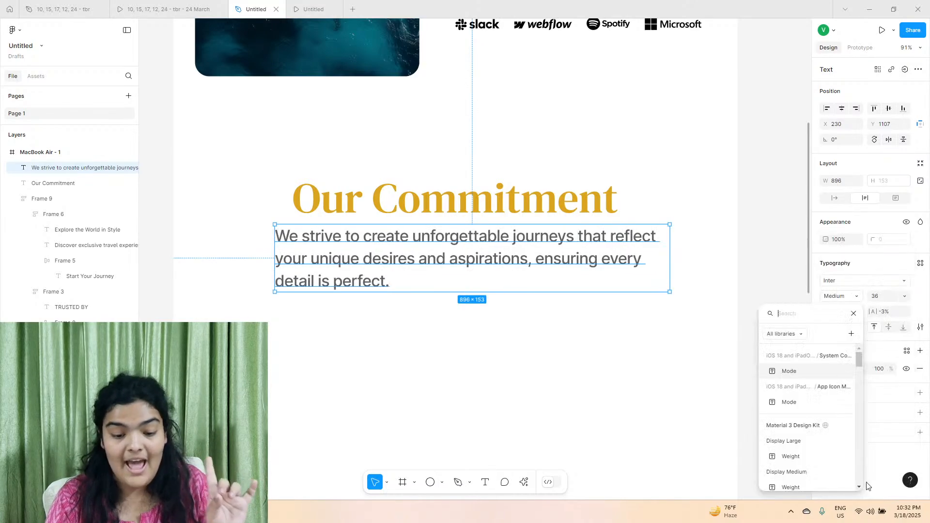
pyautogui.click(853, 313)
# Use the variable font axes to set the paragraph's weight to 568, keeping the slant at 0.
pyautogui.click(851, 298)
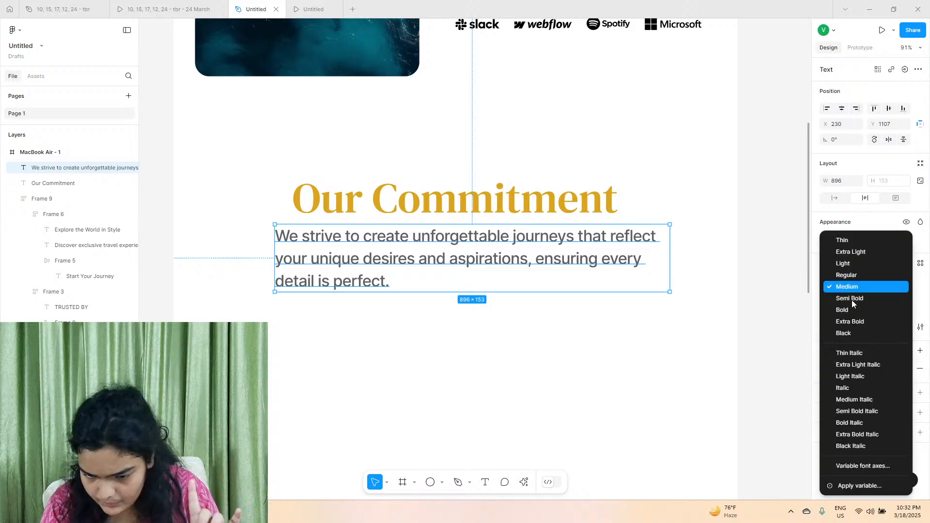
pyautogui.click(843, 467)
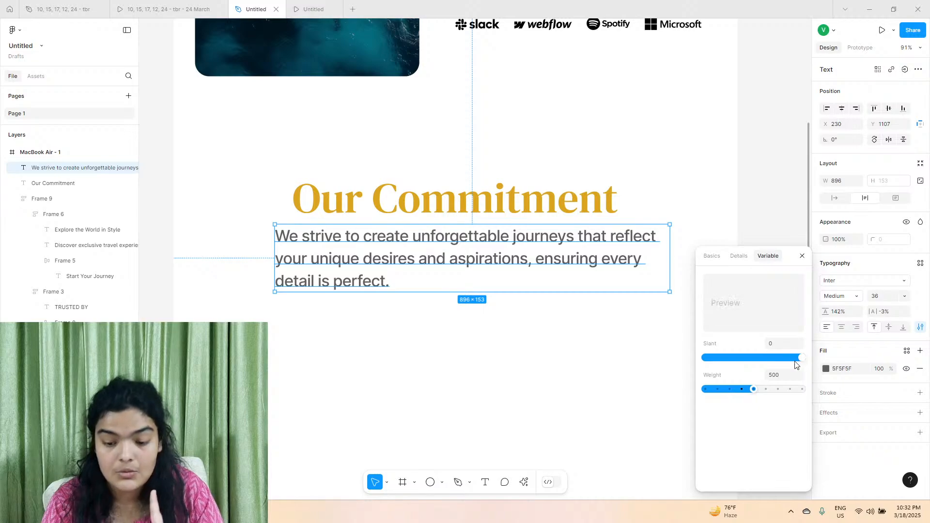
pyautogui.moveTo(793, 361); pyautogui.dragTo(848, 371)
pyautogui.moveTo(749, 388)
pyautogui.mouseDown()
pyautogui.moveTo(781, 387)
pyautogui.moveTo(763, 386)
pyautogui.mouseUp()
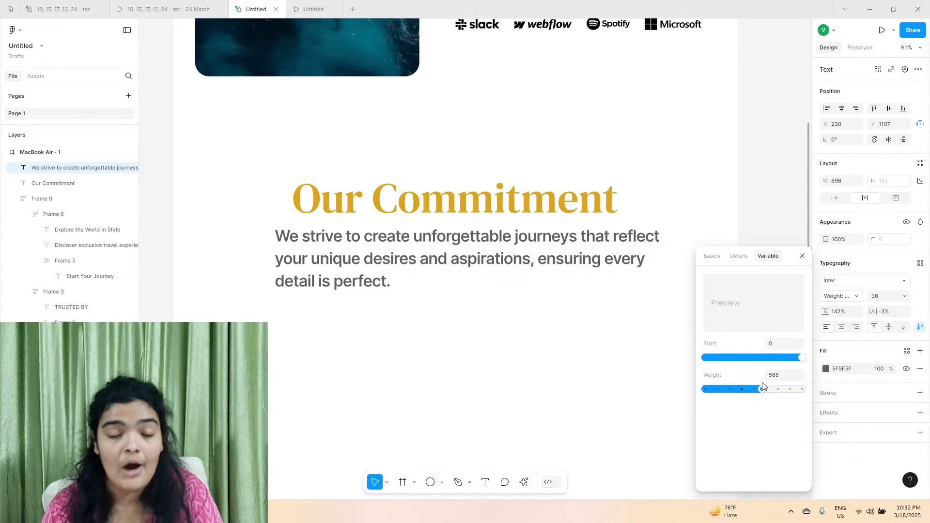
pyautogui.click(629, 270)
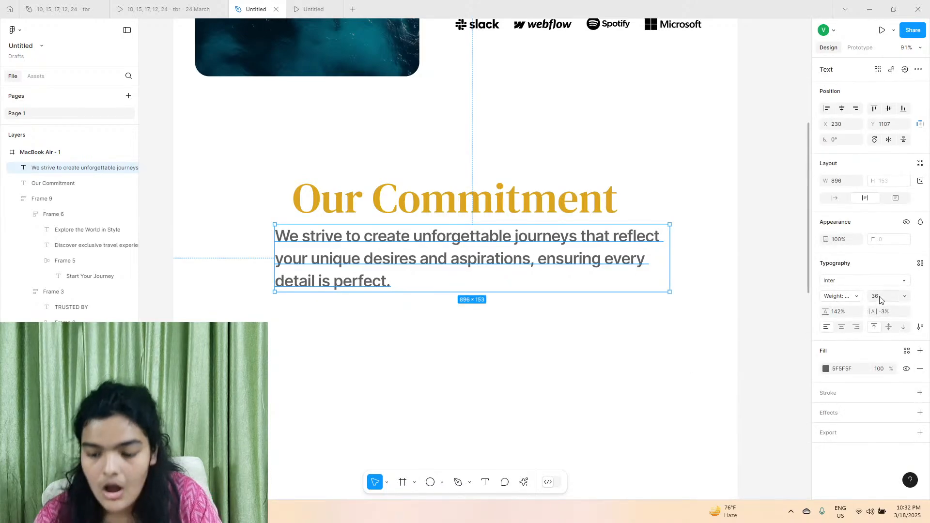
pyautogui.click(853, 296)
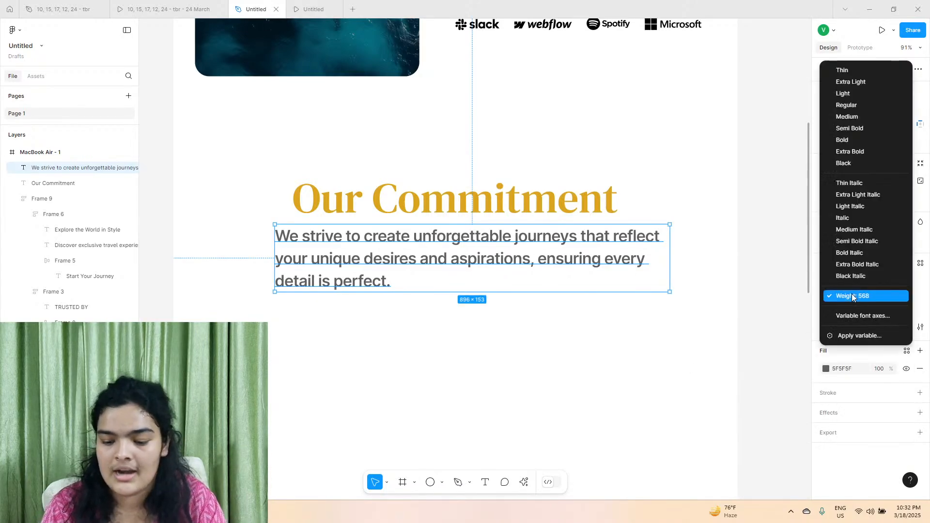
pyautogui.click(852, 297)
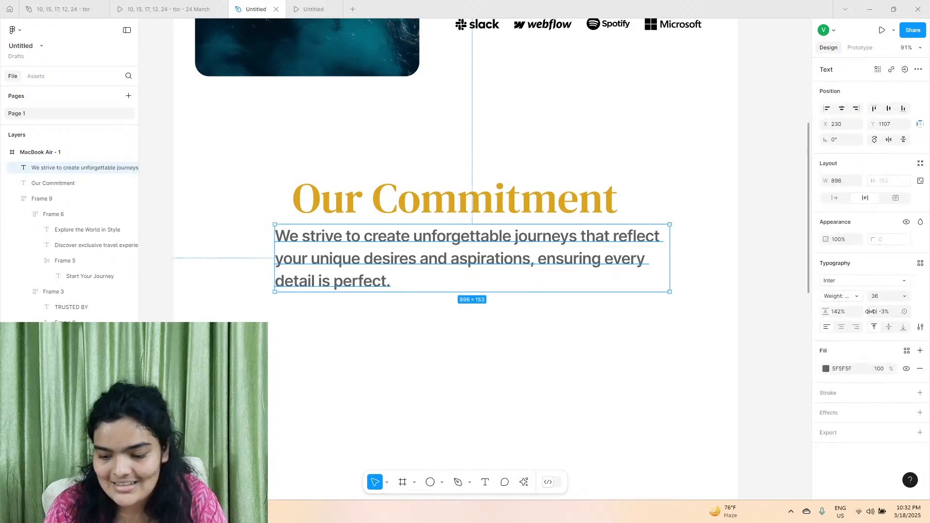
pyautogui.moveTo(872, 311); pyautogui.dragTo(872, 312)
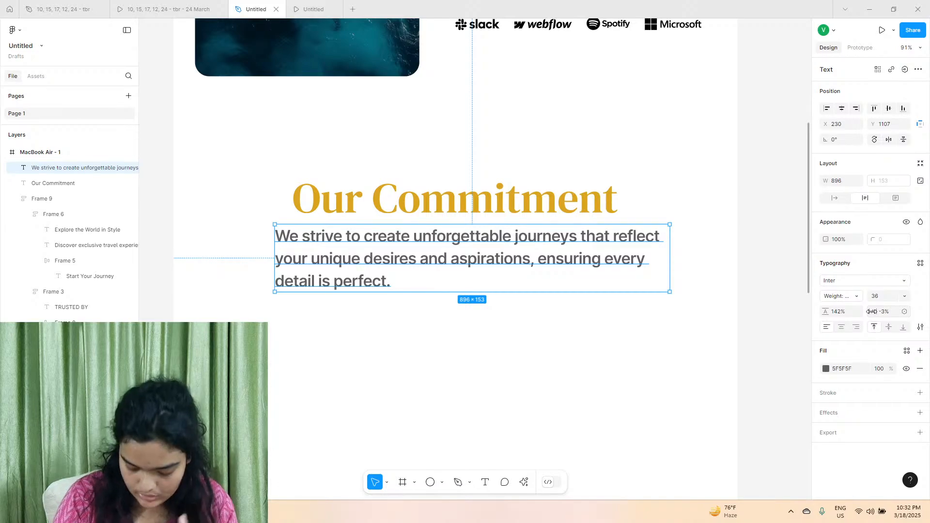
pyautogui.scroll(3, 532, 252)
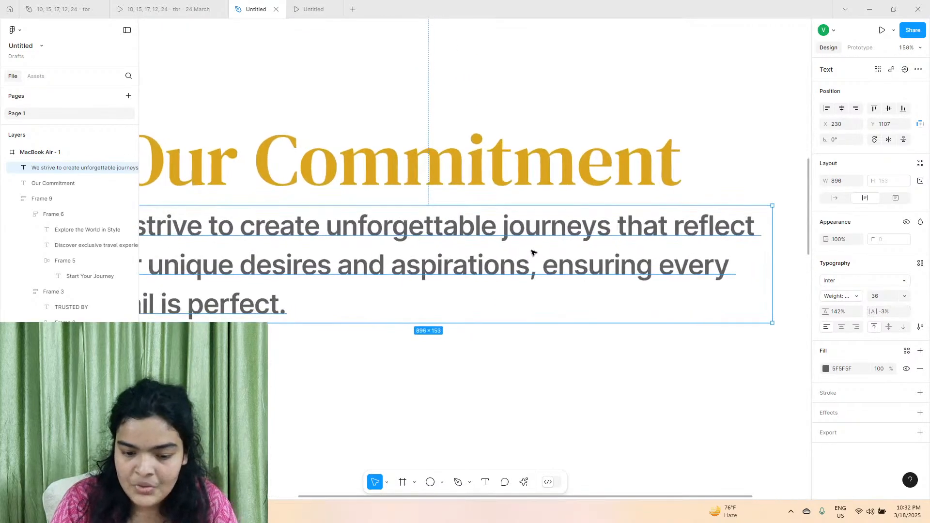
pyautogui.scroll(4, 552, 249)
pyautogui.scroll(2, 619, 228)
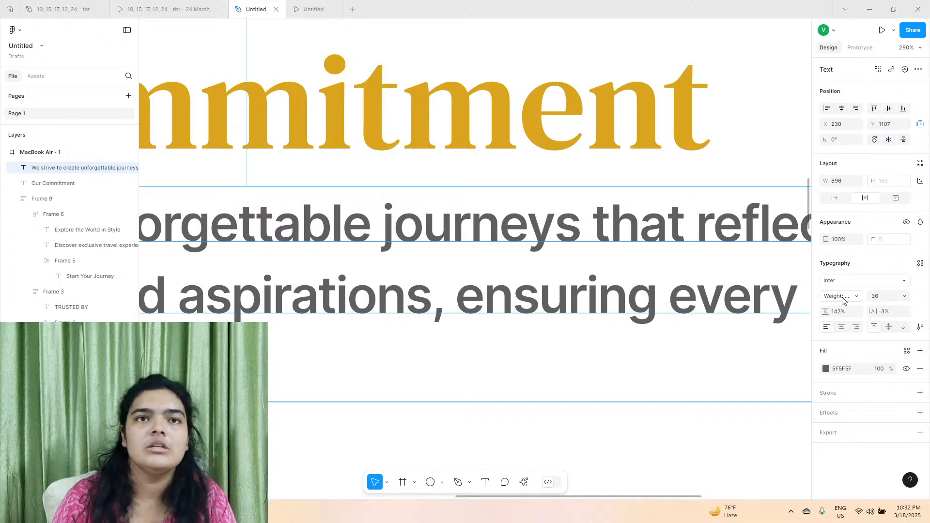
pyautogui.scroll(-4, 656, 286)
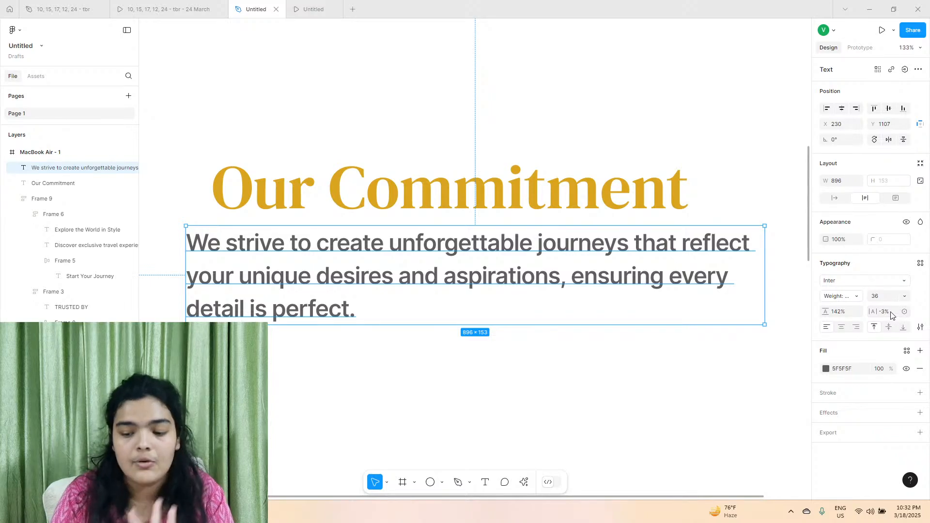
# Try looser and tighter letter spacing on the Our Commitment paragraph and return it to -3%.
pyautogui.moveTo(877, 310); pyautogui.dragTo(880, 311)
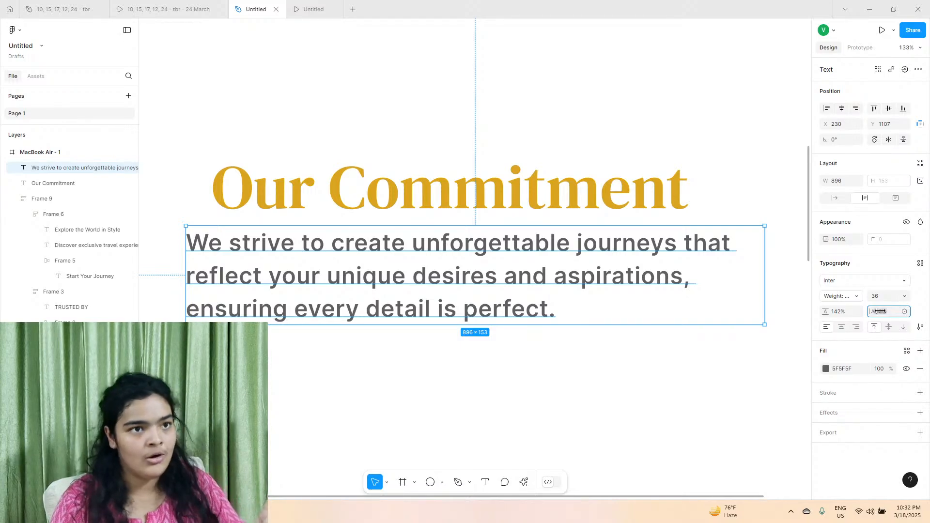
pyautogui.moveTo(880, 311); pyautogui.dragTo(876, 310)
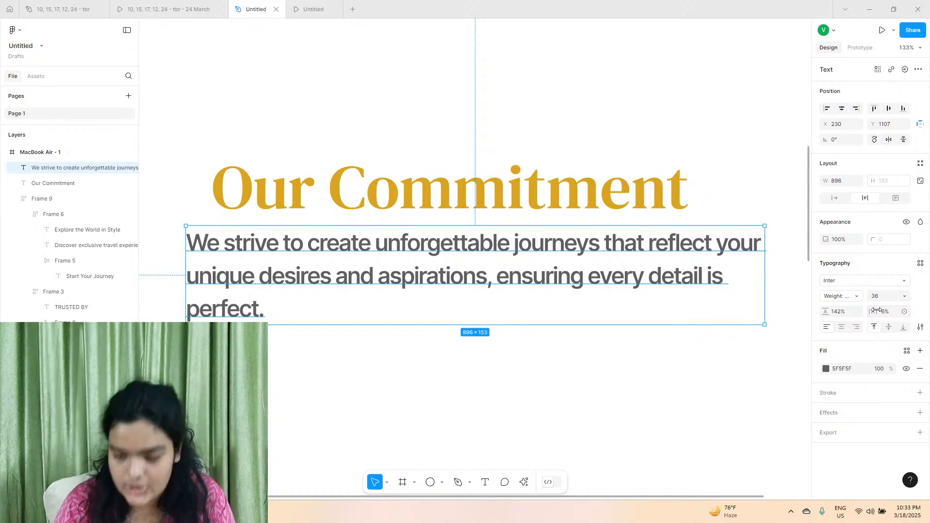
pyautogui.click(886, 312)
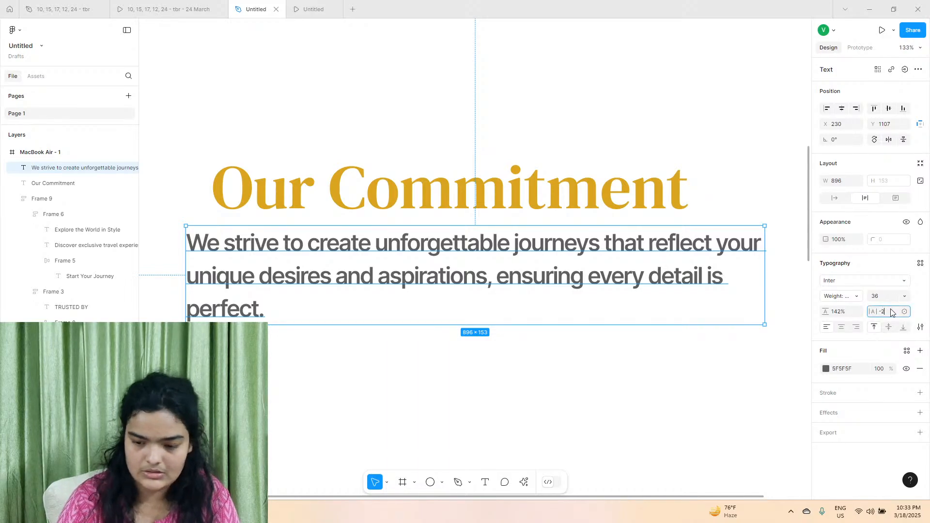
pyautogui.press('Return')
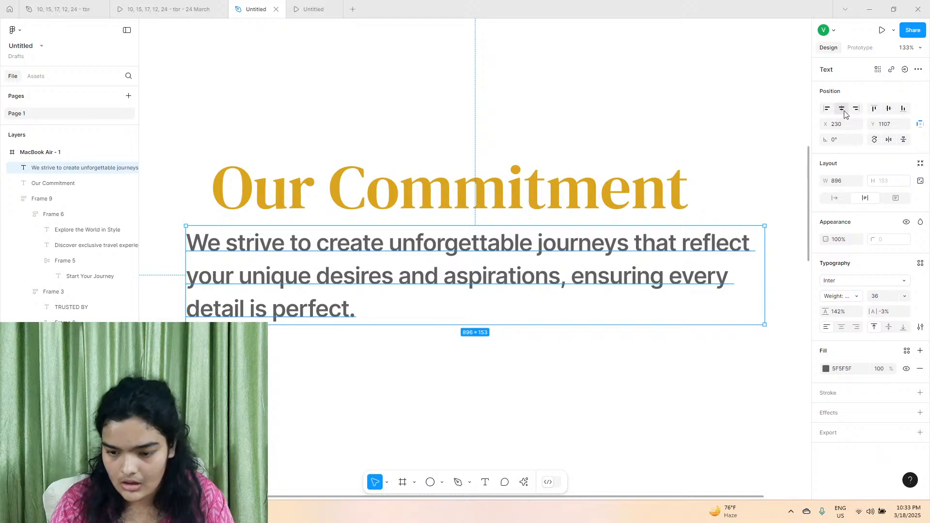
# Centre-align the paragraph's text and position the paragraph centred below the heading at X 192, Y 1114.
pyautogui.moveTo(603, 264); pyautogui.dragTo(580, 257)
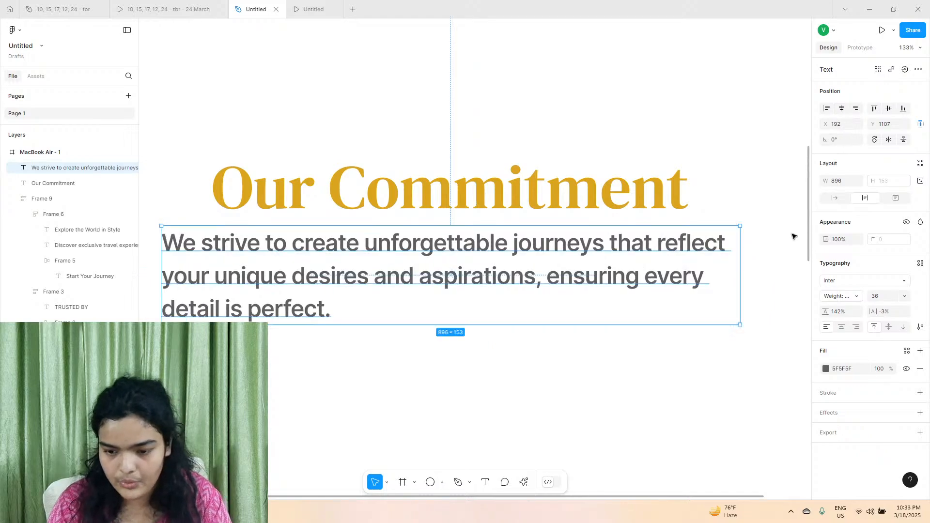
pyautogui.click(890, 109)
pyautogui.hotkey('ctrl', 'z')
pyautogui.scroll(-3, 602, 275)
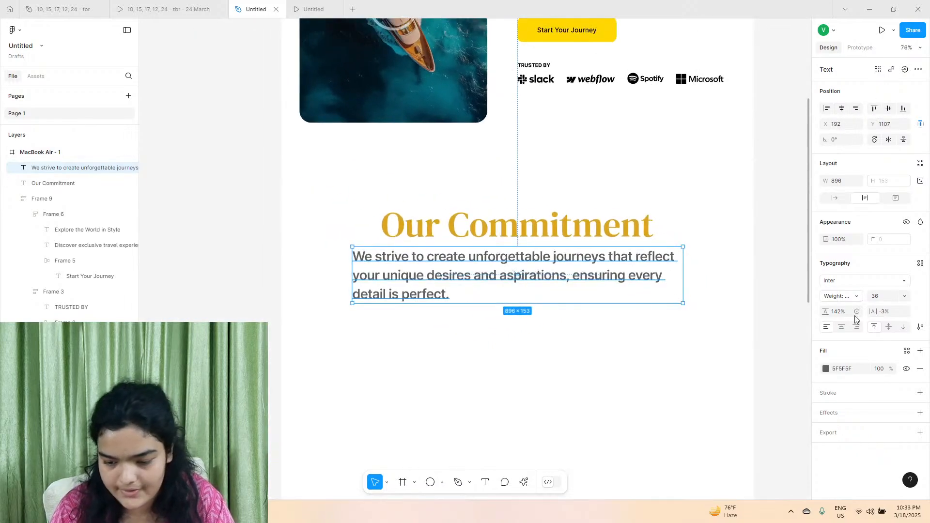
pyautogui.click(842, 327)
pyautogui.moveTo(583, 280); pyautogui.dragTo(573, 286)
pyautogui.hscroll(1, 581, 299)
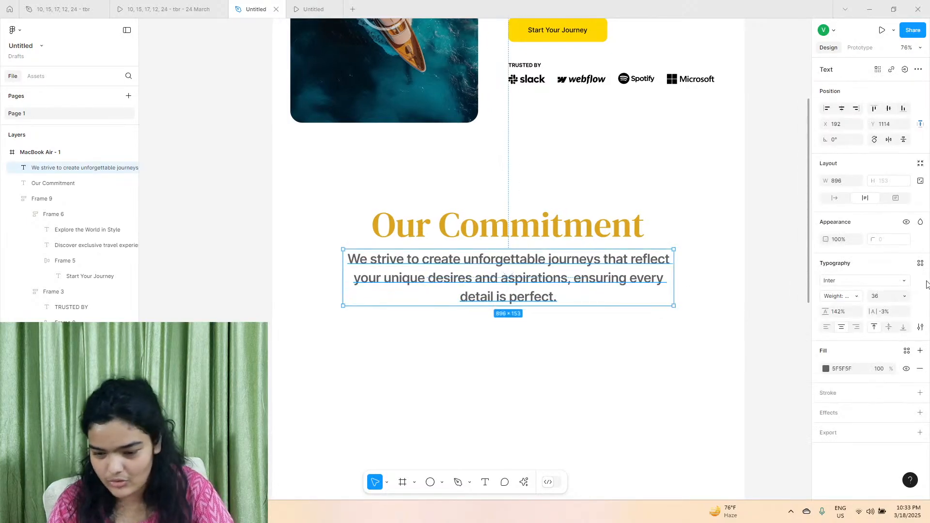
# Set the font size of the Our Commitment paragraph to 30.
pyautogui.click(880, 298)
pyautogui.write('30')
pyautogui.press('Return')
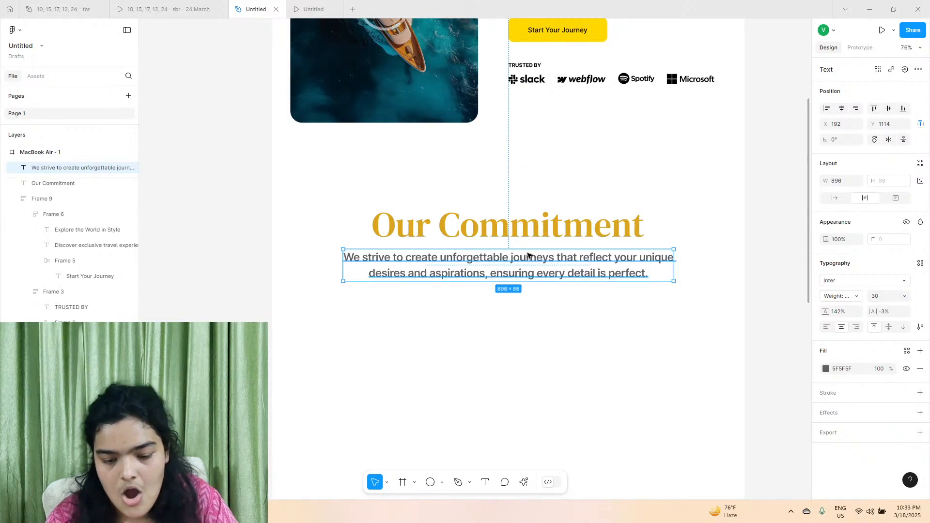
pyautogui.scroll(3, 529, 257)
pyautogui.click(550, 316)
pyautogui.scroll(-2, 549, 316)
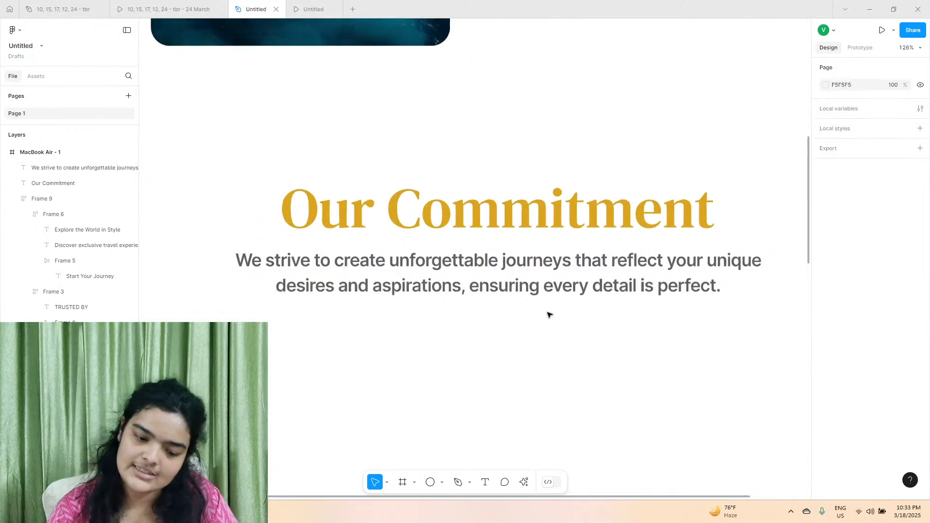
# Move the paragraph up to Y 1110, and nudge the heading and paragraph down together slightly.
pyautogui.scroll(-3, 478, 282)
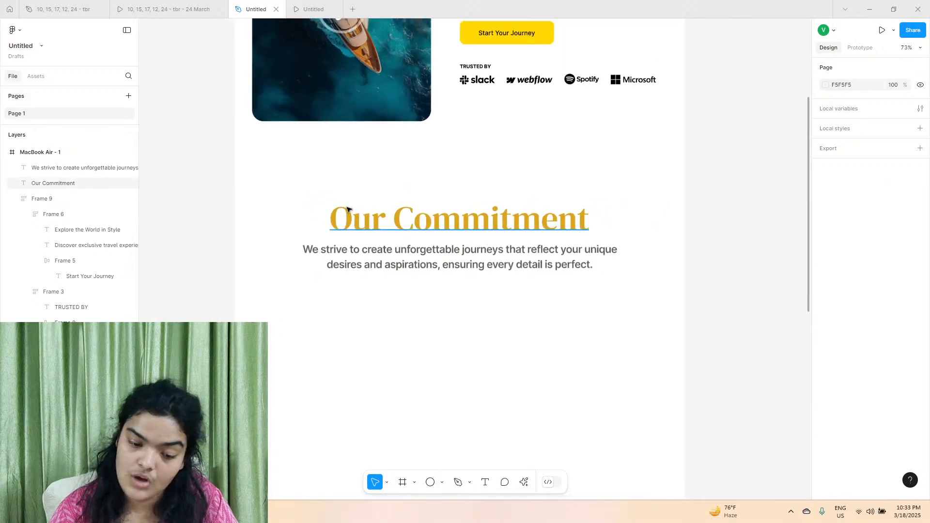
pyautogui.click(357, 248)
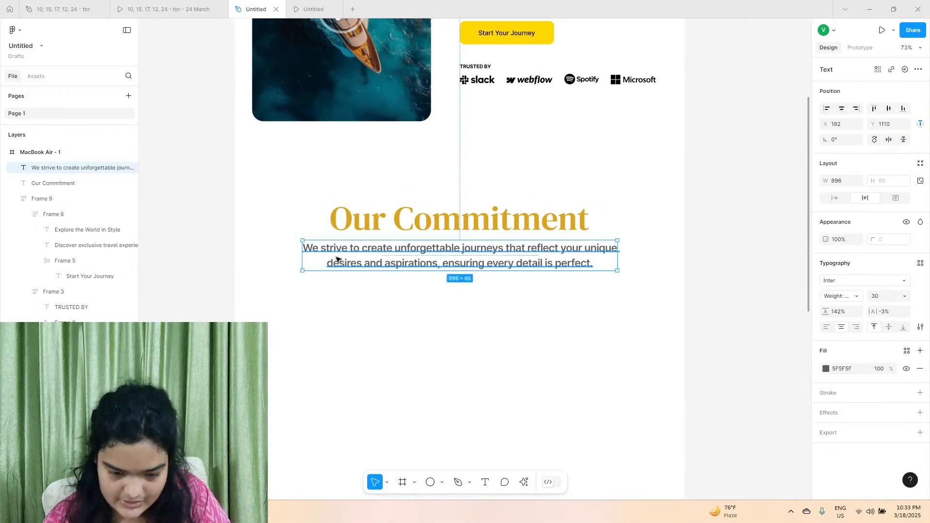
pyautogui.click(429, 318)
pyautogui.moveTo(275, 199); pyautogui.dragTo(441, 322)
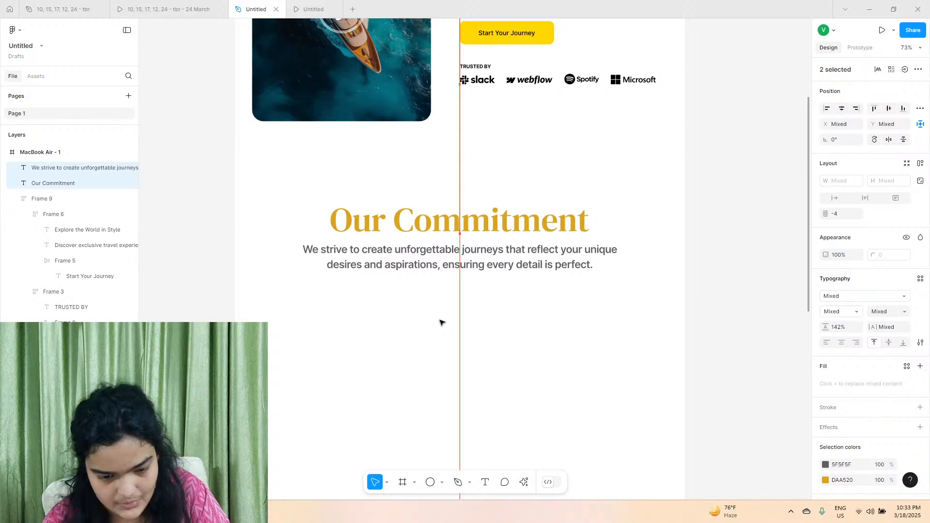
pyautogui.click(417, 295)
# Check the next section in the reference prototype and duplicate the Our Commitment heading and paragraph below the originals in the design file.
pyautogui.click(116, 10)
pyautogui.scroll(-3, 383, 245)
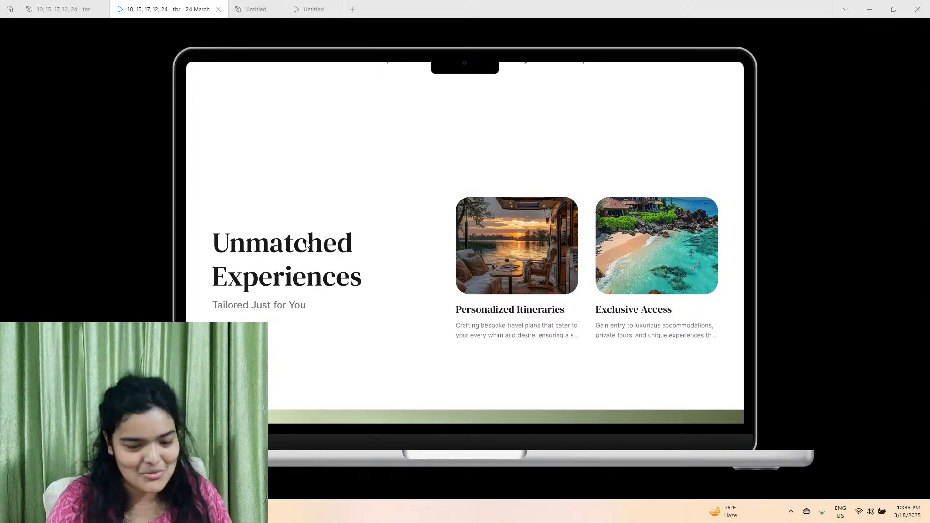
pyautogui.scroll(5, 434, 244)
pyautogui.scroll(-4, 400, 284)
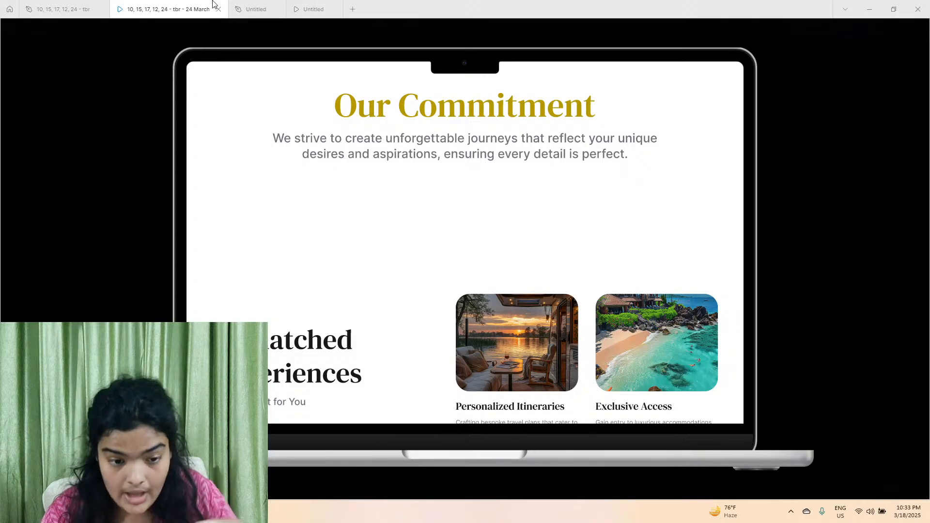
pyautogui.click(254, 9)
pyautogui.moveTo(308, 214); pyautogui.dragTo(390, 297)
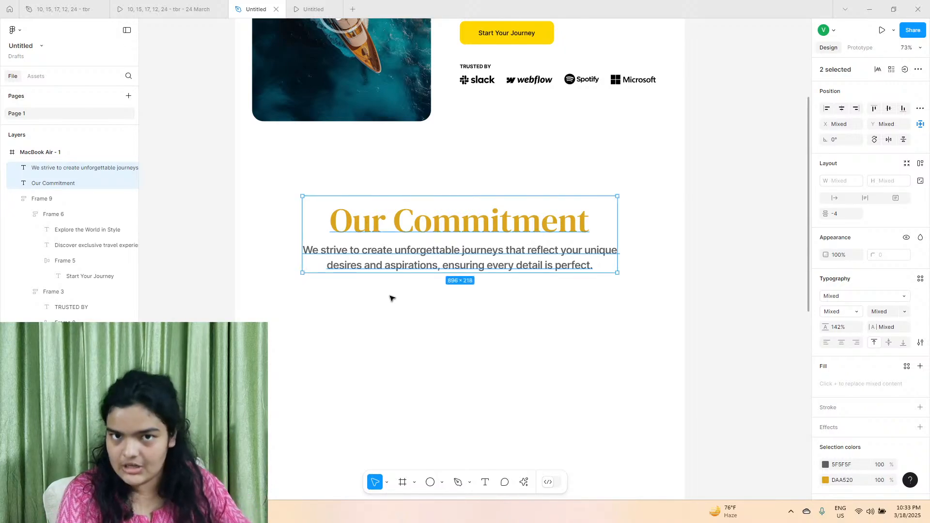
pyautogui.moveTo(457, 242); pyautogui.dragTo(431, 402)
# Compare with the reference prototype and shift the duplicated pair slightly down and left, placing its heading at X 262, Y 1463.
pyautogui.click(180, 4)
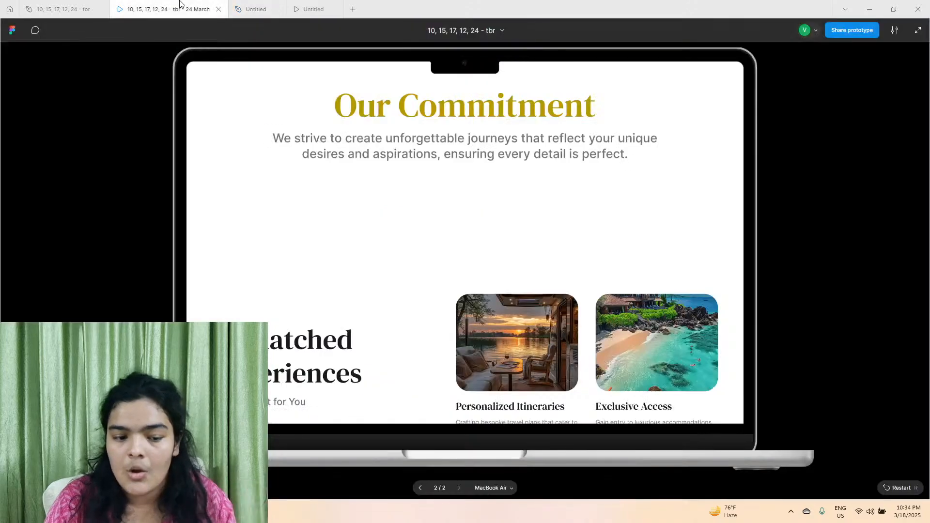
pyautogui.click(237, 5)
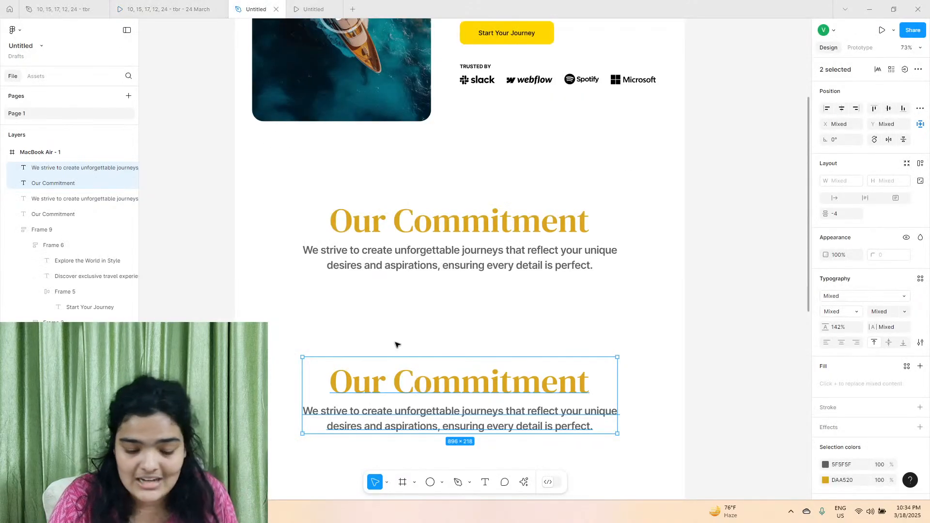
pyautogui.moveTo(388, 385); pyautogui.dragTo(388, 392)
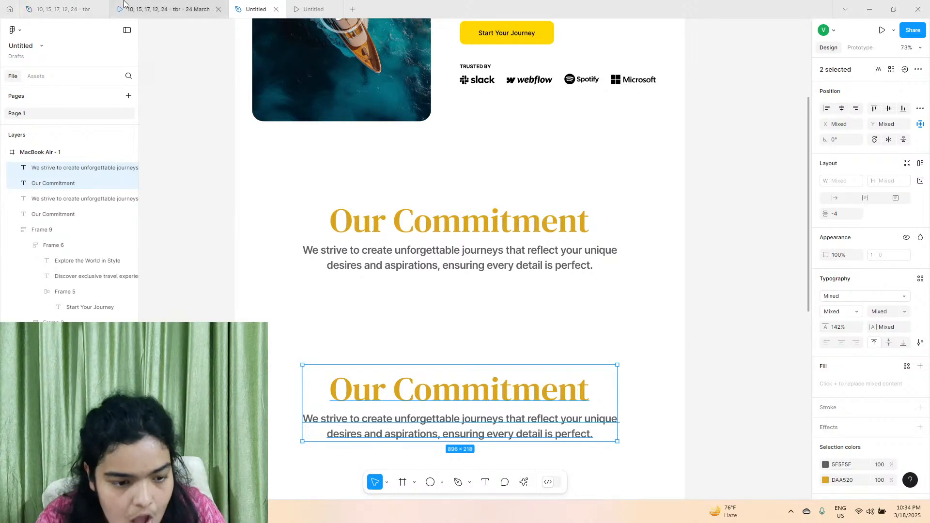
pyautogui.click(148, 9)
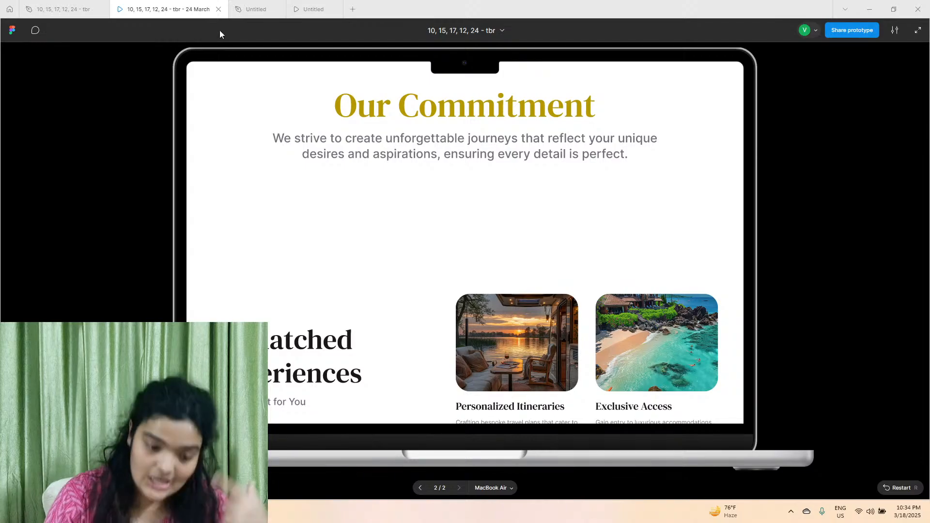
pyautogui.click(249, 6)
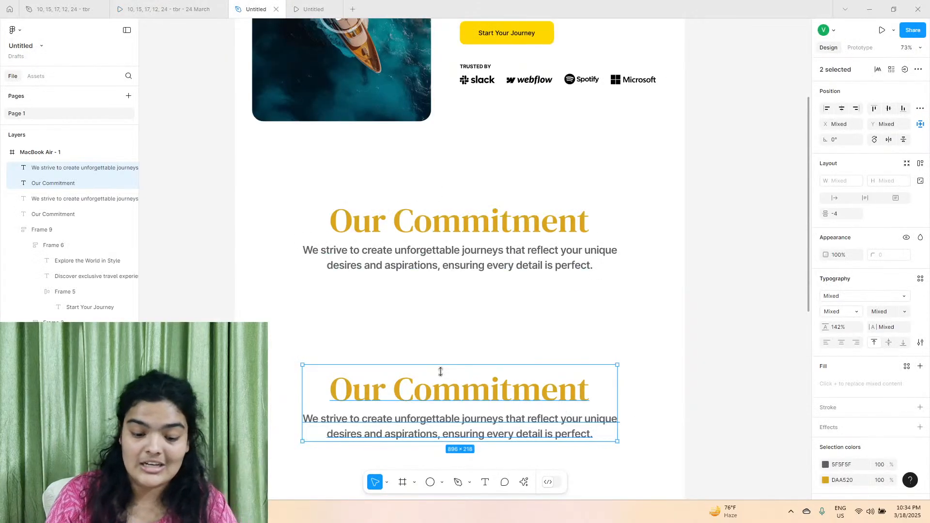
pyautogui.moveTo(439, 378); pyautogui.dragTo(436, 379)
# Replace the duplicated heading's text with "Unmatched Experience".
pyautogui.click(431, 388)
pyautogui.doubleClick(421, 391)
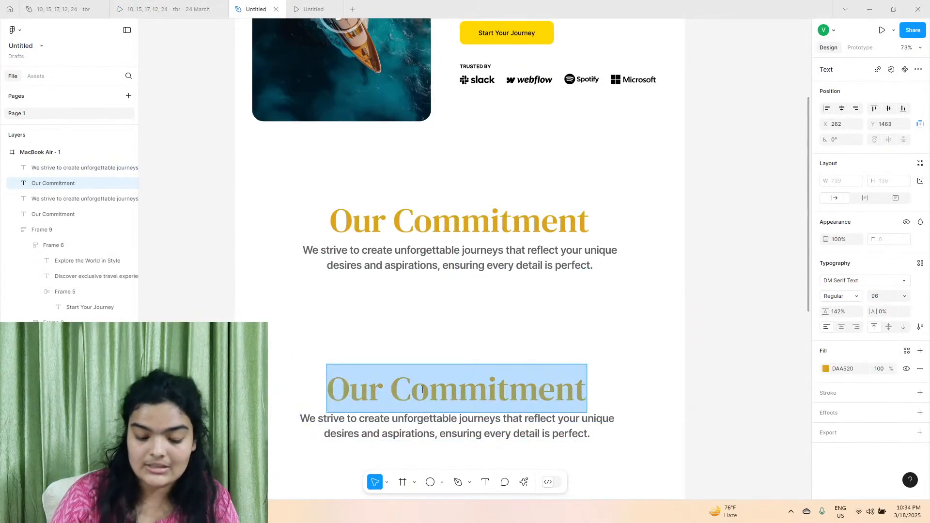
pyautogui.write('Unmatche')
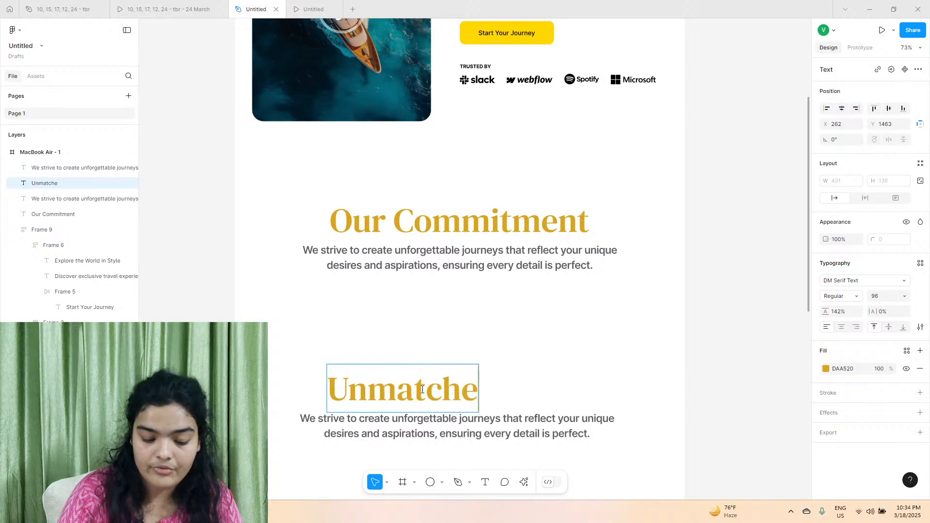
pyautogui.write('d Experience')
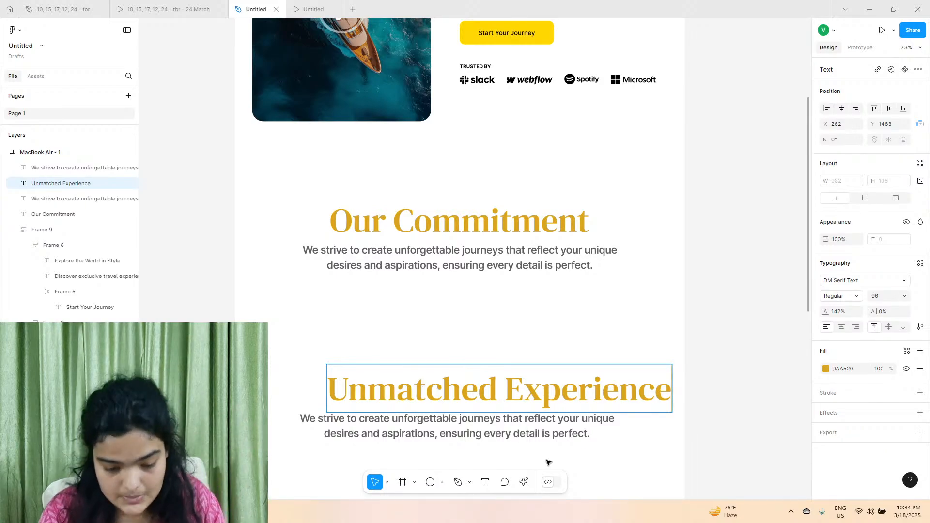
# Left-align the duplicated paragraph's text and move the Unmatched Experience heading above it to X 175, Y 1470.
pyautogui.click(490, 427)
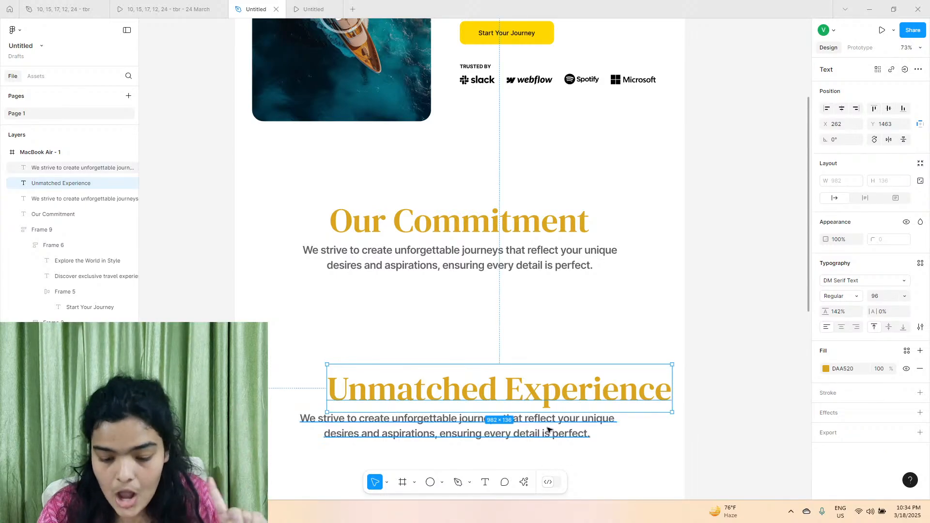
pyautogui.click(827, 327)
pyautogui.click(493, 379)
pyautogui.moveTo(489, 387); pyautogui.dragTo(457, 390)
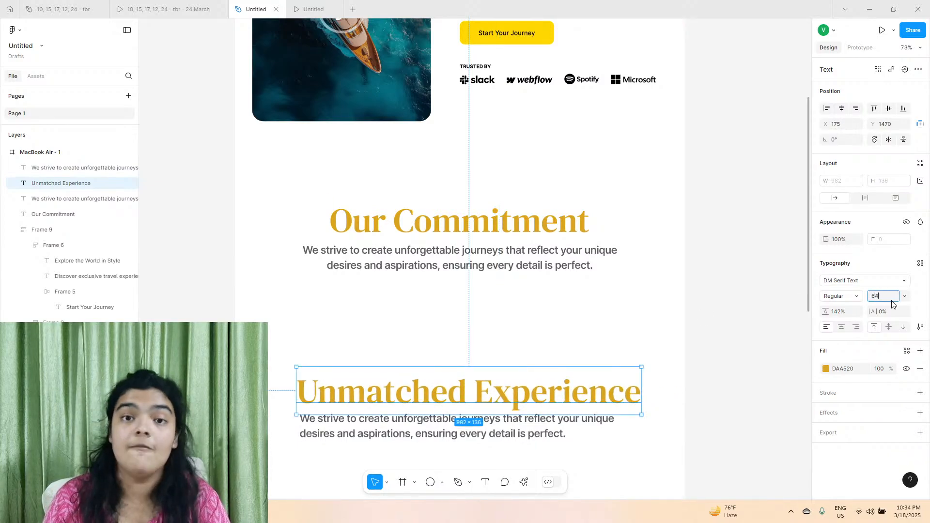
# Set the Unmatched Experience heading's font size to 64 and compare it with the reference prototype.
pyautogui.click(892, 299)
pyautogui.write('64')
pyautogui.press('Return')
pyautogui.scroll(-1, 365, 354)
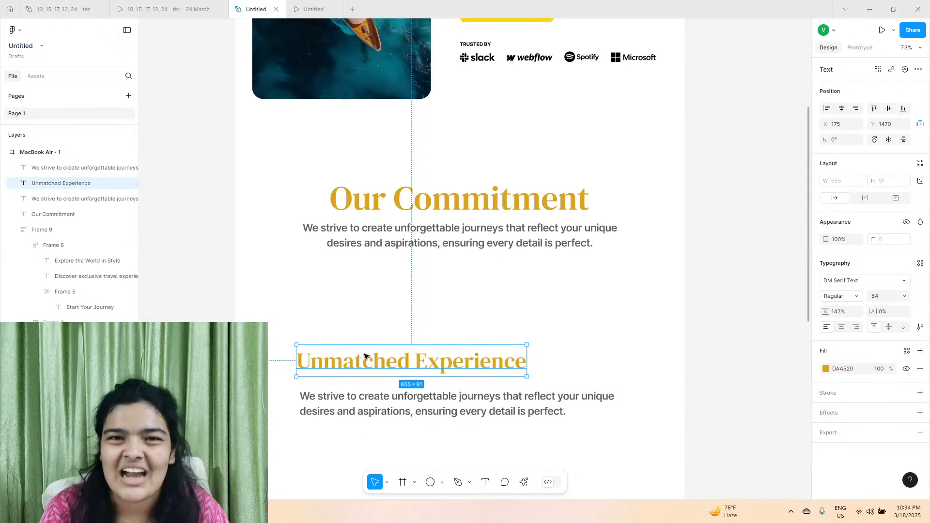
pyautogui.scroll(-1, 365, 356)
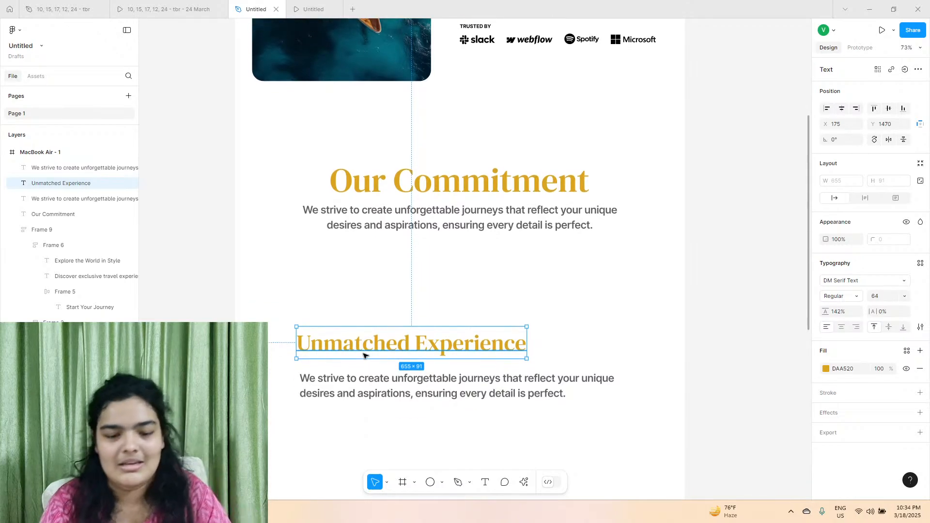
pyautogui.scroll(2, 328, 341)
pyautogui.click(165, 9)
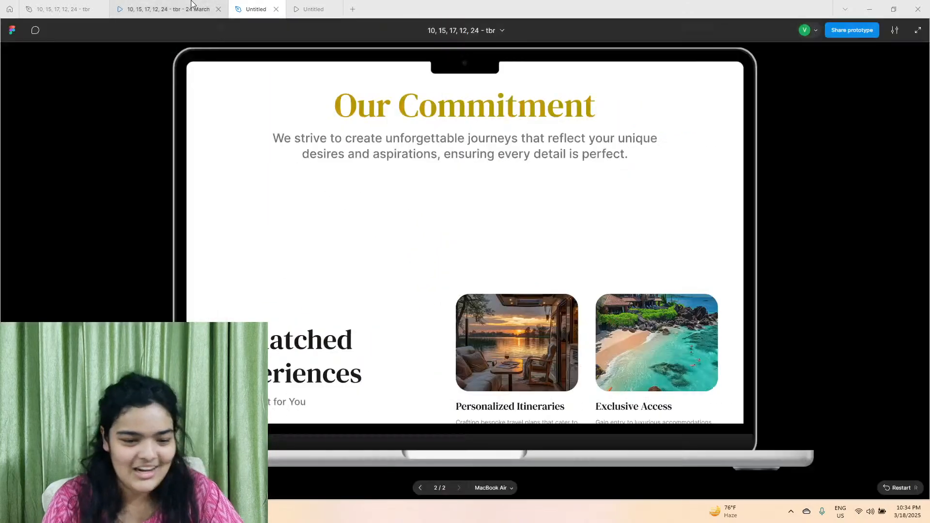
pyautogui.click(244, 4)
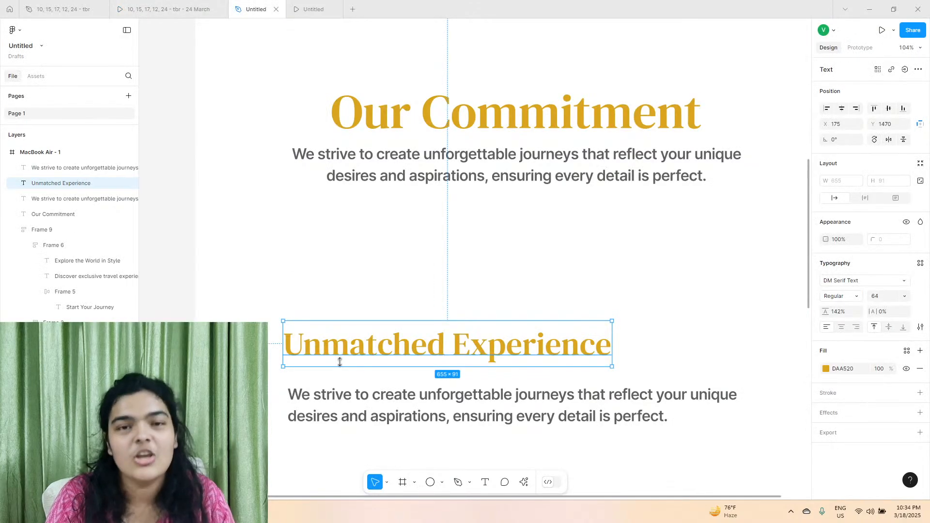
# Set the font size of the paragraph below the Unmatched Experience heading to 20.
pyautogui.doubleClick(355, 408)
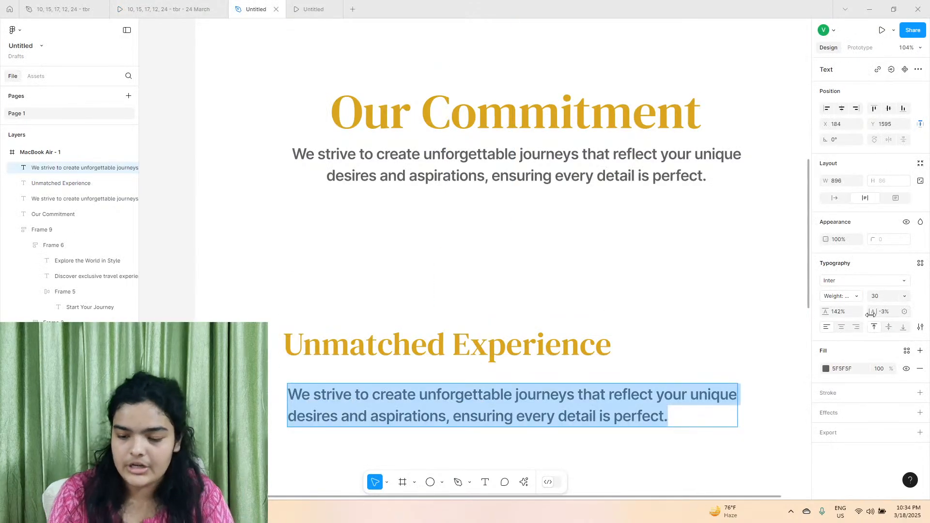
pyautogui.click(902, 295)
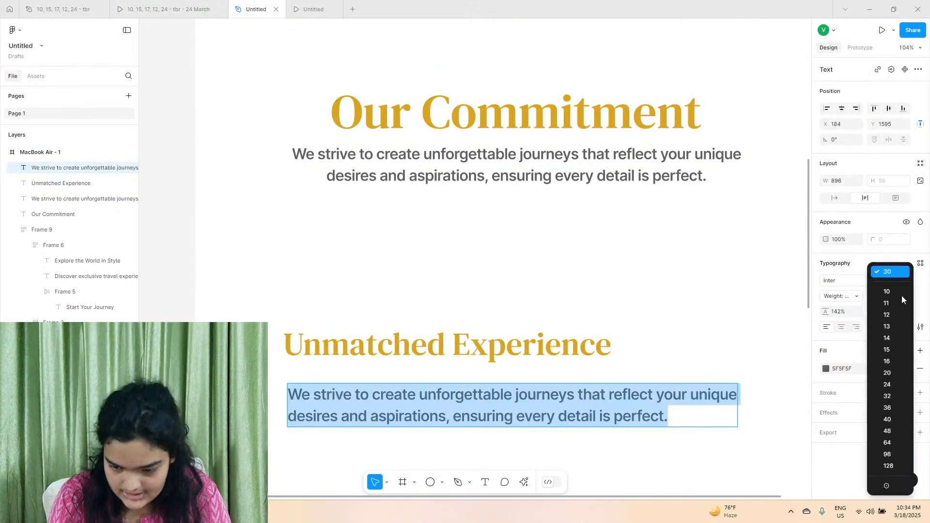
pyautogui.click(891, 373)
pyautogui.doubleClick(596, 361)
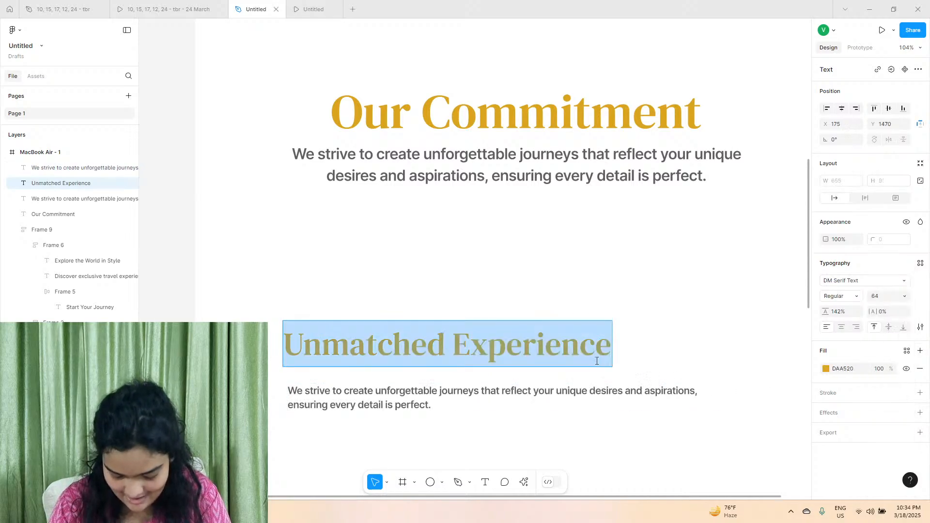
pyautogui.tripleClick(671, 391)
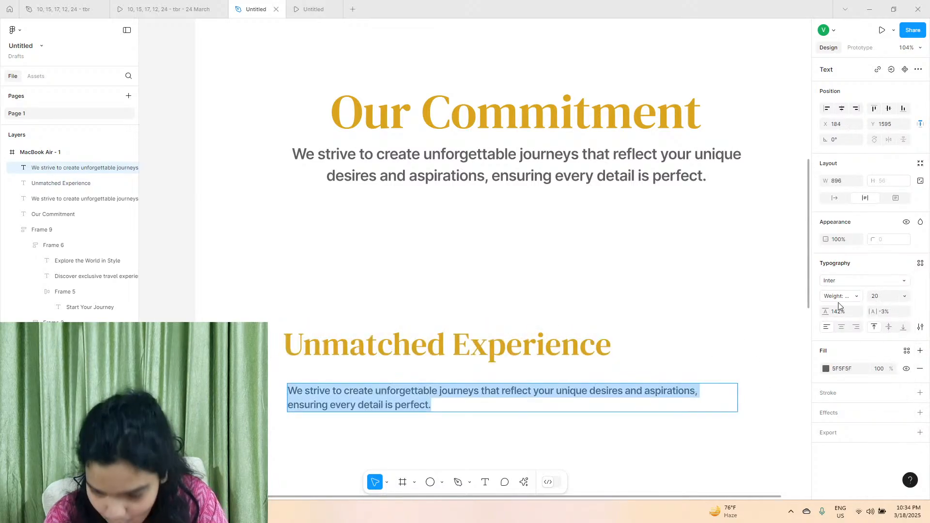
pyautogui.click(904, 296)
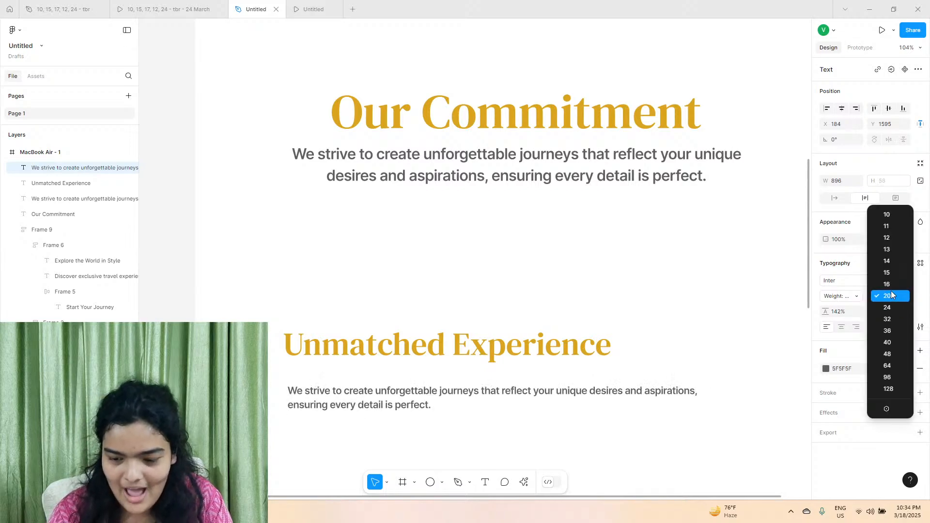
pyautogui.click(540, 403)
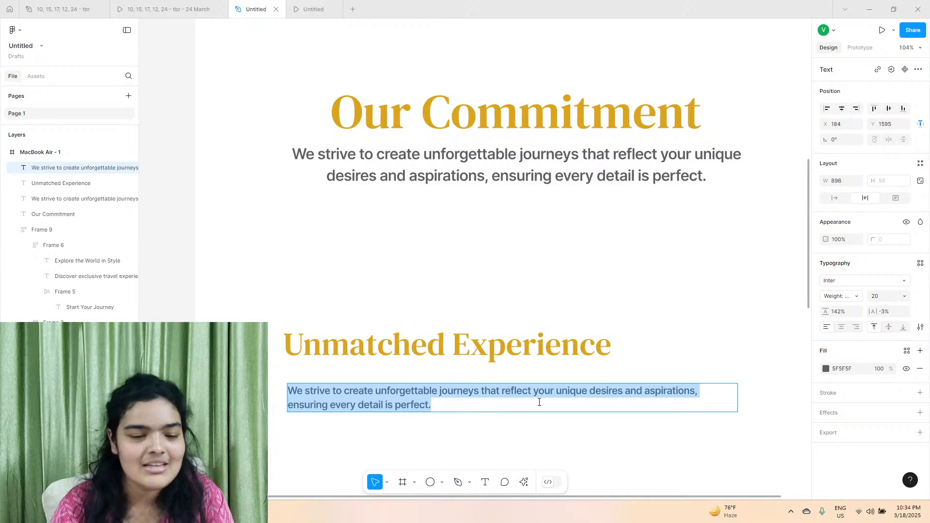
# Replace the paragraph's text with "Tailored Just For You", checking the wording against the reference prototype.
pyautogui.click(199, 9)
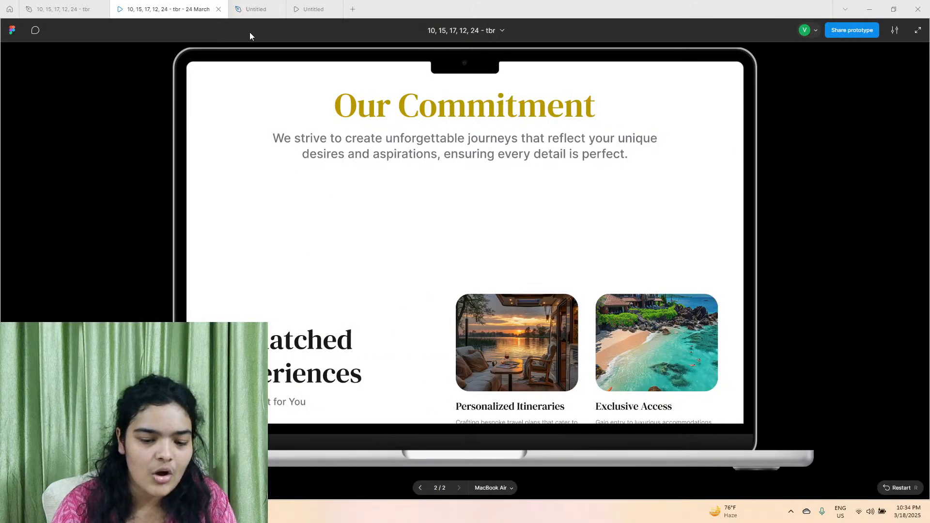
pyautogui.moveTo(246, 4)
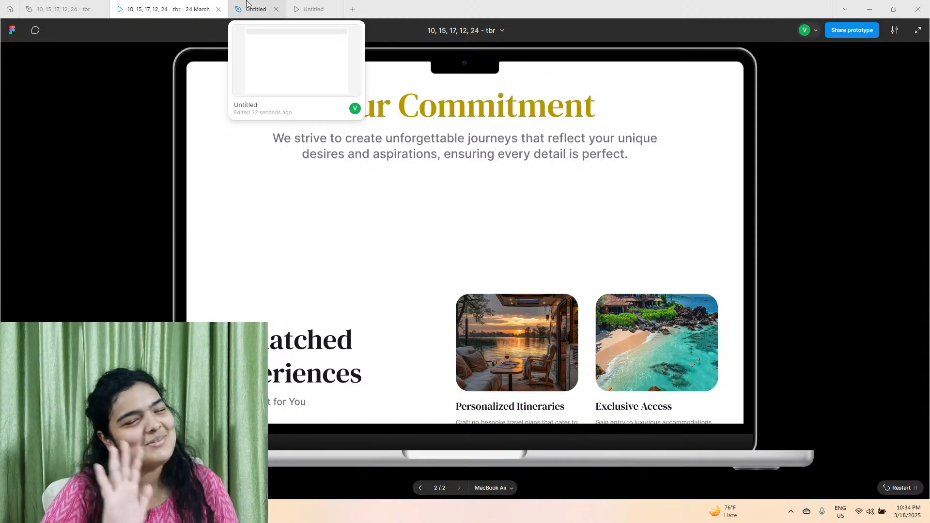
pyautogui.click(247, 5)
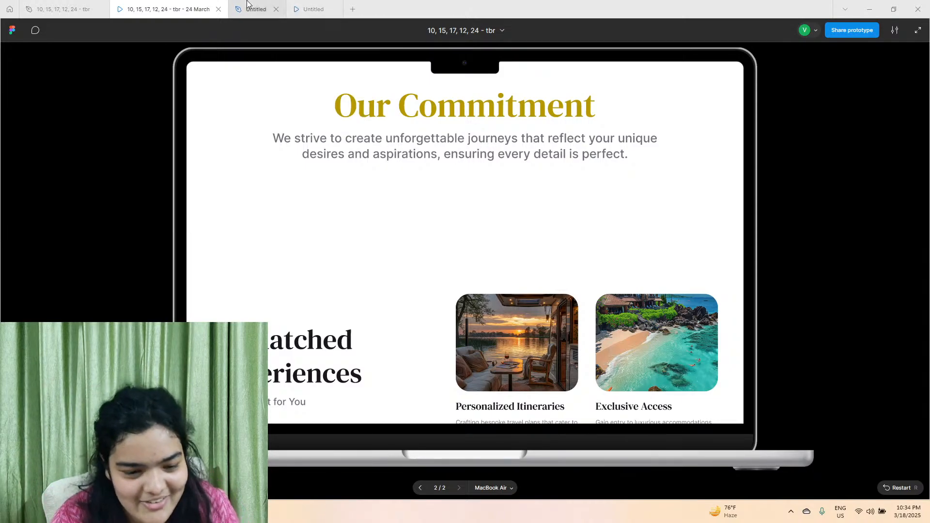
pyautogui.write('Ta')
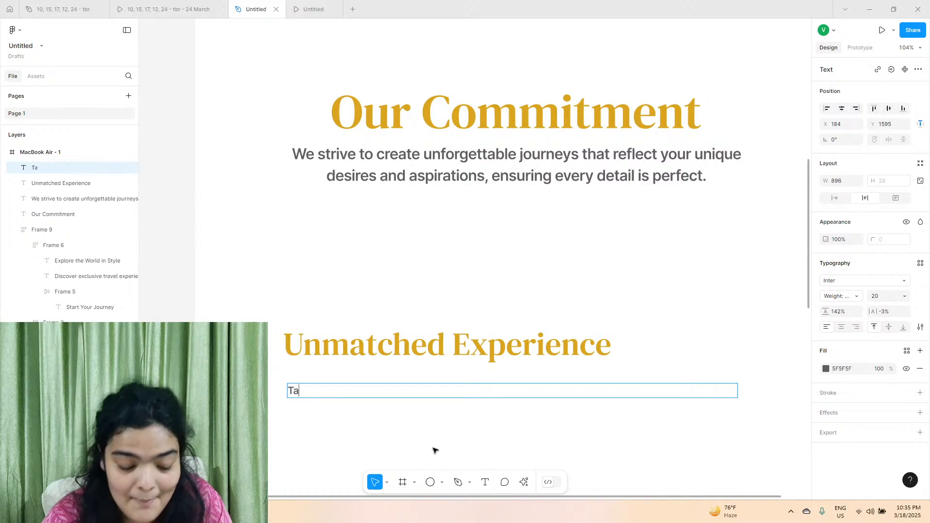
pyautogui.write('ilor')
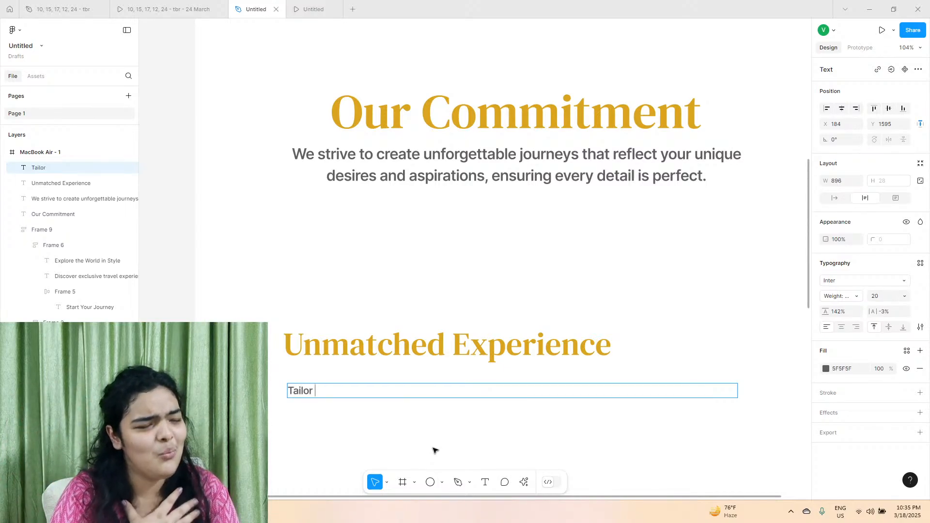
pyautogui.click(196, 4)
pyautogui.click(246, 9)
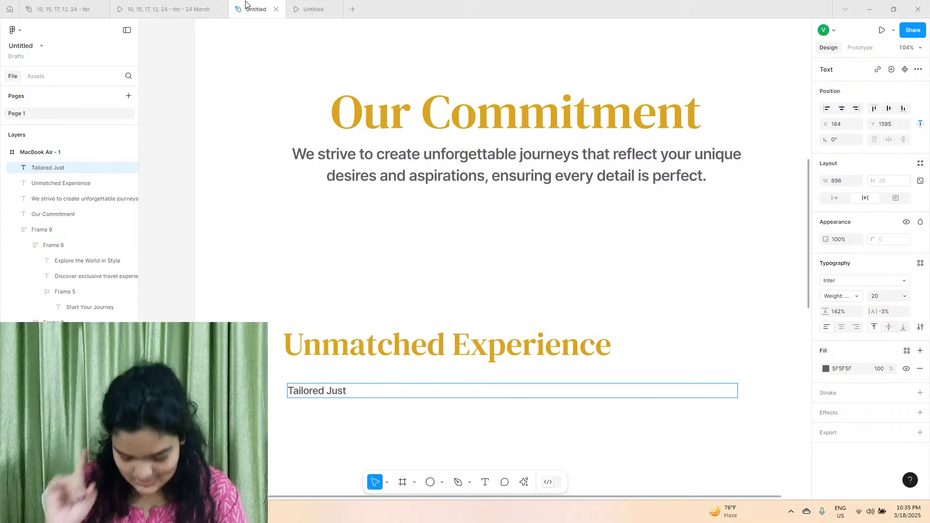
pyautogui.click(129, 7)
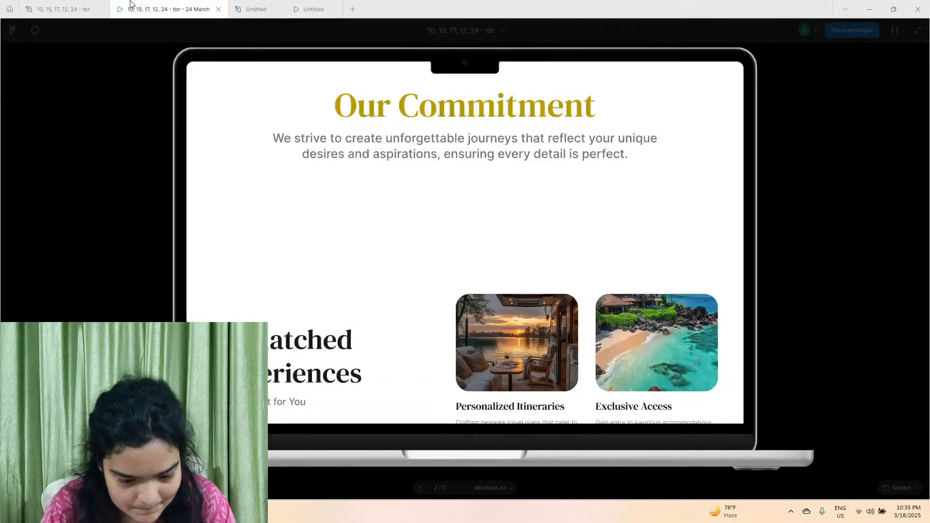
pyautogui.click(280, 3)
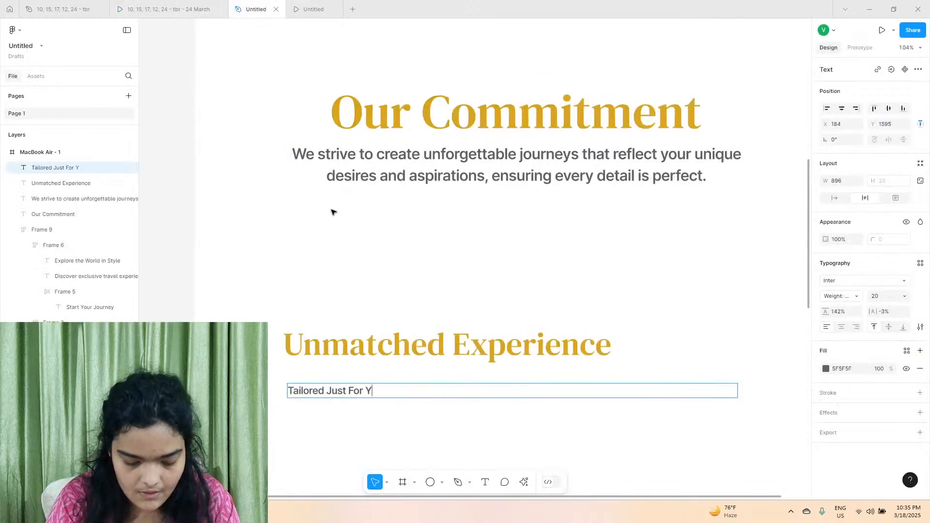
# Set the Tailored Just For You tagline to auto width and move it under the heading at X 181, Y 1571.
pyautogui.press('Escape')
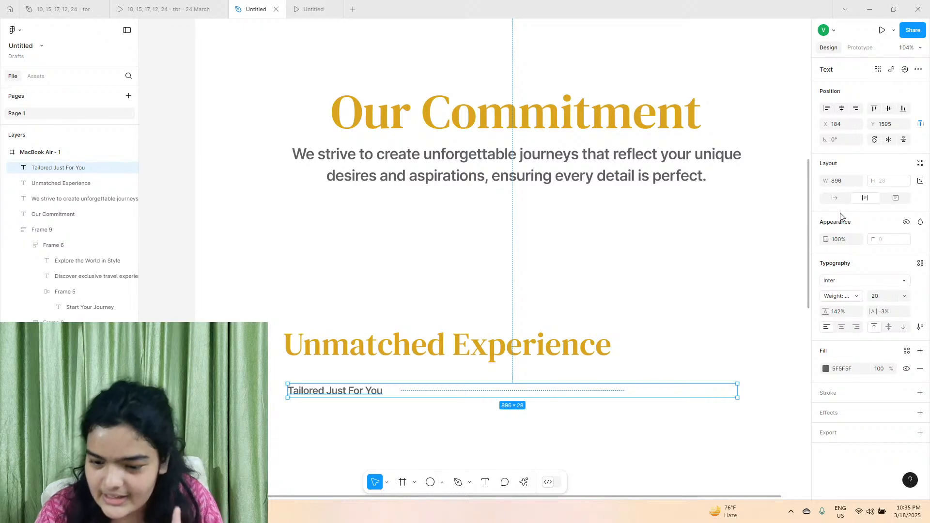
pyautogui.click(835, 199)
pyautogui.moveTo(351, 397); pyautogui.dragTo(351, 385)
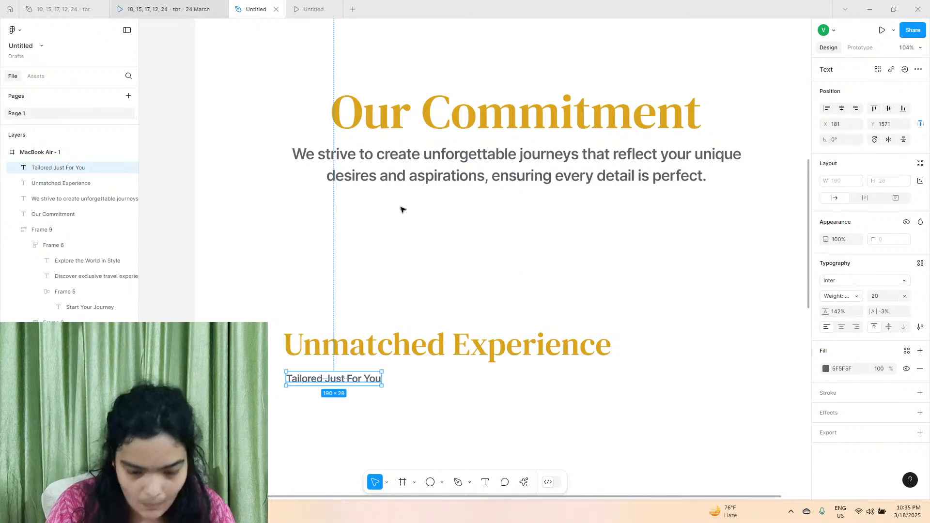
# Narrow the Unmatched Experience heading to a width of 353 so it wraps onto two lines, and move the tagline below it.
pyautogui.click(504, 332)
pyautogui.moveTo(542, 332); pyautogui.dragTo(461, 333)
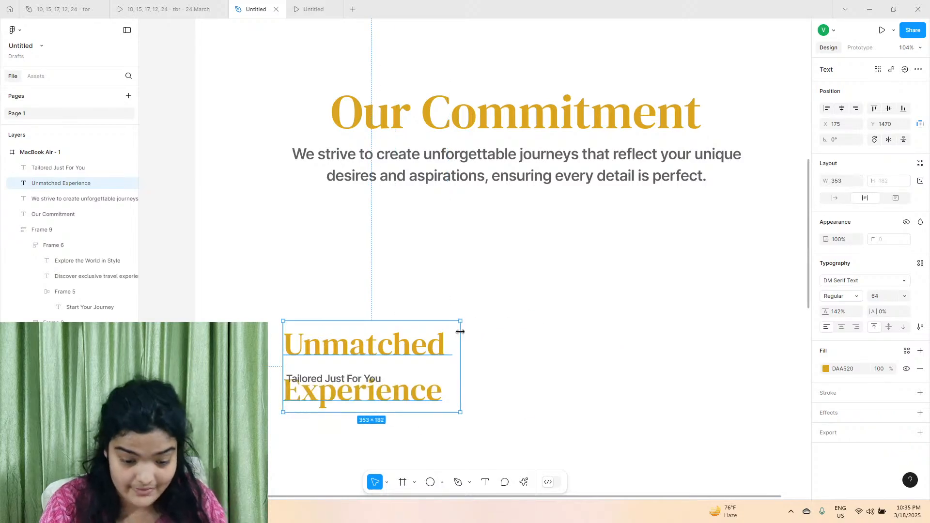
pyautogui.moveTo(374, 379); pyautogui.dragTo(380, 449)
# Set the Unmatched Experience heading's line height to 90% and its letter spacing to -1%.
pyautogui.click(324, 378)
pyautogui.keyDown('ctrl'); pyautogui.scroll(5, 339, 371); pyautogui.keyUp('ctrl')
pyautogui.scroll(-1, 533, 315)
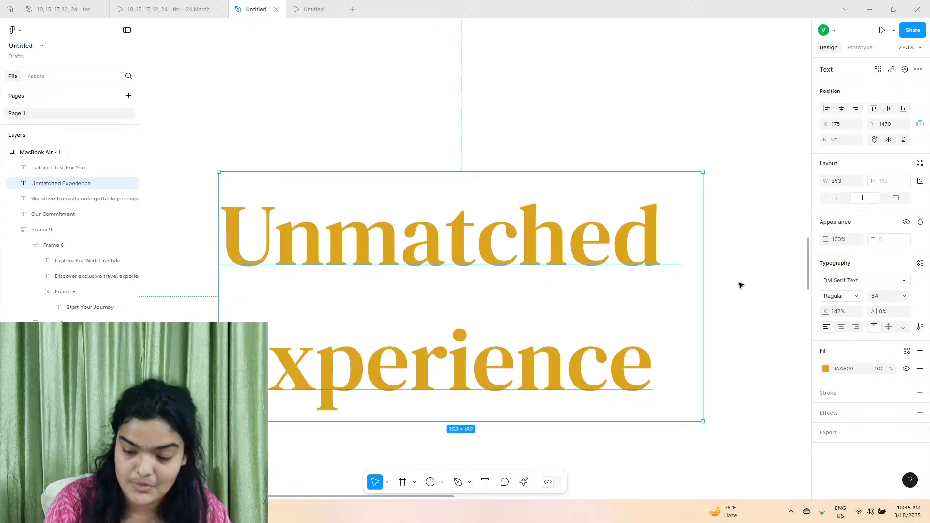
pyautogui.moveTo(830, 312); pyautogui.dragTo(780, 331)
pyautogui.moveTo(872, 311); pyautogui.dragTo(877, 313)
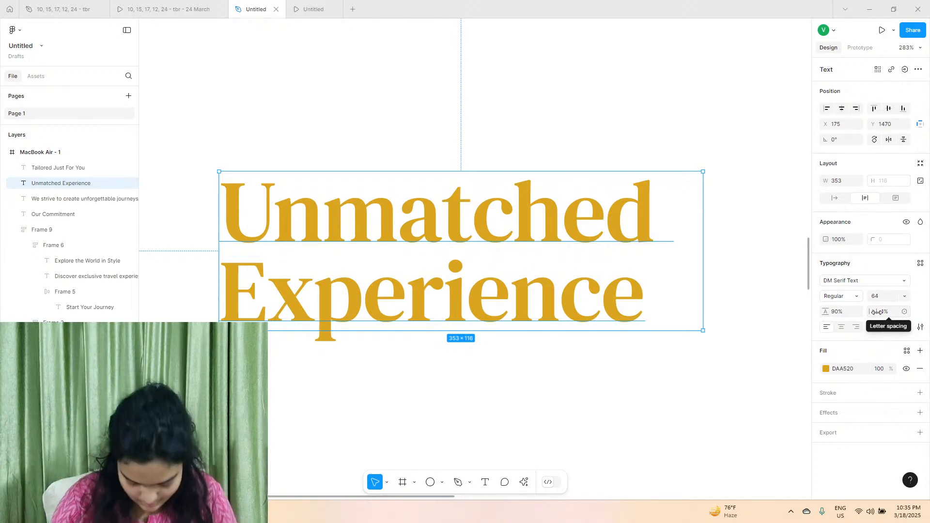
# Move the Tailored Just For You tagline flush with the heading's left edge at X 175, Y 1610.
pyautogui.scroll(-4, 577, 297)
pyautogui.moveTo(338, 333); pyautogui.dragTo(315, 200)
pyautogui.click(304, 242)
pyautogui.scroll(2, 303, 243)
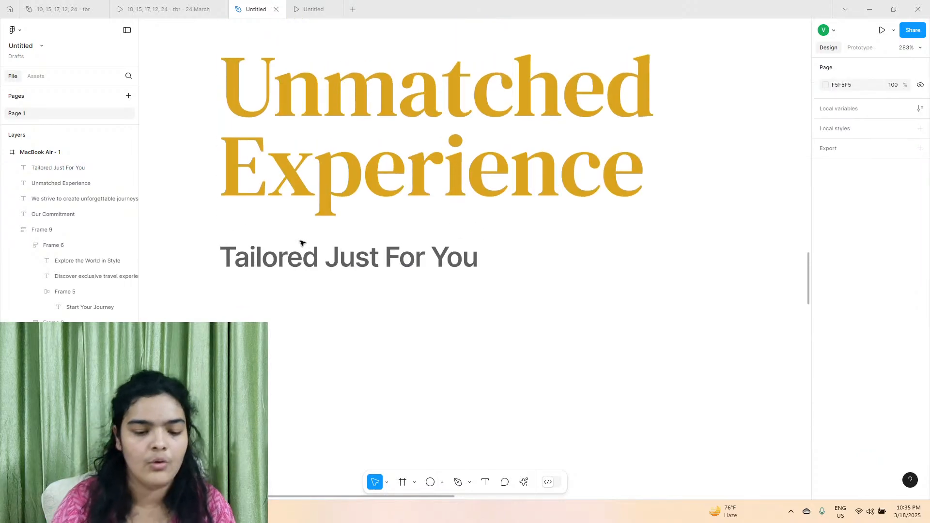
pyautogui.click(302, 266)
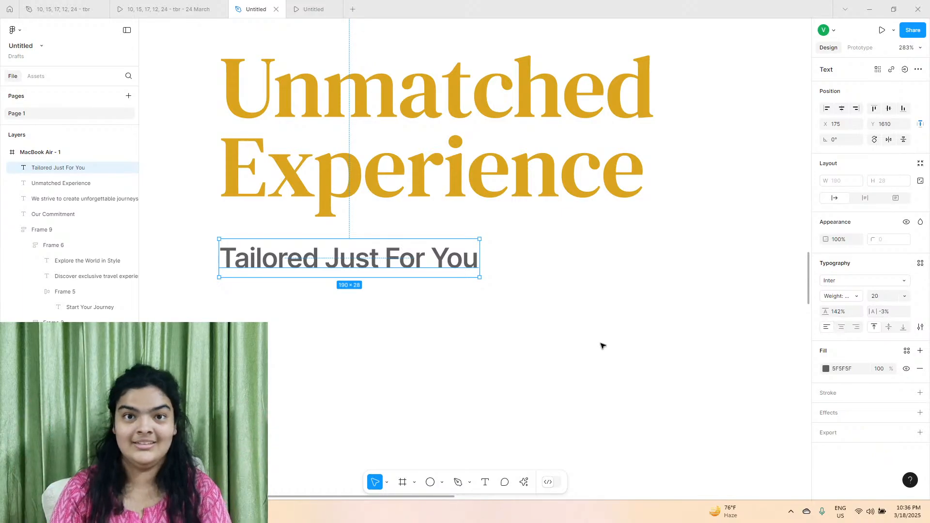
# Compare with the reference prototype and change the Unmatched Experience heading's fill colour to black.
pyautogui.scroll(-3, 601, 345)
pyautogui.click(165, 10)
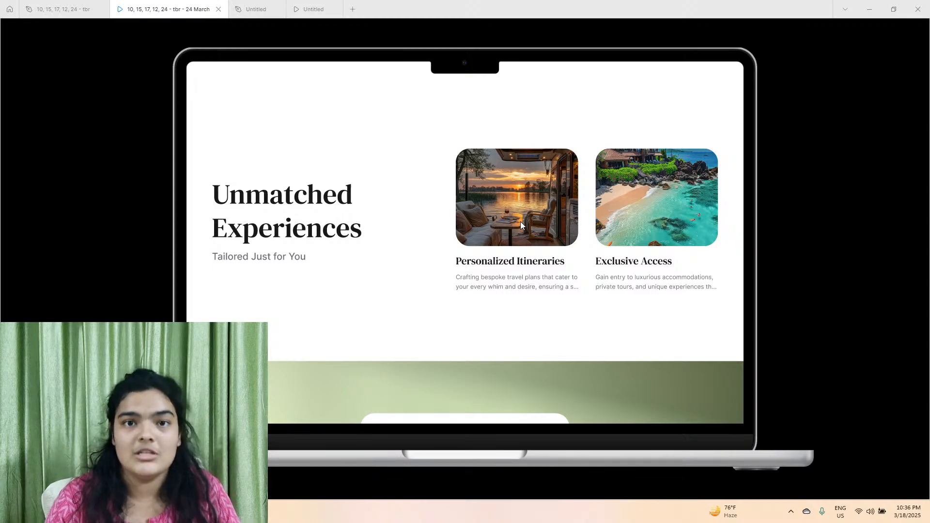
pyautogui.click(255, 9)
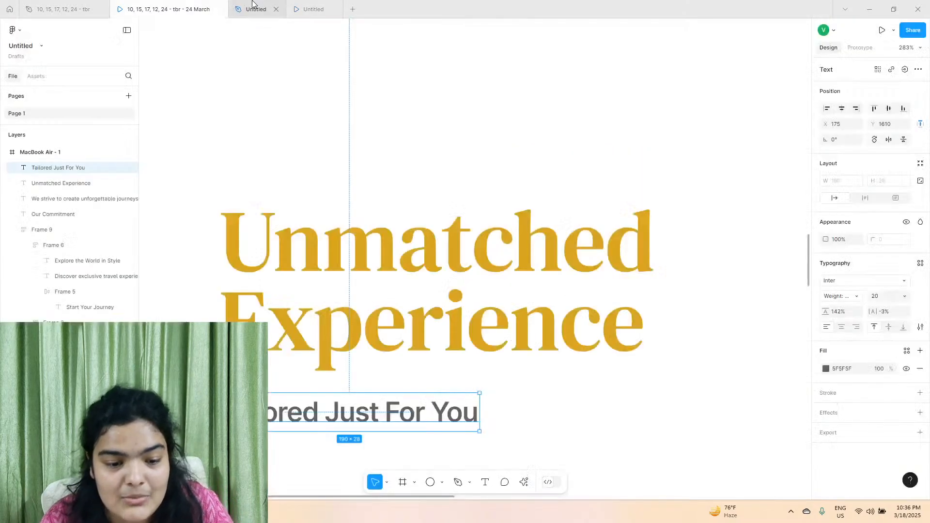
pyautogui.scroll(-5, 402, 265)
pyautogui.click(402, 249)
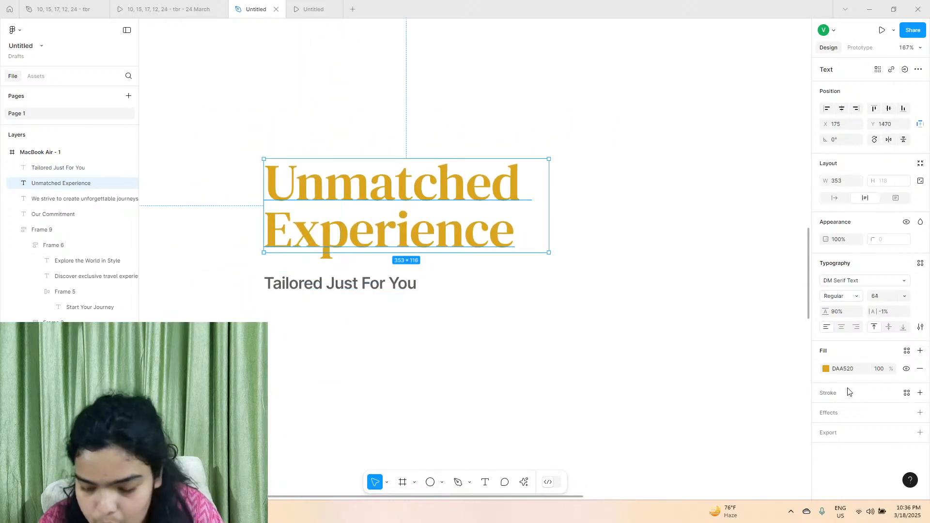
pyautogui.click(853, 373)
pyautogui.write('blac')
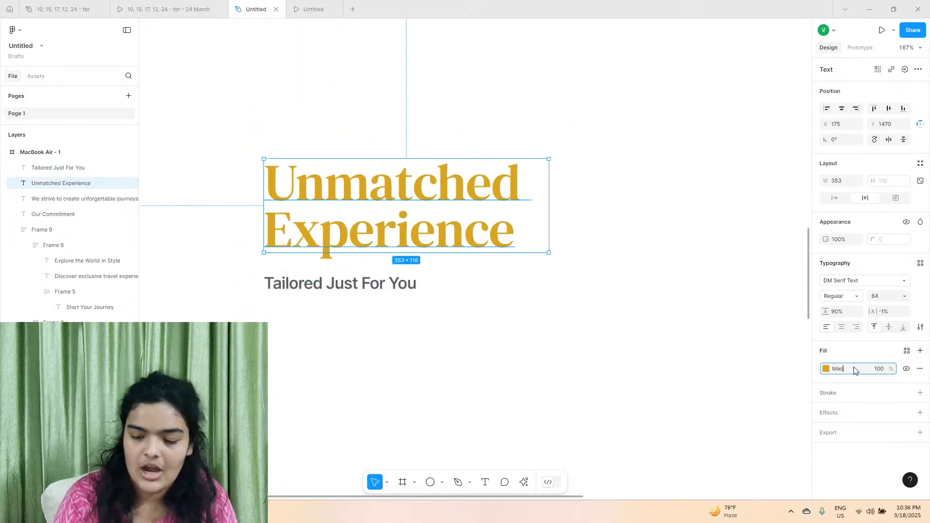
pyautogui.write('k')
pyautogui.press('Return')
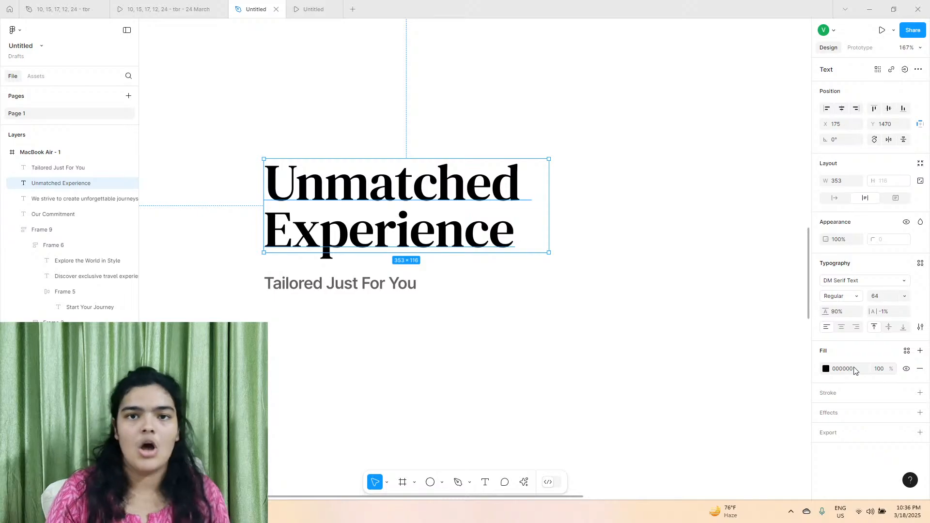
pyautogui.click(597, 323)
# Increase the Unmatched Experience heading's line height to 96%.
pyautogui.hscroll(4, 596, 323)
pyautogui.scroll(-5, 596, 326)
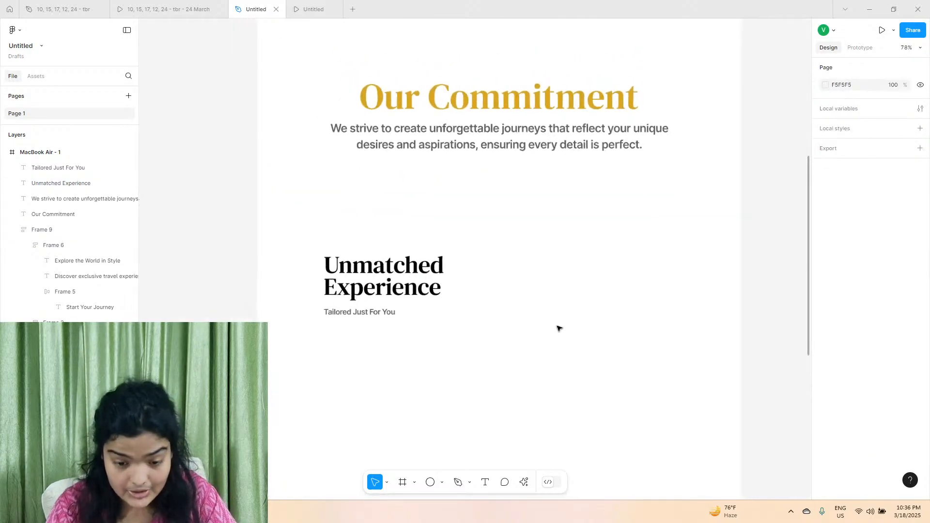
pyautogui.hscroll(3, 557, 326)
pyautogui.click(310, 291)
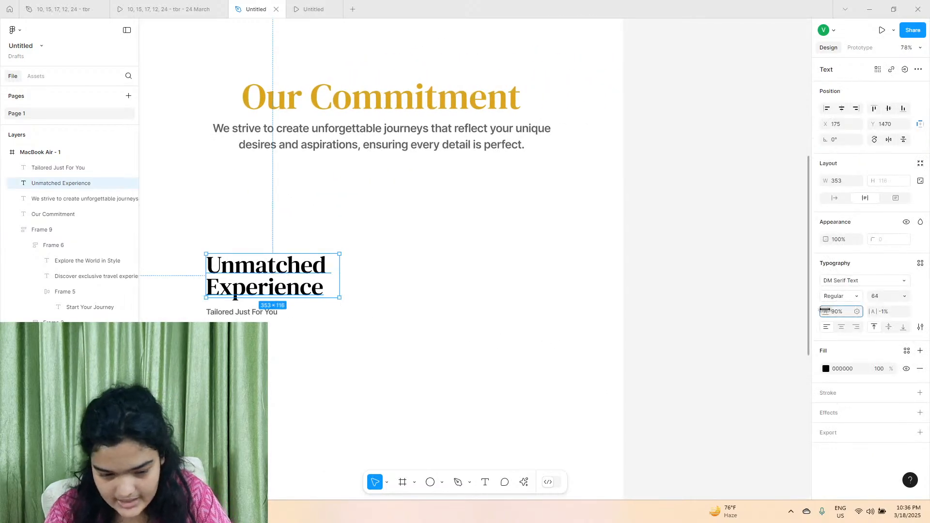
pyautogui.moveTo(825, 310); pyautogui.dragTo(828, 310)
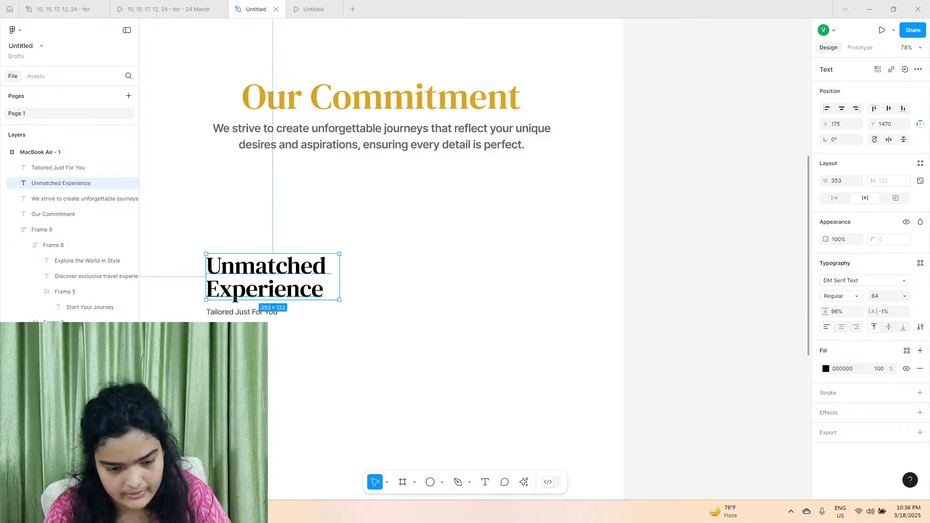
# Move the Unmatched Experience heading and its tagline together slightly left and down.
pyautogui.hscroll(-2, 474, 291)
pyautogui.keyDown('shift'); pyautogui.click(279, 313); pyautogui.keyUp('shift')
pyautogui.moveTo(291, 279); pyautogui.dragTo(269, 288)
pyautogui.click(450, 444)
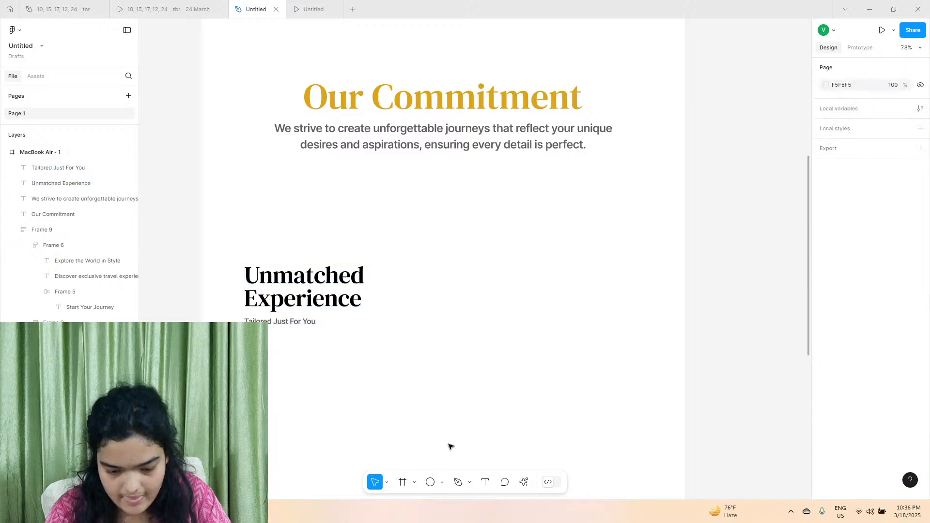
# Draw a rectangle about 314 by 300 to the right of the Unmatched Experience heading and set its width to 300.
pyautogui.click(441, 482)
pyautogui.click(459, 388)
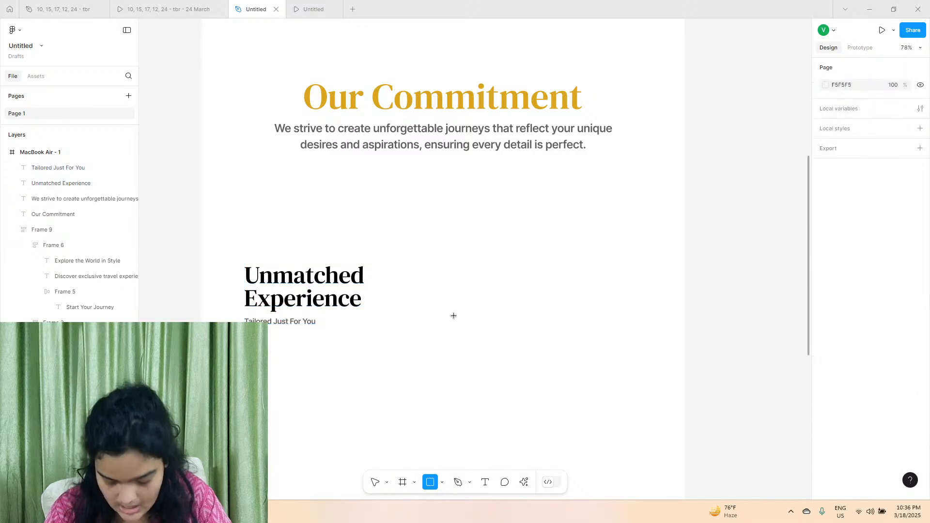
pyautogui.moveTo(434, 247)
pyautogui.mouseDown()
pyautogui.moveTo(501, 359)
pyautogui.moveTo(546, 355)
pyautogui.moveTo(554, 366)
pyautogui.moveTo(511, 316)
pyautogui.mouseUp()
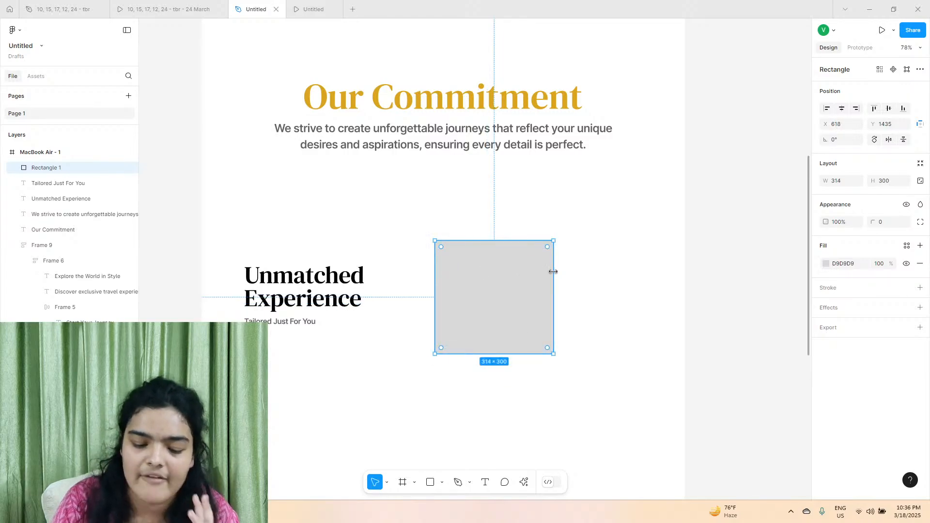
pyautogui.moveTo(552, 272); pyautogui.dragTo(551, 272)
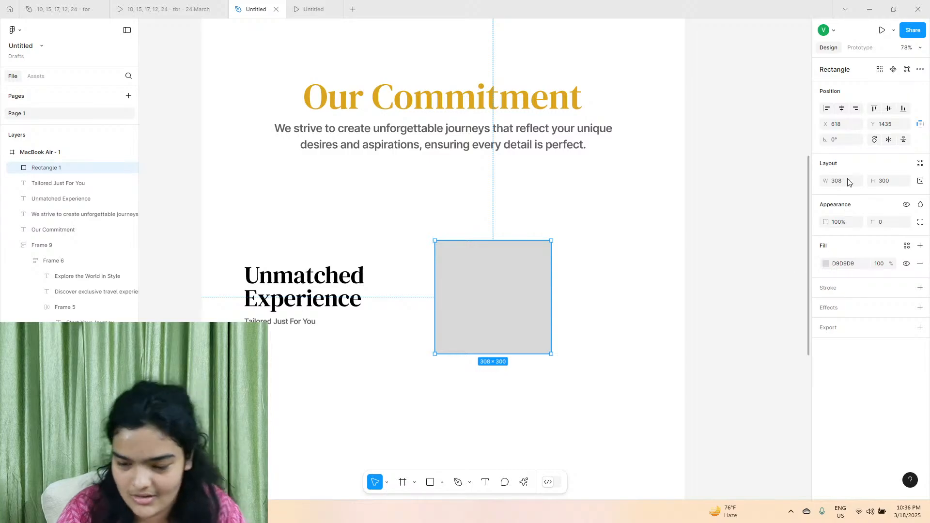
pyautogui.click(848, 183)
pyautogui.write('300')
pyautogui.press('Return')
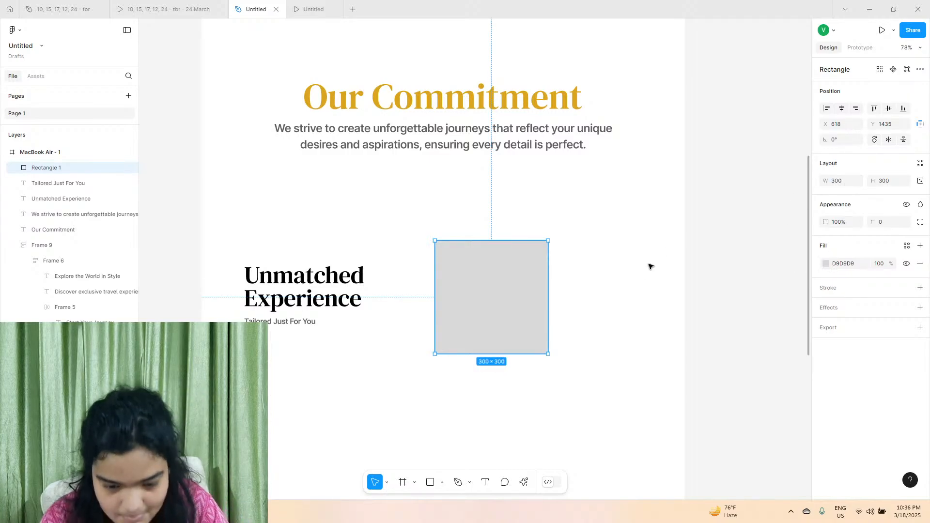
pyautogui.scroll(5, 465, 275)
pyautogui.scroll(-1, 413, 222)
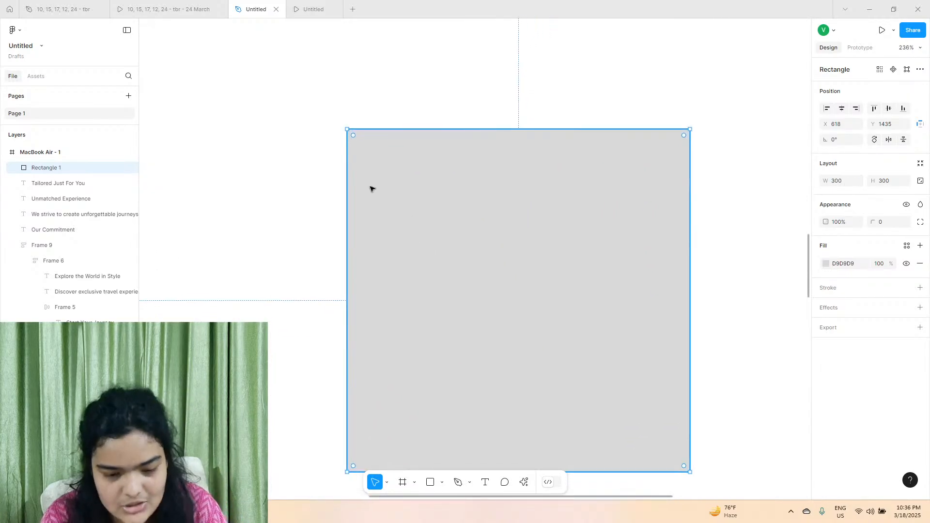
# Round the corners of the 300 by 300 rectangle to a radius of 21.
pyautogui.moveTo(352, 140); pyautogui.dragTo(373, 158)
pyautogui.scroll(-6, 380, 154)
pyautogui.scroll(7, 383, 154)
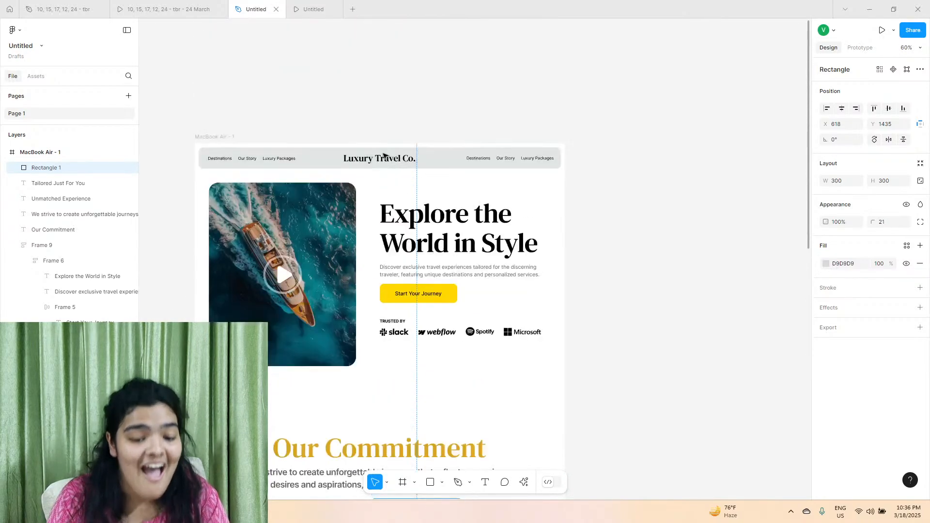
# Examine the navigation bar, hero image and hero text block as finished examples of the page's structure.
pyautogui.click(325, 154)
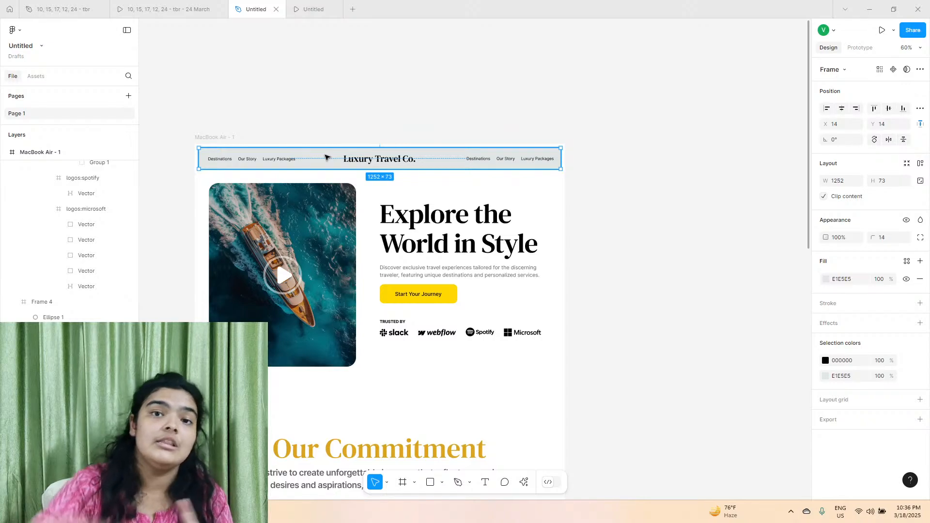
pyautogui.click(313, 218)
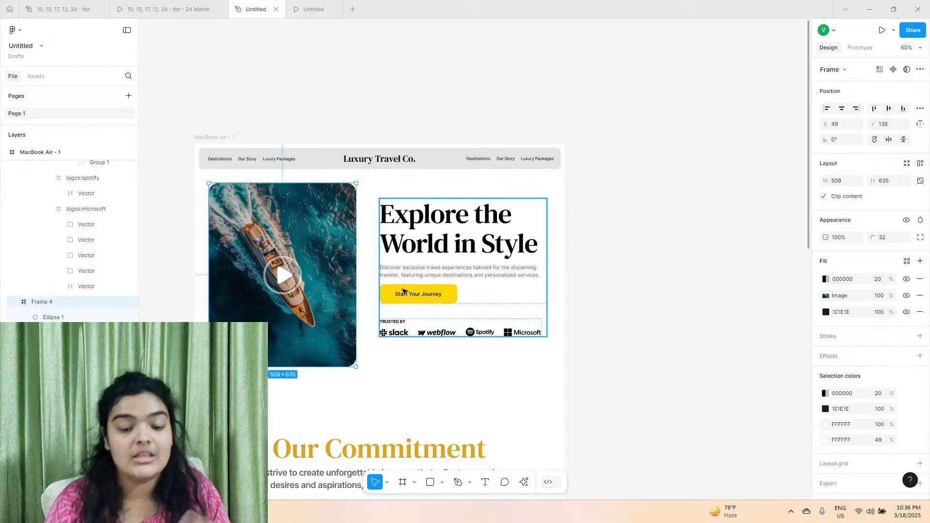
pyautogui.click(403, 292)
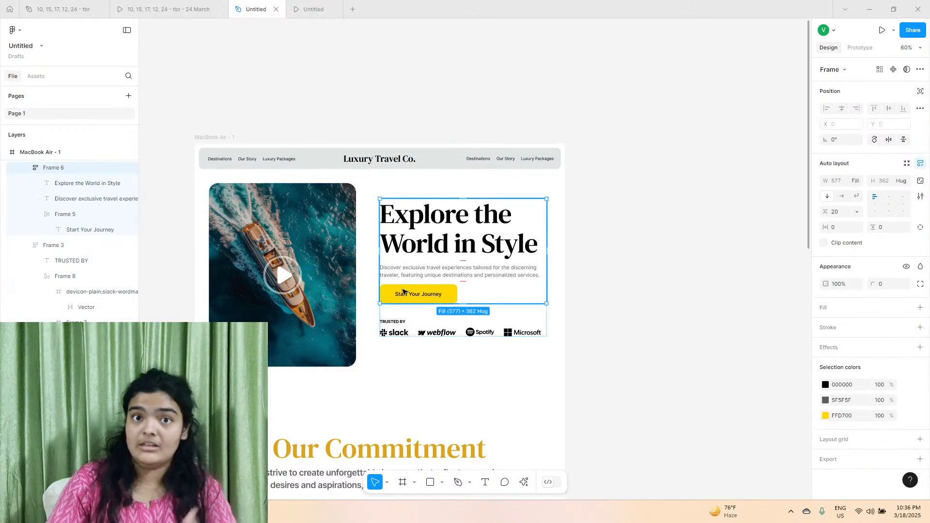
pyautogui.scroll(-1, 412, 293)
pyautogui.scroll(-10, 419, 294)
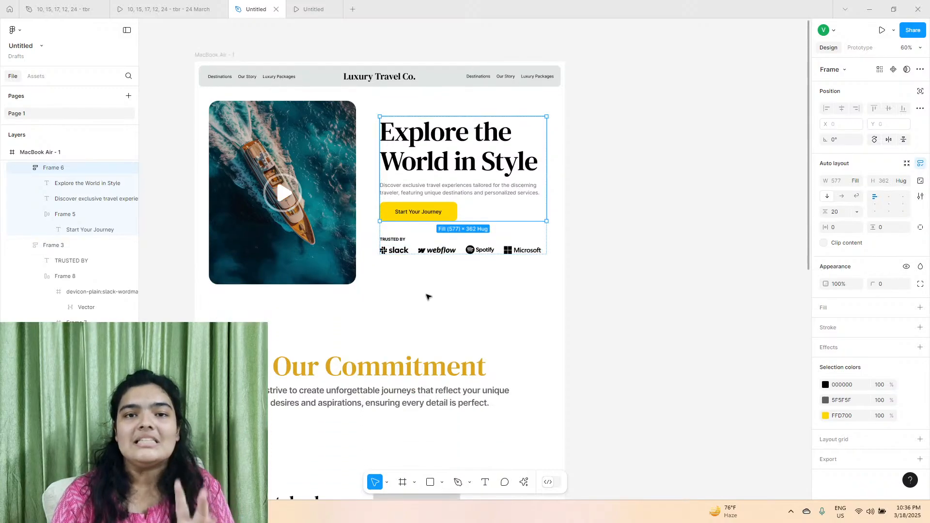
# Select the grey rounded square beside the Unmatched Experience heading and search the Lummi photos for "luxury".
pyautogui.click(401, 119)
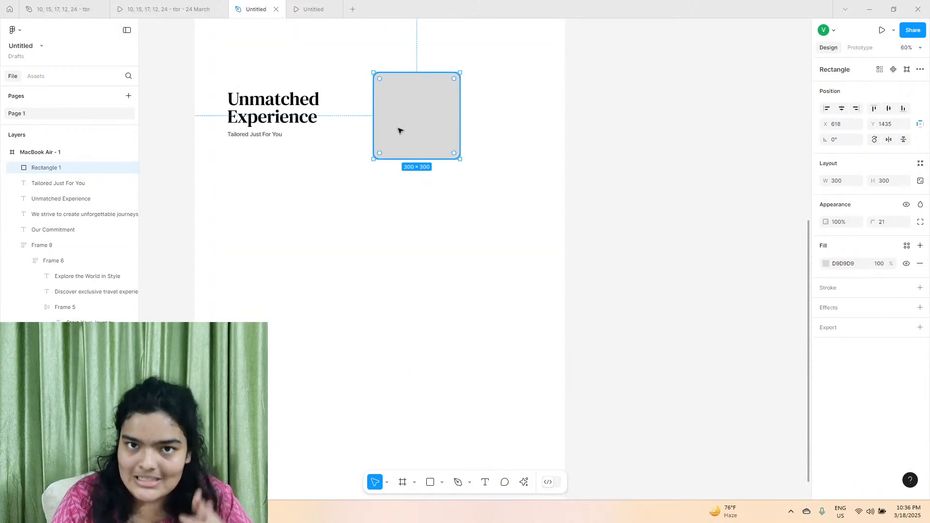
pyautogui.click(523, 482)
pyautogui.click(400, 367)
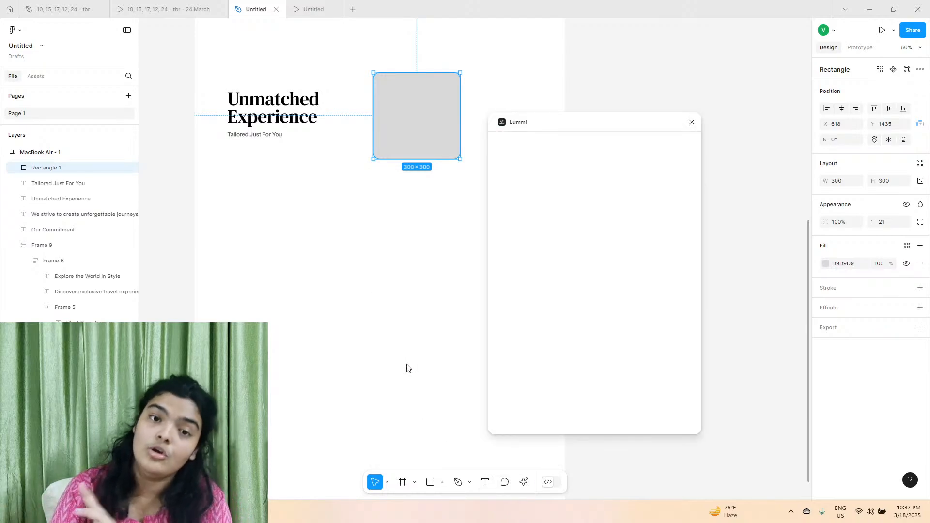
pyautogui.click(540, 173)
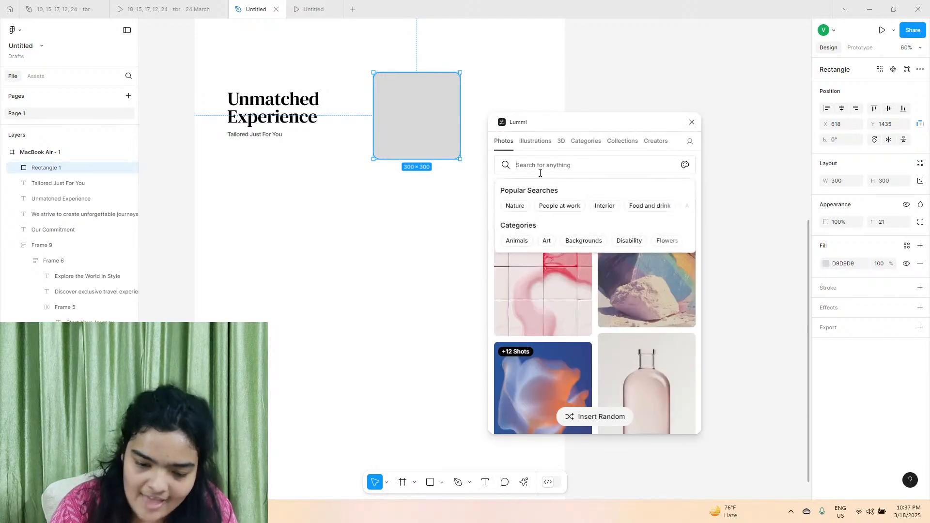
pyautogui.write('luxury')
pyautogui.press('Return')
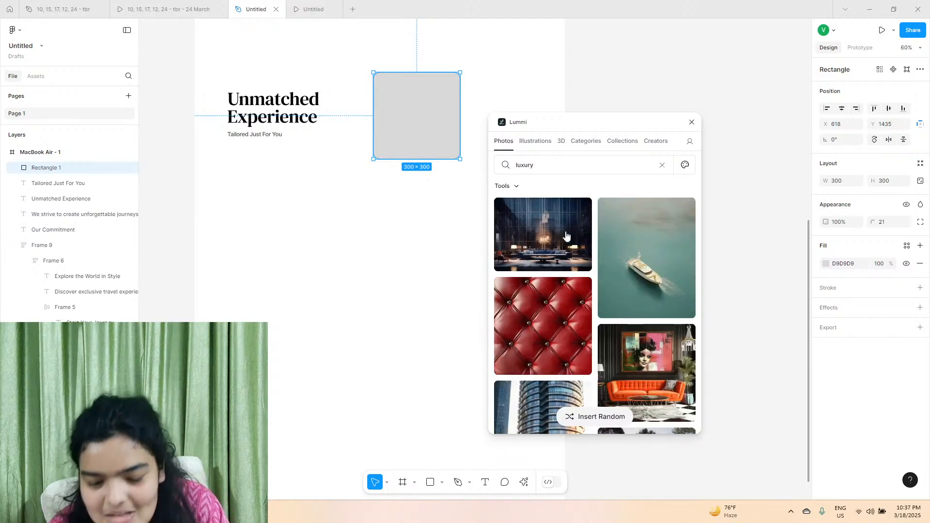
# Fill the selected rounded square with the photo of the modern house at twilight and close Lummi.
pyautogui.scroll(-10, 566, 235)
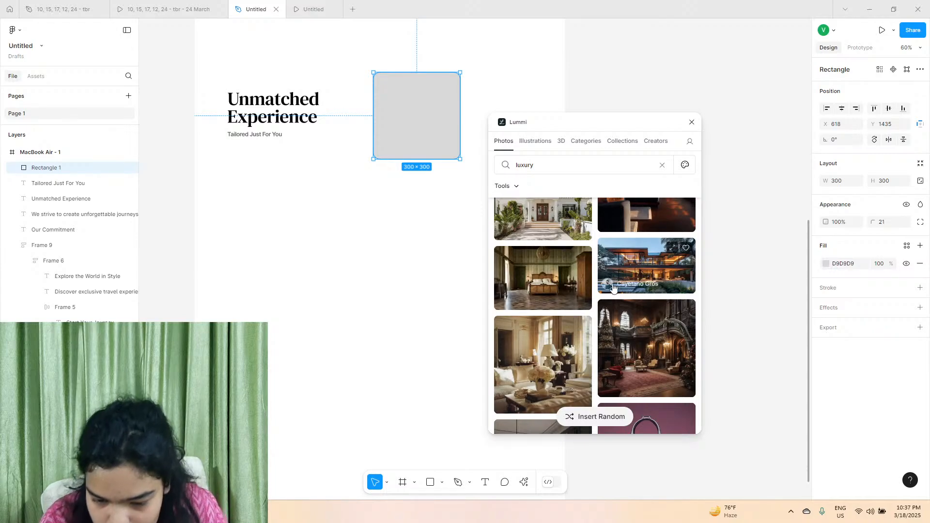
pyautogui.click(622, 281)
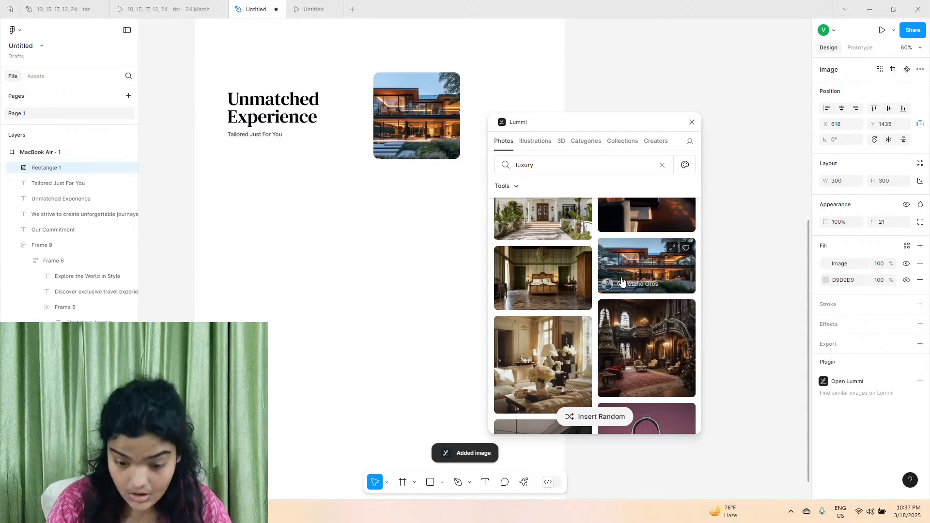
pyautogui.click(439, 192)
pyautogui.click(437, 138)
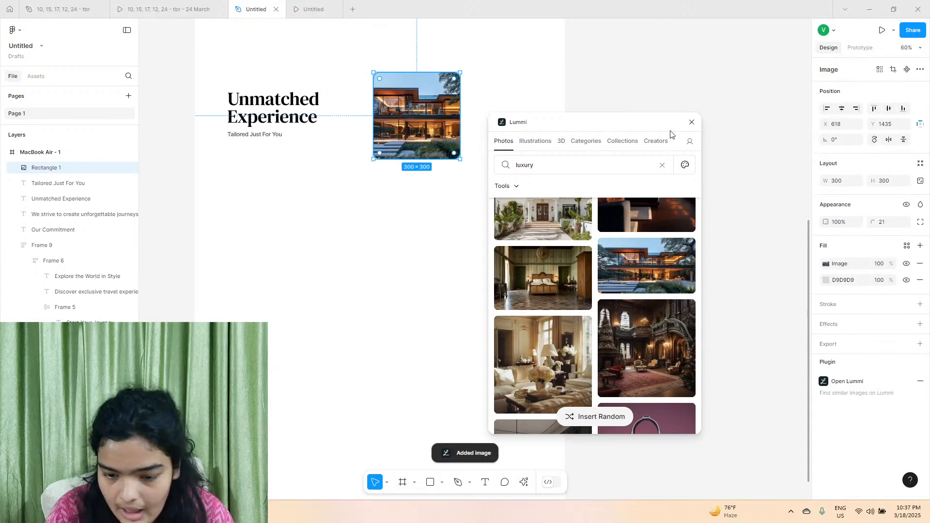
pyautogui.click(692, 122)
# Duplicate the house image card beside the original and replace the copy's photo with Lummi's similar image of the white villa with a pool.
pyautogui.moveTo(416, 144); pyautogui.dragTo(510, 143)
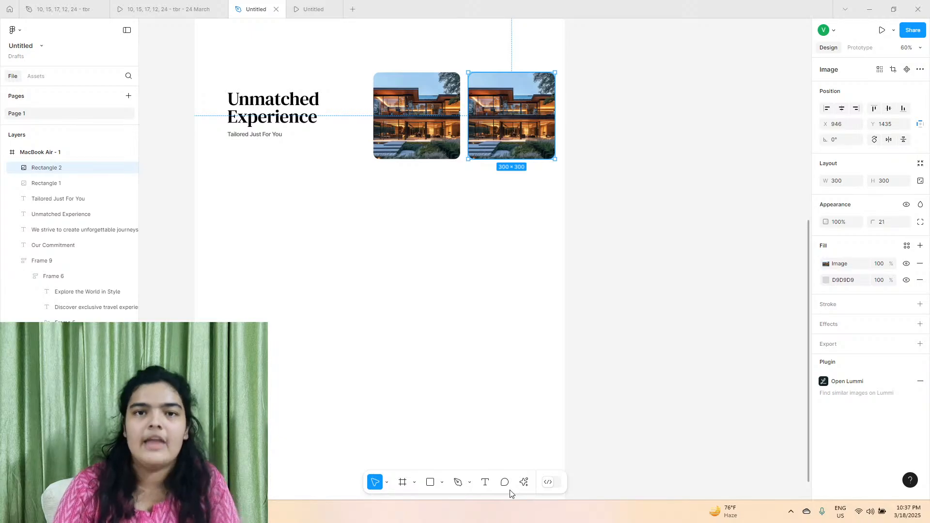
pyautogui.click(524, 482)
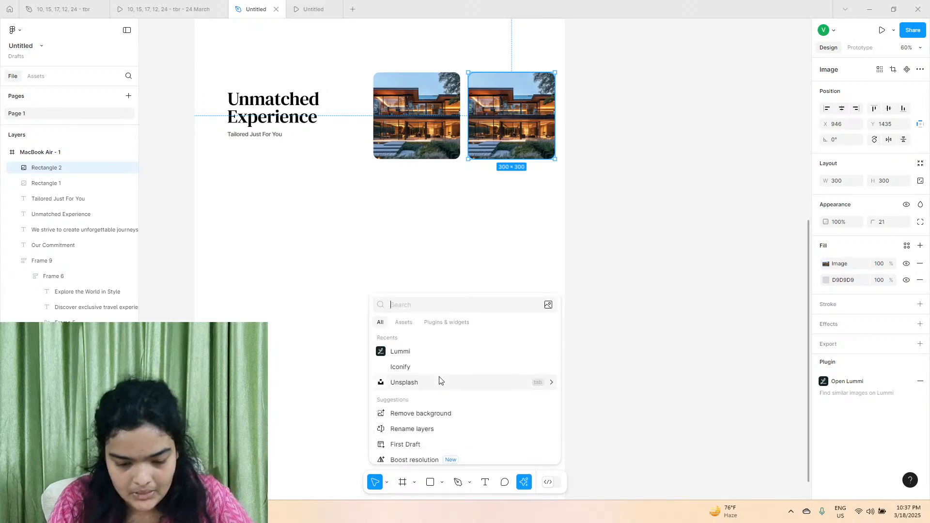
pyautogui.click(399, 352)
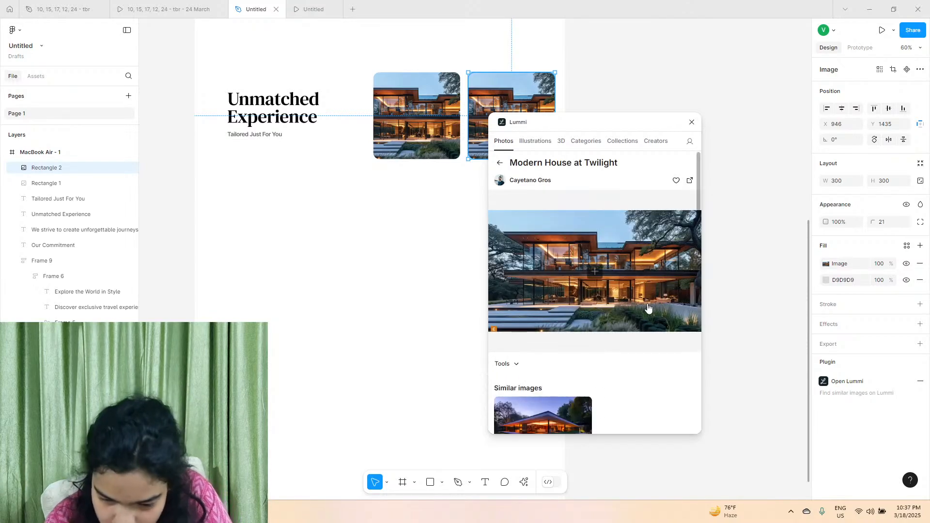
pyautogui.scroll(-2, 594, 268)
pyautogui.moveTo(612, 116); pyautogui.dragTo(420, 94)
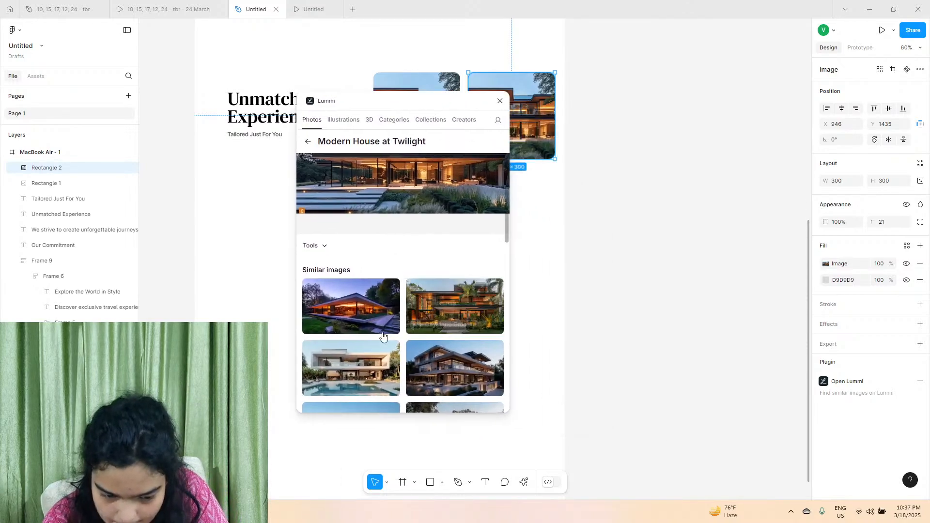
pyautogui.click(350, 367)
pyautogui.click(500, 101)
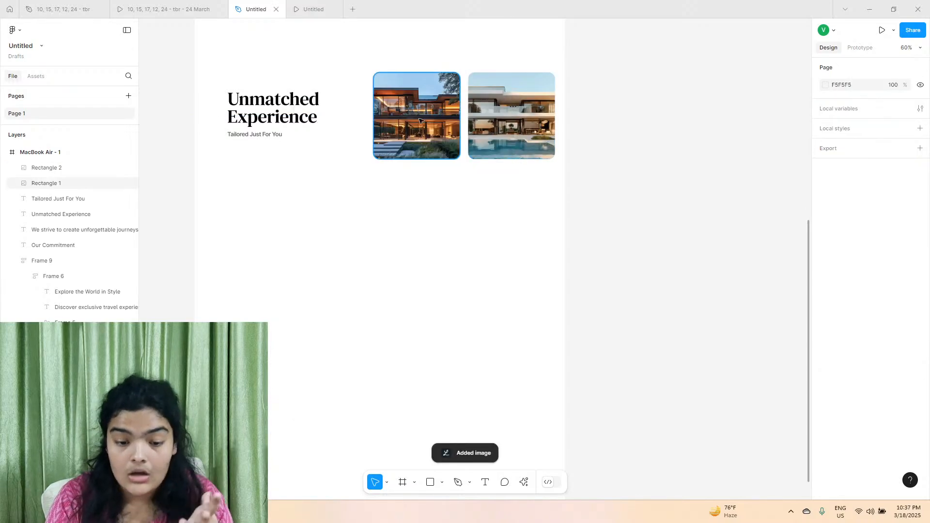
# Check the reference prototype, then duplicate the Unmatched Experience heading and tagline and place the copies directly below the first image card.
pyautogui.click(419, 121)
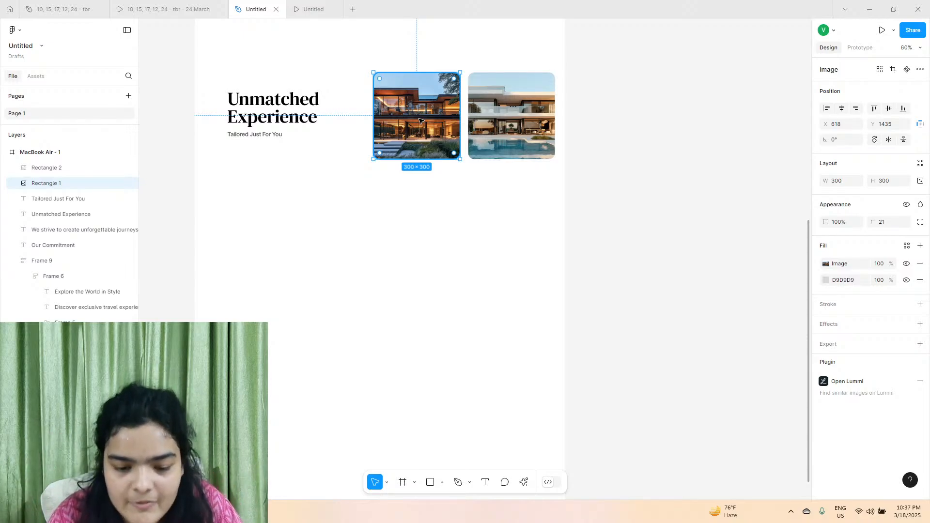
pyautogui.scroll(3, 393, 109)
pyautogui.scroll(1, 318, 104)
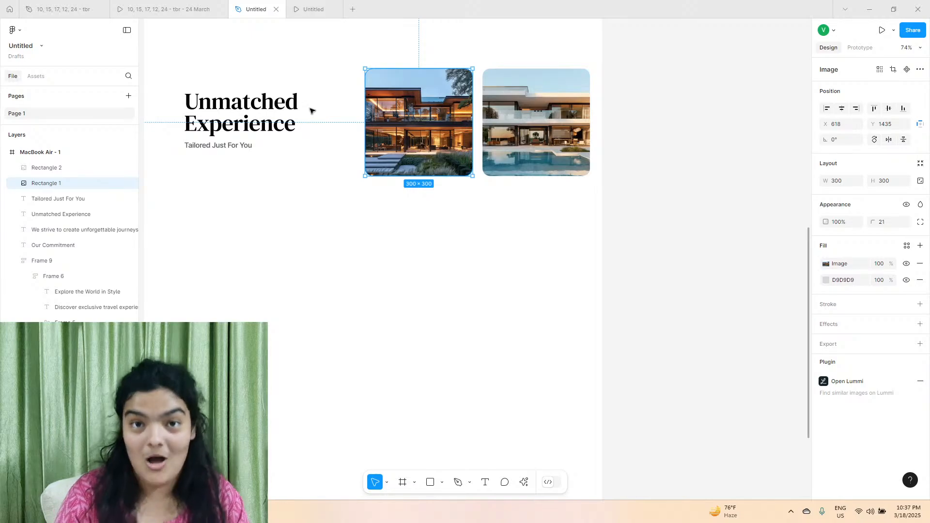
pyautogui.click(173, 4)
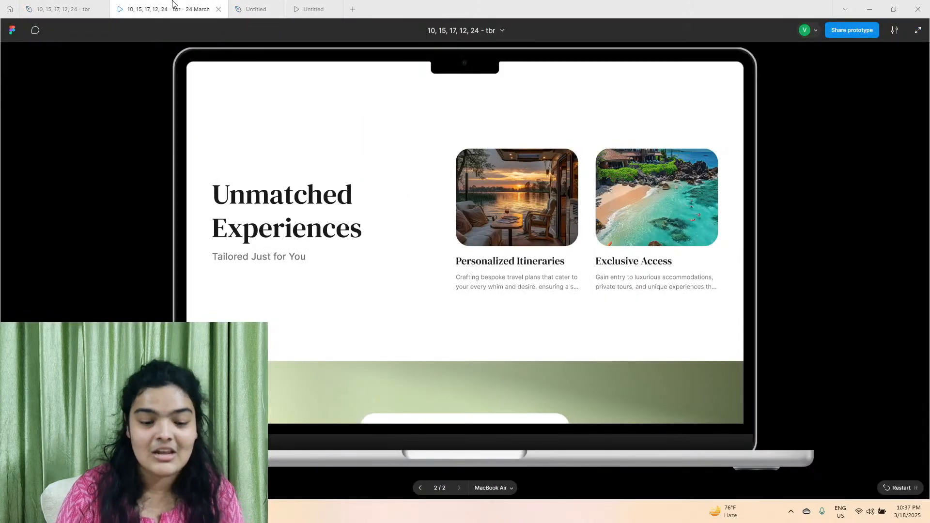
pyautogui.click(252, 4)
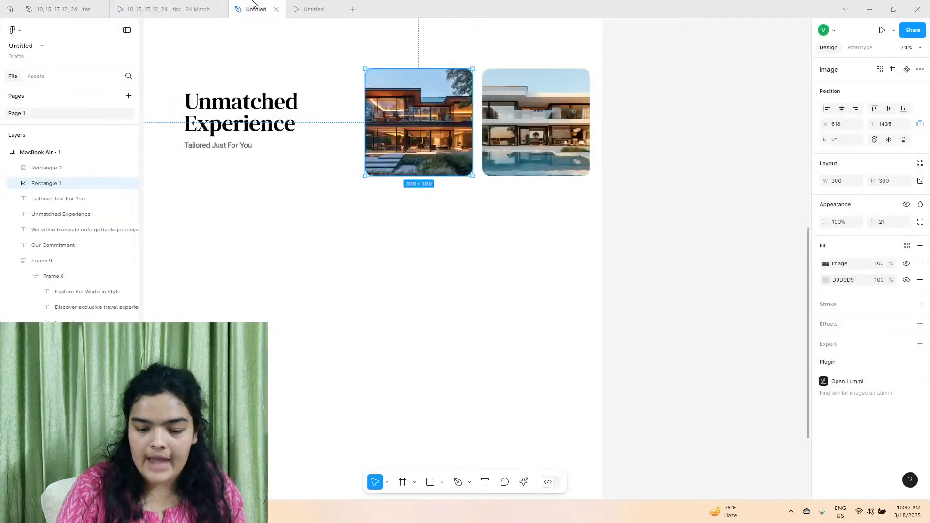
pyautogui.moveTo(179, 86); pyautogui.dragTo(224, 162)
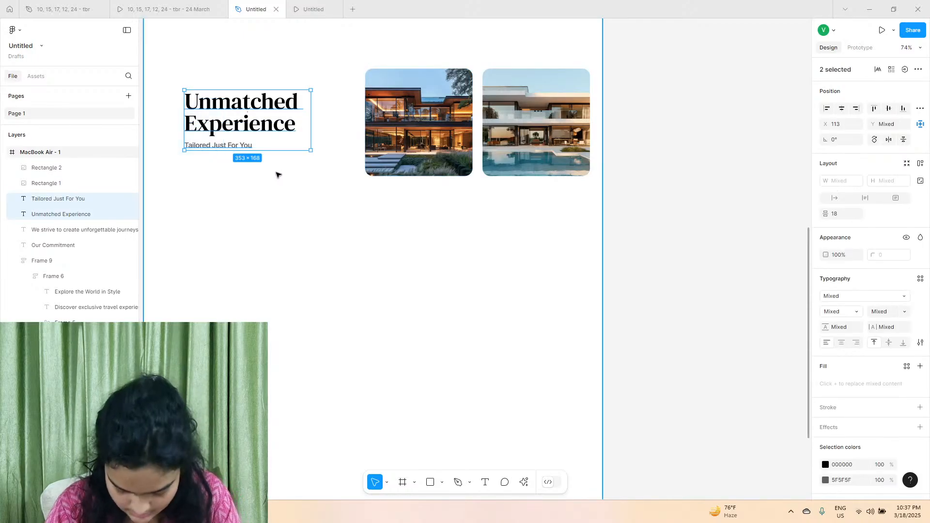
pyautogui.hotkey('ctrl', 'd')
pyautogui.moveTo(226, 123); pyautogui.dragTo(407, 213)
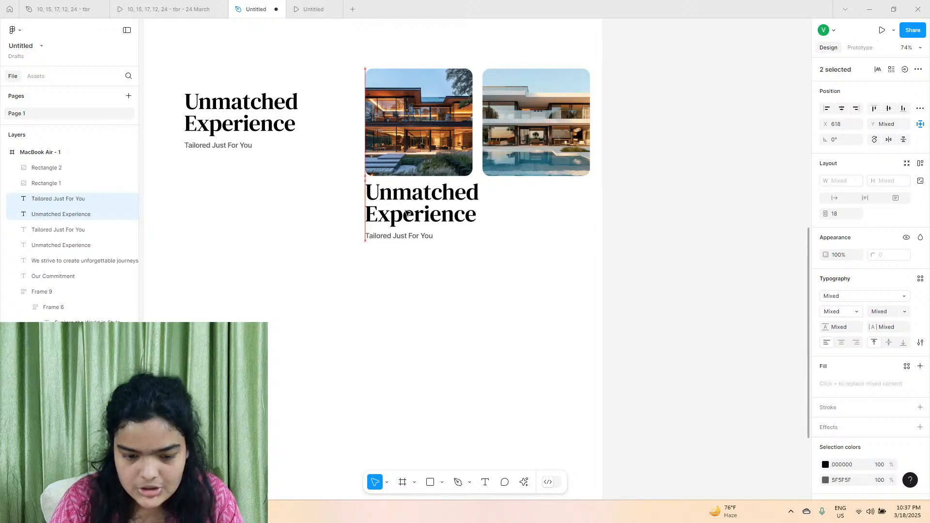
# Move both image cards up to Y 1413 and space them wider apart, with the first at X 570 and the second at X 911.
pyautogui.scroll(2, 407, 213)
pyautogui.hscroll(1, 407, 213)
pyautogui.moveTo(288, 152); pyautogui.dragTo(474, 180)
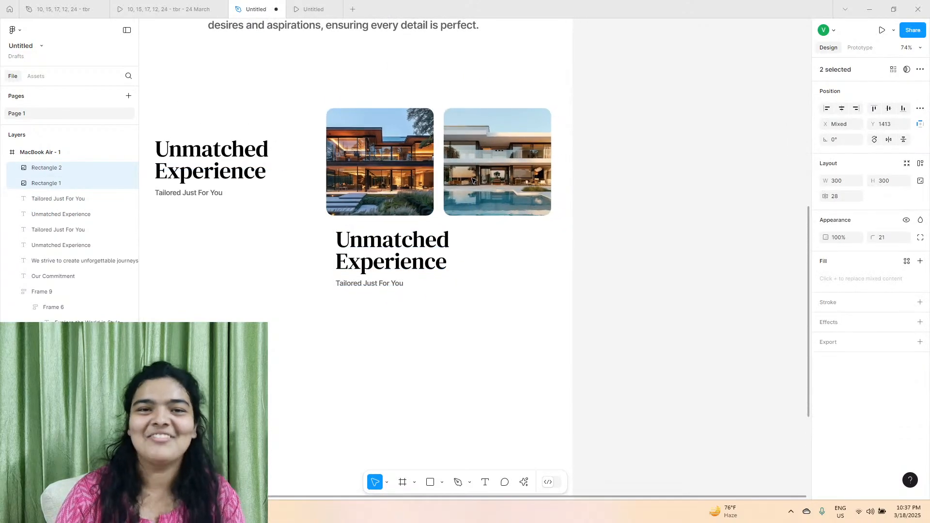
pyautogui.click(439, 162)
pyautogui.moveTo(391, 151); pyautogui.dragTo(383, 151)
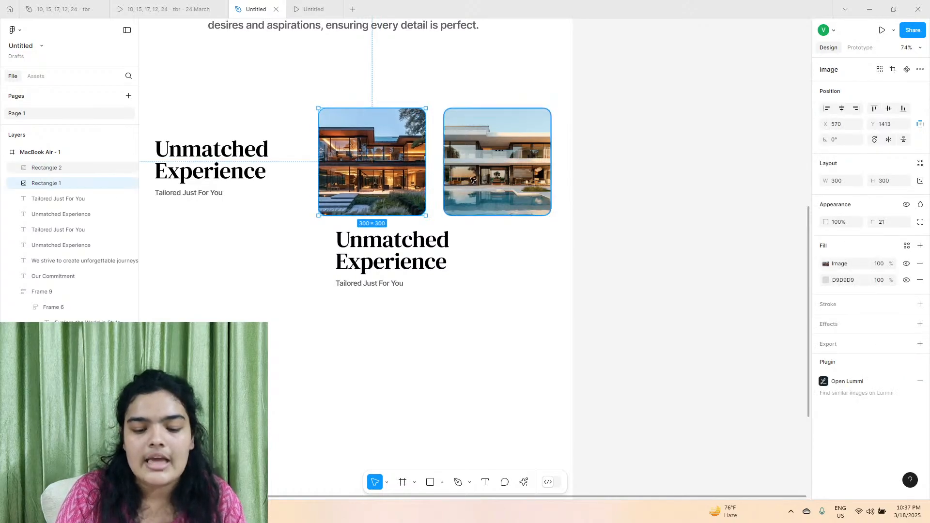
pyautogui.keyDown('shift'); pyautogui.click(472, 179); pyautogui.keyUp('shift')
pyautogui.click(496, 180)
pyautogui.moveTo(495, 179); pyautogui.dragTo(492, 179)
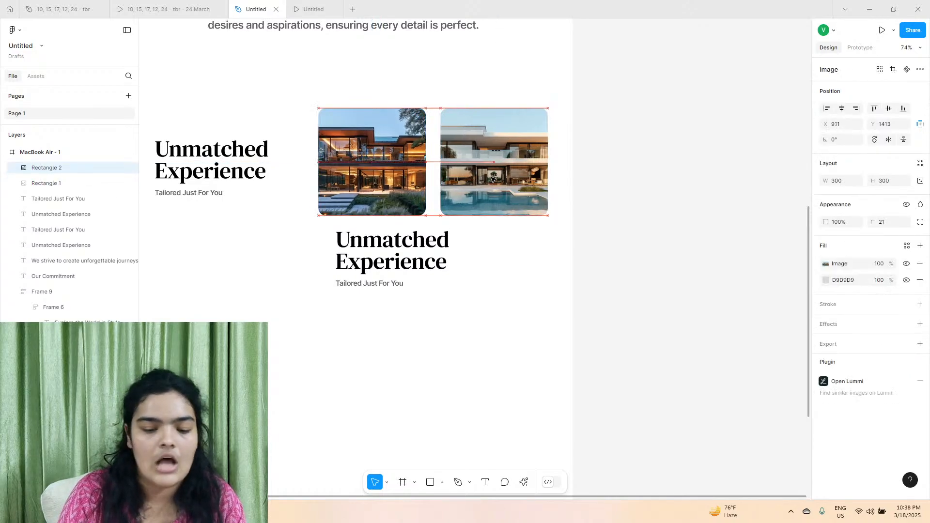
pyautogui.keyDown('shift'); pyautogui.click(381, 162); pyautogui.keyUp('shift')
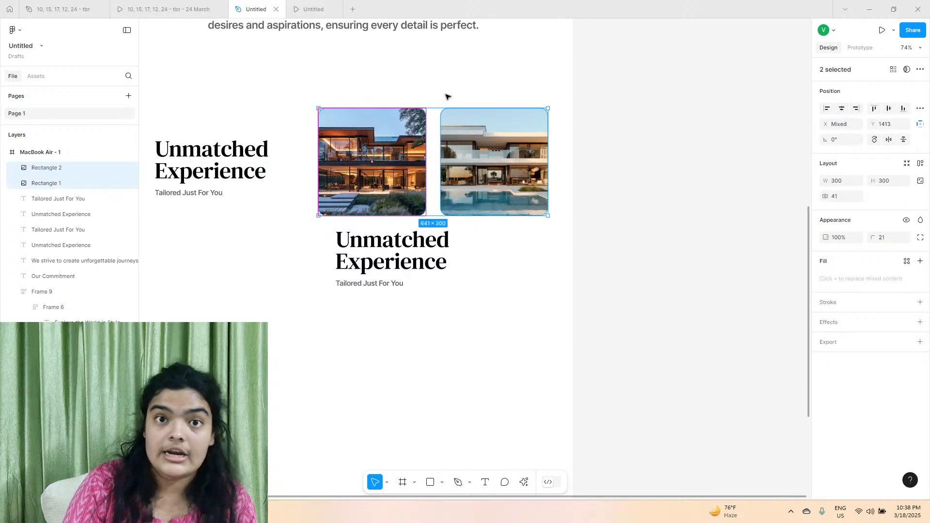
# Align the copied heading with the first image card's left edge at X 570, Y 1740, and compare it with the reference prototype.
pyautogui.moveTo(395, 251); pyautogui.dragTo(378, 249)
pyautogui.click(186, 8)
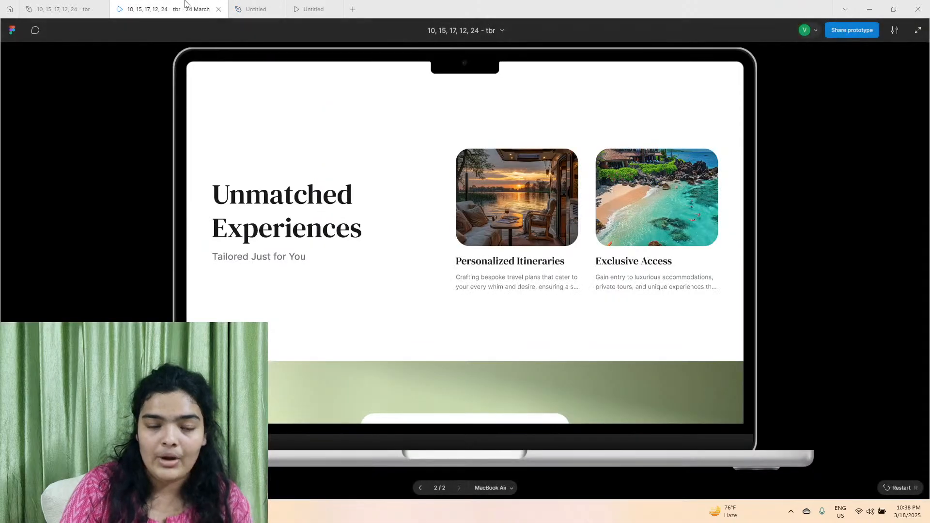
pyautogui.click(242, 8)
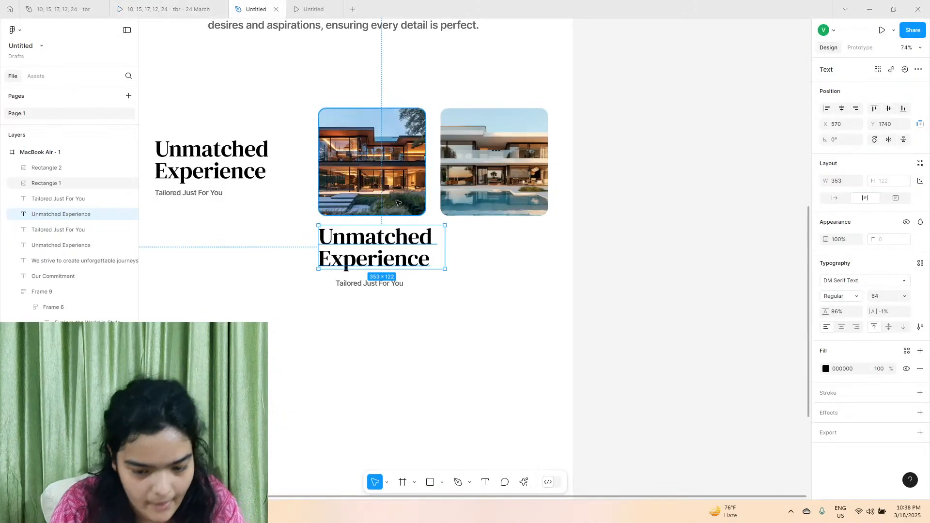
pyautogui.click(187, 9)
pyautogui.click(251, 8)
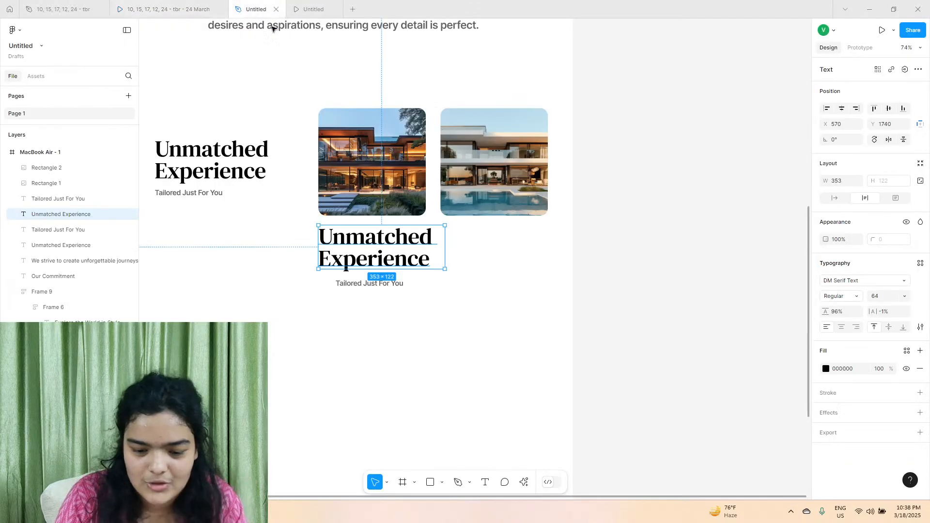
# Replace the copied heading's text under the first image card with "Personlizeation", checking the card title in the reference prototype.
pyautogui.doubleClick(402, 252)
pyautogui.click(188, 4)
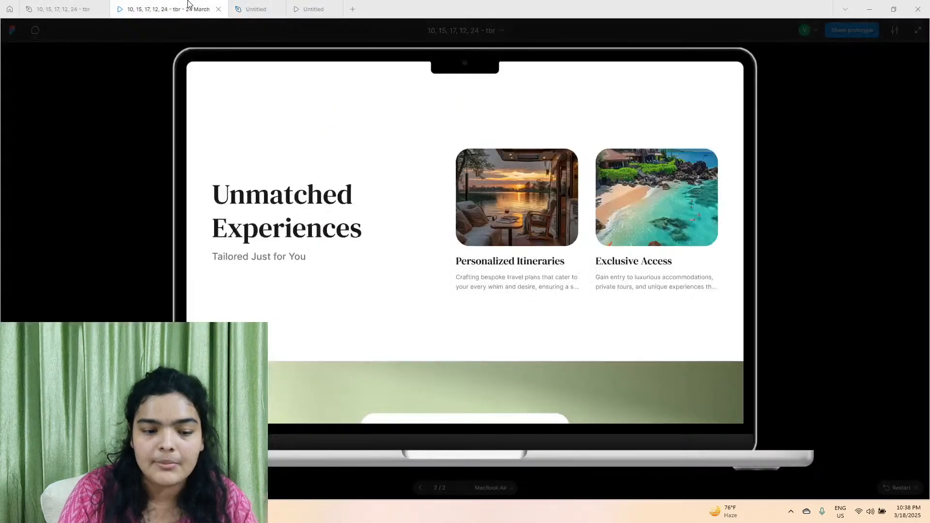
pyautogui.click(249, 9)
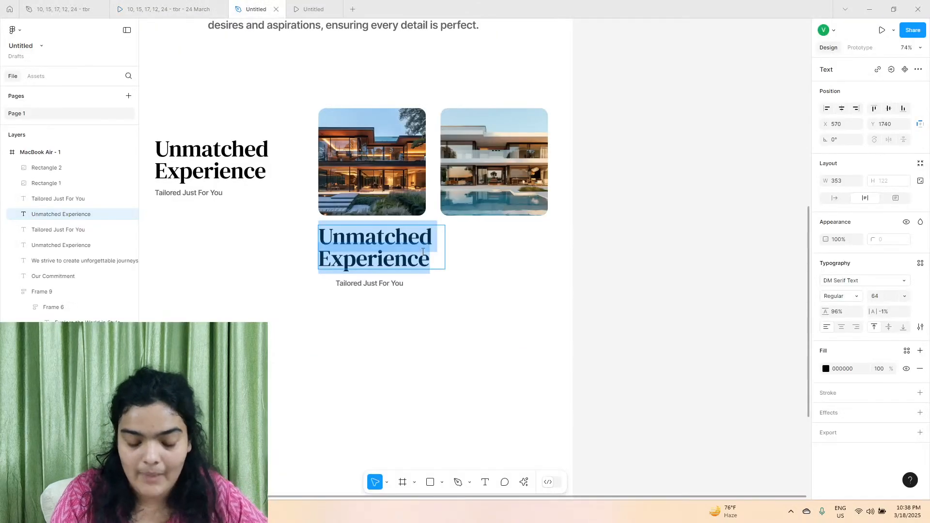
pyautogui.write('Personlia')
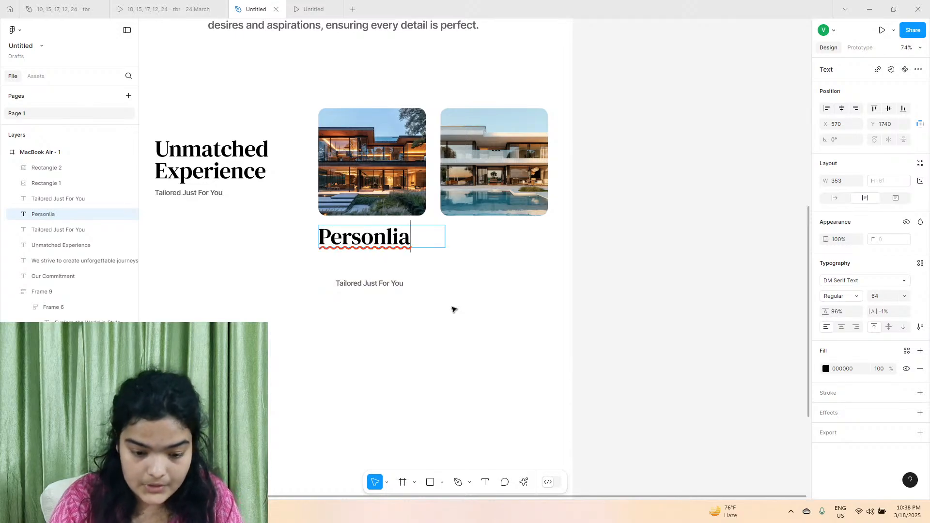
pyautogui.press('BackSpace')
pyautogui.write('zeat')
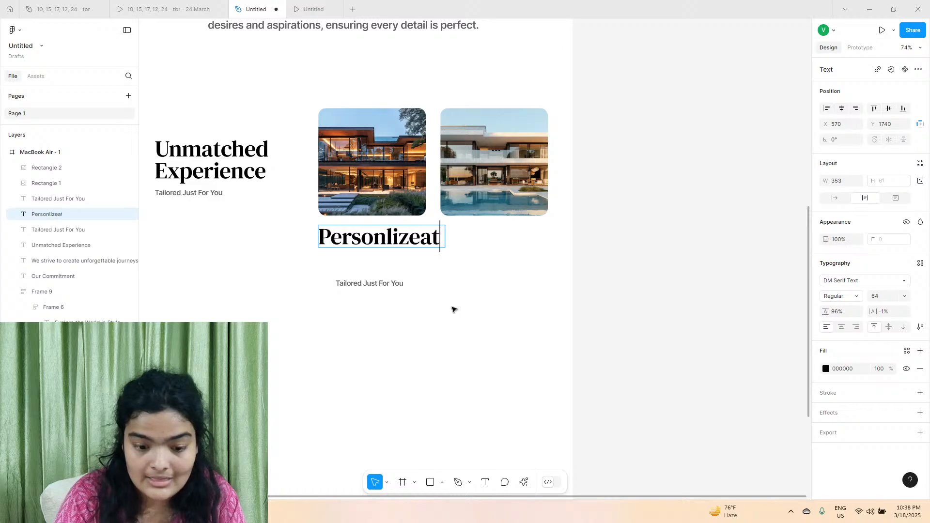
pyautogui.write('ion')
# Copy the "Personalized Itineraries" card title from the reference design file and paste it, matching style, over the misspelled title under the first image card.
pyautogui.click(187, 8)
pyautogui.click(84, 5)
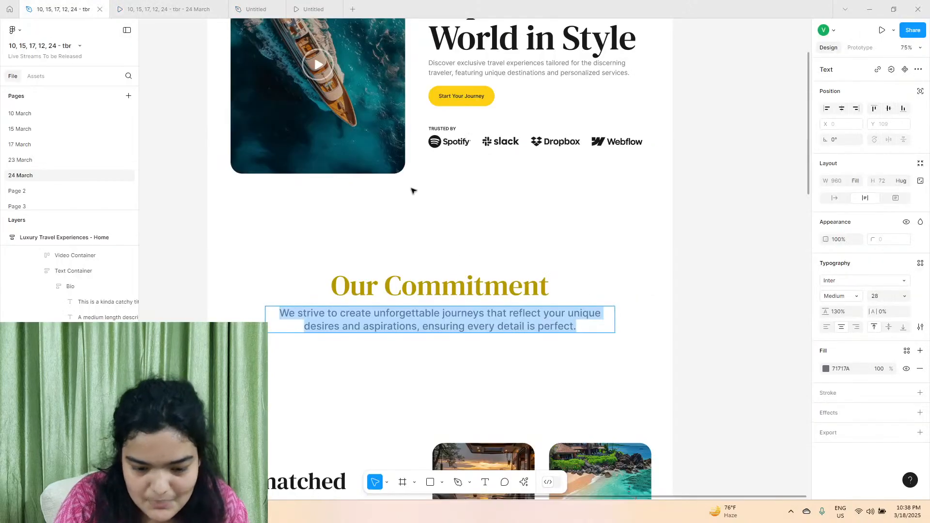
pyautogui.scroll(-5, 451, 373)
pyautogui.doubleClick(456, 266)
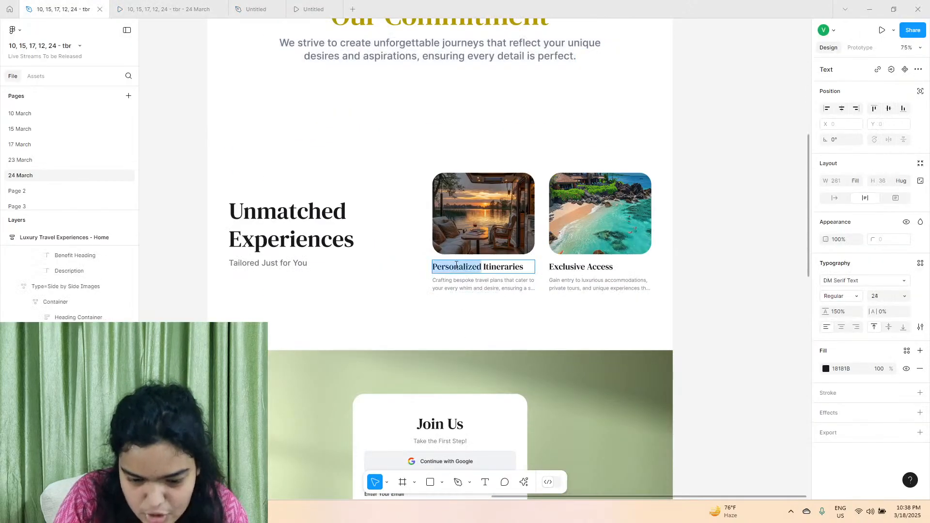
pyautogui.rightClick(456, 266)
pyautogui.click(466, 274)
pyautogui.click(248, 6)
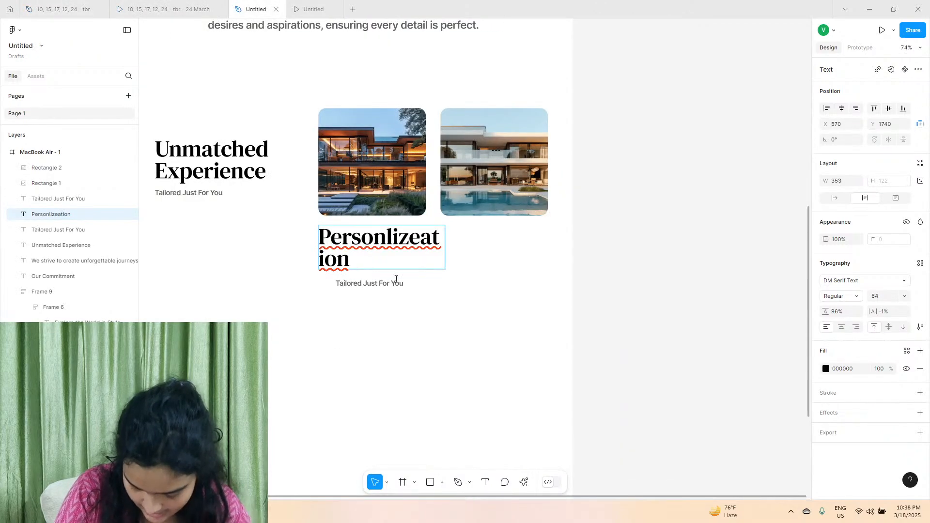
pyautogui.doubleClick(376, 230)
pyautogui.rightClick(376, 230)
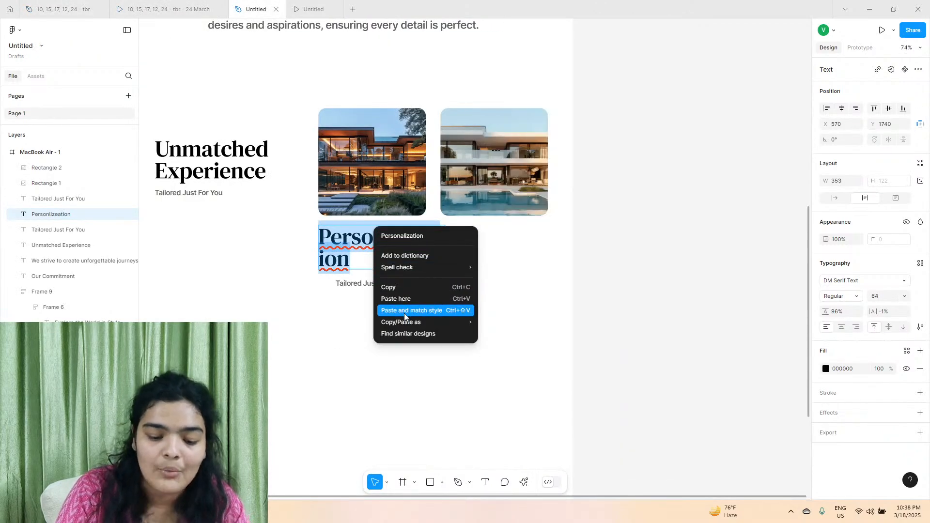
pyautogui.click(401, 310)
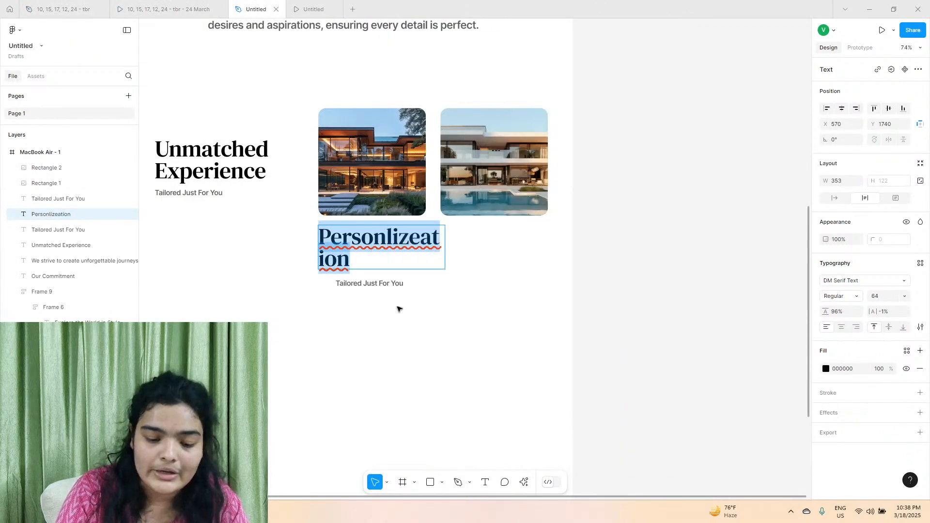
# Set the "Personalized Itineraries" title's font size to 40 and its line height to 107%.
pyautogui.click(904, 296)
pyautogui.click(424, 235)
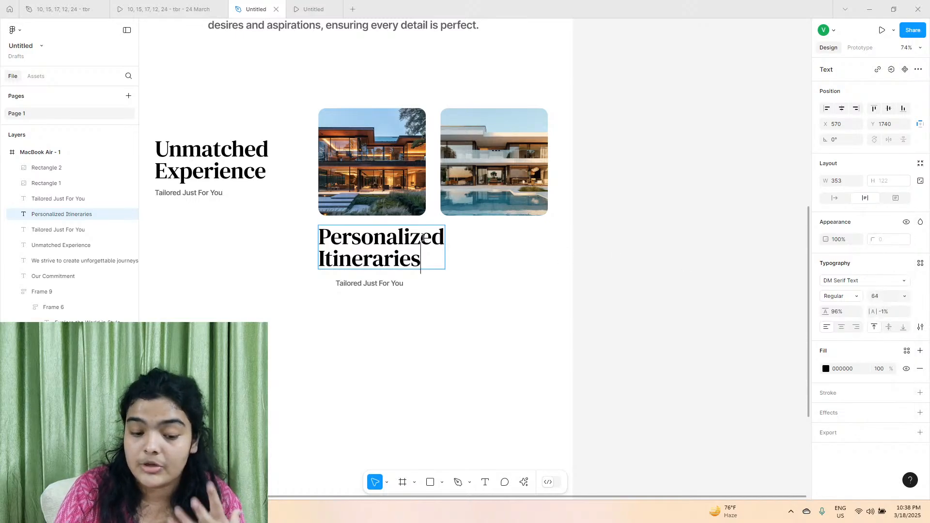
pyautogui.hotkey('ctrl', 'a')
pyautogui.click(903, 296)
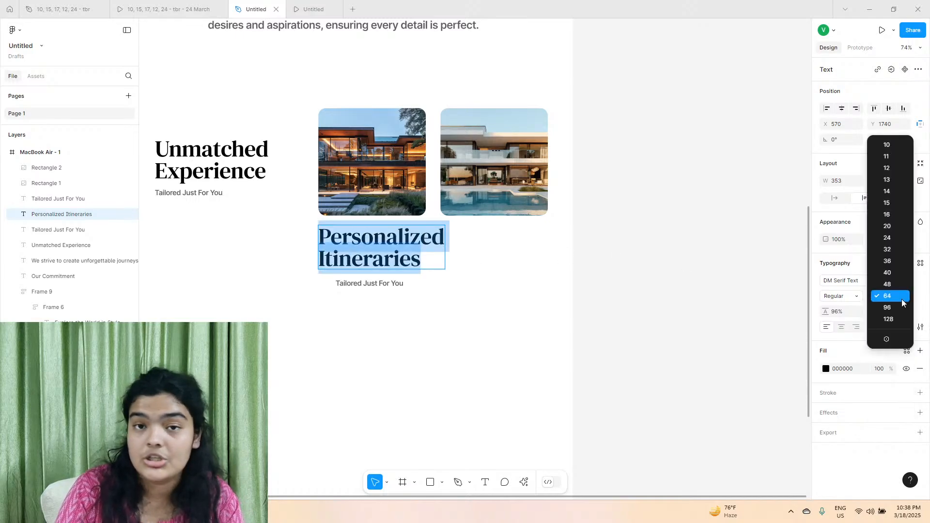
pyautogui.click(897, 273)
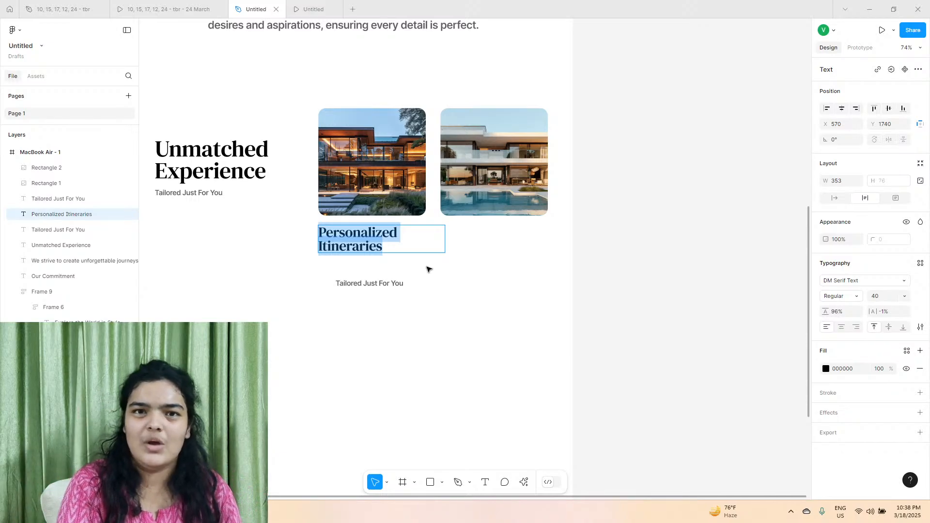
pyautogui.scroll(-1, 426, 290)
pyautogui.press('Escape')
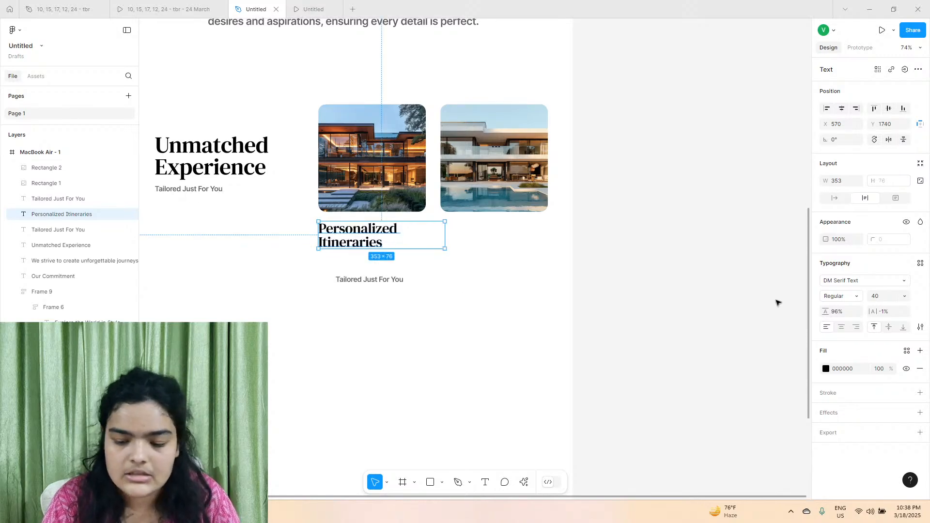
pyautogui.moveTo(826, 312); pyautogui.dragTo(823, 309)
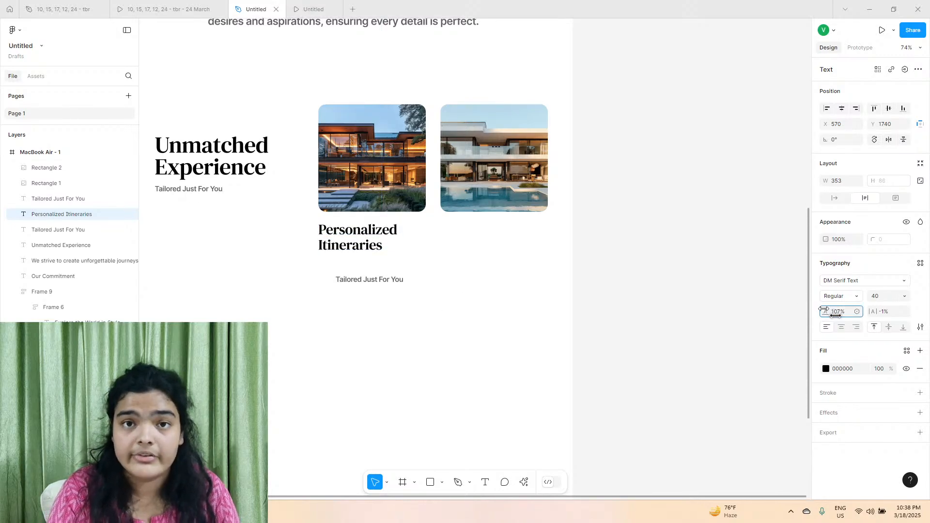
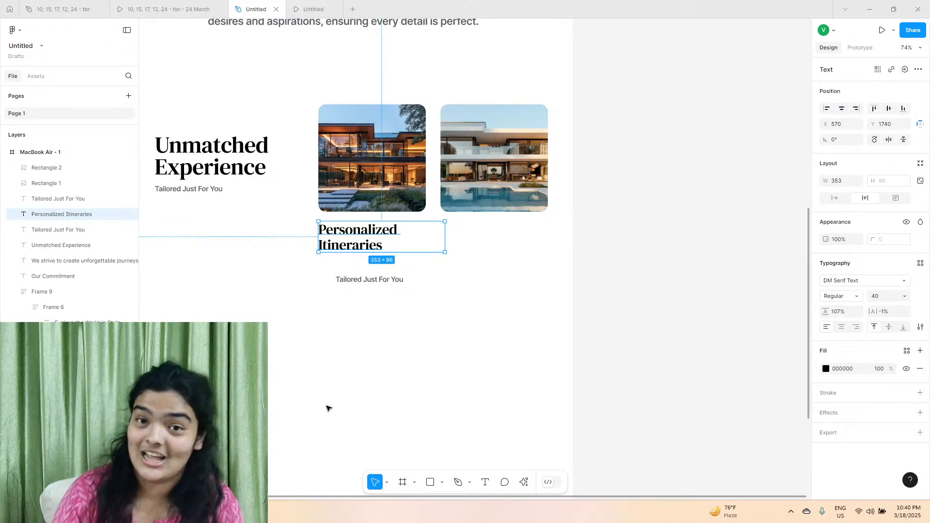
# Set the card title's font size to 36 and line height to 118%, and move the copied subtitle beneath it at X 570, Y 1843.
pyautogui.click(885, 300)
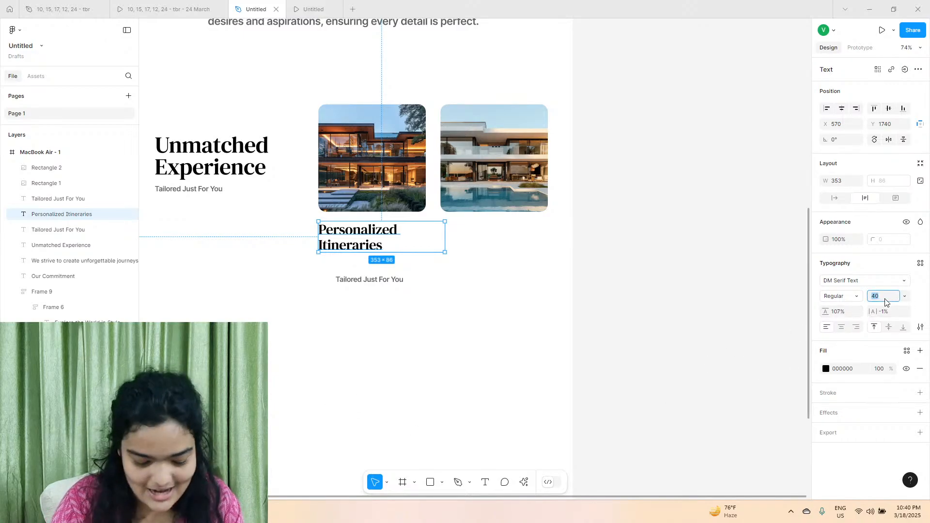
pyautogui.write('26')
pyautogui.press('Return')
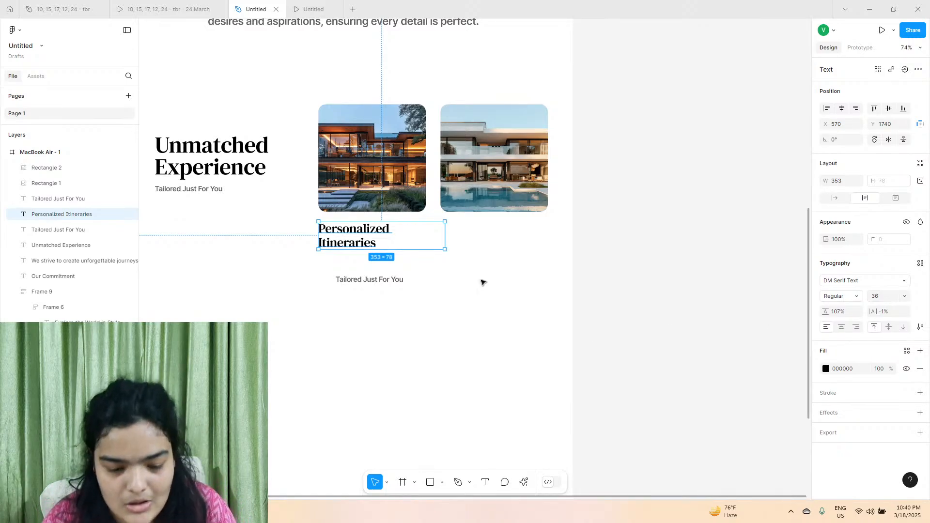
pyautogui.scroll(5, 359, 230)
pyautogui.moveTo(830, 311); pyautogui.dragTo(835, 311)
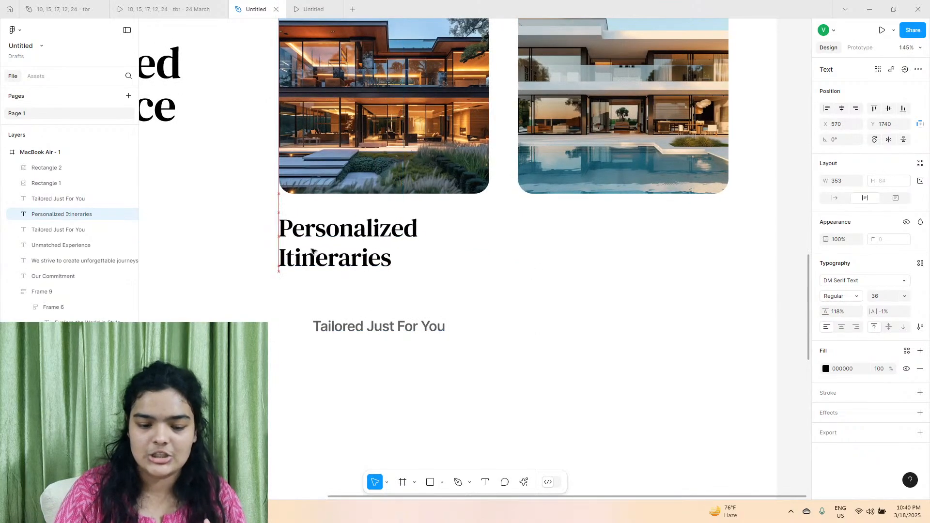
pyautogui.click(357, 331)
pyautogui.moveTo(357, 331); pyautogui.dragTo(323, 299)
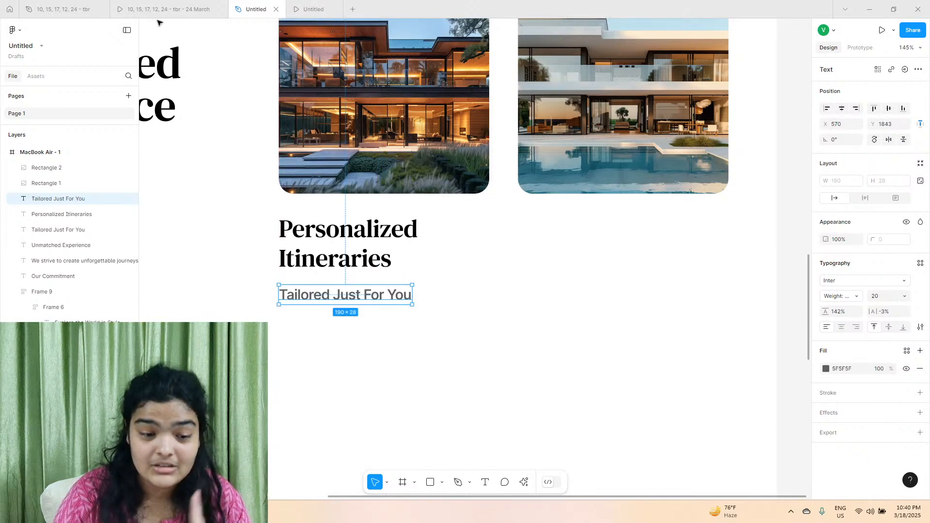
# Try font size 16 and Semi Bold weight on the copied subtitle under the card title, and undo these changes.
pyautogui.click(882, 296)
pyautogui.write('16')
pyautogui.press('Return')
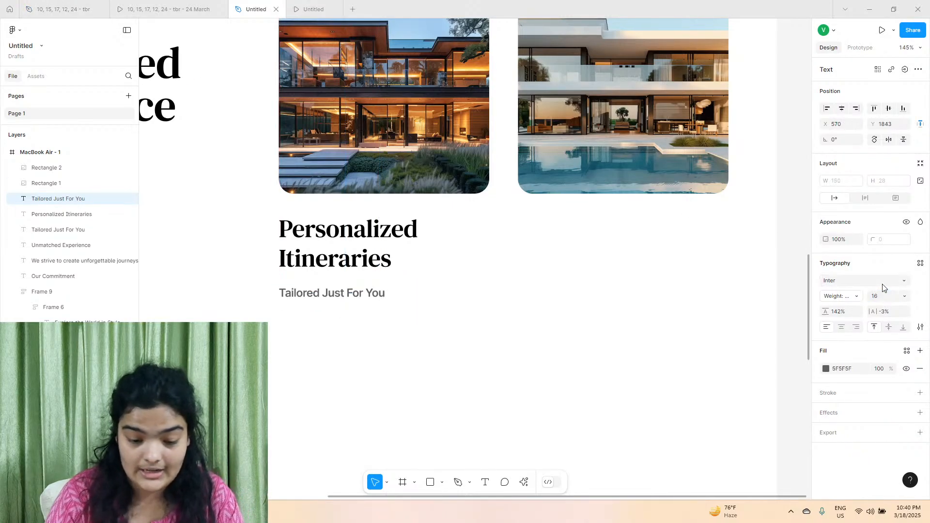
pyautogui.click(838, 296)
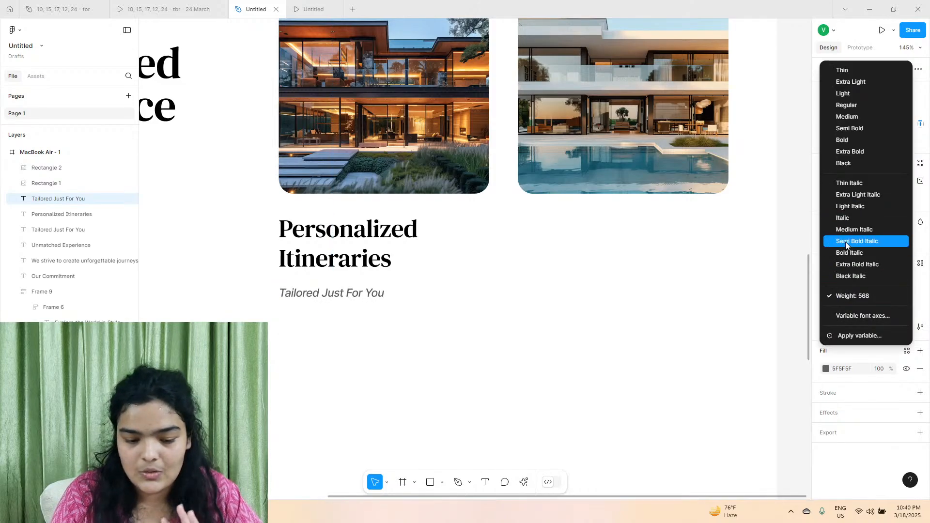
pyautogui.click(847, 128)
pyautogui.hotkey('ctrl', 'z')
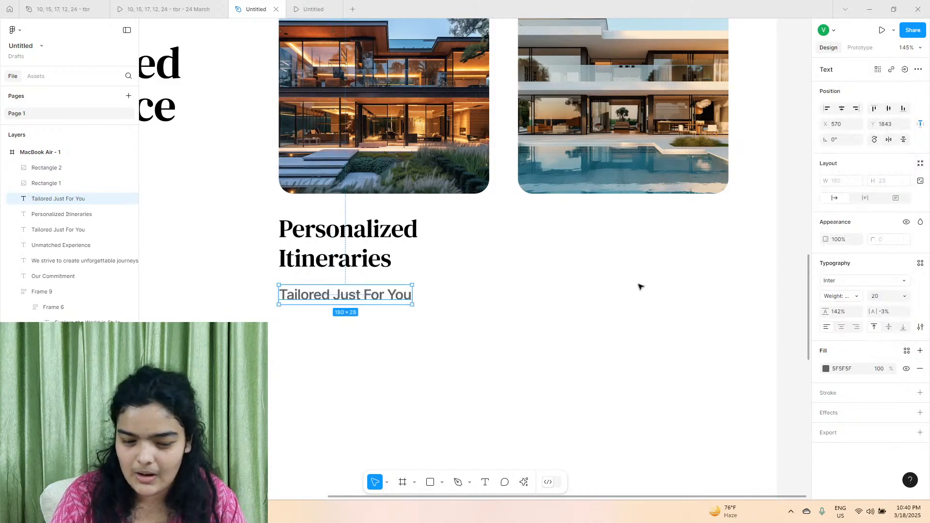
# Copy the Personalized Itineraries description from the reference design file and paste it, matching style, over the copied "Tailored Just For You" text.
pyautogui.click(203, 3)
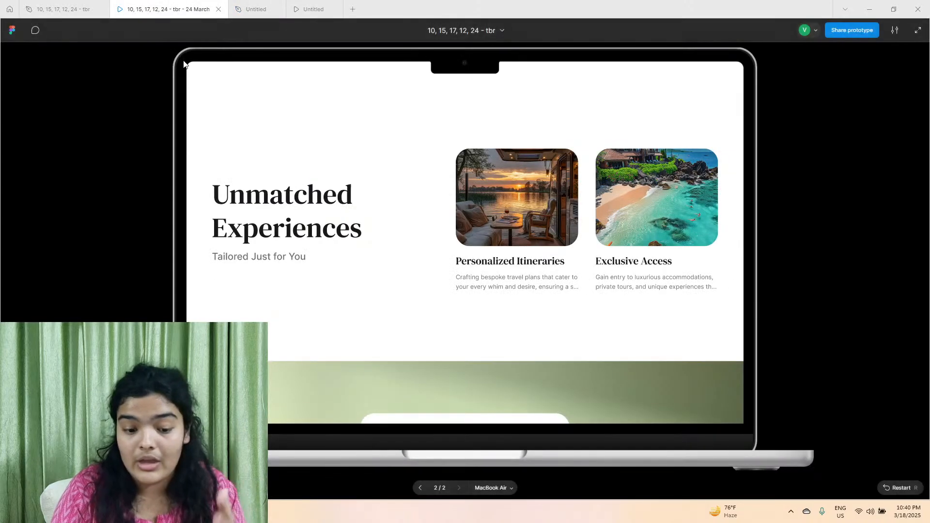
pyautogui.click(73, 7)
pyautogui.tripleClick(437, 289)
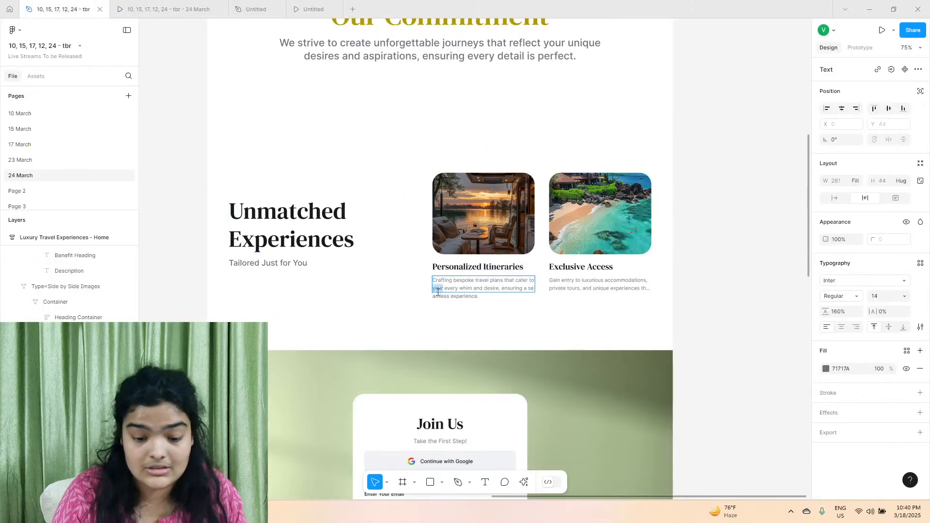
pyautogui.rightClick(436, 288)
pyautogui.click(457, 303)
pyautogui.click(265, 5)
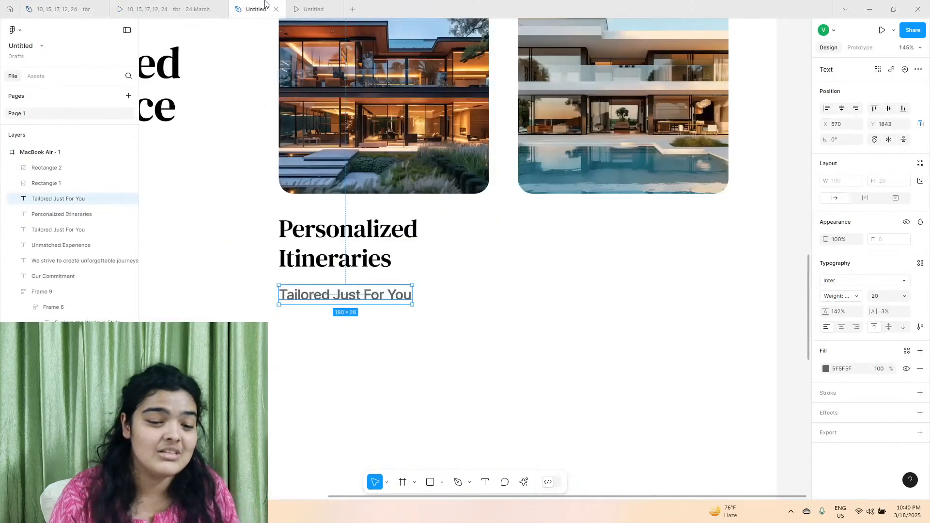
pyautogui.rightClick(310, 292)
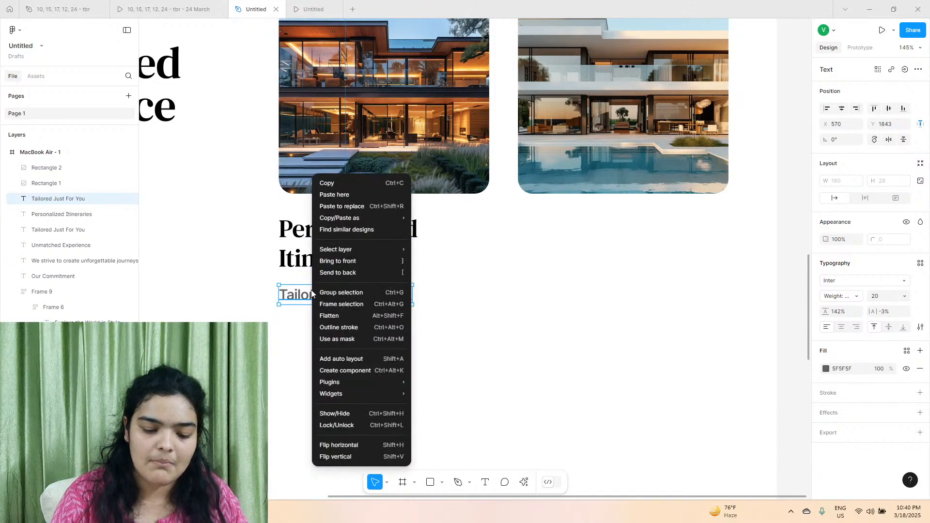
pyautogui.tripleClick(293, 289)
pyautogui.rightClick(293, 289)
pyautogui.click(313, 317)
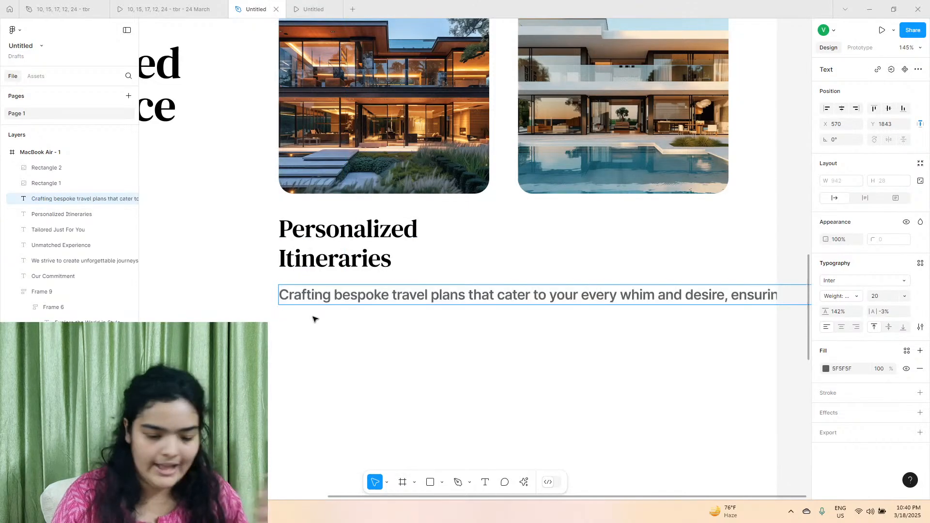
# Set the first card description's font size to 16 and weight to Medium, and narrow its text box to 224 wide.
pyautogui.click(903, 296)
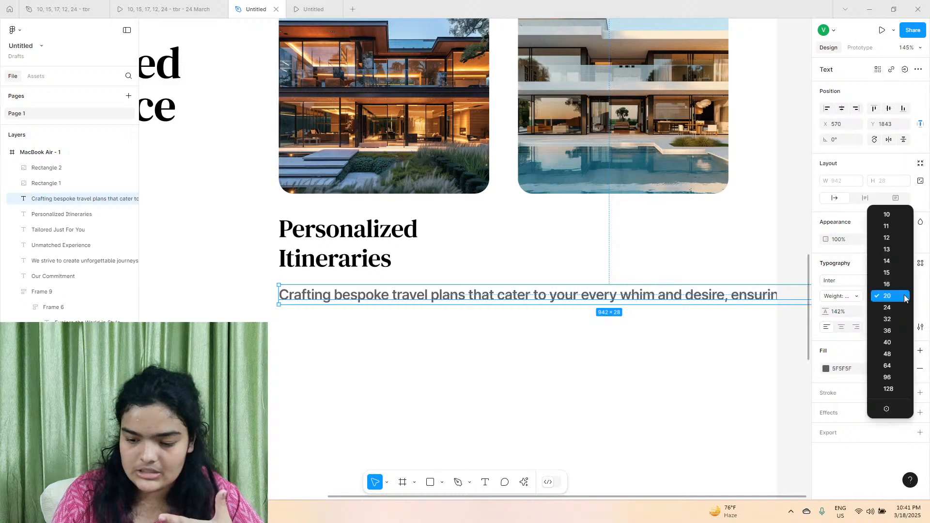
pyautogui.click(904, 285)
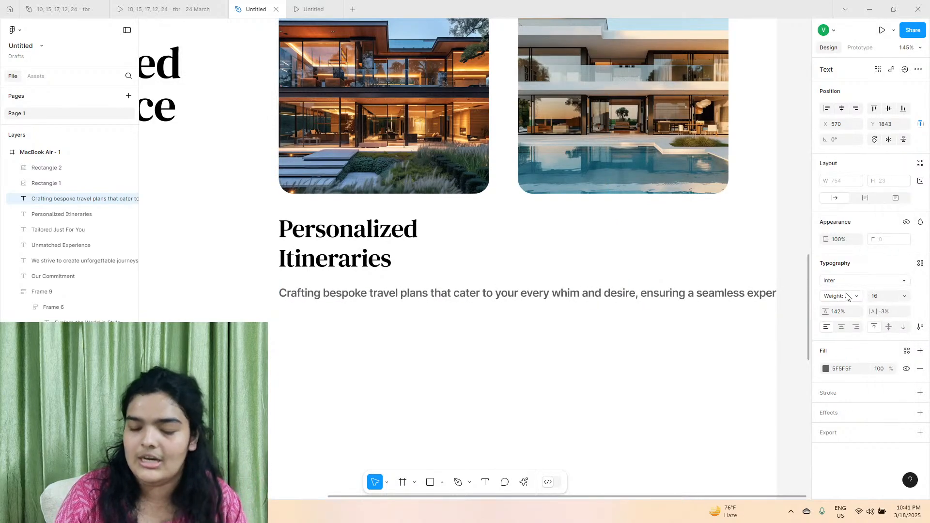
pyautogui.click(847, 296)
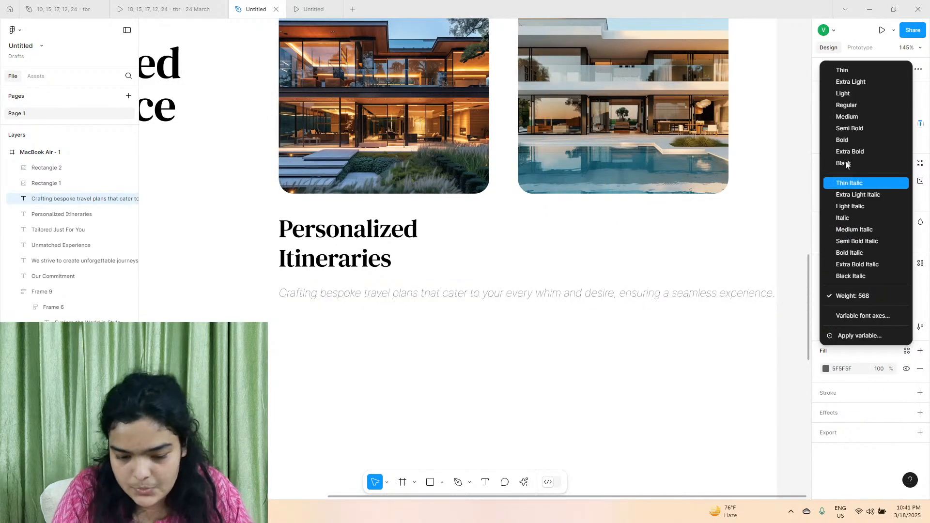
pyautogui.click(847, 117)
pyautogui.keyDown('ctrl'); pyautogui.scroll(-5, 533, 345); pyautogui.keyUp('ctrl')
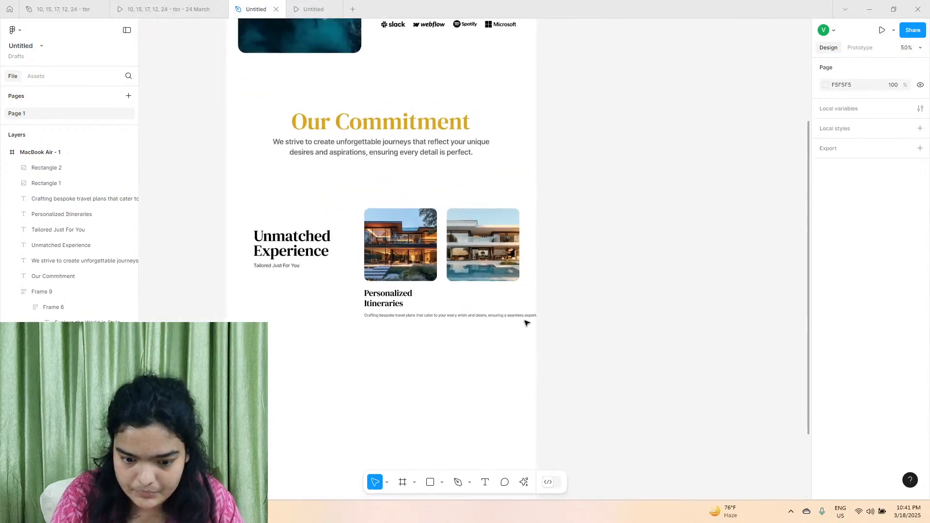
pyautogui.moveTo(545, 315); pyautogui.dragTo(419, 317)
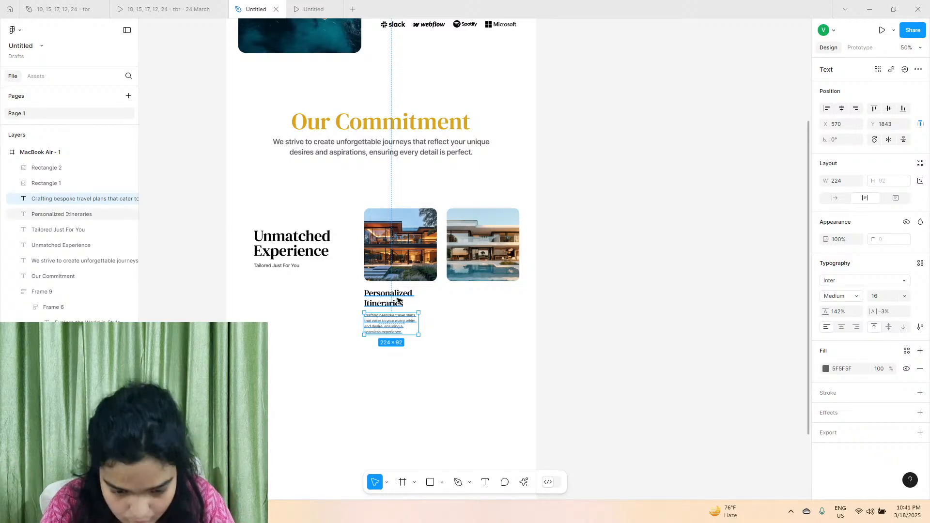
# Set the first card description to size 14 Regular in a 293-wide text box, and move it up to 9 px below the title.
pyautogui.scroll(8, 392, 327)
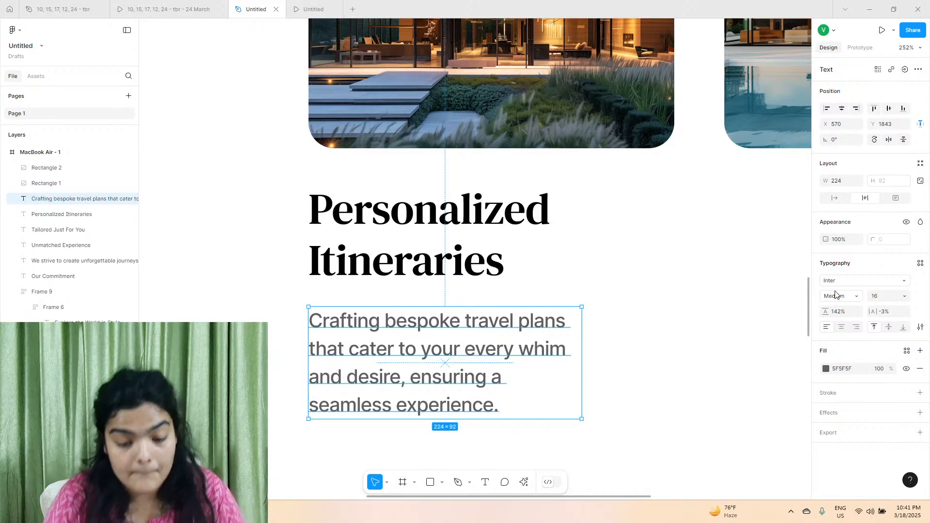
pyautogui.click(878, 298)
pyautogui.write('14')
pyautogui.press('Return')
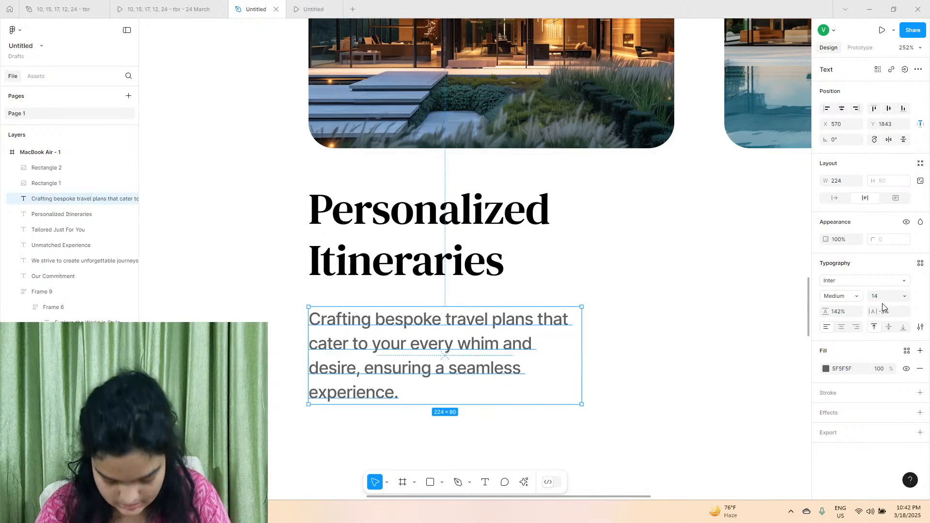
pyautogui.moveTo(580, 319); pyautogui.dragTo(693, 319)
pyautogui.click(843, 297)
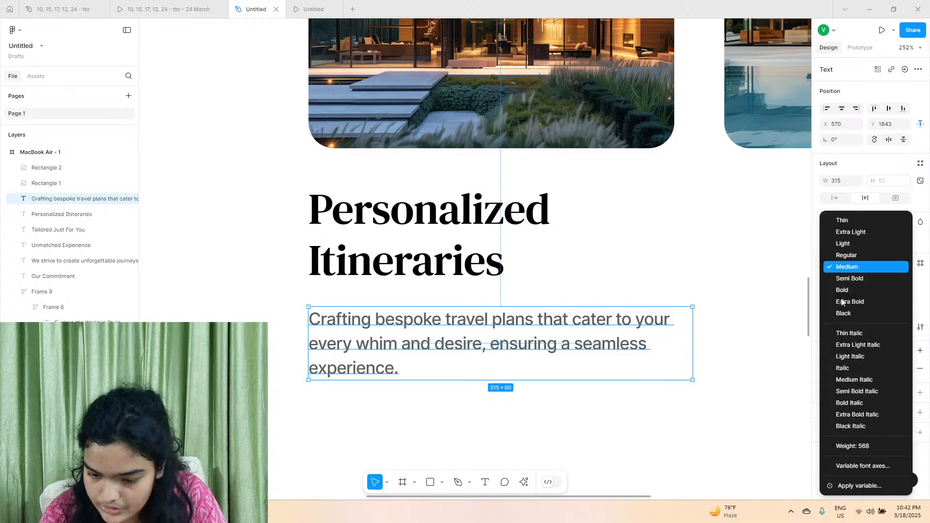
pyautogui.click(846, 255)
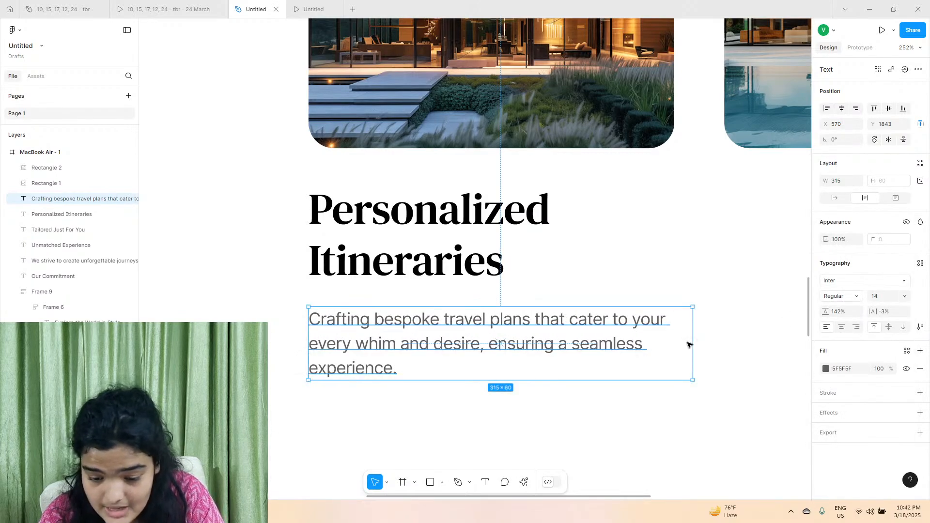
pyautogui.moveTo(687, 344); pyautogui.dragTo(667, 343)
pyautogui.moveTo(354, 357); pyautogui.dragTo(350, 345)
# Duplicate the first card's title and description together and place the copies under the second image at X 911.
pyautogui.keyDown('shift'); pyautogui.click(349, 259); pyautogui.keyUp('shift')
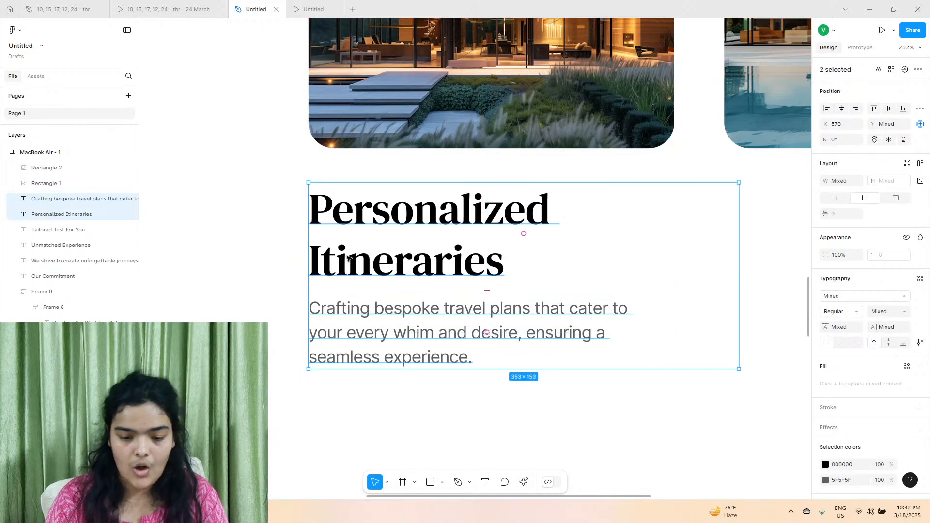
pyautogui.moveTo(348, 259); pyautogui.dragTo(527, 259)
pyautogui.hscroll(5, 523, 252)
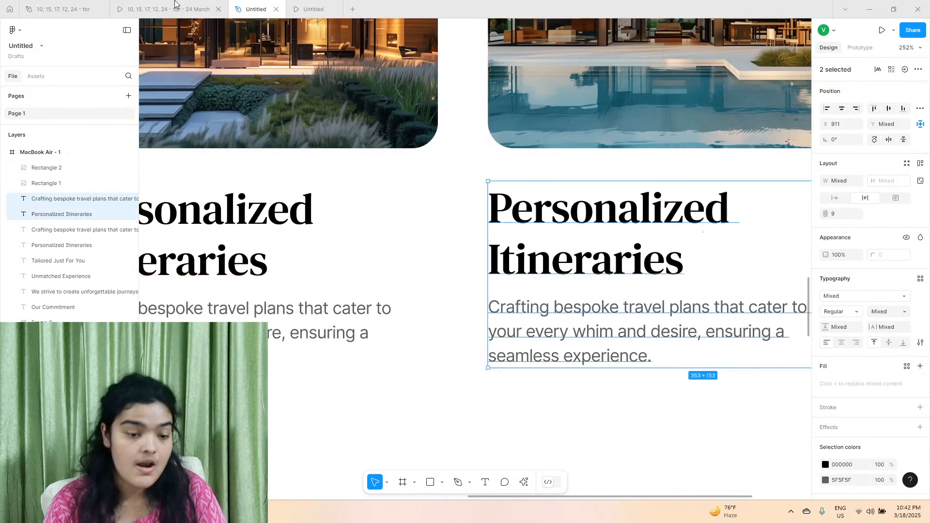
# Try to replace the second card's title with the one from the reference design file, and undo the paste.
pyautogui.click(176, 5)
pyautogui.hotkey('ctrl', 'shift', 'Tab')
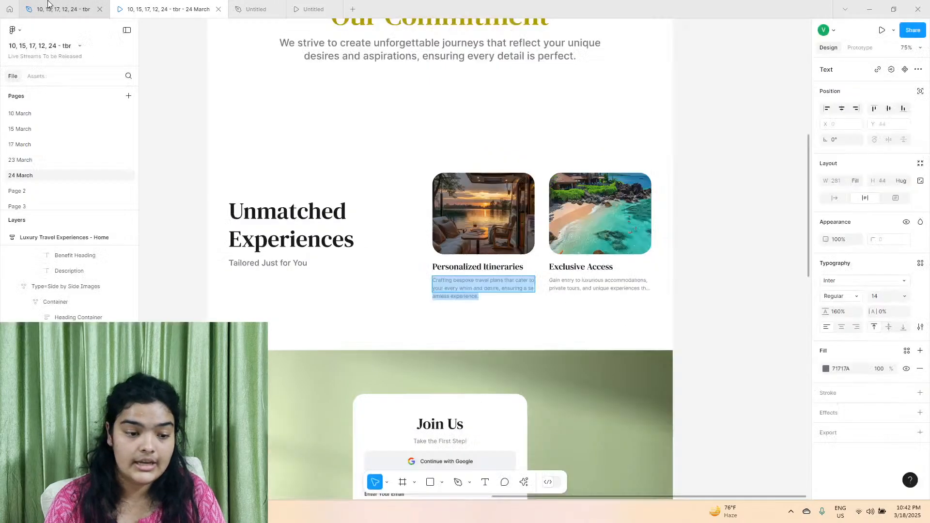
pyautogui.doubleClick(604, 270)
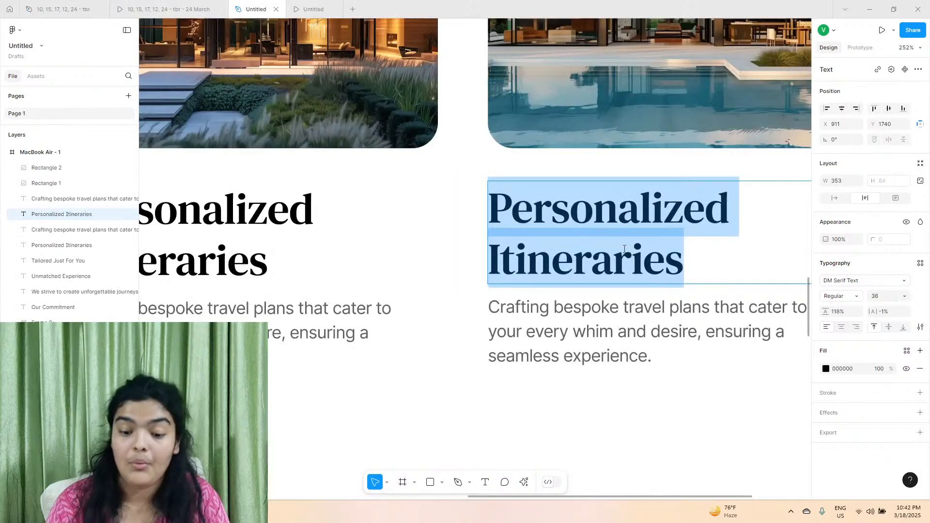
pyautogui.rightClick(623, 246)
pyautogui.click(656, 278)
pyautogui.hotkey('ctrl', 'z')
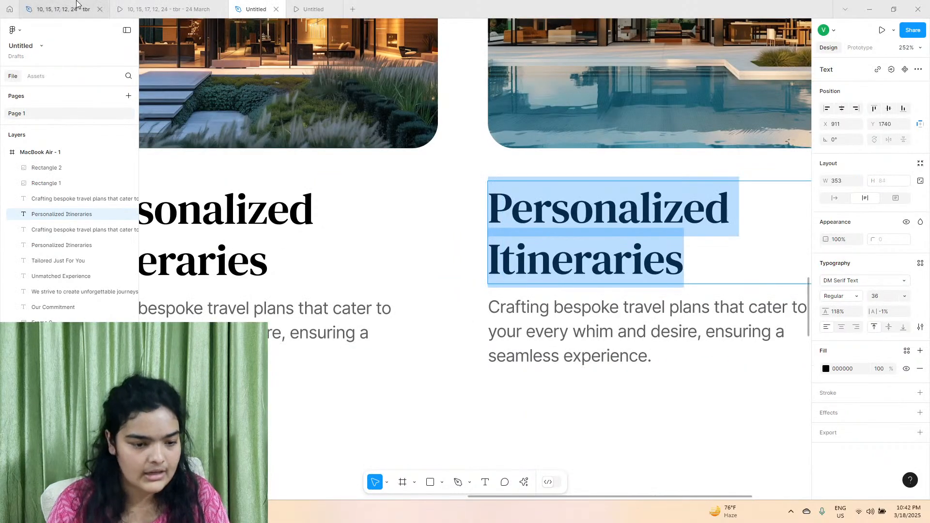
# Copy the "Exclusive Access" title from the reference design file and paste it, matching style, over the second card's title.
pyautogui.click(63, 10)
pyautogui.tripleClick(582, 263)
pyautogui.press('super+c')
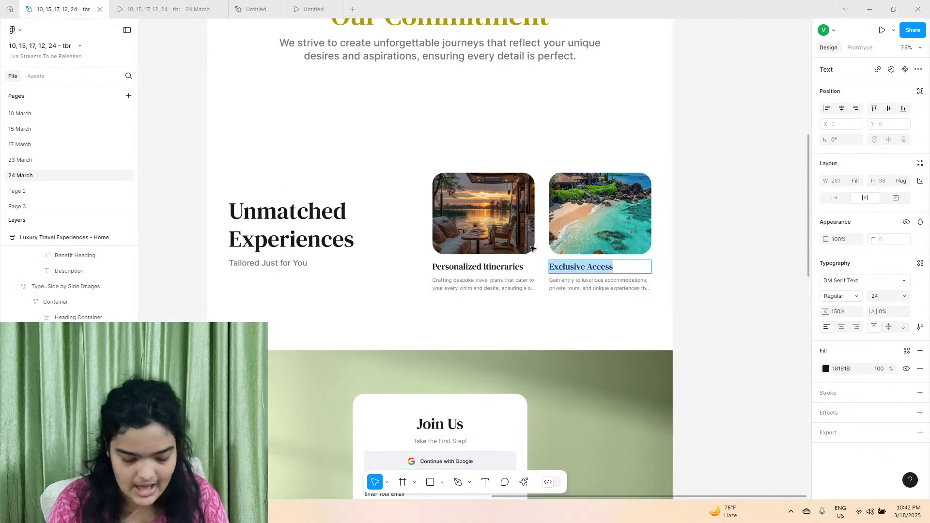
pyautogui.click(256, 10)
pyautogui.rightClick(522, 247)
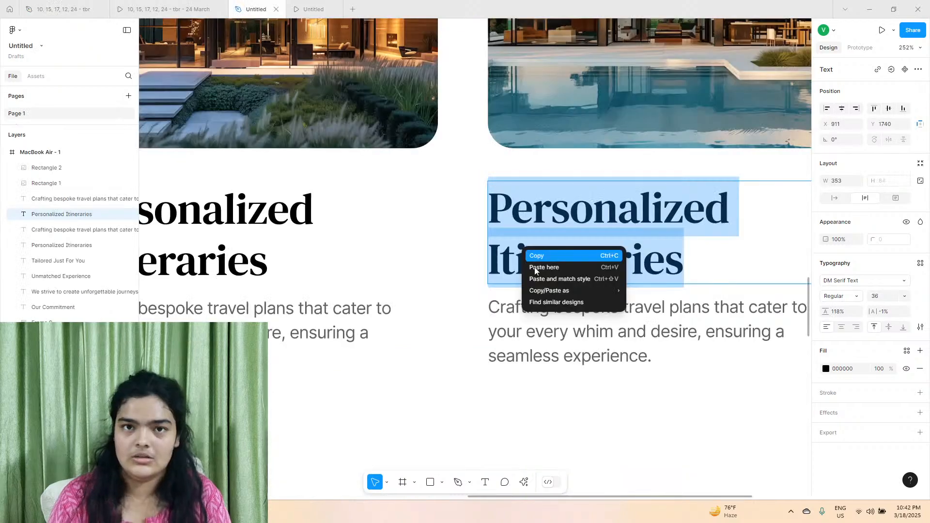
pyautogui.click(550, 279)
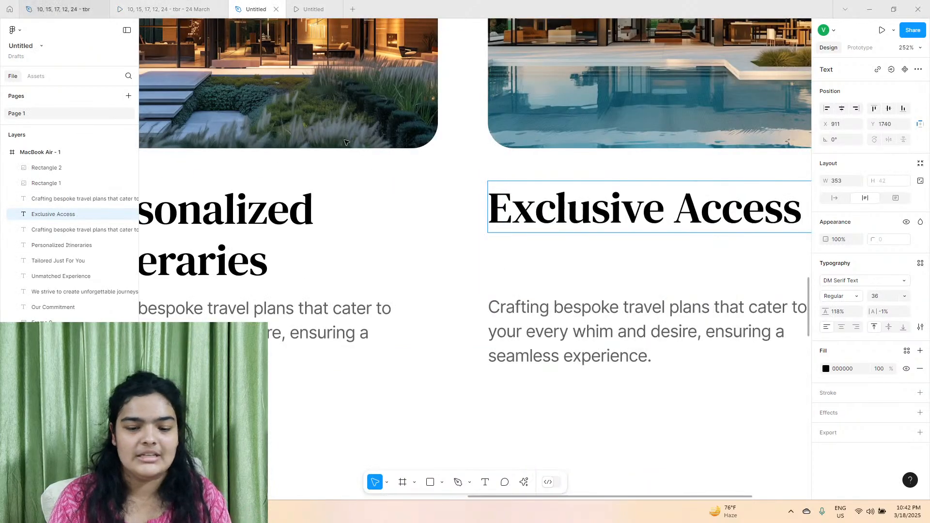
# Narrow the "Exclusive Access" title's text box to 233 wide so that it wraps onto two lines.
pyautogui.hscroll(3, 698, 213)
pyautogui.press('Escape')
pyautogui.moveTo(776, 195); pyautogui.dragTo(629, 196)
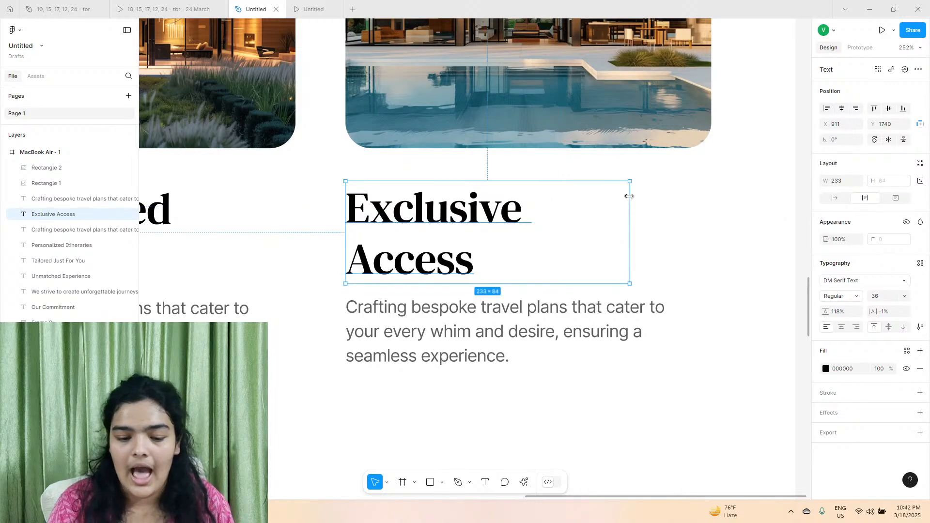
# Copy the Exclusive Access description from the reference design file and paste it, matching style, over the second card's description.
pyautogui.click(63, 9)
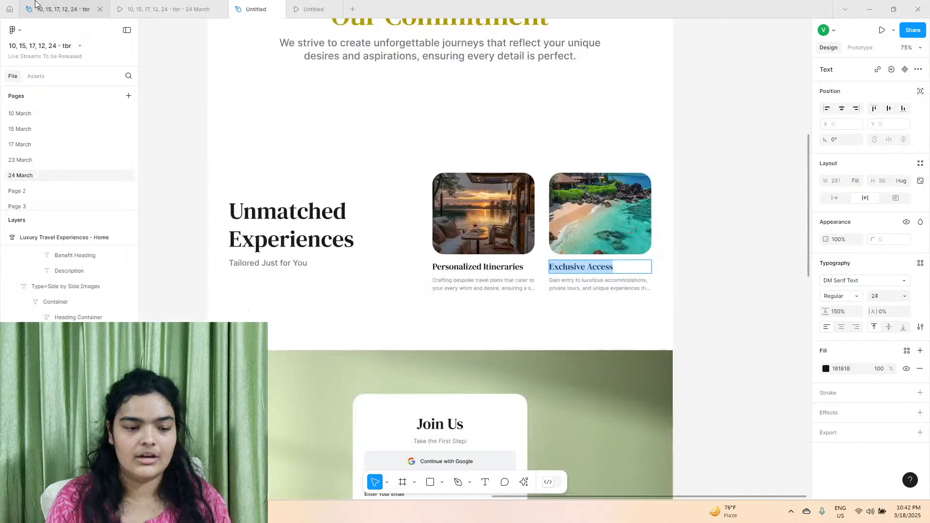
pyautogui.doubleClick(557, 283)
pyautogui.press('super+c')
pyautogui.rightClick(557, 286)
pyautogui.press('Escape')
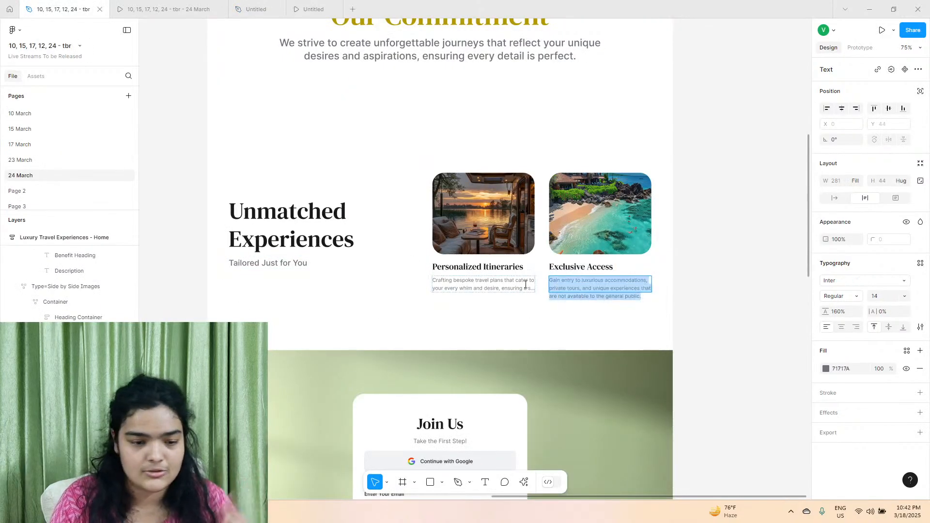
pyautogui.click(256, 10)
pyautogui.doubleClick(475, 328)
pyautogui.rightClick(474, 327)
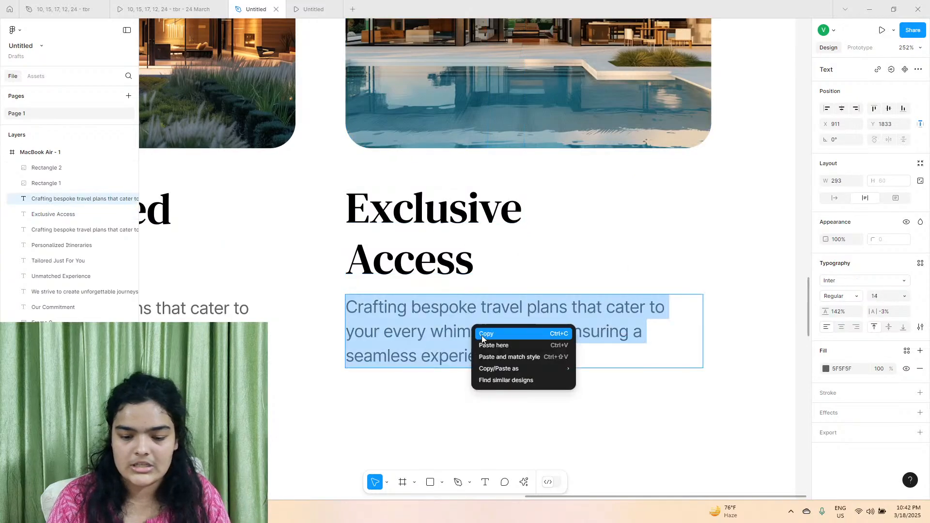
pyautogui.click(499, 357)
pyautogui.press('Escape')
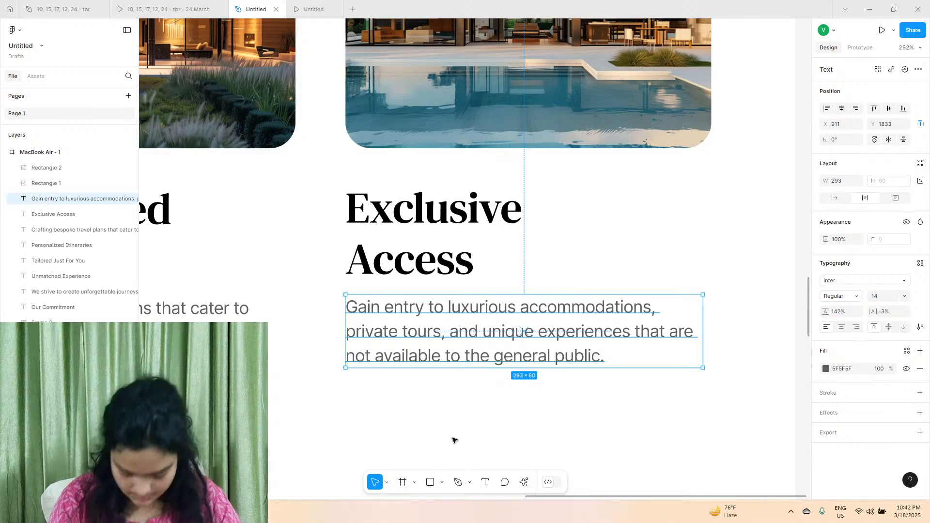
pyautogui.scroll(-2, 451, 440)
pyautogui.scroll(-5, 452, 440)
pyautogui.scroll(-1, 436, 504)
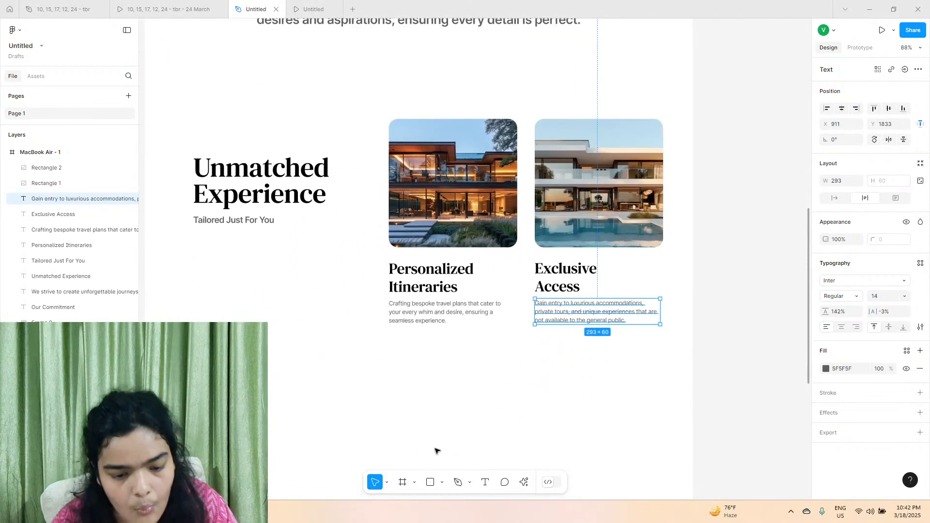
# Check the section in the reference prototype and set the "Unmatched Experience" heading's letter spacing to 1%.
pyautogui.hscroll(-1, 138, 173)
pyautogui.click(160, 10)
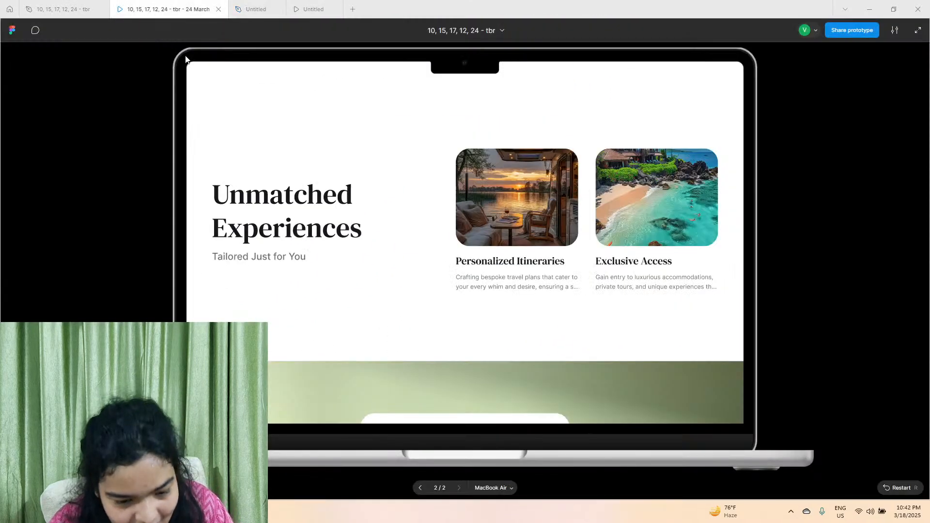
pyautogui.click(251, 9)
pyautogui.click(260, 183)
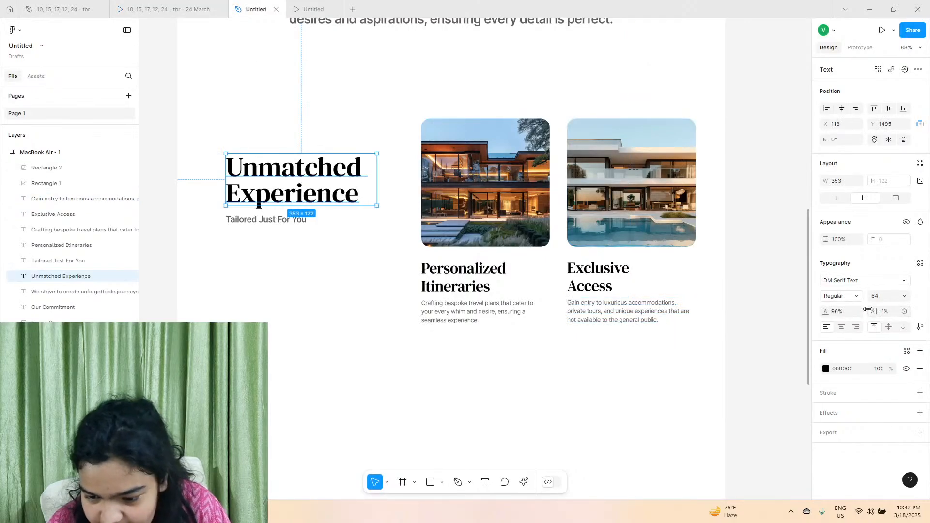
pyautogui.moveTo(872, 311); pyautogui.dragTo(878, 310)
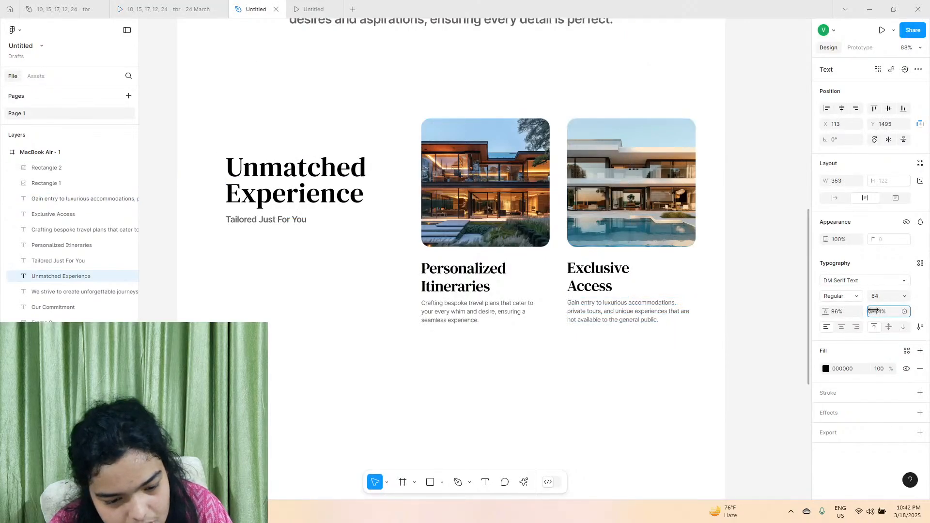
# Set the "Tailored Just For You" tagline's letter spacing to 0% and move it straight down to about Y 1657.
pyautogui.click(235, 222)
pyautogui.scroll(5, 234, 221)
pyautogui.click(886, 311)
pyautogui.write('0')
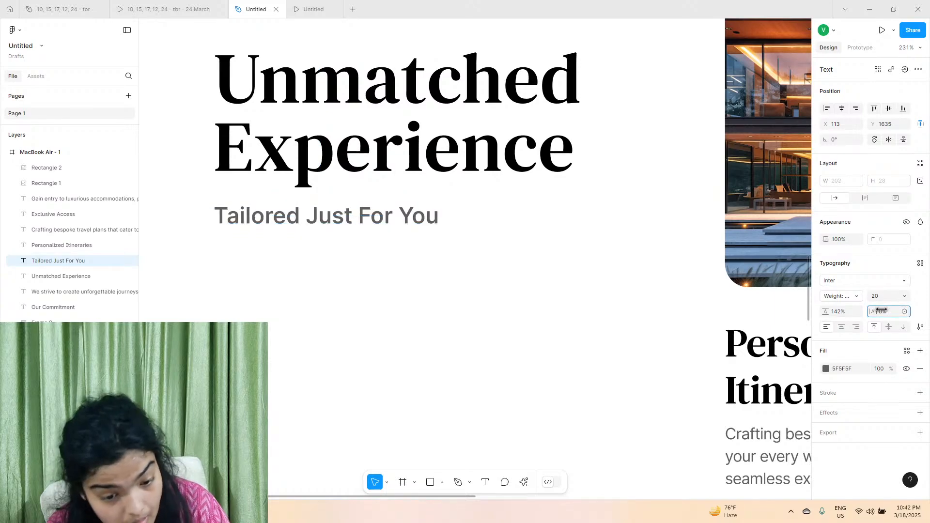
pyautogui.press('Return')
pyautogui.moveTo(252, 215); pyautogui.dragTo(253, 239)
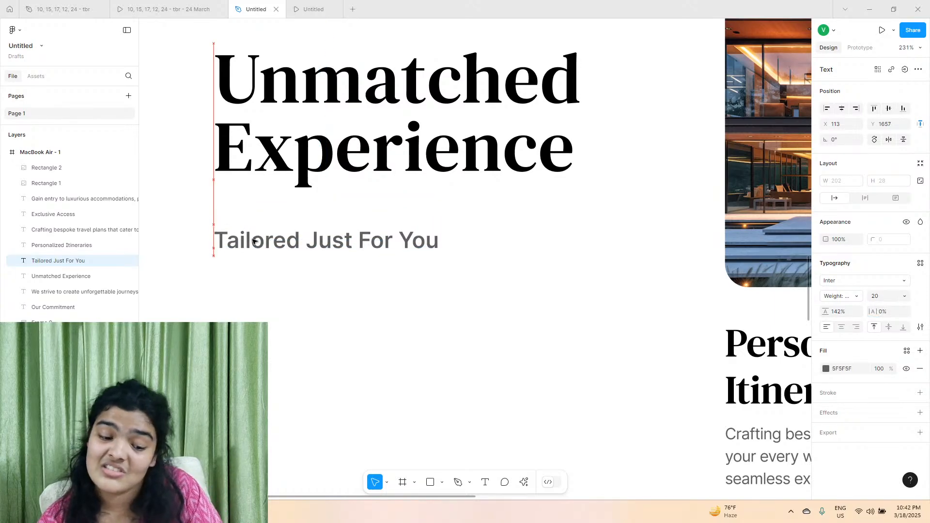
# Set the "Unmatched Experience" heading's font size to 74 and widen its text box to about 409 so it wraps onto two lines.
pyautogui.scroll(-5, 253, 240)
pyautogui.click(450, 275)
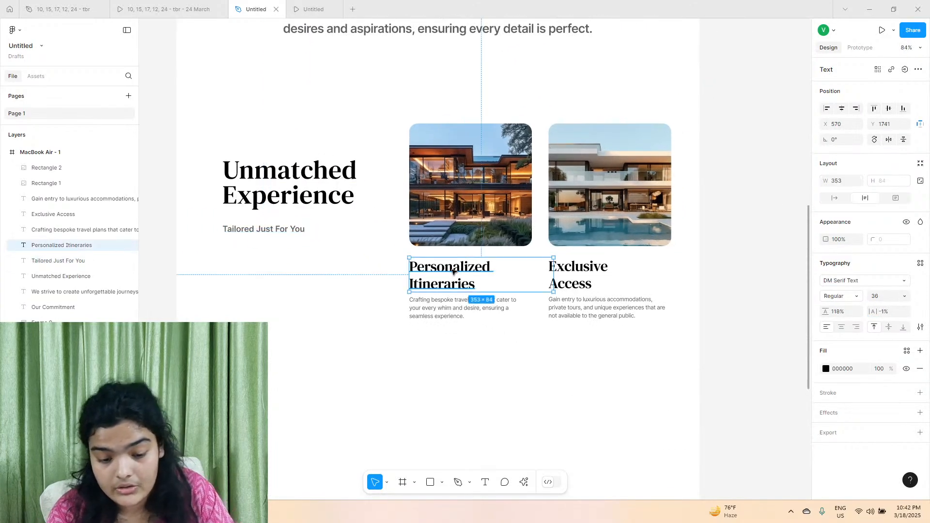
pyautogui.click(290, 189)
pyautogui.click(892, 297)
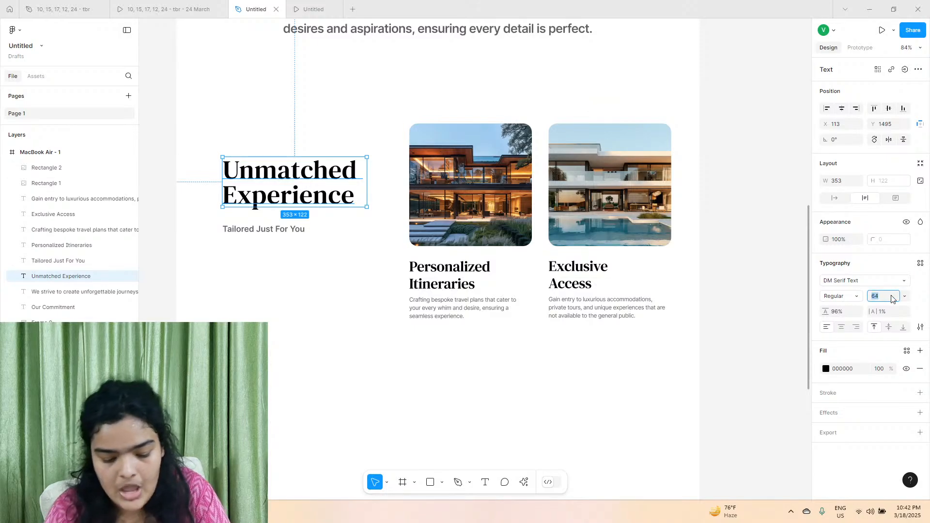
pyautogui.write('74')
pyautogui.press('Return')
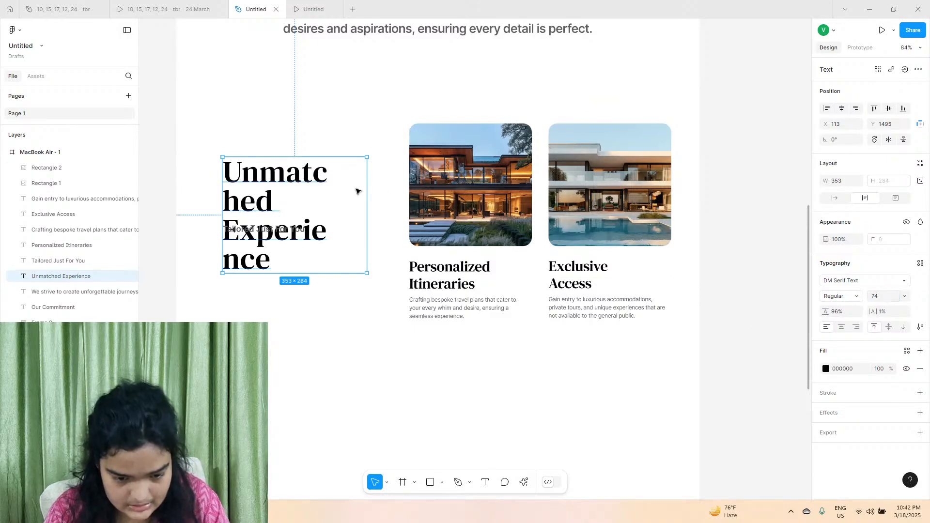
pyautogui.moveTo(363, 189); pyautogui.dragTo(390, 190)
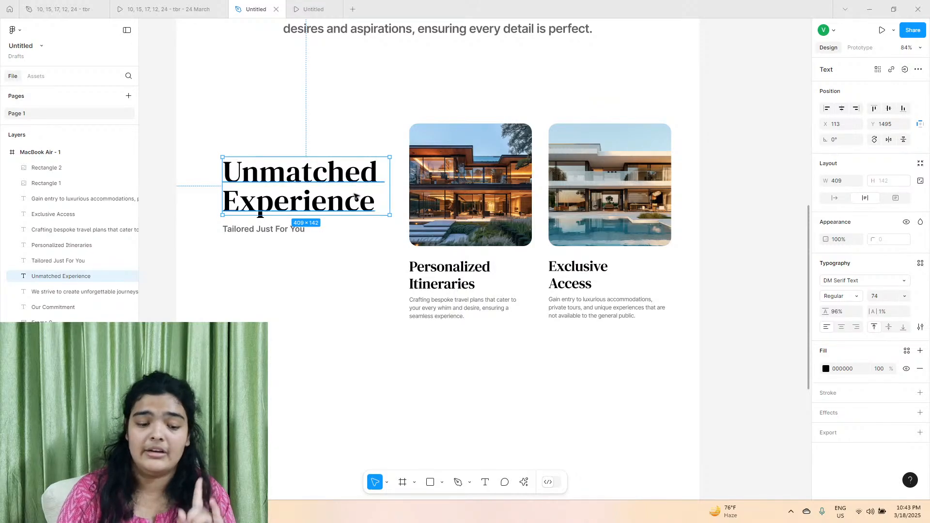
# Move the heading and its tagline together up and to the left, placing the heading at about X 69, Y 1454.
pyautogui.keyDown('shift'); pyautogui.click(286, 228); pyautogui.keyUp('shift')
pyautogui.moveTo(271, 210); pyautogui.dragTo(254, 192)
# Group both image cards with their titles and descriptions, and move the group to about X 590, Y 1418.
pyautogui.moveTo(382, 126); pyautogui.dragTo(661, 329)
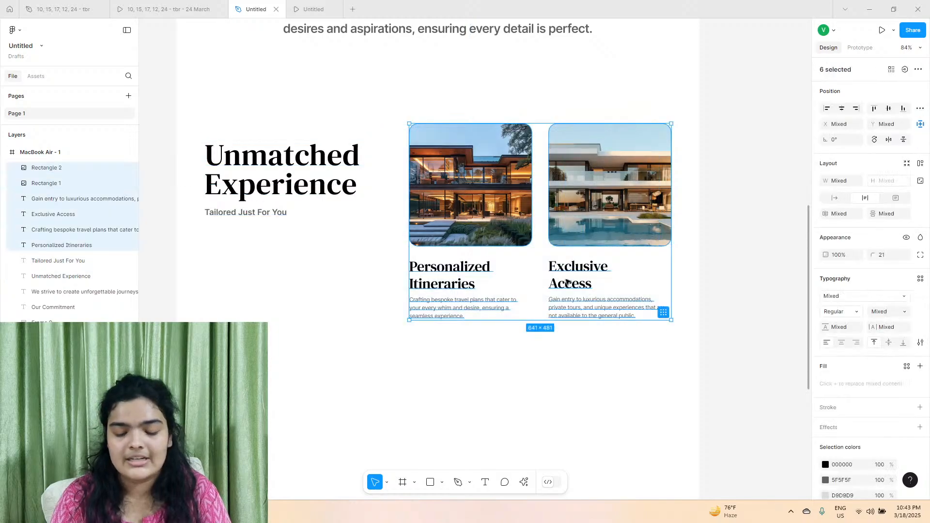
pyautogui.hotkey('ctrl', 'g')
pyautogui.moveTo(541, 247); pyautogui.dragTo(549, 246)
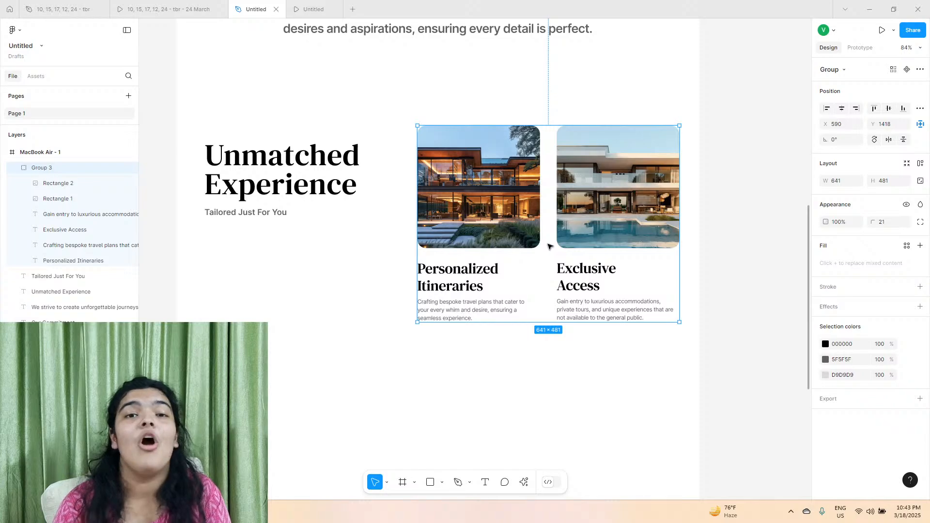
# Nudge the "Tailored Just For You" tagline slightly down to Y 1621 beneath the heading.
pyautogui.click(281, 186)
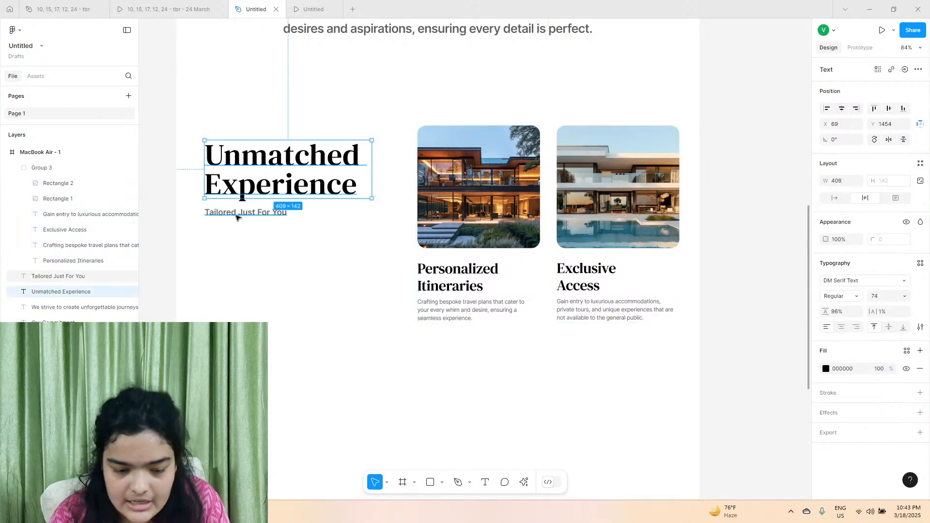
pyautogui.click(237, 212)
pyautogui.press('Down')
pyautogui.press('Down')
pyautogui.press('Down')
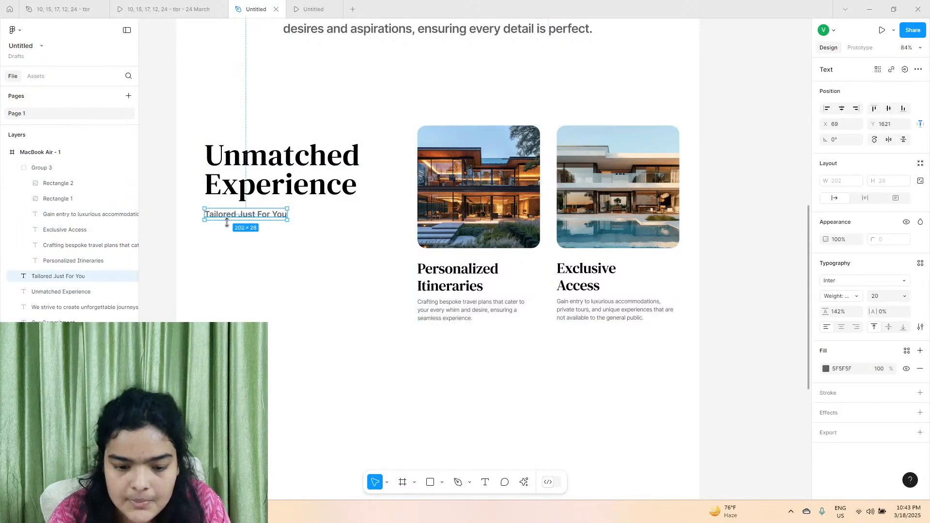
pyautogui.click(230, 256)
# Examine the layout of the Join Us section in the reference prototype.
pyautogui.scroll(-1, 238, 278)
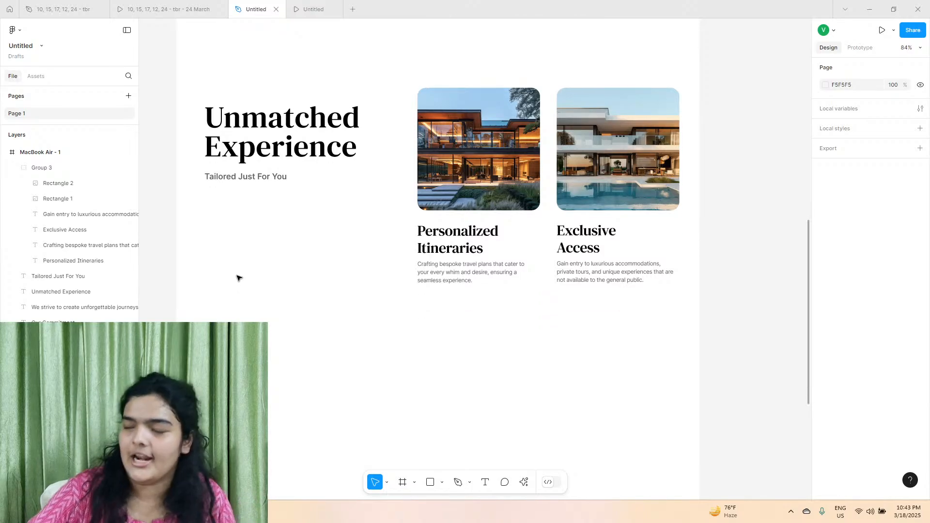
pyautogui.click(170, 10)
pyautogui.scroll(-4, 287, 222)
pyautogui.scroll(-4, 286, 222)
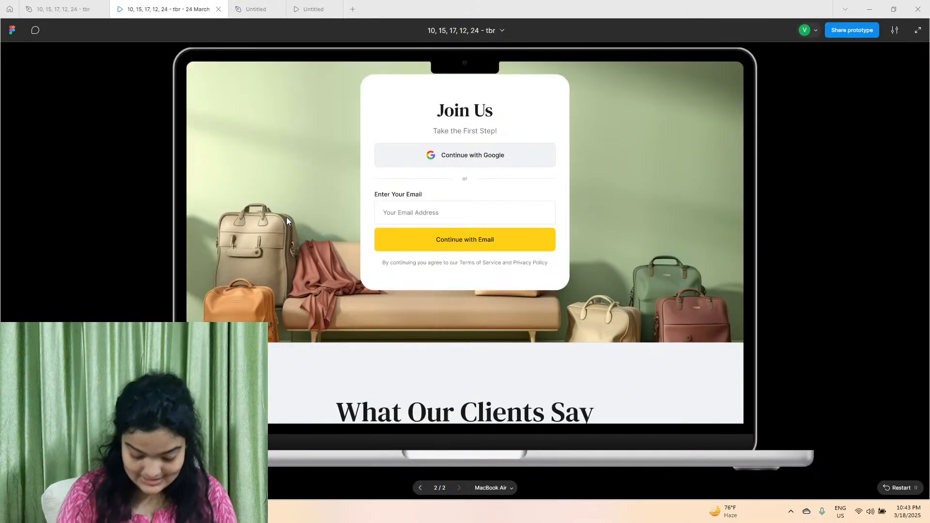
pyautogui.scroll(2, 318, 221)
pyautogui.scroll(1, 319, 219)
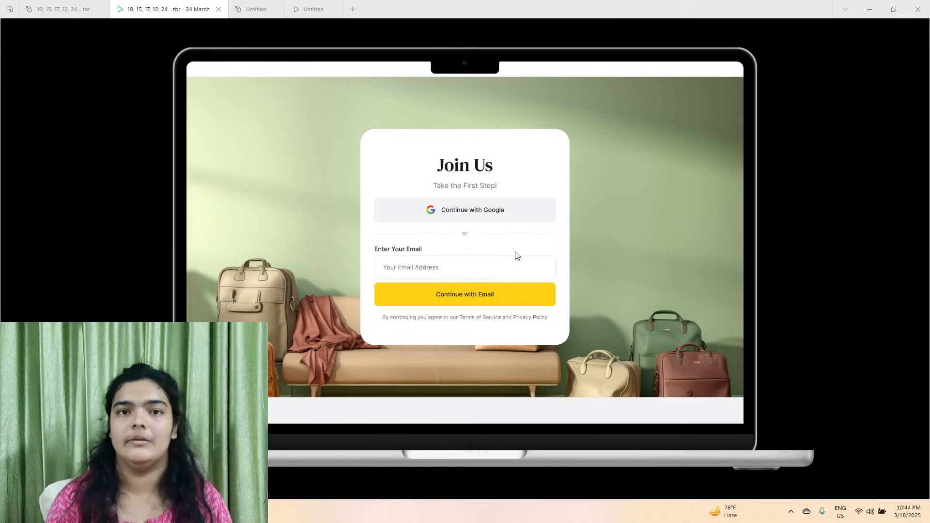
# In the new design file, draw a page-wide frame below the image cards and trim it to about 1278 × 649.
pyautogui.click(252, 9)
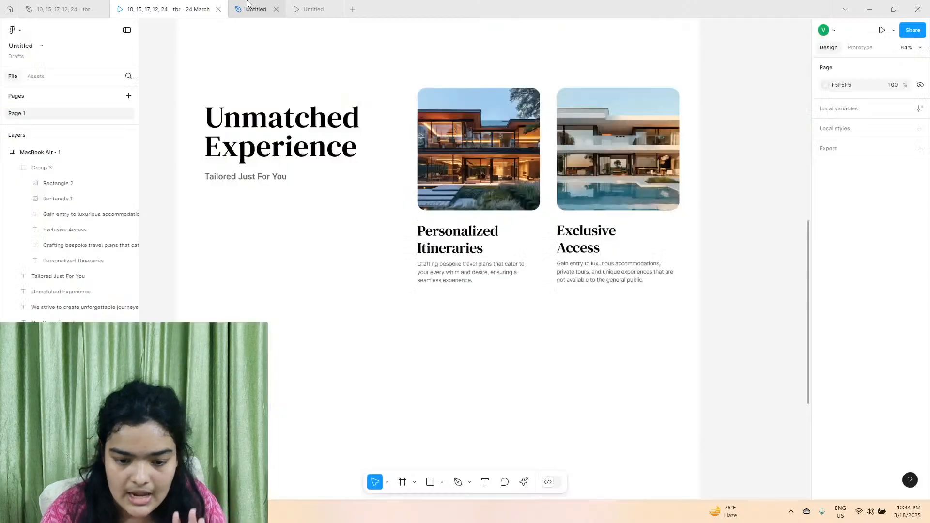
pyautogui.scroll(-3, 316, 275)
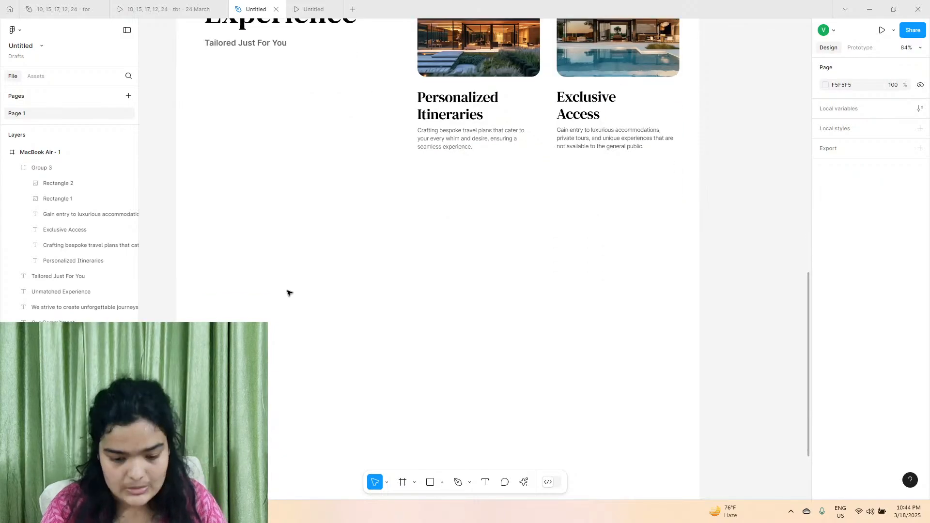
pyautogui.click(397, 481)
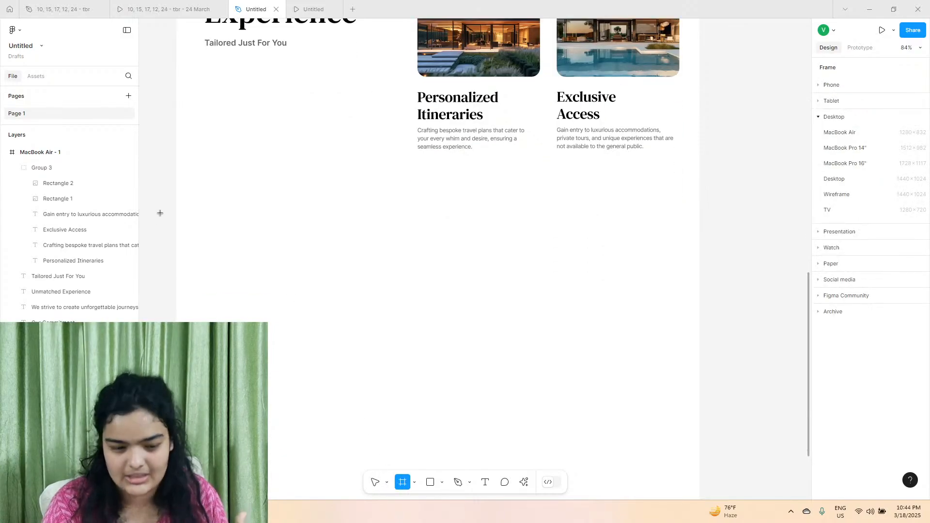
pyautogui.moveTo(170, 202); pyautogui.dragTo(700, 468)
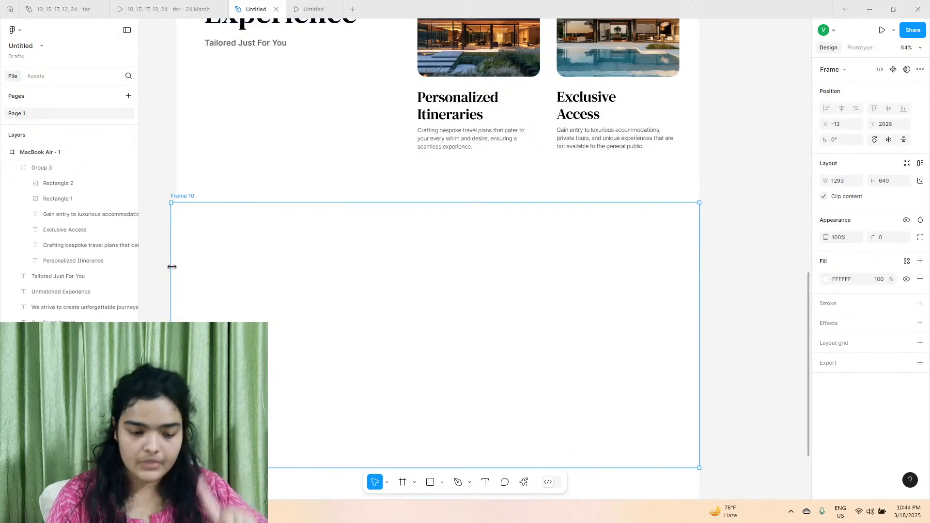
pyautogui.moveTo(173, 267); pyautogui.dragTo(178, 267)
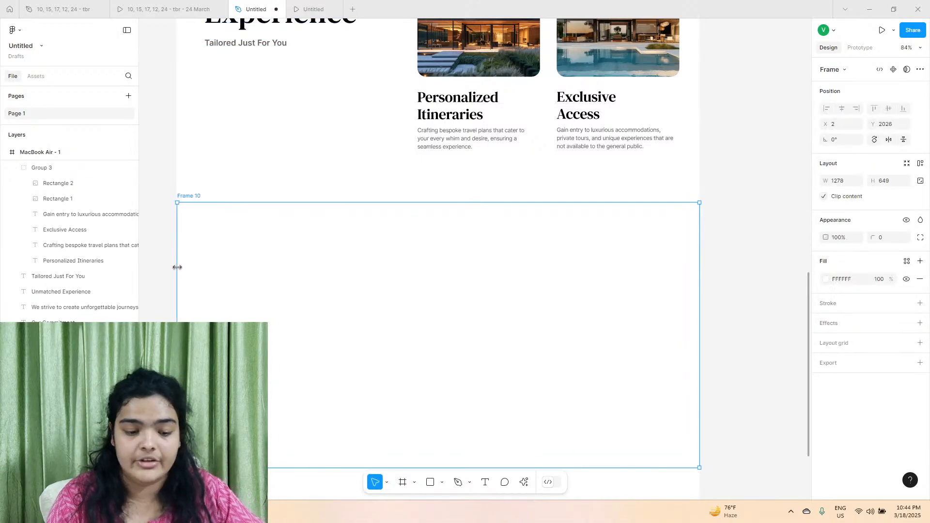
# Nest the new frame inside the MacBook Air - 1 frame at X 0, Y 2032 and widen it to about 1283.
pyautogui.scroll(-5, 73, 242)
pyautogui.scroll(10, 43, 186)
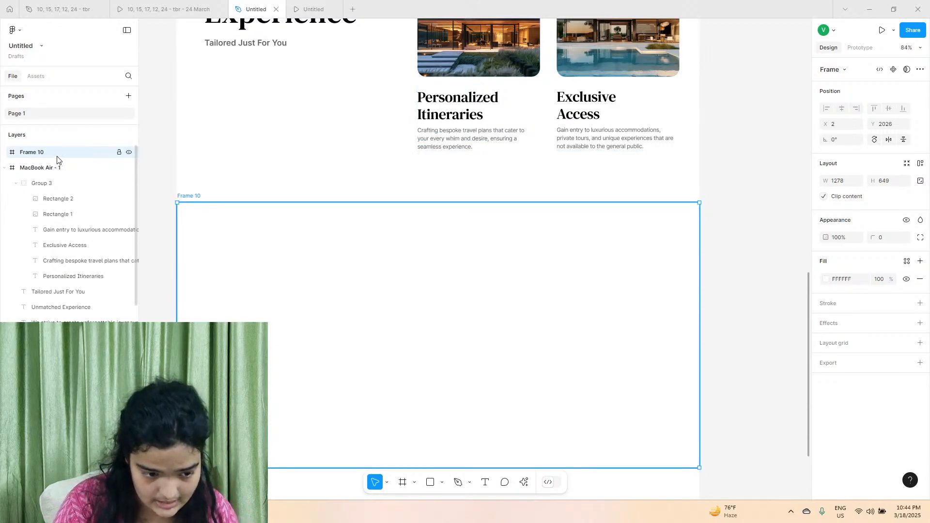
pyautogui.moveTo(58, 159); pyautogui.dragTo(64, 177)
pyautogui.moveTo(402, 269); pyautogui.dragTo(401, 260)
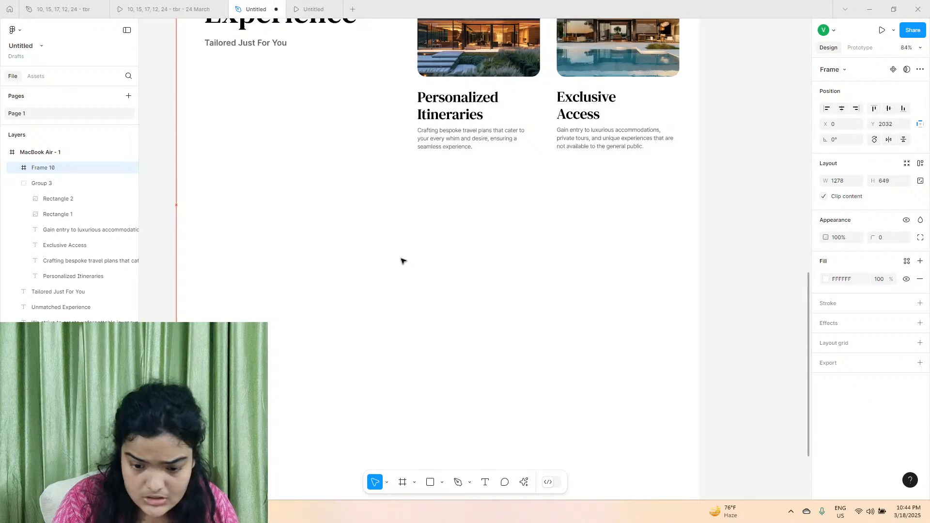
pyautogui.moveTo(702, 238); pyautogui.dragTo(703, 238)
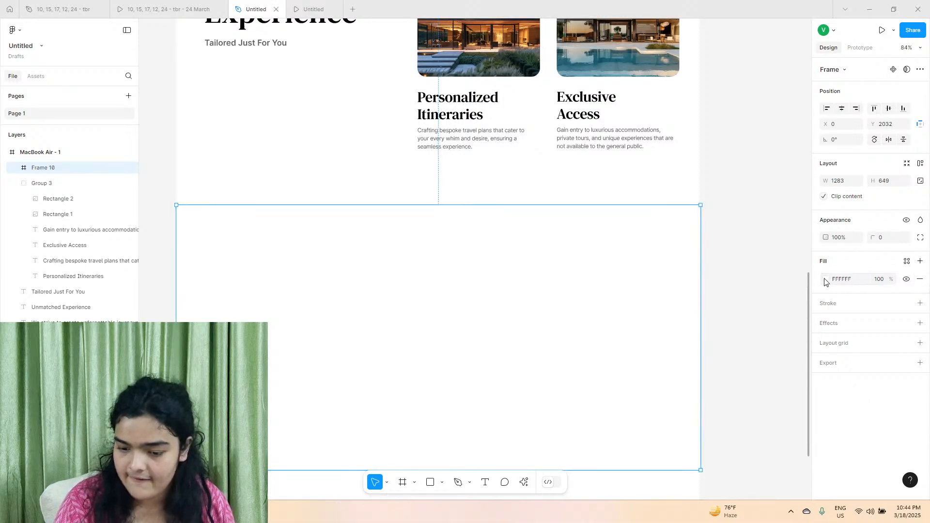
# Fill the new section frame with pink FFABAB and shift it sideways to X -2.
pyautogui.click(826, 279)
pyautogui.click(734, 255)
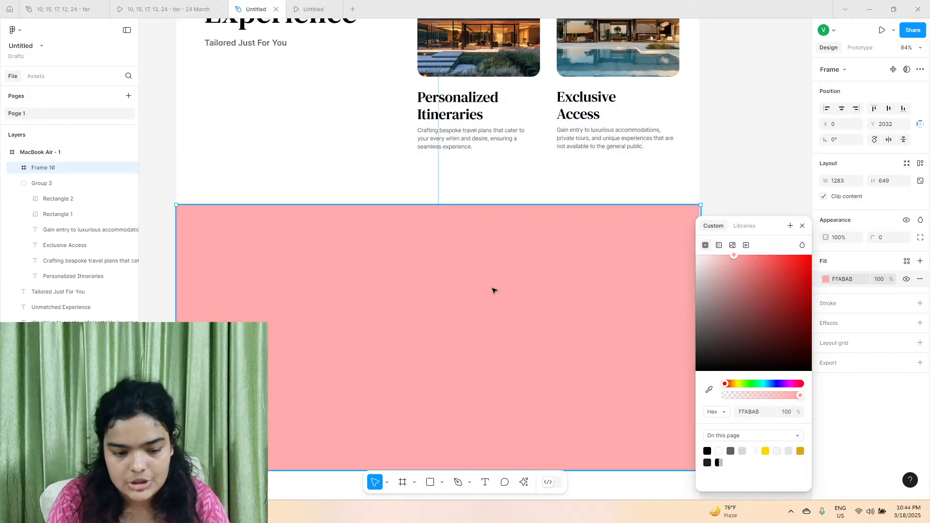
pyautogui.moveTo(494, 290); pyautogui.dragTo(492, 290)
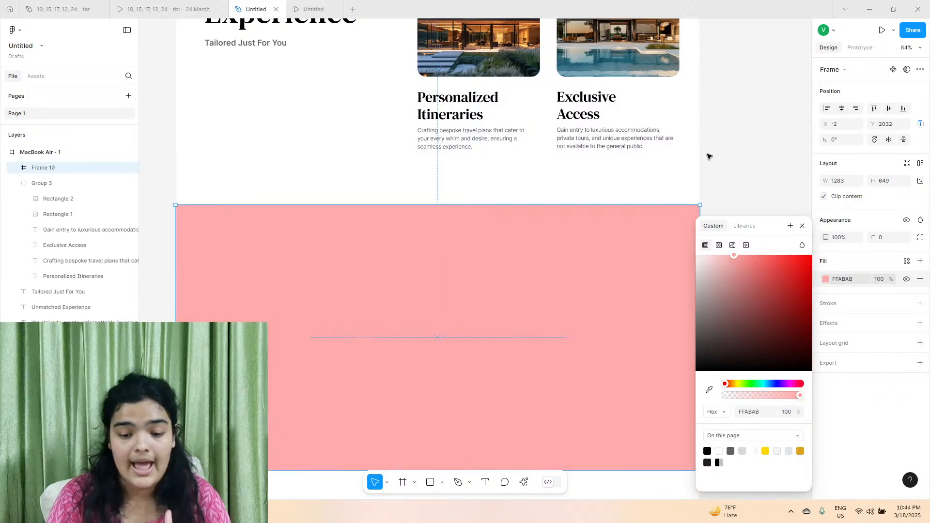
pyautogui.click(733, 195)
# Extend the pink section frame's lower edge to a height of about 666.
pyautogui.scroll(-2, 733, 195)
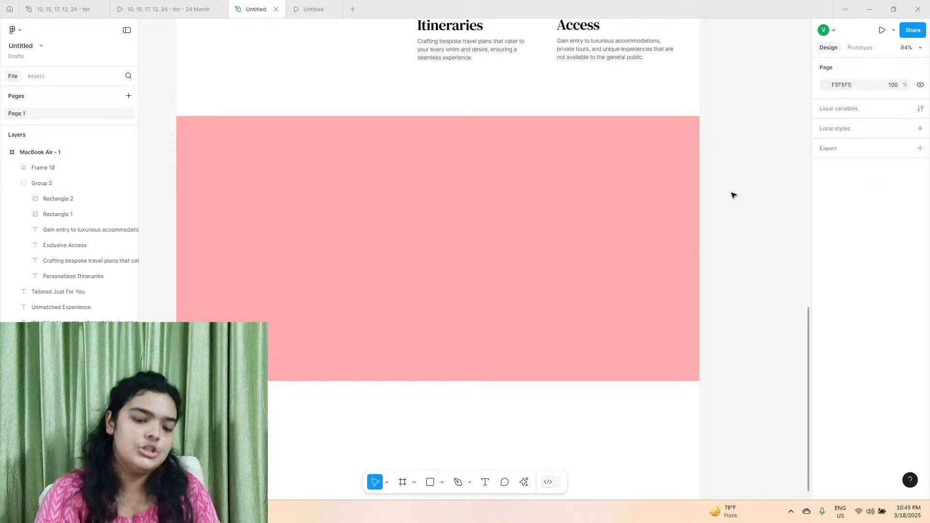
pyautogui.click(423, 336)
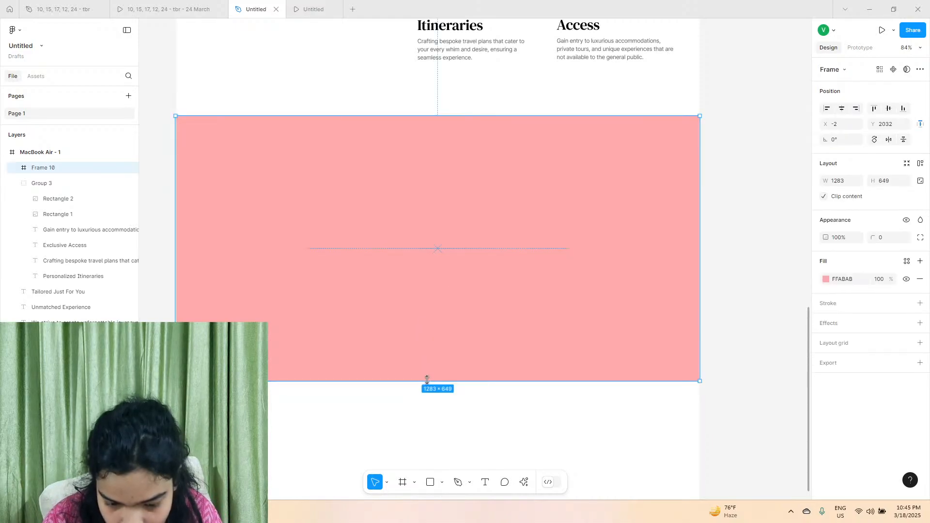
pyautogui.moveTo(426, 381); pyautogui.dragTo(425, 388)
# Launch the Lummi plugin for the pink frame and search its photos for "casual".
pyautogui.click(521, 483)
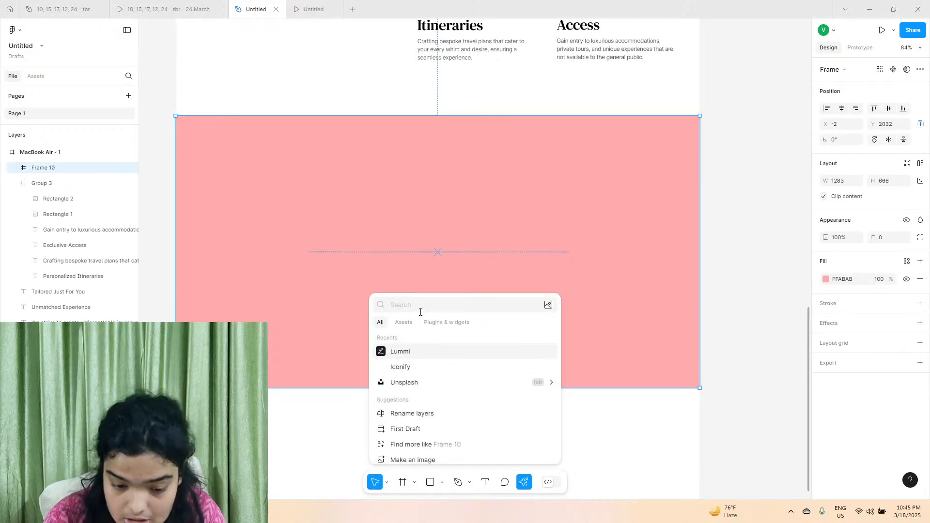
pyautogui.write('k')
pyautogui.press('BackSpace')
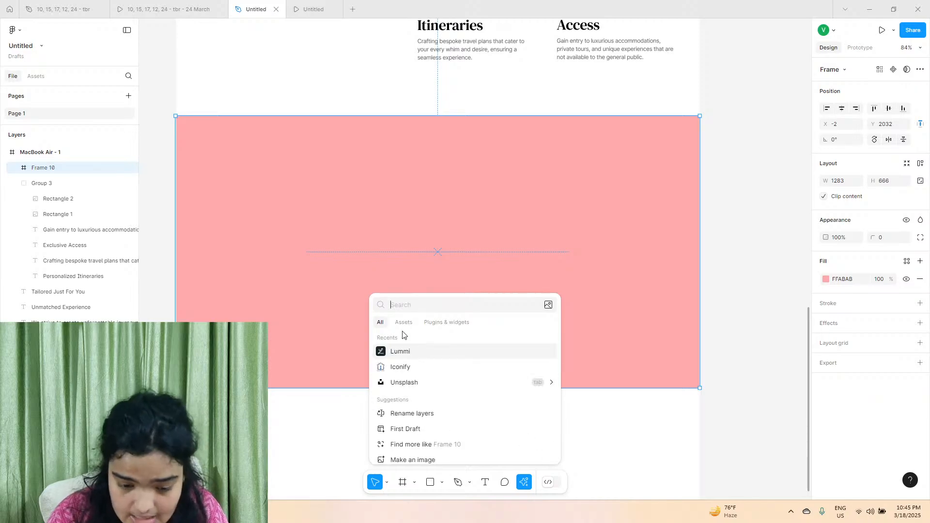
pyautogui.click(403, 351)
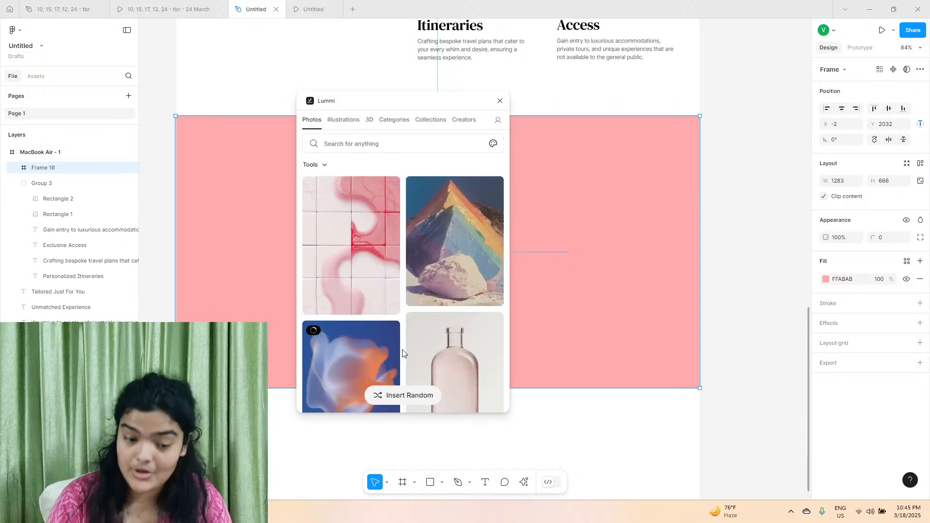
pyautogui.click(359, 144)
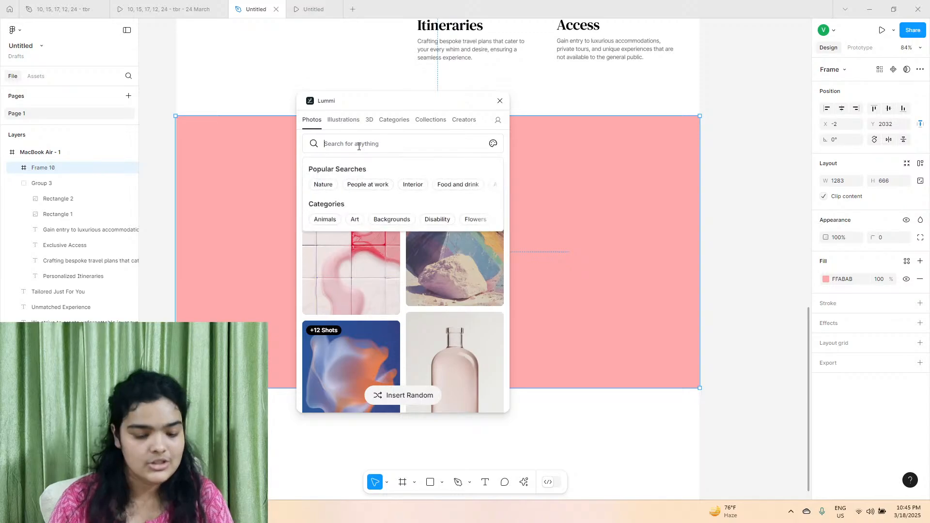
pyautogui.press('Return')
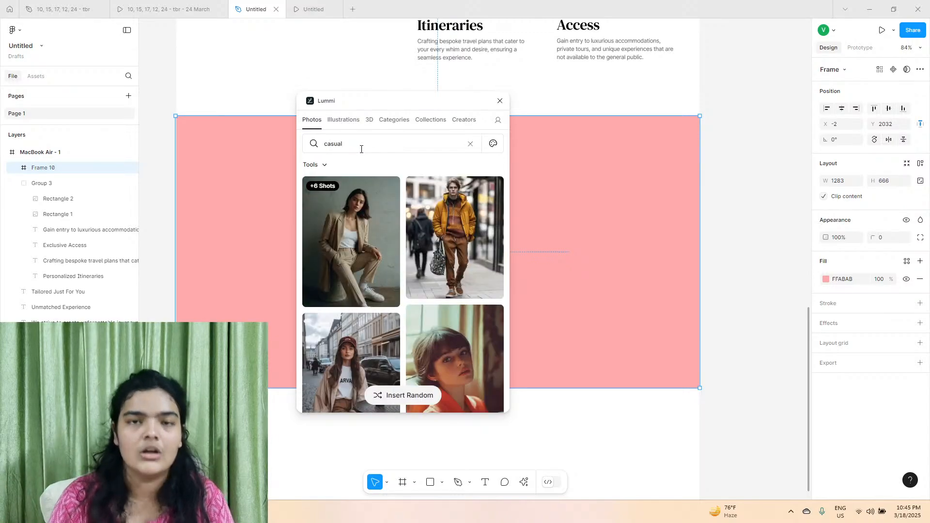
# Refine the Lummi photo search to "casual enviroment".
pyautogui.click(361, 149)
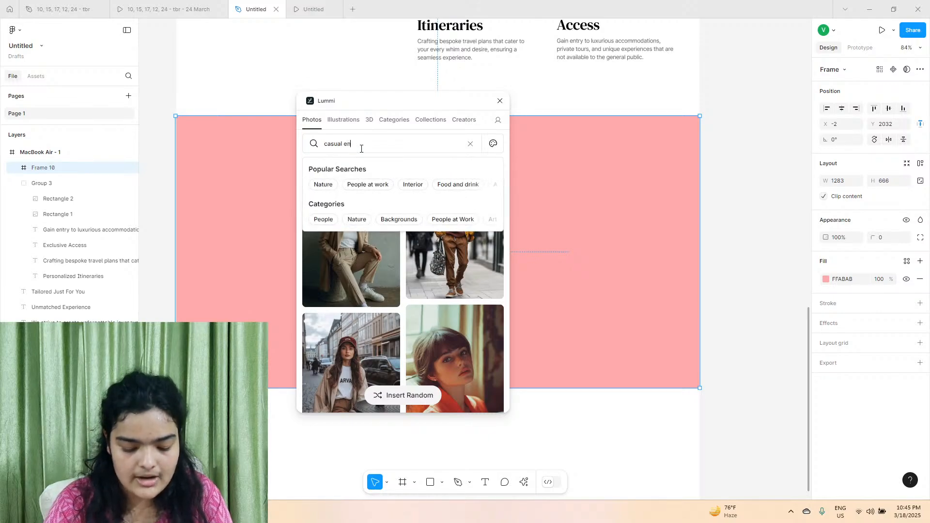
pyautogui.write('enviroment')
pyautogui.press('Return')
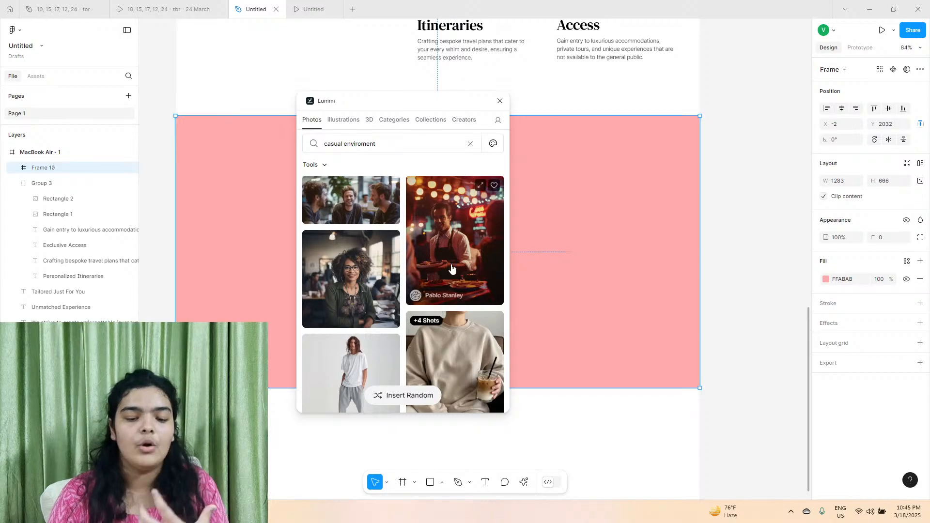
# Look over the casual photo results, and change the Lummi photo search to "luxury".
pyautogui.scroll(-2, 452, 268)
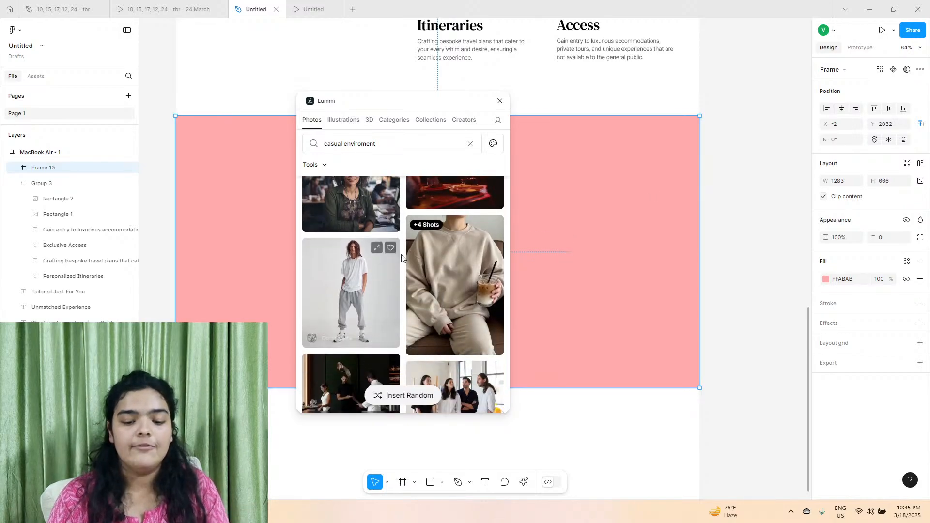
pyautogui.scroll(-3, 427, 279)
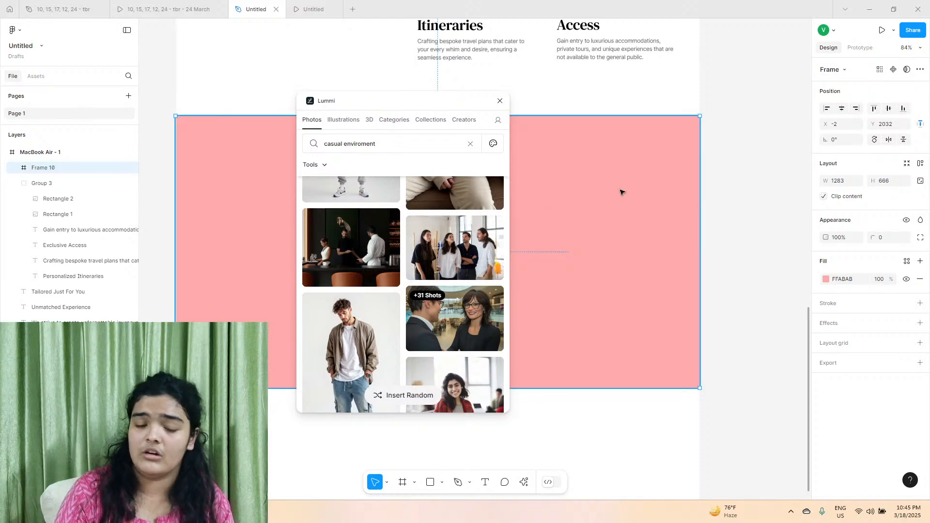
pyautogui.scroll(8, 678, 290)
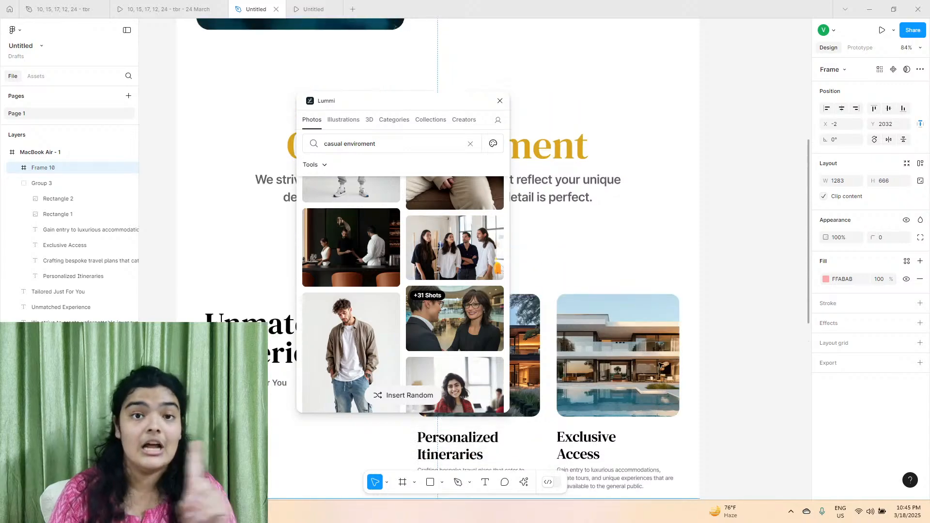
pyautogui.scroll(-8, 662, 365)
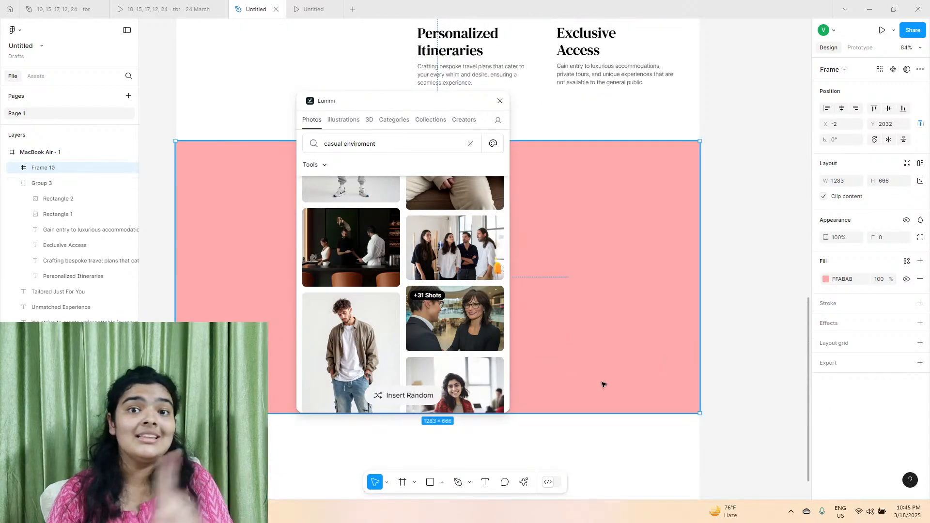
pyautogui.doubleClick(381, 143)
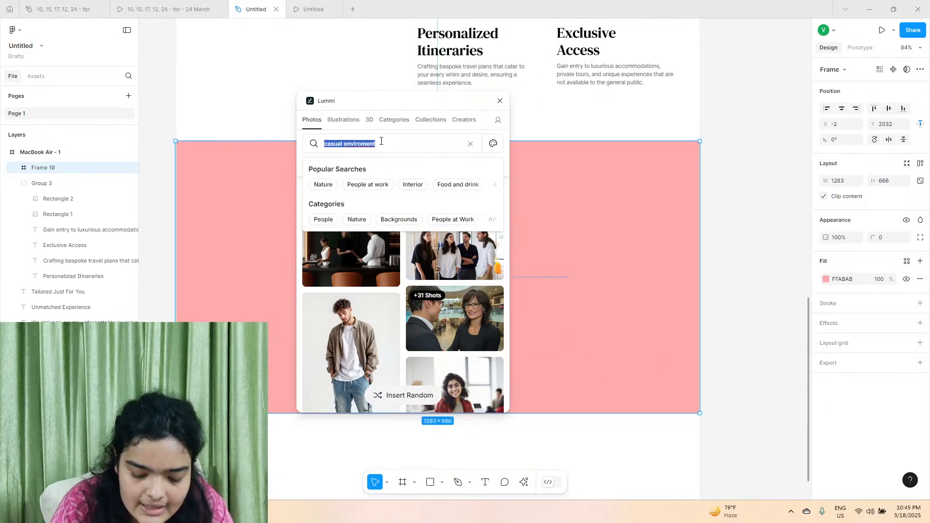
pyautogui.press('Return')
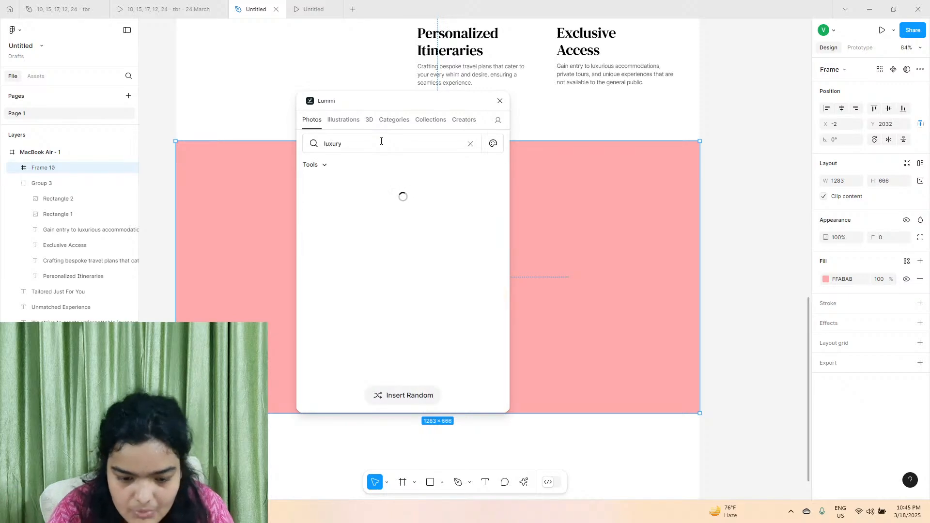
# Insert the photo of a wristwatch on a red velvet armchair as the section frame's background and close Lummi.
pyautogui.scroll(-15, 375, 246)
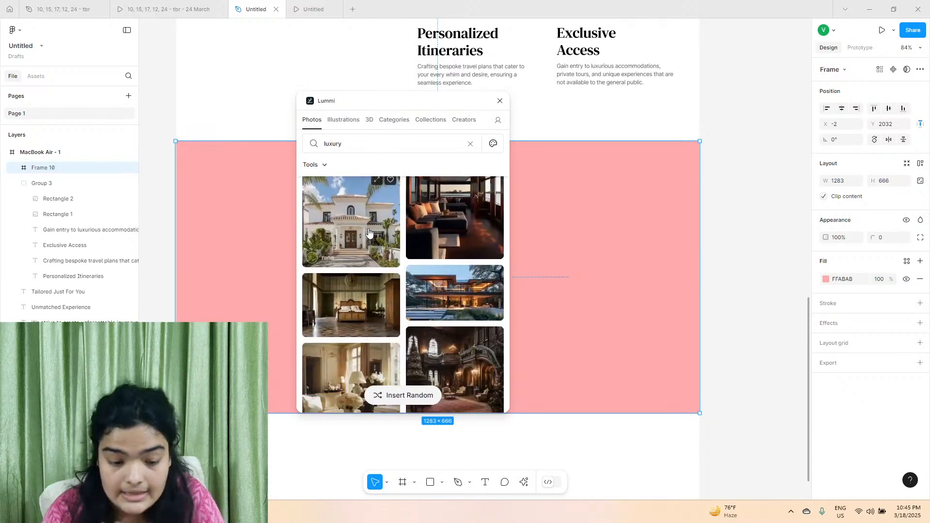
pyautogui.scroll(-15, 375, 246)
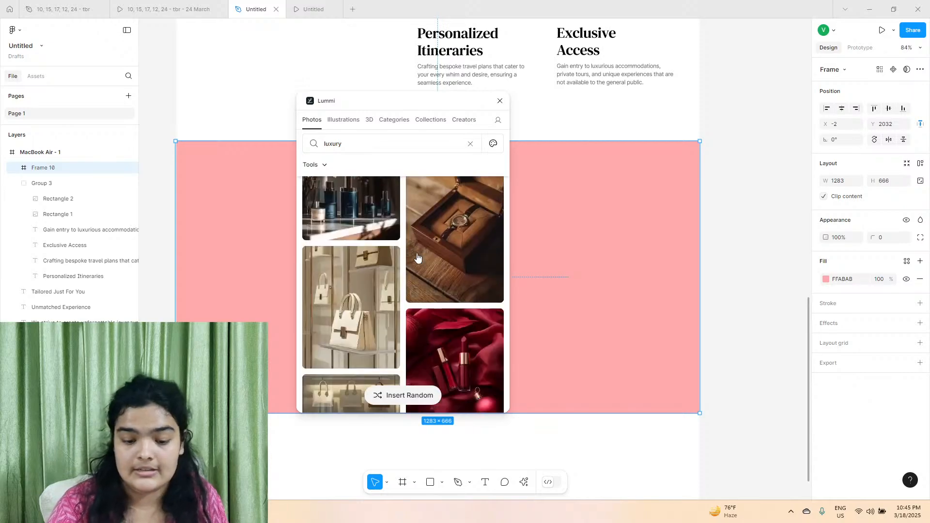
pyautogui.scroll(-15, 418, 258)
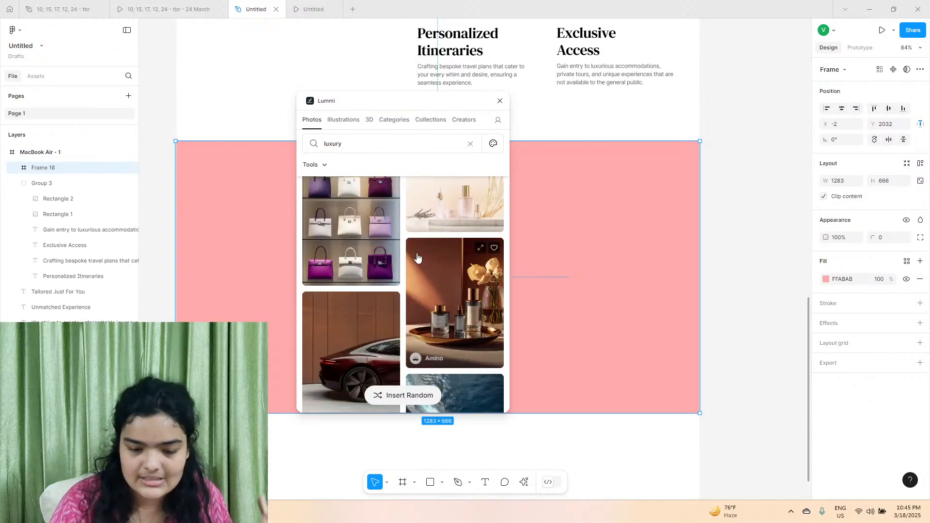
pyautogui.scroll(-15, 417, 258)
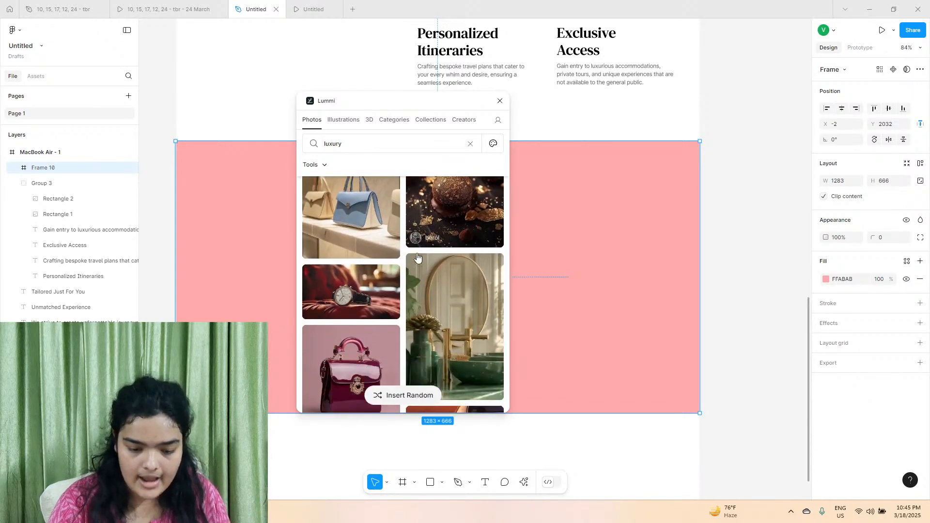
pyautogui.scroll(2, 417, 258)
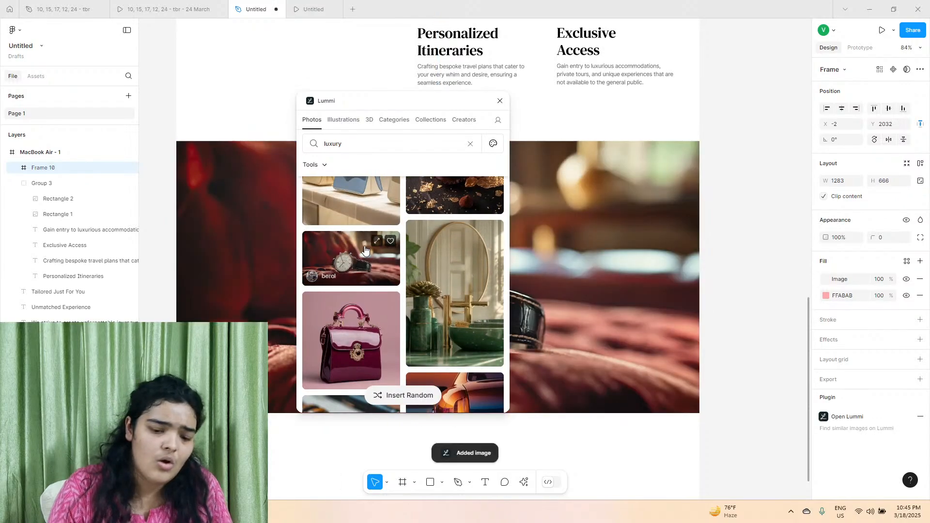
pyautogui.scroll(-2, 365, 250)
pyautogui.click(500, 101)
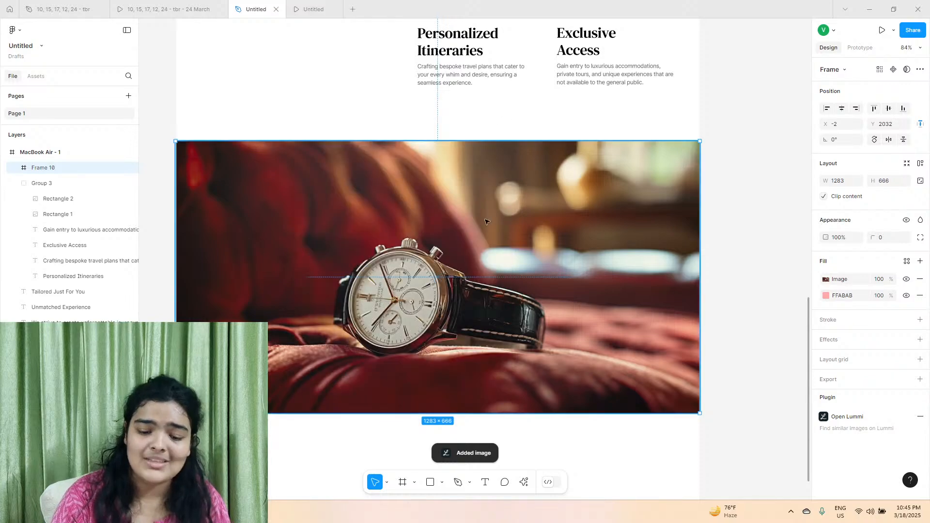
# Move the photo section down to Y 2053 and centre it horizontally on the page.
pyautogui.moveTo(486, 225); pyautogui.dragTo(484, 236)
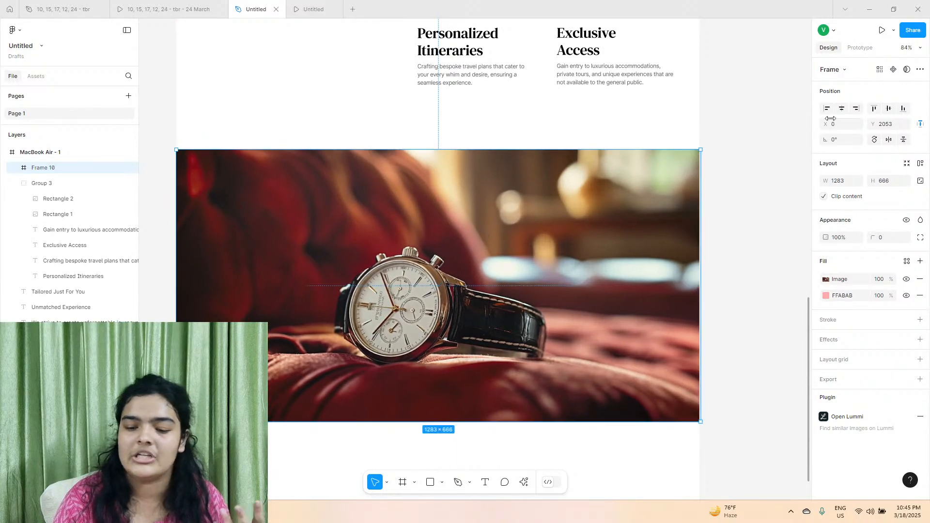
pyautogui.click(841, 111)
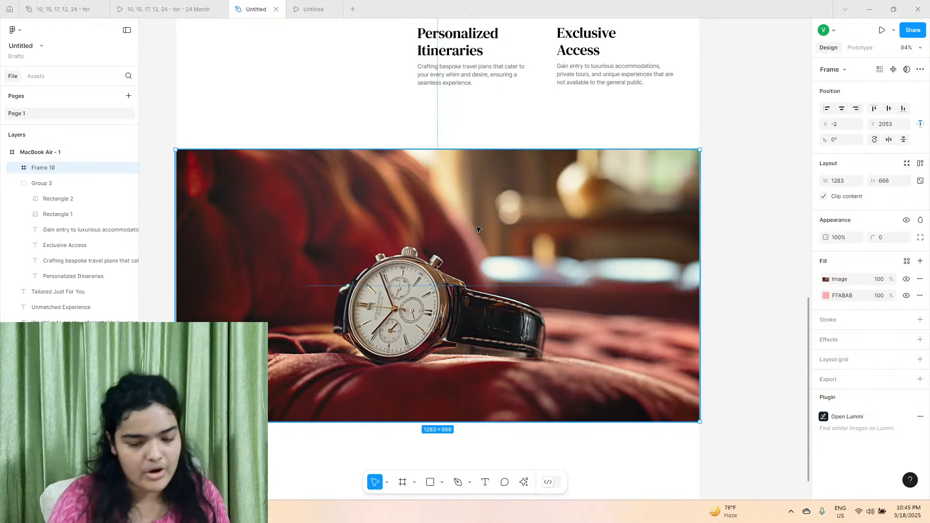
# Draw a portrait card frame about 437 × 560 inside the photo section.
pyautogui.click(401, 483)
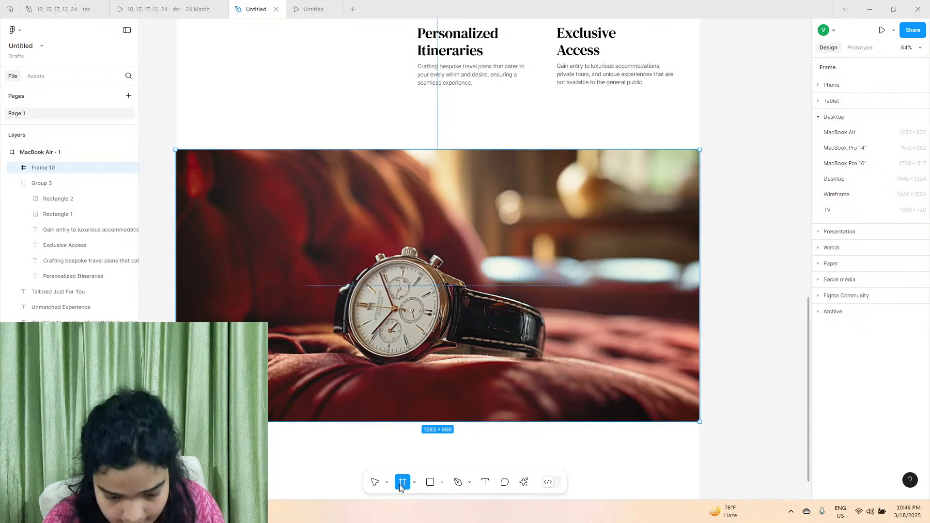
pyautogui.moveTo(358, 180); pyautogui.dragTo(552, 429)
pyautogui.click(574, 390)
pyautogui.click(78, 183)
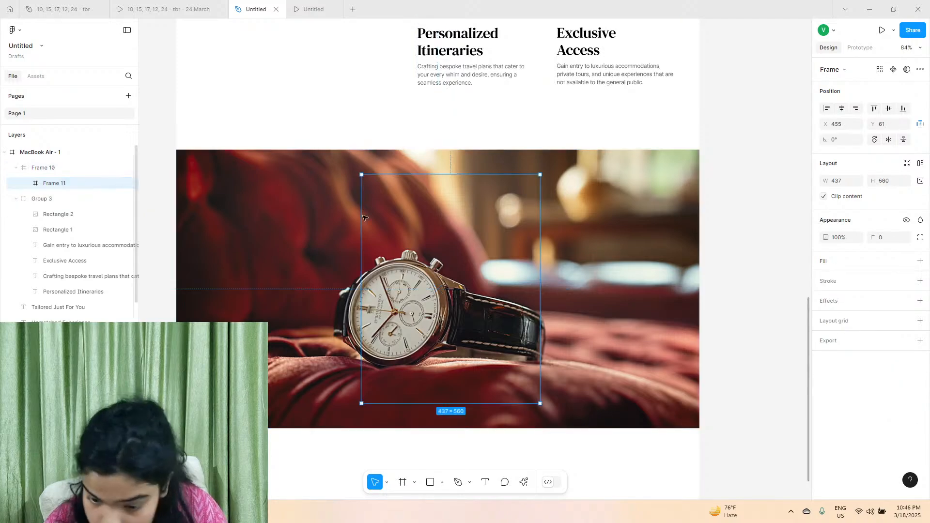
# Fill the card frame with white FFFFFF and round its corners to 24.
pyautogui.click(920, 261)
pyautogui.click(886, 237)
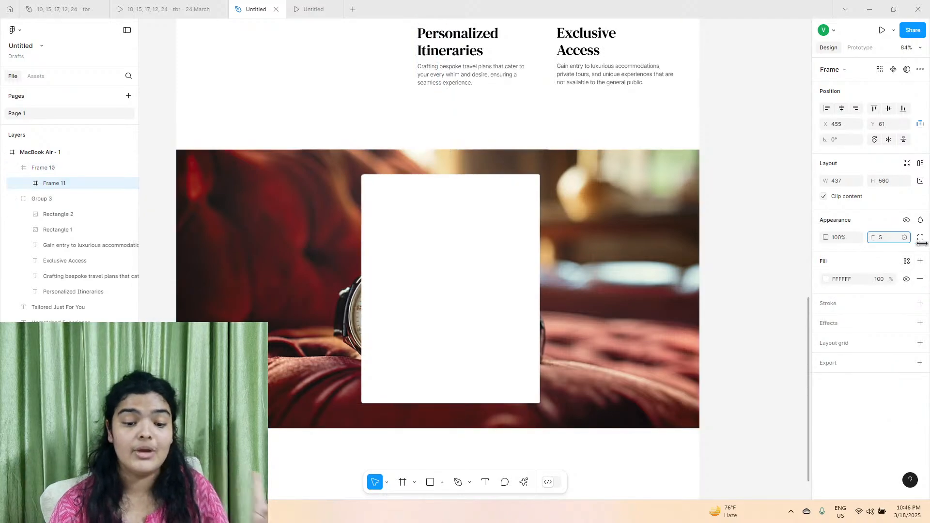
pyautogui.write('24')
pyautogui.press('Return')
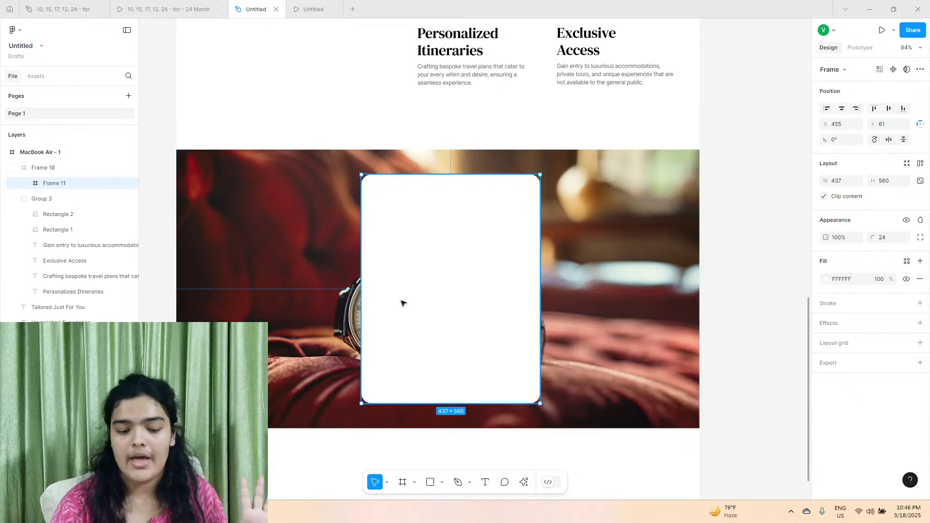
# Centre the white card horizontally in the photo section at X 423 and raise its corner radius to 32.
pyautogui.moveTo(402, 302)
pyautogui.mouseDown()
pyautogui.moveTo(380, 292)
pyautogui.moveTo(393, 302)
pyautogui.mouseUp()
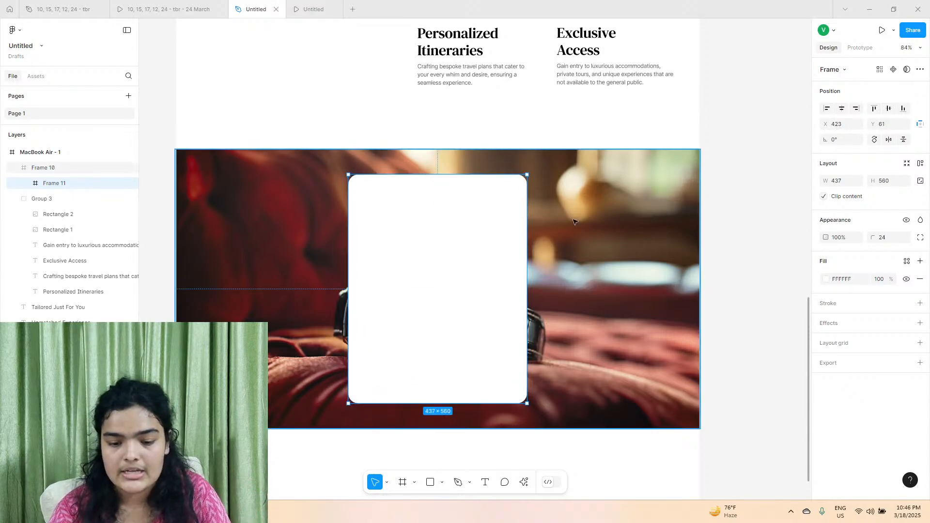
pyautogui.moveTo(872, 235); pyautogui.dragTo(928, 231)
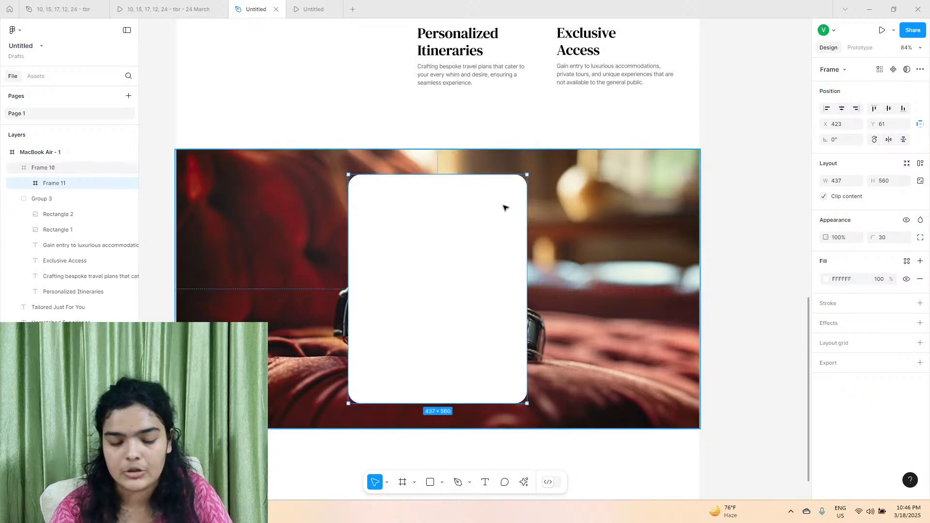
pyautogui.scroll(-5, 486, 202)
pyautogui.scroll(6, 485, 202)
pyautogui.scroll(2, 486, 202)
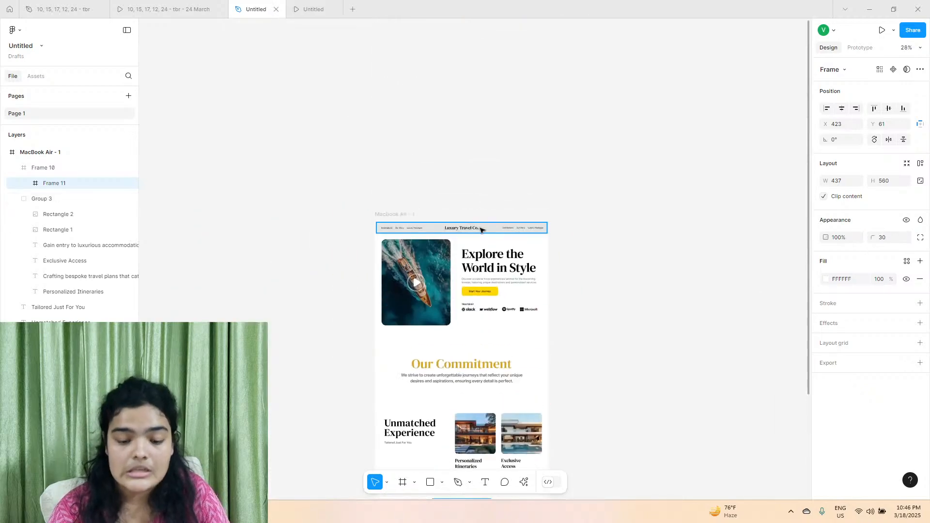
pyautogui.scroll(-4, 489, 300)
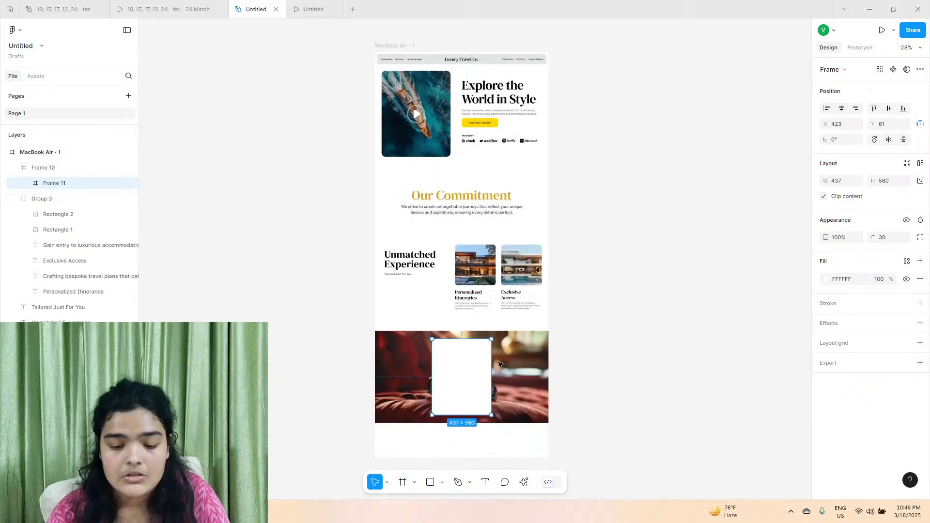
pyautogui.scroll(-2, 501, 364)
pyautogui.scroll(4, 490, 313)
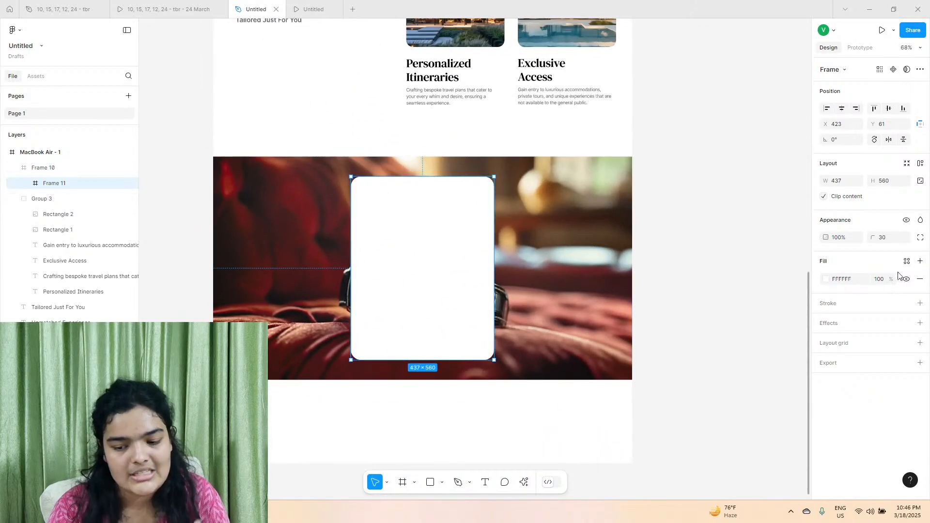
pyautogui.moveTo(867, 239); pyautogui.dragTo(889, 238)
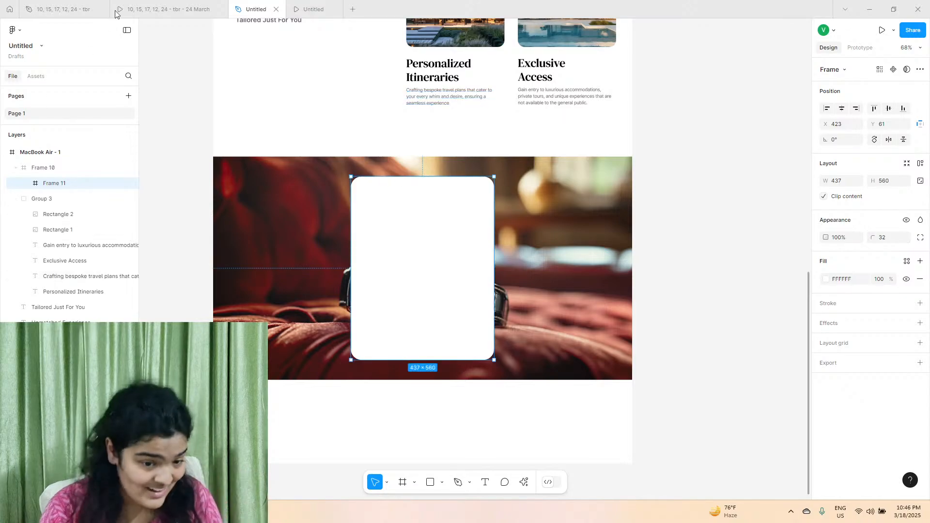
# Check the Join Us card in the reference prototype, and place copies of the "Unmatched Experience" and "Tailored Just For You" texts in the white card.
pyautogui.click(145, 9)
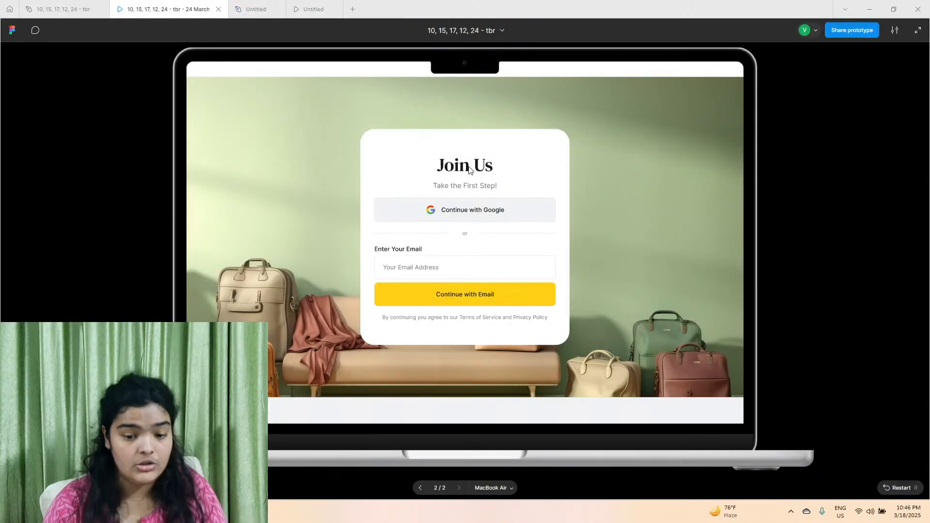
pyautogui.click(258, 4)
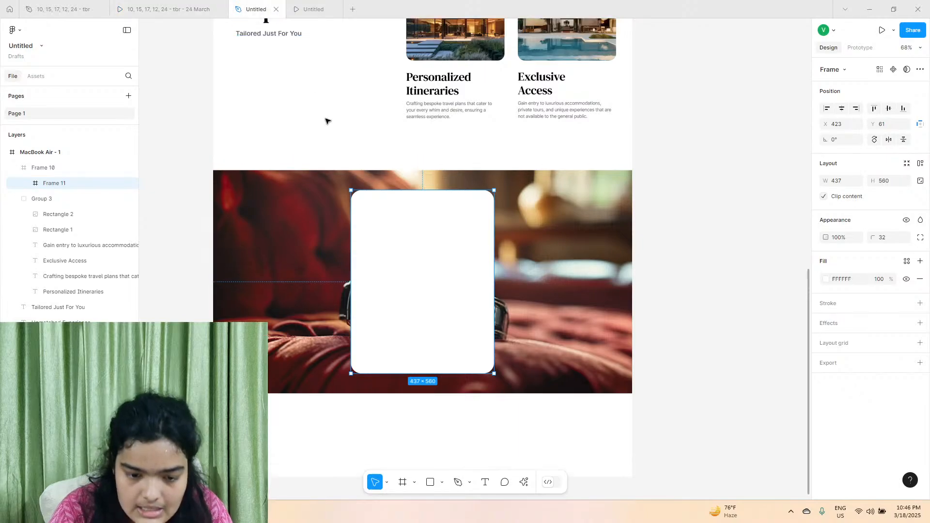
pyautogui.scroll(3, 326, 119)
pyautogui.moveTo(211, 119); pyautogui.dragTo(416, 416)
pyautogui.scroll(4, 416, 397)
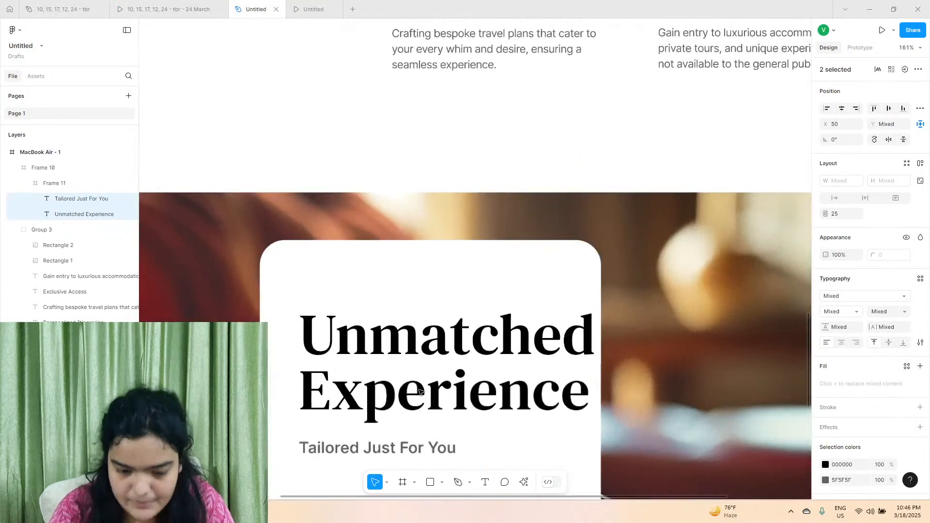
# Change the card's copied heading to "Join Us" and set its text box to auto width.
pyautogui.doubleClick(417, 389)
pyautogui.click(147, 7)
pyautogui.click(242, 4)
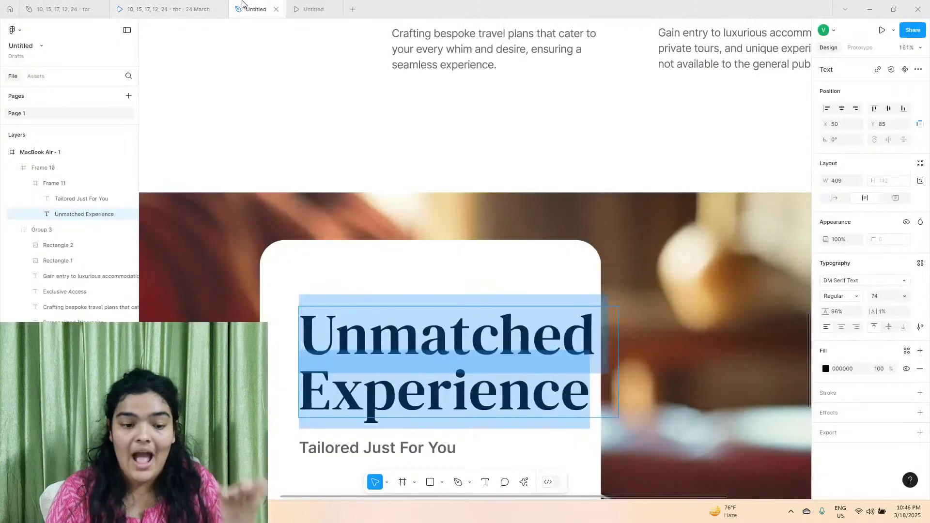
pyautogui.write('Join')
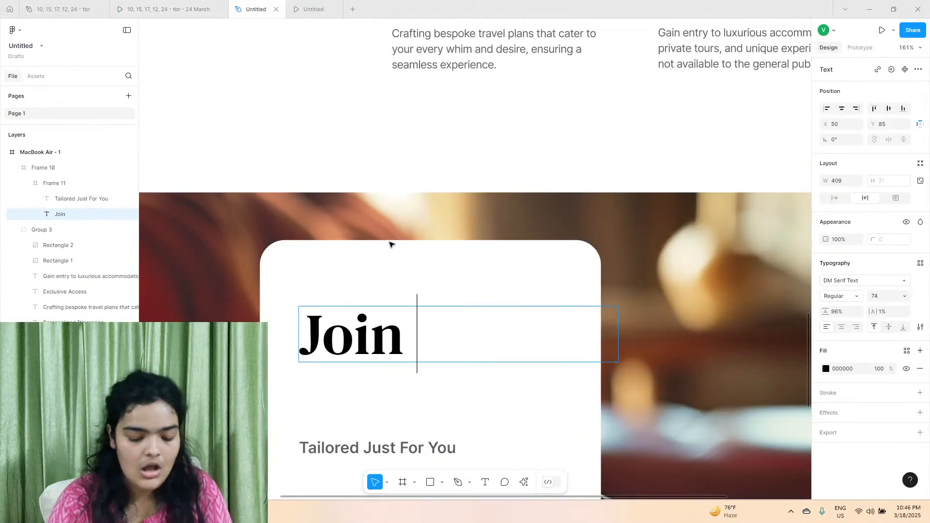
pyautogui.write(' Us')
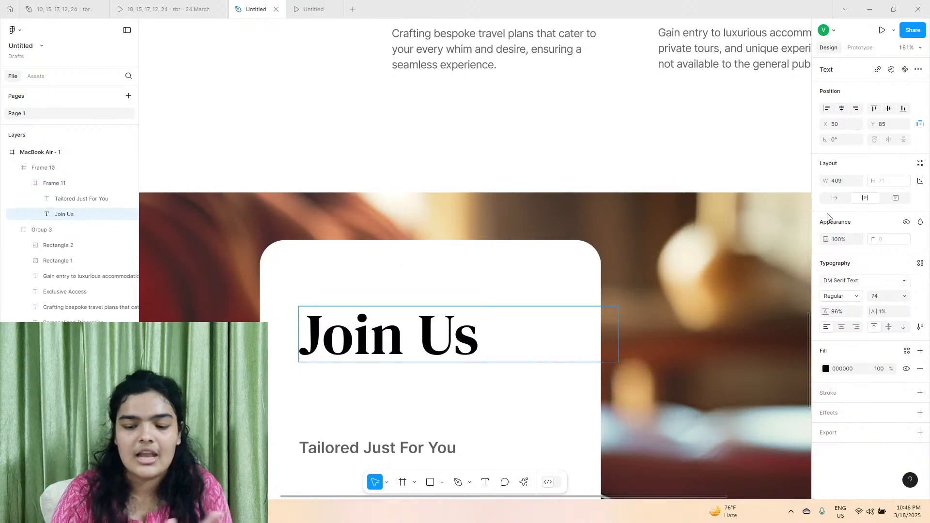
pyautogui.click(835, 198)
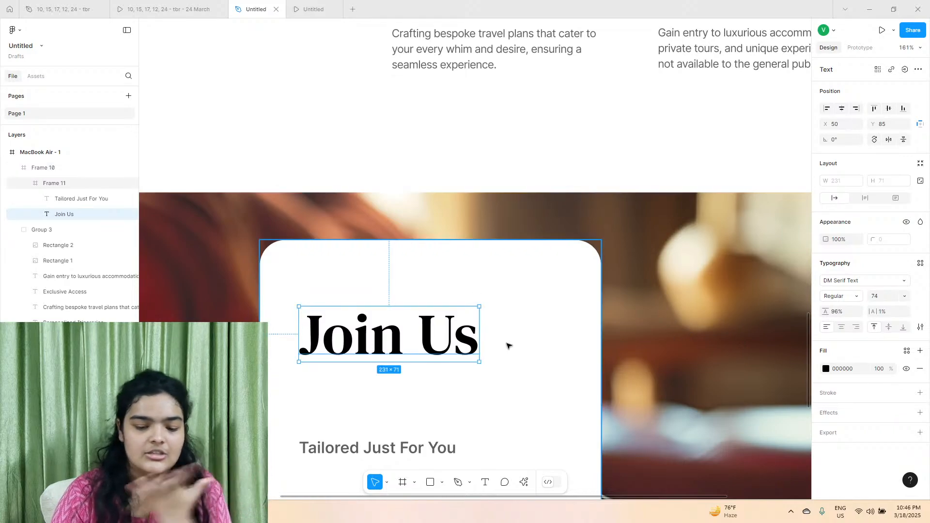
# Move the "Join Us" heading to about X 103, Y 76 in the card and set its font size to 68.
pyautogui.moveTo(464, 340); pyautogui.dragTo(506, 333)
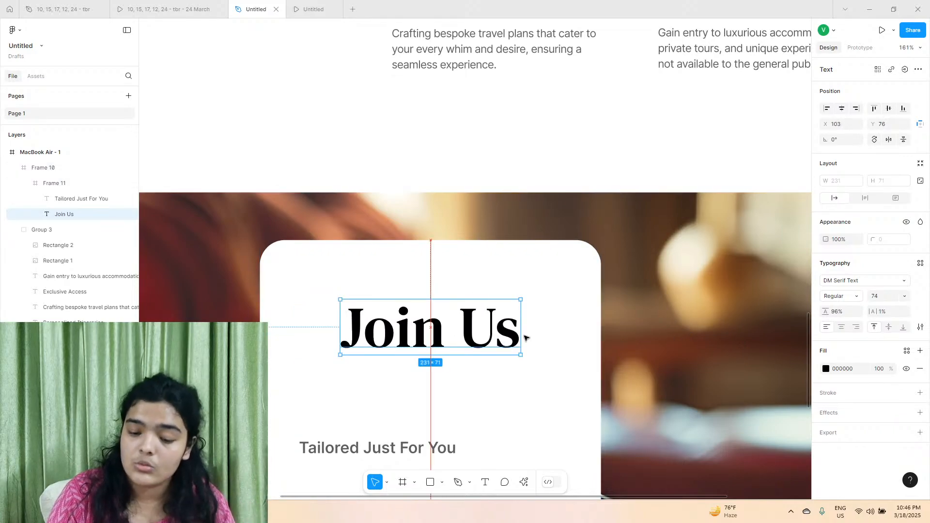
pyautogui.click(882, 288)
pyautogui.click(882, 295)
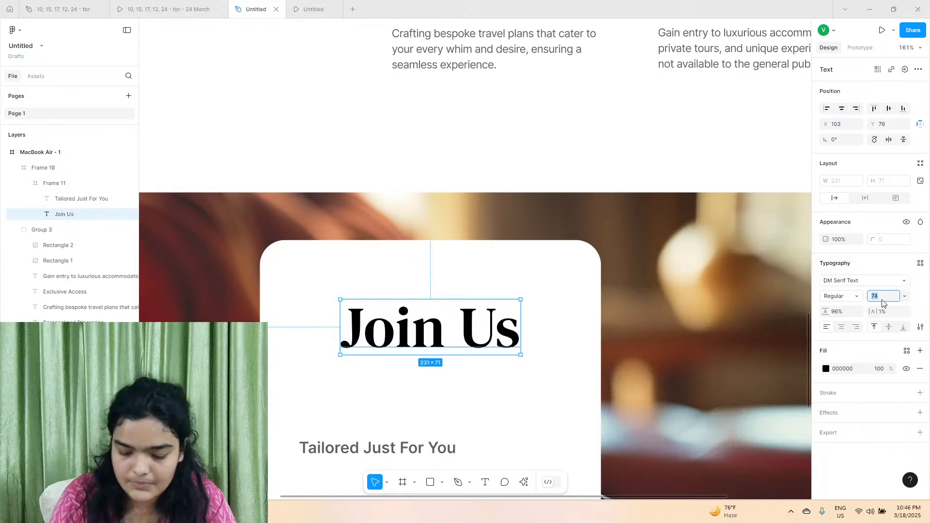
pyautogui.write('68')
pyautogui.press('Return')
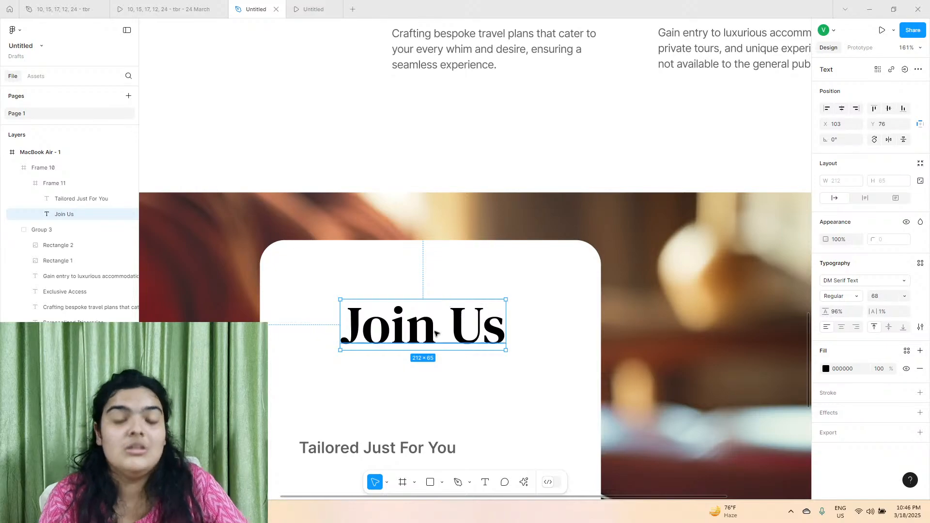
# Move the "Tailored Just For You" text directly beneath the heading, centred in the card at X 118, Y 152.
pyautogui.click(394, 445)
pyautogui.moveTo(395, 444); pyautogui.dragTo(435, 375)
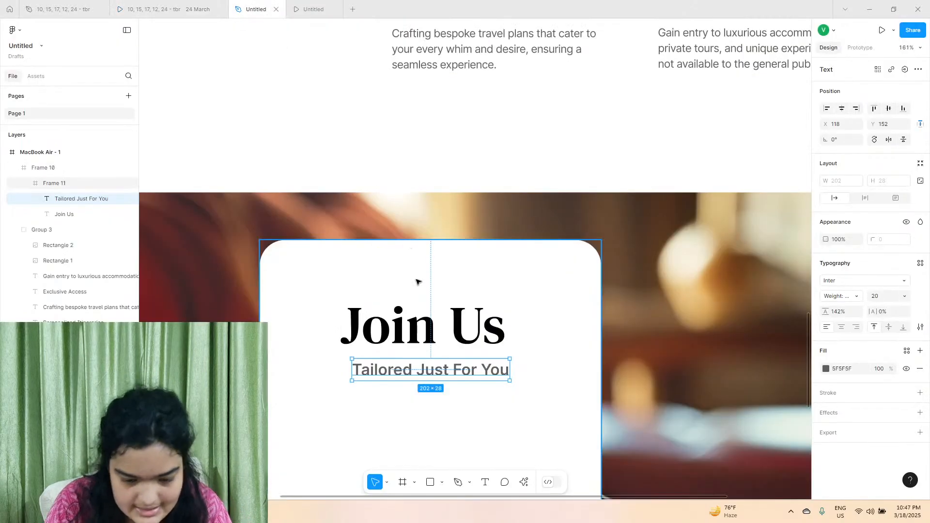
# Replace the "Tailored Just For You" text with "Take the First Step!", following the wording in the reference prototype.
pyautogui.doubleClick(411, 371)
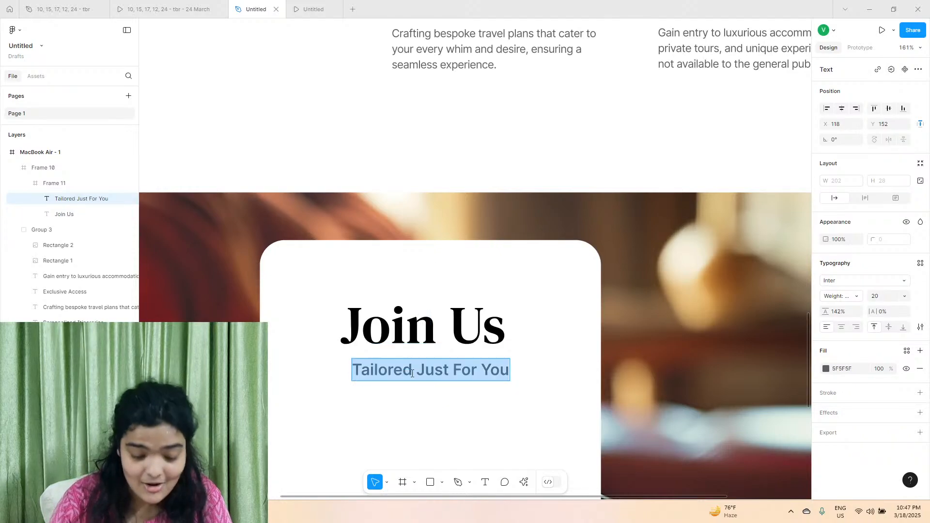
pyautogui.write('Tak')
pyautogui.click(169, 9)
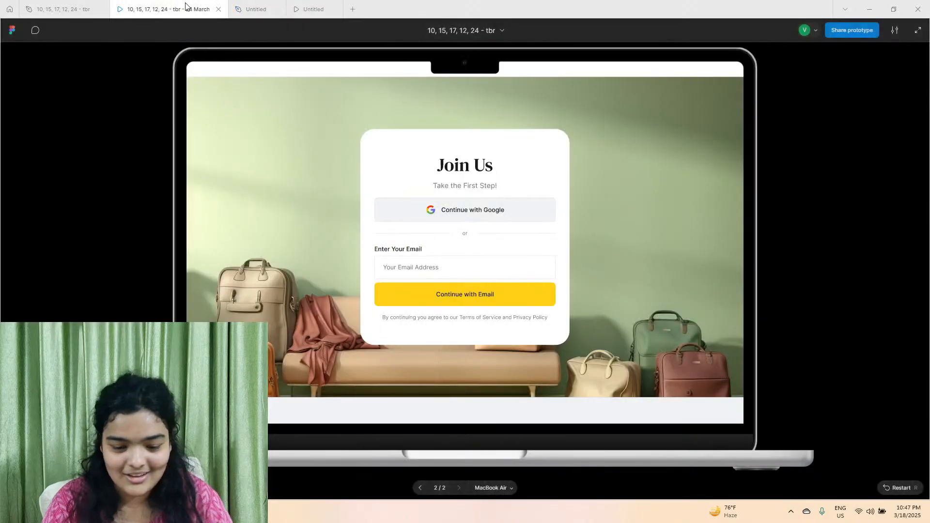
pyautogui.click(264, 9)
pyautogui.write('ke')
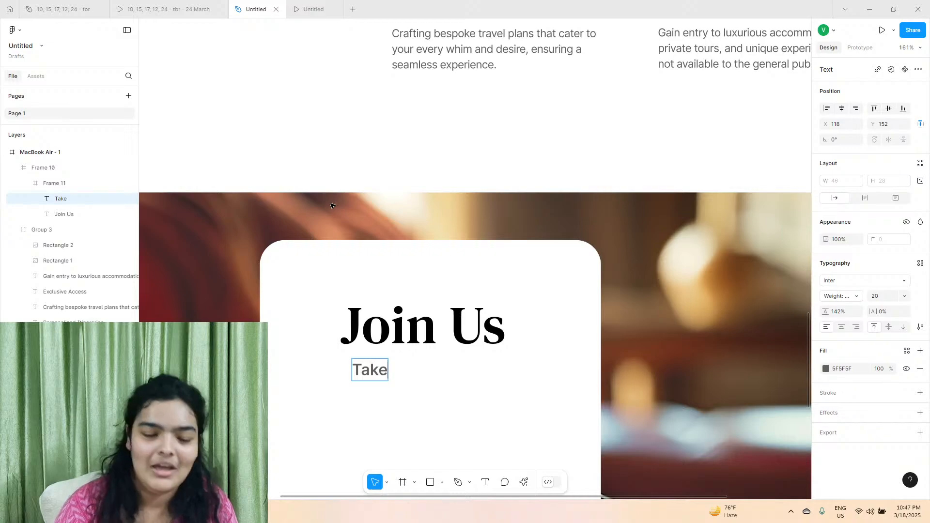
pyautogui.click(141, 7)
pyautogui.click(261, 5)
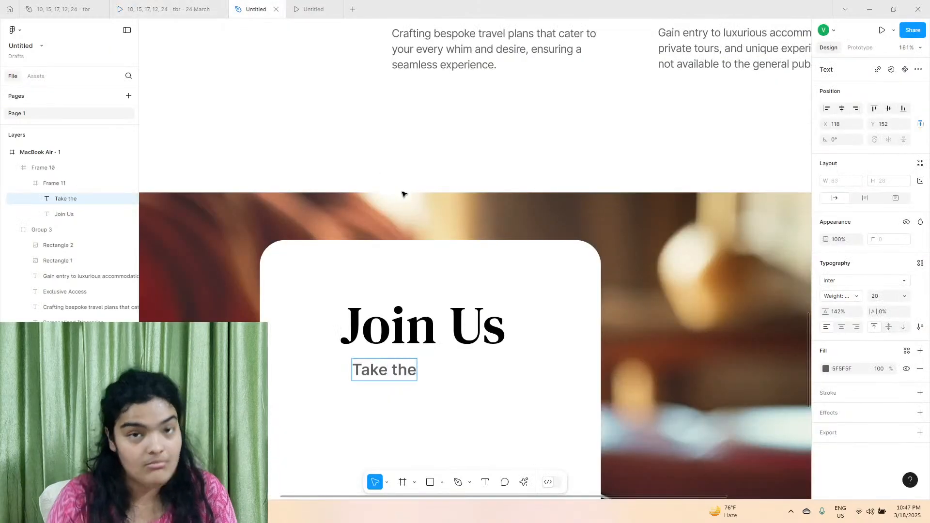
pyautogui.click(167, 9)
pyautogui.click(243, 5)
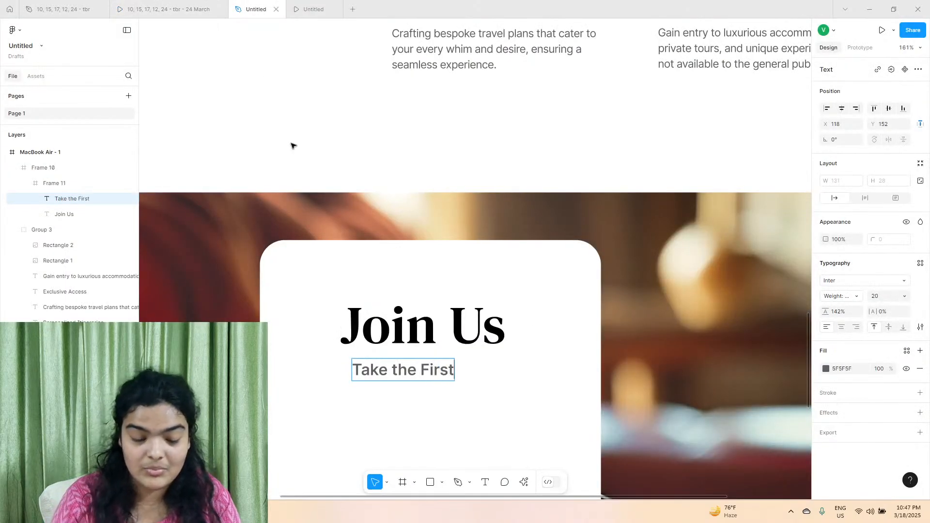
pyautogui.click(117, 6)
pyautogui.click(234, 5)
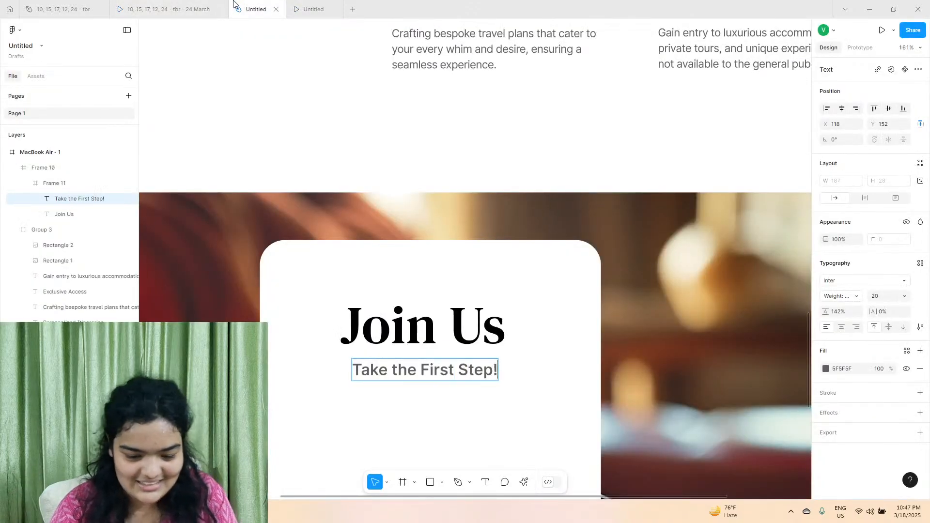
pyautogui.click(479, 380)
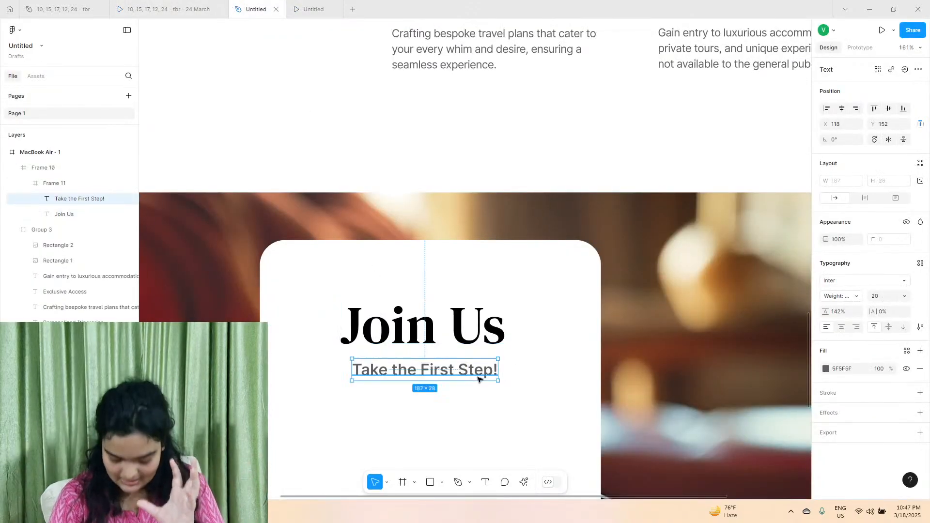
pyautogui.press('super+Tab')
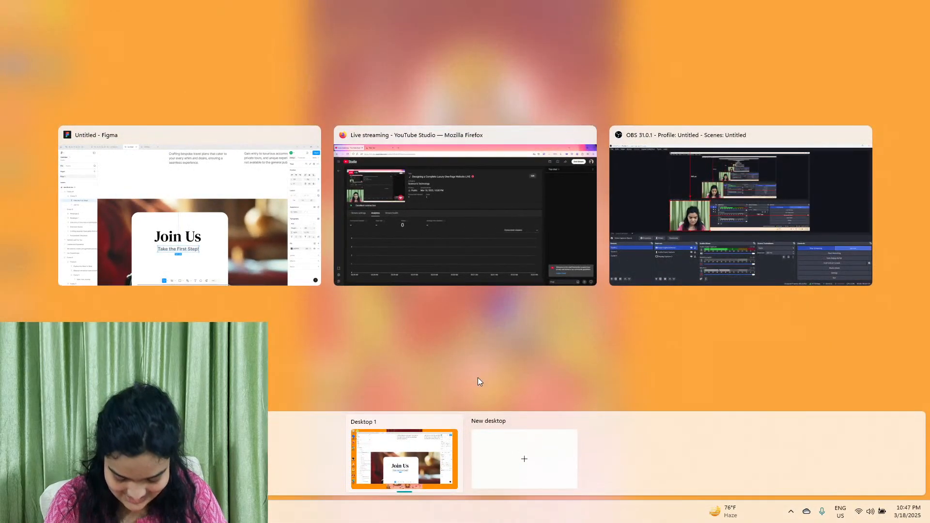
pyautogui.click(435, 361)
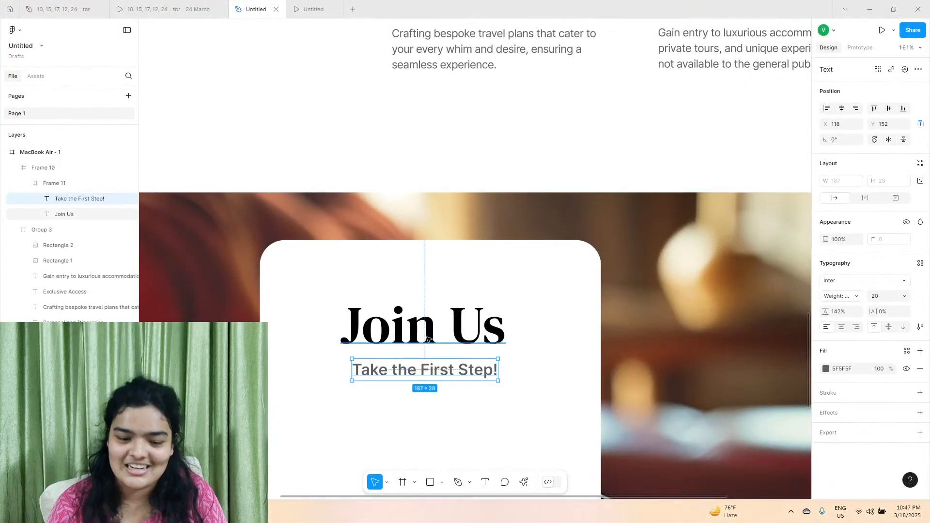
# Nudge the "Take the First Step!" text to X 119, Y 151 and lighten its fill to 8F8F8F, comparing with the reference prototype.
pyautogui.scroll(-3, 421, 322)
pyautogui.moveTo(427, 257); pyautogui.dragTo(428, 257)
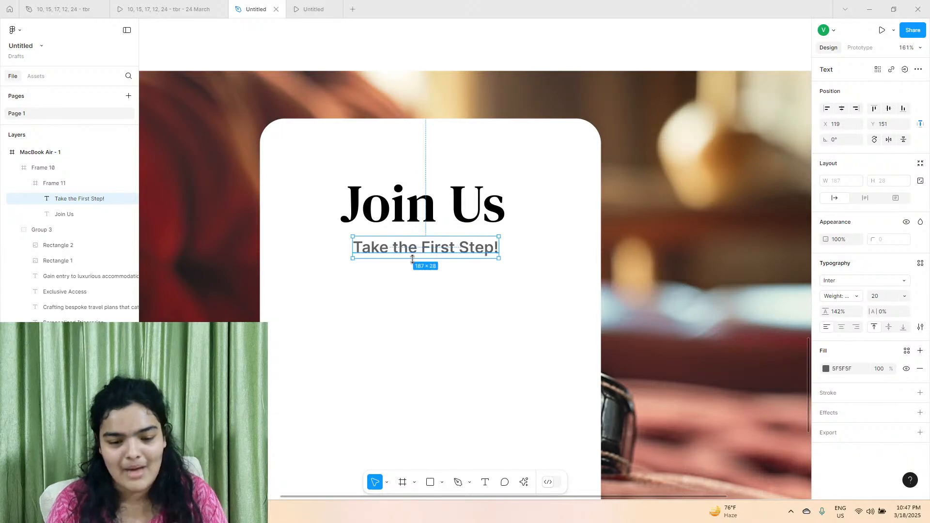
pyautogui.click(174, 5)
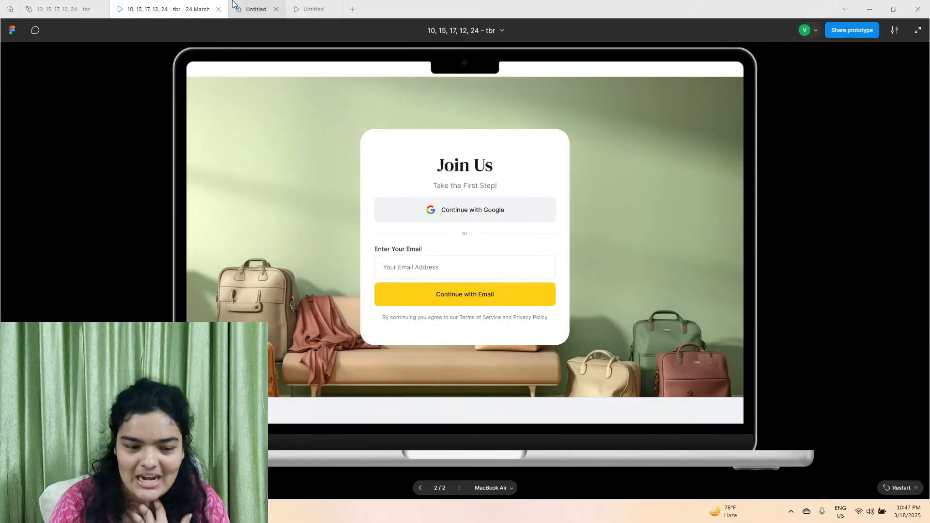
pyautogui.click(256, 9)
pyautogui.click(826, 369)
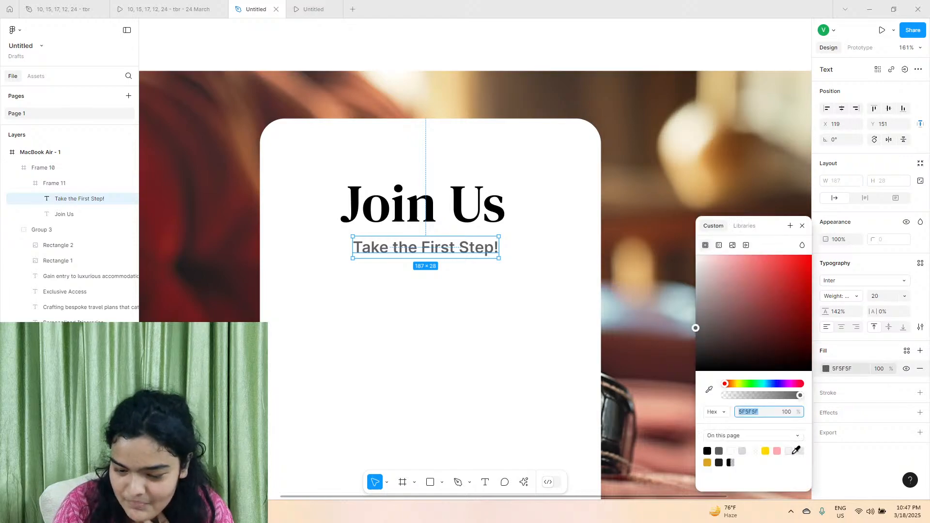
pyautogui.click(744, 451)
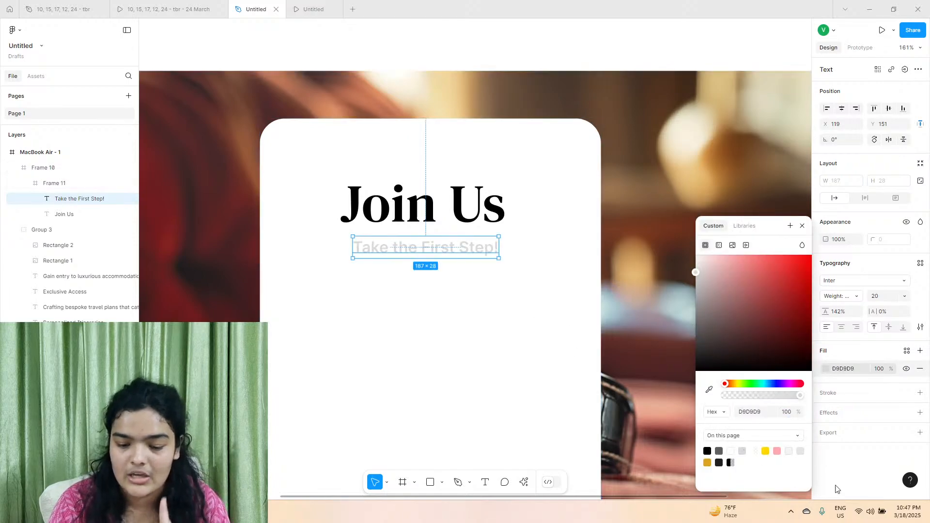
pyautogui.moveTo(696, 270); pyautogui.dragTo(669, 307)
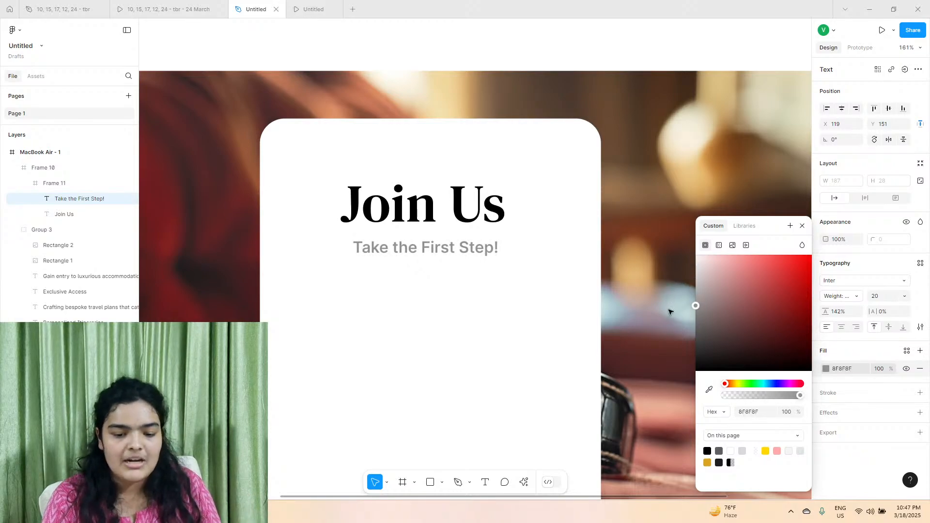
# Set the "Take the First Step!" text to Semi Bold and place it beneath the heading at X 115, Y 152.
pyautogui.moveTo(430, 245); pyautogui.dragTo(427, 243)
pyautogui.click(840, 296)
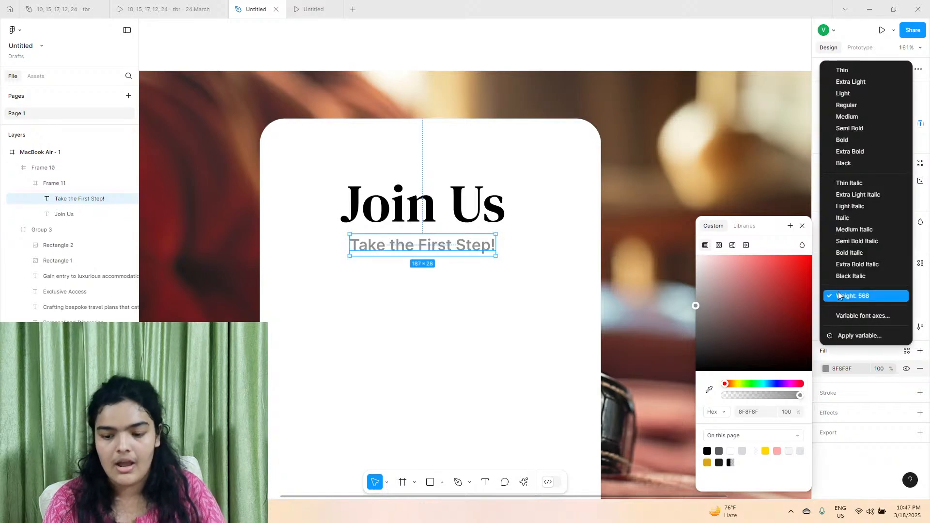
pyautogui.click(846, 129)
pyautogui.press('Down')
pyautogui.press('Down')
pyautogui.press('Down')
pyautogui.press('Down')
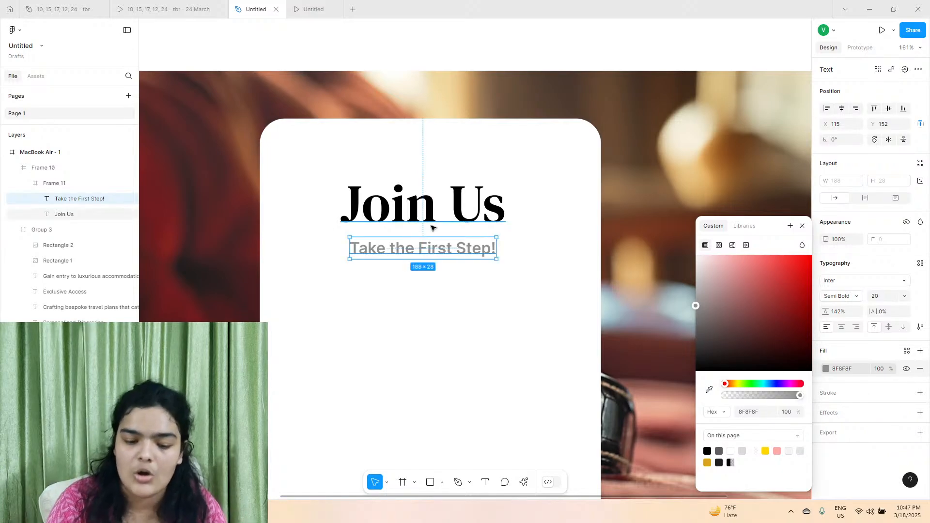
# Check the reference card's Google button, and draw a frame about 369 × 53 beneath the subtitle at about X 34, Y 209.
pyautogui.click(493, 177)
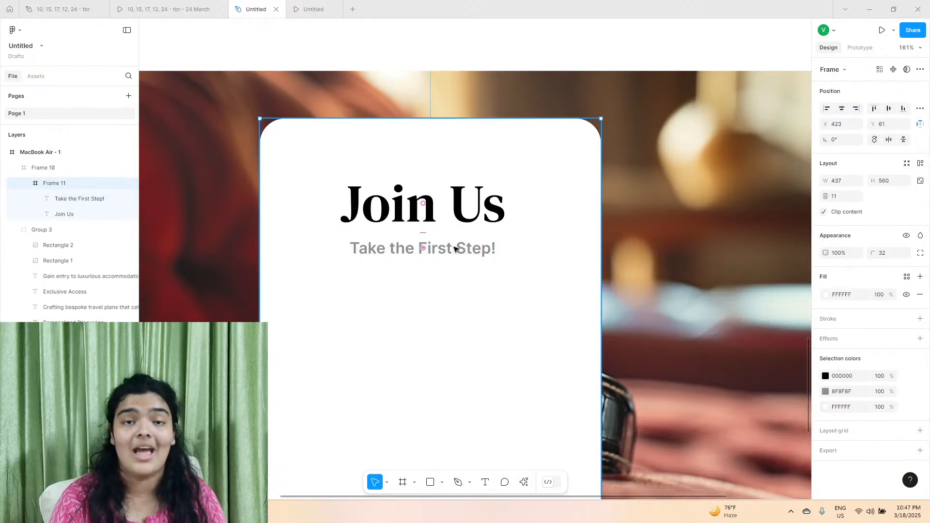
pyautogui.click(190, 9)
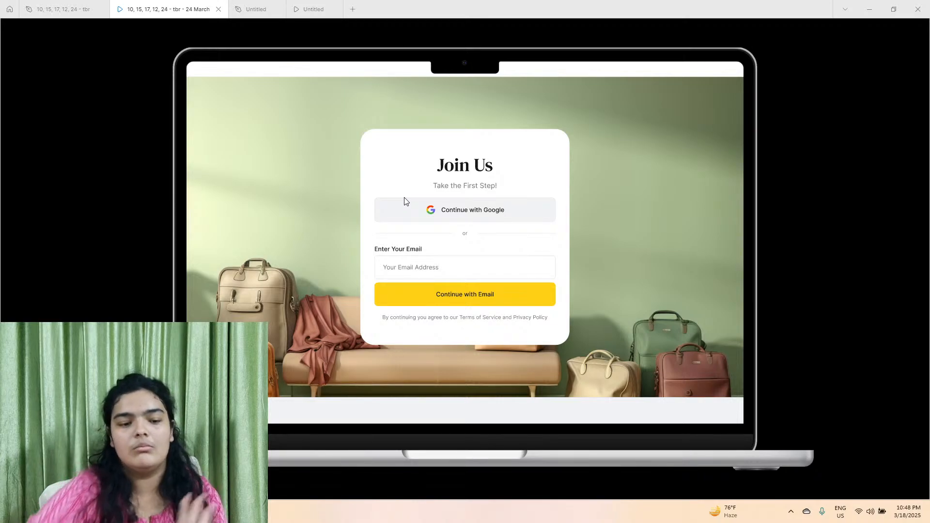
pyautogui.click(256, 9)
pyautogui.scroll(-1, 351, 426)
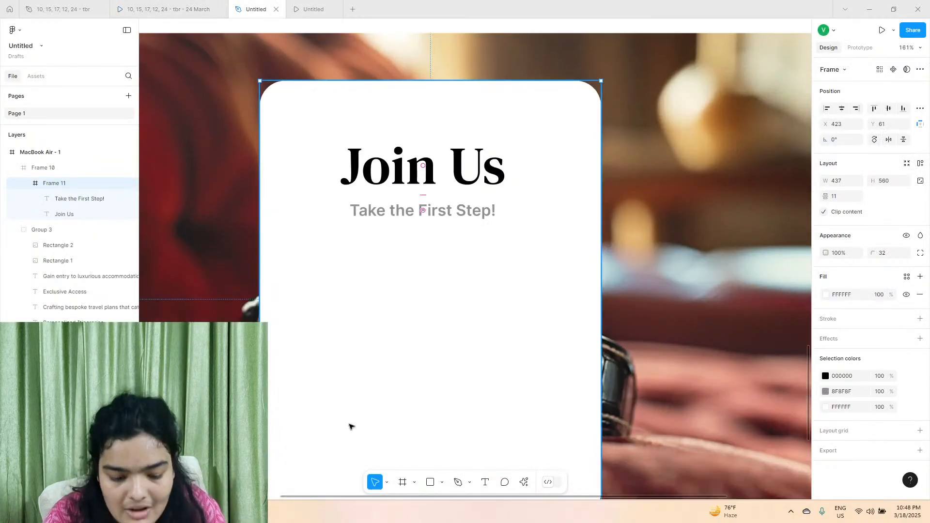
pyautogui.click(429, 482)
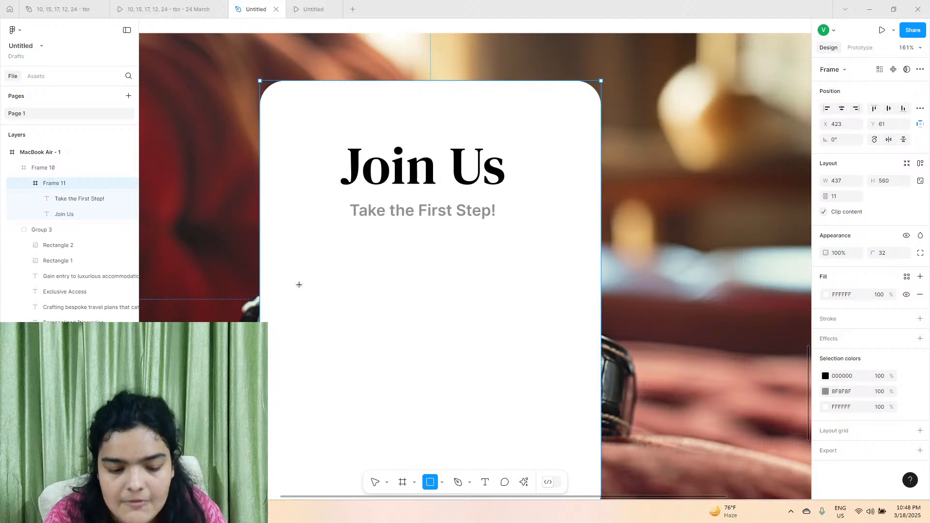
pyautogui.click(402, 482)
pyautogui.moveTo(286, 242); pyautogui.dragTo(575, 267)
pyautogui.moveTo(511, 270); pyautogui.dragTo(511, 273)
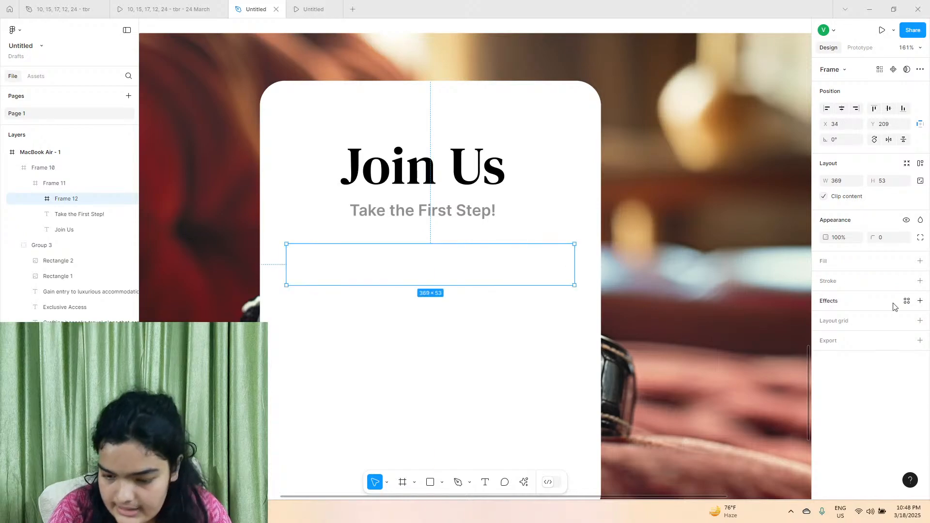
# Fill the new frame with light grey F4F4F4, widen it to about 376 and centre it in the card at X 31, Y 207.
pyautogui.click(920, 261)
pyautogui.click(826, 279)
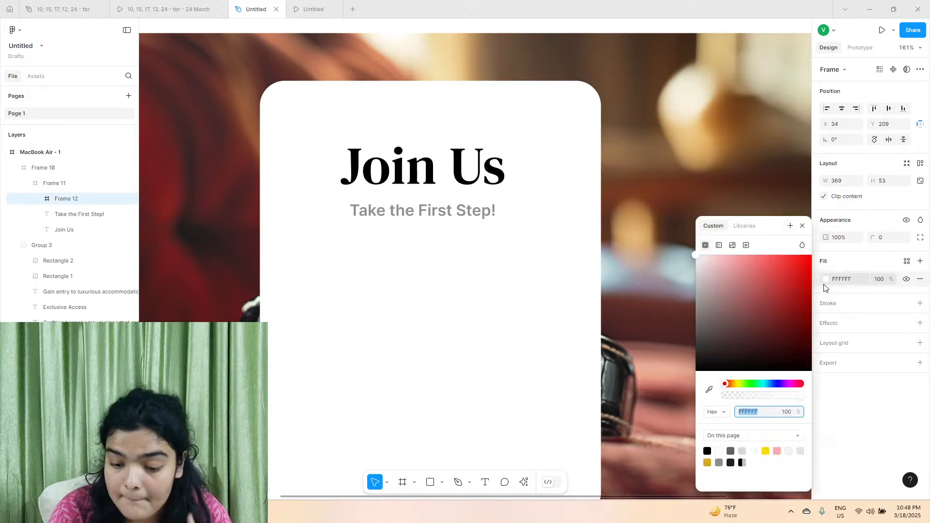
pyautogui.moveTo(664, 273); pyautogui.dragTo(661, 263)
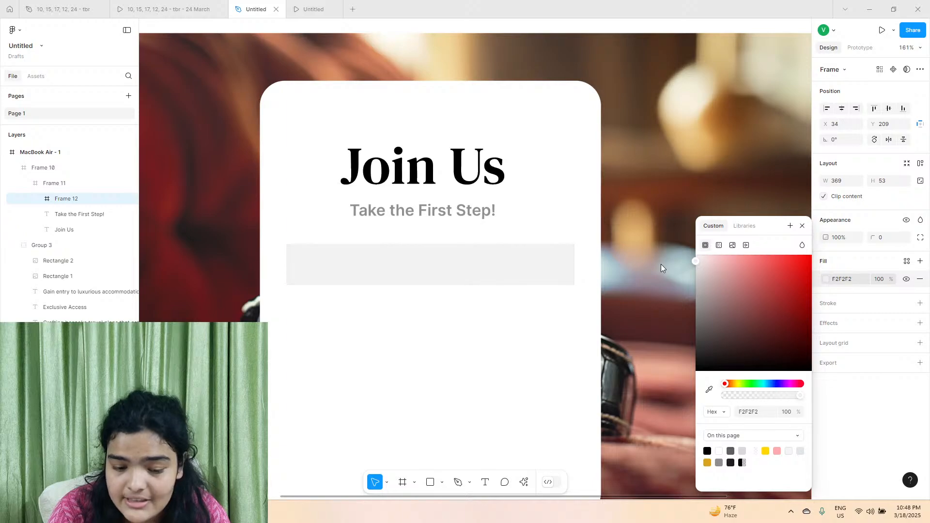
pyautogui.moveTo(576, 264); pyautogui.dragTo(579, 264)
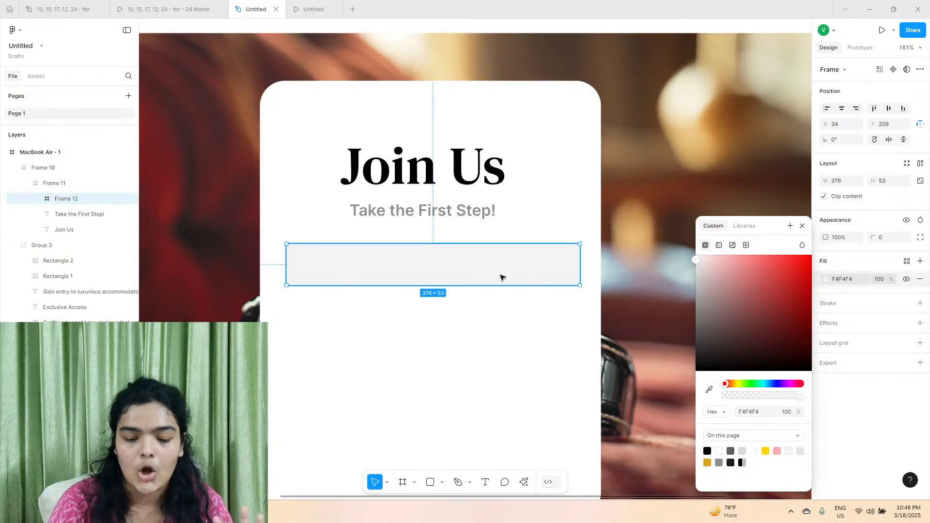
pyautogui.moveTo(500, 276); pyautogui.dragTo(499, 276)
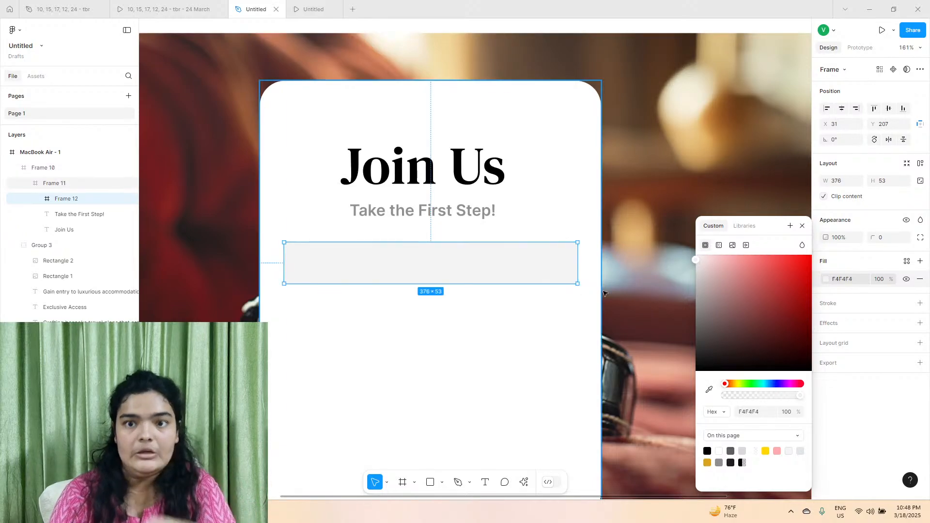
# Give the grey button frame a corner radius of 10 and add an inside stroke with a weight of 0.5.
pyautogui.moveTo(877, 237)
pyautogui.mouseDown()
pyautogui.moveTo(911, 238)
pyautogui.moveTo(39, 247)
pyautogui.moveTo(870, 241)
pyautogui.mouseUp()
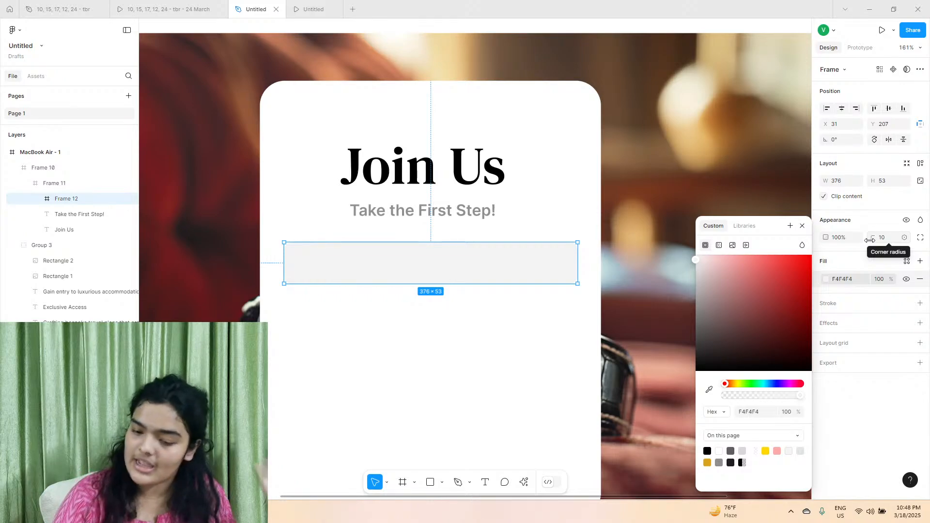
pyautogui.click(921, 301)
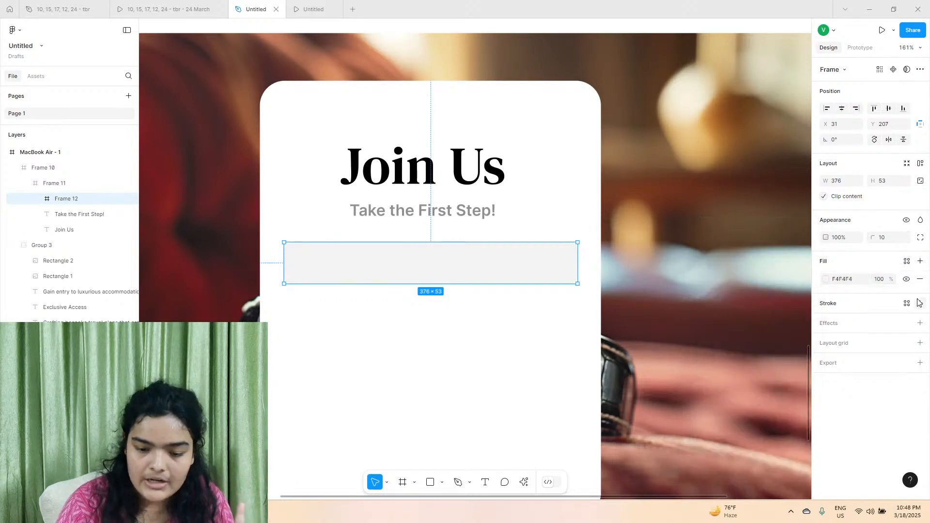
pyautogui.click(920, 303)
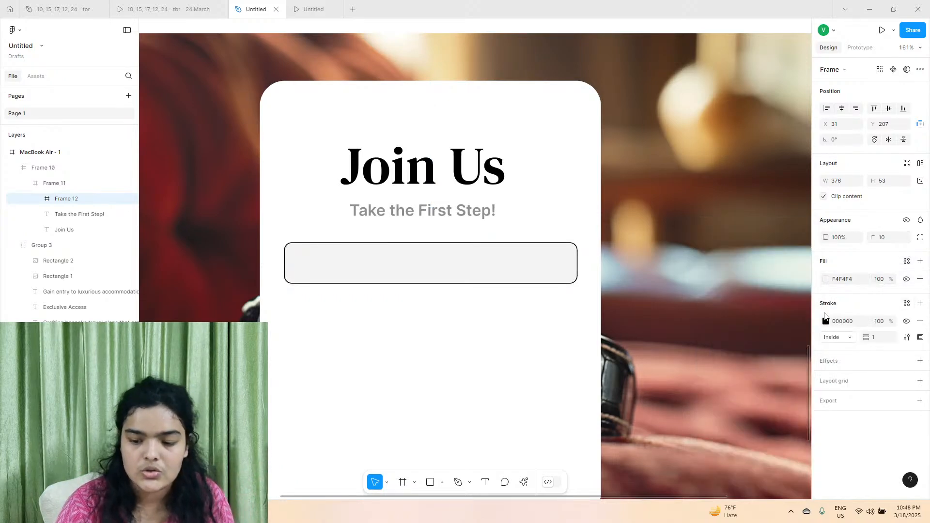
pyautogui.moveTo(867, 338); pyautogui.dragTo(866, 338)
pyautogui.click(875, 341)
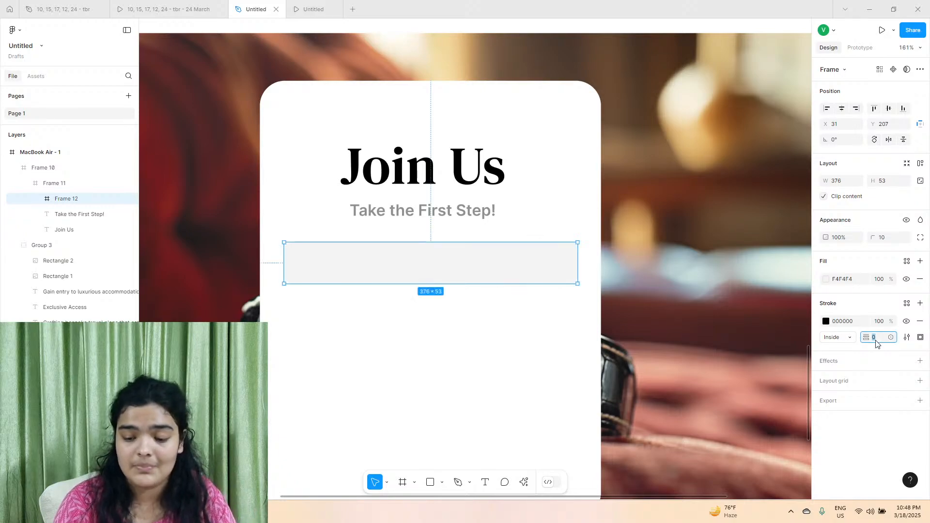
pyautogui.write('.5')
pyautogui.press('Return')
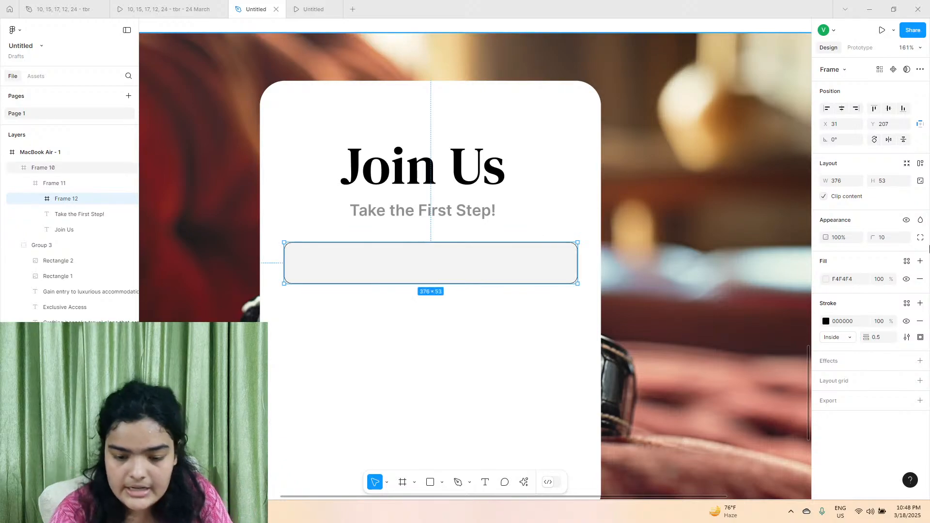
# Set the button frame's stroke colour to D0D0D0 and narrow the frame to 368 wide, centred at X 35.
pyautogui.click(825, 322)
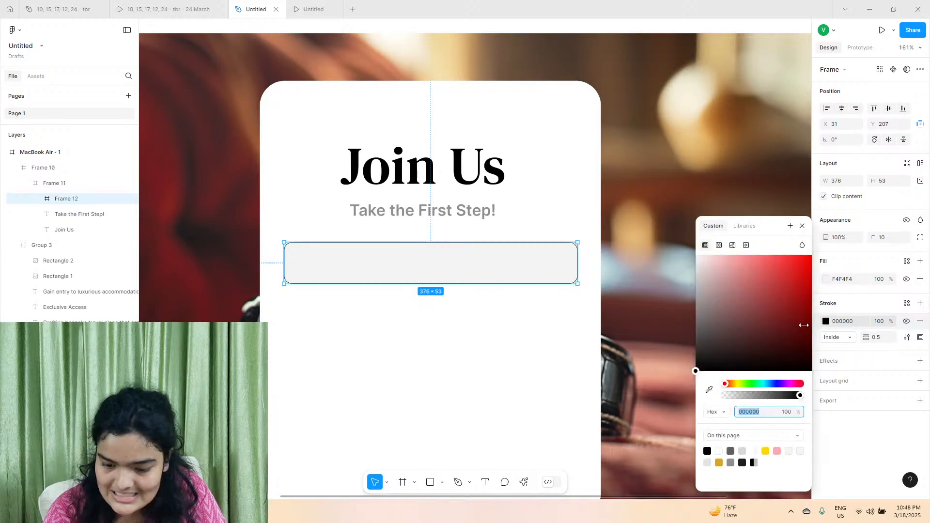
pyautogui.moveTo(749, 323); pyautogui.dragTo(608, 264)
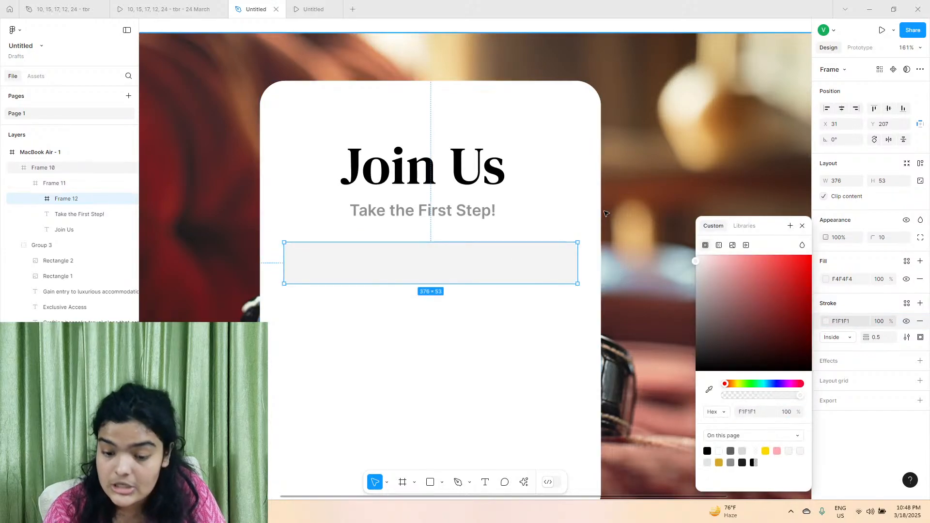
pyautogui.moveTo(692, 276)
pyautogui.mouseDown()
pyautogui.moveTo(705, 275)
pyautogui.moveTo(673, 309)
pyautogui.mouseUp()
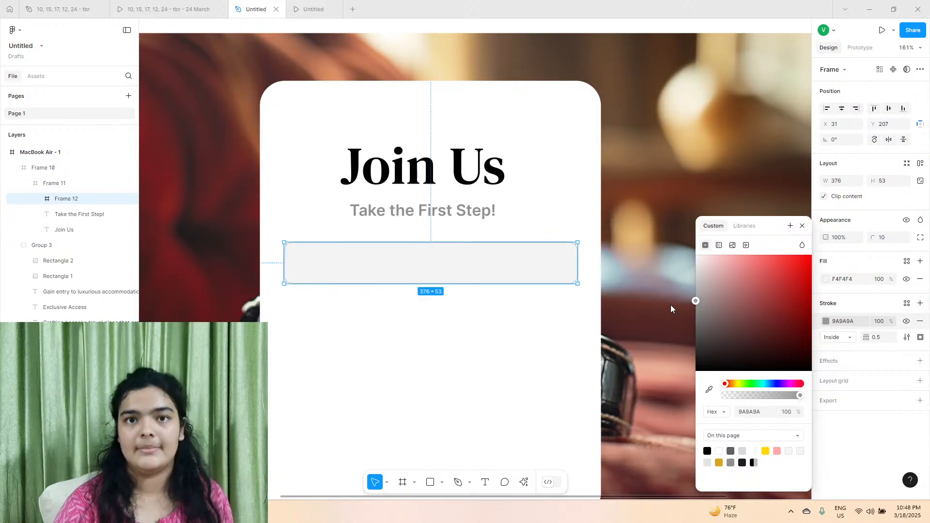
pyautogui.moveTo(671, 305); pyautogui.dragTo(666, 281)
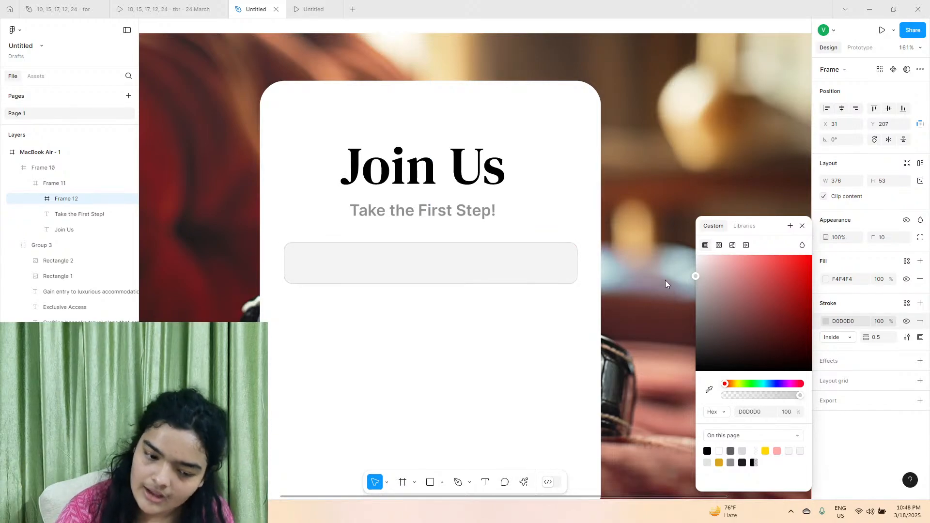
pyautogui.moveTo(577, 257)
pyautogui.mouseDown()
pyautogui.moveTo(564, 257)
pyautogui.moveTo(573, 258)
pyautogui.mouseUp()
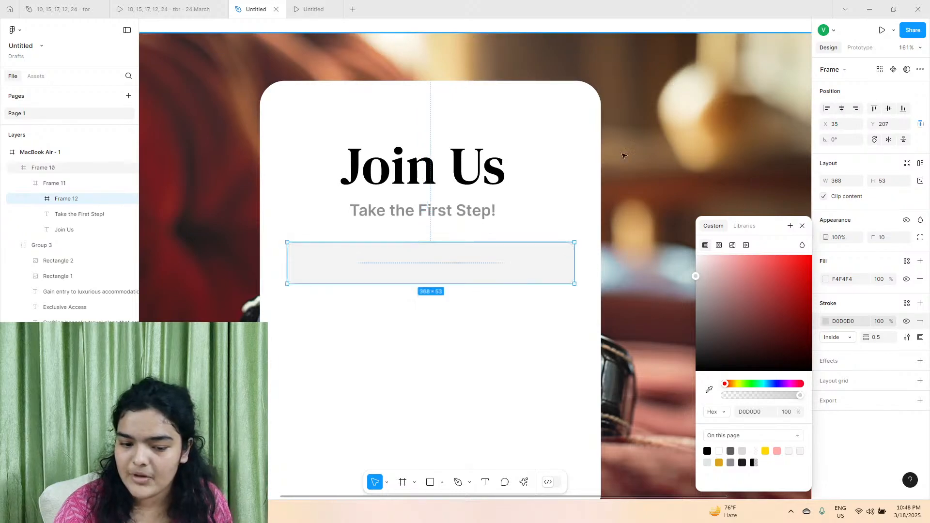
# Nudge the Join Us heading and its subtitle together slightly upward within the white card.
pyautogui.click(64, 230)
pyautogui.keyDown('shift'); pyautogui.click(447, 216); pyautogui.keyUp('shift')
pyautogui.press('Up')
pyautogui.press('Up')
pyautogui.press('Up')
pyautogui.press('Up')
pyautogui.press('Up')
pyautogui.press('Up')
pyautogui.press('Up')
pyautogui.press('Up')
pyautogui.press('Up')
pyautogui.press('Up')
pyautogui.press('Up')
pyautogui.press('Up')
pyautogui.press('Up')
pyautogui.press('Up')
pyautogui.press('Up')
pyautogui.press('Up')
pyautogui.press('Up')
pyautogui.press('Up')
pyautogui.press('Up')
pyautogui.press('Up')
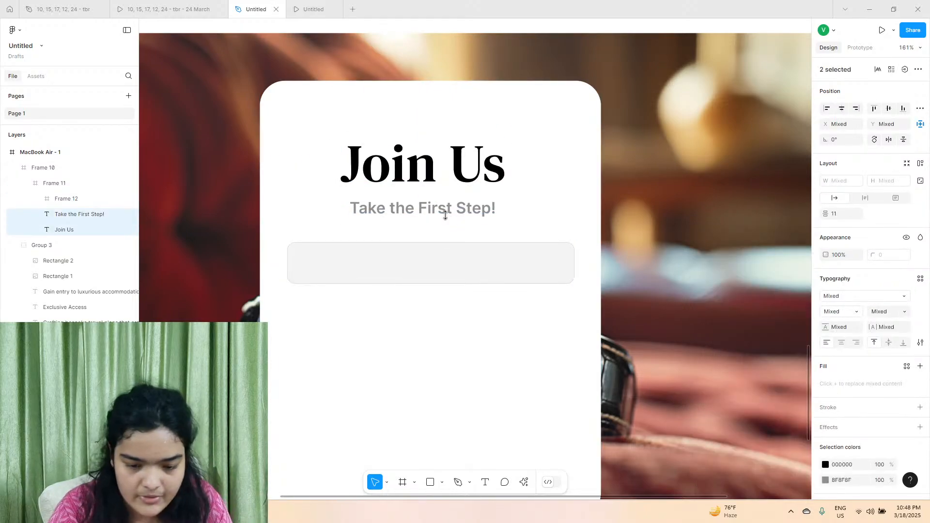
pyautogui.press('Down')
pyautogui.press('Down')
pyautogui.press('Down')
pyautogui.press('Down')
pyautogui.press('Down')
pyautogui.press('Down')
pyautogui.press('Down')
pyautogui.press('Down')
pyautogui.press('Down')
pyautogui.press('Down')
pyautogui.press('Down')
pyautogui.press('Down')
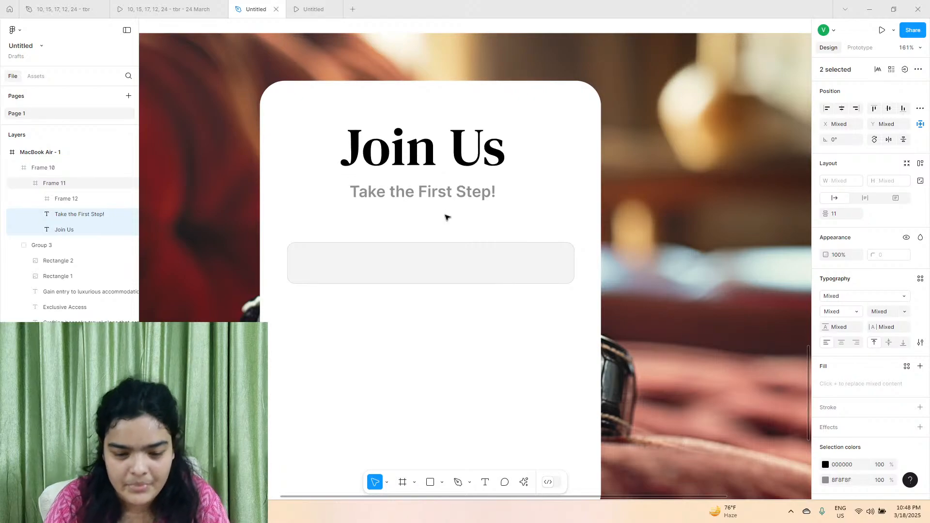
pyautogui.press('Down')
pyautogui.press('Down')
pyautogui.press('Down')
pyautogui.press('Down')
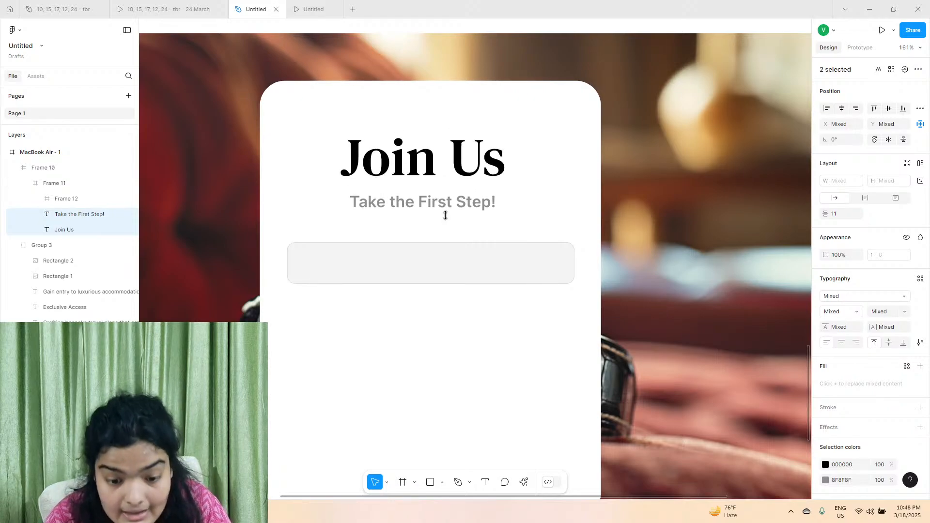
# Move the grey button frame up to Y 199, closer beneath the subtitle.
pyautogui.click(454, 271)
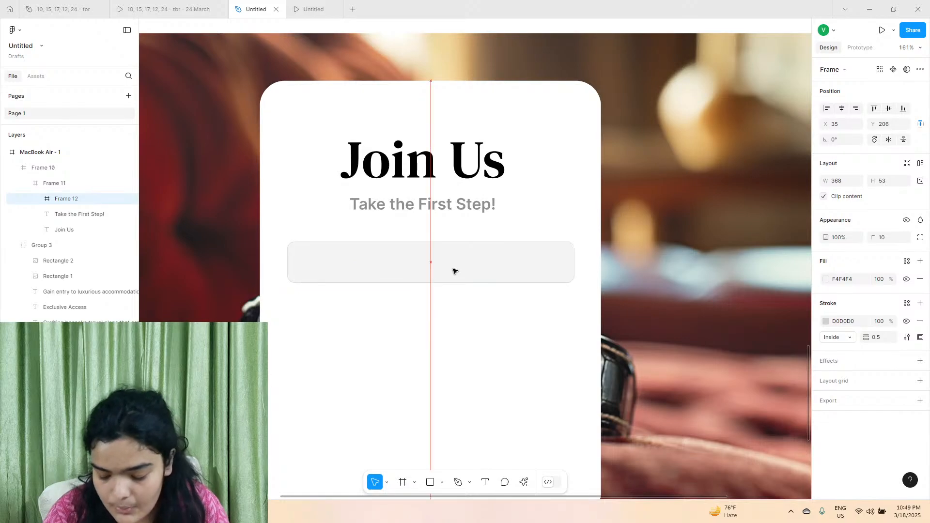
pyautogui.press('Up')
pyautogui.press('Up')
pyautogui.press('Up')
pyautogui.press('Up')
pyautogui.press('Up')
pyautogui.press('Up')
pyautogui.press('Up')
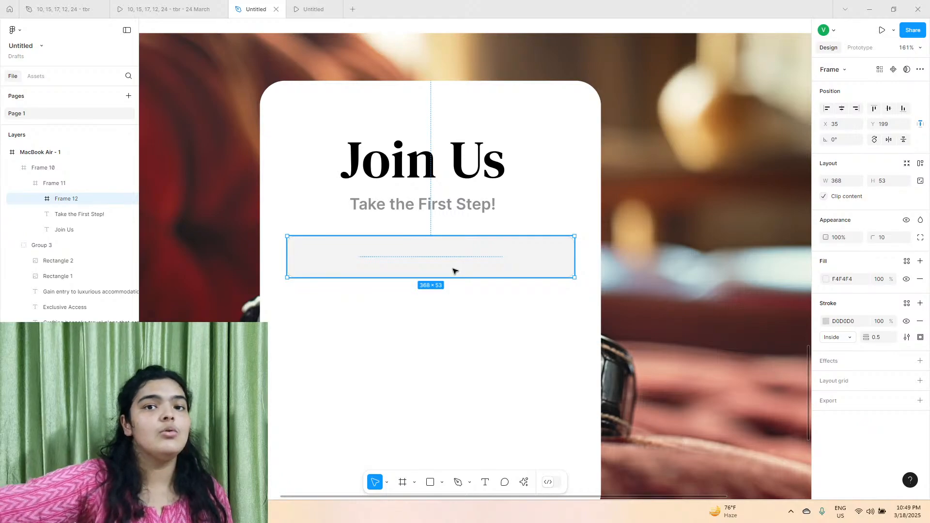
pyautogui.click(529, 487)
pyautogui.click(412, 357)
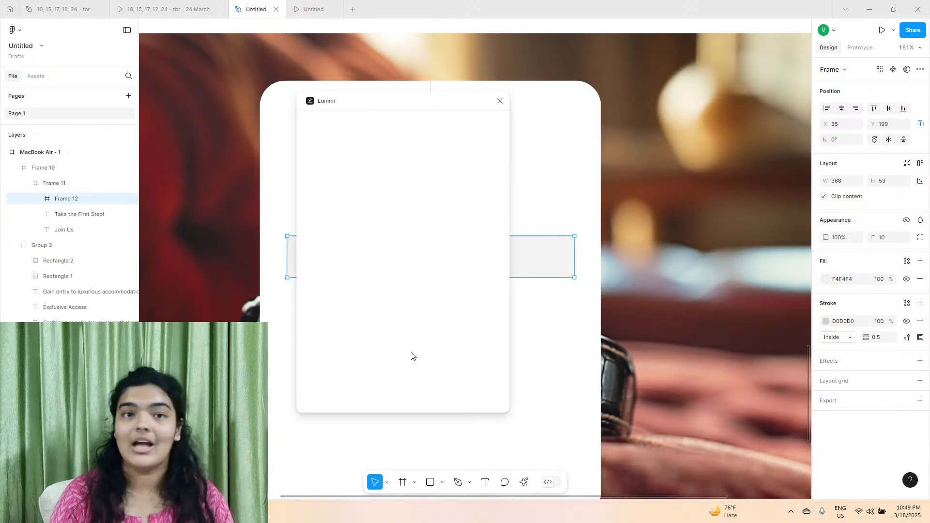
pyautogui.click(500, 100)
# Search the Iconify plugin for google and import the multicoloured devicon Google logo into the card.
pyautogui.click(524, 482)
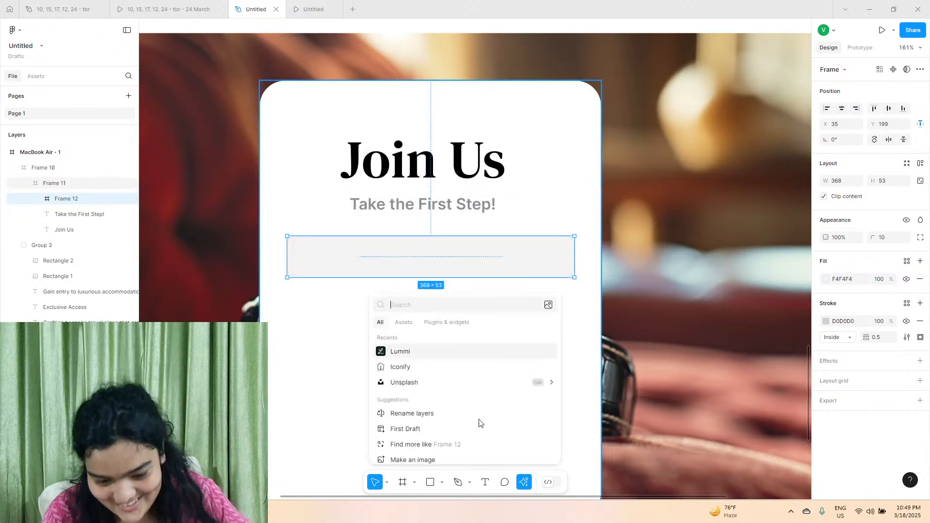
pyautogui.click(426, 372)
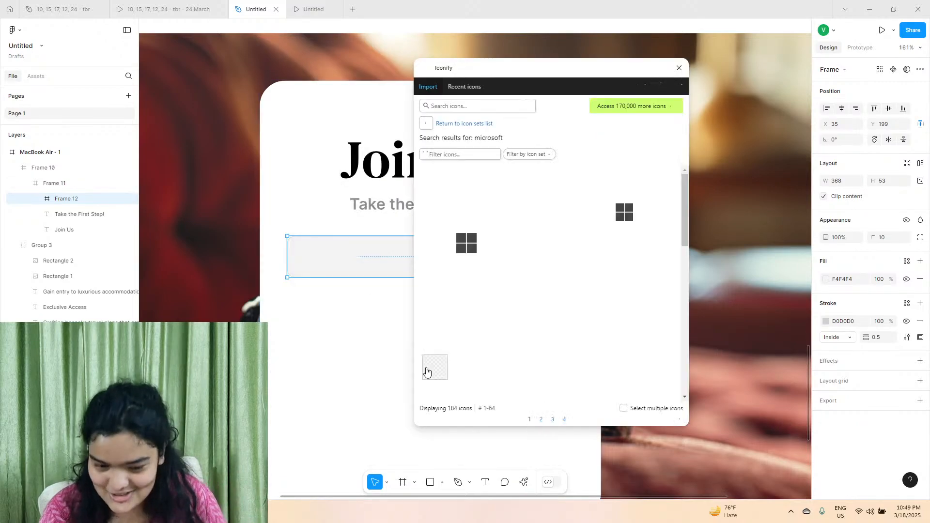
pyautogui.click(480, 156)
pyautogui.write('googl')
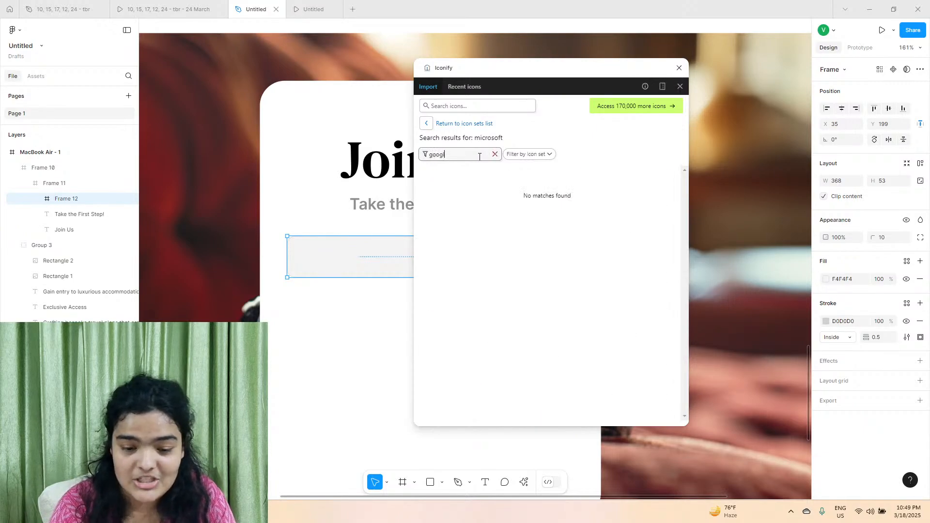
pyautogui.write('e')
pyautogui.click(470, 103)
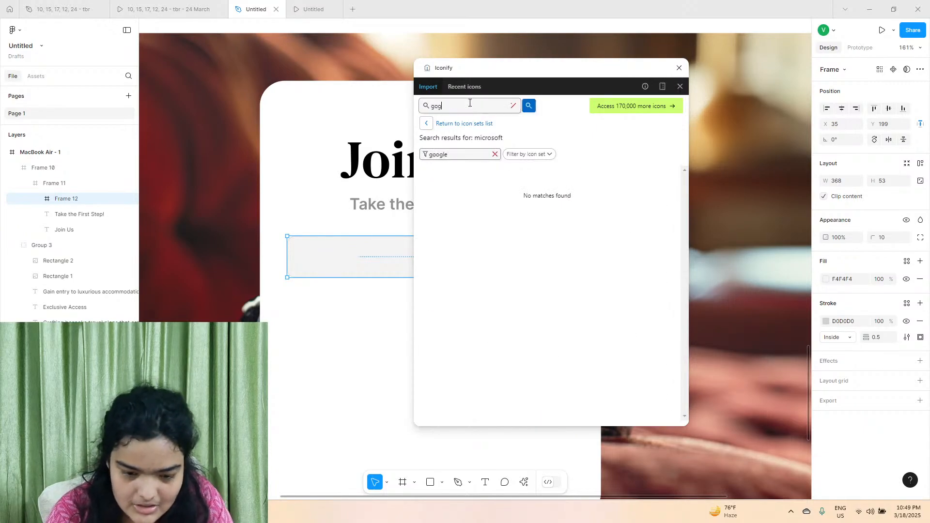
pyautogui.write('google')
pyautogui.press('Return')
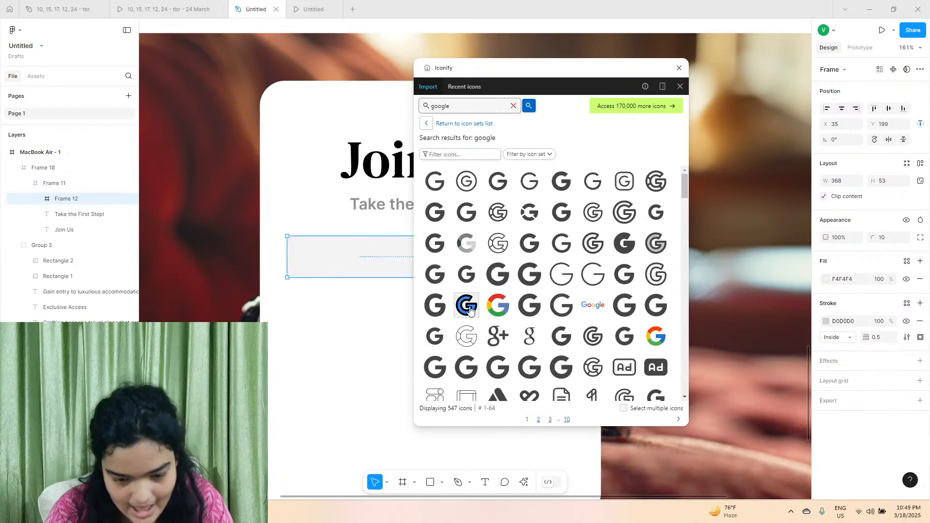
pyautogui.moveTo(498, 304); pyautogui.dragTo(371, 317)
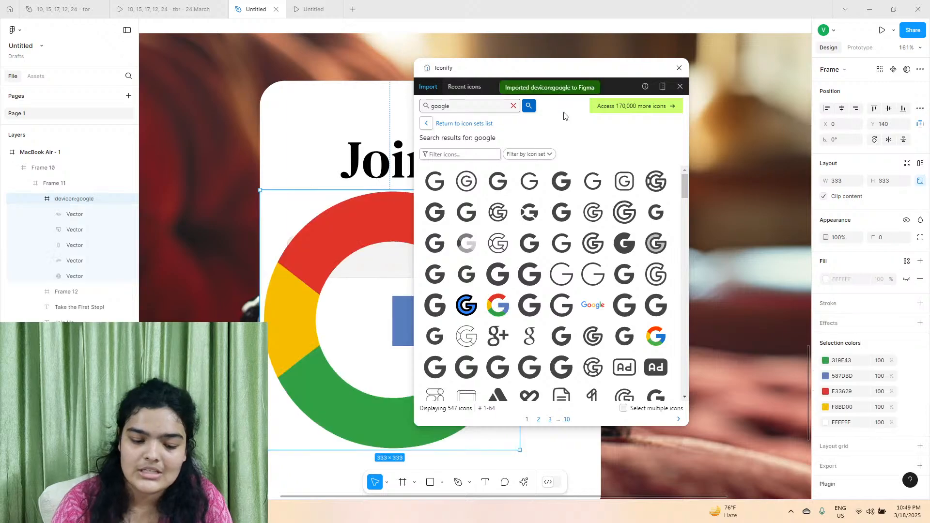
pyautogui.click(679, 68)
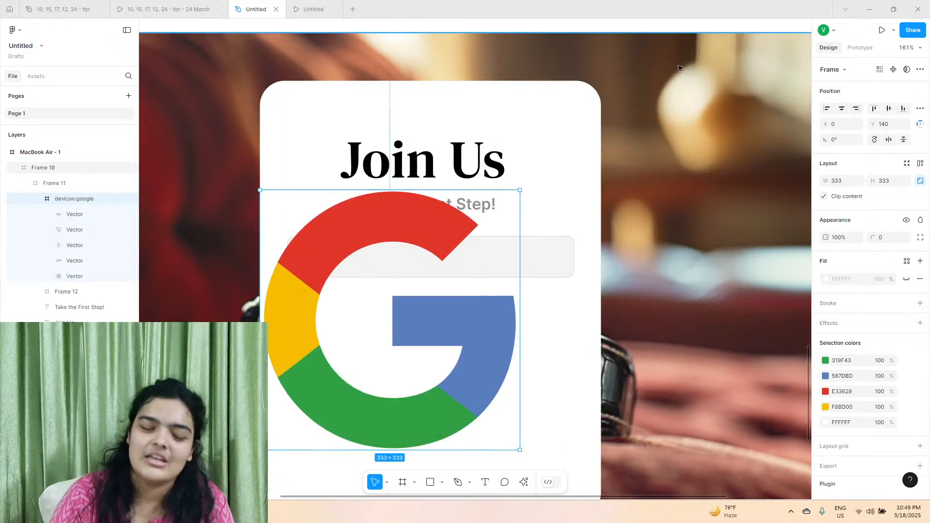
# Shrink the Google icon to 25 × 25 and place it inside the grey button at about X 54, Y 14.
pyautogui.moveTo(520, 190); pyautogui.dragTo(404, 415)
pyautogui.moveTo(388, 445); pyautogui.dragTo(332, 280)
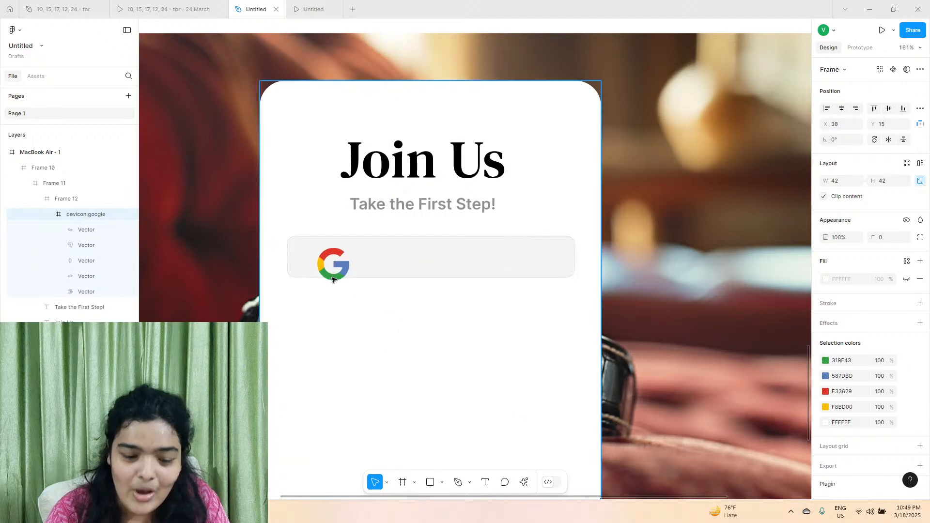
pyautogui.scroll(5, 332, 279)
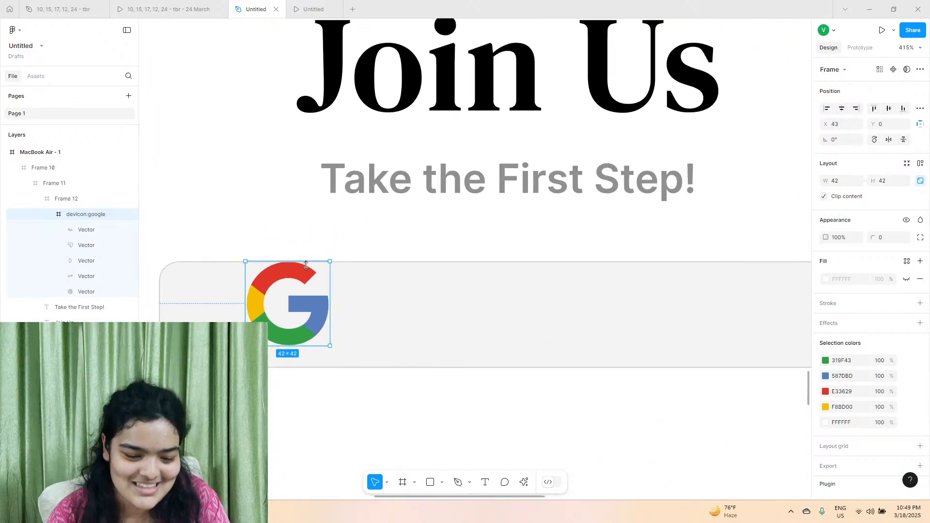
pyautogui.moveTo(301, 263); pyautogui.dragTo(306, 293)
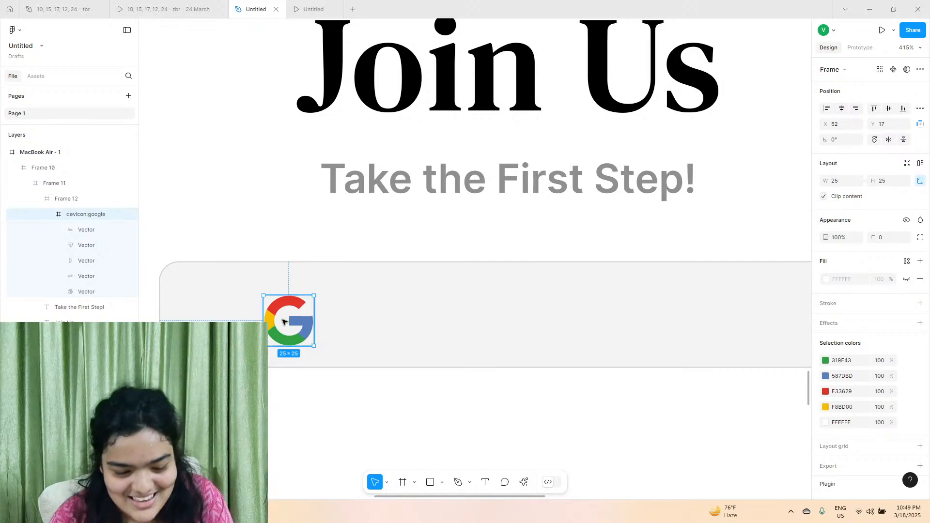
pyautogui.moveTo(283, 320); pyautogui.dragTo(286, 313)
# Check the reference card's Google button, and reduce the icon to 20 × 20 at about X 68, Y 20.
pyautogui.click(134, 4)
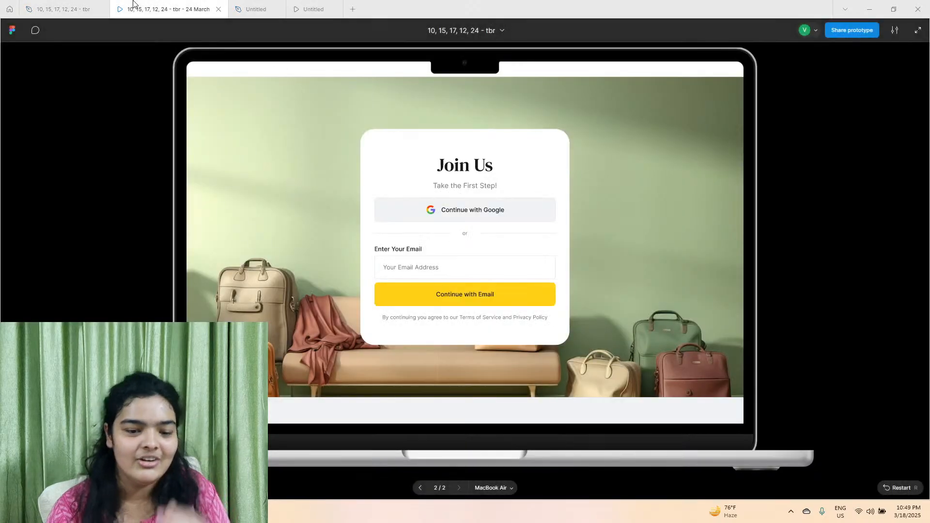
pyautogui.click(240, 5)
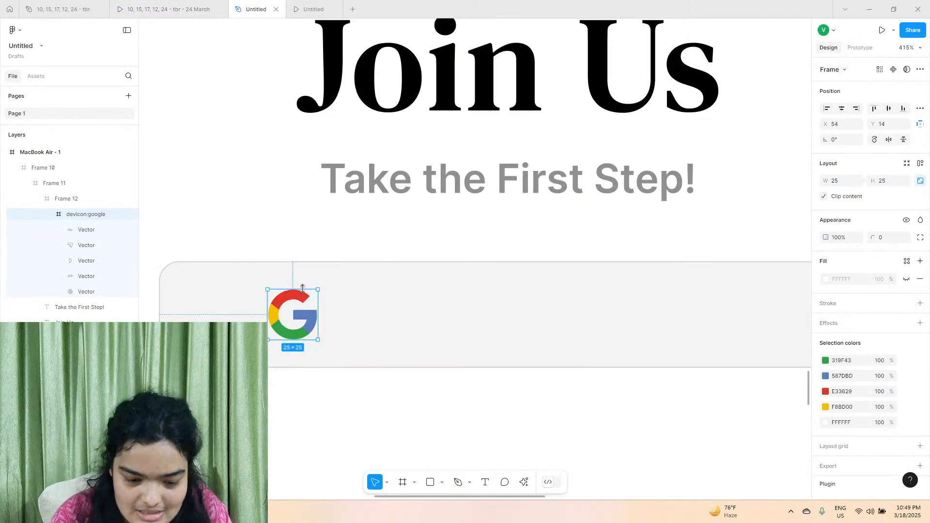
pyautogui.moveTo(303, 290); pyautogui.dragTo(320, 324)
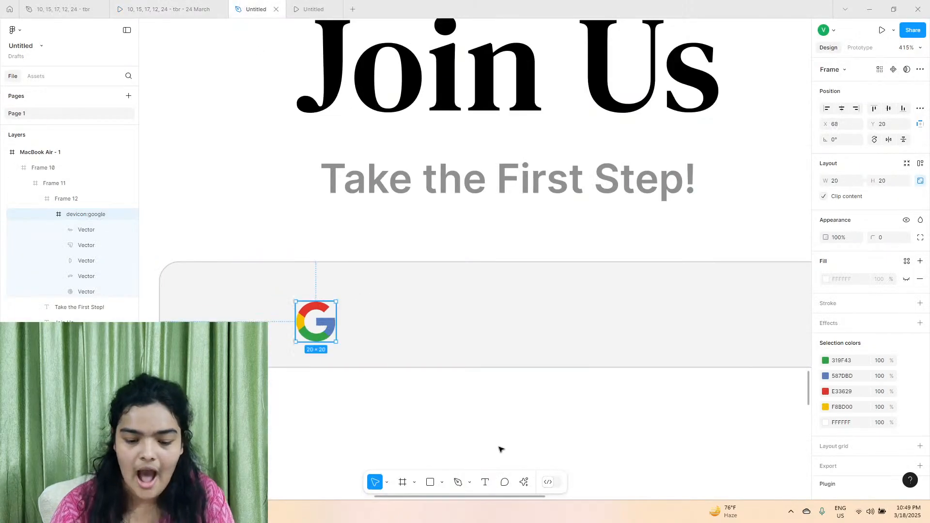
# Duplicate the subtitle text into the button beside the Google icon at about X 101, Y 13, and check the reference label's wording.
pyautogui.click(484, 206)
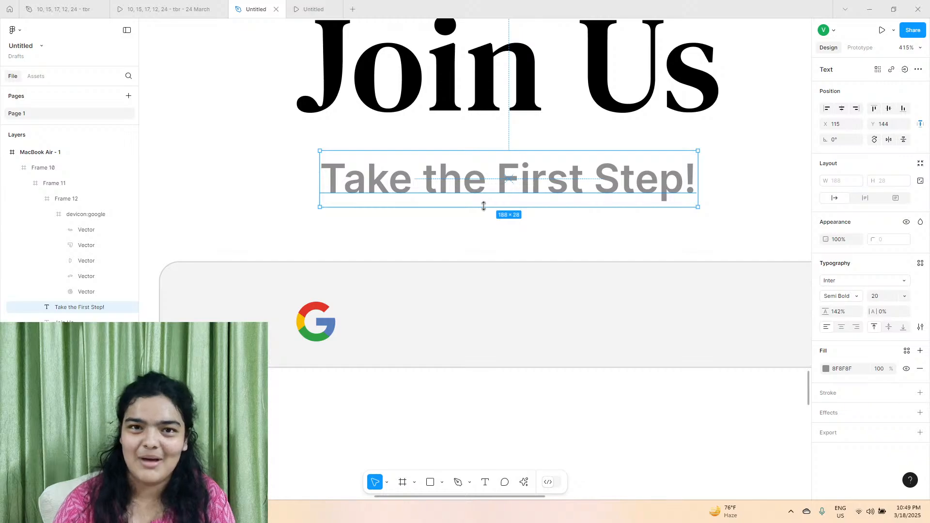
pyautogui.moveTo(484, 206); pyautogui.dragTo(530, 326)
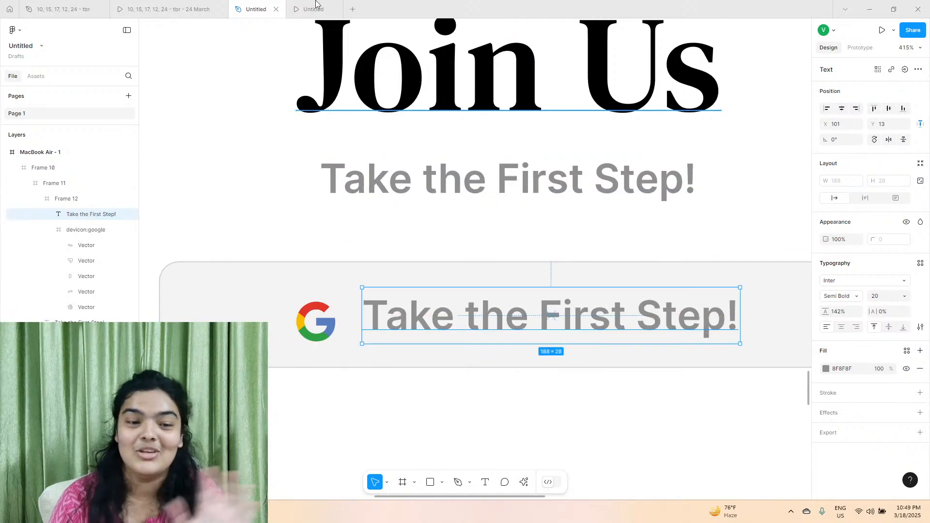
pyautogui.click(209, 10)
pyautogui.click(256, 10)
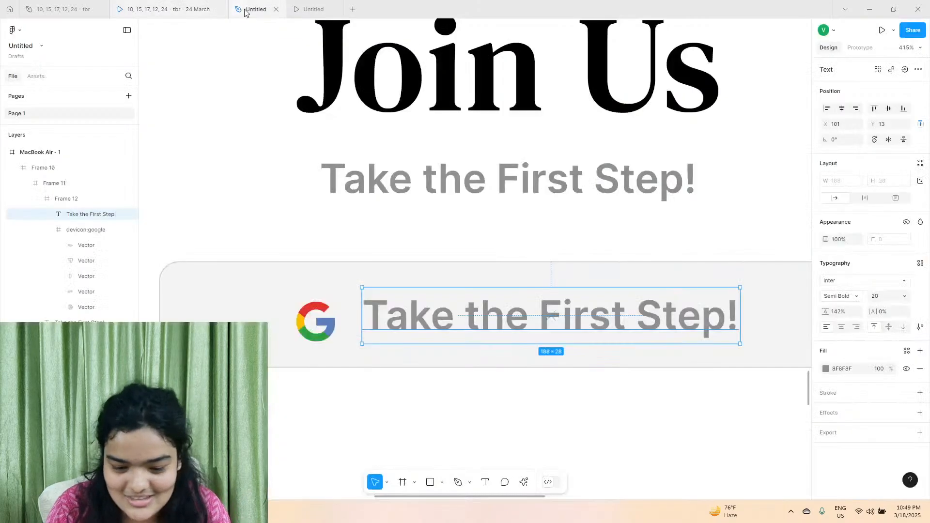
# Replace the duplicated text in the button with "Continue with Google".
pyautogui.doubleClick(494, 317)
pyautogui.write('Continur w')
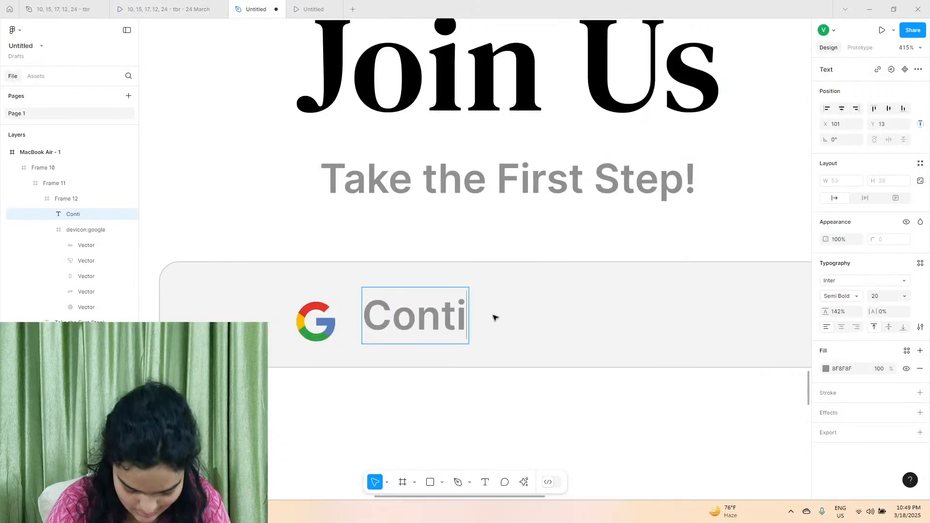
pyautogui.press('BackSpace')
pyautogui.press('BackSpace')
pyautogui.press('BackSpace')
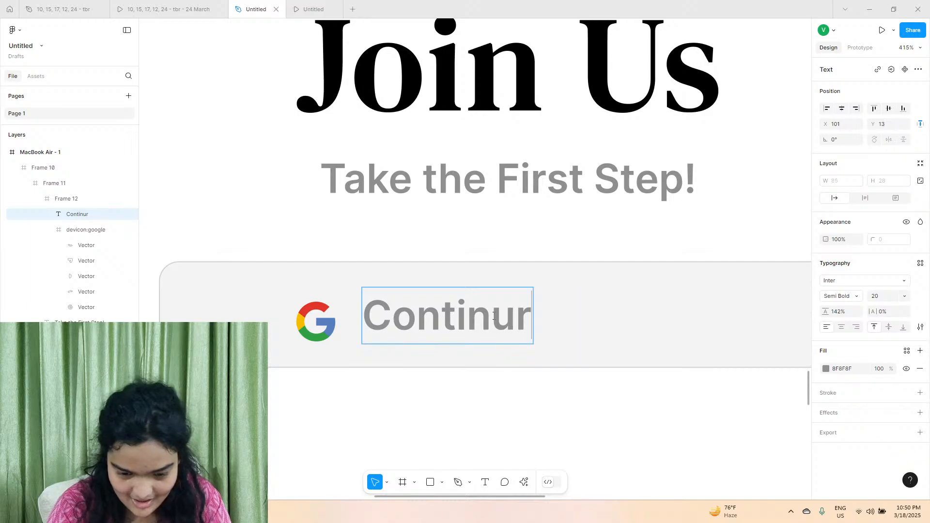
pyautogui.write('e with')
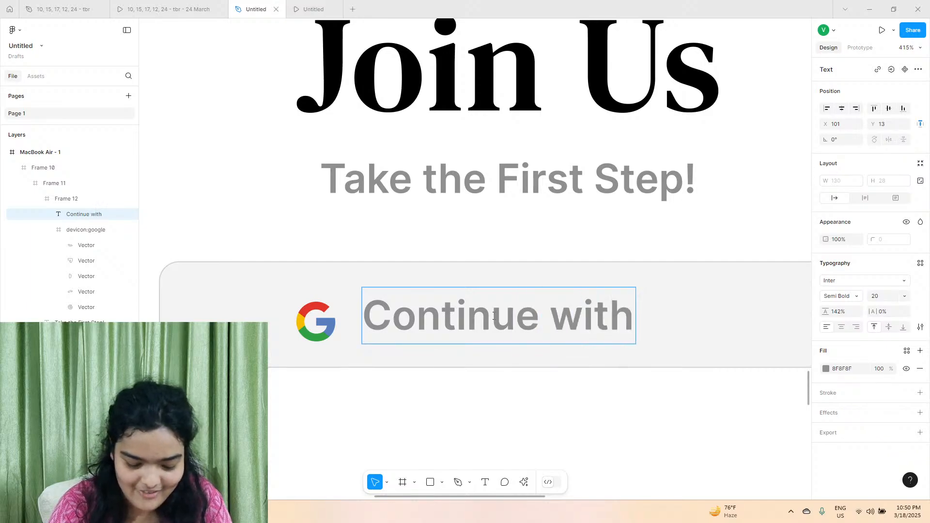
pyautogui.write(' Google')
pyautogui.press('Escape')
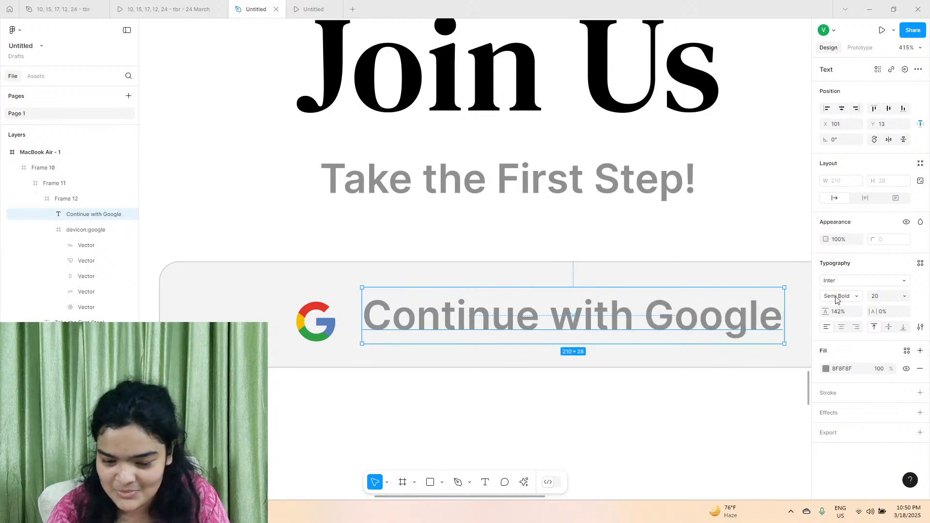
# Set the button label's font size to 15 and its weight to Medium.
pyautogui.click(889, 297)
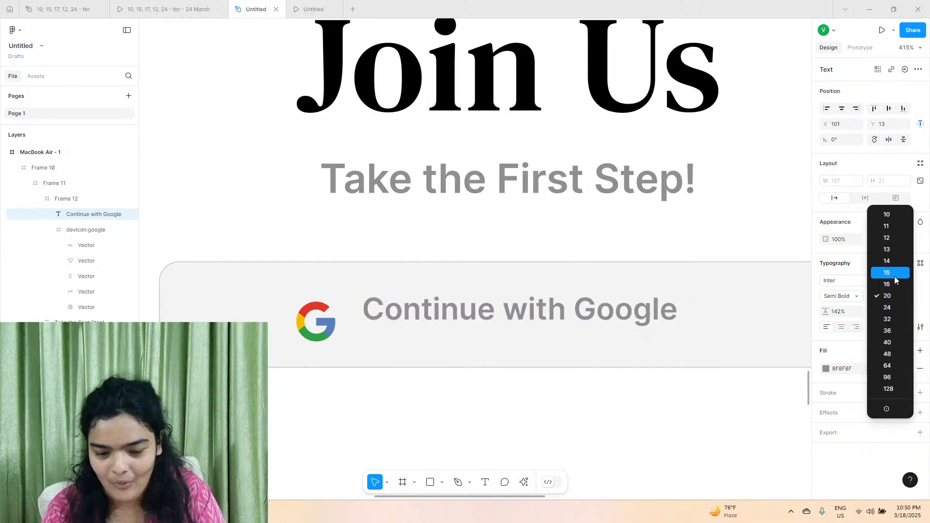
pyautogui.click(894, 279)
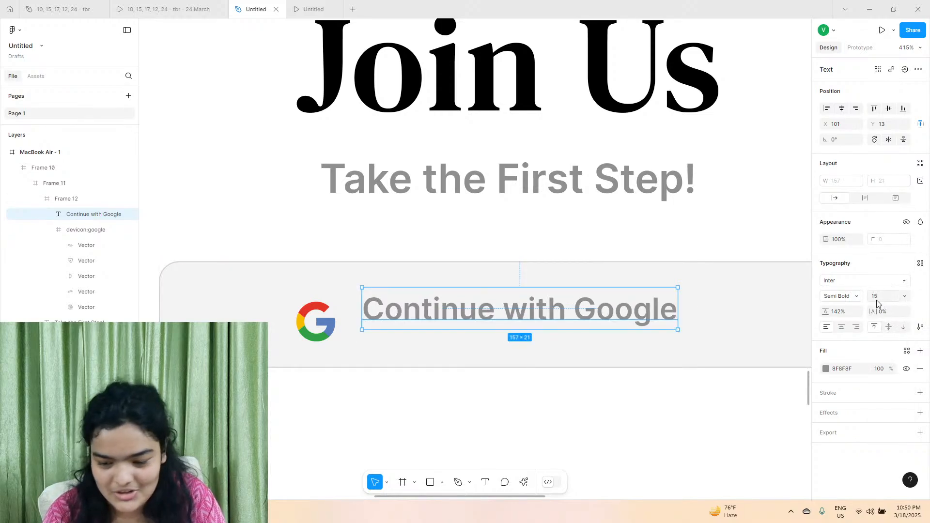
pyautogui.click(856, 298)
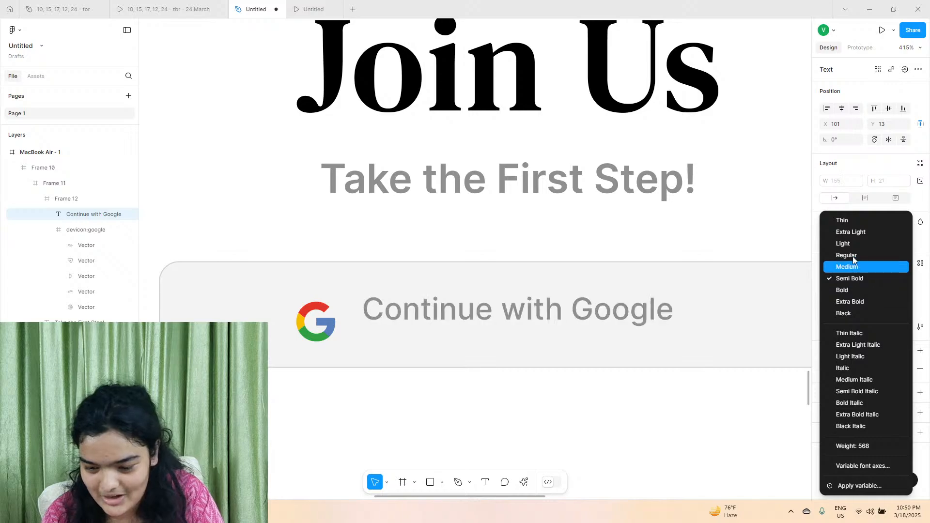
pyautogui.click(852, 257)
pyautogui.click(853, 295)
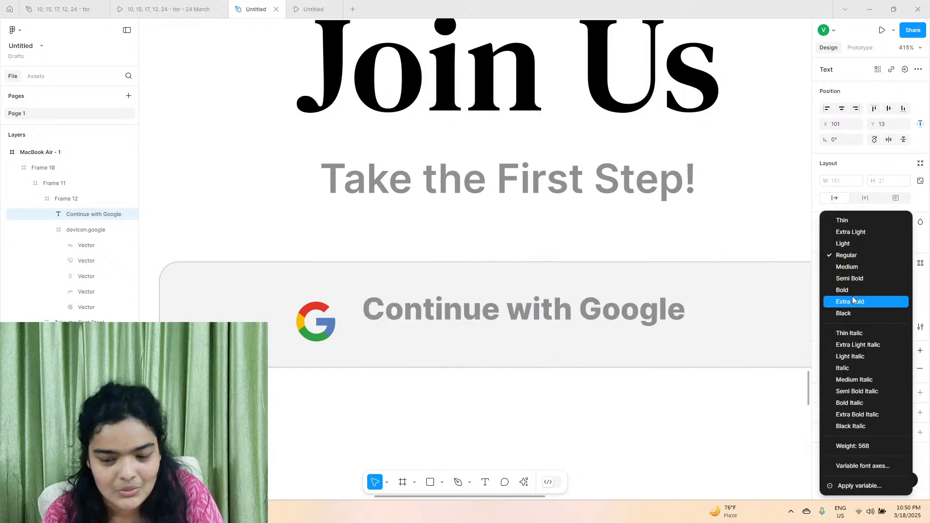
pyautogui.click(853, 269)
# Change the button label's fill to dark grey 2E2E2E and move it to about X 106, Y 19, level with the icon.
pyautogui.click(826, 368)
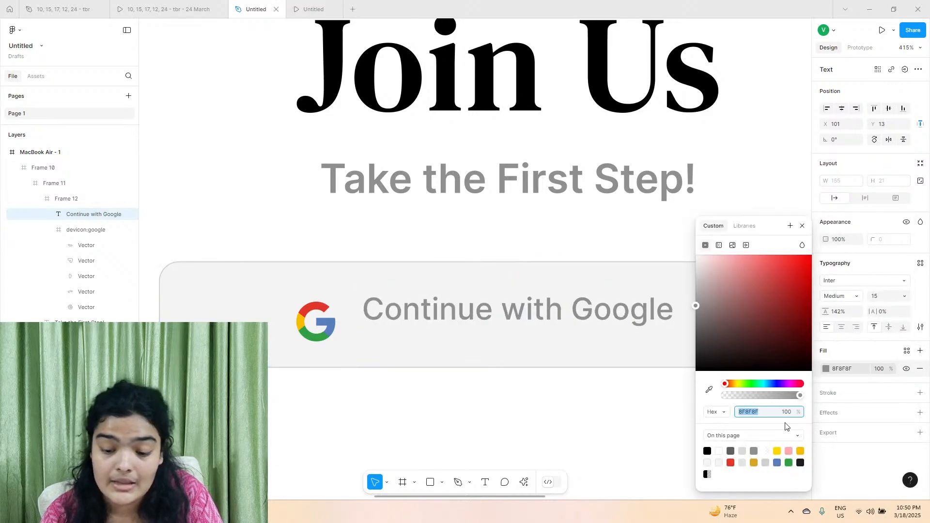
pyautogui.click(731, 451)
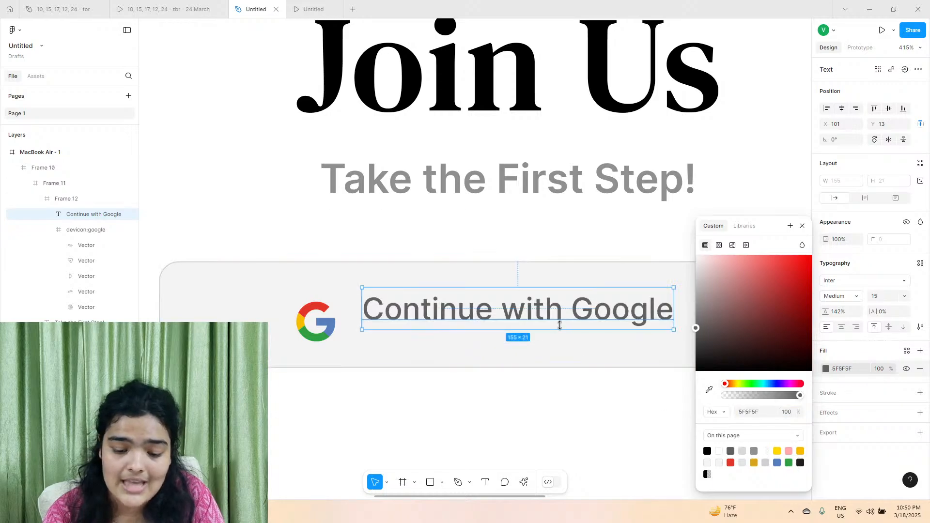
pyautogui.moveTo(559, 321); pyautogui.dragTo(568, 331)
pyautogui.click(707, 451)
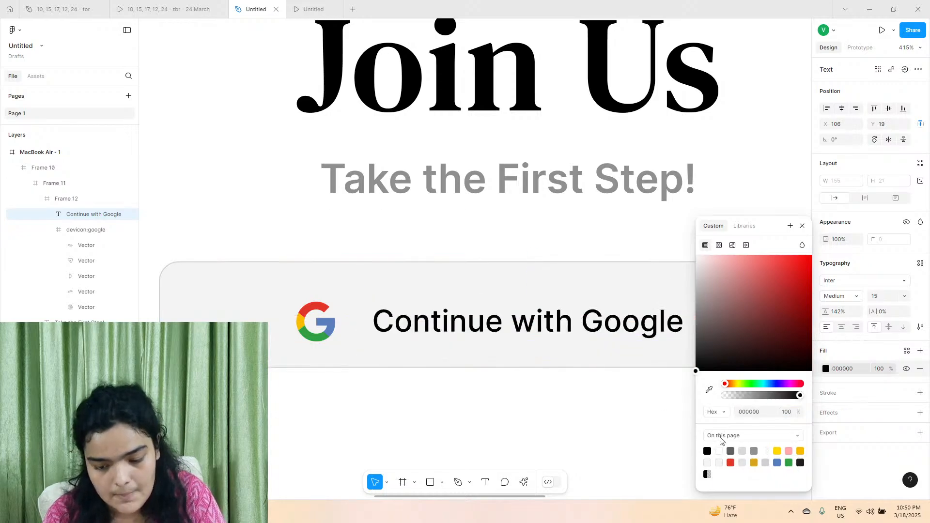
pyautogui.moveTo(728, 355); pyautogui.dragTo(633, 350)
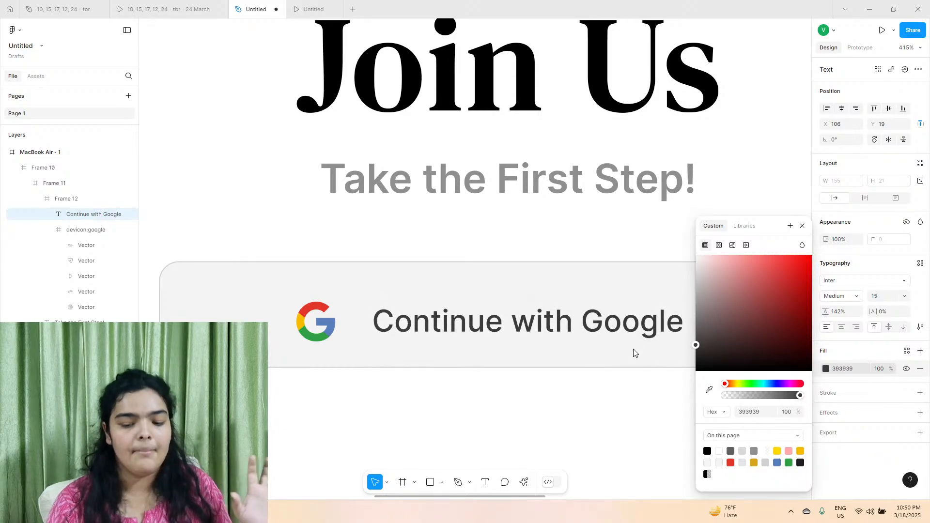
# Move the Google icon to Y 18 and the Continue with Google label to Y 17 so they align in the button.
pyautogui.click(599, 407)
pyautogui.scroll(-1, 581, 359)
pyautogui.click(560, 304)
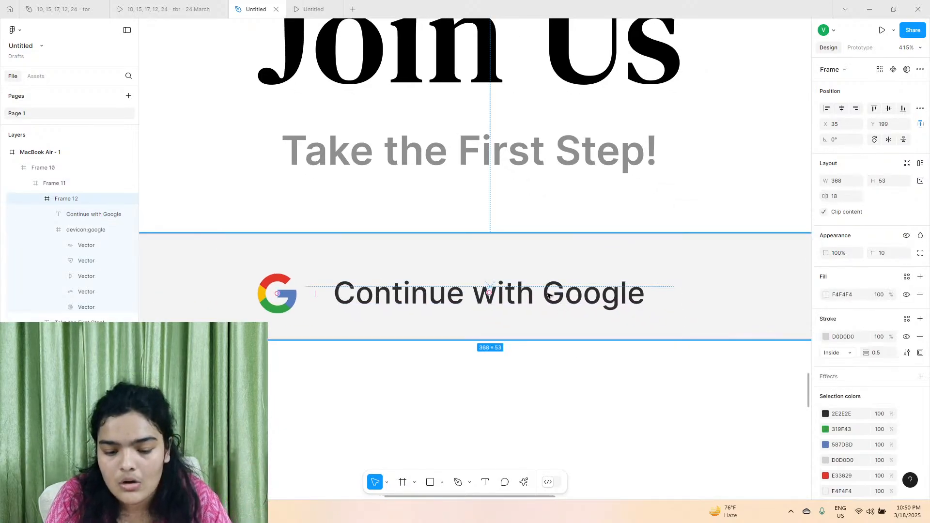
pyautogui.click(549, 295)
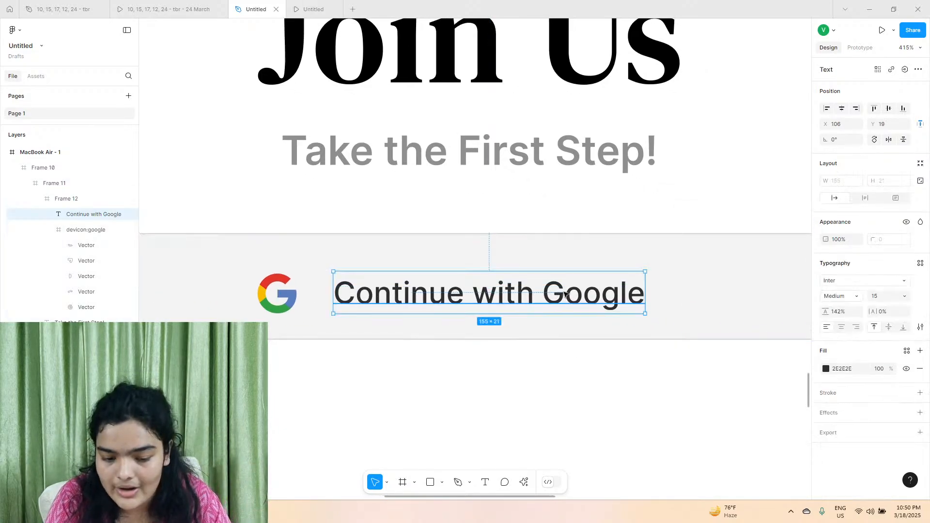
pyautogui.click(295, 303)
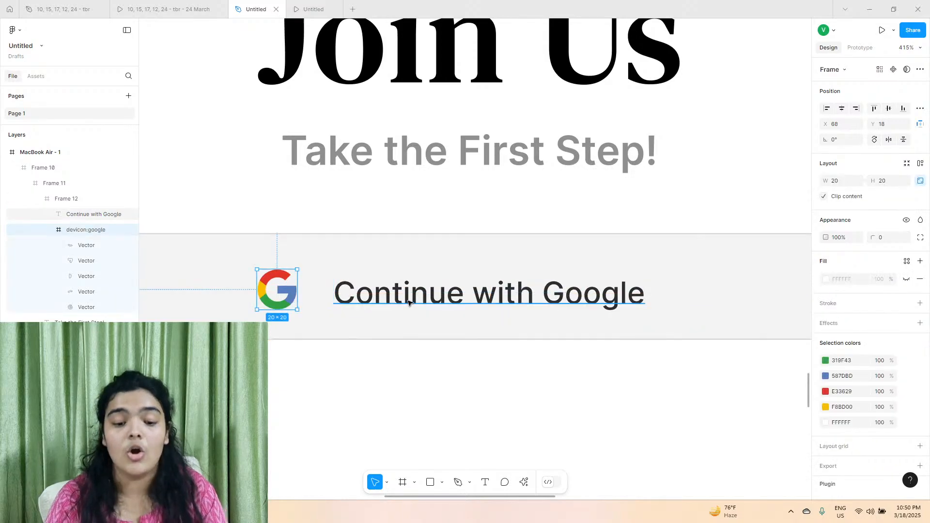
pyautogui.moveTo(412, 297); pyautogui.dragTo(429, 286)
pyautogui.scroll(-5, 429, 286)
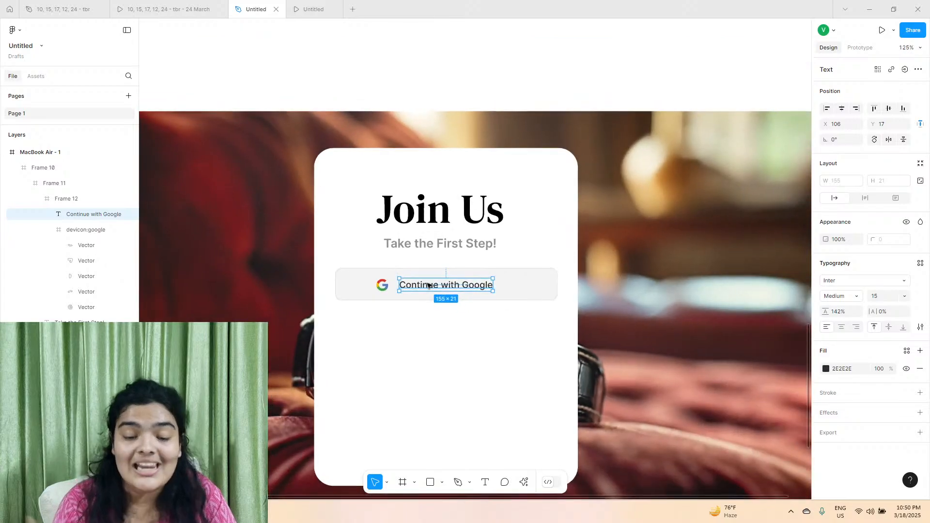
pyautogui.scroll(-2, 428, 285)
pyautogui.click(642, 290)
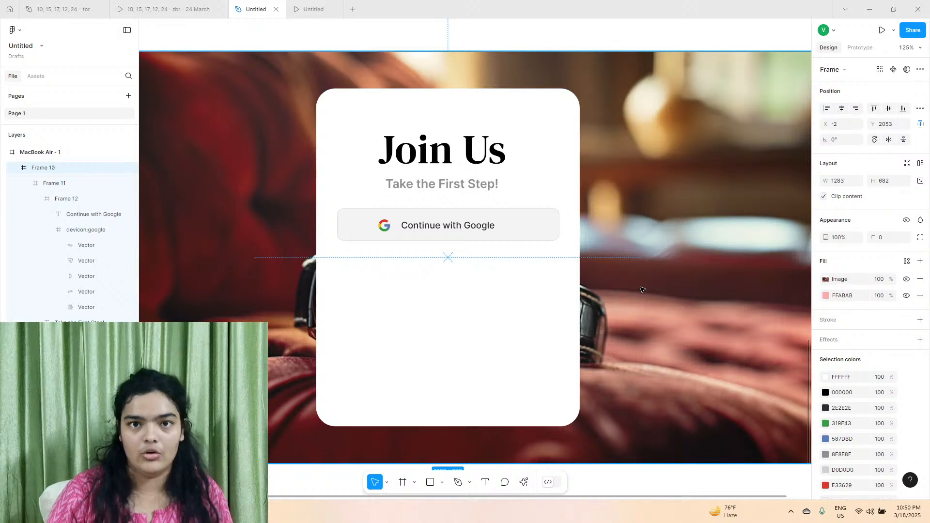
# Check the reference card's divider and draw a horizontal Pen line about 341 wide below the Google button at about X 48.5, Y 278.
pyautogui.click(170, 9)
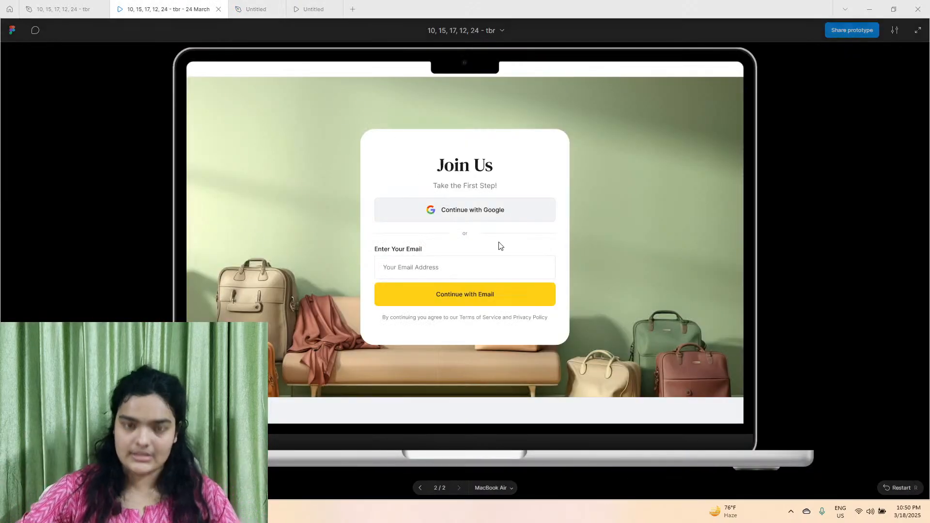
pyautogui.hotkey('ctrl', 'Tab')
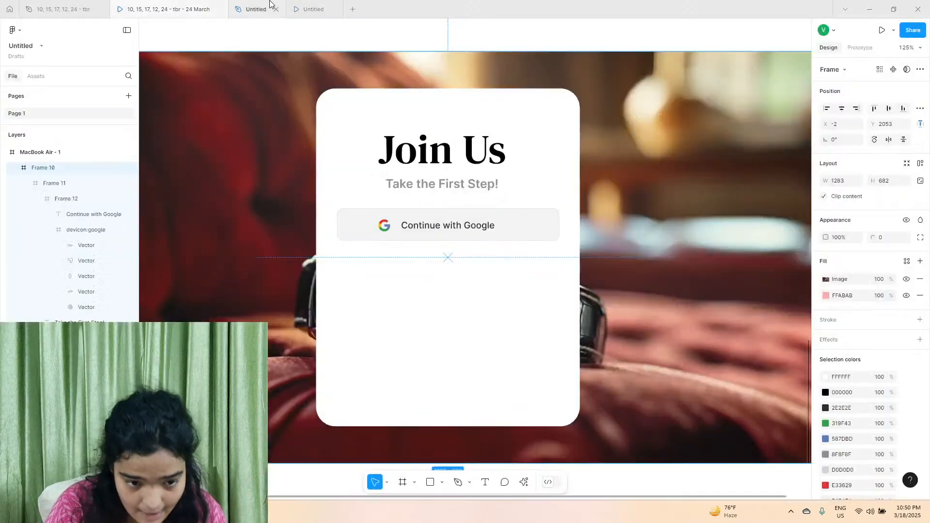
pyautogui.click(346, 256)
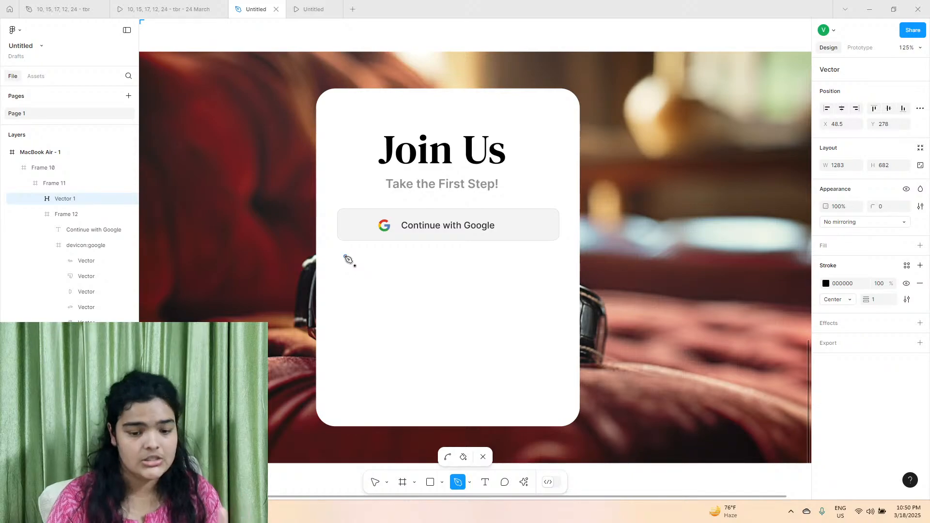
pyautogui.scroll(5, 553, 259)
pyautogui.click(551, 256)
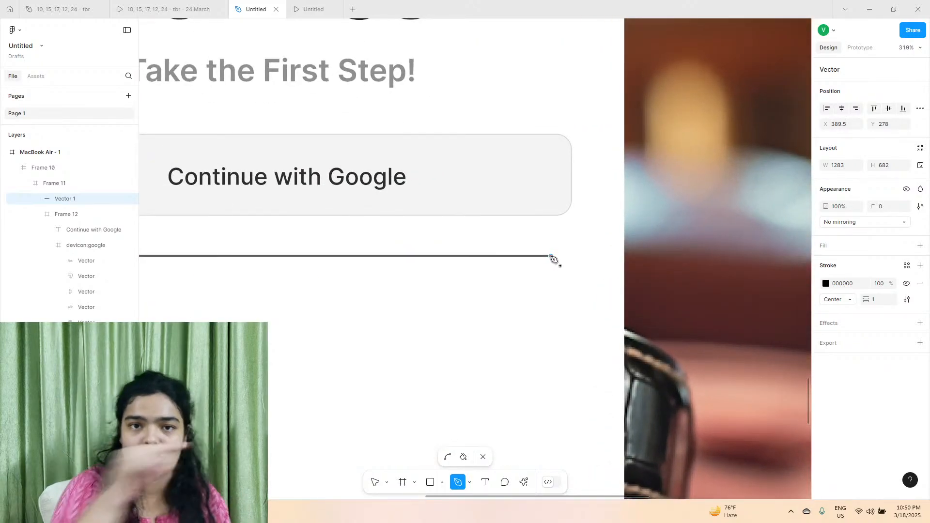
# Add two points along the divider line and delete the segment between them to leave a gap in the middle.
pyautogui.hscroll(-3, 382, 255)
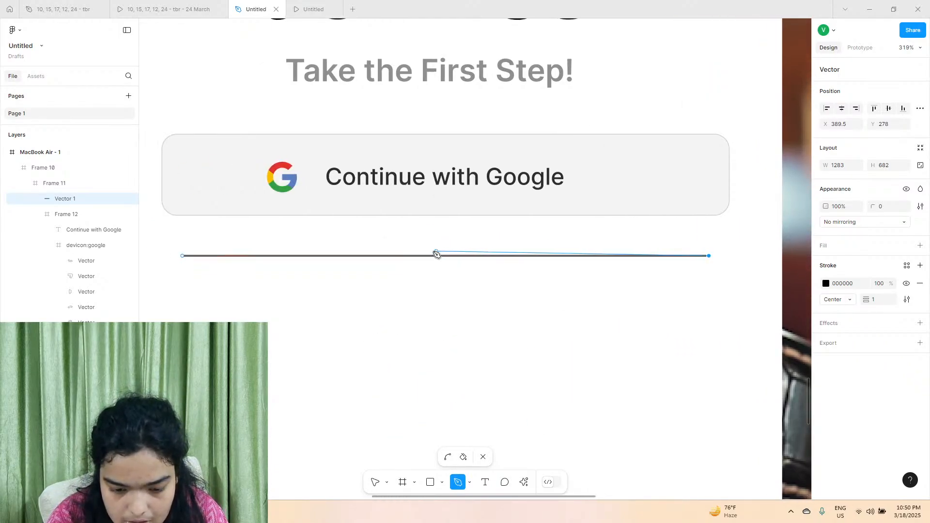
pyautogui.click(338, 256)
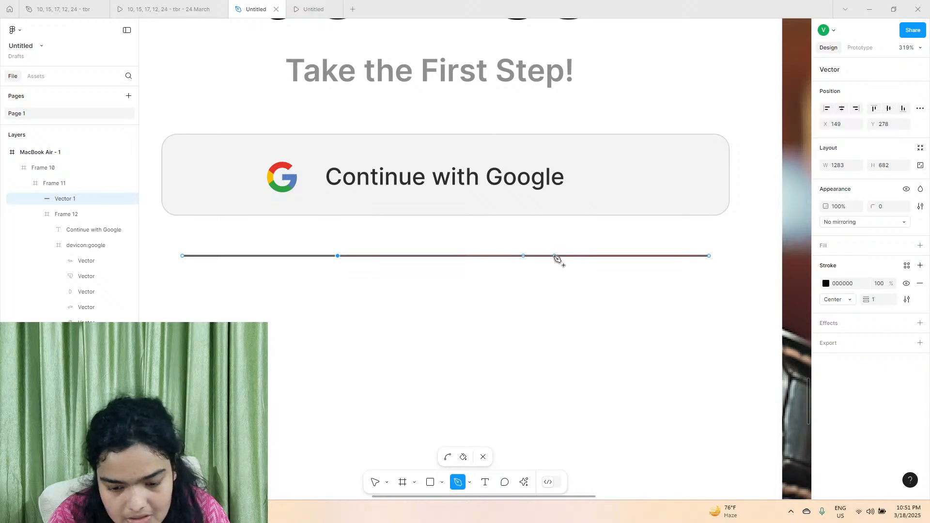
pyautogui.click(524, 256)
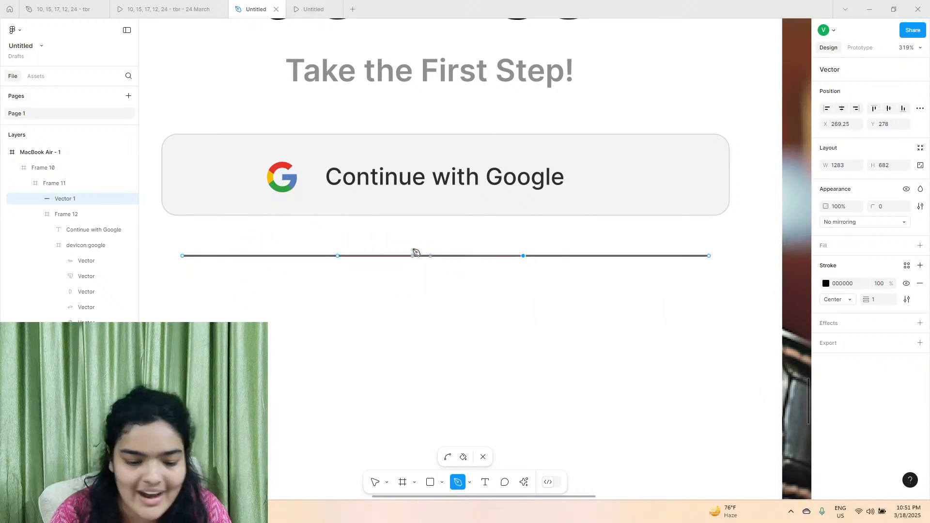
pyautogui.click(375, 482)
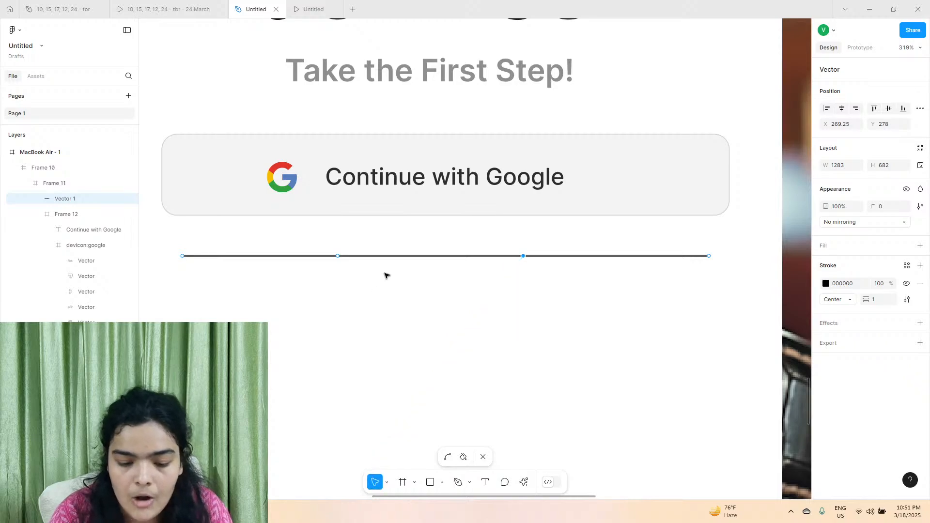
pyautogui.click(408, 256)
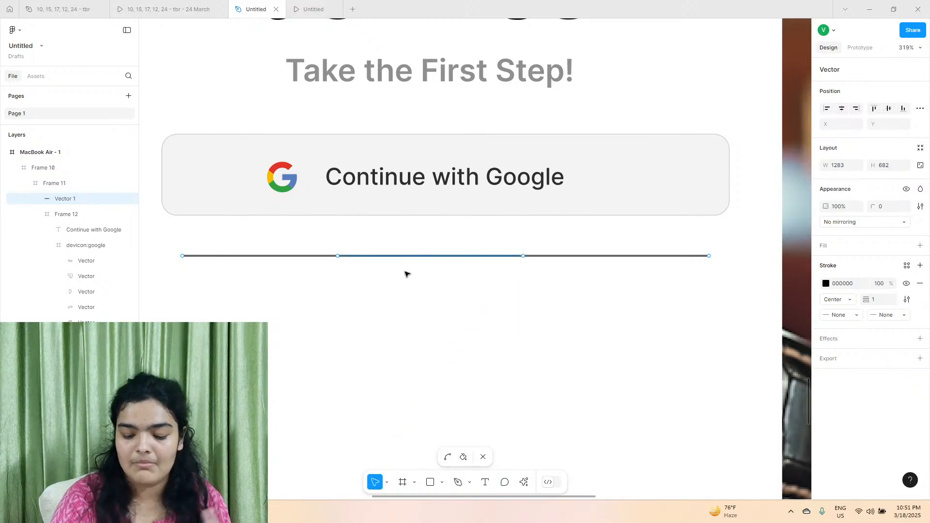
pyautogui.press('Delete')
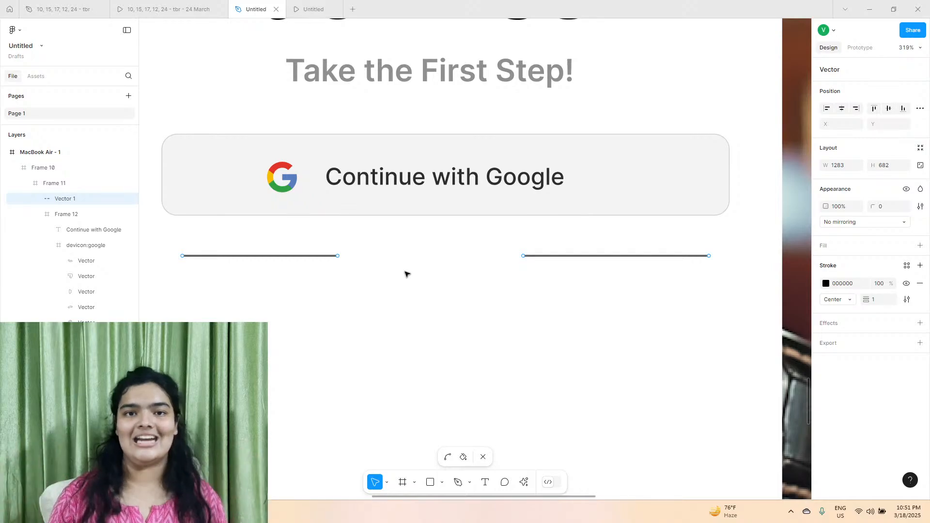
pyautogui.press('Escape')
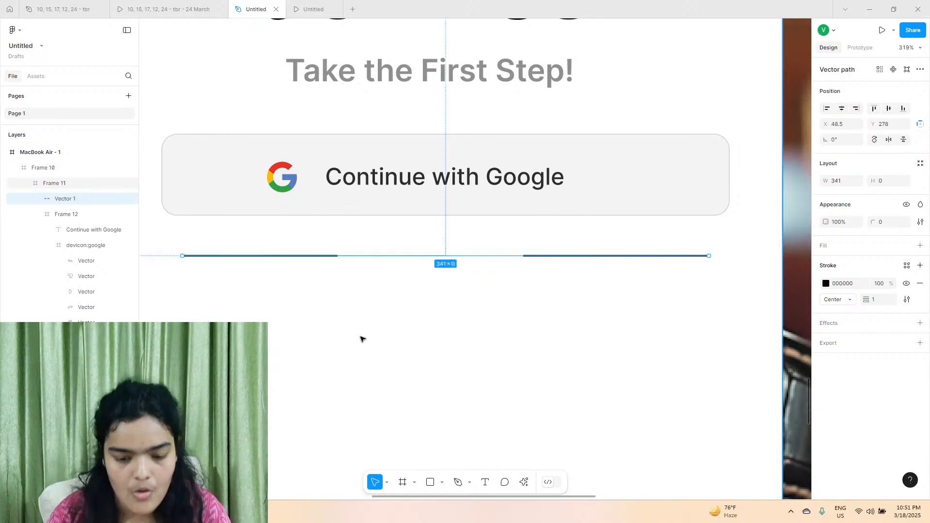
# Add the text "or" in the divider's gap at about X 201, Y 269.
pyautogui.click(484, 479)
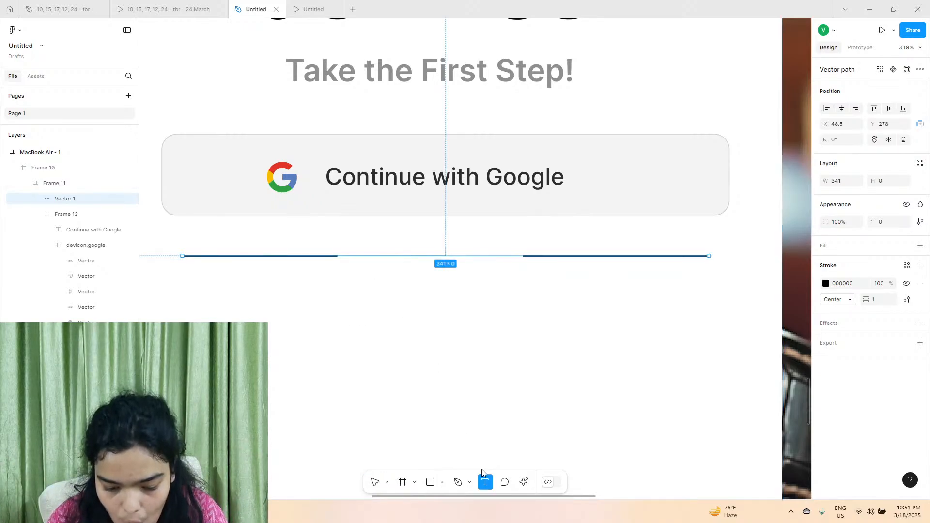
pyautogui.click(405, 256)
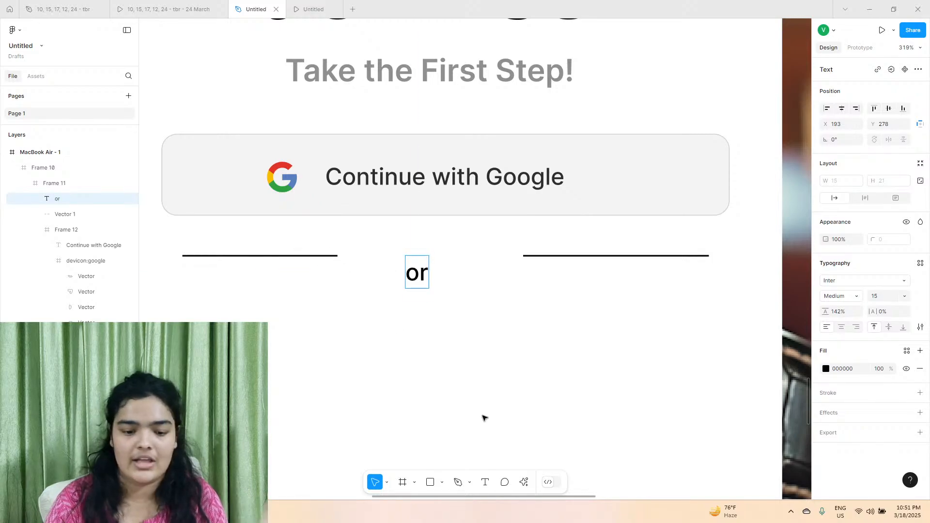
pyautogui.moveTo(417, 272); pyautogui.dragTo(429, 258)
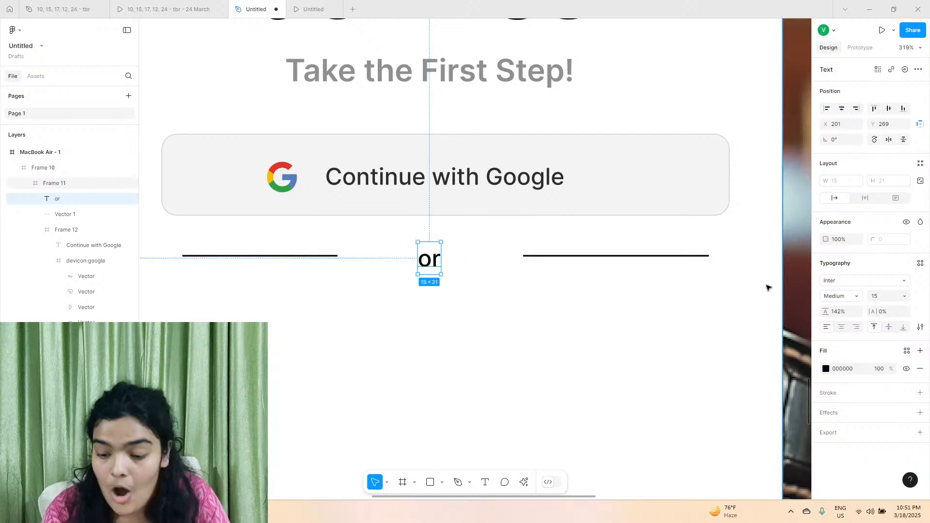
# Set the "or" text's font size to 9 and move it to about X 201, Y 270, level with the divider lines.
pyautogui.press('Return')
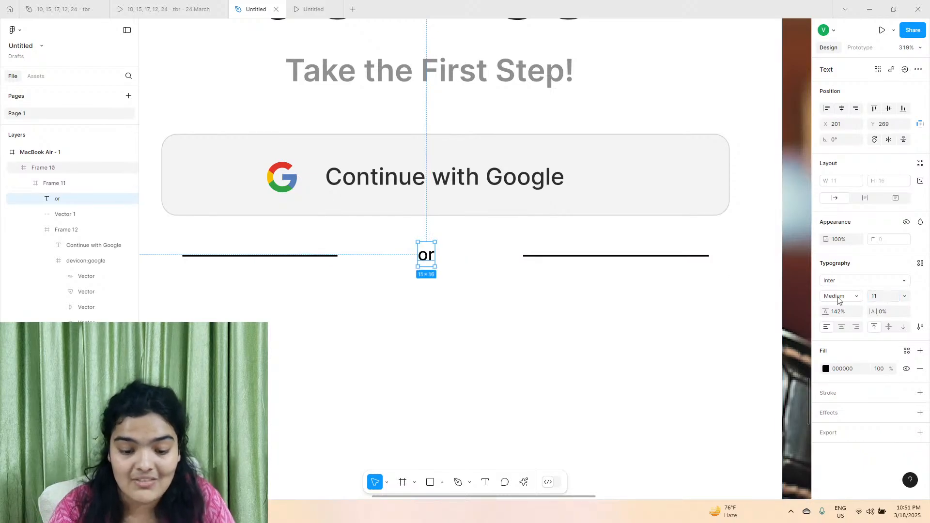
pyautogui.scroll(4, 426, 259)
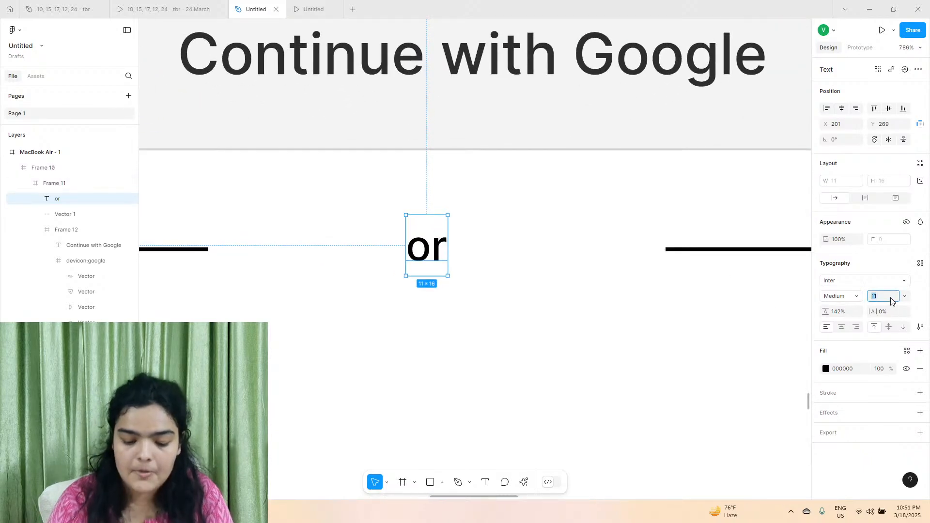
pyautogui.write('09')
pyautogui.press('Return')
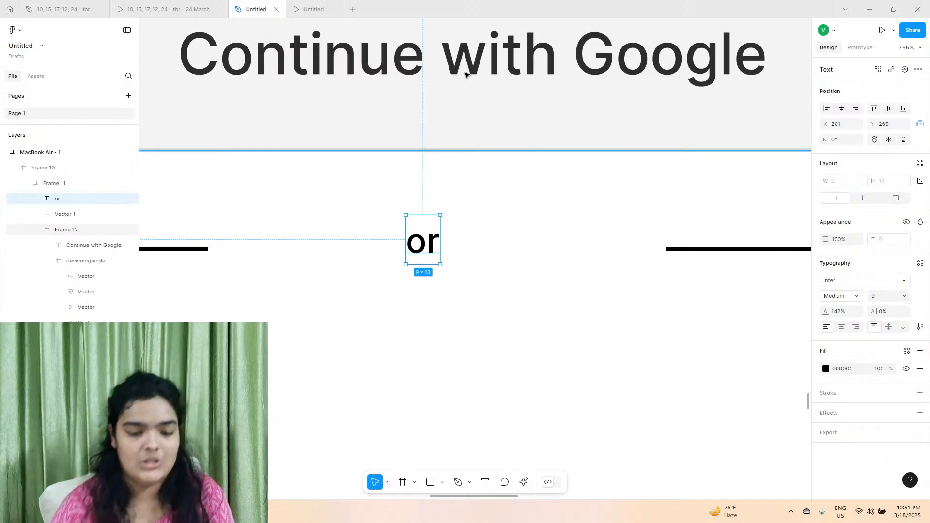
pyautogui.moveTo(434, 244); pyautogui.dragTo(428, 249)
pyautogui.press('Up')
# Select the "or" text and divider lines together, and set both their fill and stroke to grey 747474.
pyautogui.scroll(-5, 434, 248)
pyautogui.keyDown('shift'); pyautogui.click(546, 250); pyautogui.keyUp('shift')
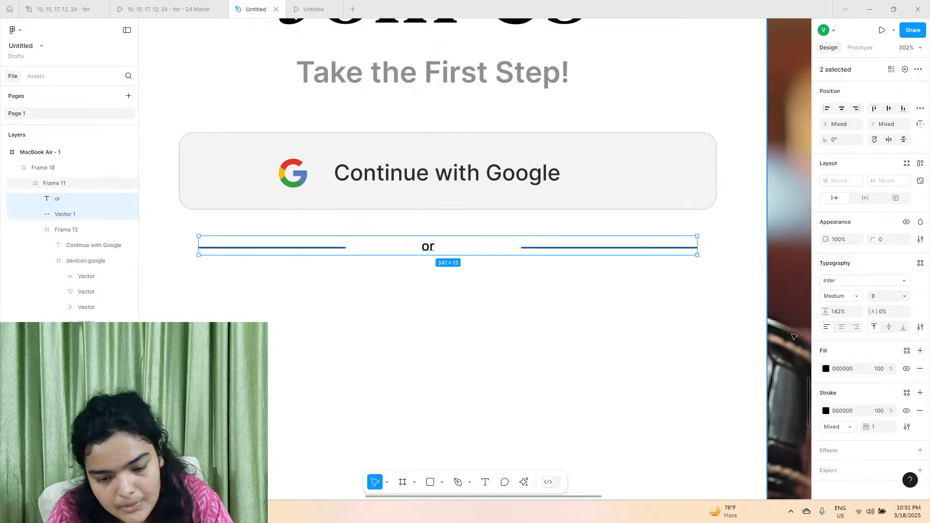
pyautogui.click(826, 368)
pyautogui.moveTo(702, 335); pyautogui.dragTo(615, 292)
pyautogui.moveTo(710, 328); pyautogui.dragTo(660, 324)
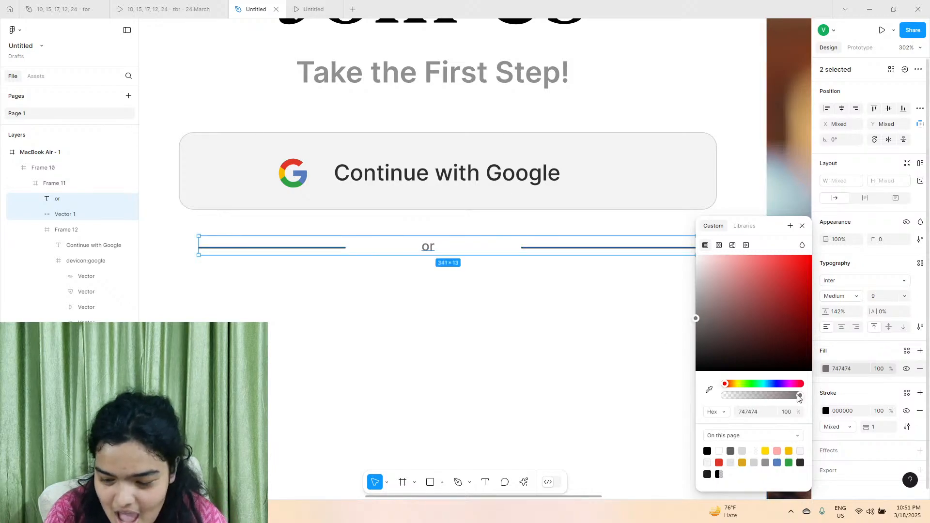
pyautogui.click(855, 373)
pyautogui.hotkey('ctrl', 'c')
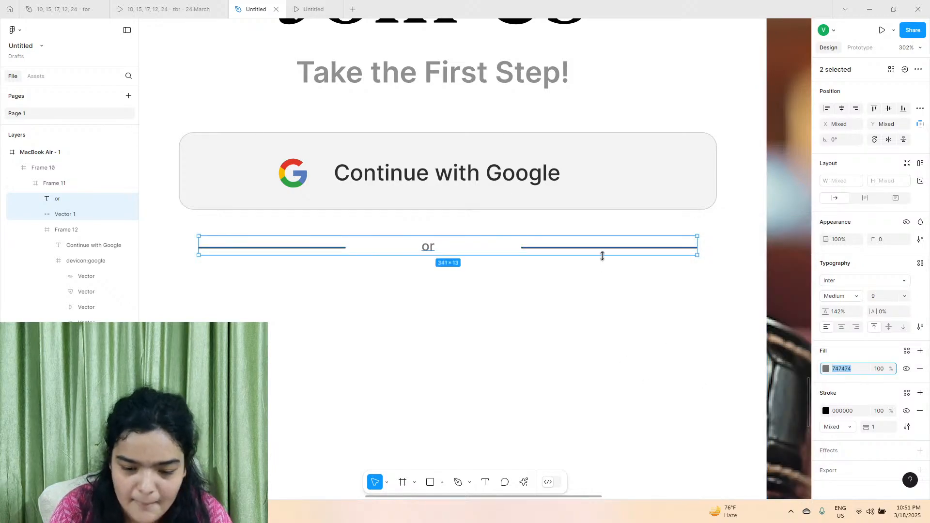
pyautogui.click(856, 411)
pyautogui.hotkey('ctrl', 'v')
pyautogui.press('Return')
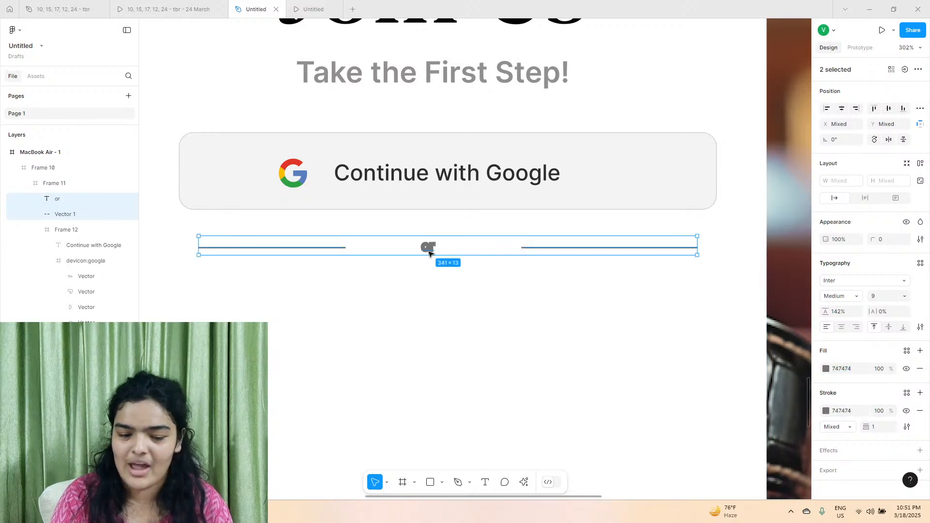
# Remove the stroke from the "or" text, keeping only its fill.
pyautogui.doubleClick(429, 249)
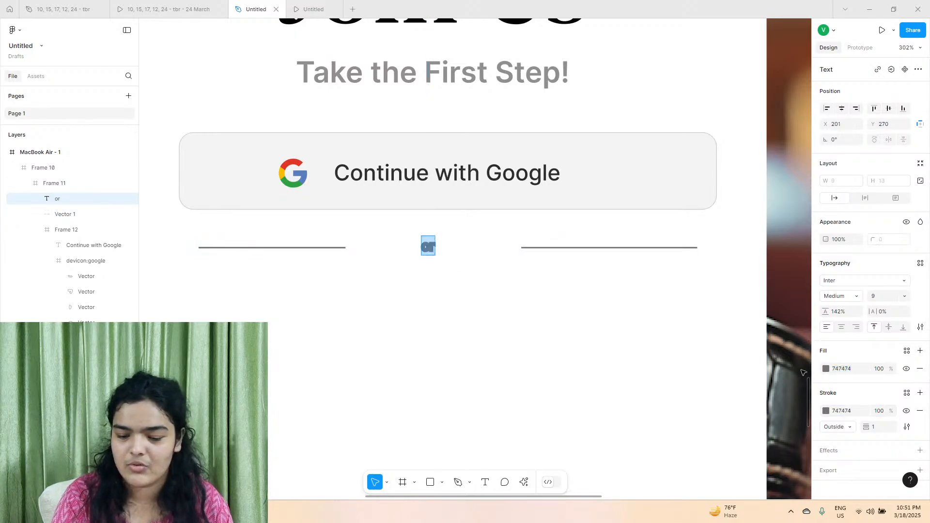
pyautogui.click(917, 415)
pyautogui.click(493, 289)
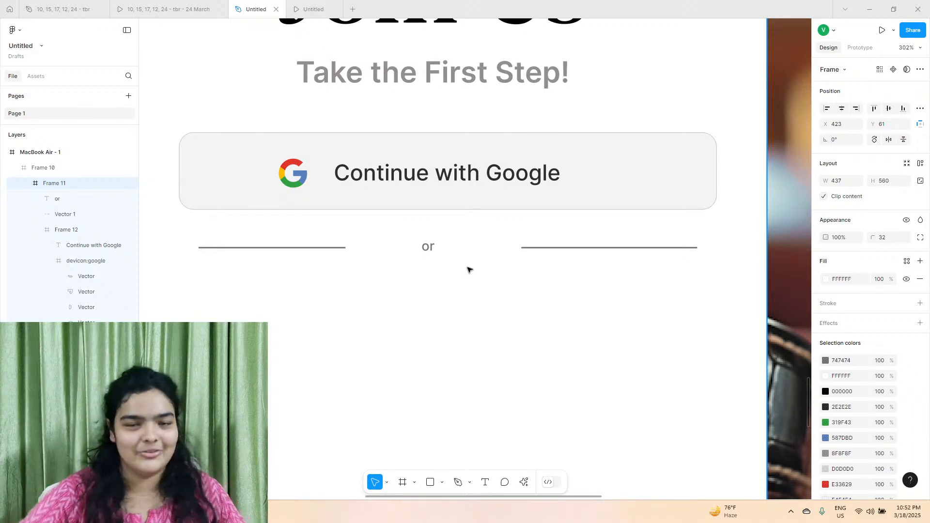
# Check the reference card's email section and duplicate the Google button label below the divider at about X 41, Y 308.
pyautogui.click(208, 7)
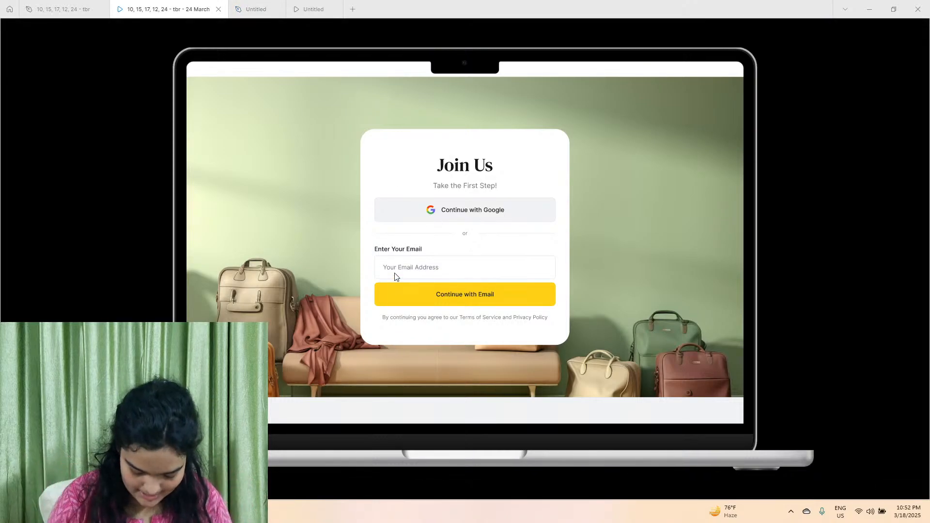
pyautogui.click(251, 5)
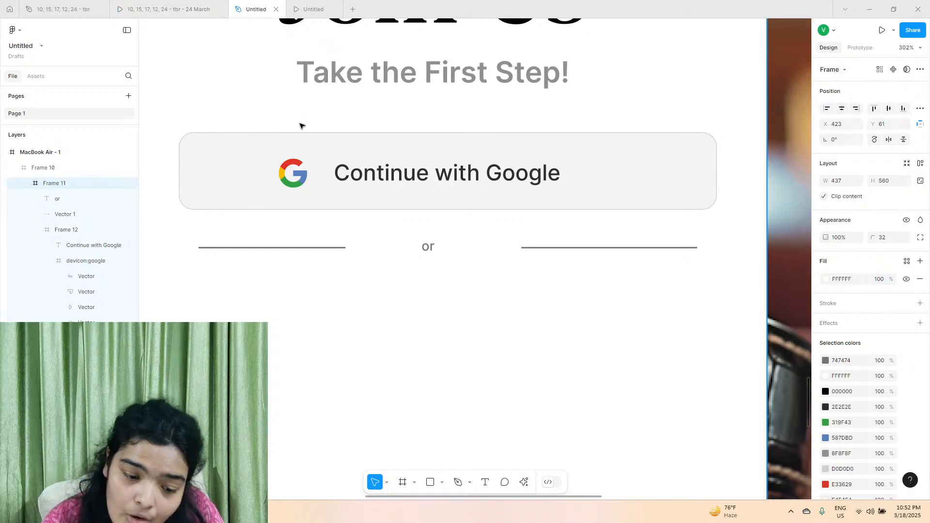
pyautogui.doubleClick(360, 175)
pyautogui.doubleClick(360, 175)
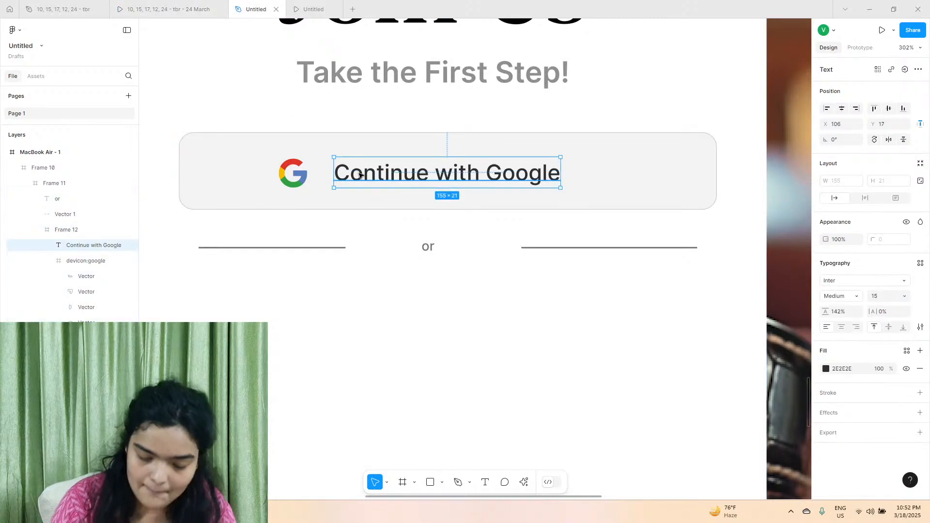
pyautogui.moveTo(360, 175); pyautogui.dragTo(222, 312)
# Check the reference card's email label wording and change the duplicated label below the divider to "Enter Your Email".
pyautogui.doubleClick(222, 311)
pyautogui.write('Em')
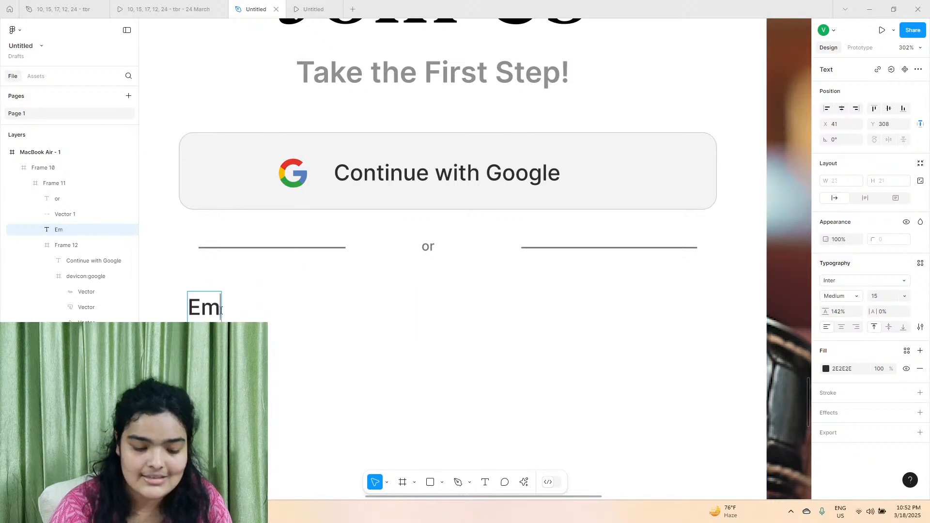
pyautogui.write('ail')
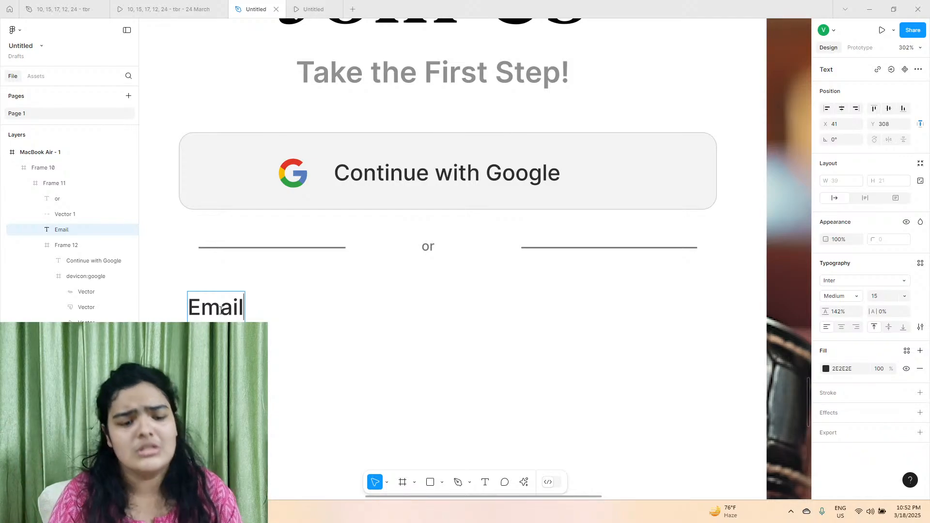
pyautogui.click(165, 9)
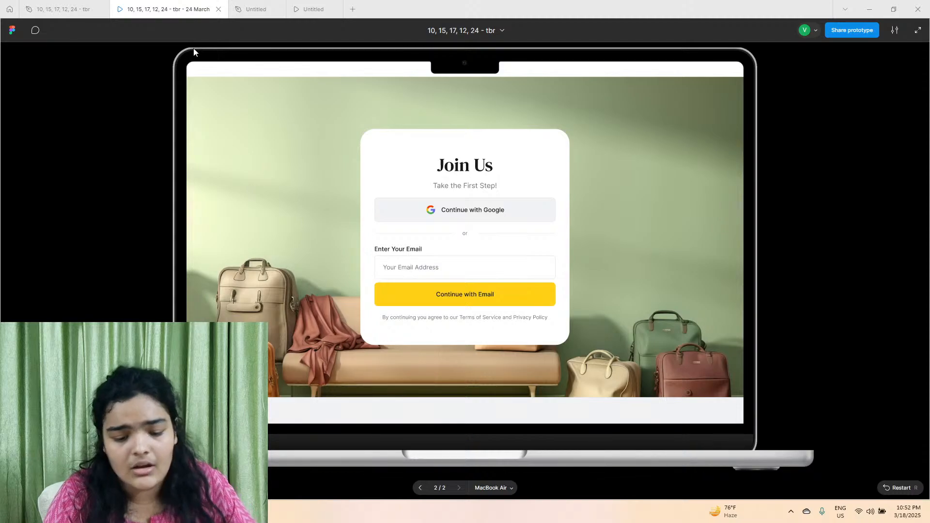
pyautogui.click(244, 6)
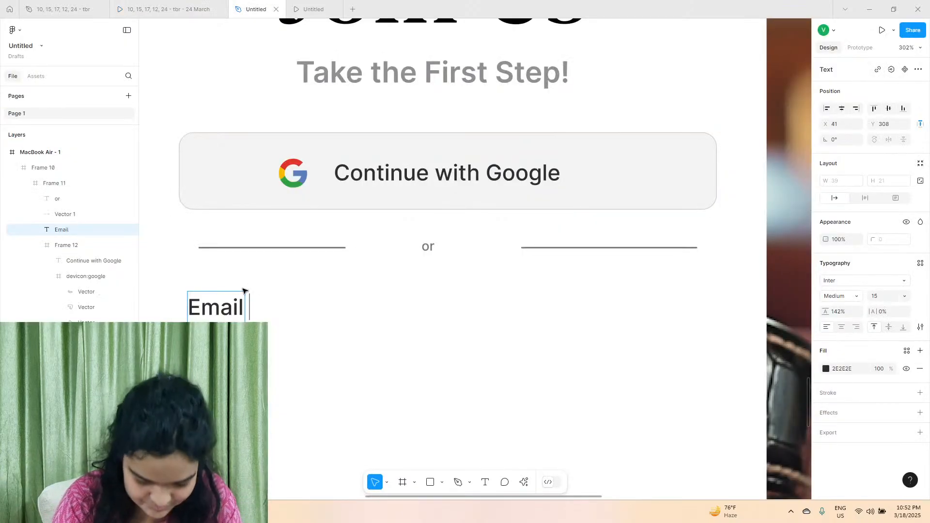
pyautogui.write('Your')
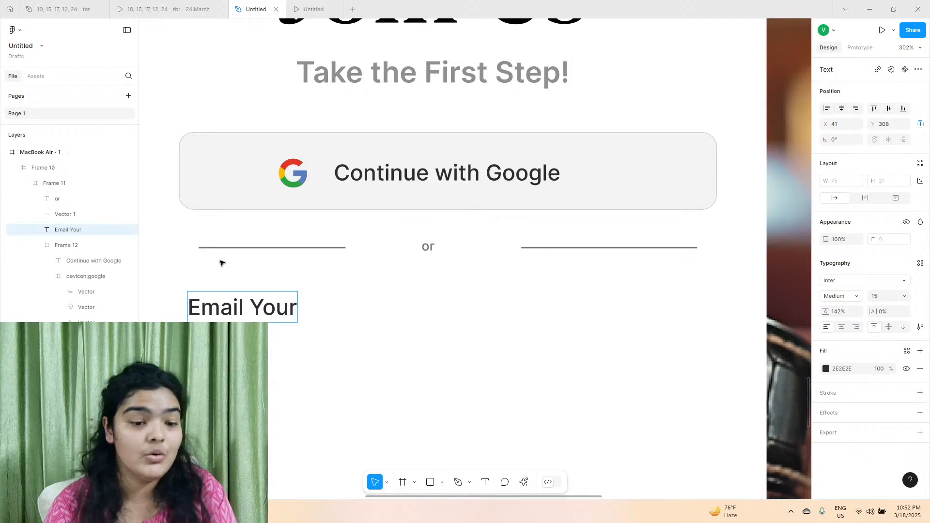
pyautogui.click(180, 5)
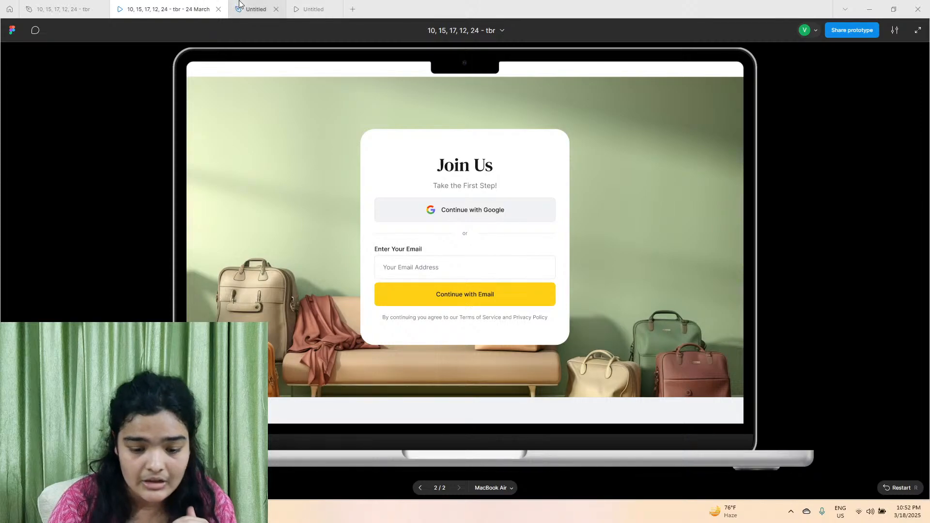
pyautogui.click(256, 9)
pyautogui.doubleClick(228, 314)
pyautogui.write('Enter Your')
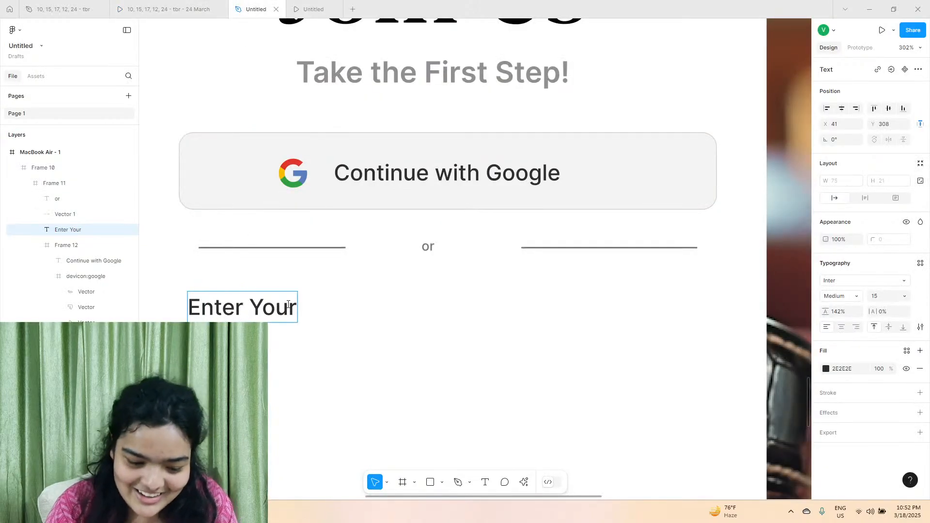
pyautogui.write(' Email')
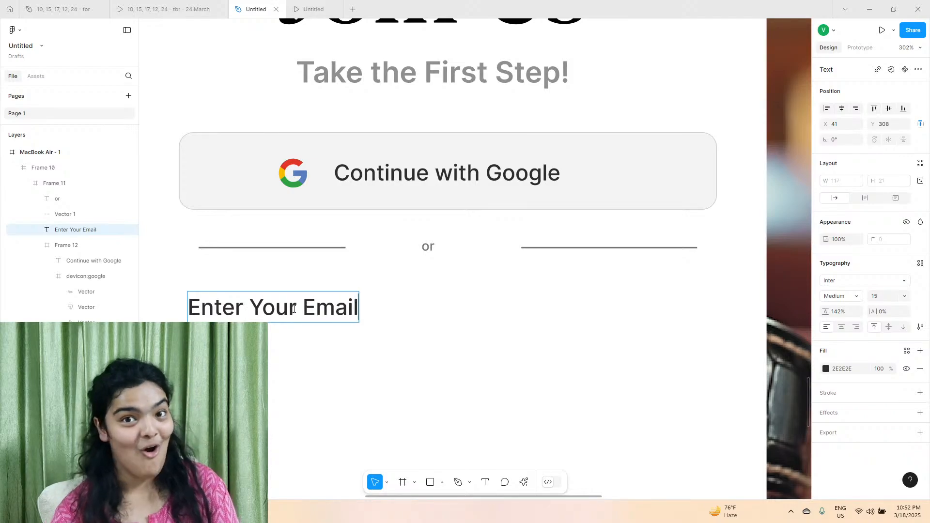
pyautogui.press('Escape')
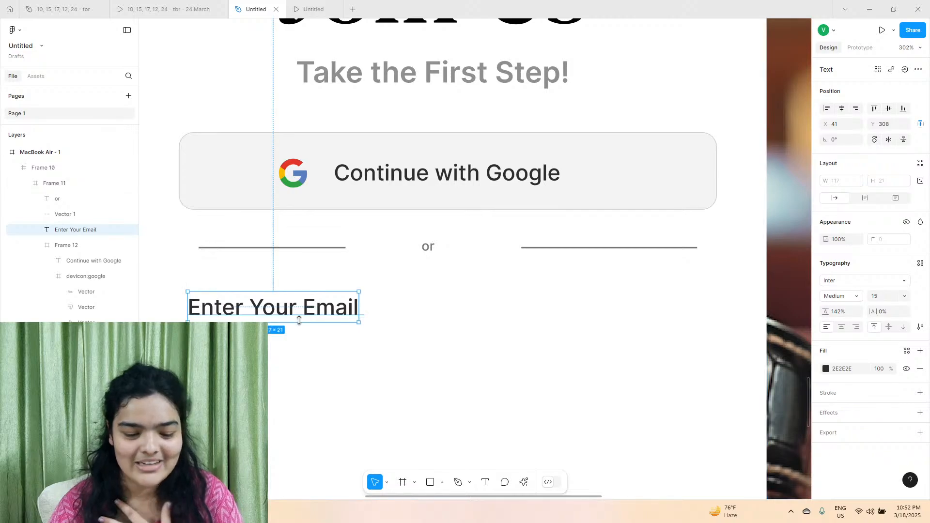
# Duplicate the Google button frame below the "Enter Your Email" label at X 35, Y 338, and delete the copy's Google icon.
pyautogui.hscroll(-3, 298, 318)
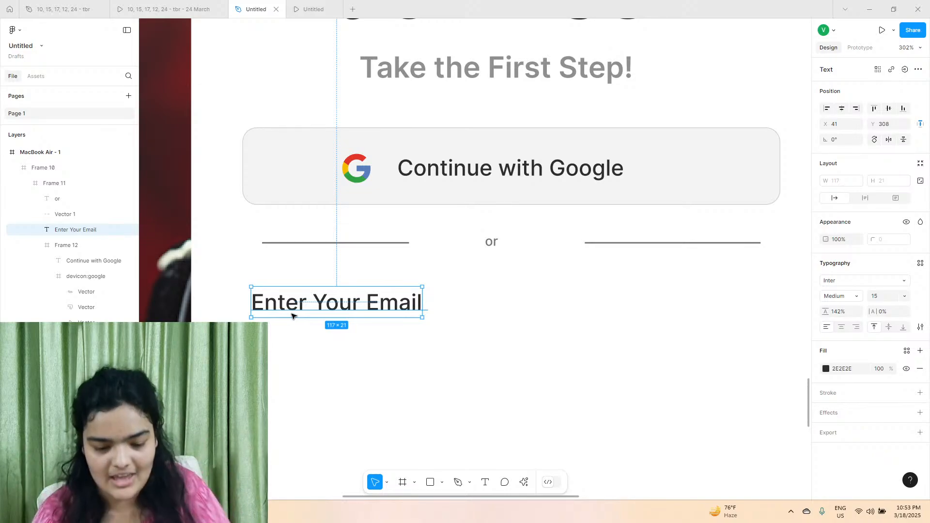
pyautogui.click(359, 170)
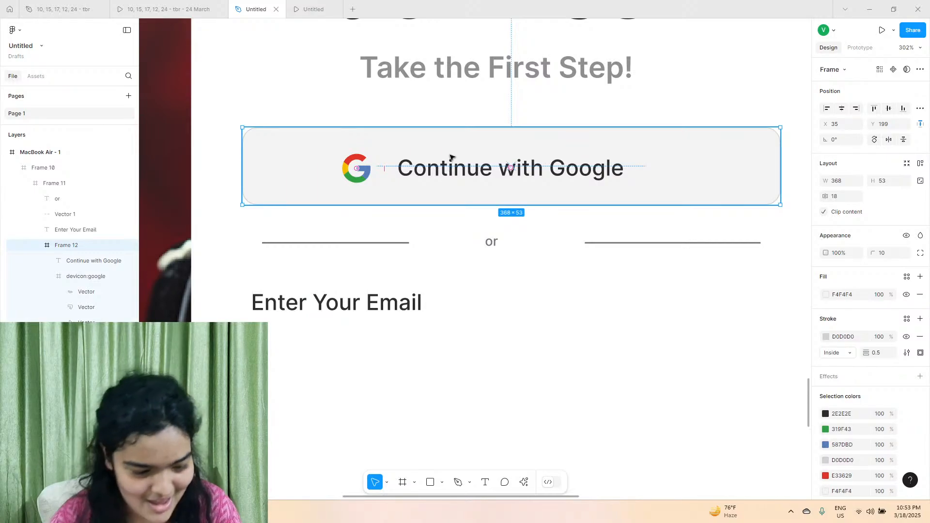
pyautogui.moveTo(446, 145); pyautogui.dragTo(446, 348)
pyautogui.doubleClick(483, 373)
pyautogui.click(353, 371)
pyautogui.press('Delete')
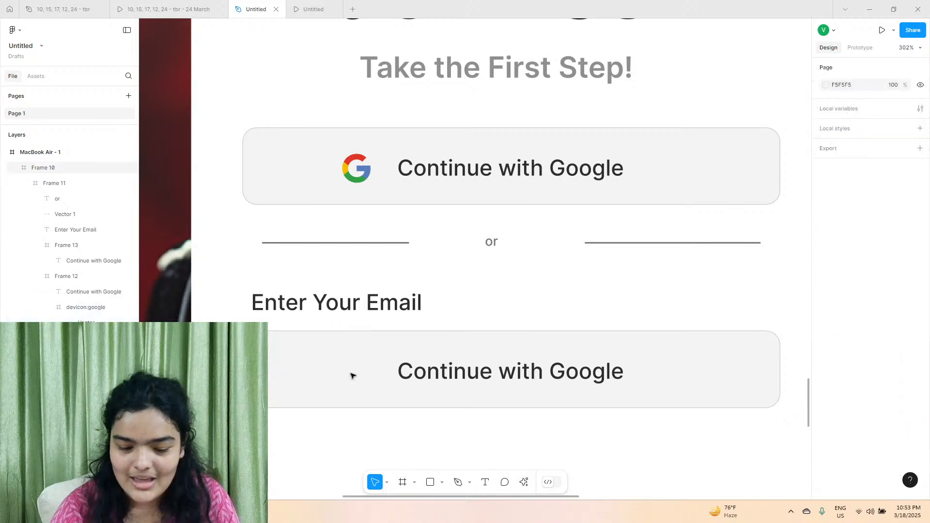
# Move the copied button's text to about X 19, Y 16 and change it to "Your Email Address", checking the reference card's wording.
pyautogui.doubleClick(415, 376)
pyautogui.doubleClick(446, 378)
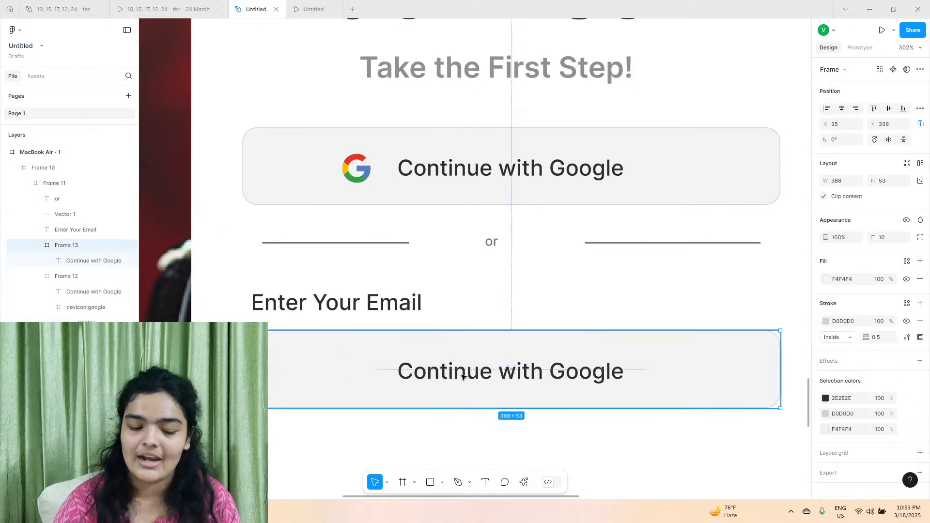
pyautogui.doubleClick(464, 377)
pyautogui.moveTo(402, 372); pyautogui.dragTo(273, 371)
pyautogui.click(212, 4)
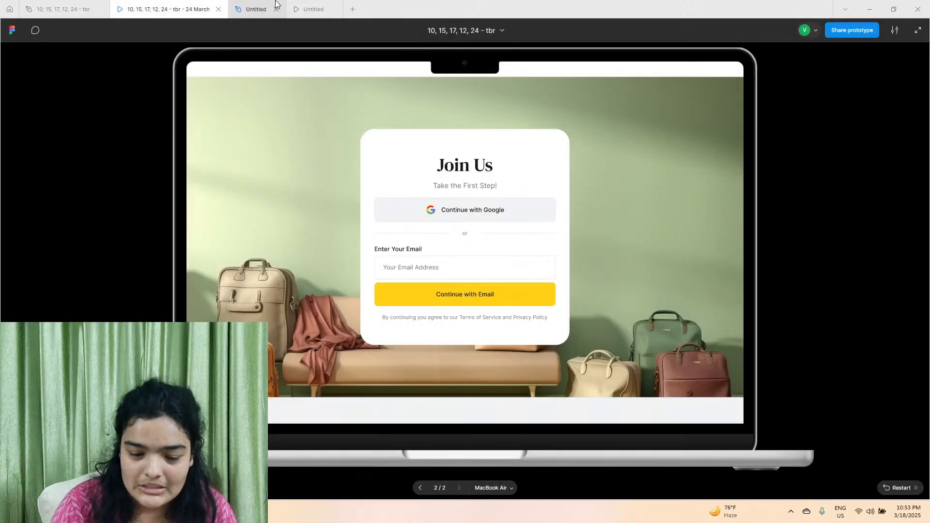
pyautogui.click(244, 9)
pyautogui.doubleClick(337, 374)
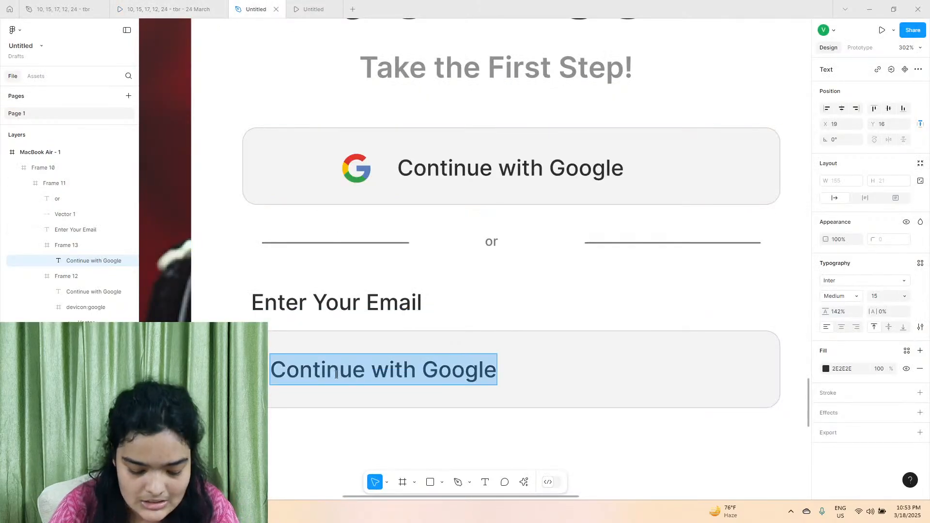
pyautogui.write('Your Email')
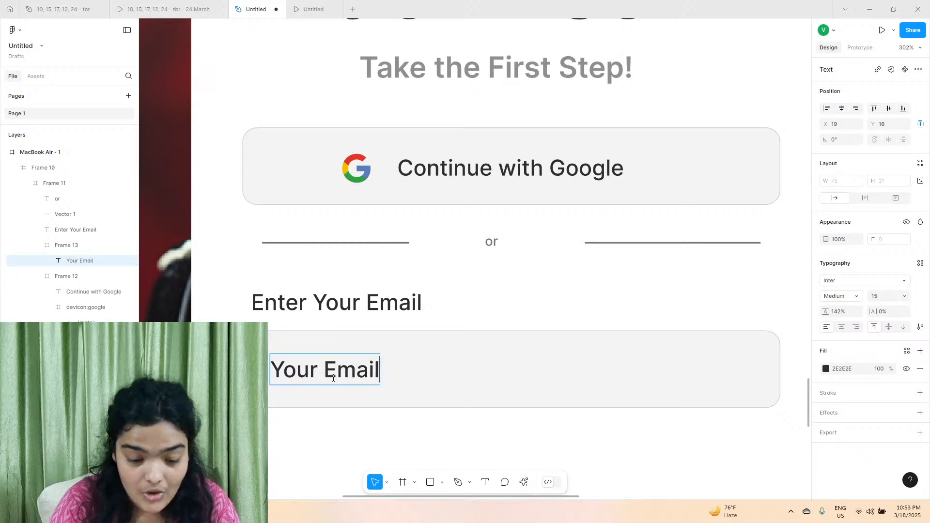
pyautogui.write(' Address')
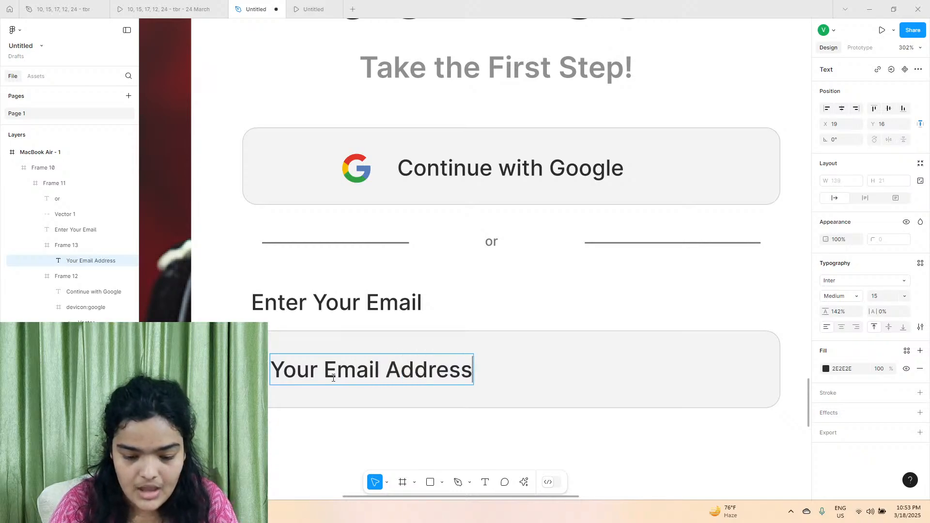
pyautogui.press('Escape')
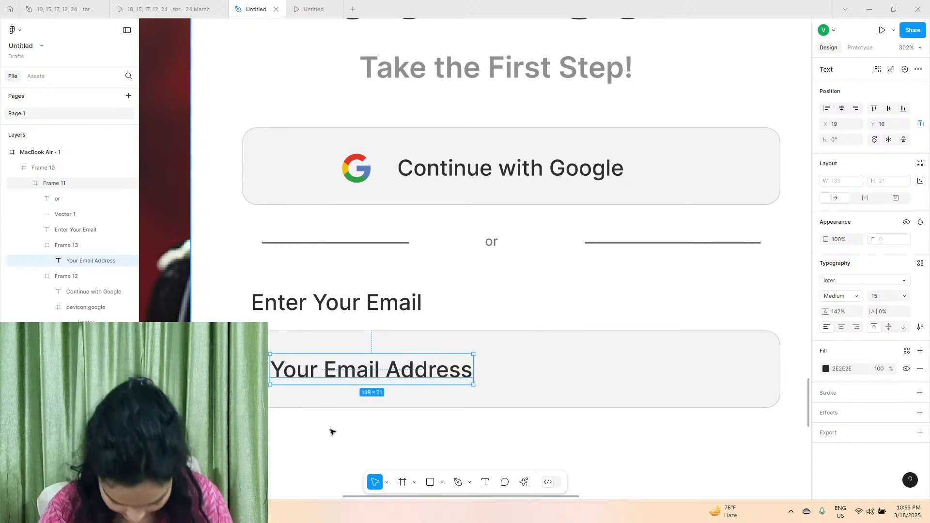
# Set the "Your Email Address" text's font size to 13 and move it to about X 29, Y 20 within its field.
pyautogui.click(336, 415)
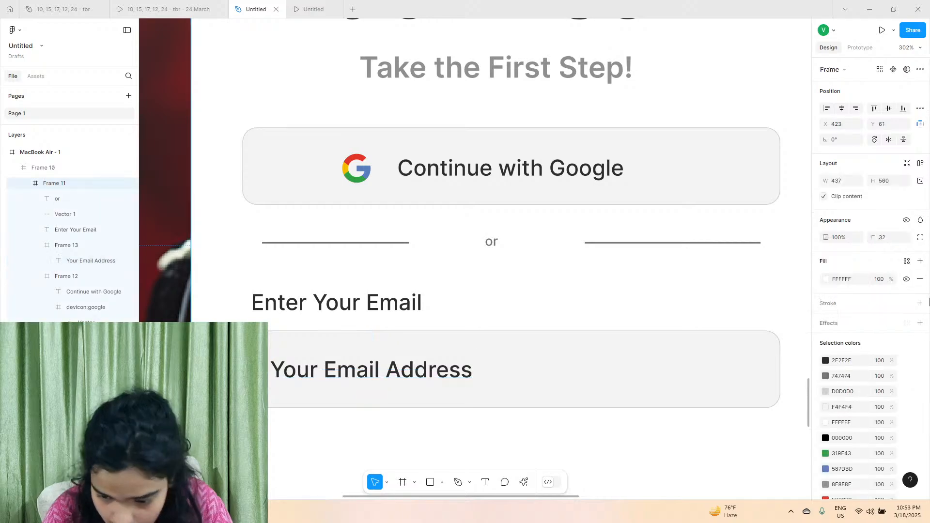
pyautogui.click(423, 371)
pyautogui.click(423, 371)
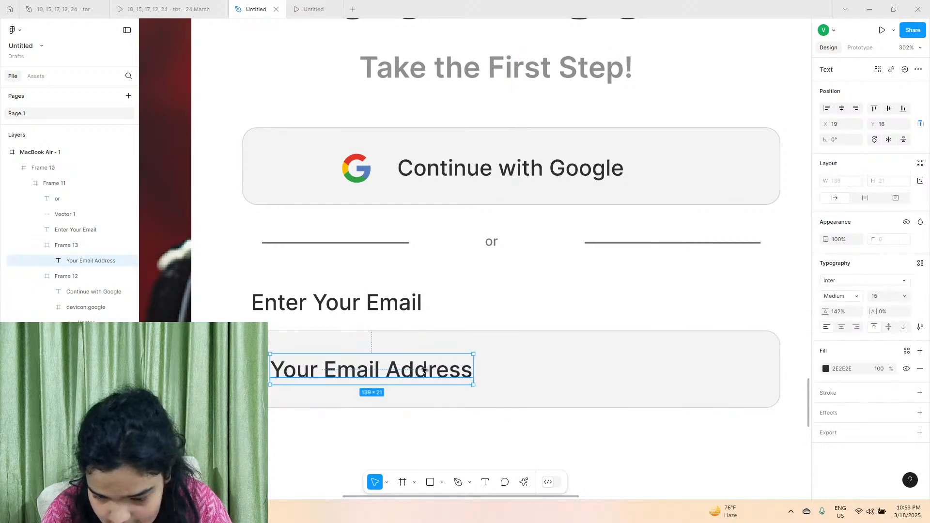
pyautogui.click(896, 300)
pyautogui.write('13')
pyautogui.press('Return')
pyautogui.scroll(10, 363, 388)
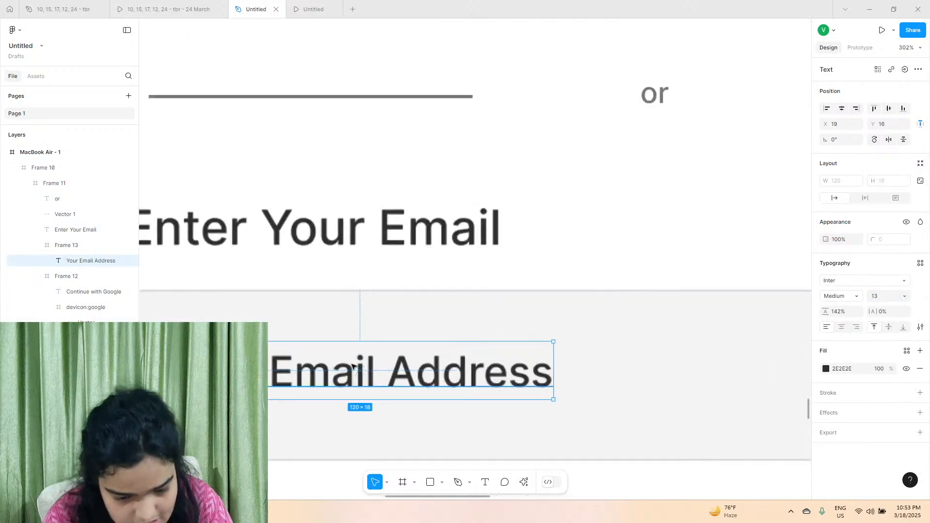
pyautogui.scroll(-5, 371, 428)
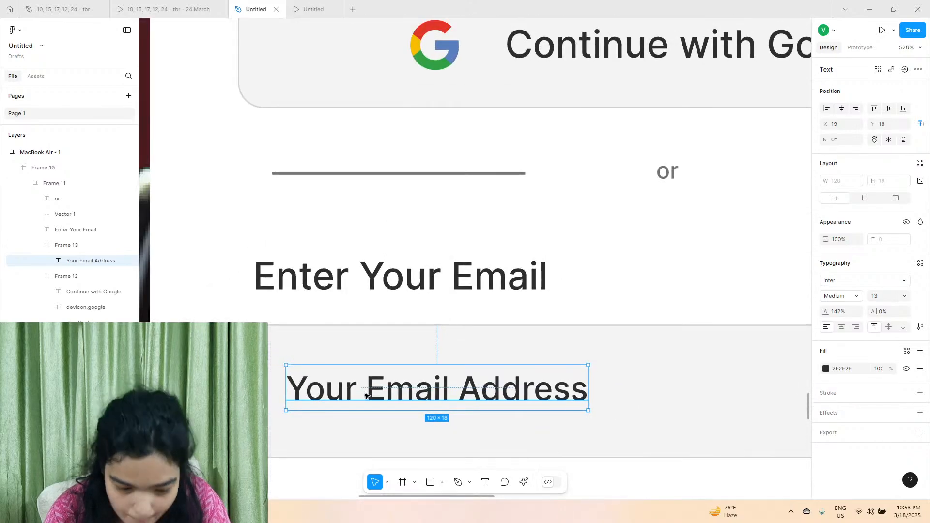
pyautogui.moveTo(366, 391); pyautogui.dragTo(390, 401)
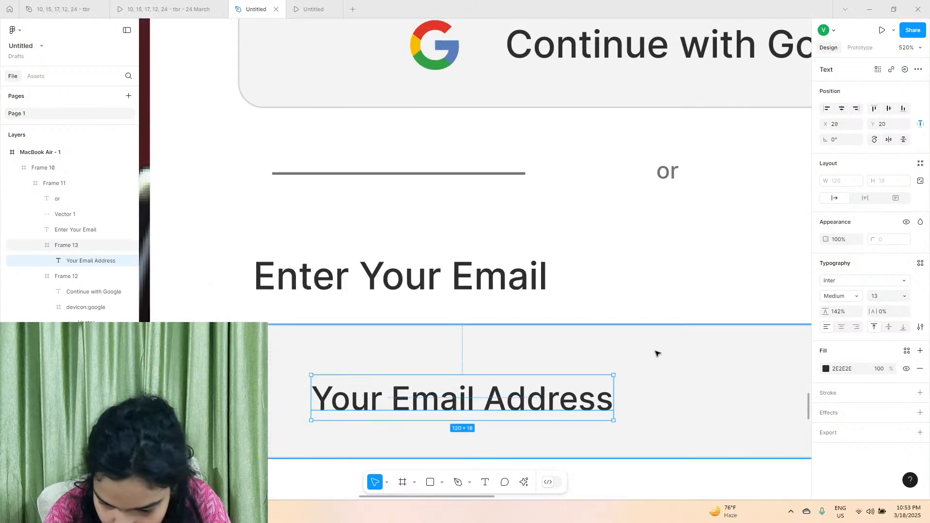
# Set the "Your Email Address" text's fill to light grey B3B3B3 and nudge it to about X 31, Y 19.
pyautogui.click(825, 369)
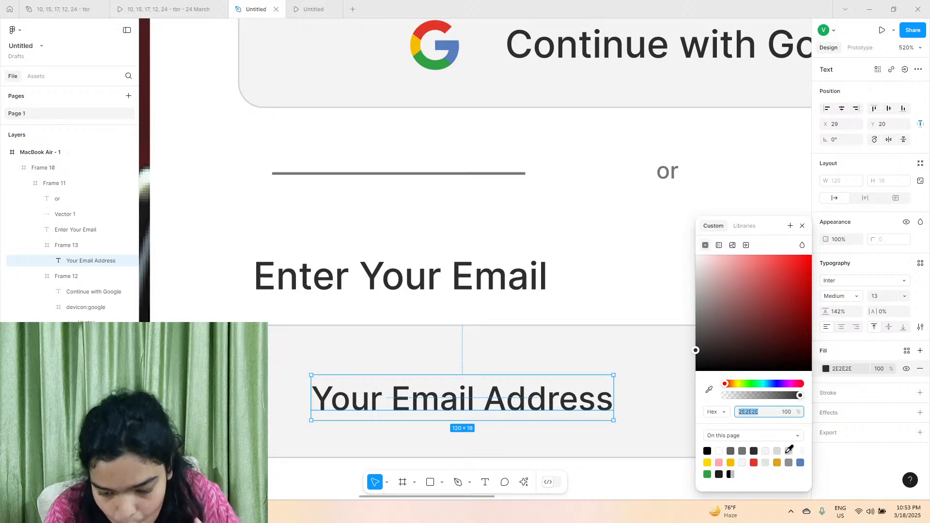
pyautogui.click(779, 450)
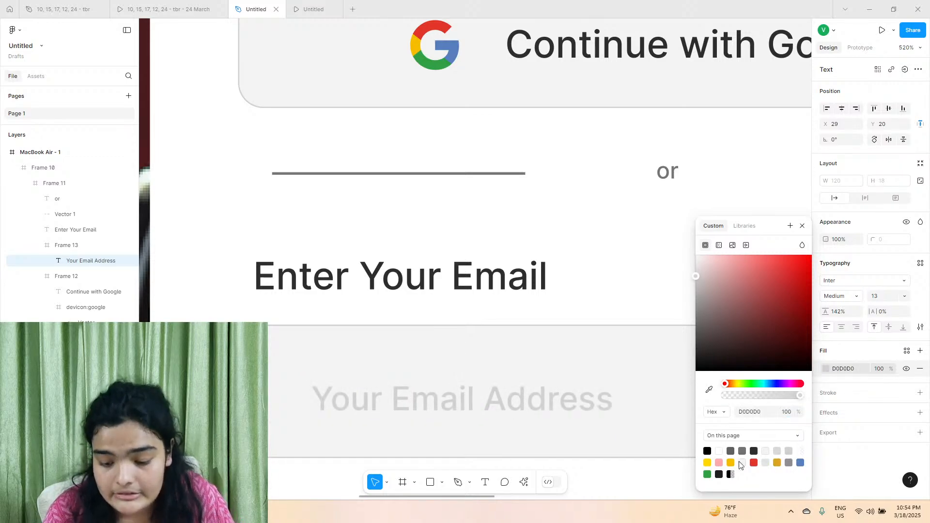
pyautogui.click(767, 460)
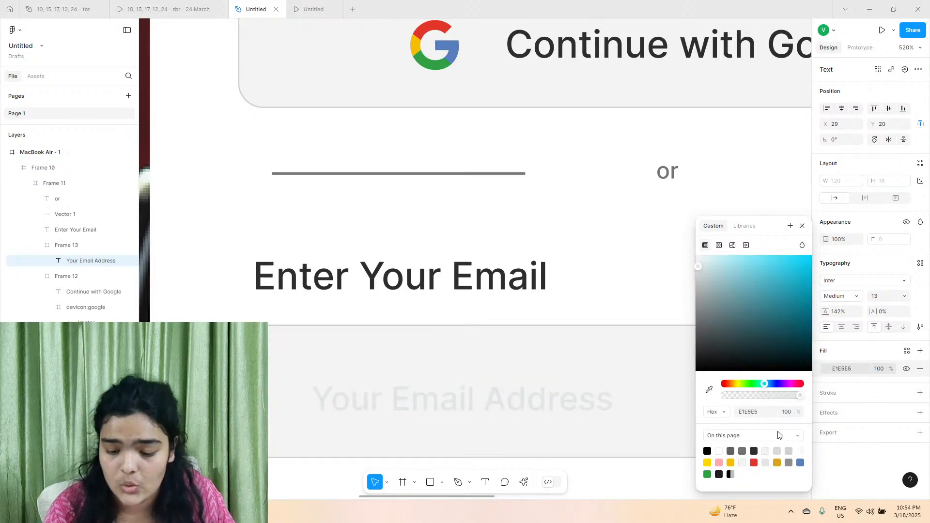
pyautogui.moveTo(717, 334); pyautogui.dragTo(652, 305)
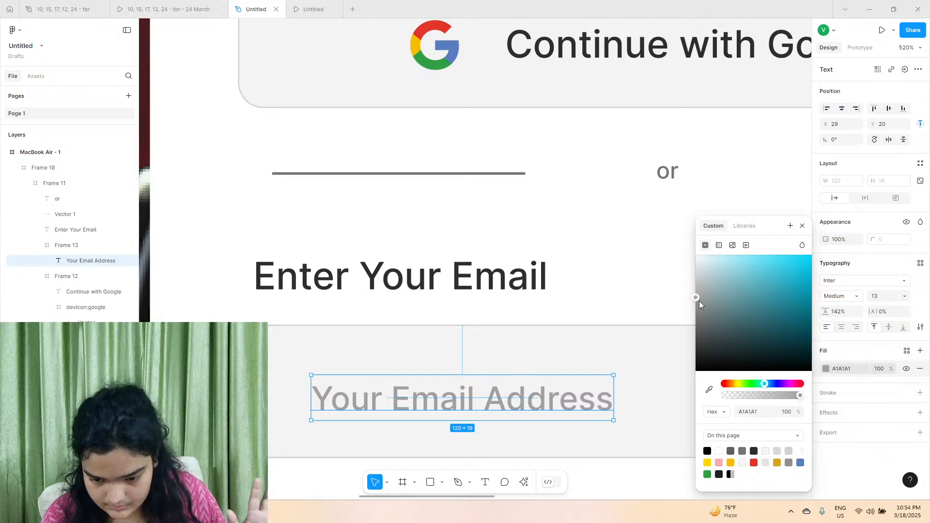
pyautogui.moveTo(699, 301); pyautogui.dragTo(686, 289)
pyautogui.moveTo(488, 403); pyautogui.dragTo(494, 401)
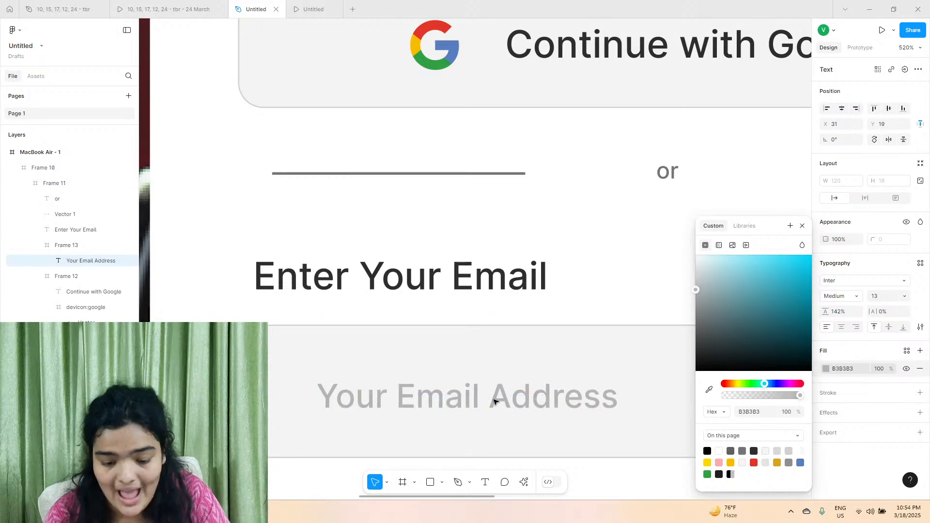
# With the Pen tool, draw a vertical cursor line about 32.5 long before the placeholder text, at about X 18, Y 12.5.
pyautogui.click(457, 482)
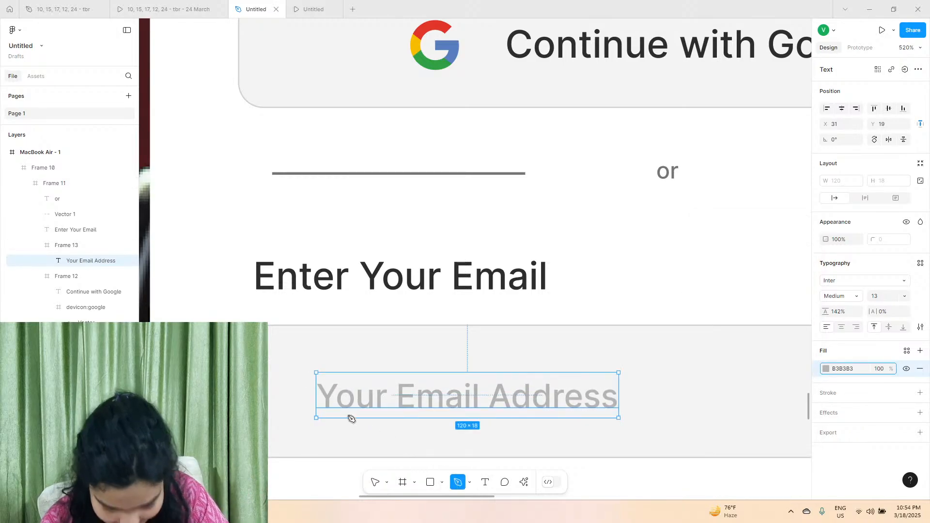
pyautogui.scroll(5, 352, 418)
pyautogui.hscroll(-3, 288, 305)
pyautogui.click(342, 295)
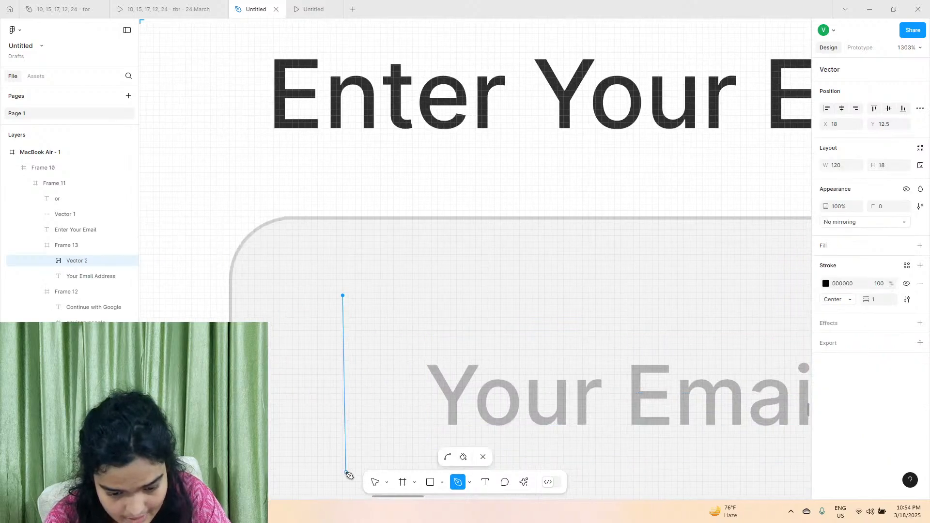
pyautogui.scroll(-3, 345, 431)
pyautogui.click(343, 386)
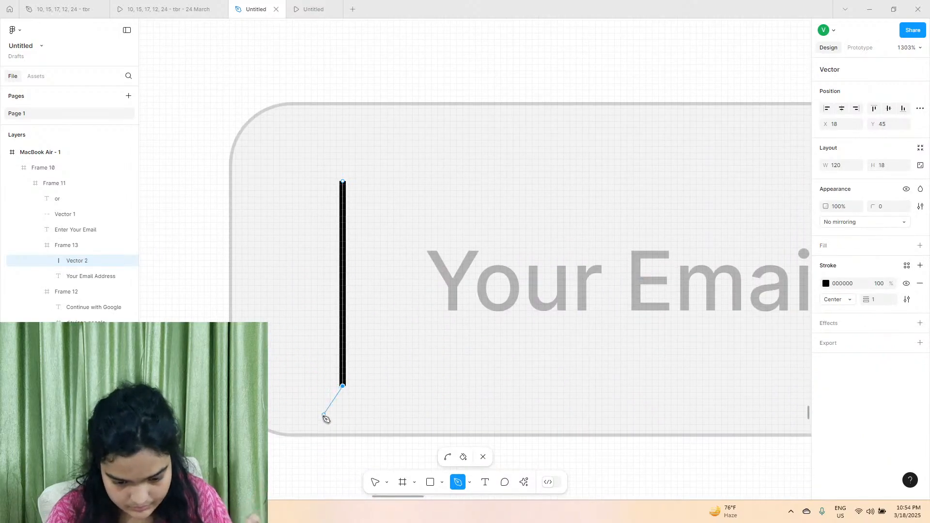
pyautogui.click(376, 482)
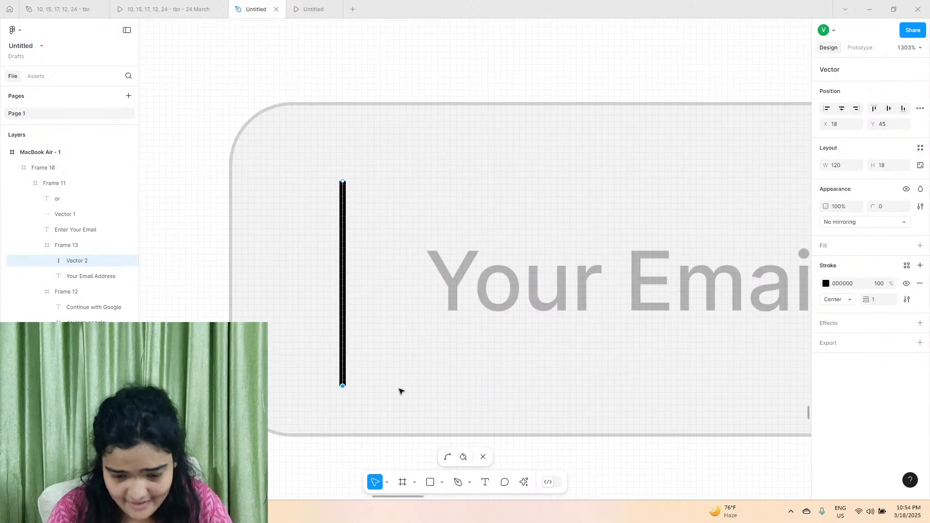
# Set the vertical line's stroke to grey 939393 and shift the "Your Email Address" text to about X 29, Y 19.
pyautogui.click(826, 284)
pyautogui.moveTo(764, 294)
pyautogui.mouseDown()
pyautogui.moveTo(560, 318)
pyautogui.moveTo(560, 308)
pyautogui.mouseUp()
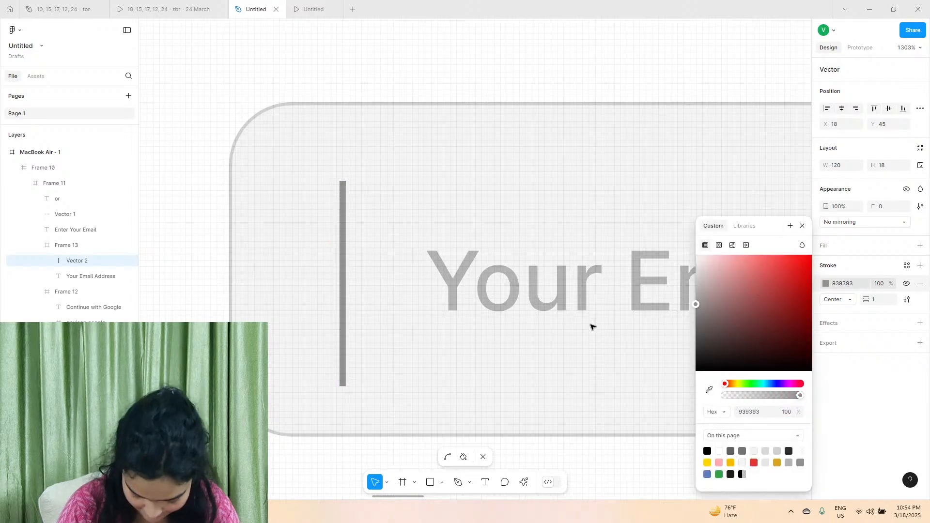
pyautogui.scroll(-3, 421, 312)
pyautogui.click(388, 311)
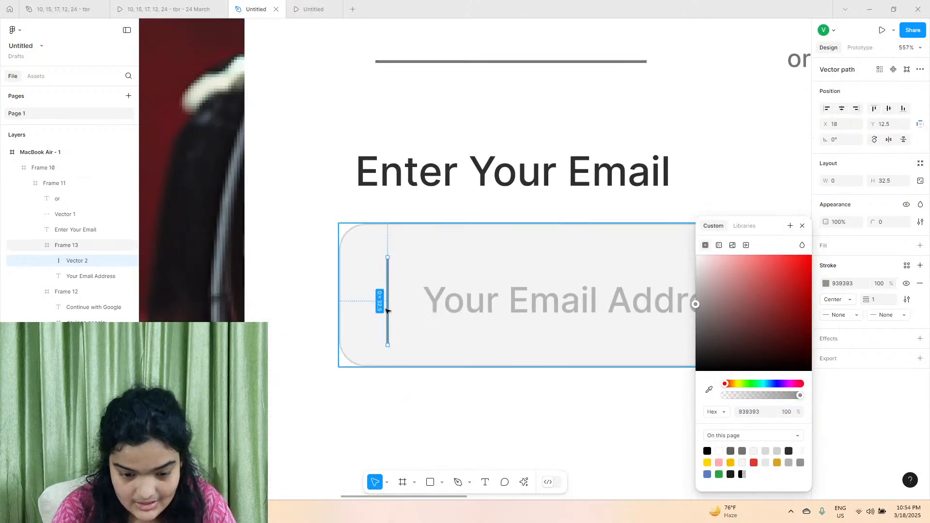
pyautogui.click(473, 304)
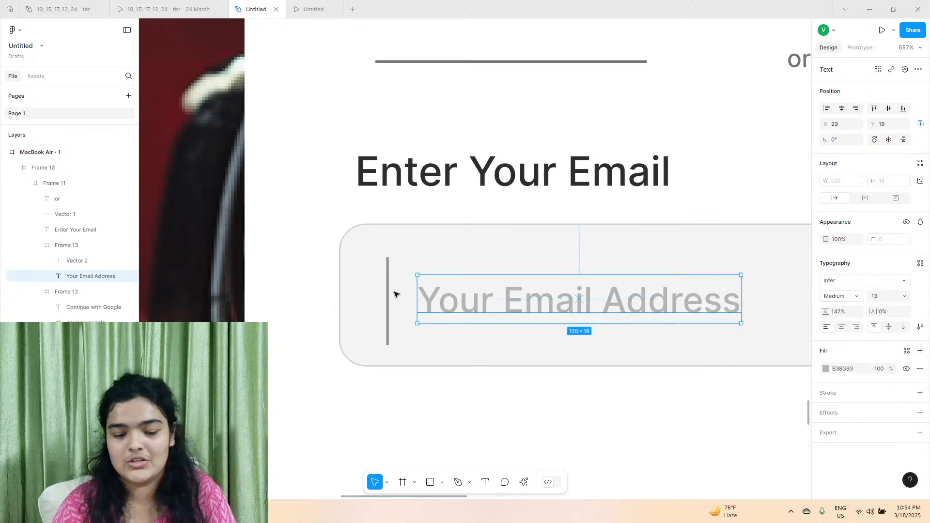
# Shorten the vertical cursor line in the email field to 24 long and position it at X 18, Y 16.
pyautogui.click(389, 336)
pyautogui.moveTo(386, 347); pyautogui.dragTo(387, 298)
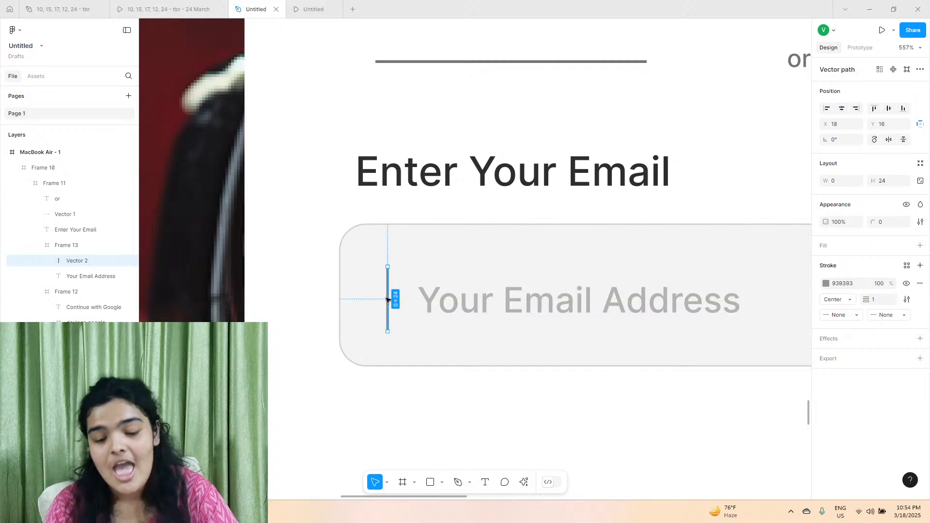
pyautogui.scroll(-5, 388, 301)
pyautogui.hscroll(1, 479, 319)
# Set the vertical cursor line's stroke to B3B3B3 by sampling the colour of the "Your Email Address" text.
pyautogui.click(826, 284)
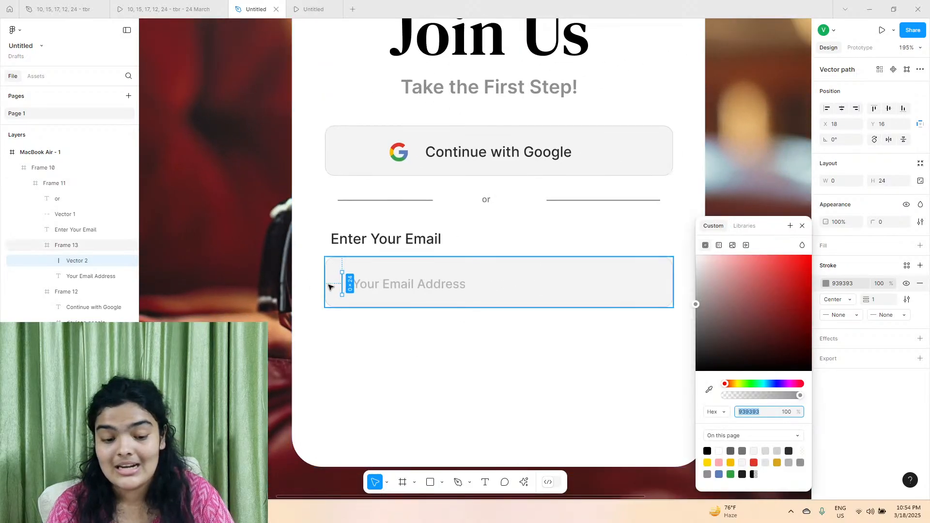
pyautogui.scroll(5, 353, 297)
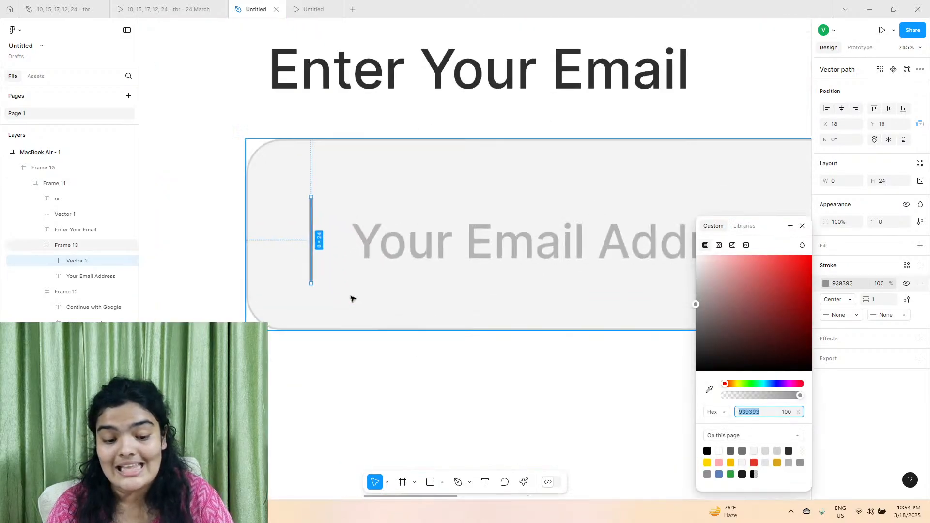
pyautogui.click(707, 390)
pyautogui.scroll(5, 620, 242)
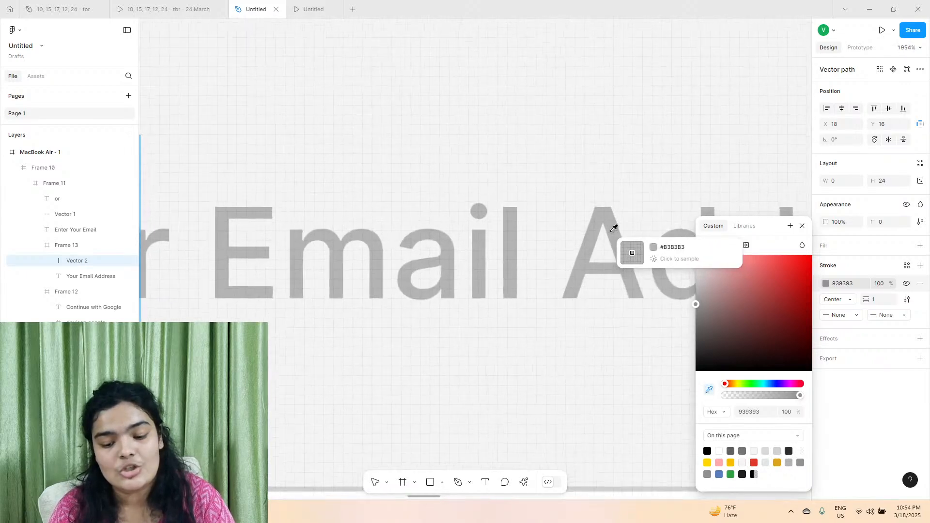
pyautogui.click(612, 234)
# Set the vertical cursor line's stroke weight to 0.5.
pyautogui.scroll(-8, 611, 234)
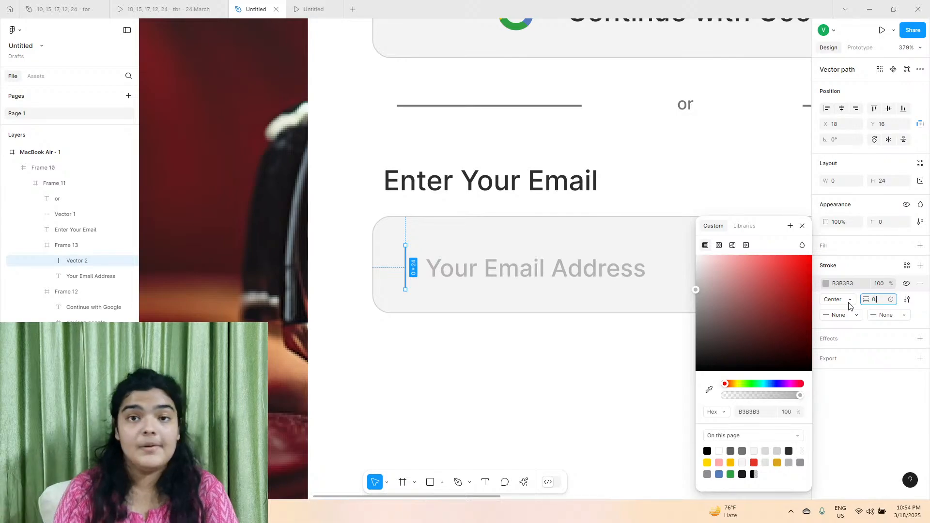
pyautogui.write('5')
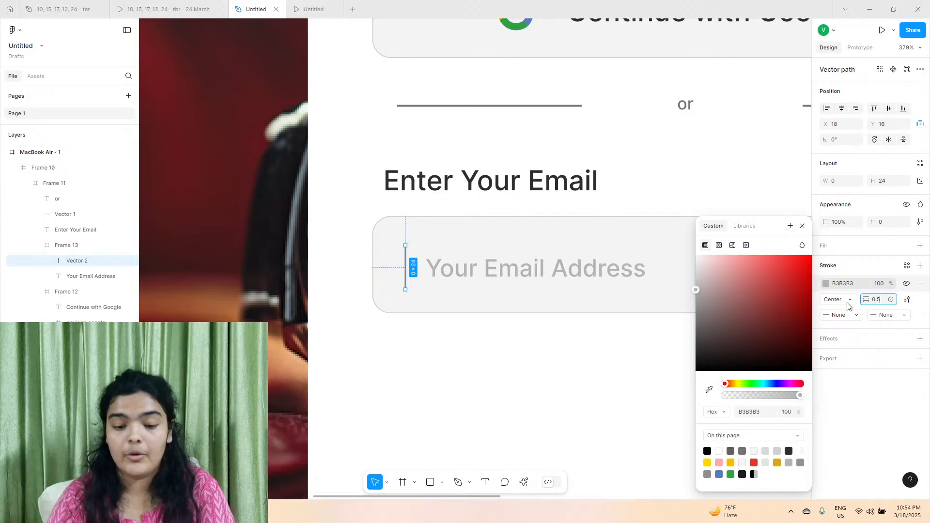
pyautogui.press('Return')
pyautogui.click(619, 421)
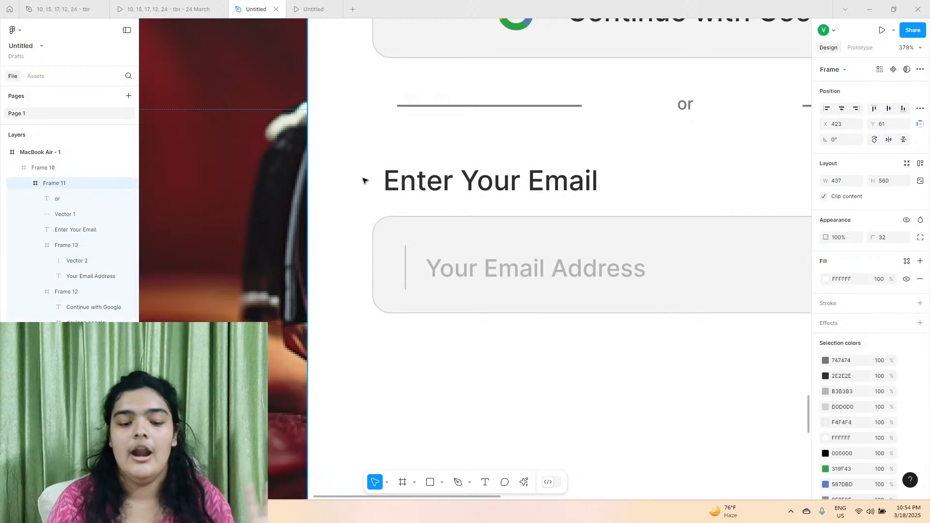
# Following the reference prototype, duplicate the Continue with Google button below the email field at X 35, Y 402.
pyautogui.click(211, 5)
pyautogui.click(256, 9)
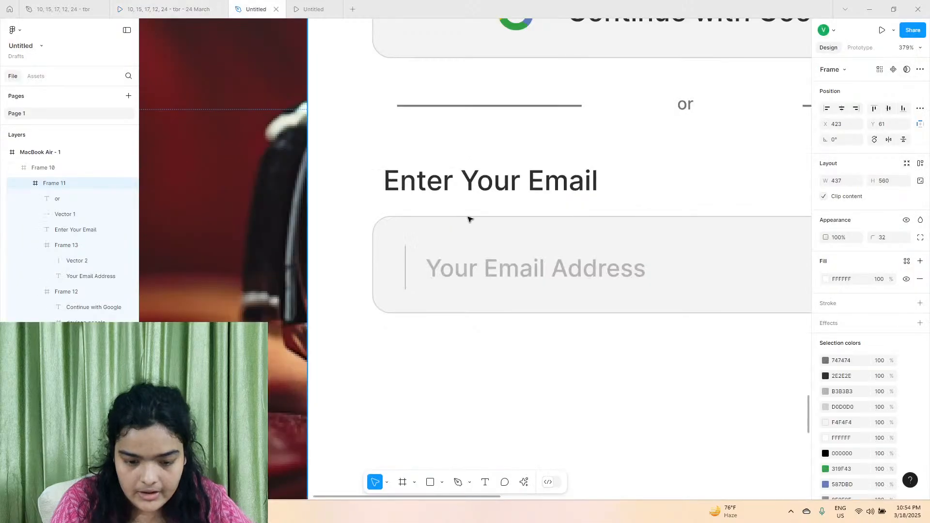
pyautogui.click(436, 222)
pyautogui.click(437, 34)
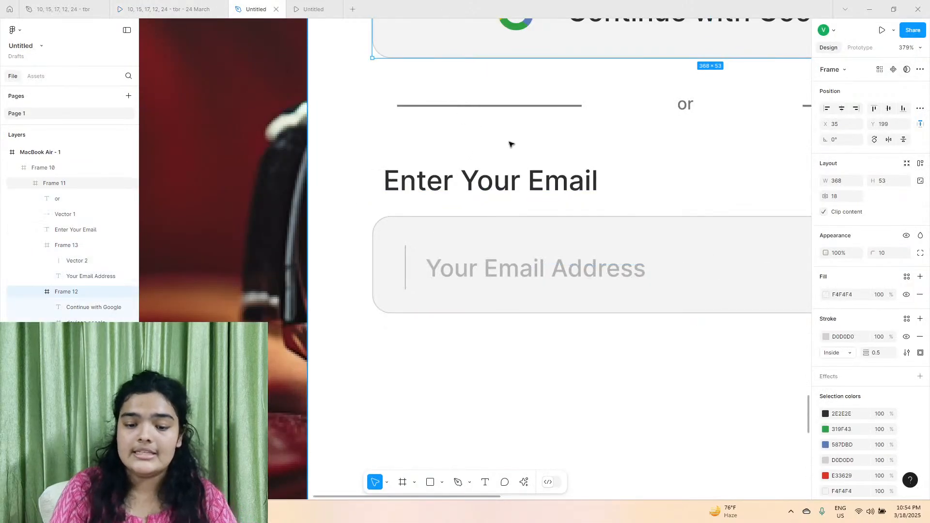
pyautogui.scroll(-5, 508, 143)
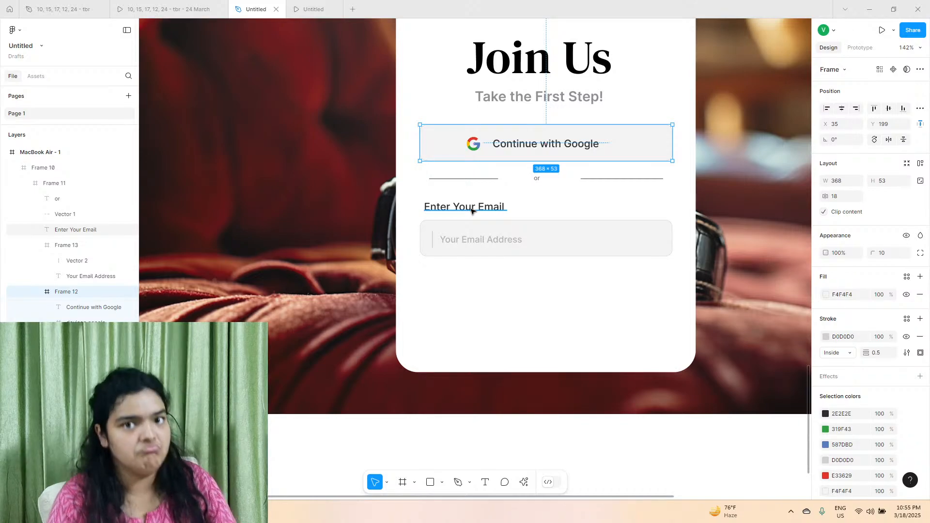
pyautogui.click(165, 9)
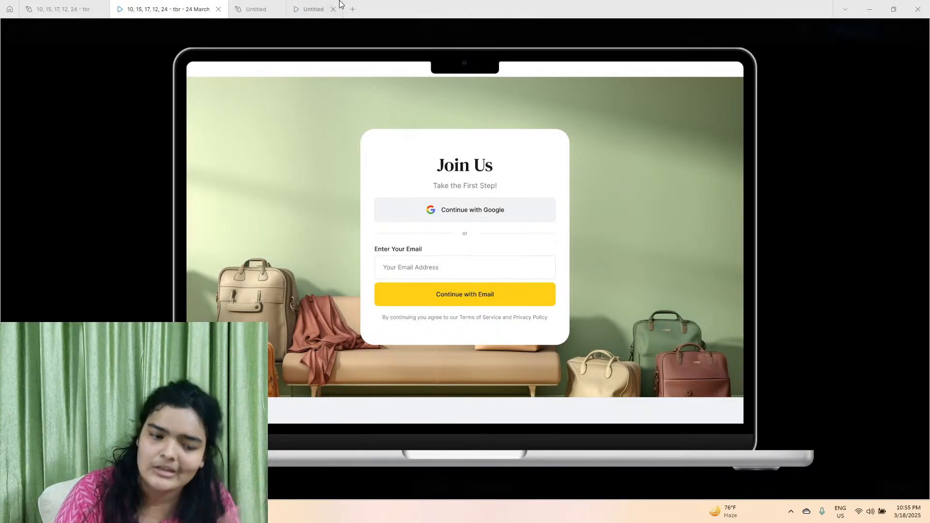
pyautogui.click(261, 9)
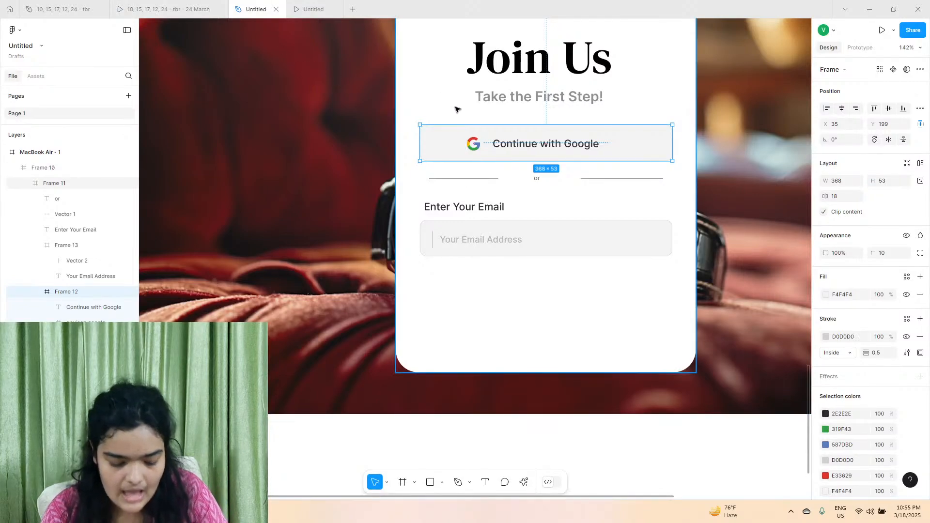
pyautogui.moveTo(470, 140); pyautogui.dragTo(470, 277)
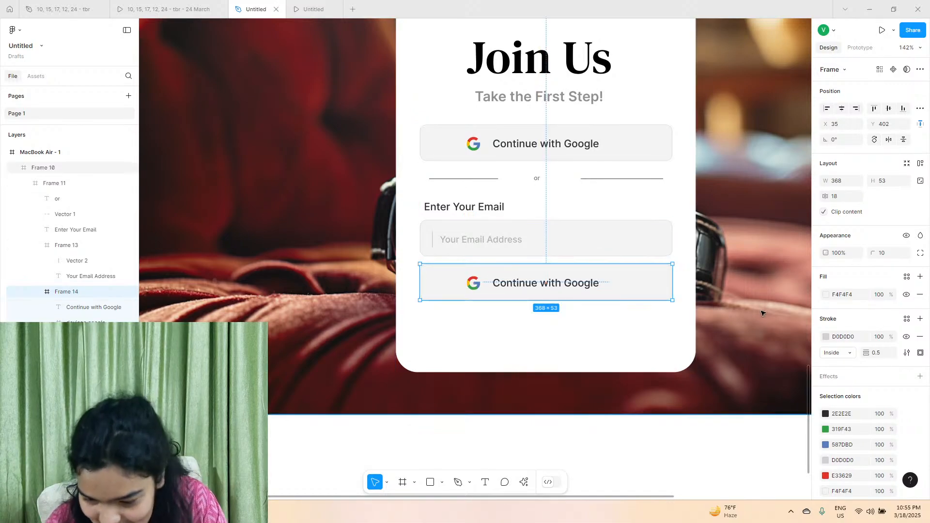
# Delete the Google icon from the duplicated button and remove the button's stroke.
pyautogui.click(469, 287)
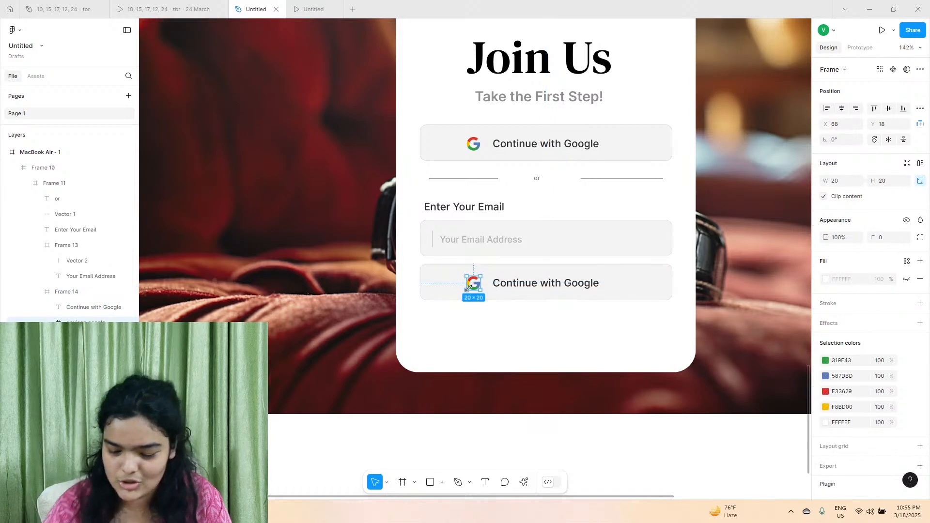
pyautogui.press('Delete')
pyautogui.click(543, 288)
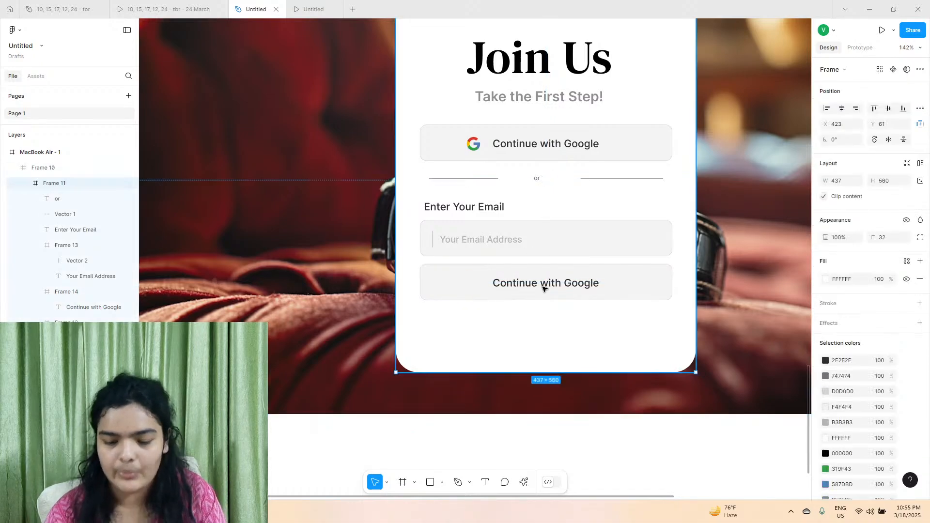
pyautogui.click(544, 287)
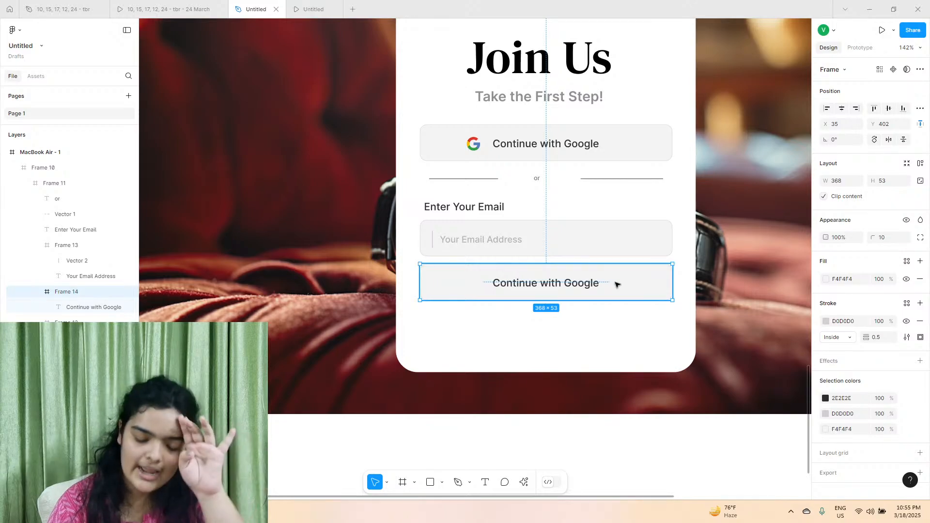
pyautogui.click(826, 323)
pyautogui.click(719, 461)
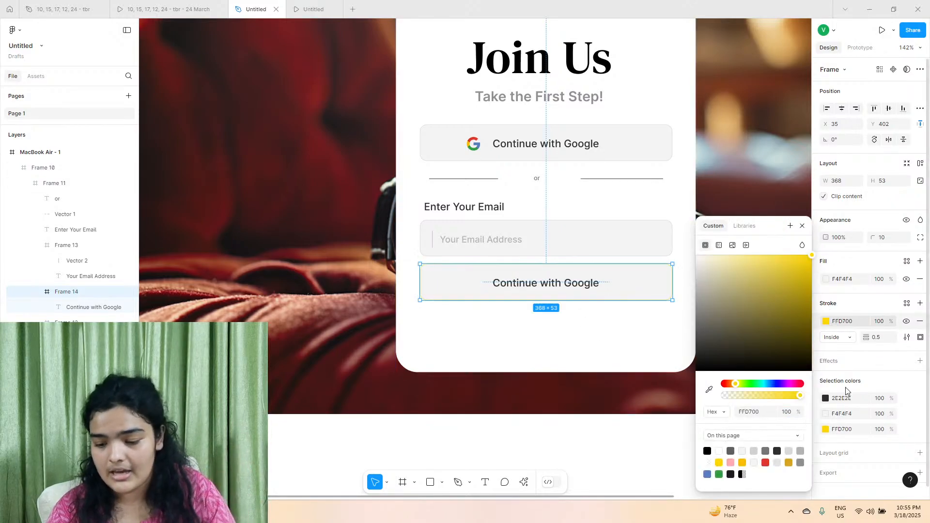
pyautogui.click(920, 321)
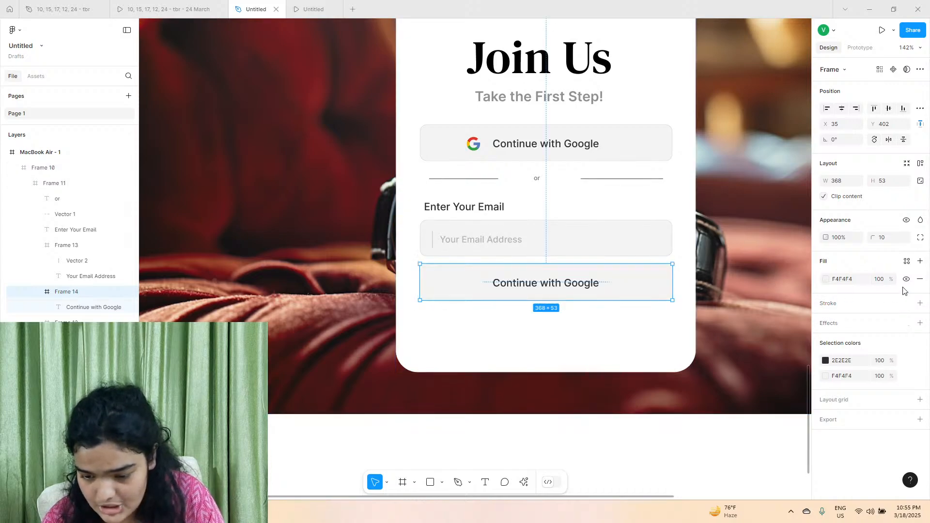
# Replace the duplicated button's fill with yellow FFD700.
pyautogui.click(920, 280)
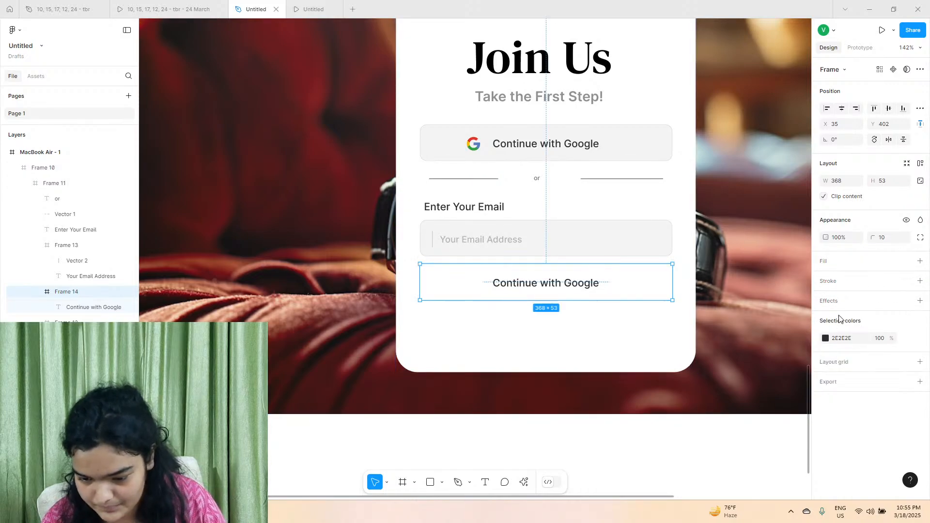
pyautogui.click(920, 261)
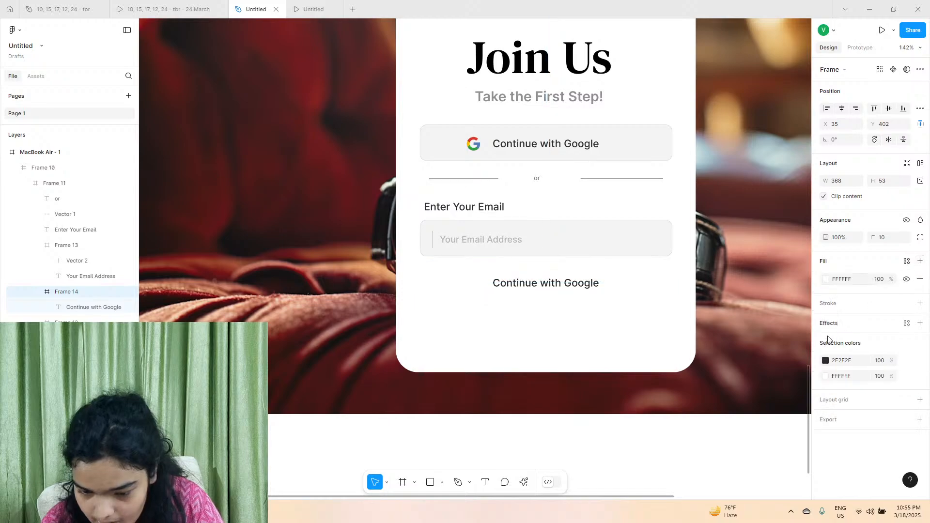
pyautogui.click(826, 279)
pyautogui.click(719, 463)
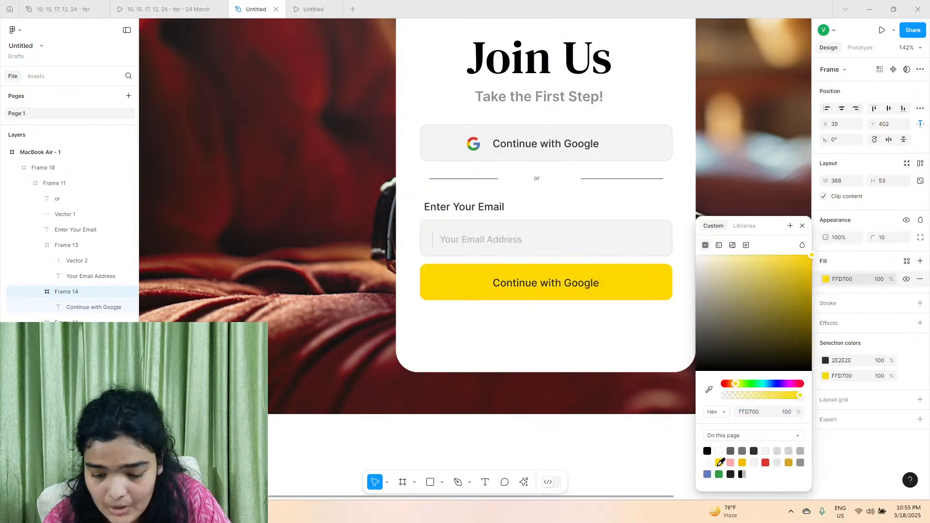
# Compare the duplicated button's yellow with the Start Your Journey button in the page's hero section.
pyautogui.scroll(-6, 583, 299)
pyautogui.scroll(6, 581, 297)
pyautogui.scroll(5, 504, 285)
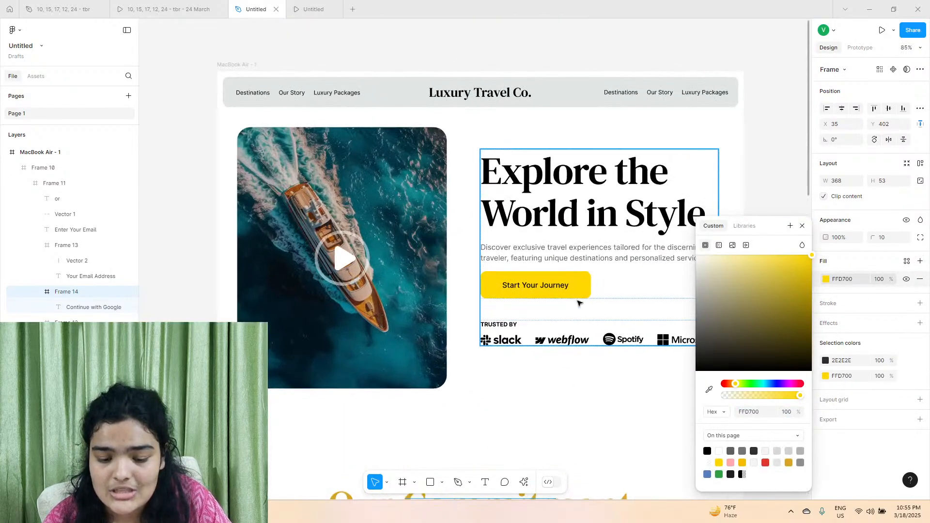
pyautogui.scroll(-8, 536, 296)
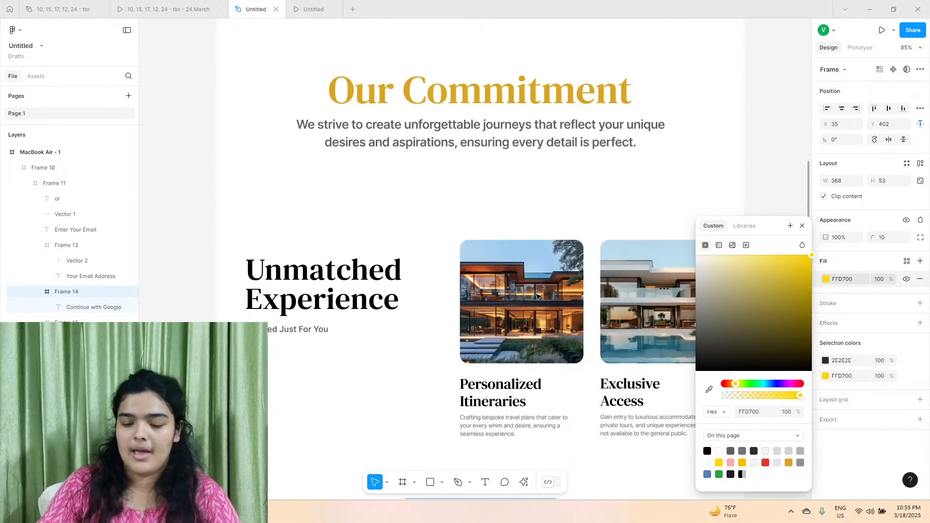
pyautogui.scroll(-5, 536, 297)
pyautogui.scroll(-8, 536, 297)
pyautogui.scroll(5, 454, 123)
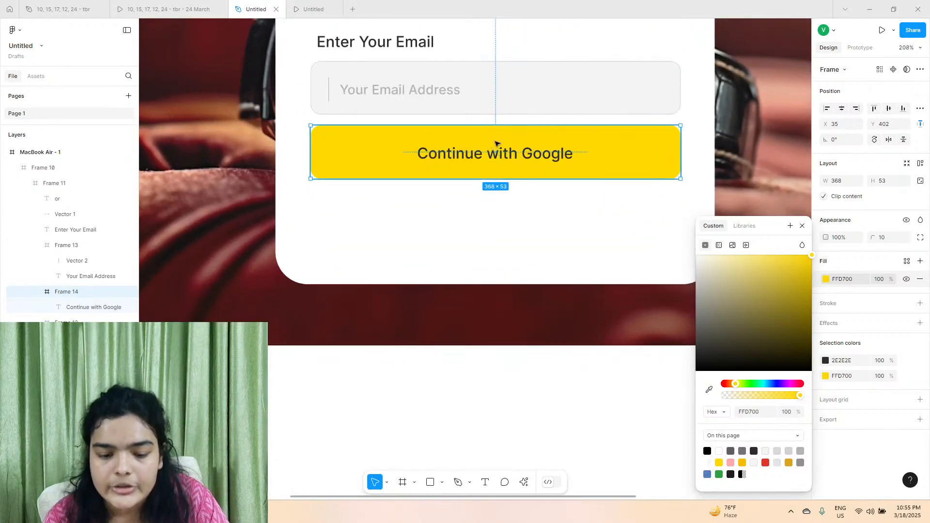
# Open the fill colour of the yellow button's label and check the email button in the reference prototype.
pyautogui.click(464, 156)
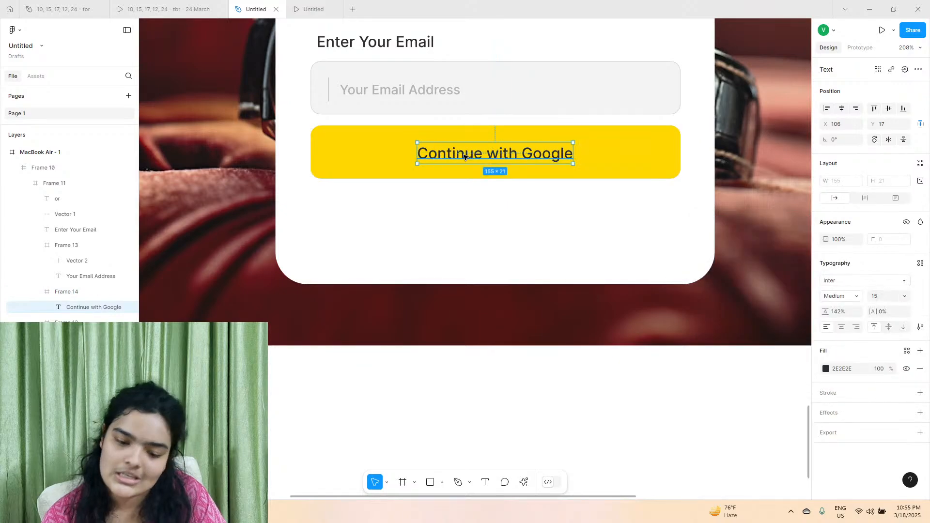
pyautogui.click(825, 369)
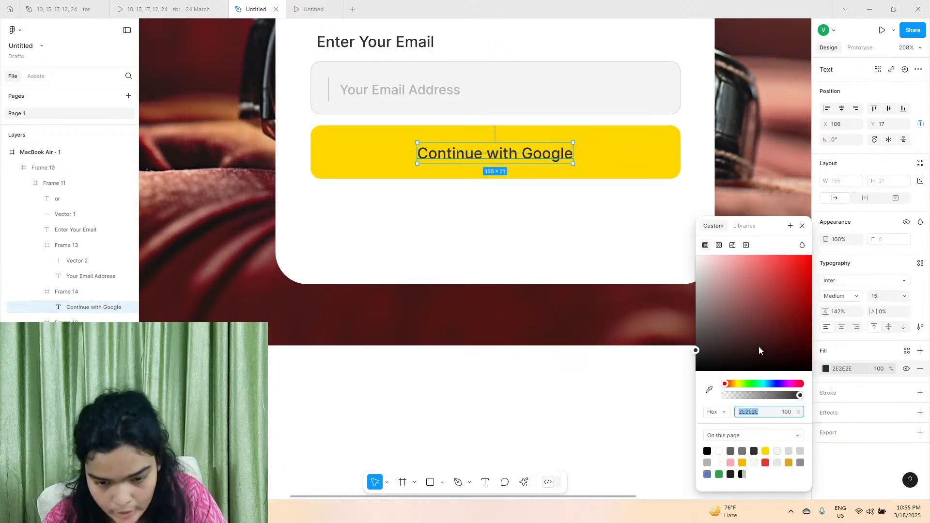
pyautogui.click(159, 2)
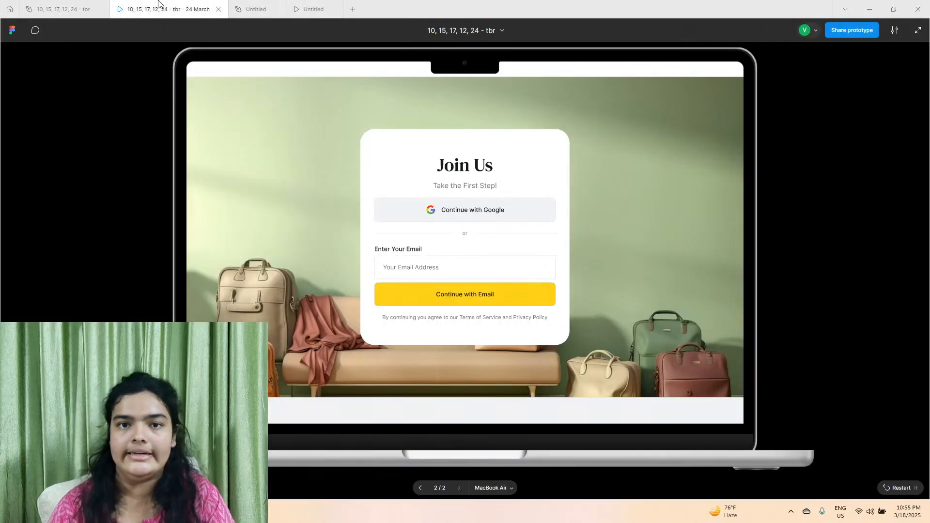
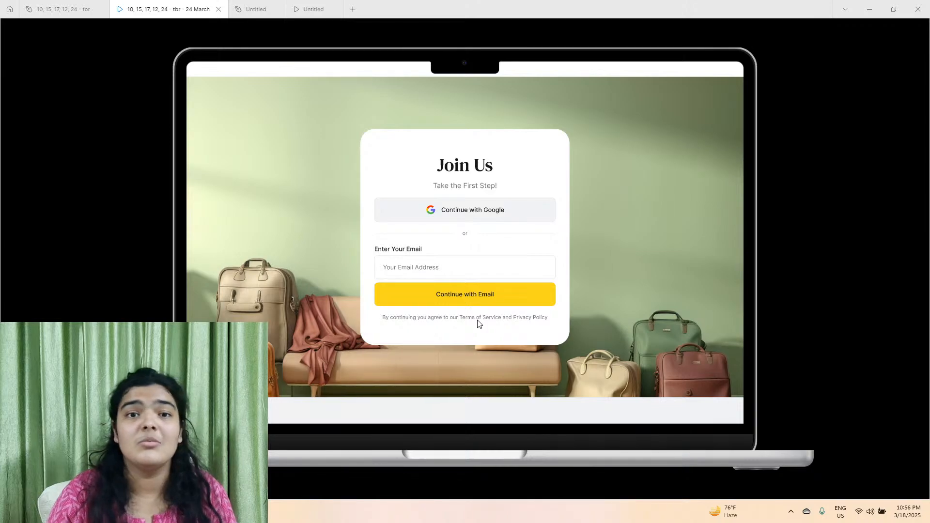
# Switch to the Untitled design file, duplicate the "or" text and place the copy just below the yellow button.
pyautogui.click(256, 9)
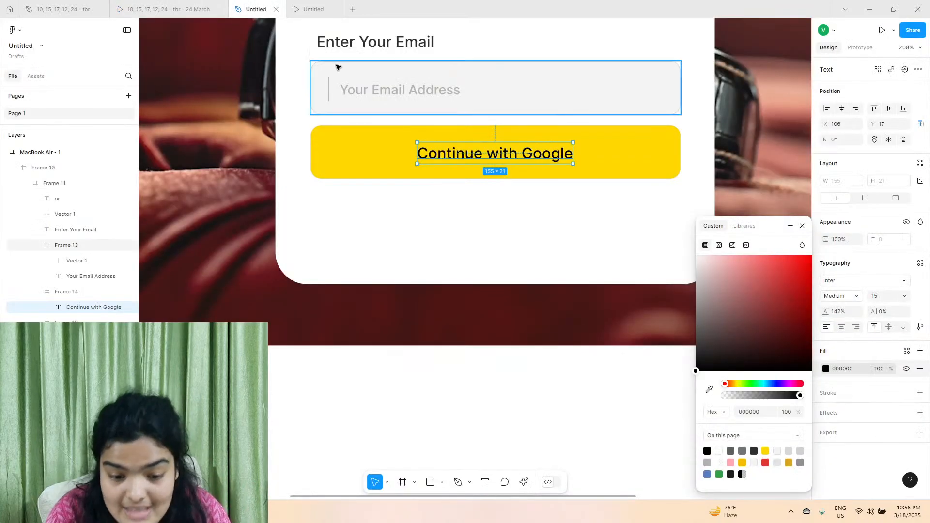
pyautogui.scroll(2, 395, 86)
pyautogui.click(404, 65)
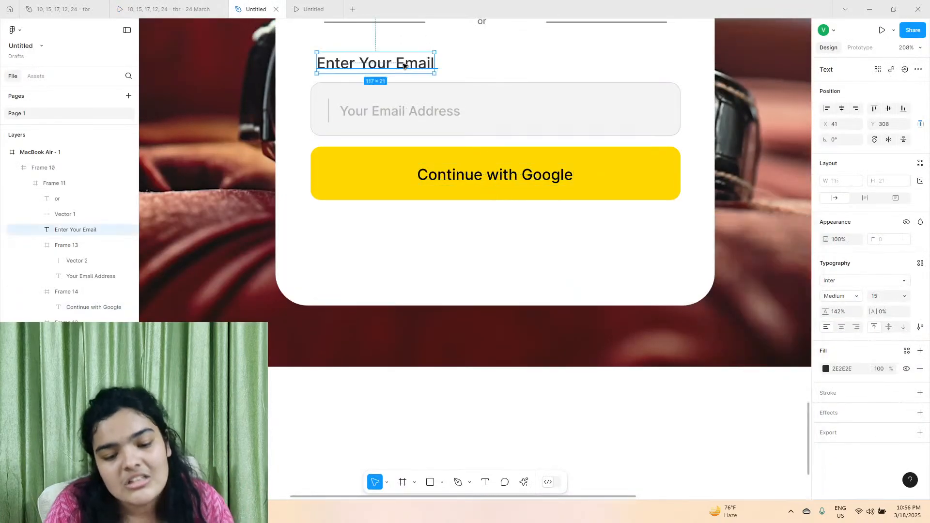
pyautogui.click(484, 22)
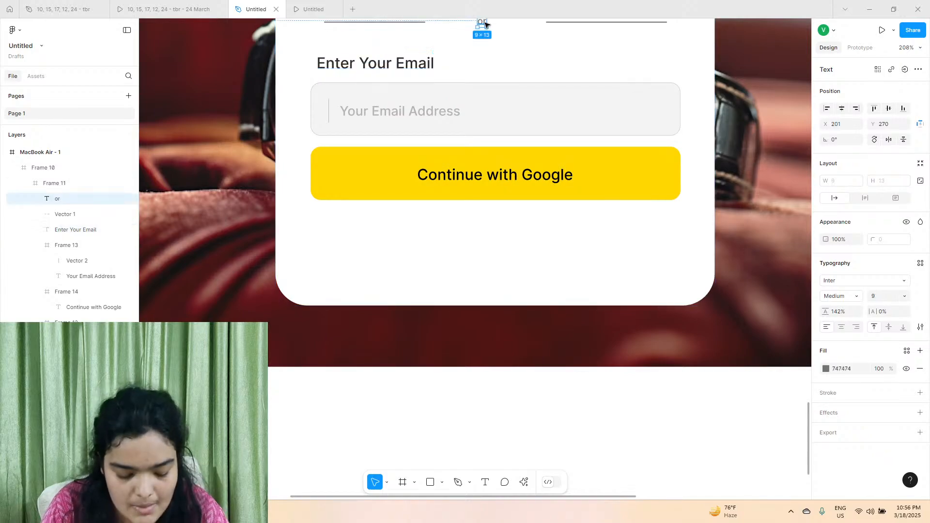
pyautogui.hotkey('ctrl', 'd')
pyautogui.scroll(2, 486, 23)
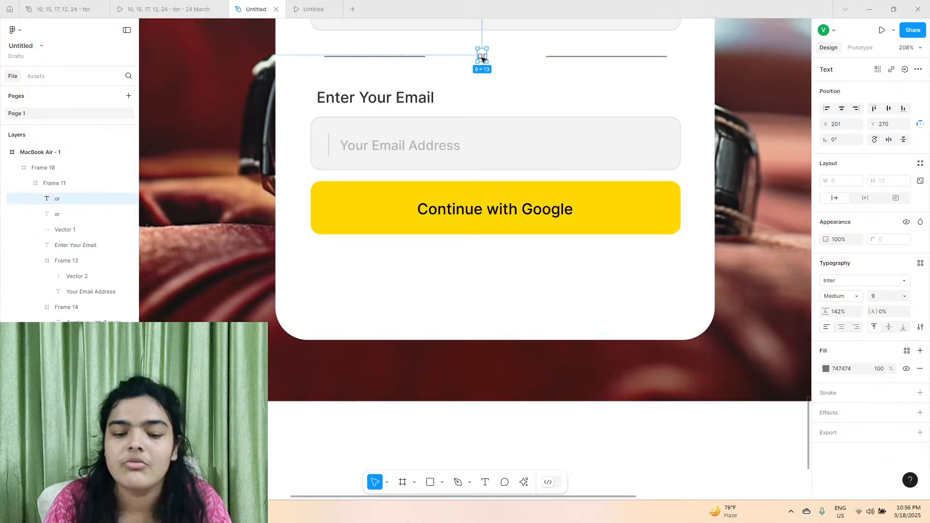
pyautogui.moveTo(482, 59); pyautogui.dragTo(324, 255)
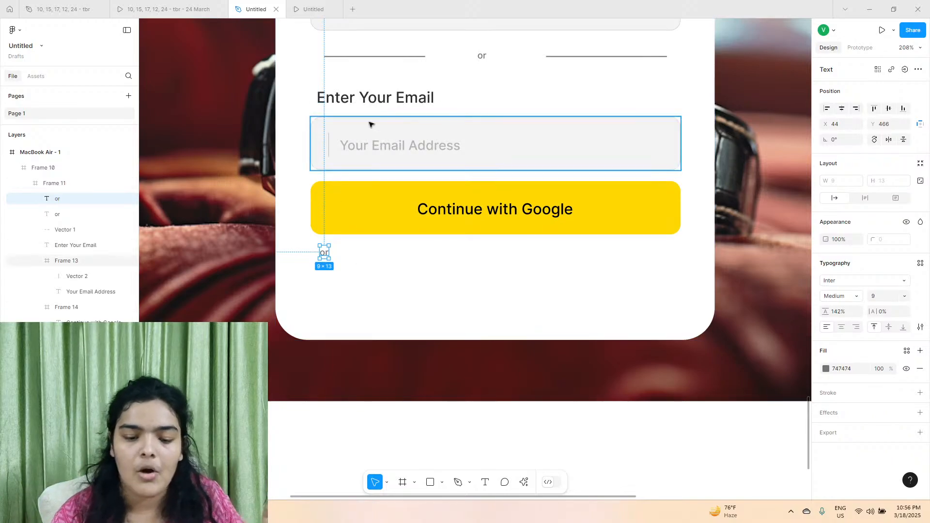
# Copy the terms and privacy line below the Continue with Email button in the "10, 15, 17, 12, 24 - tbr" reference file.
pyautogui.click(63, 4)
pyautogui.scroll(-4, 315, 208)
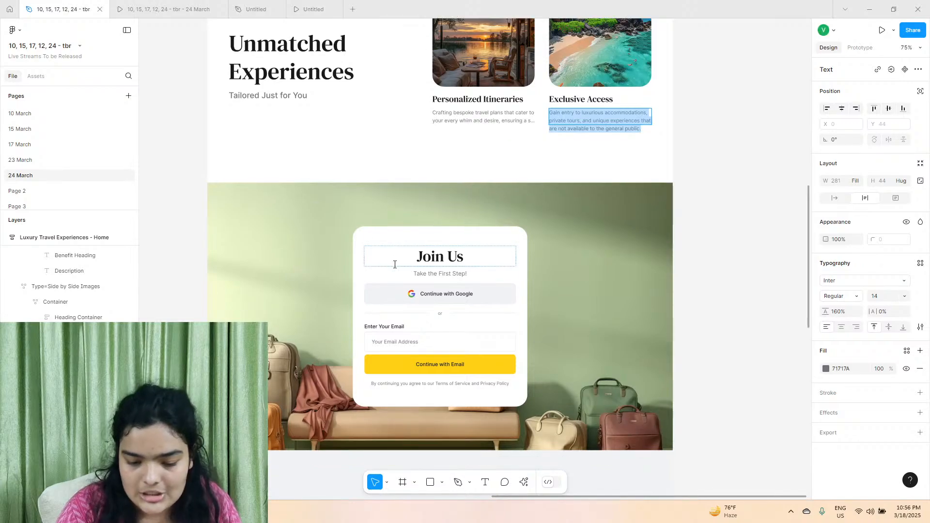
pyautogui.scroll(5, 391, 384)
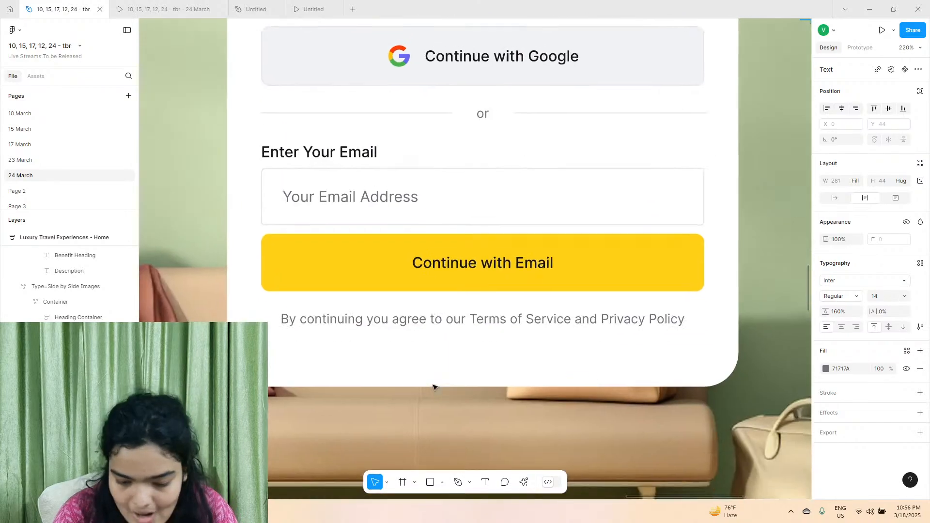
pyautogui.scroll(-1, 435, 387)
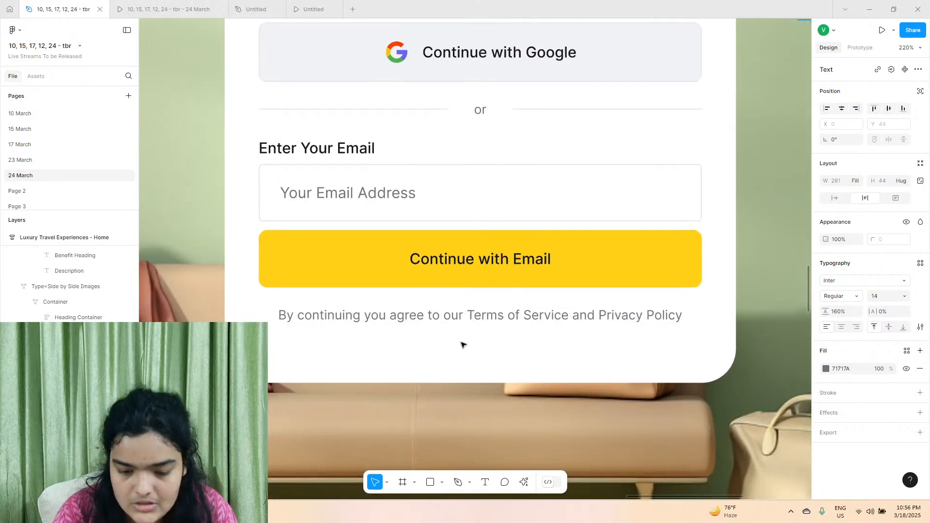
pyautogui.doubleClick(433, 316)
pyautogui.rightClick(433, 315)
pyautogui.click(438, 320)
# In the Untitled file, replace the copied "or" with the terms line in matching style, add a final period, and reposition it to X 38, Y 473.
pyautogui.click(256, 10)
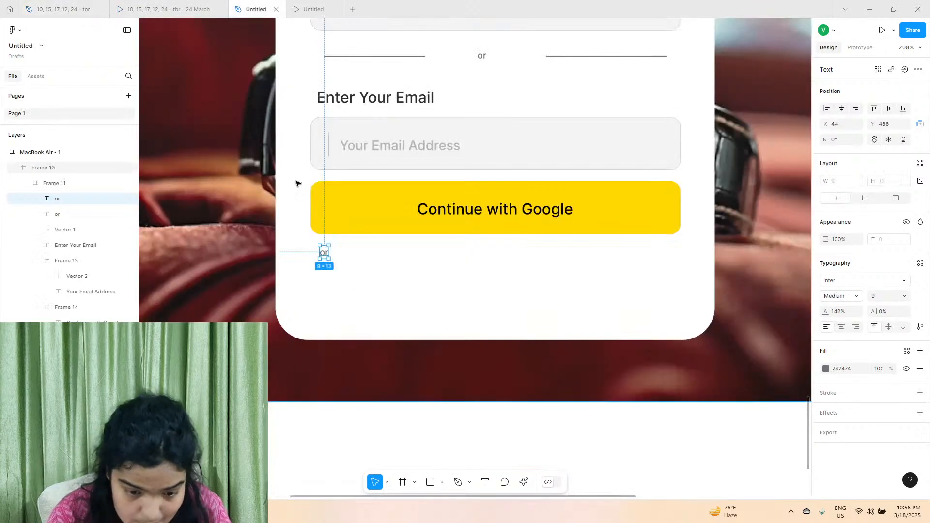
pyautogui.doubleClick(324, 252)
pyautogui.rightClick(324, 253)
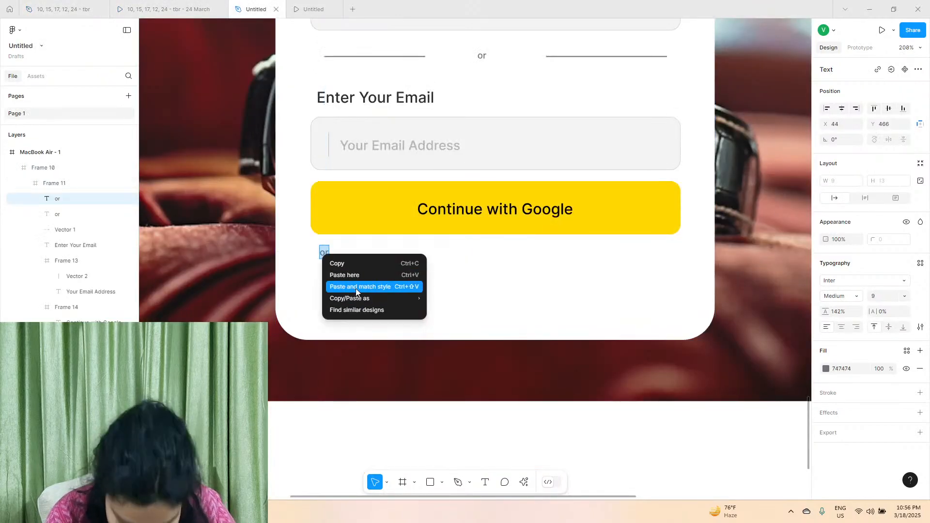
pyautogui.click(356, 286)
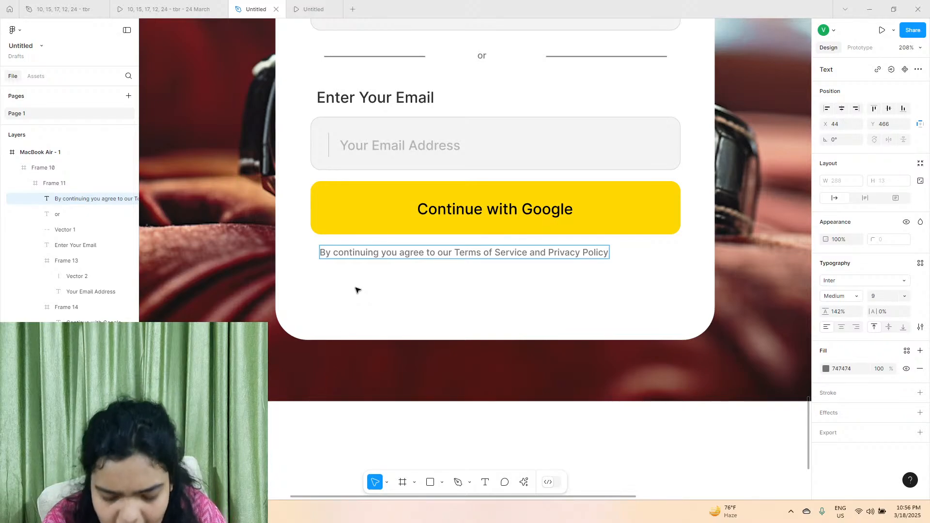
pyautogui.write('.')
pyautogui.press('Escape')
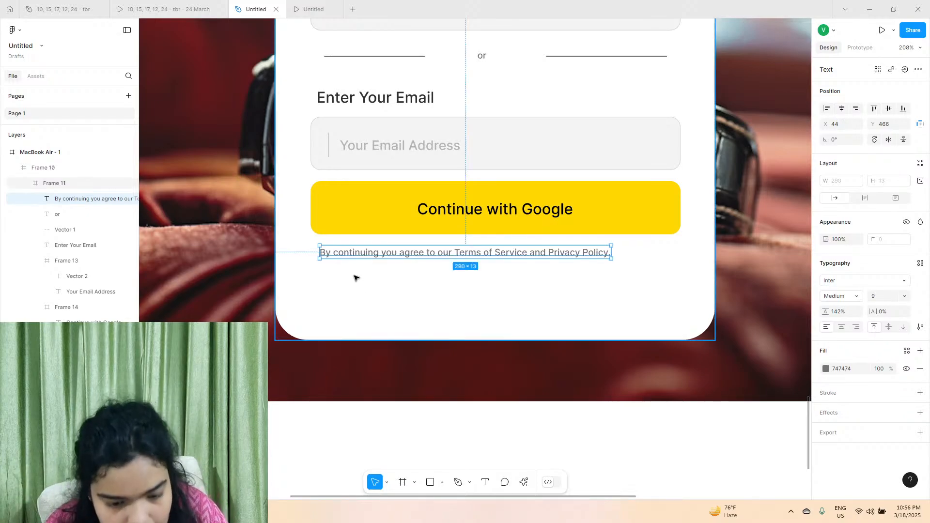
pyautogui.moveTo(356, 256); pyautogui.dragTo(348, 264)
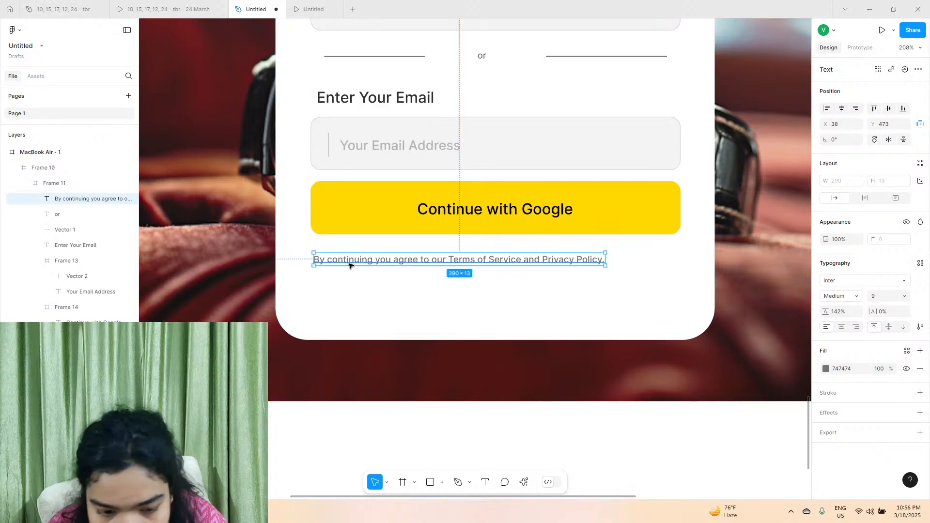
# Group all the Join Us card contents, from the heading down to the terms line, including the "or" text and divider lines.
pyautogui.scroll(-5, 349, 265)
pyautogui.scroll(1, 353, 266)
pyautogui.click(382, 176)
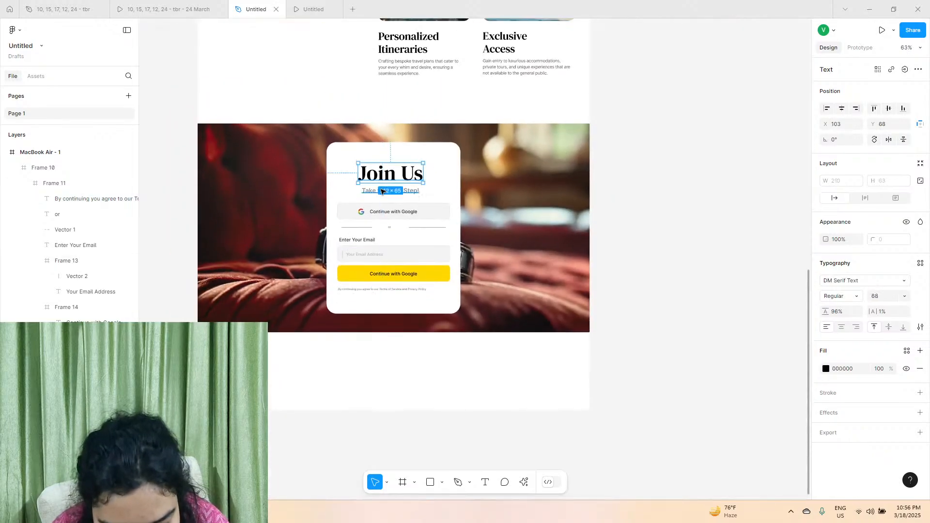
pyautogui.keyDown('shift'); pyautogui.click(377, 192); pyautogui.keyUp('shift')
pyautogui.keyDown('shift'); pyautogui.click(368, 212); pyautogui.keyUp('shift')
pyautogui.keyDown('shift'); pyautogui.click(358, 227); pyautogui.keyUp('shift')
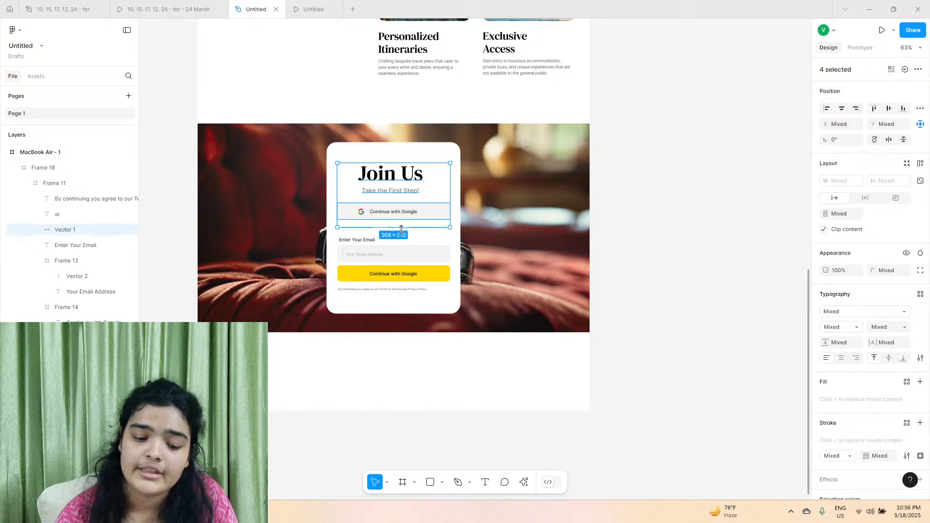
pyautogui.keyDown('shift'); pyautogui.click(358, 240); pyautogui.keyUp('shift')
pyautogui.keyDown('shift'); pyautogui.click(389, 227); pyautogui.keyUp('shift')
pyautogui.keyDown('shift'); pyautogui.click(387, 253); pyautogui.keyUp('shift')
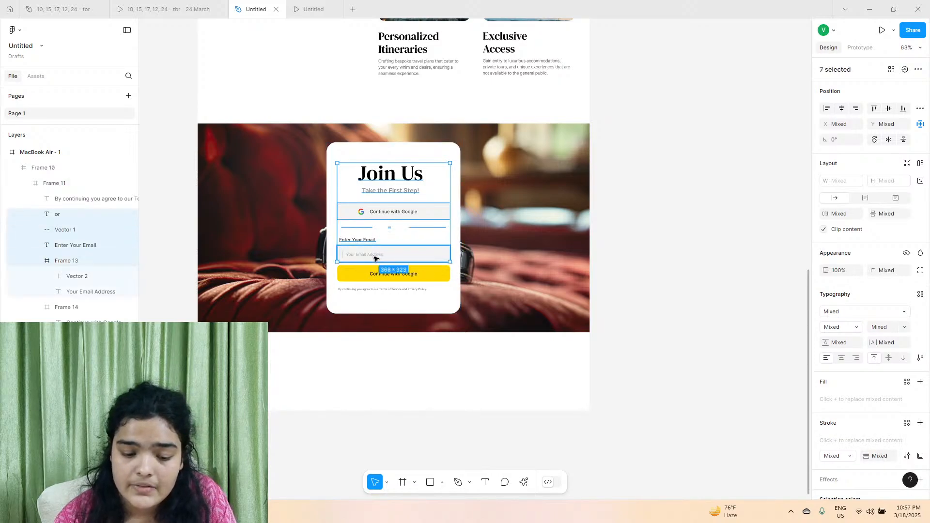
pyautogui.keyDown('shift'); pyautogui.click(371, 275); pyautogui.keyUp('shift')
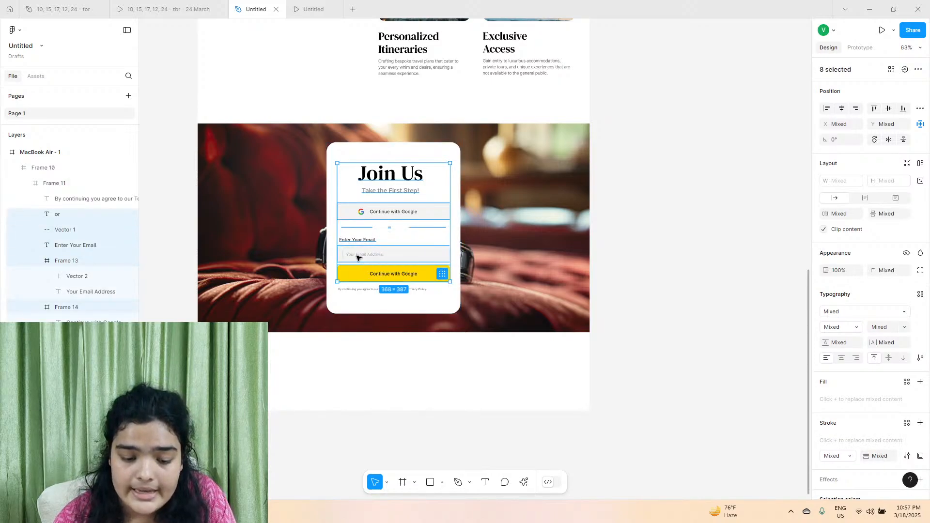
pyautogui.keyDown('shift'); pyautogui.click(359, 290); pyautogui.keyUp('shift')
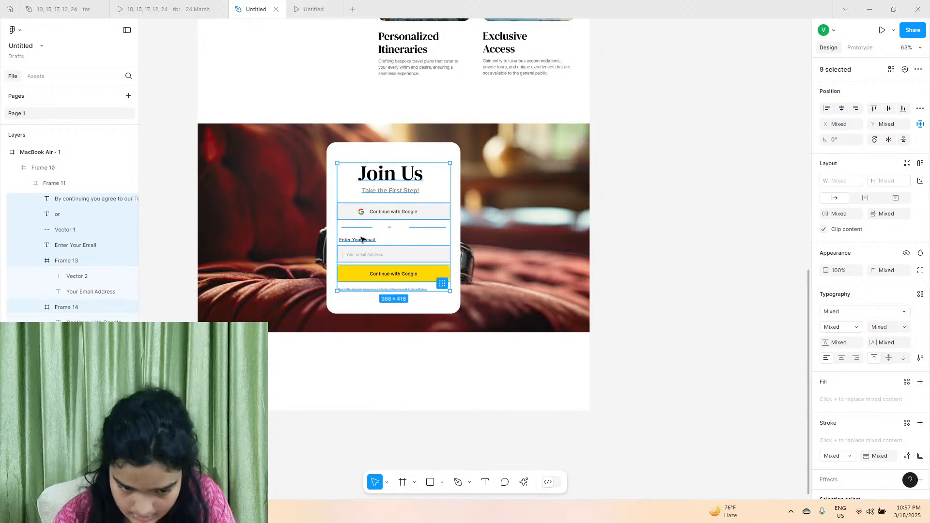
pyautogui.hotkey('ctrl', 'g')
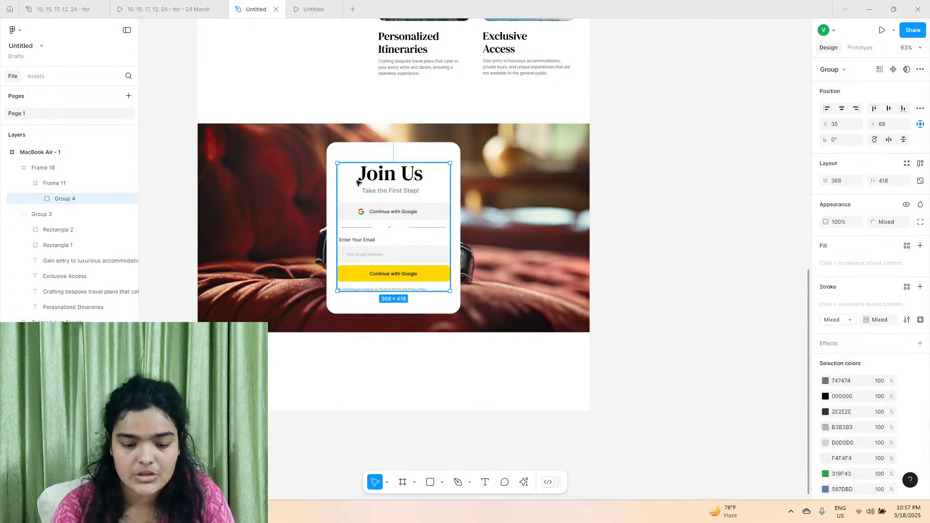
# Nudge the grouped form contents down to Y 71 inside the white card.
pyautogui.scroll(5, 339, 245)
pyautogui.moveTo(411, 216); pyautogui.dragTo(413, 220)
pyautogui.scroll(2, 449, 68)
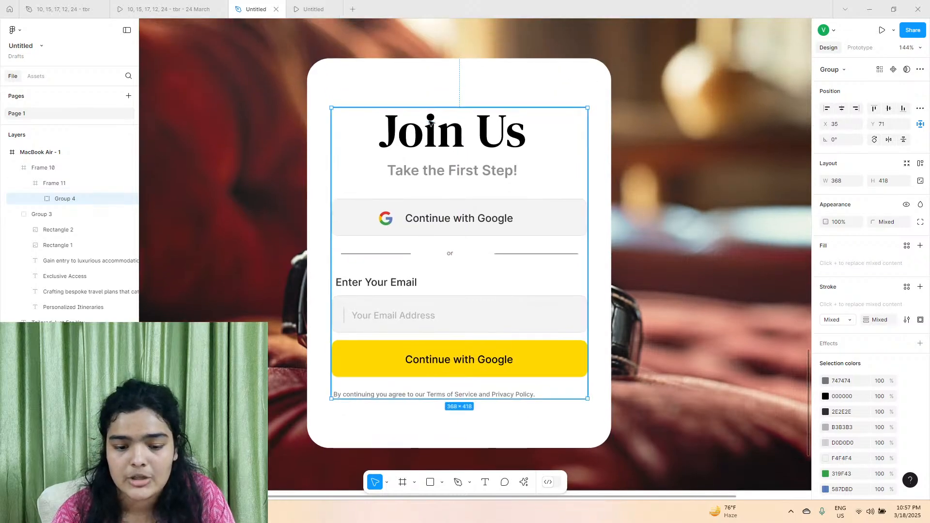
pyautogui.scroll(-1, 436, 371)
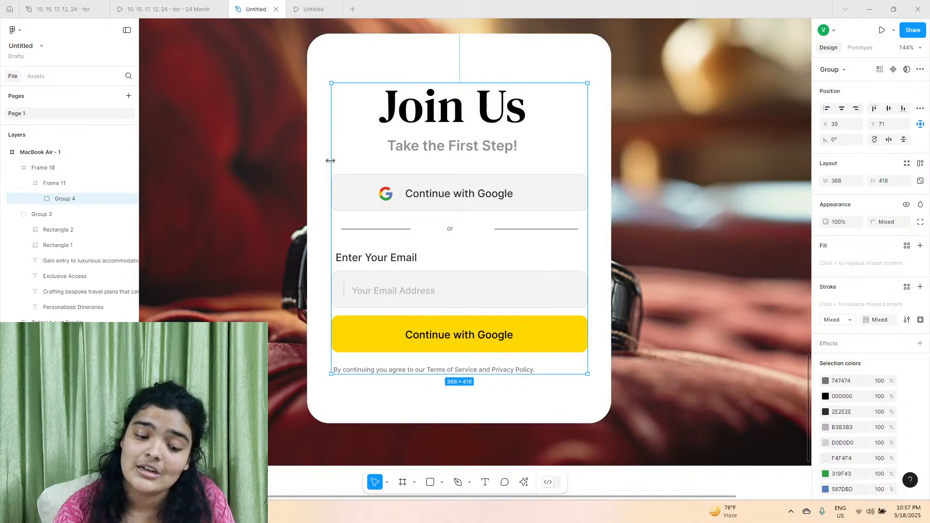
# Widen the white card to about 496 and centre it horizontally in the image section.
pyautogui.click(316, 153)
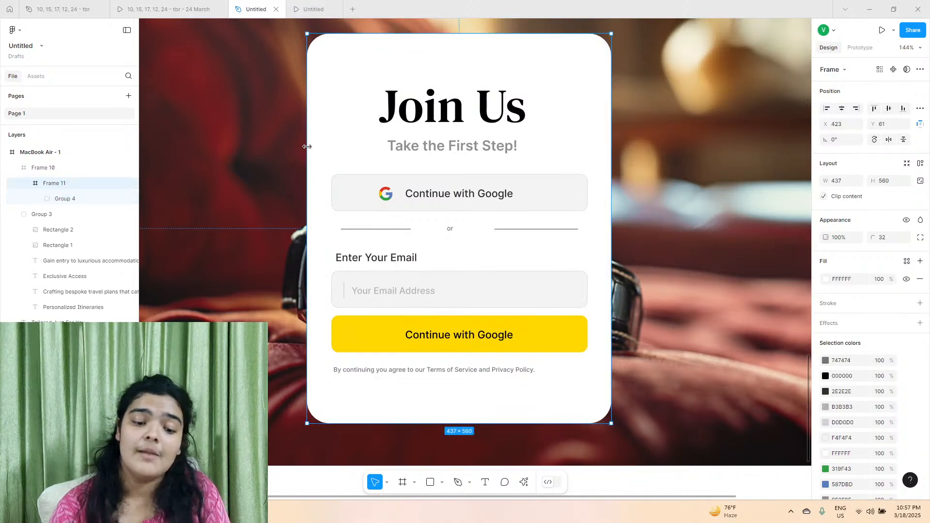
pyautogui.moveTo(307, 148); pyautogui.dragTo(265, 149)
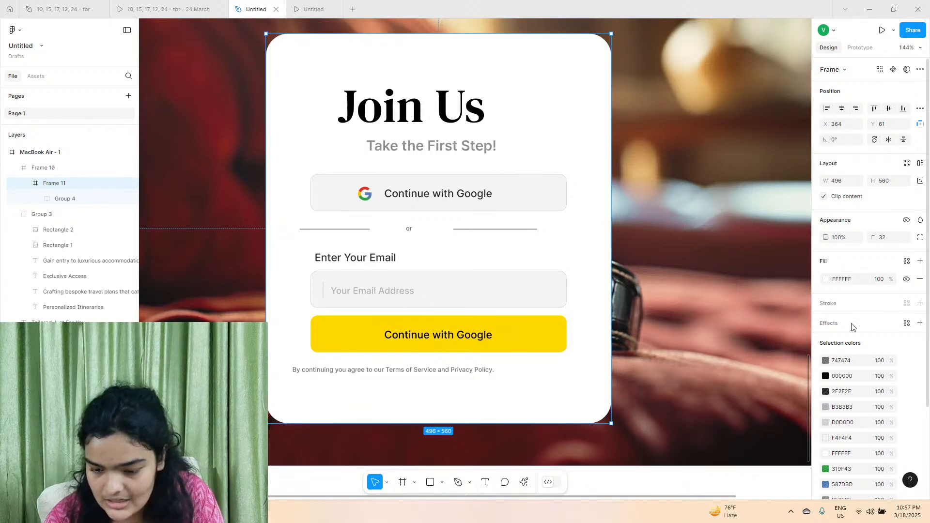
pyautogui.click(841, 110)
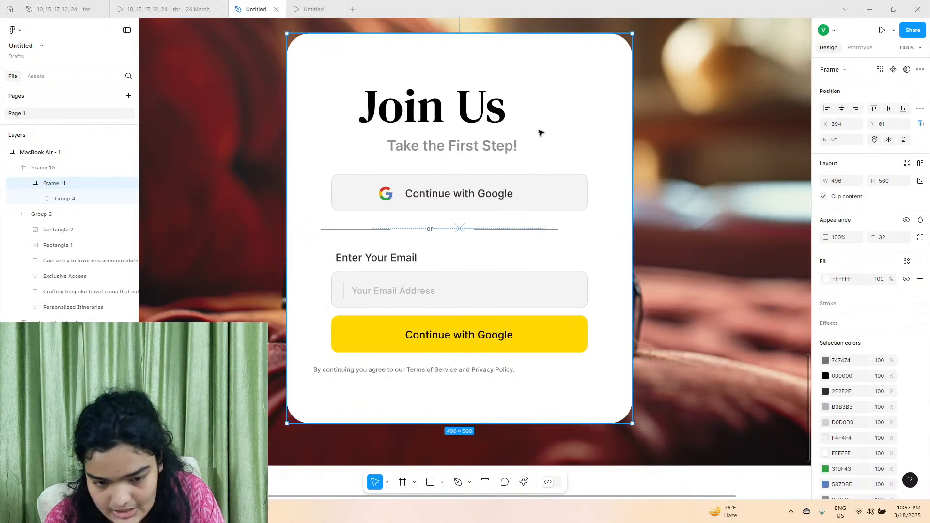
# Apply vertical auto layout to the form contents group with its items centre-aligned.
pyautogui.click(442, 111)
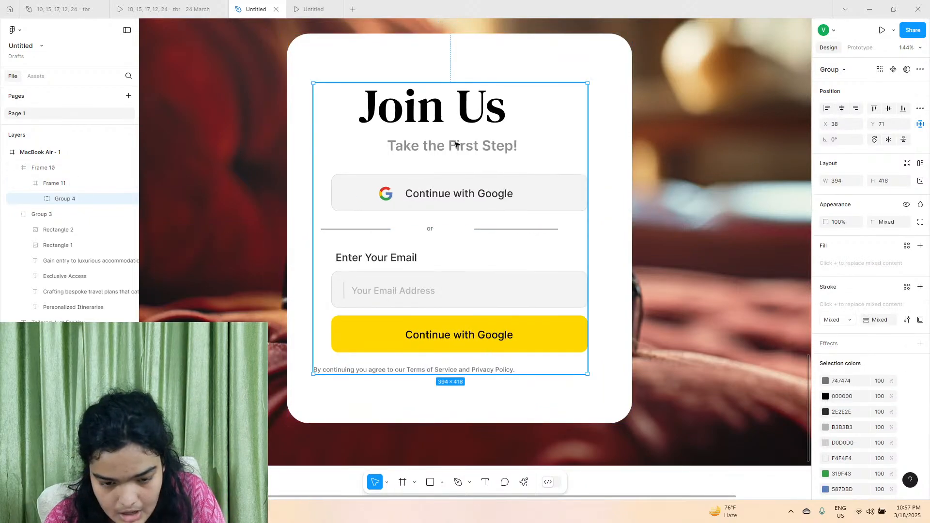
pyautogui.click(921, 164)
pyautogui.click(888, 204)
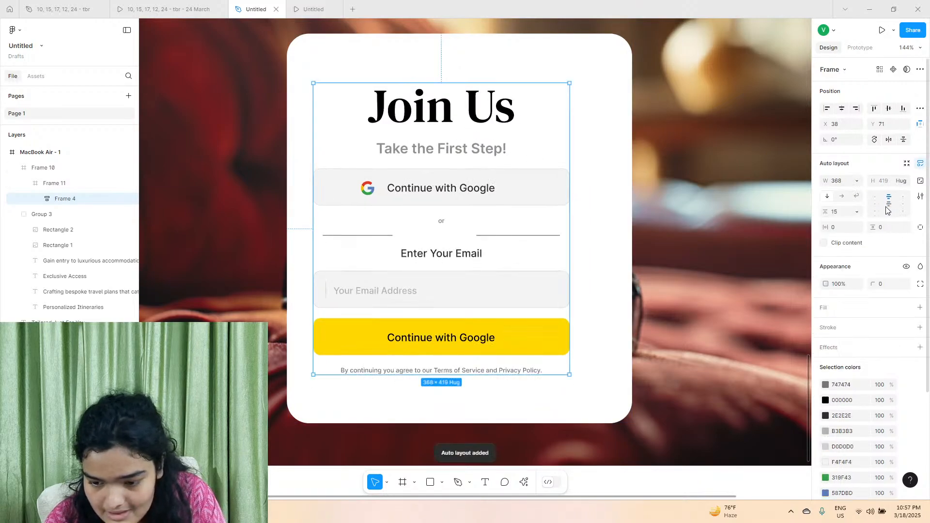
# Centre the auto-layout form frame horizontally in the white card and lower it to about Y 78.
pyautogui.moveTo(404, 198); pyautogui.dragTo(417, 202)
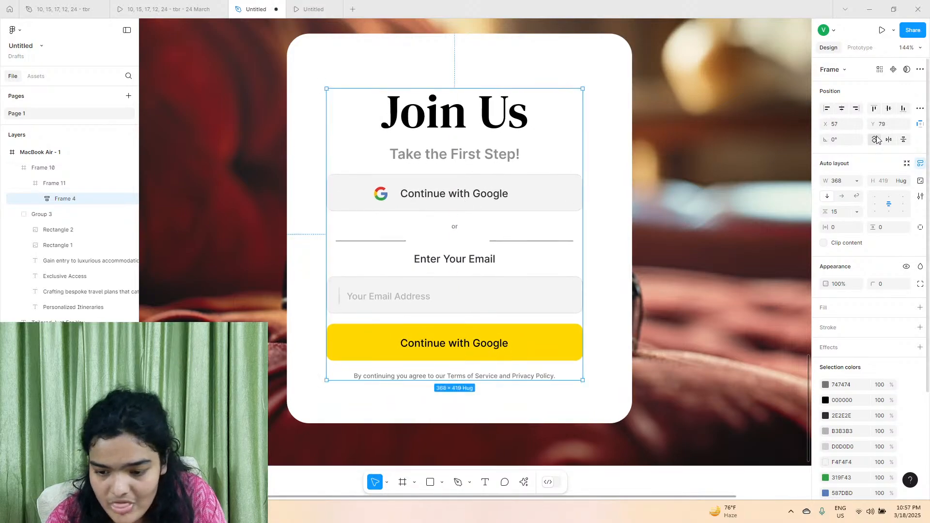
pyautogui.click(875, 109)
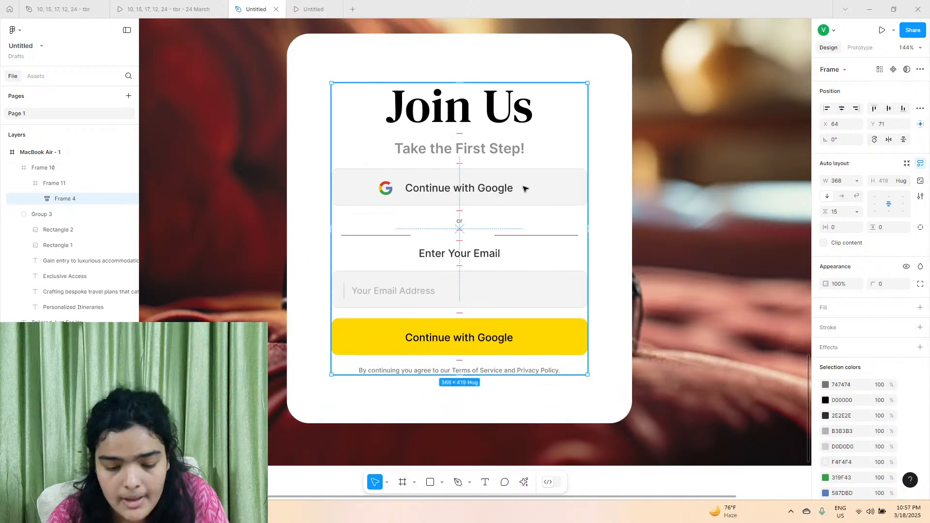
pyautogui.scroll(-5, 465, 218)
pyautogui.moveTo(483, 218); pyautogui.dragTo(486, 222)
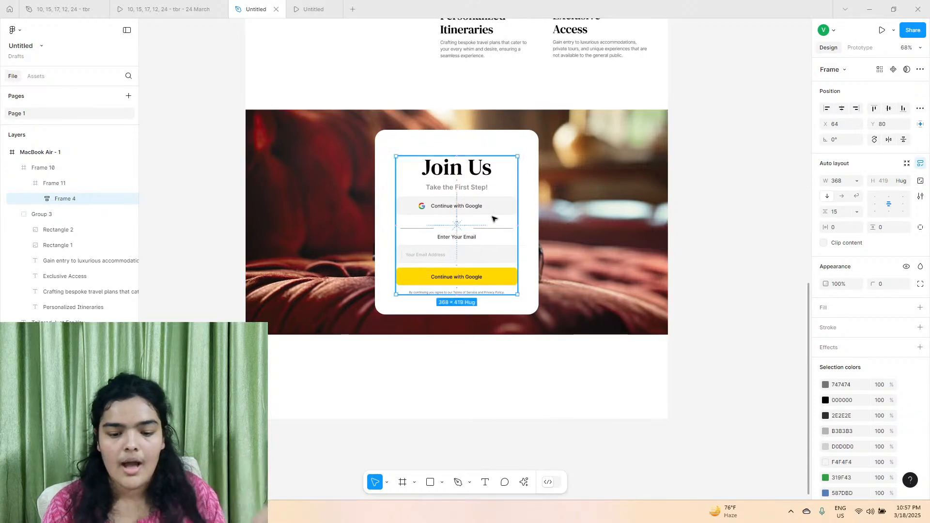
pyautogui.click(651, 193)
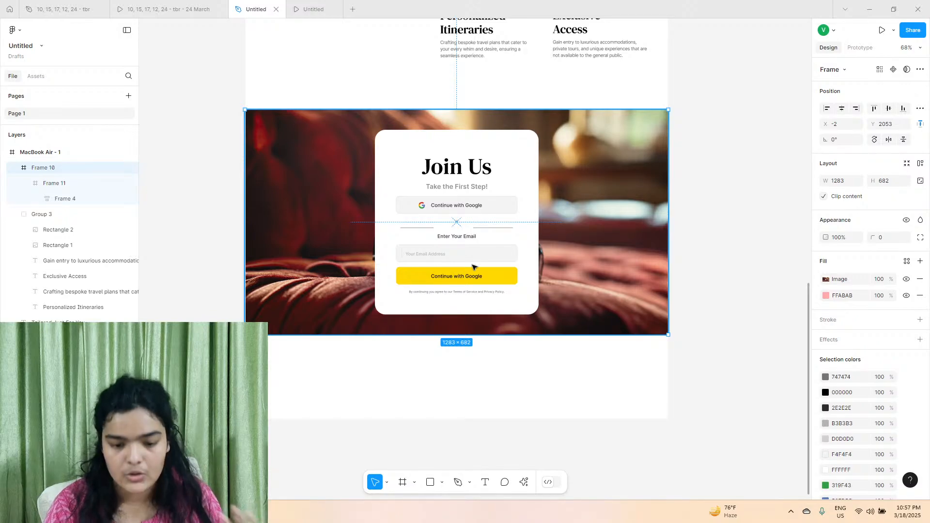
pyautogui.click(736, 212)
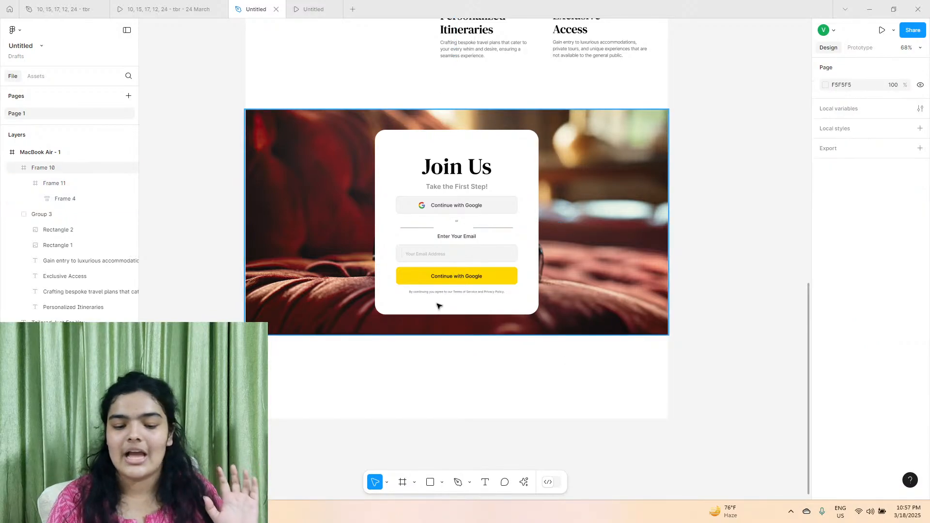
# Exclude the "or" text from the form's auto layout and position it between the two divider lines.
pyautogui.scroll(5, 458, 222)
pyautogui.click(457, 219)
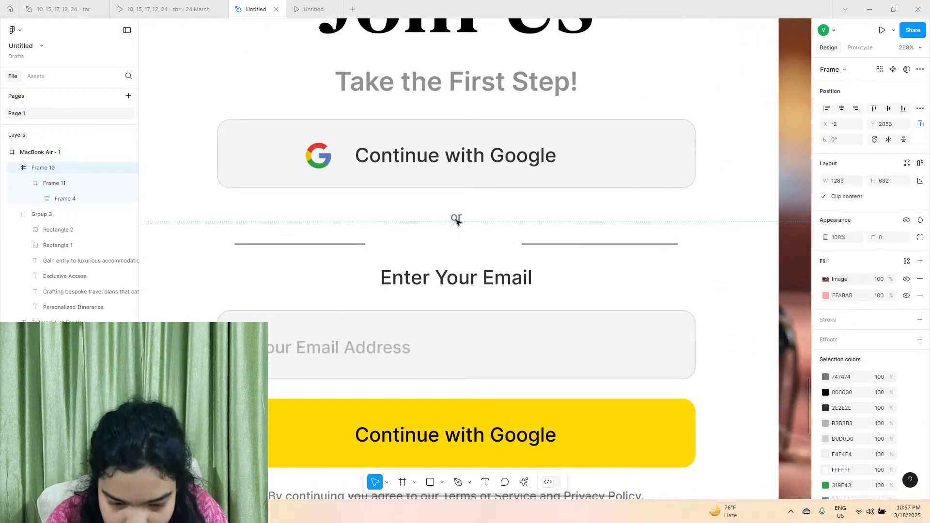
pyautogui.click(317, 244)
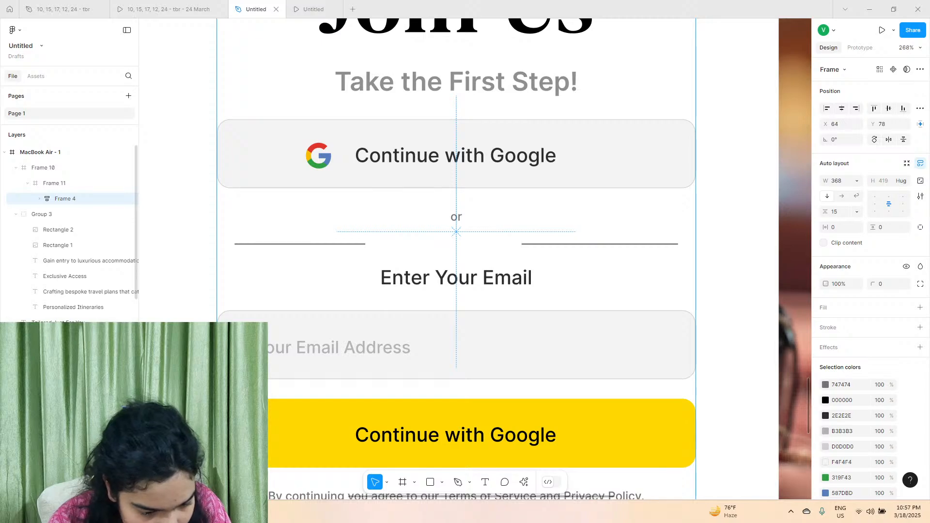
pyautogui.click(186, 283)
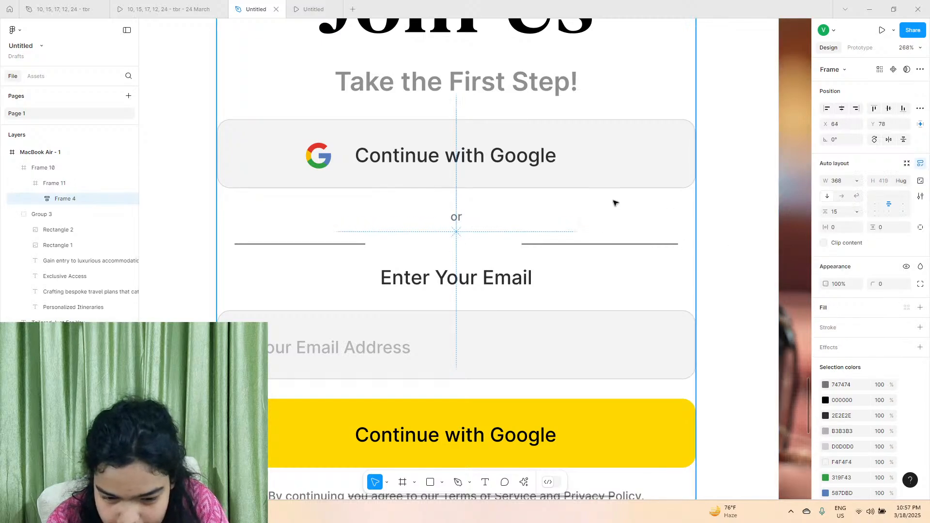
pyautogui.click(13, 192)
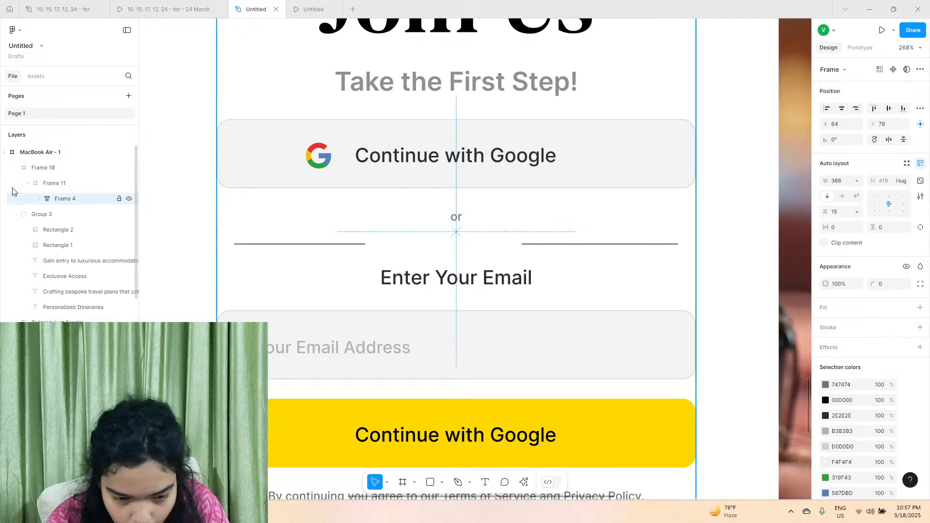
pyautogui.click(38, 199)
pyautogui.click(456, 216)
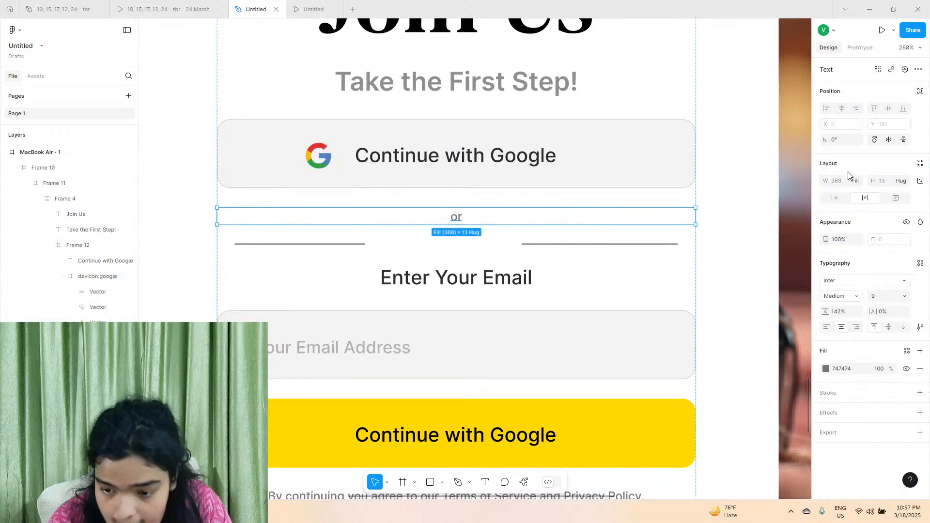
pyautogui.click(920, 92)
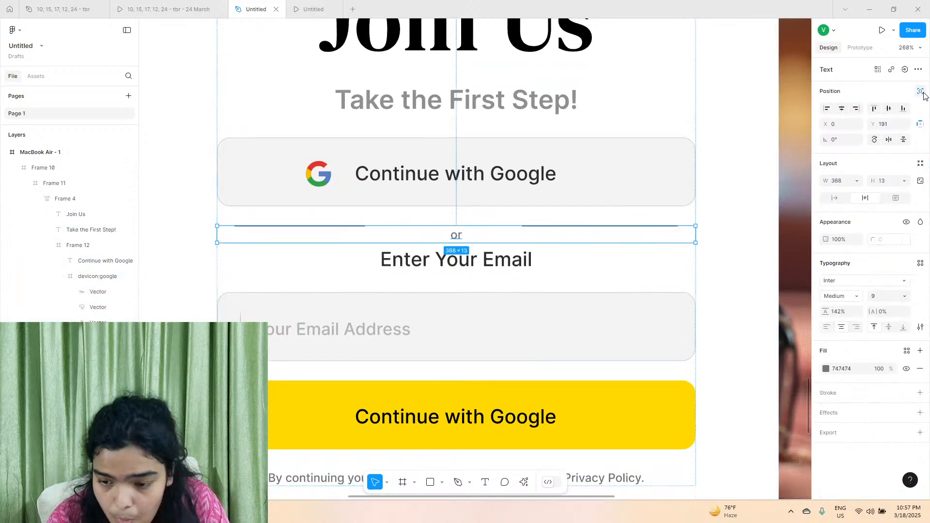
pyautogui.moveTo(455, 236); pyautogui.dragTo(456, 233)
pyautogui.click(762, 187)
# Check the Join Us section as a whole and view the client testimonials section in the reference prototype.
pyautogui.scroll(-5, 762, 187)
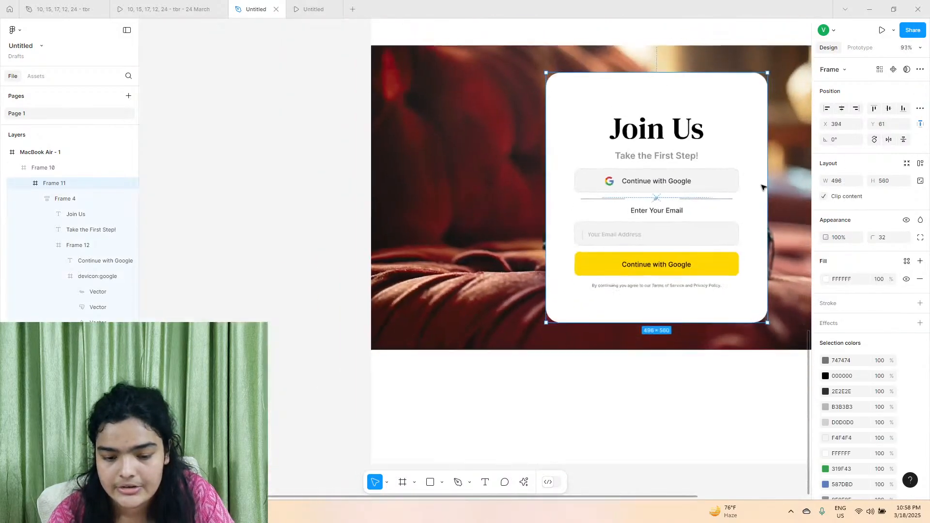
pyautogui.hscroll(2, 762, 187)
pyautogui.hscroll(4, 656, 242)
pyautogui.click(739, 182)
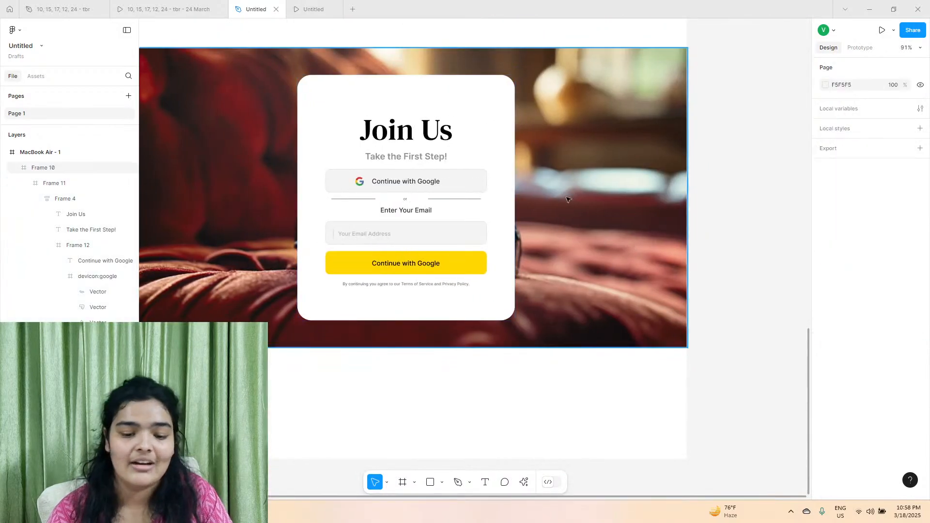
pyautogui.hscroll(-2, 593, 232)
pyautogui.hscroll(-1, 594, 232)
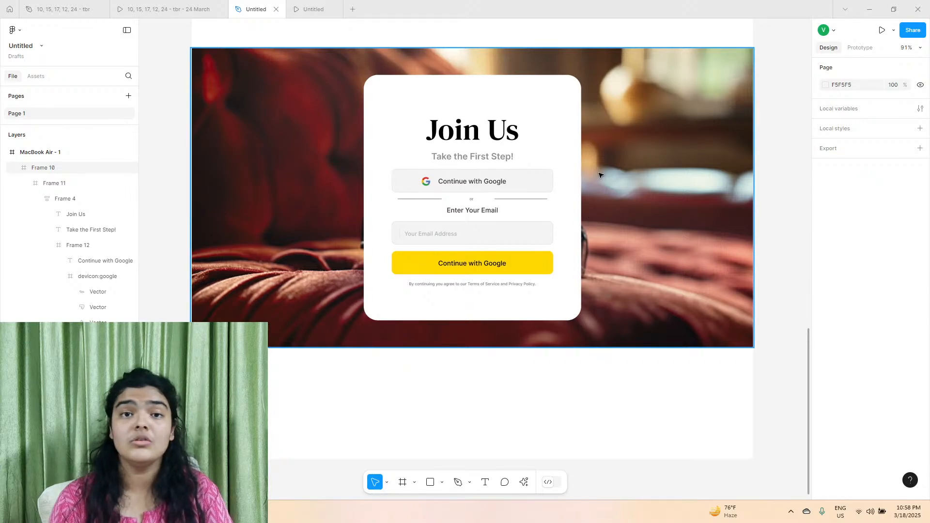
pyautogui.click(210, 4)
pyautogui.click(418, 293)
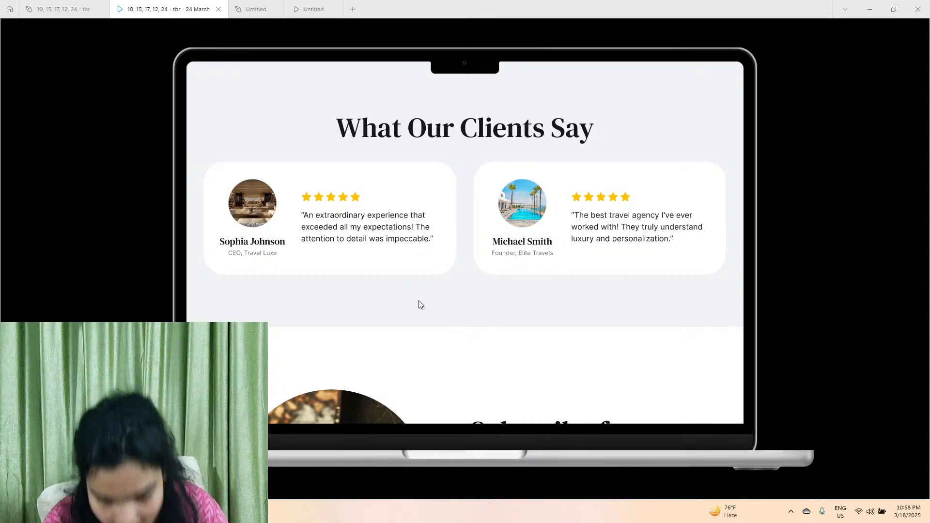
pyautogui.click(256, 9)
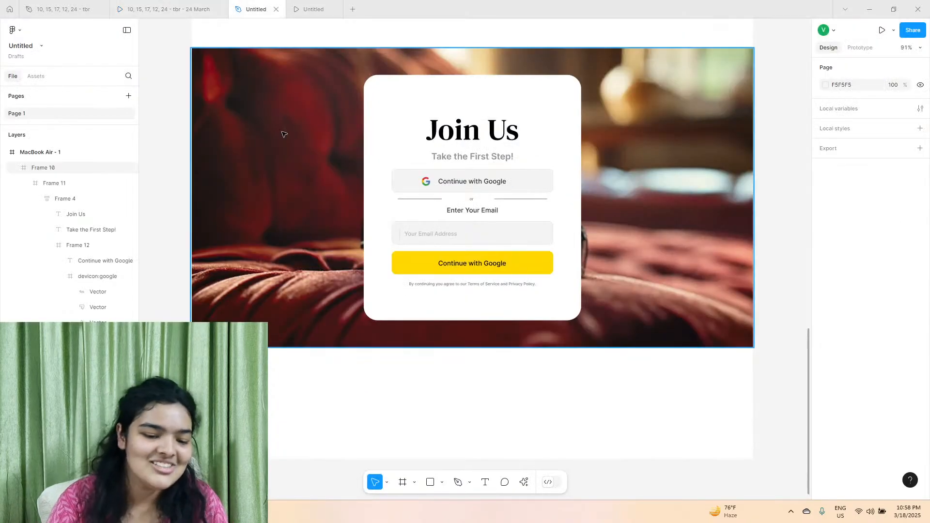
# Extend the MacBook Air page frame downward to a height of about 5151.
pyautogui.scroll(-2, 311, 307)
pyautogui.scroll(1, 306, 339)
pyautogui.click(296, 357)
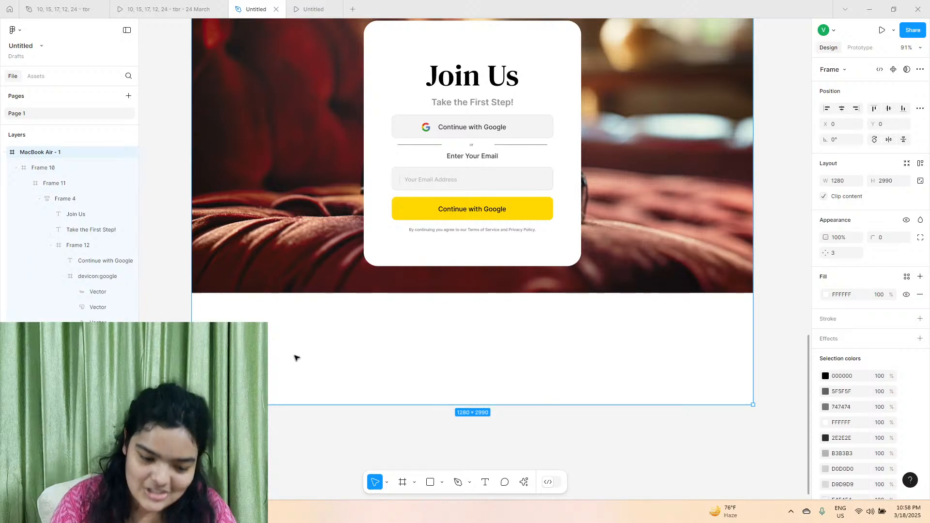
pyautogui.scroll(-8, 296, 357)
pyautogui.moveTo(309, 412); pyautogui.dragTo(313, 521)
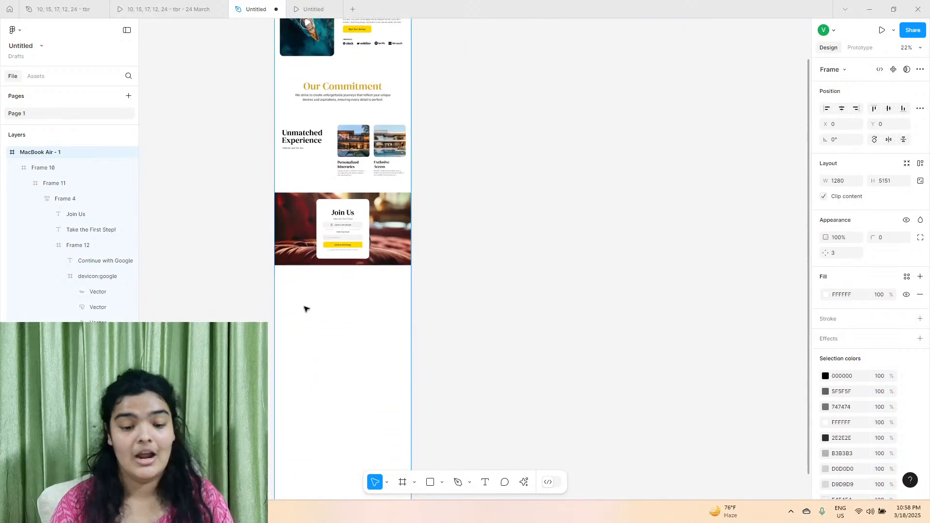
# Draw a frame about 1280 × 658 directly beneath the Join Us image section, with its edge at X -2.
pyautogui.hscroll(-4, 457, 253)
pyautogui.hscroll(3, 399, 349)
pyautogui.scroll(4, 399, 348)
pyautogui.scroll(4, 398, 348)
pyautogui.click(403, 482)
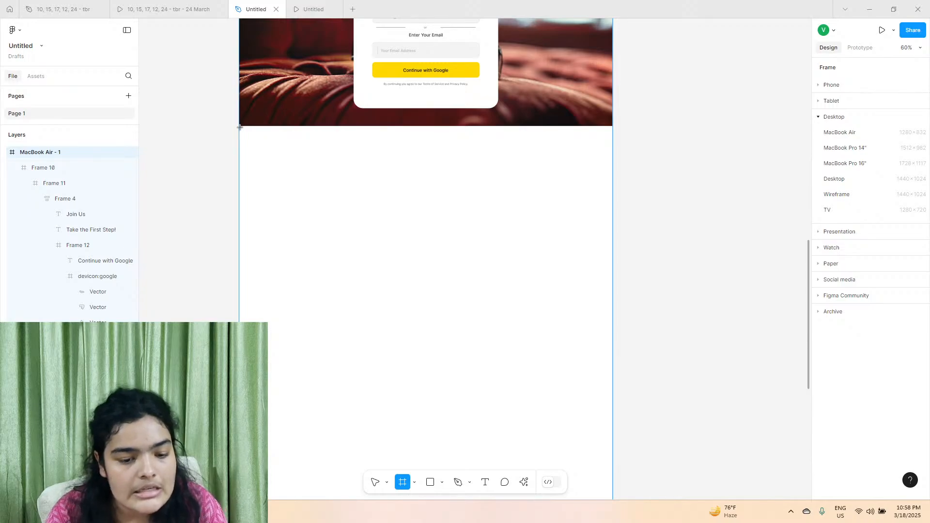
pyautogui.moveTo(240, 127); pyautogui.dragTo(612, 319)
pyautogui.moveTo(535, 255); pyautogui.dragTo(534, 256)
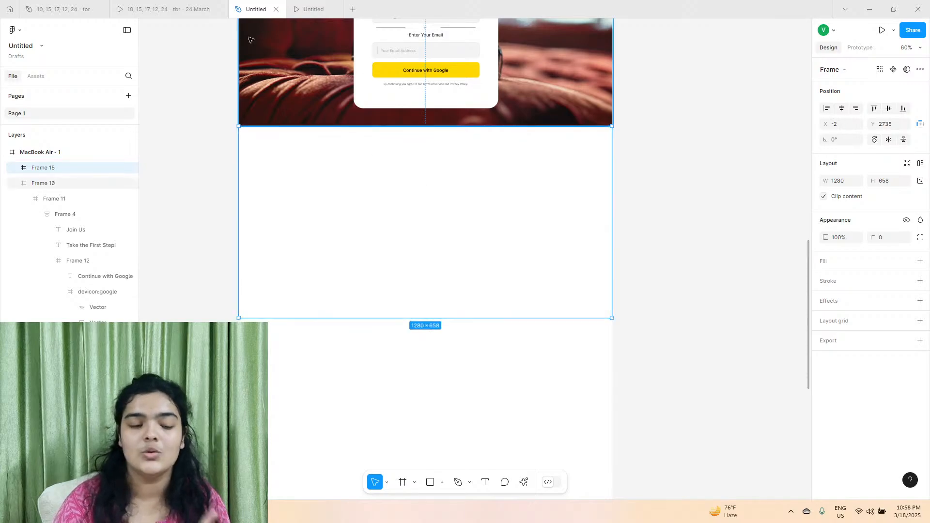
# Examine the reference prototype's section backgrounds and spacing, from Our Commitment down to What Our Clients Say.
pyautogui.click(168, 9)
pyautogui.scroll(-2, 238, 144)
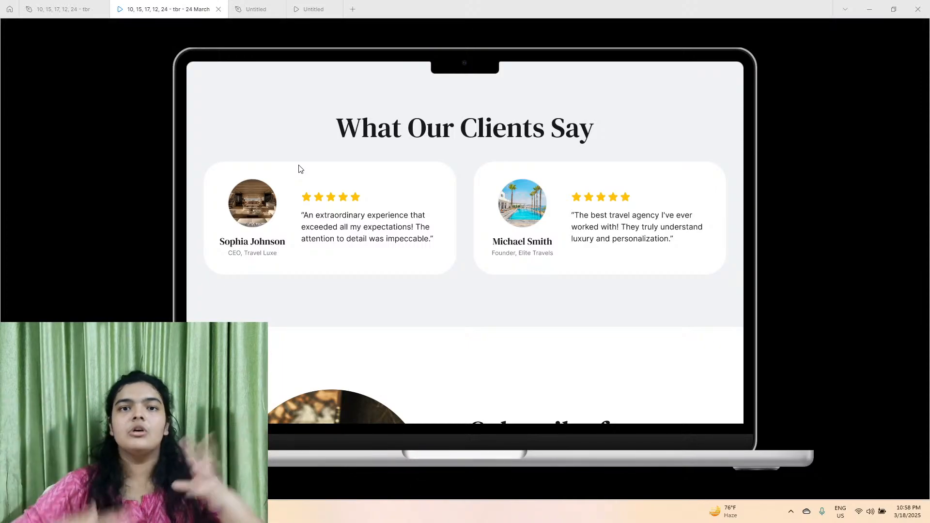
pyautogui.scroll(8, 302, 173)
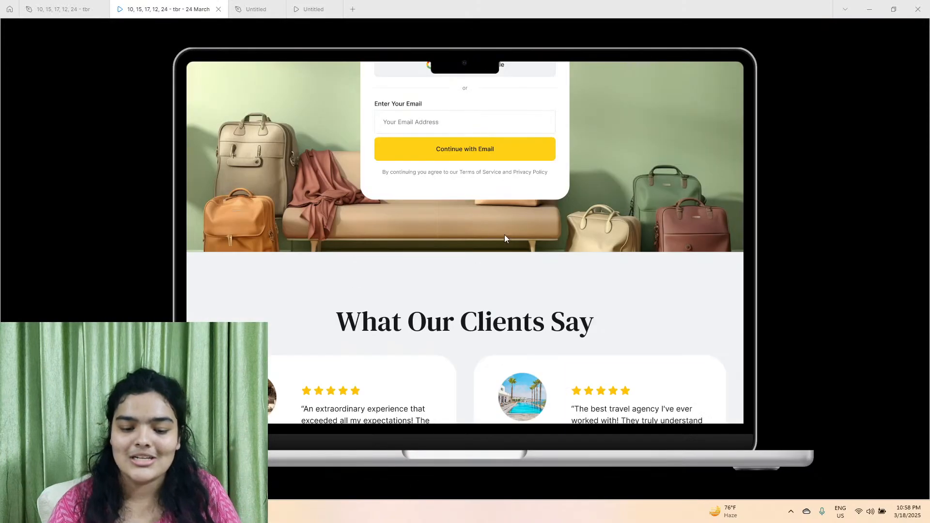
pyautogui.scroll(7, 324, 253)
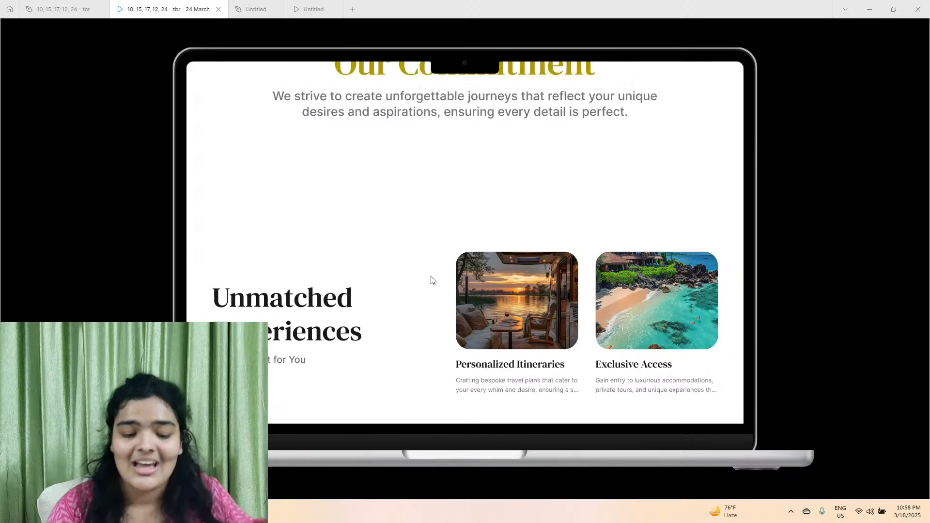
pyautogui.scroll(3, 481, 313)
pyautogui.scroll(-2, 415, 287)
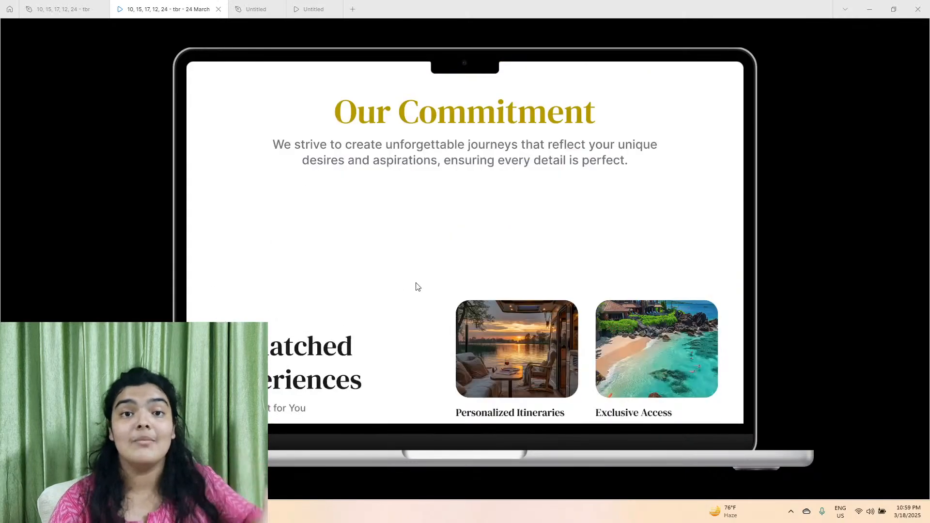
pyautogui.scroll(-8, 415, 286)
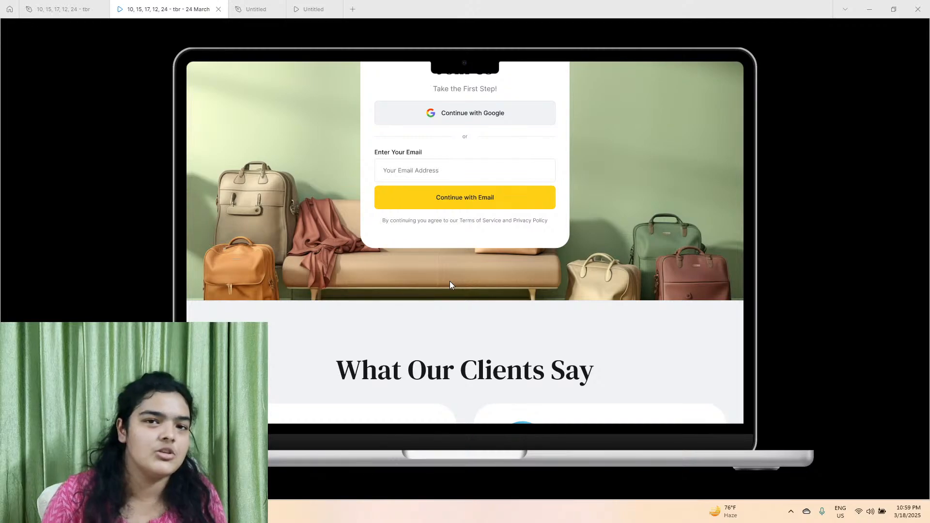
pyautogui.scroll(-6, 450, 281)
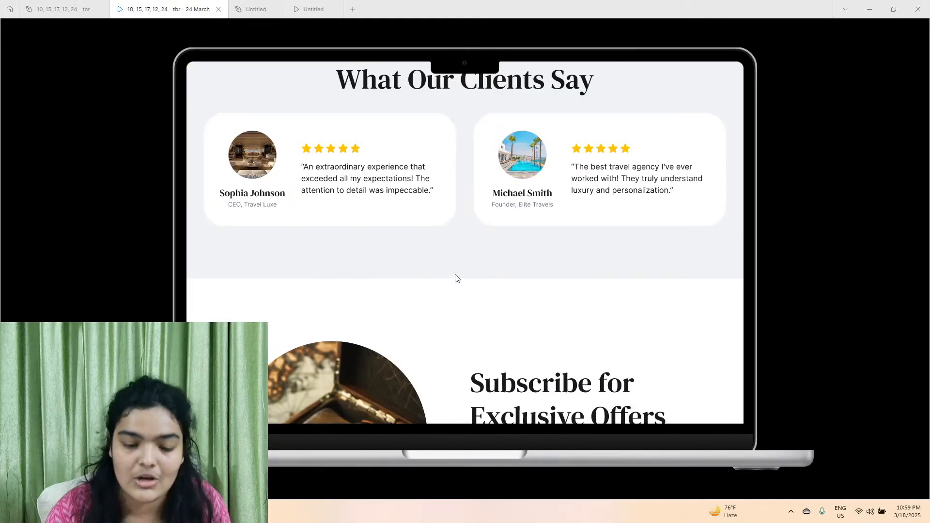
pyautogui.scroll(2, 455, 278)
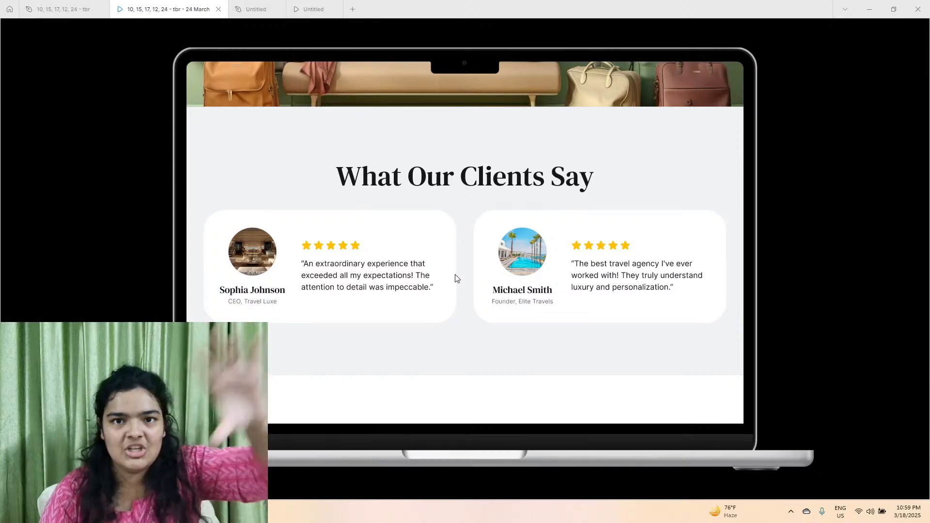
pyautogui.click(254, 5)
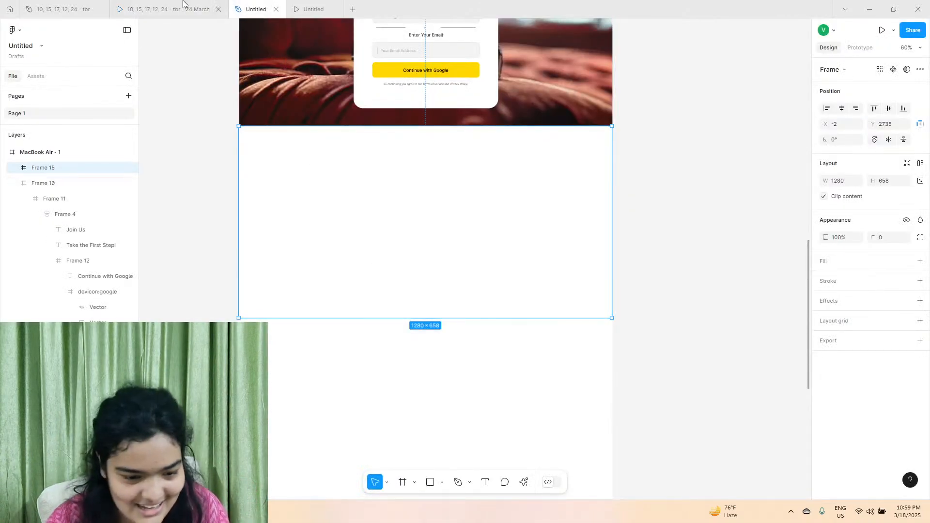
pyautogui.click(167, 9)
pyautogui.click(254, 8)
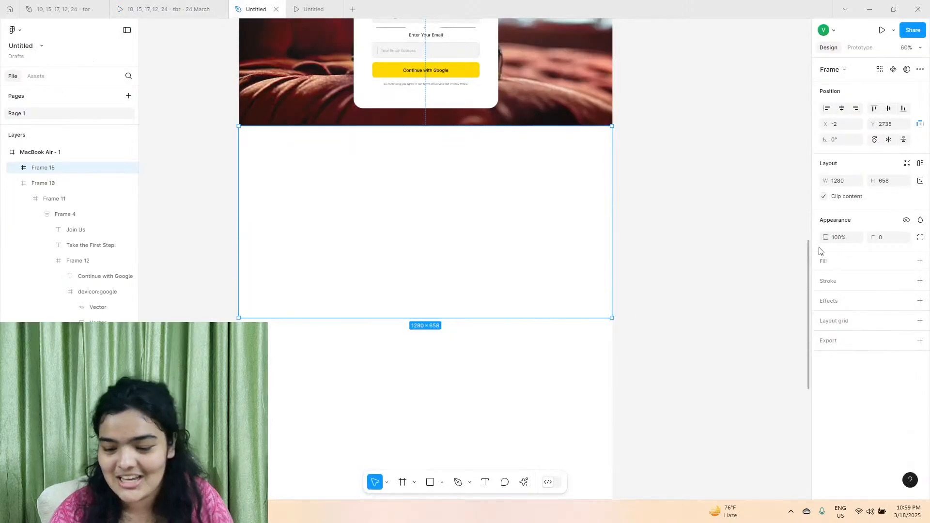
# Add a solid fill to the new frame below Join Us and set its colour to E1E5E5.
pyautogui.click(920, 261)
pyautogui.click(825, 280)
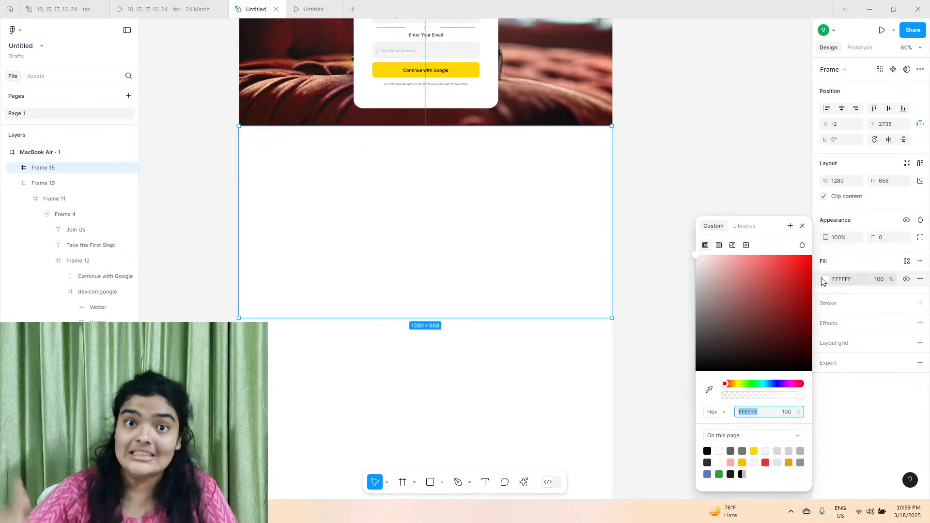
pyautogui.click(778, 451)
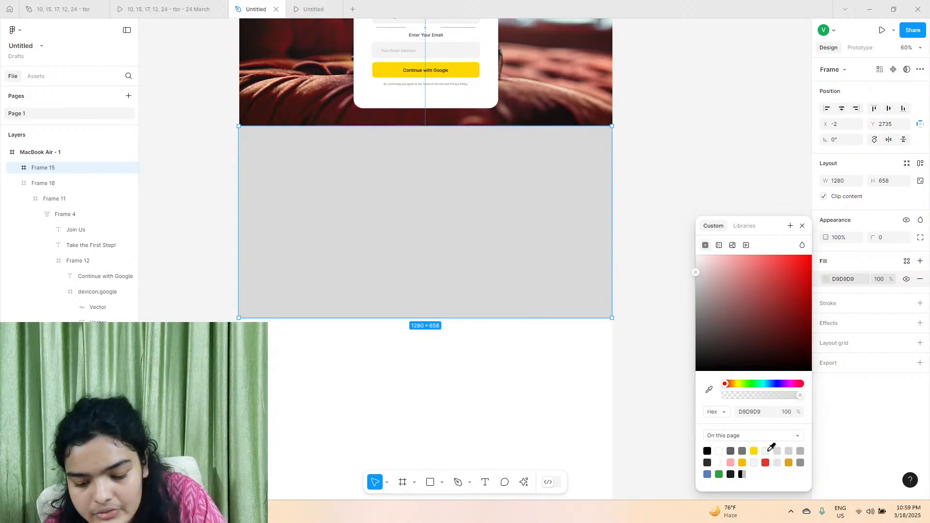
pyautogui.click(766, 451)
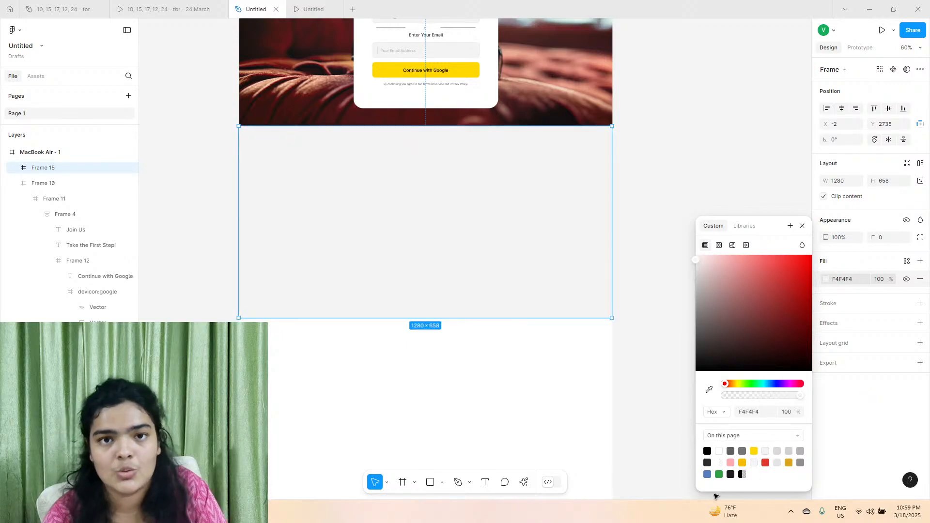
pyautogui.click(778, 462)
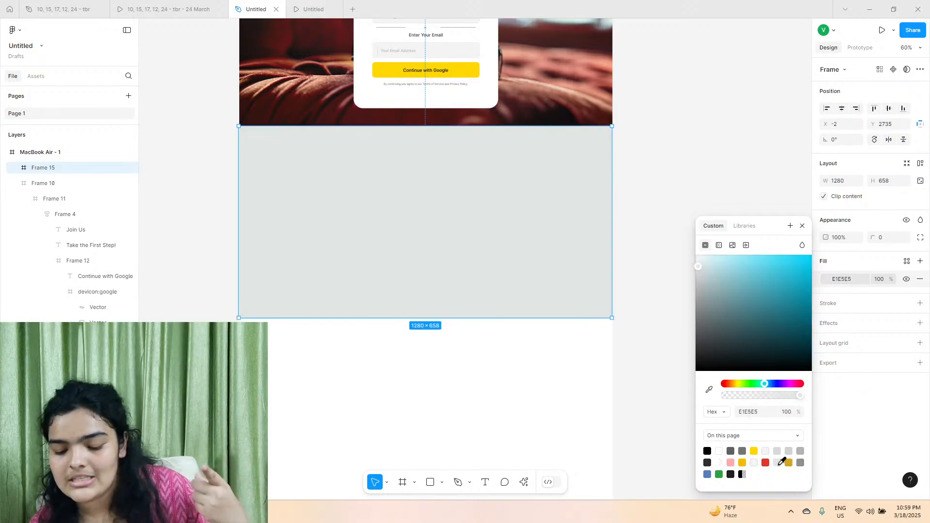
# Review the page's colours from the header down to the new section and compare them with the reference testimonials section.
pyautogui.scroll(15, 525, 288)
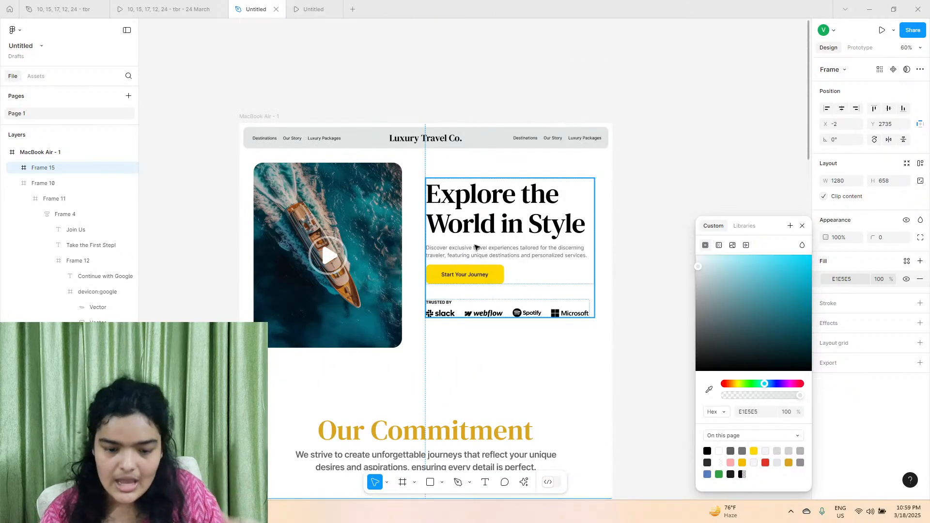
pyautogui.scroll(-4, 480, 138)
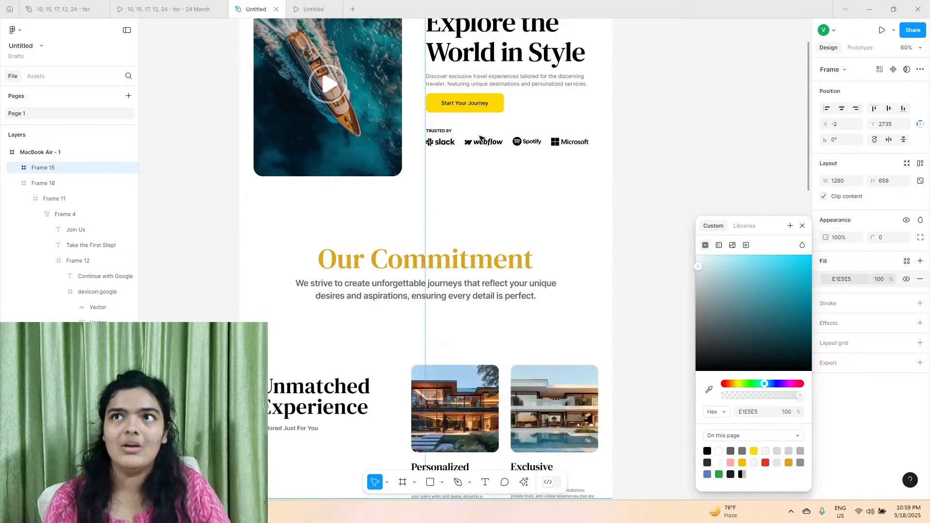
pyautogui.scroll(-4, 480, 139)
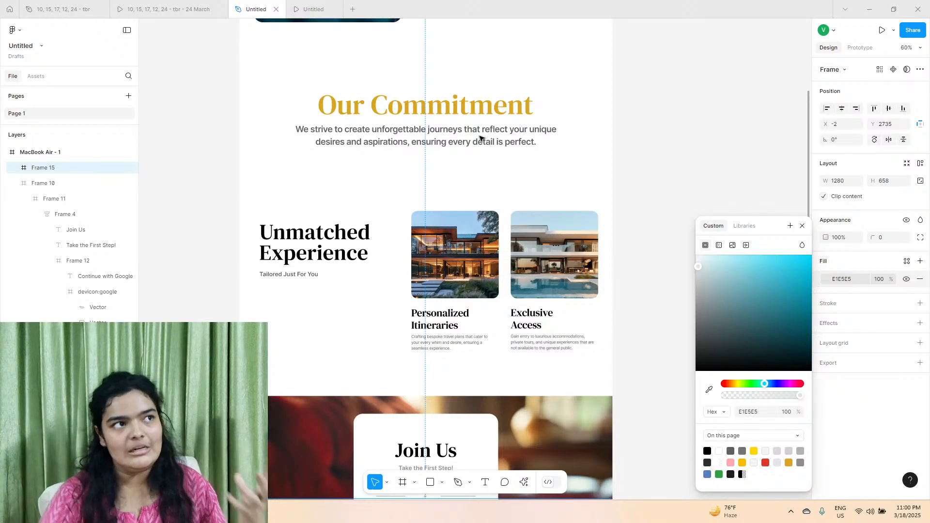
pyautogui.scroll(5, 480, 138)
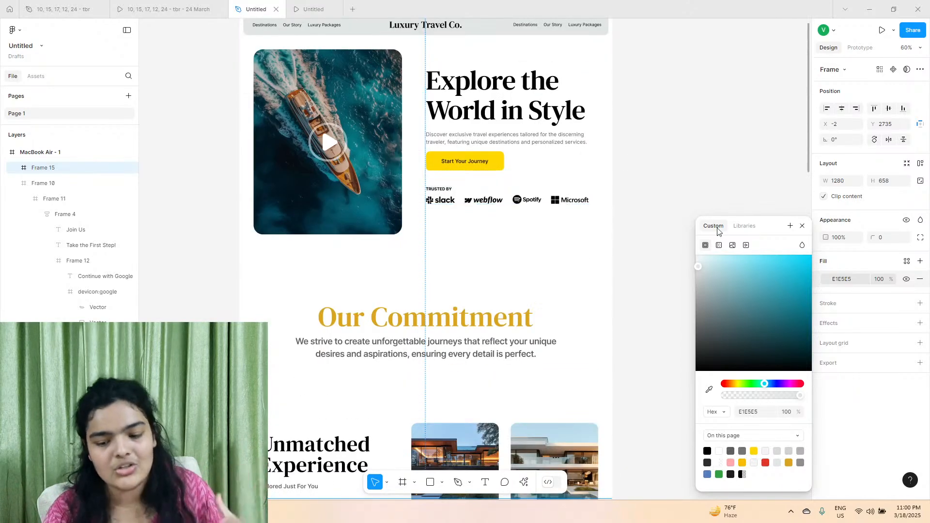
pyautogui.scroll(-8, 579, 199)
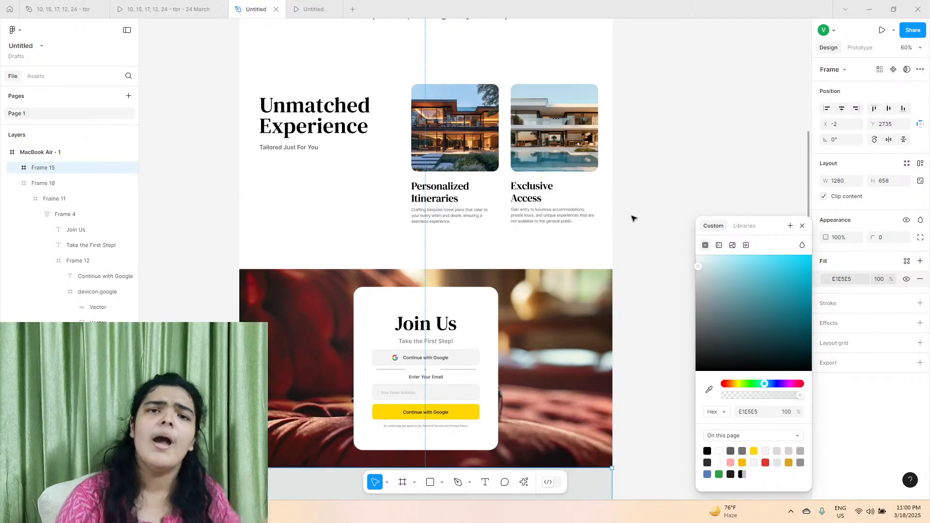
pyautogui.scroll(-5, 634, 218)
pyautogui.scroll(-1, 631, 219)
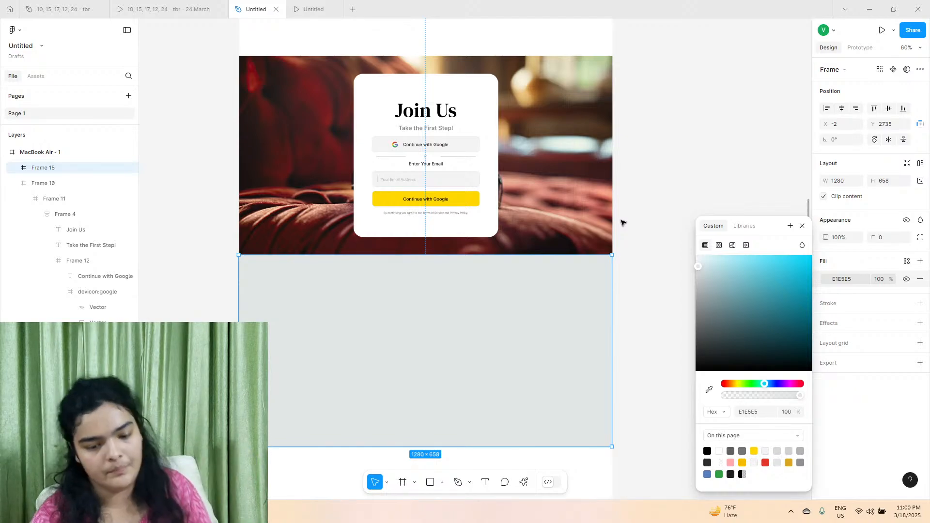
pyautogui.click(177, 7)
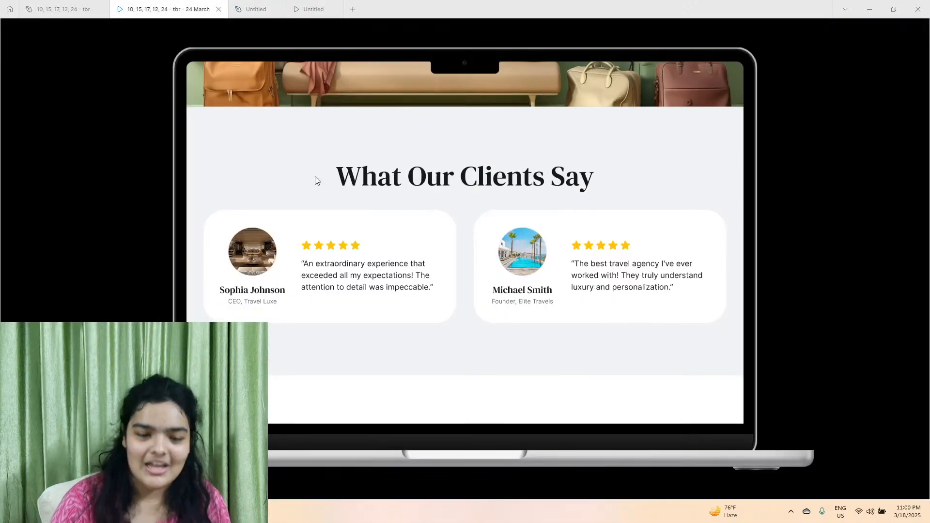
# Copy the Join Us card's heading into the grey frame beneath the image section, at about X 127, Y 116.
pyautogui.click(253, 5)
pyautogui.scroll(6, 436, 314)
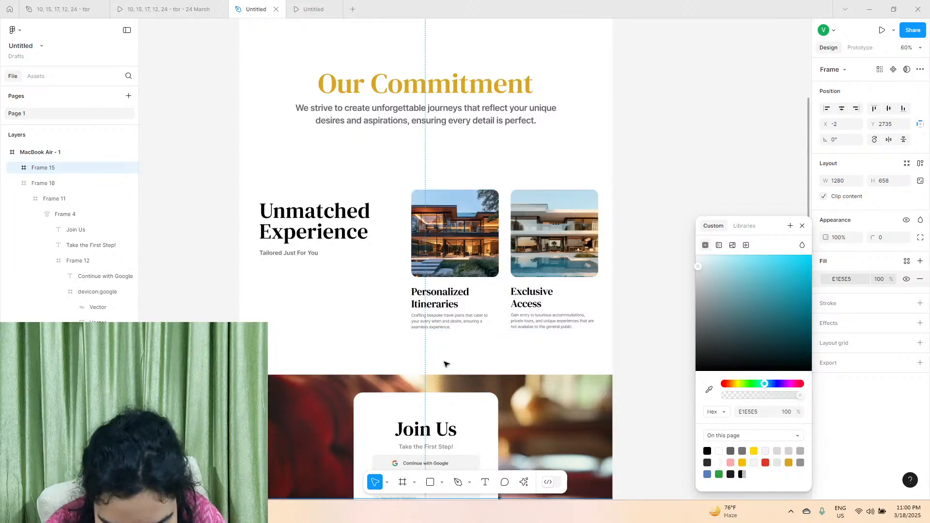
pyautogui.scroll(-3, 445, 363)
pyautogui.doubleClick(436, 279)
pyautogui.doubleClick(437, 279)
pyautogui.doubleClick(437, 279)
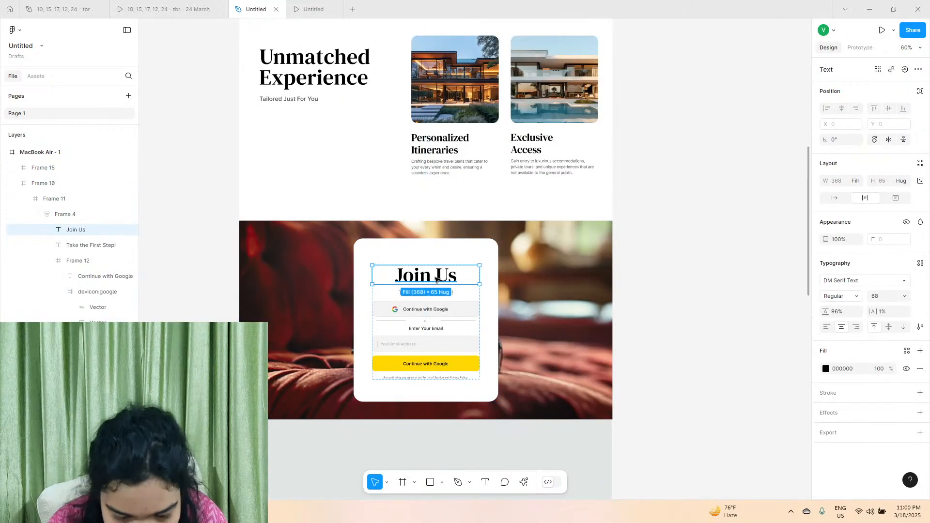
pyautogui.hotkey('ctrl', 'd')
pyautogui.moveTo(435, 277); pyautogui.dragTo(383, 346)
pyautogui.hotkey('ctrl', 'z')
pyautogui.moveTo(422, 206); pyautogui.dragTo(304, 301)
pyautogui.scroll(-3, 304, 298)
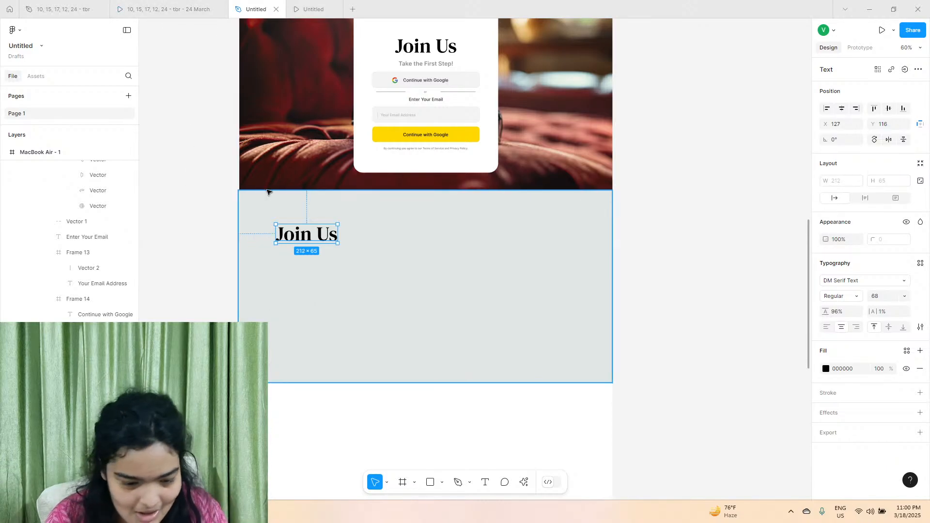
# Change the copied heading's text to "What Our Clients Say" and centre it horizontally in the grey frame.
pyautogui.click(196, 9)
pyautogui.click(256, 8)
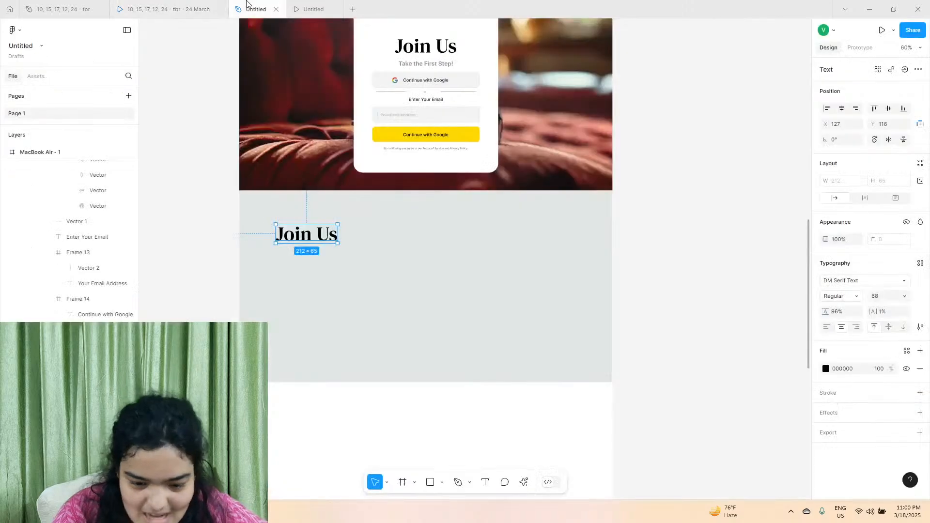
pyautogui.click(196, 8)
pyautogui.click(255, 9)
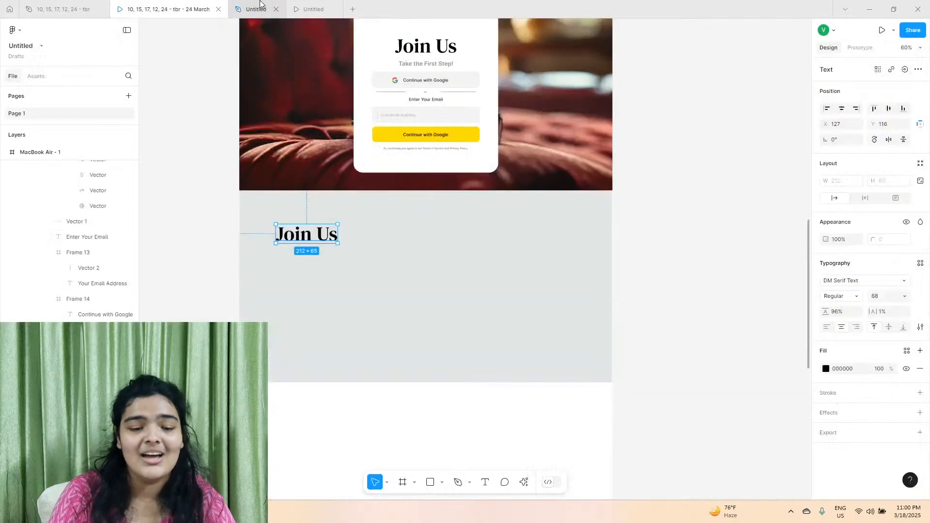
pyautogui.doubleClick(310, 234)
pyautogui.write('What ')
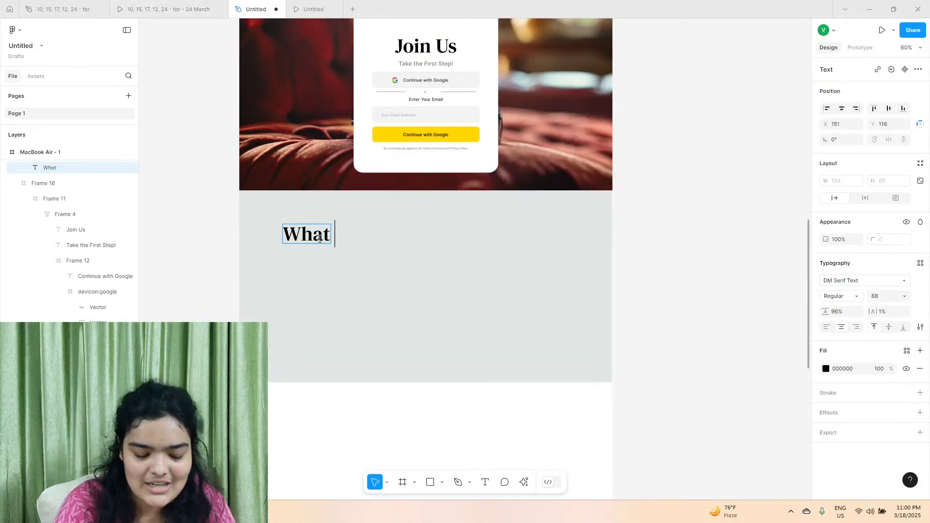
pyautogui.write('Our Cl')
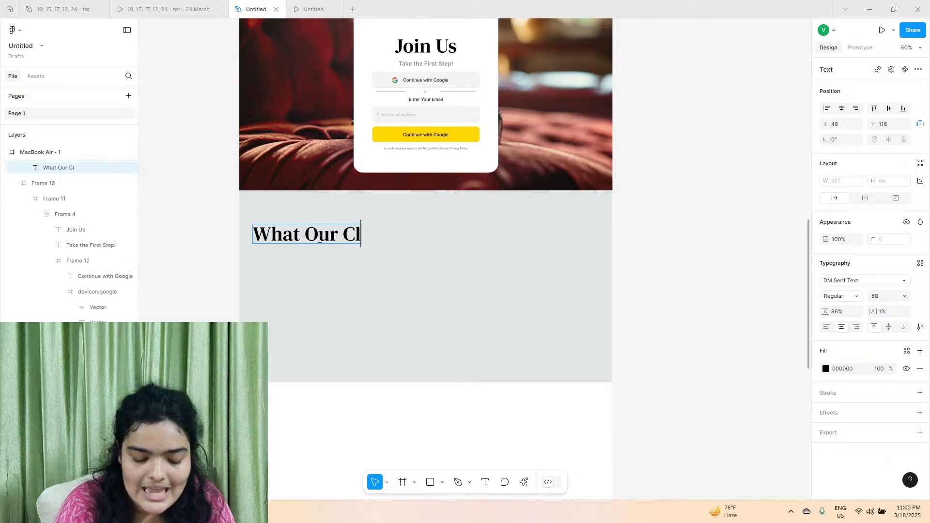
pyautogui.write('ients')
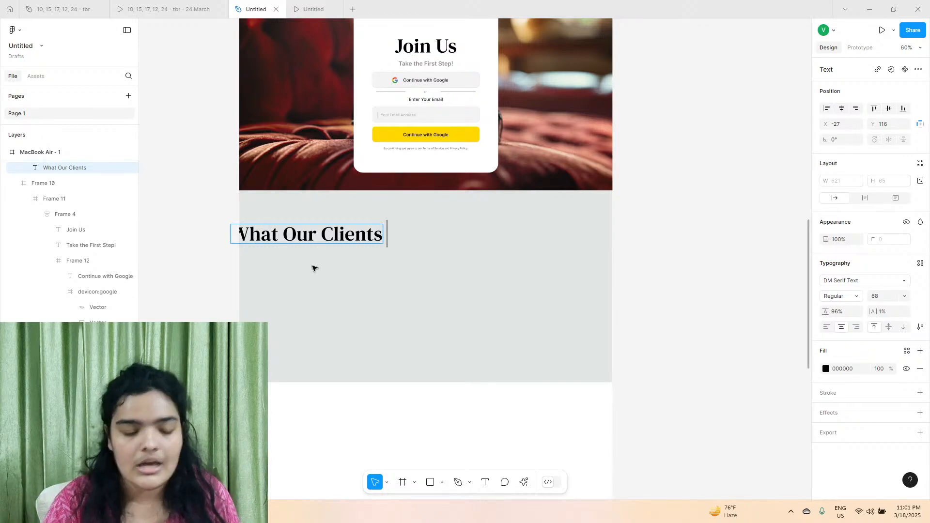
pyautogui.write('Say')
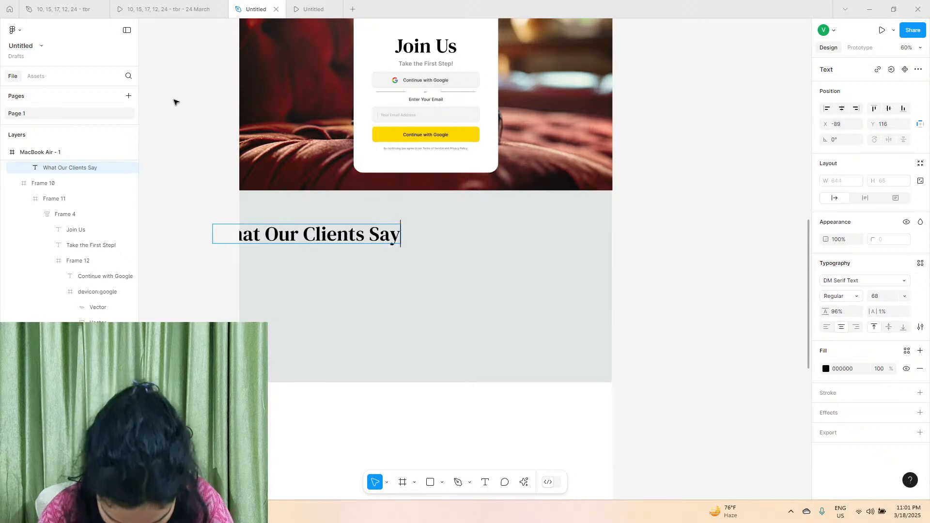
pyautogui.scroll(-3, 46, 257)
pyautogui.press('Escape')
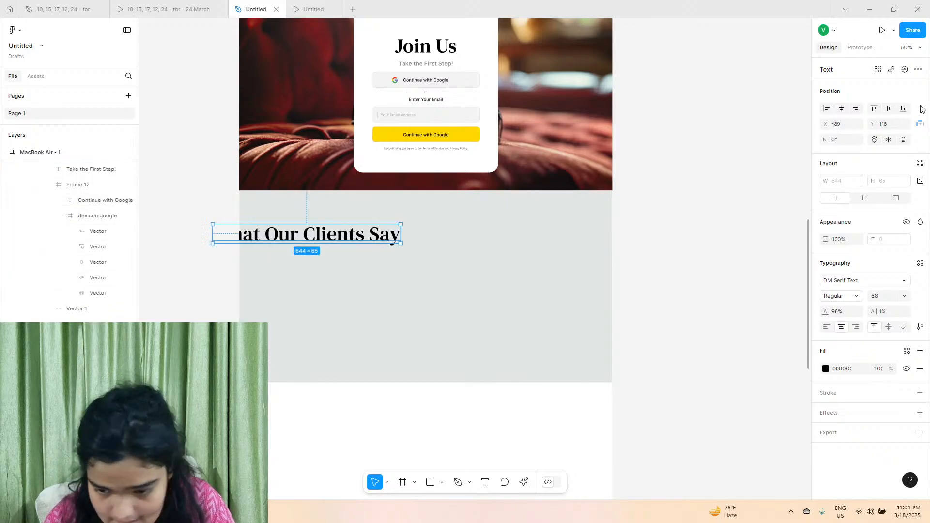
pyautogui.click(841, 108)
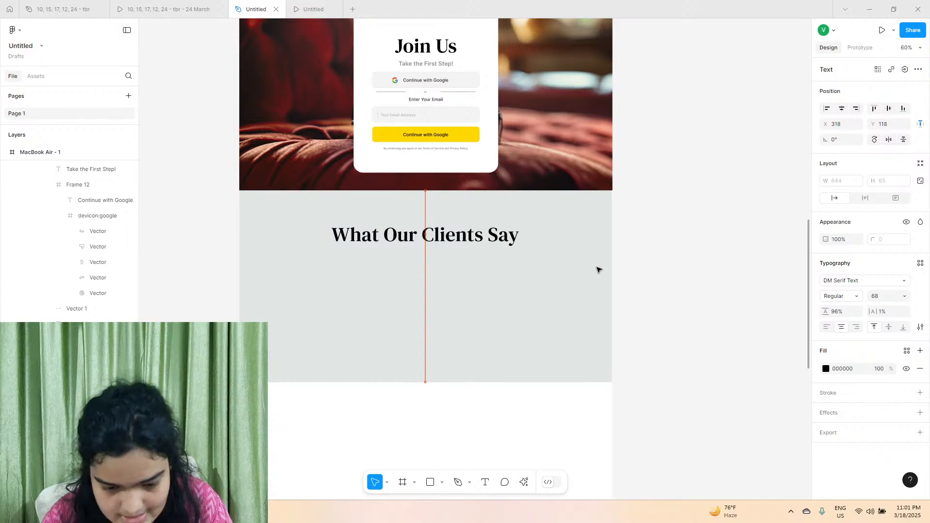
# Draw a testimonial card frame about 580 × 286 below the What Our Clients Say heading, at about X 75, Y 296.
pyautogui.click(169, 10)
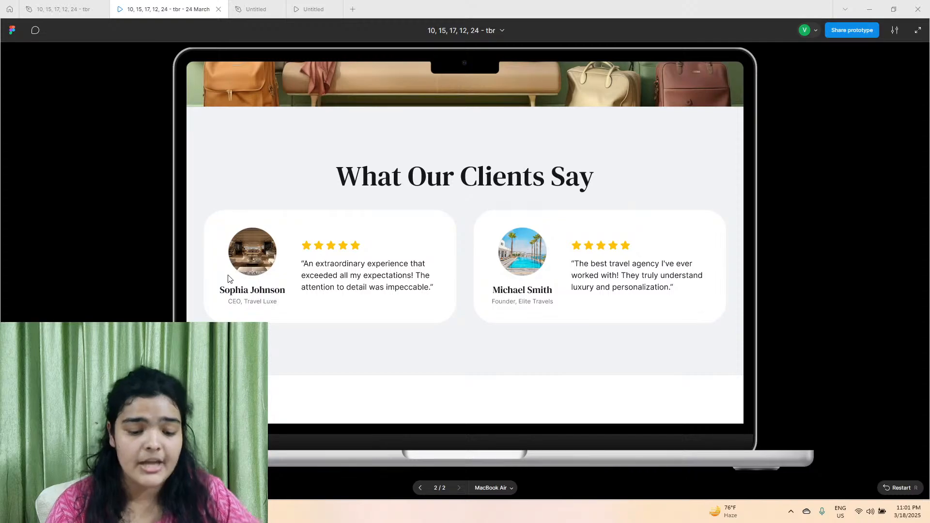
pyautogui.click(256, 9)
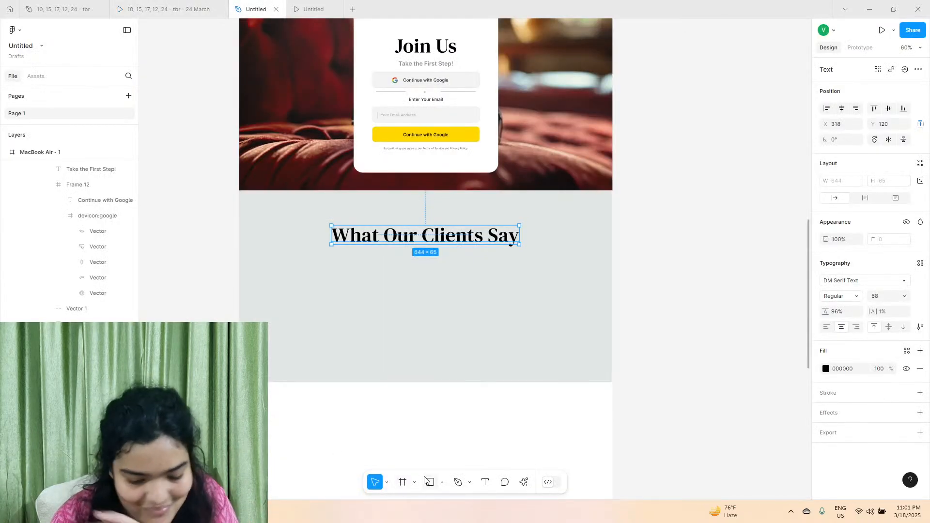
pyautogui.click(403, 482)
pyautogui.scroll(5, 261, 275)
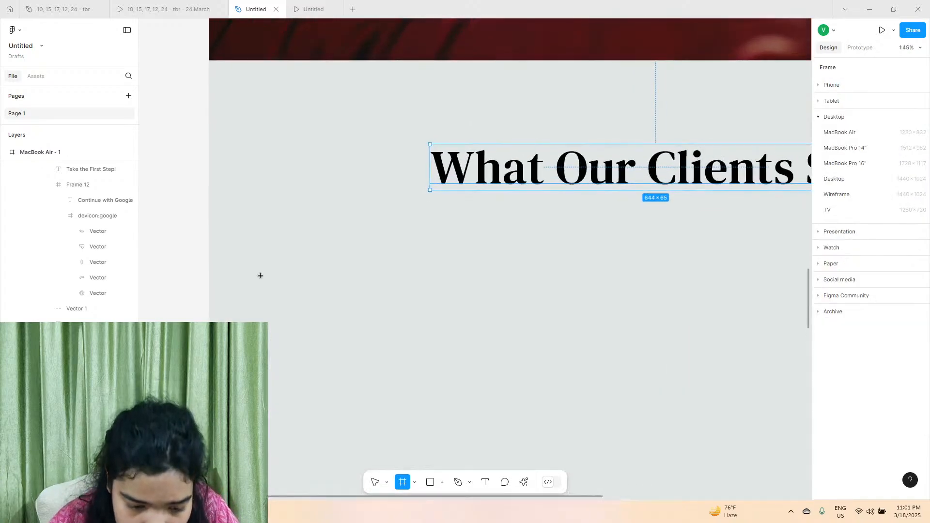
pyautogui.moveTo(260, 275); pyautogui.dragTo(666, 468)
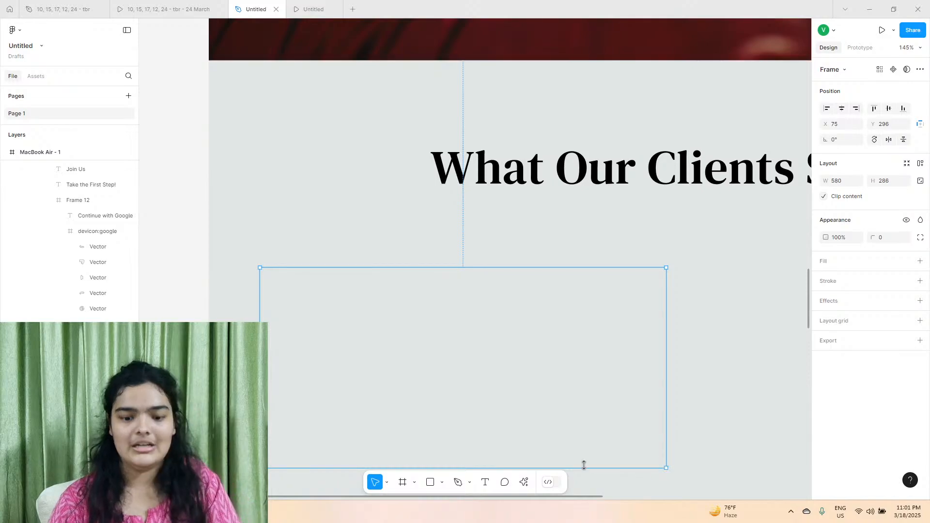
pyautogui.scroll(-2, 458, 427)
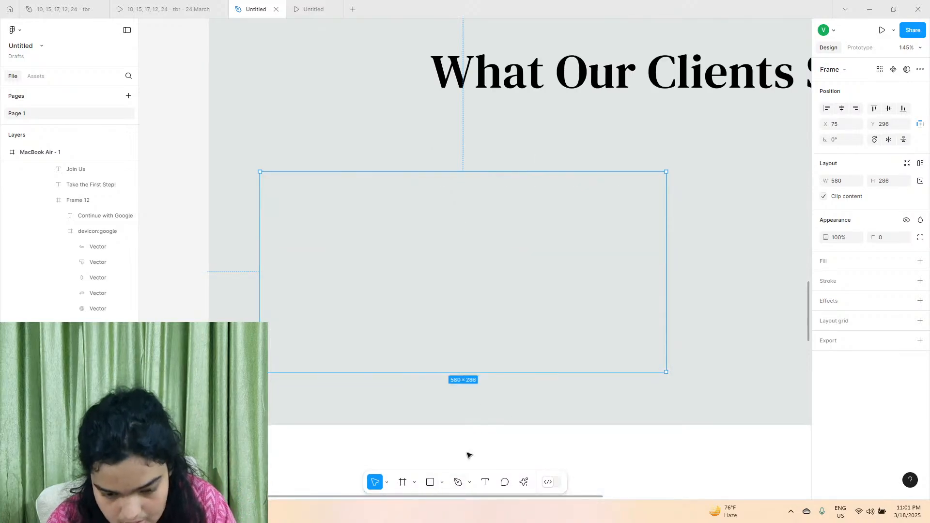
# Fill the testimonial card with white FFFFFF and set its corner radius to 34.
pyautogui.click(920, 261)
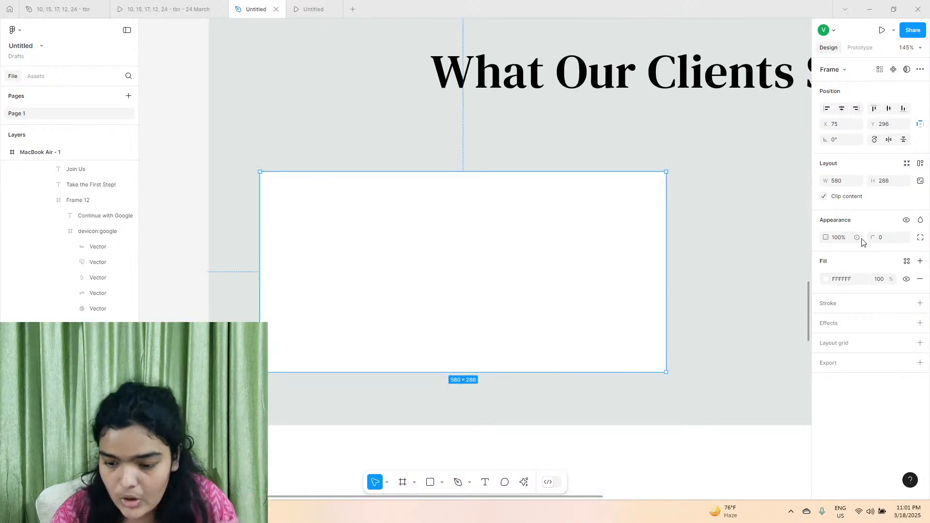
pyautogui.moveTo(873, 237); pyautogui.dragTo(271, 266)
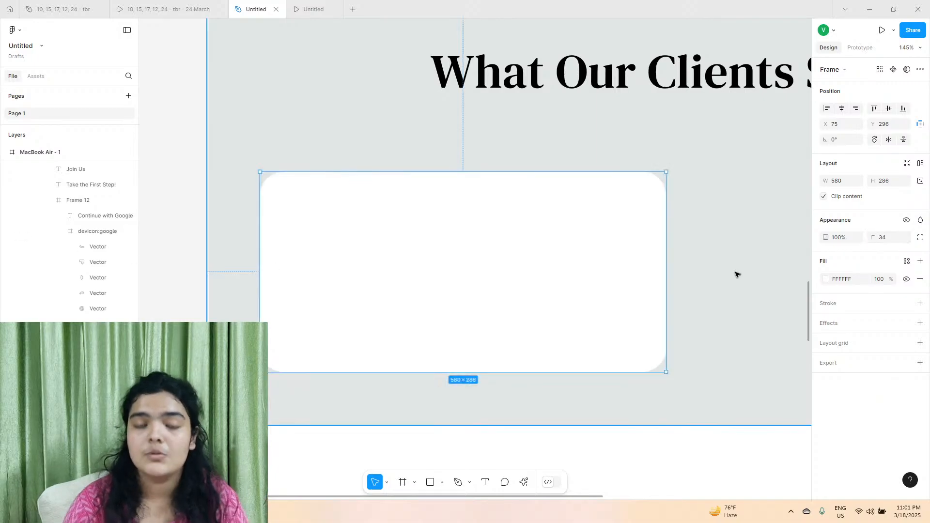
# Review the whole landing page from the header down to the What Our Clients Say section.
pyautogui.scroll(1, 737, 272)
pyautogui.hscroll(1, 737, 273)
pyautogui.scroll(-5, 737, 273)
pyautogui.hscroll(4, 737, 272)
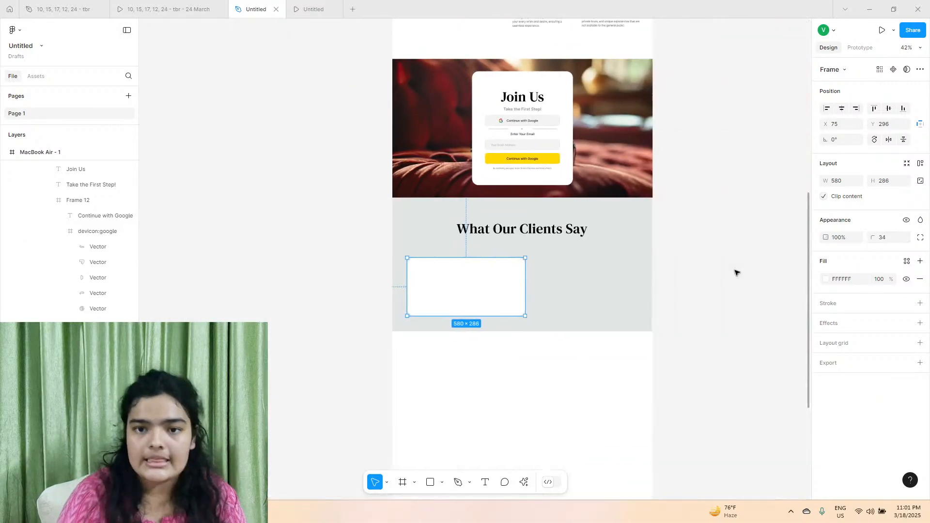
pyautogui.hscroll(3, 737, 273)
pyautogui.scroll(10, 737, 272)
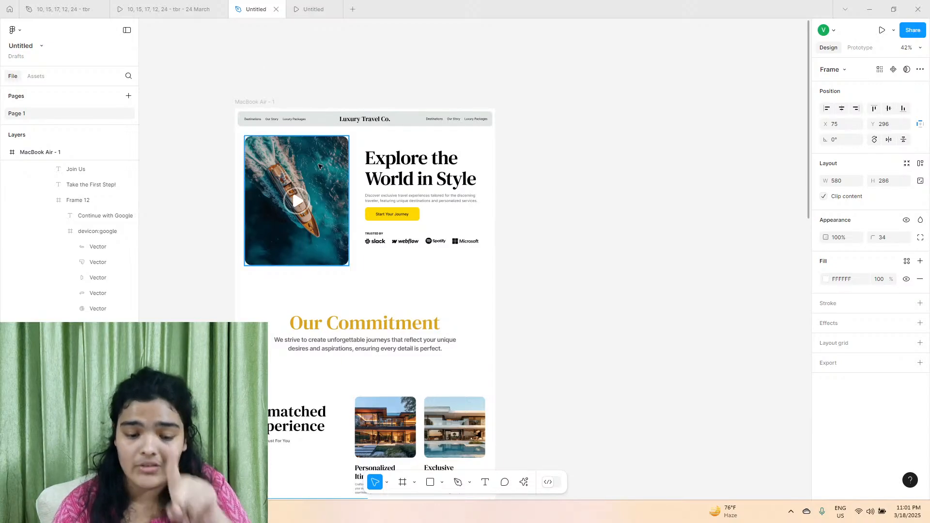
pyautogui.scroll(-10, 440, 413)
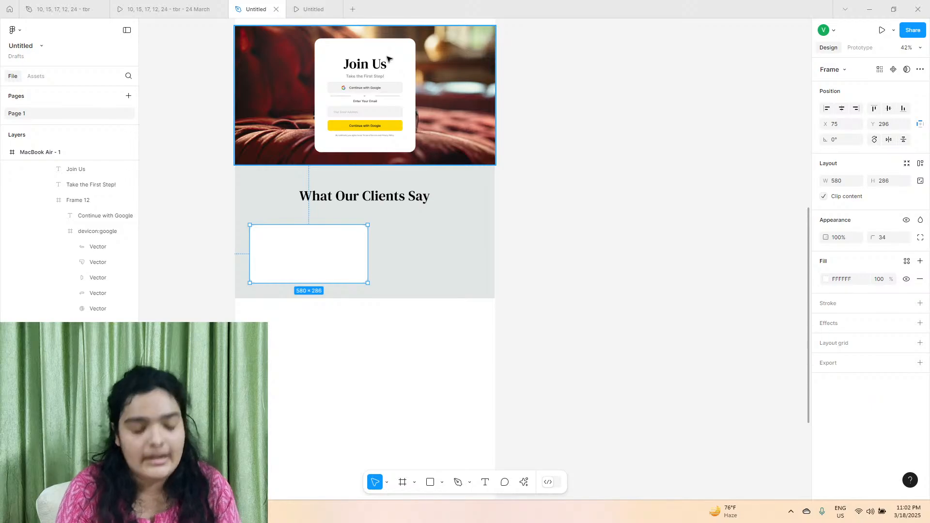
# Widen the testimonial card to about 589 and move it closer to the heading, to about X 79, Y 254.
pyautogui.scroll(6, 268, 252)
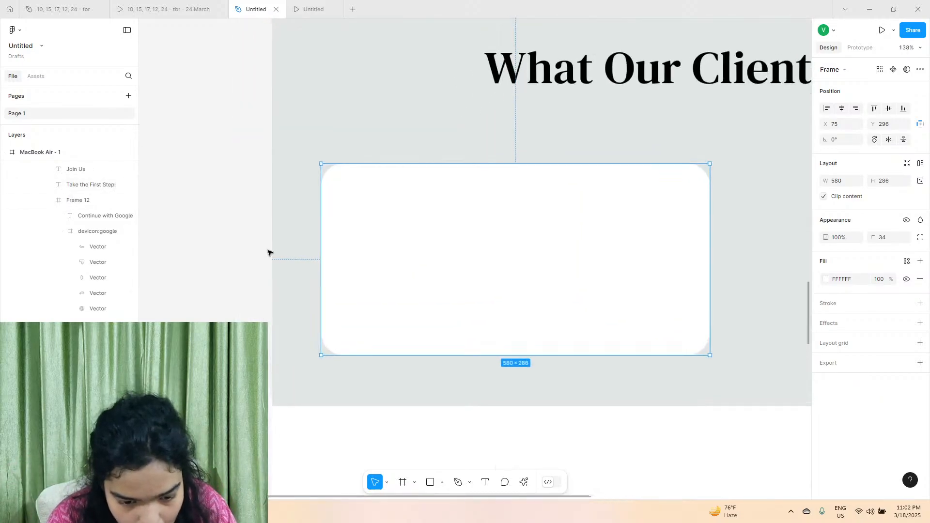
pyautogui.hscroll(2, 268, 252)
pyautogui.moveTo(581, 221); pyautogui.dragTo(586, 223)
pyautogui.moveTo(429, 280); pyautogui.dragTo(431, 253)
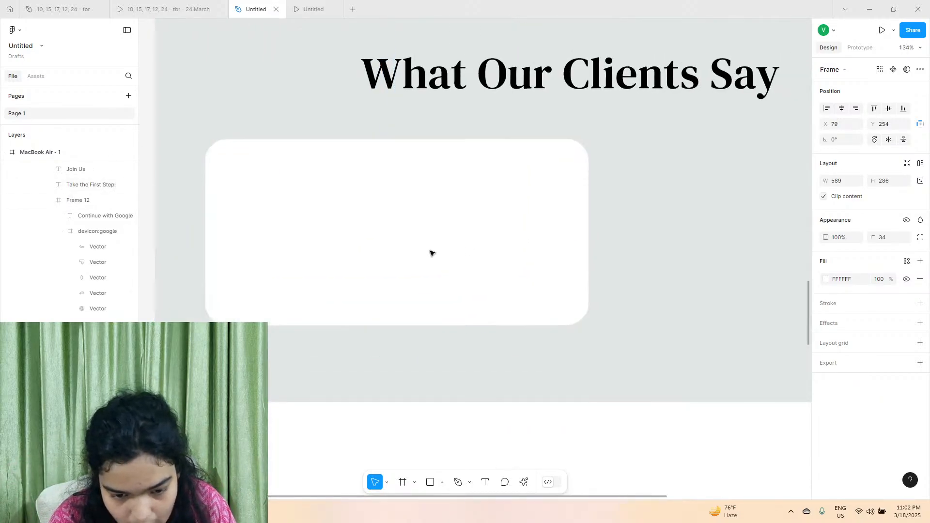
# Draw an ellipse about 162 × 167 inside the testimonial card and place it at about X 42, Y 26.
pyautogui.click(442, 482)
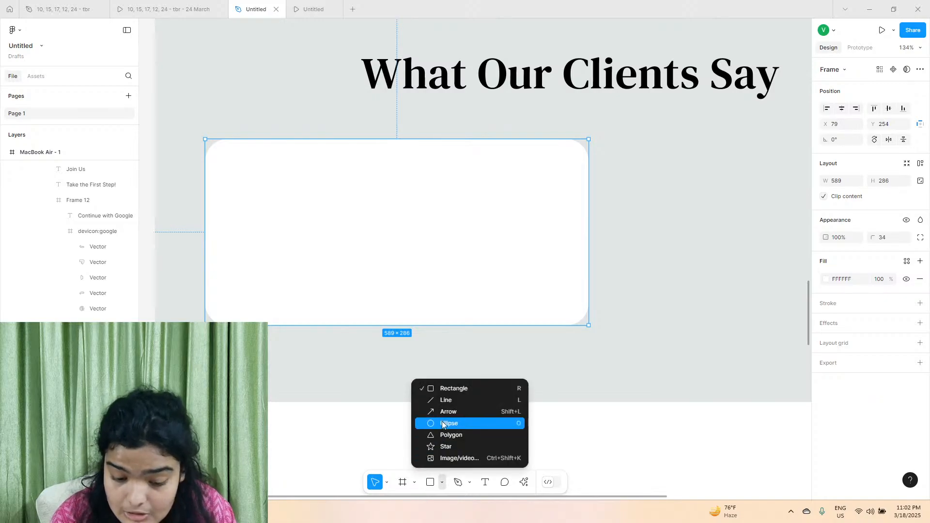
pyautogui.click(438, 422)
pyautogui.moveTo(247, 168); pyautogui.dragTo(353, 278)
pyautogui.moveTo(301, 249); pyautogui.dragTo(286, 237)
# Set the ellipse's height to 162 to make it a perfect circle.
pyautogui.click(857, 181)
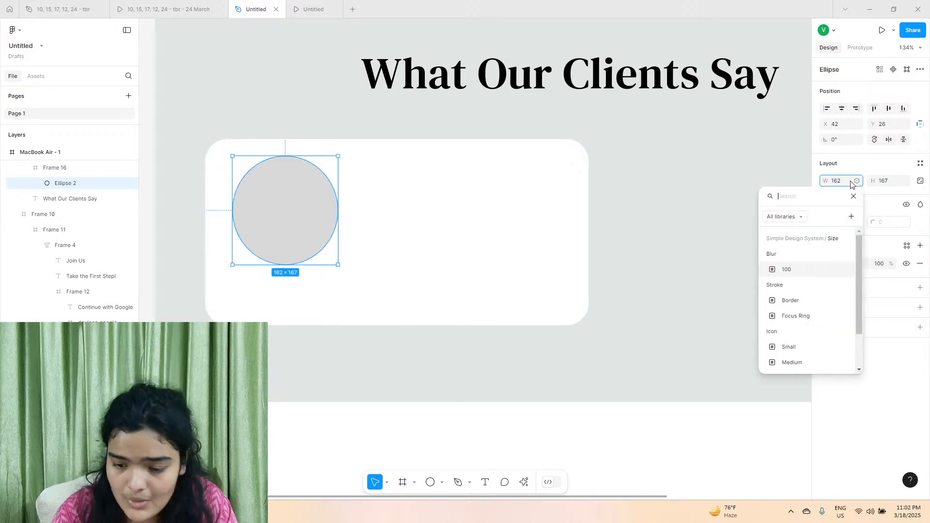
pyautogui.click(857, 181)
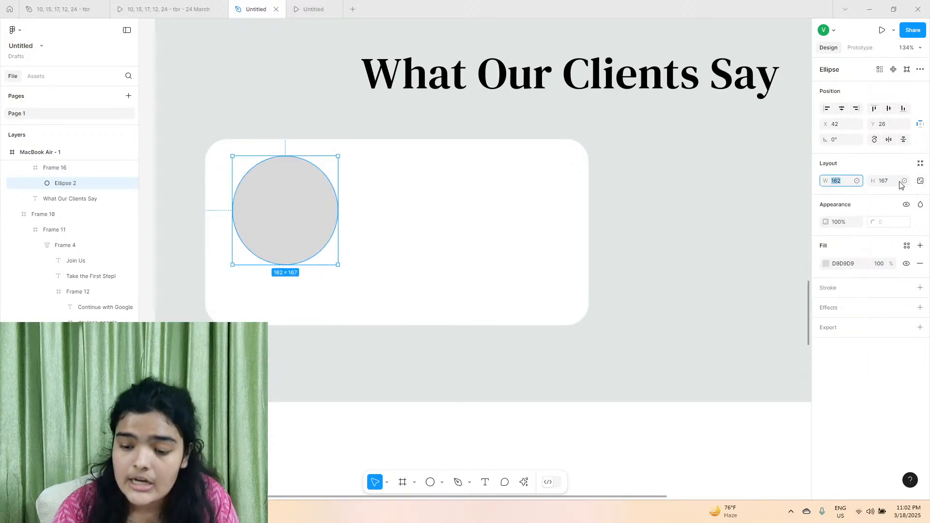
pyautogui.click(899, 182)
pyautogui.write('162')
pyautogui.click(444, 208)
pyautogui.click(275, 194)
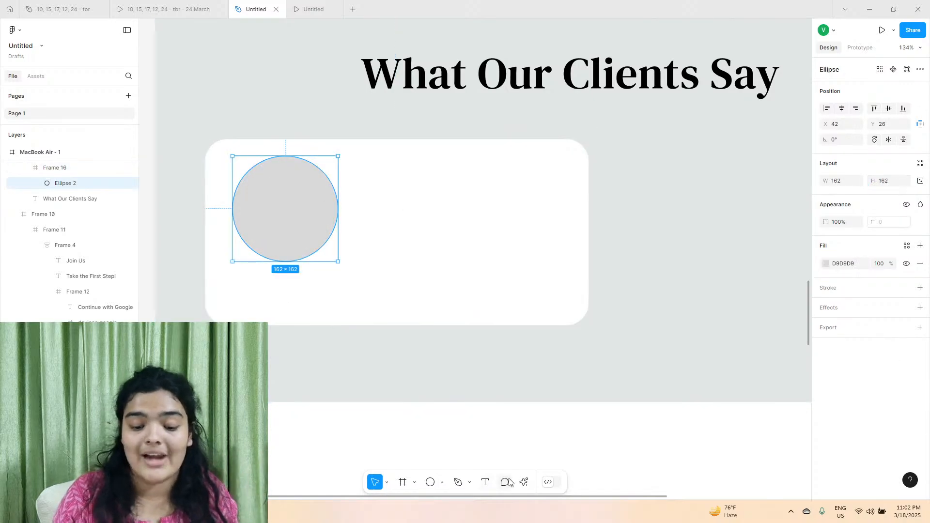
# Search the Lummi plugin's photos for "luxury" and fill the circle with the villa and pool image.
pyautogui.click(521, 486)
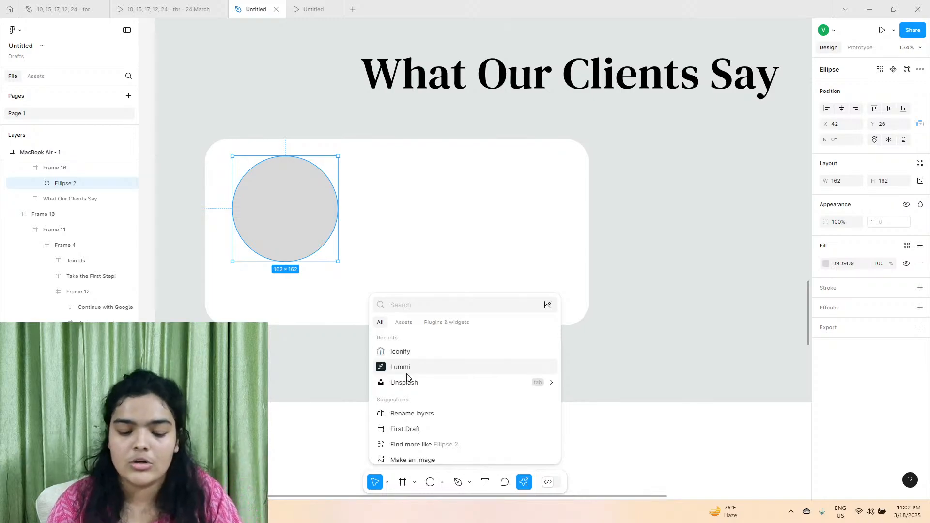
pyautogui.click(406, 368)
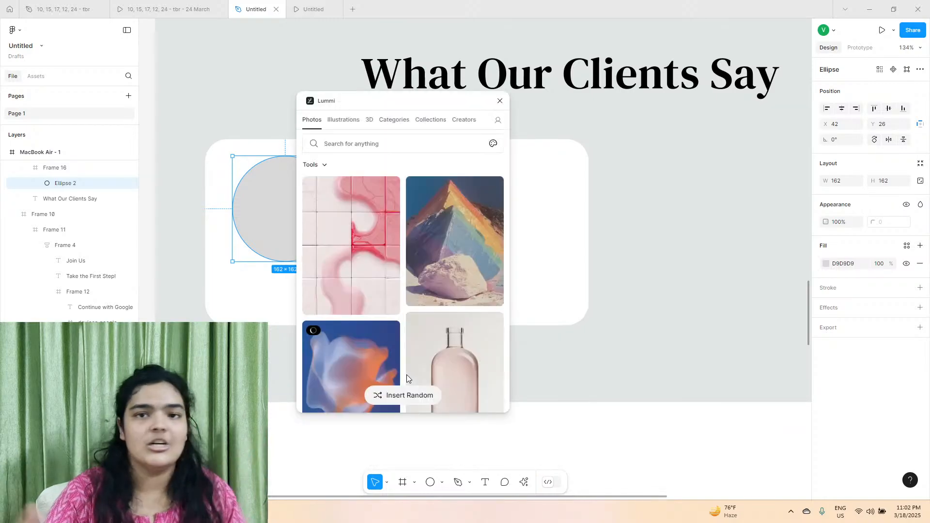
pyautogui.click(324, 144)
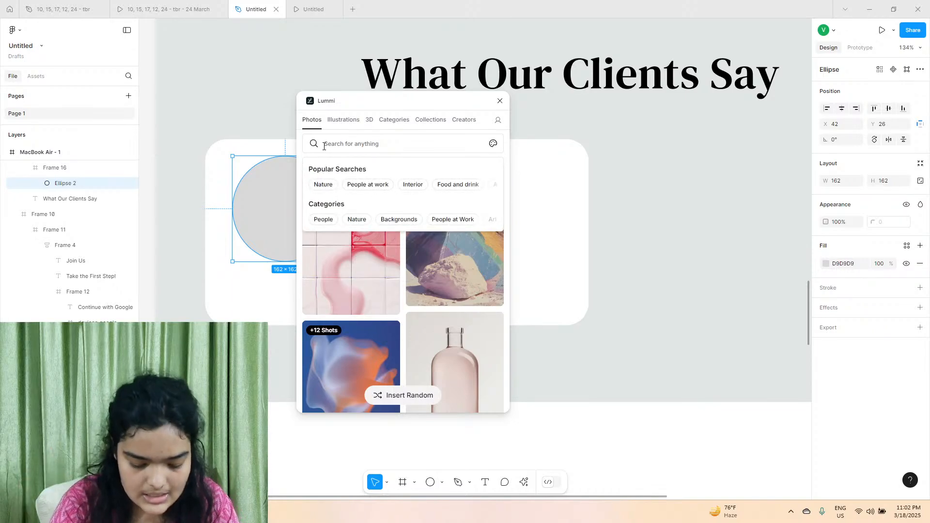
pyautogui.write('luxury')
pyautogui.press('Return')
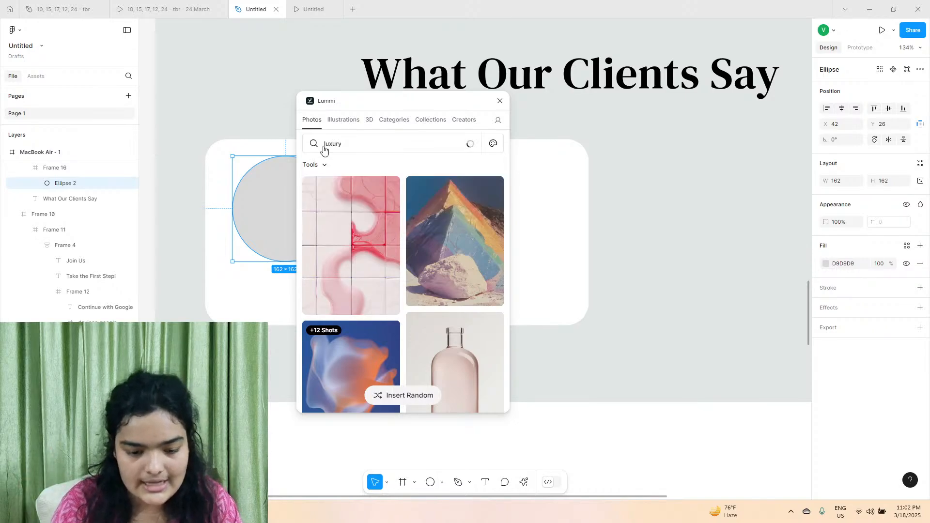
pyautogui.scroll(-10, 379, 210)
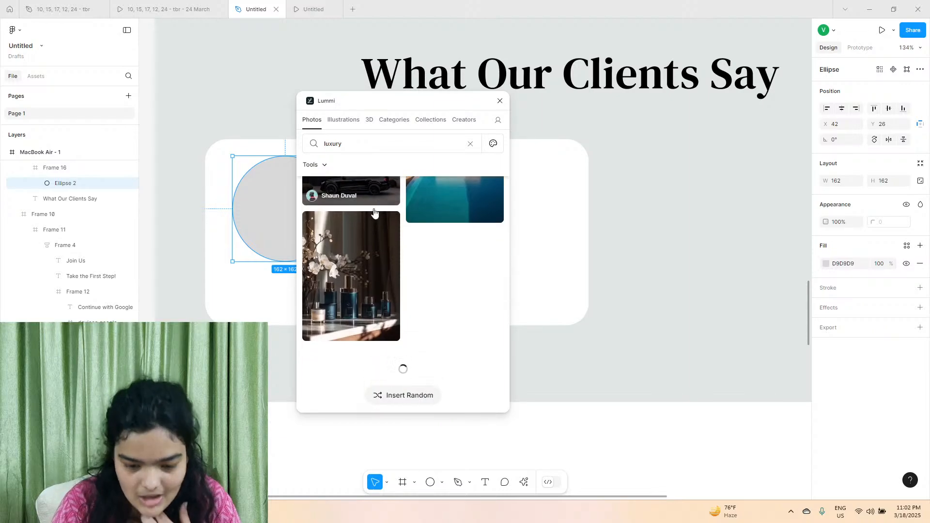
pyautogui.scroll(1, 548, 263)
pyautogui.scroll(2, 453, 242)
pyautogui.click(452, 241)
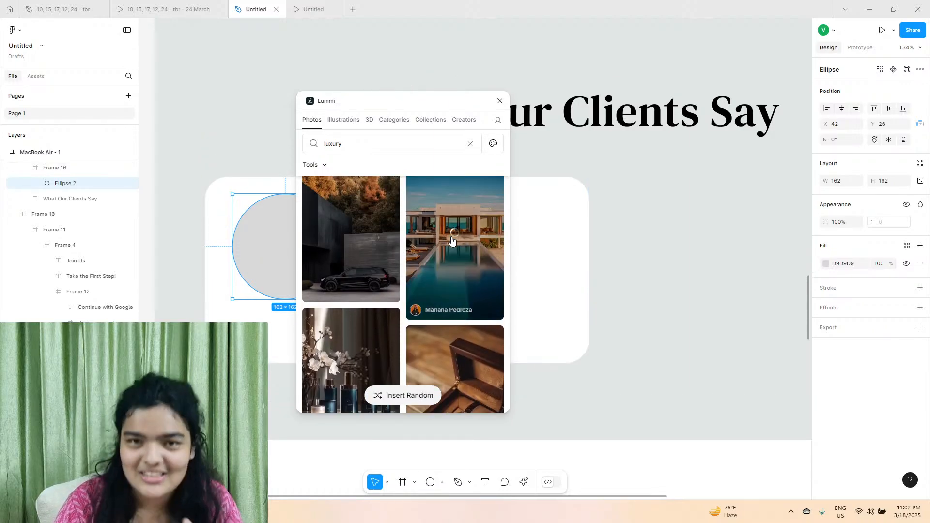
pyautogui.moveTo(406, 99); pyautogui.dragTo(655, 154)
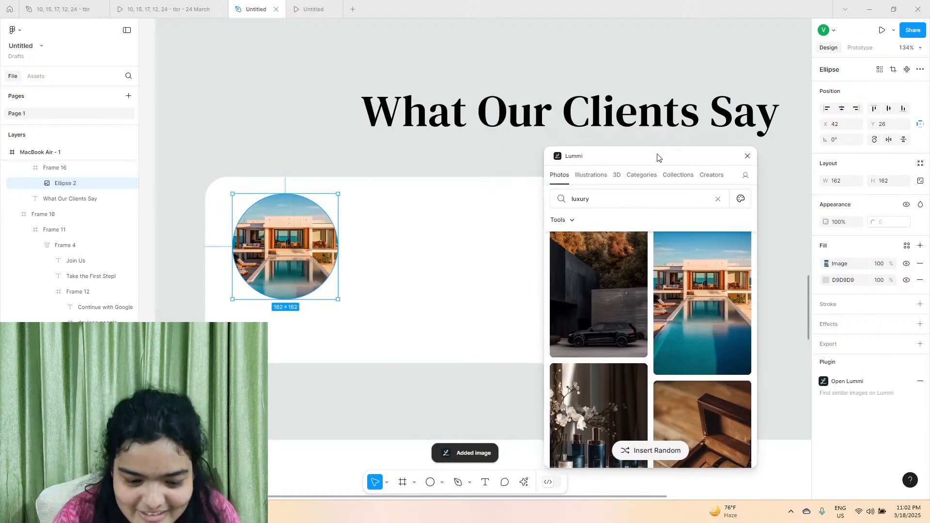
pyautogui.click(748, 156)
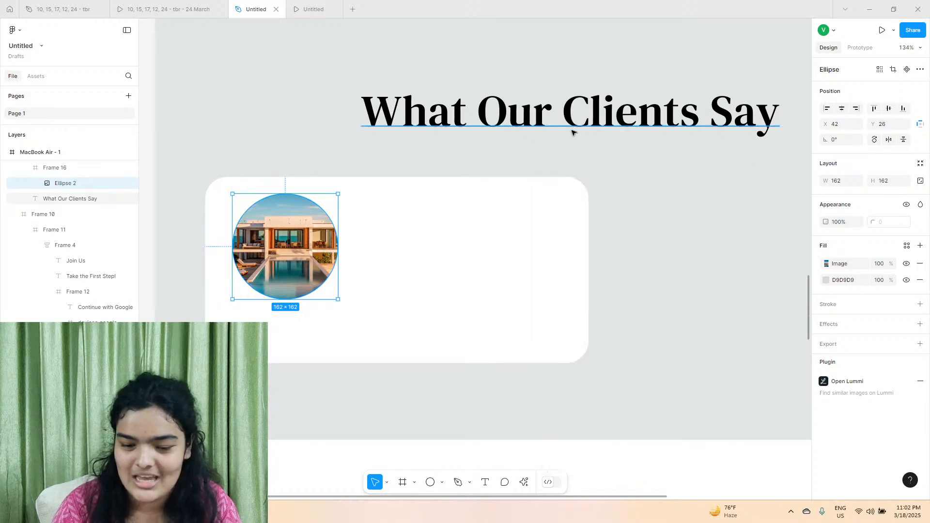
# Duplicate the What Our Clients Say heading over the testimonial card at about X 191, Y 424, and bring the copy to the front.
pyautogui.click(503, 132)
pyautogui.moveTo(503, 135); pyautogui.dragTo(423, 323)
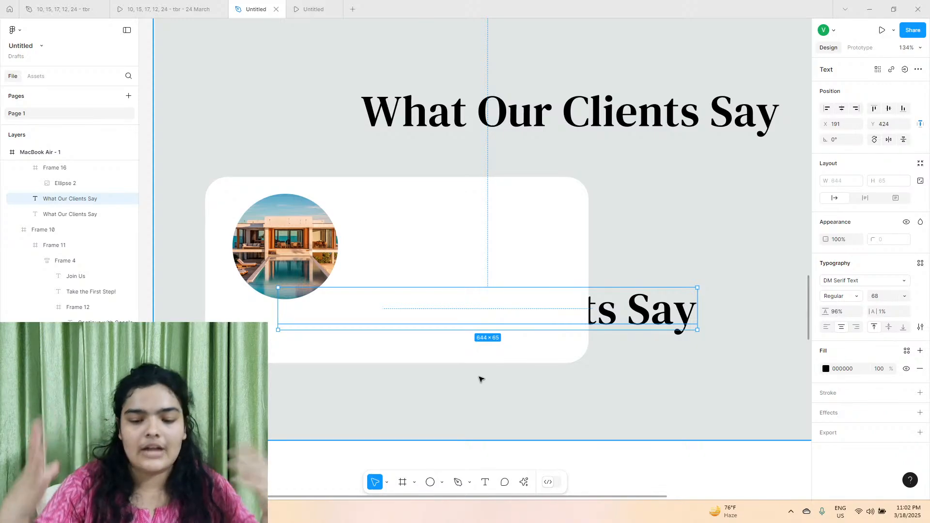
pyautogui.rightClick(673, 309)
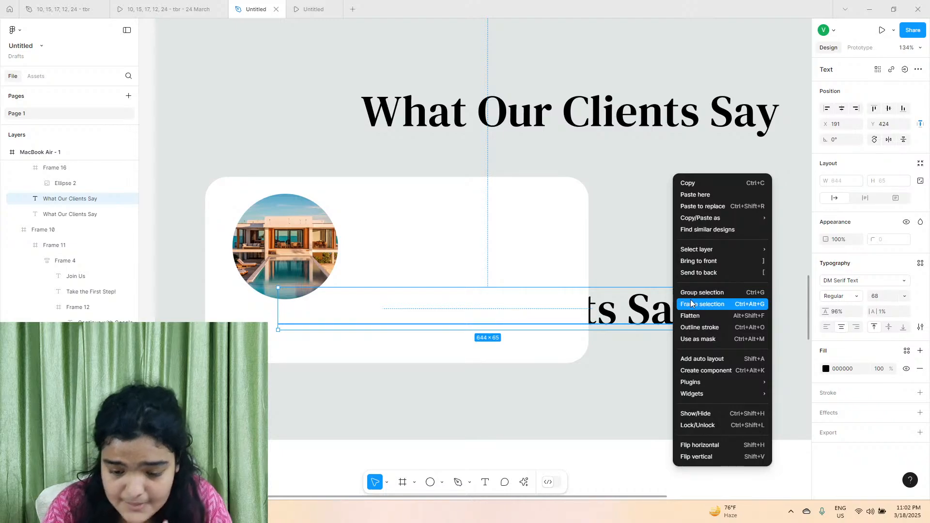
pyautogui.click(696, 274)
pyautogui.rightClick(677, 301)
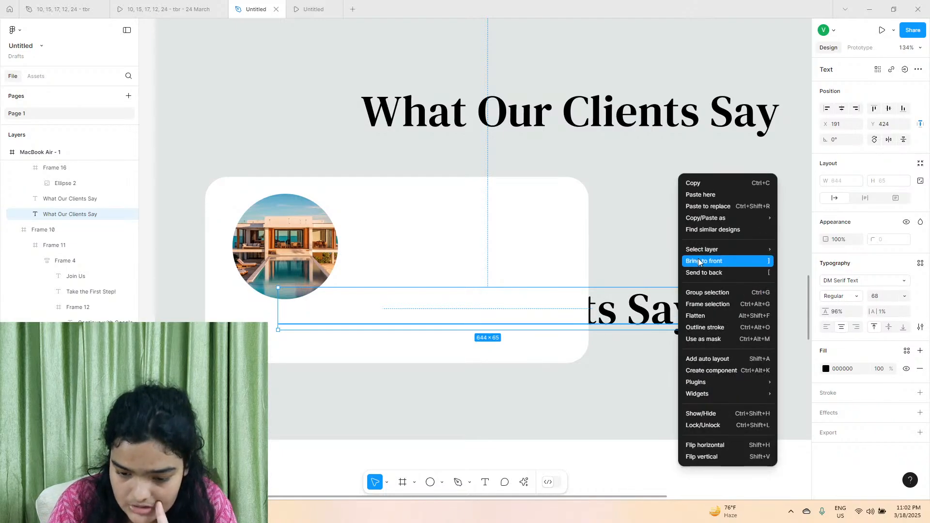
pyautogui.click(700, 264)
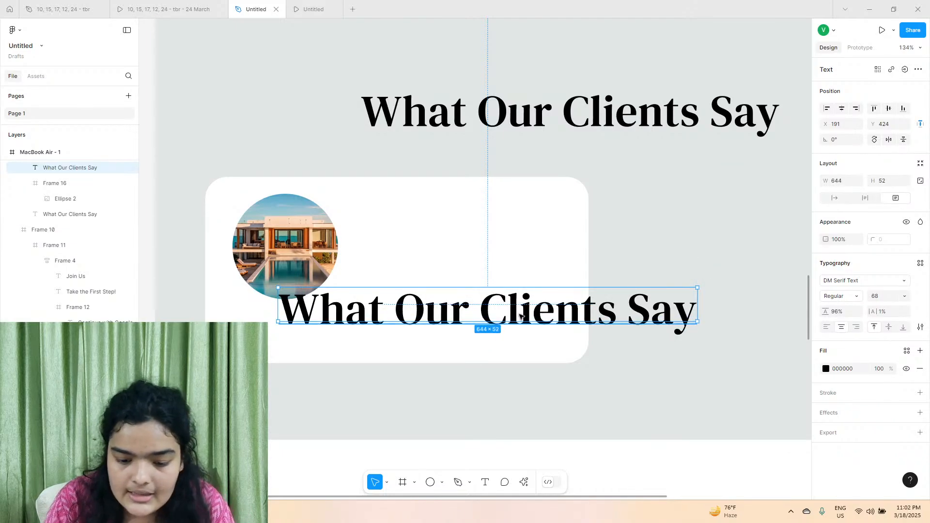
pyautogui.press('Delete')
pyautogui.hotkey('ctrl', 'z')
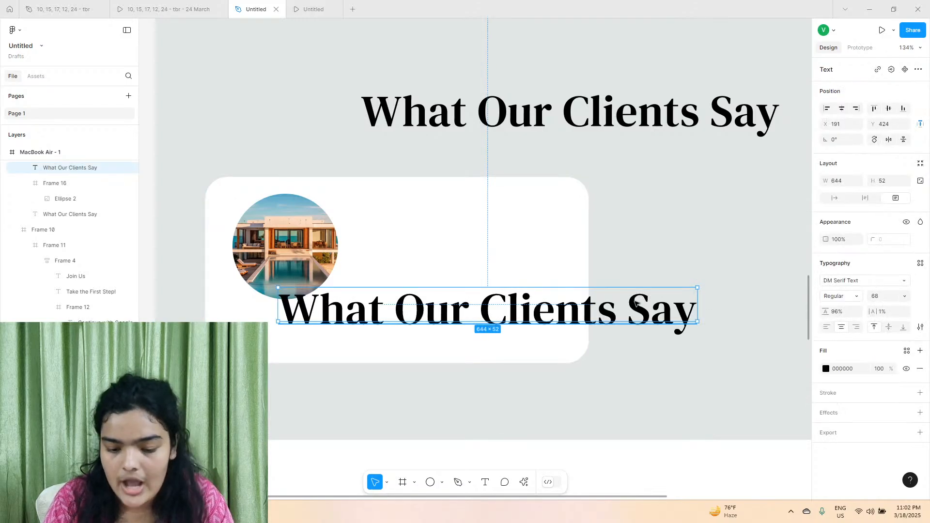
# Set the copied heading to size 24 with auto width and move it below the circular photo, to about X 127, Y 455.
pyautogui.click(906, 296)
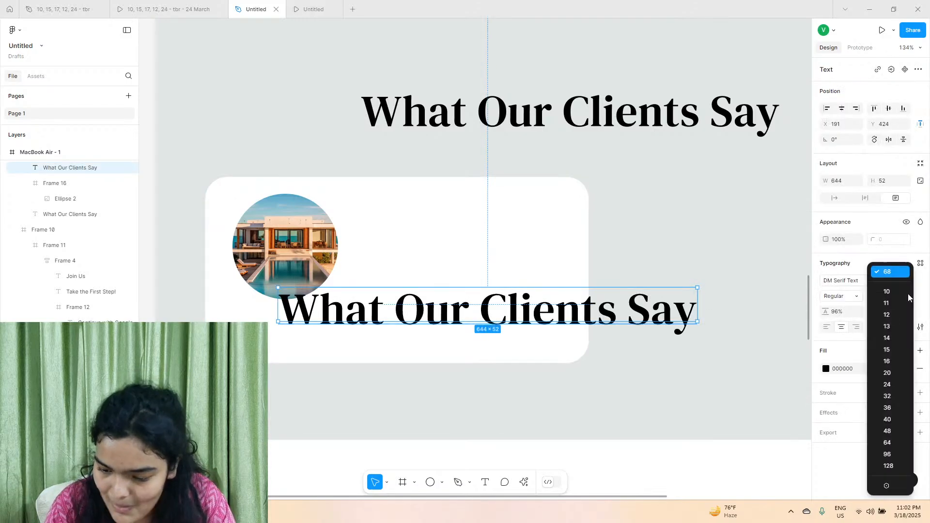
pyautogui.click(895, 386)
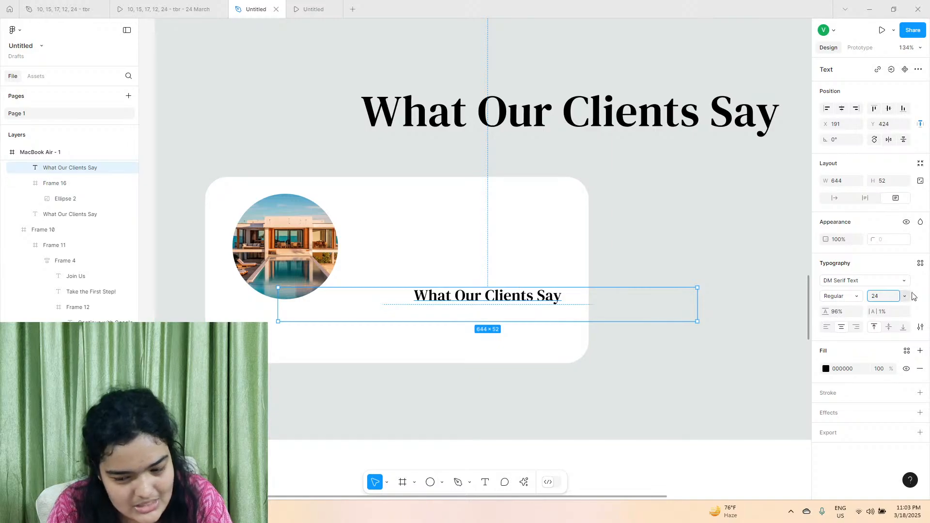
pyautogui.click(835, 198)
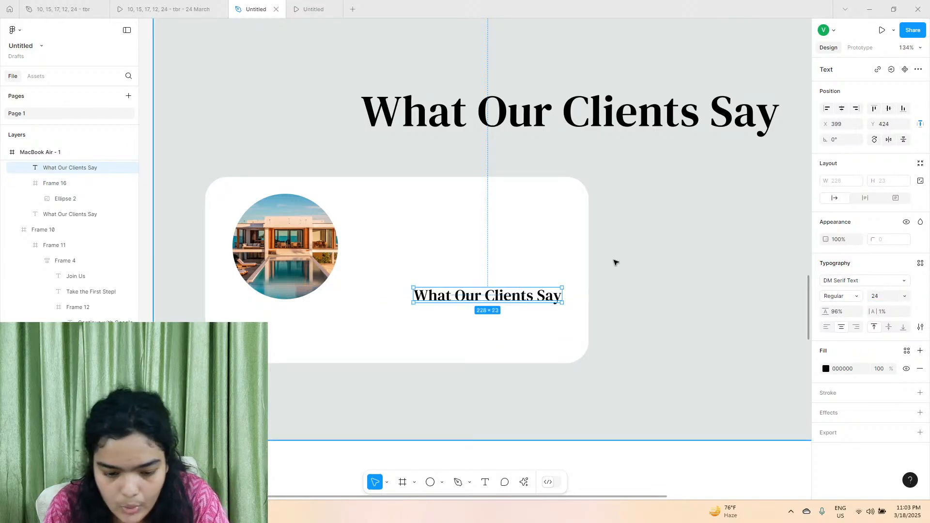
pyautogui.moveTo(455, 296); pyautogui.dragTo(280, 317)
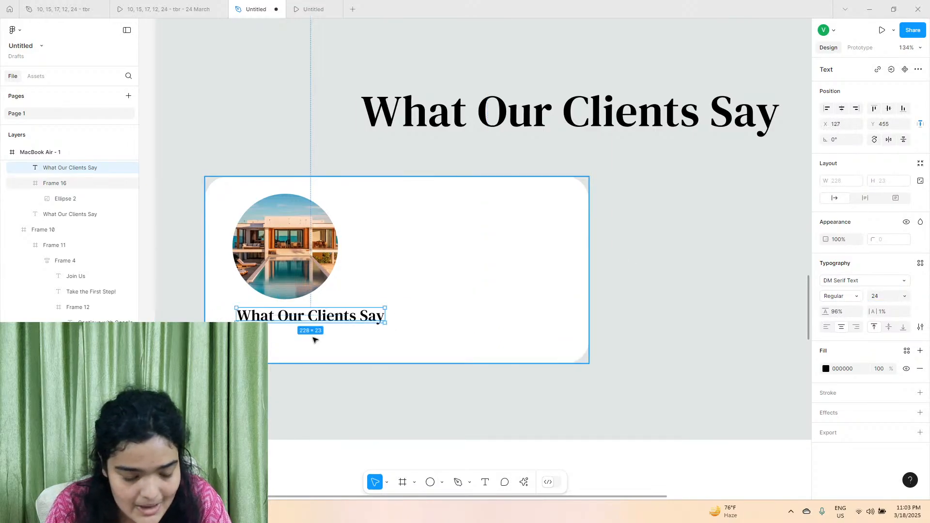
# Replace the text below the photo with the first client's full name from the reference prototype.
pyautogui.click(140, 7)
pyautogui.click(247, 8)
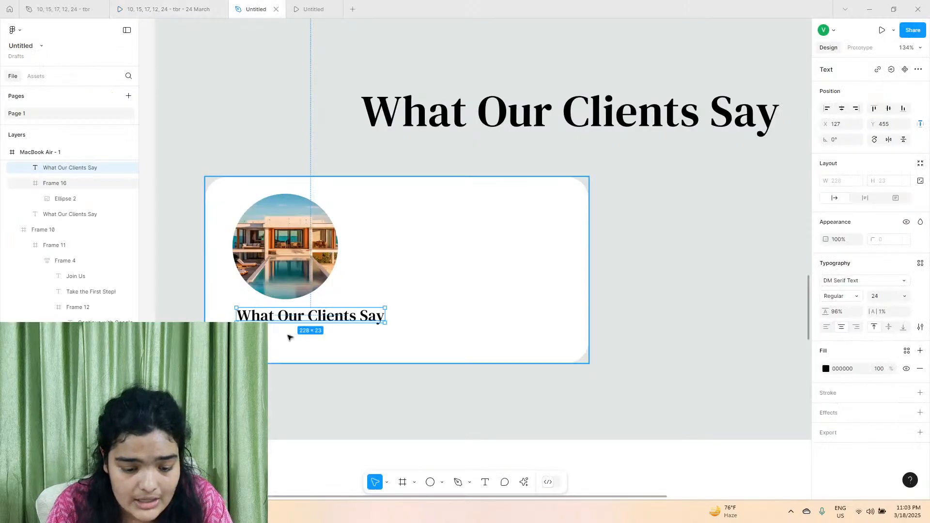
pyautogui.doubleClick(303, 314)
pyautogui.hotkey('ctrl', 'a')
pyautogui.write('So')
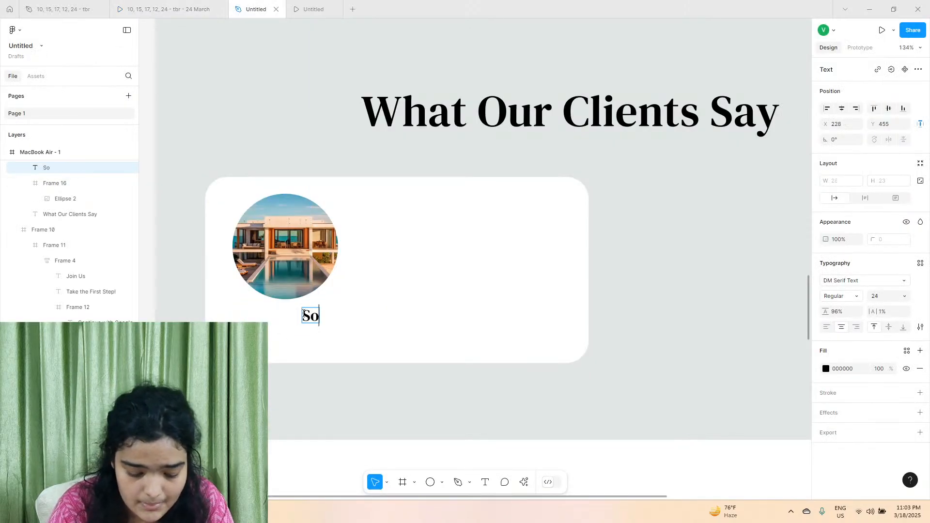
pyautogui.write('phia Johnson')
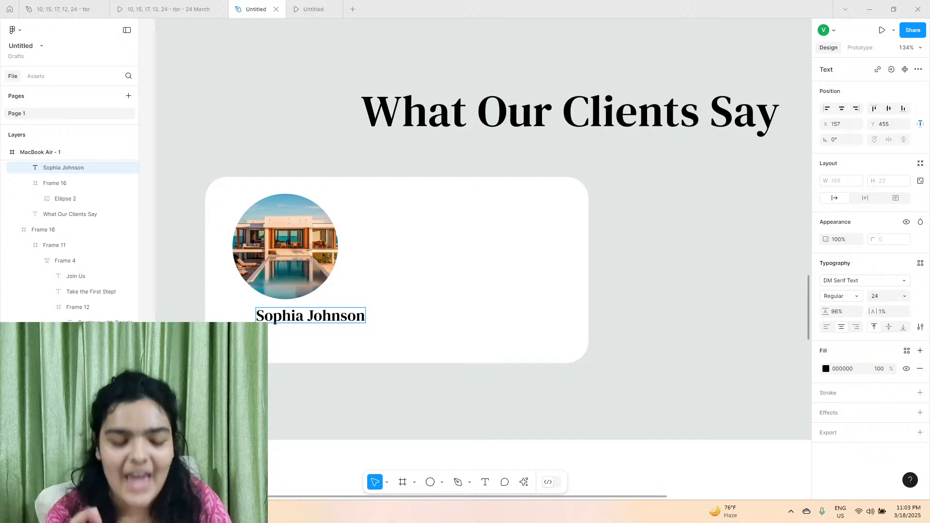
# Move the circular photo so that it is centred above the client's name.
pyautogui.hscroll(-2, 485, 218)
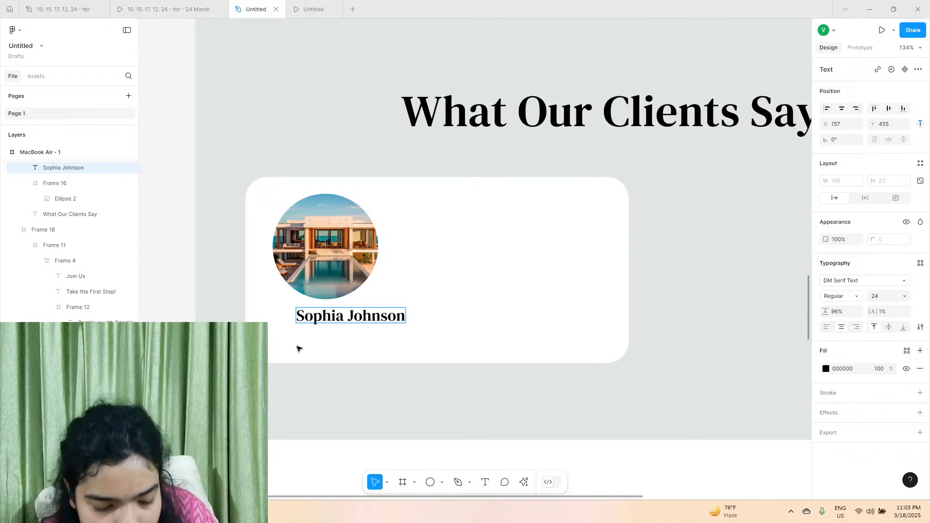
pyautogui.scroll(5, 299, 347)
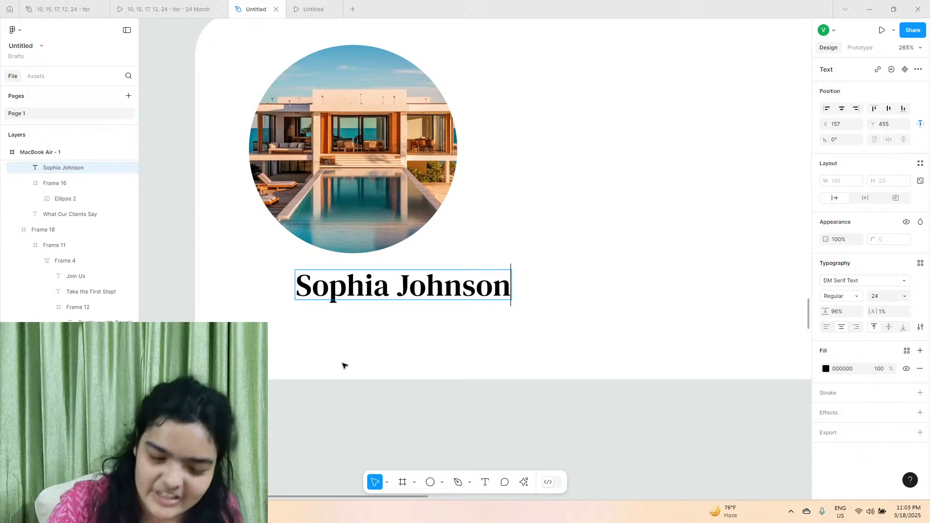
pyautogui.press('Escape')
pyautogui.click(360, 191)
pyautogui.moveTo(342, 192); pyautogui.dragTo(391, 196)
# Duplicate the client's name directly beneath itself at about Y 481 and check the job title in the reference prototype.
pyautogui.click(395, 296)
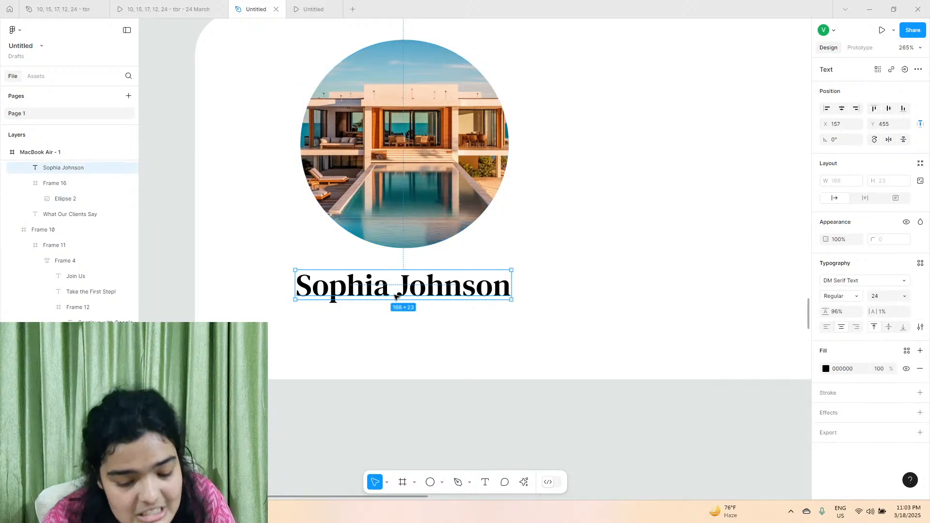
pyautogui.moveTo(396, 296); pyautogui.dragTo(392, 329)
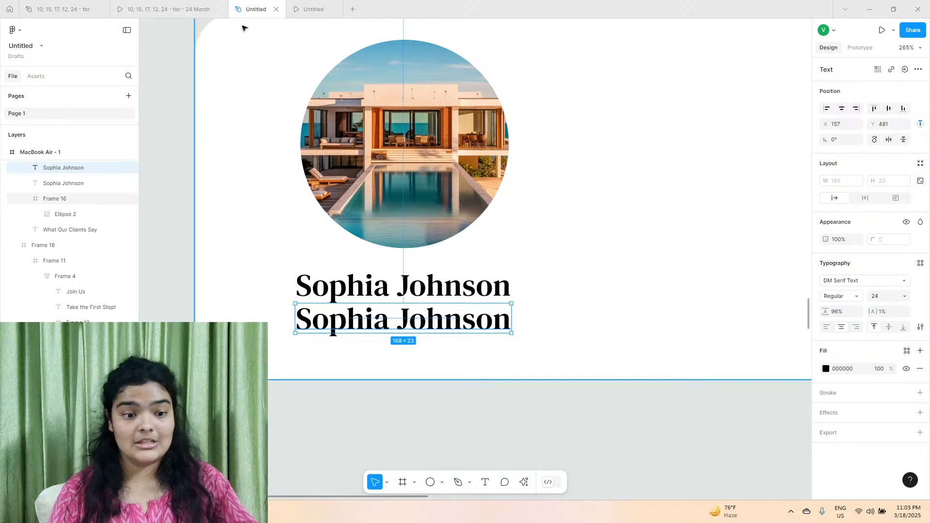
pyautogui.click(185, 9)
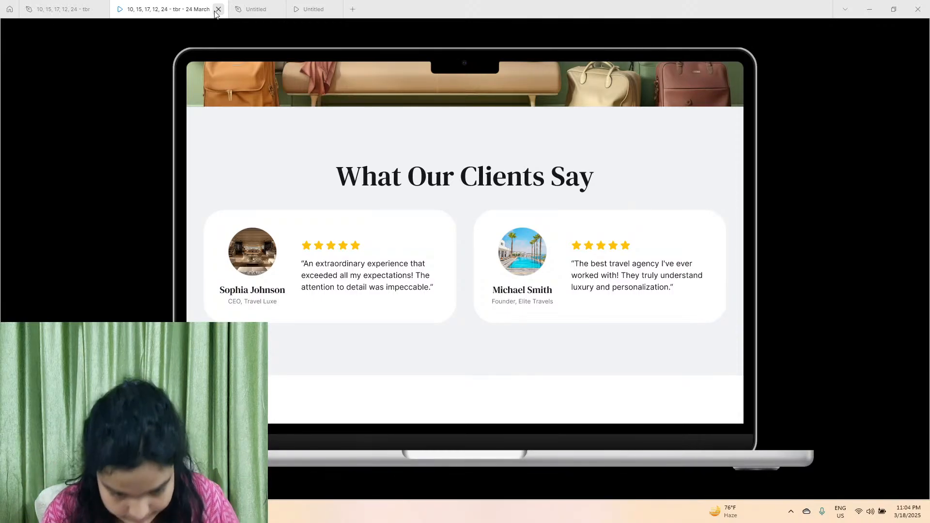
pyautogui.click(255, 9)
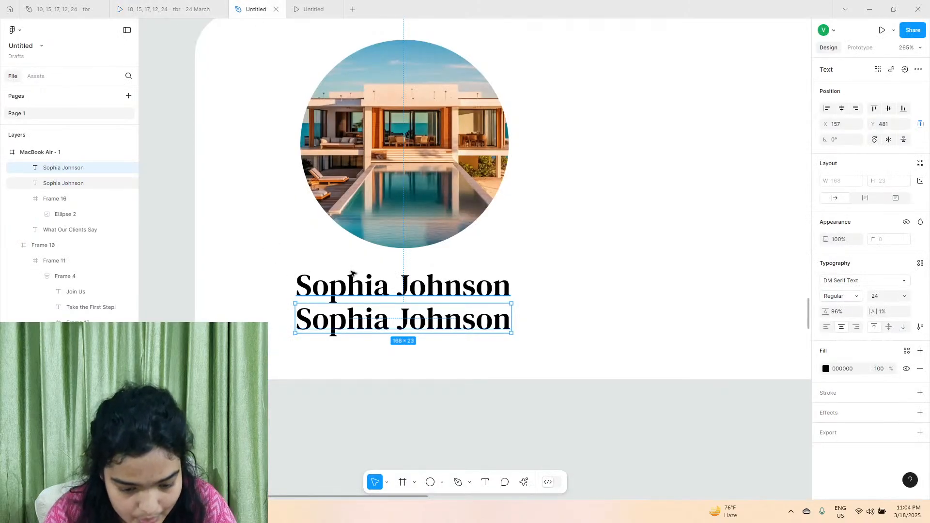
pyautogui.click(196, 4)
pyautogui.click(254, 9)
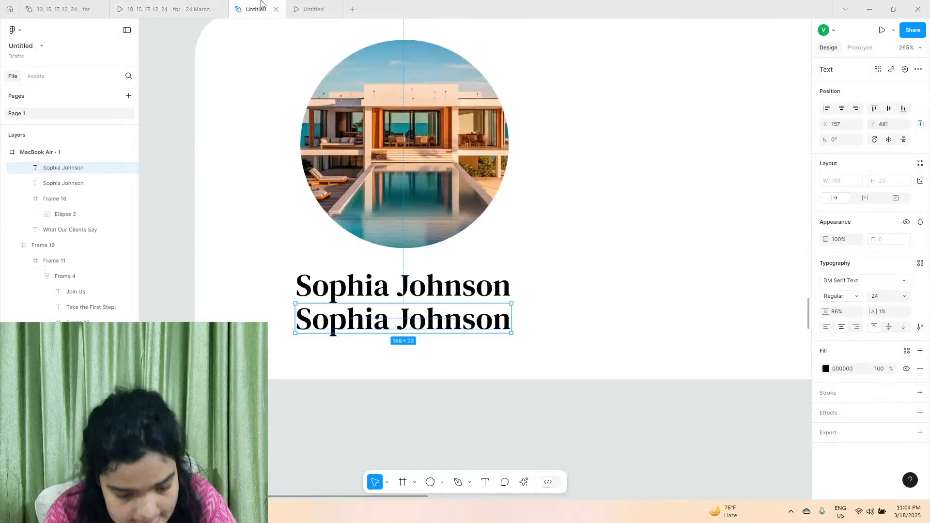
# Replace the duplicated name with the job title "CEO, Travel Luxe", as in the reference prototype.
pyautogui.doubleClick(334, 314)
pyautogui.write('CR')
pyautogui.press('BackSpace')
pyautogui.write('E')
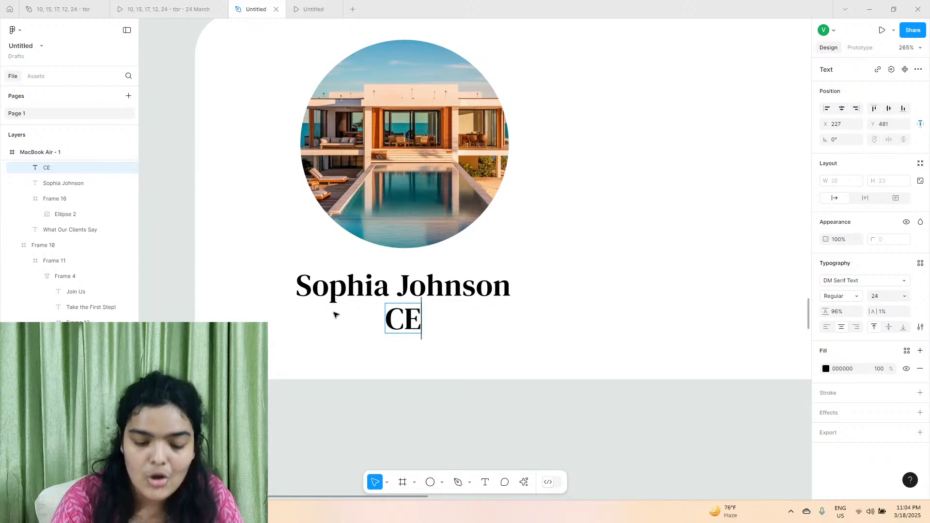
pyautogui.write('o')
pyautogui.press('BackSpace')
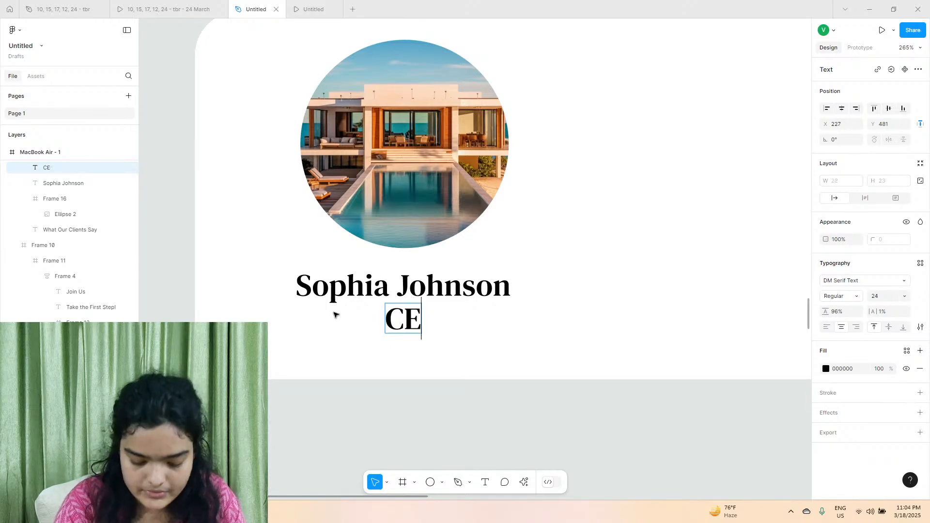
pyautogui.write('O, Travel')
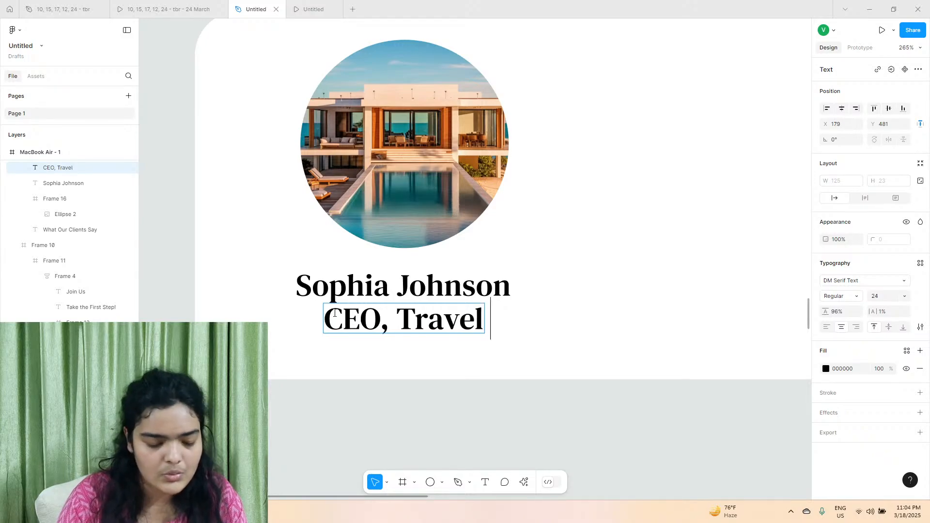
pyautogui.click(167, 9)
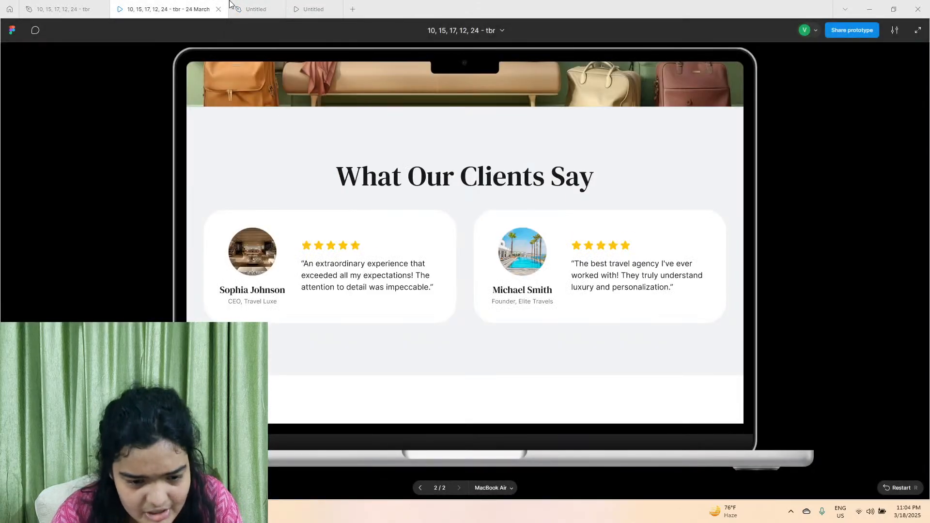
pyautogui.click(257, 9)
pyautogui.write('Luxe')
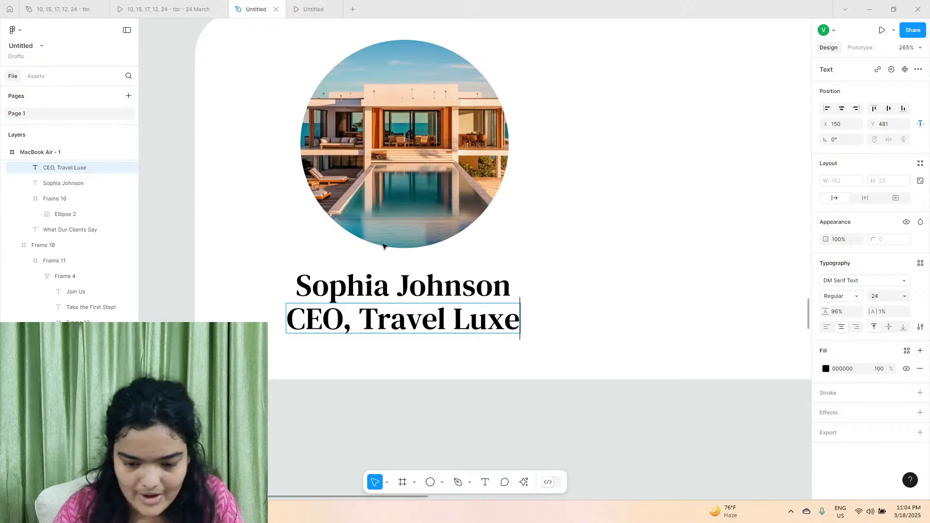
# Change the job title's font to Inter and its size to 14.
pyautogui.press('Escape')
pyautogui.click(851, 287)
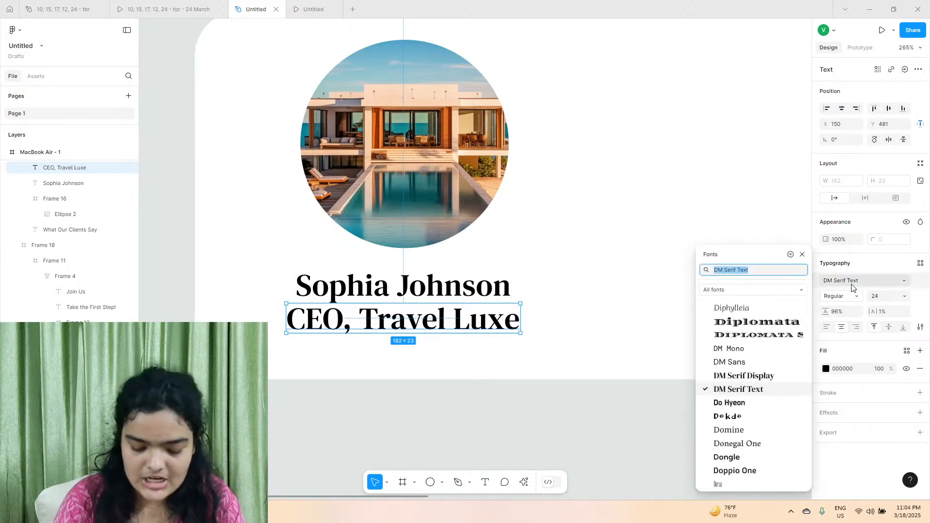
pyautogui.write('inter')
pyautogui.press('Return')
pyautogui.click(904, 296)
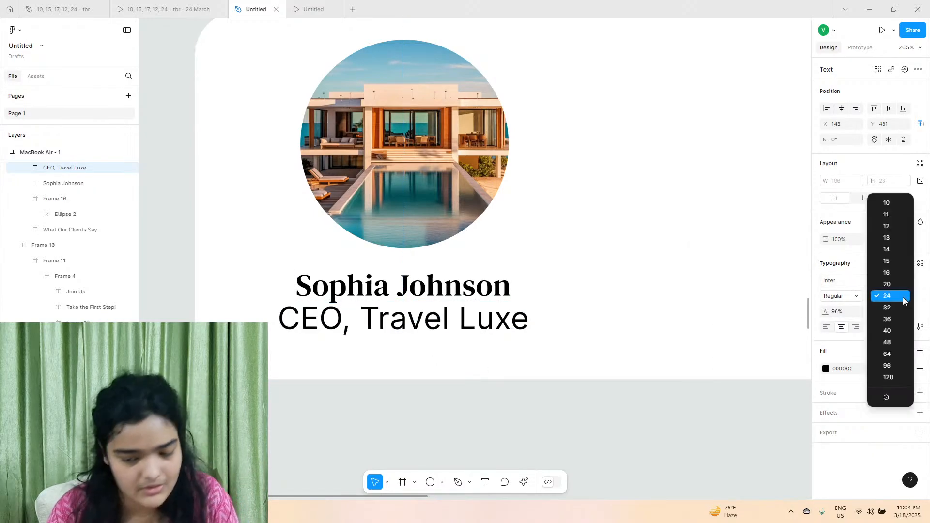
pyautogui.click(900, 271)
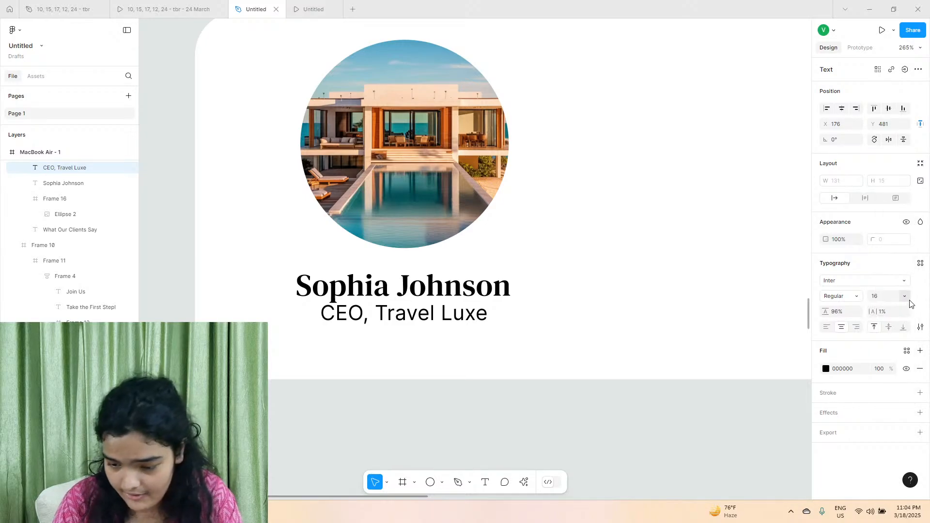
pyautogui.click(904, 296)
pyautogui.click(891, 261)
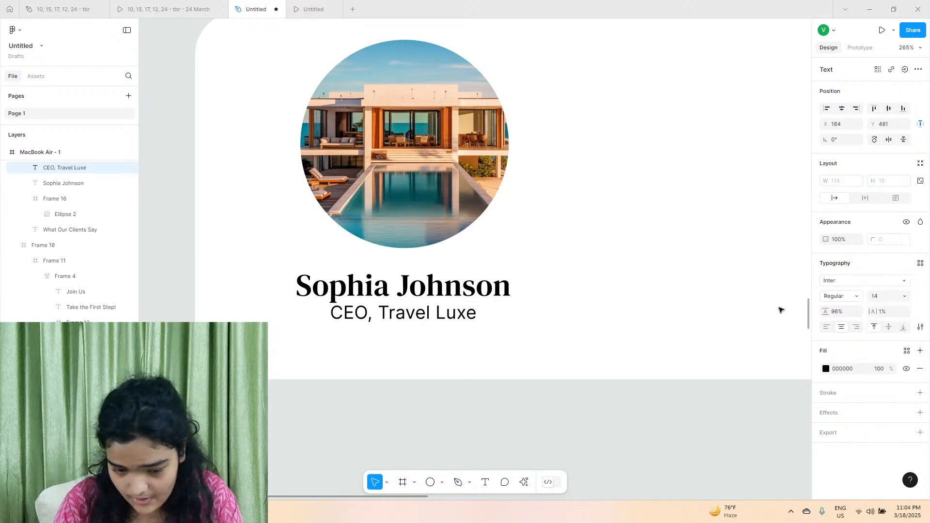
# Set the job title's weight to Medium and move it slightly down, to about X 183, Y 485.
pyautogui.click(838, 297)
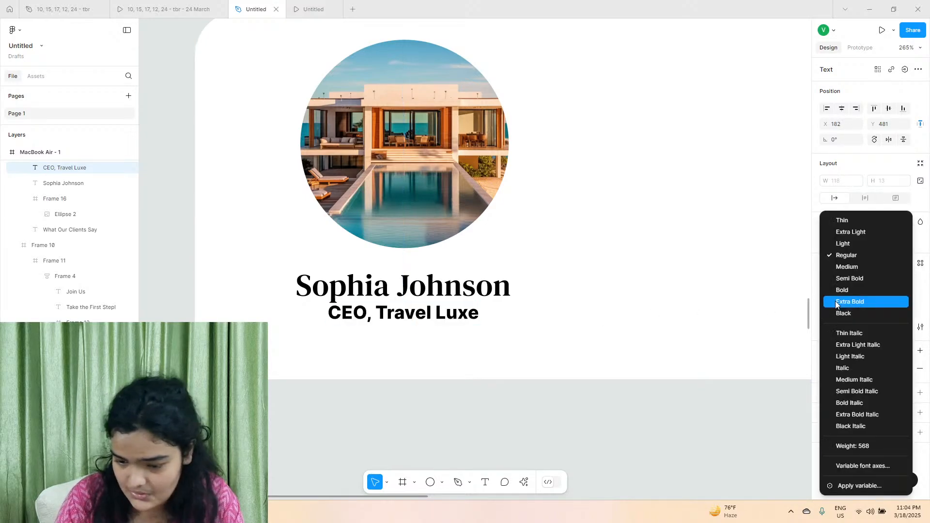
pyautogui.click(846, 267)
pyautogui.moveTo(390, 316)
pyautogui.mouseDown()
pyautogui.moveTo(404, 331)
pyautogui.moveTo(407, 321)
pyautogui.mouseUp()
# Fill the job title with the gray 717171.
pyautogui.click(825, 369)
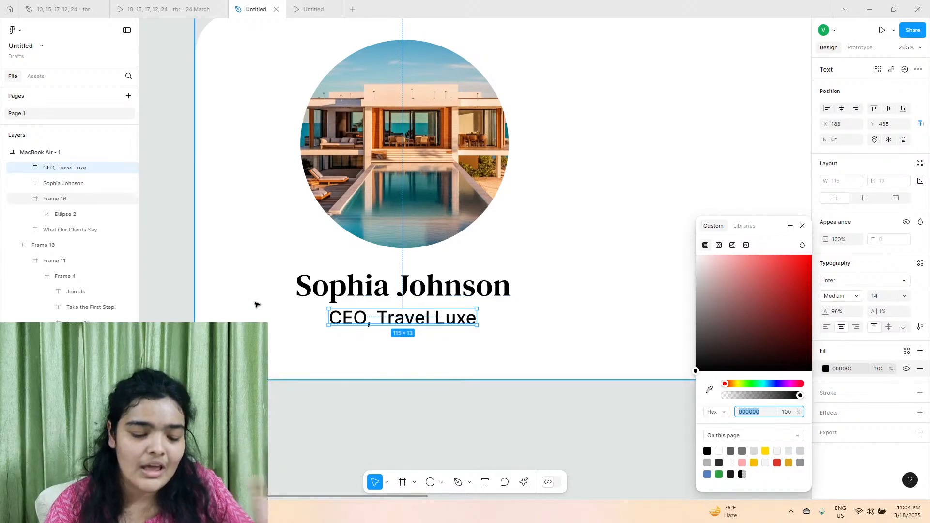
pyautogui.click(800, 451)
pyautogui.click(696, 306)
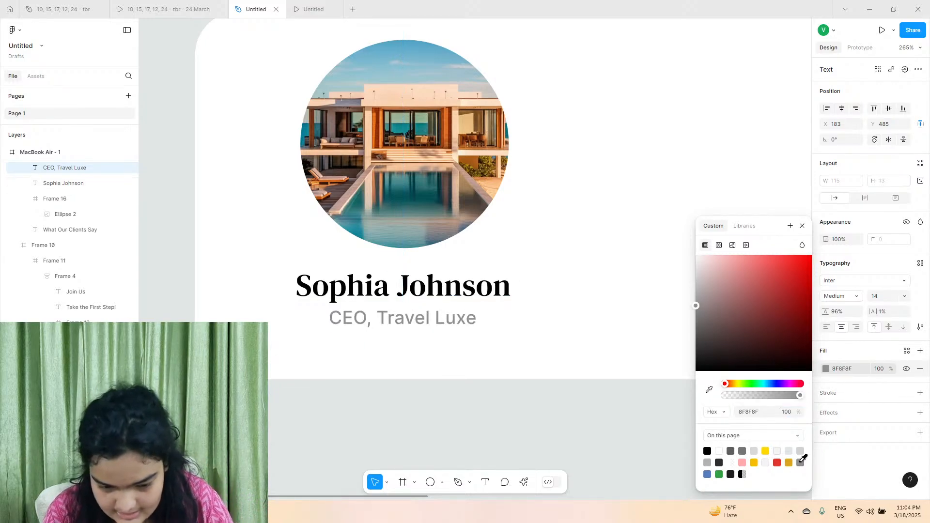
pyautogui.moveTo(708, 323); pyautogui.dragTo(670, 328)
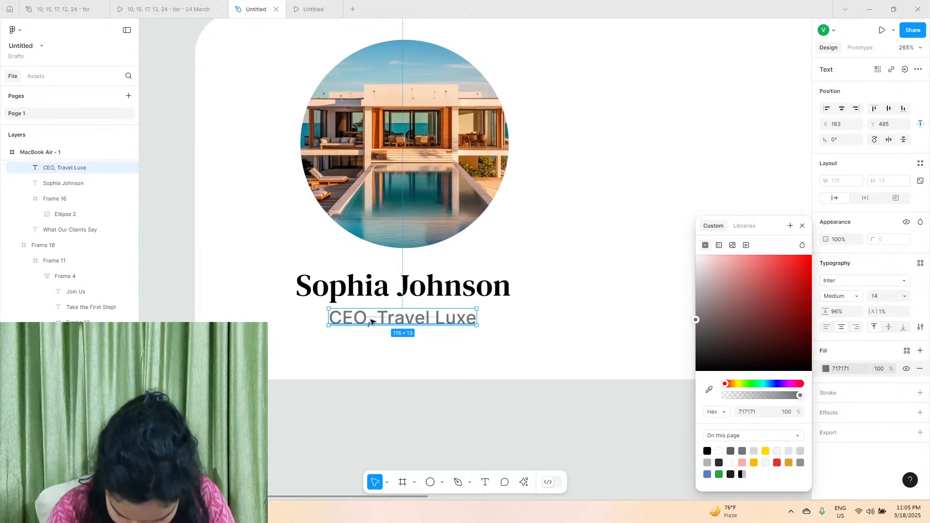
# Replace the first name in the client's name on the review card with a different first name, keeping the surname.
pyautogui.scroll(1, 368, 310)
pyautogui.doubleClick(359, 298)
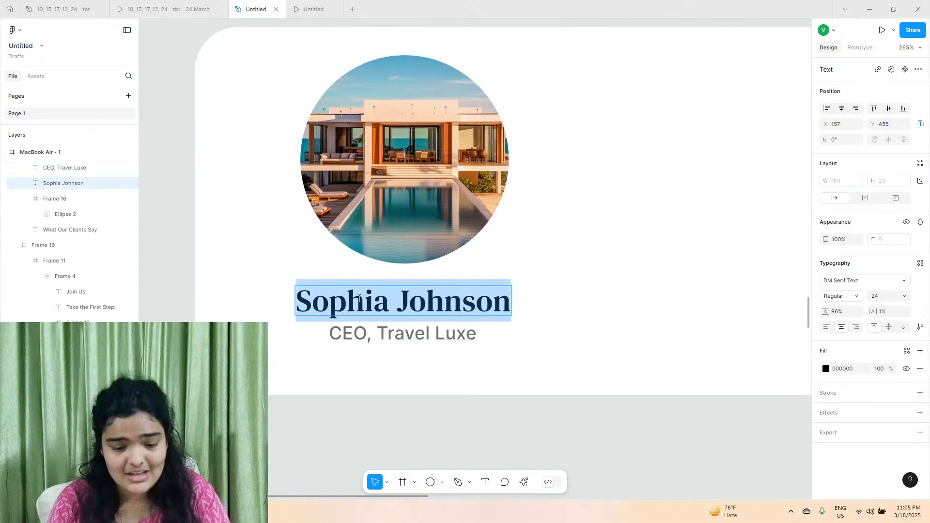
pyautogui.doubleClick(368, 300)
pyautogui.write('A')
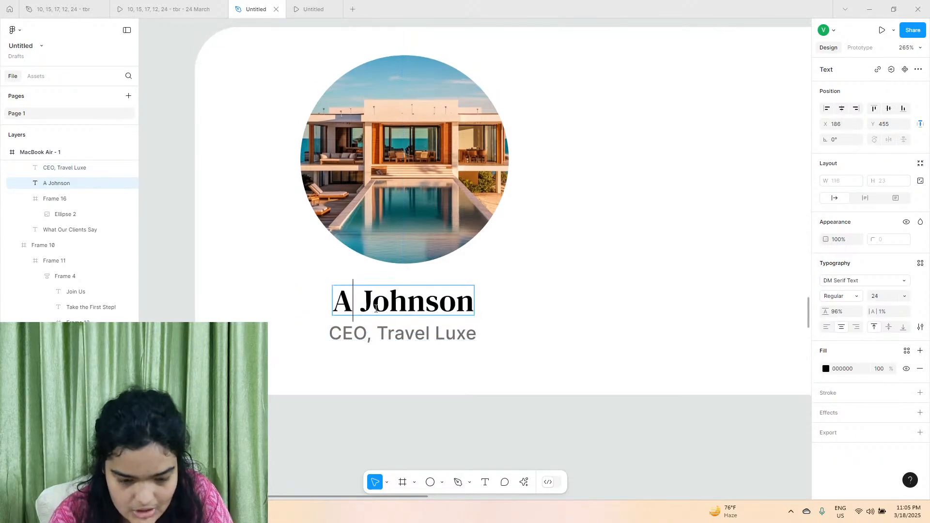
pyautogui.write('ar')
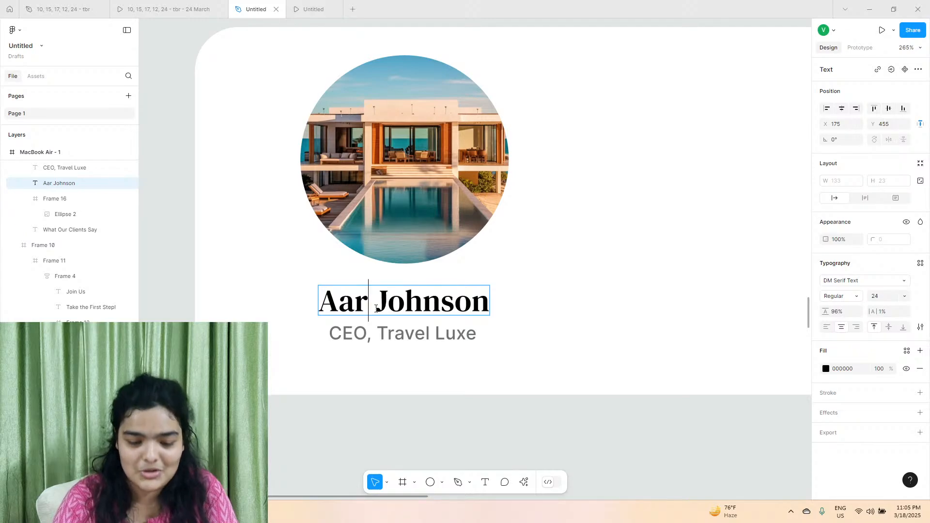
pyautogui.write('n')
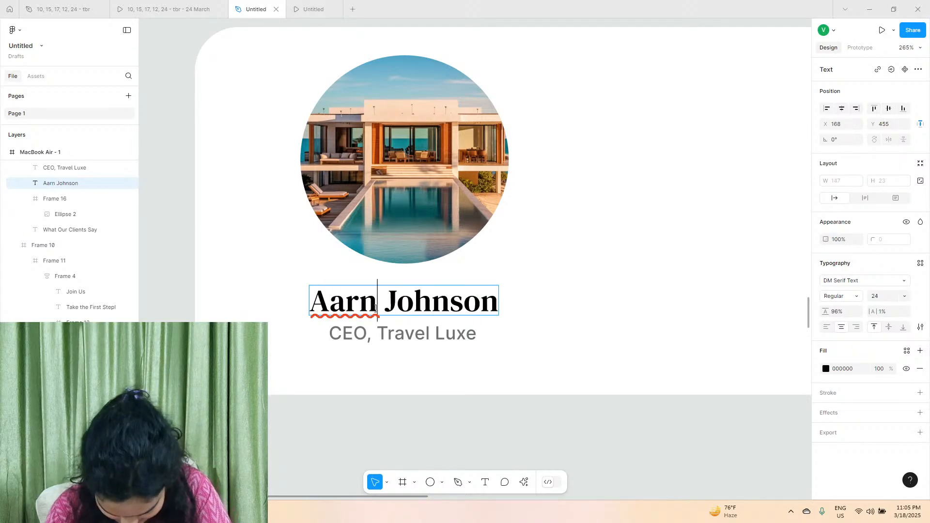
pyautogui.write('av')
pyautogui.doubleClick(401, 339)
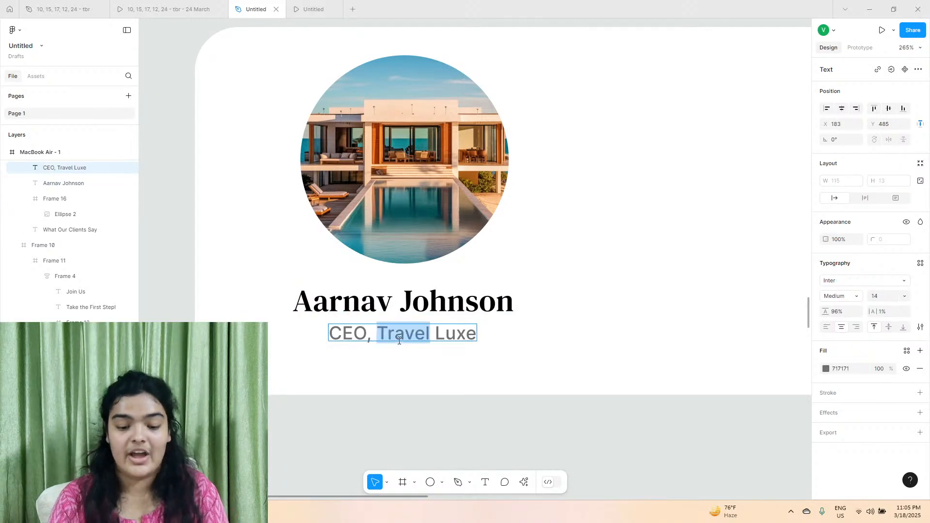
pyautogui.click(418, 412)
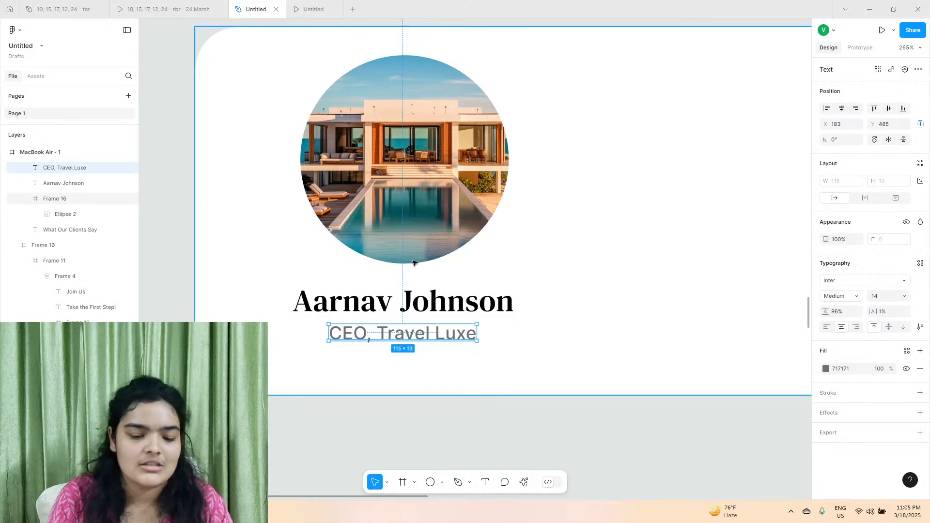
# Check the rating stars in the reference prototype and search the Iconify plugin for "star".
pyautogui.scroll(-3, 414, 263)
pyautogui.click(206, 5)
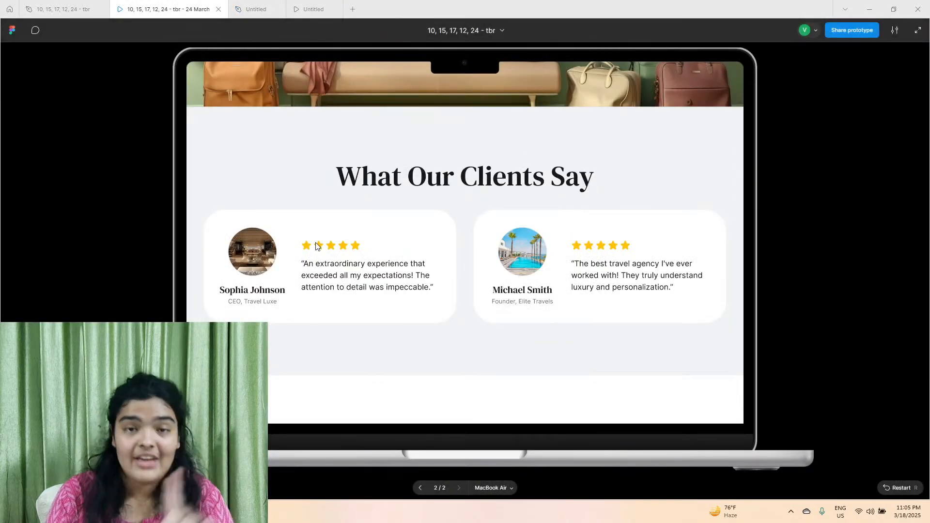
pyautogui.click(255, 9)
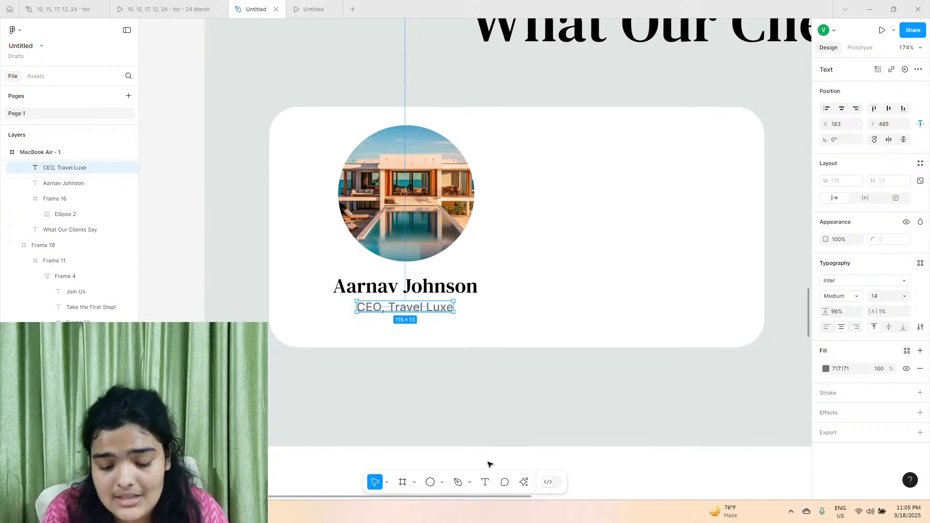
pyautogui.click(525, 482)
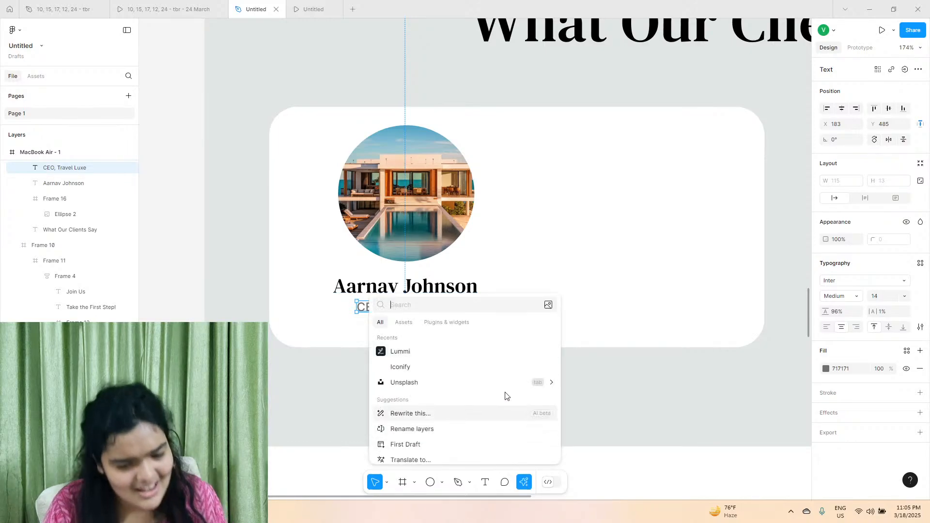
pyautogui.click(459, 368)
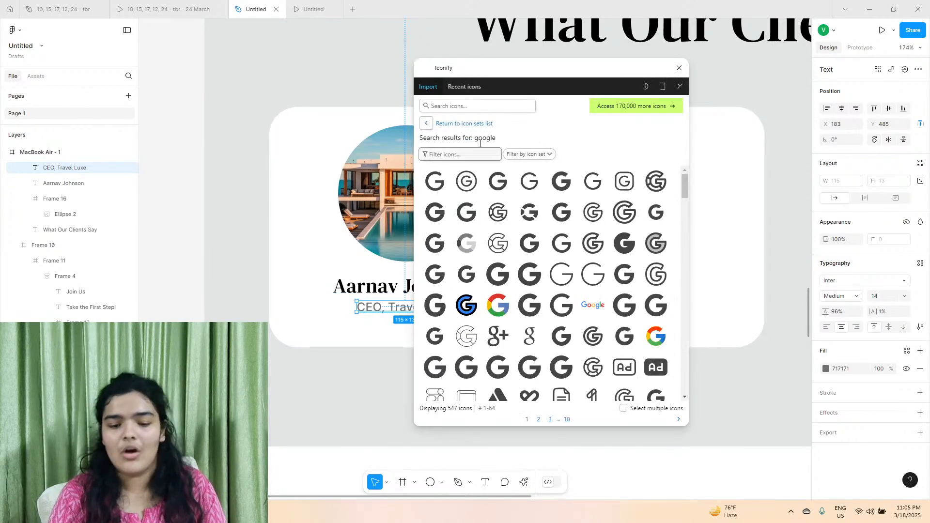
pyautogui.click(462, 150)
pyautogui.click(439, 105)
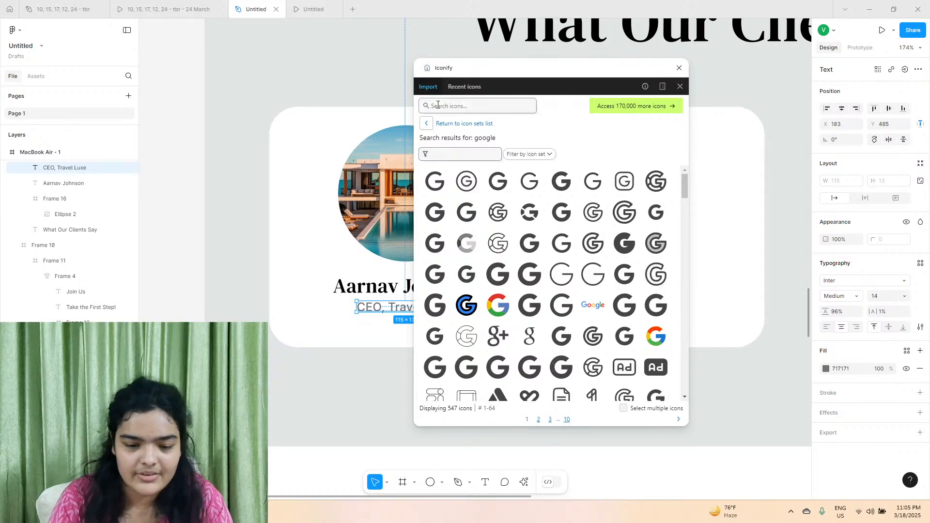
pyautogui.write('star')
pyautogui.press('Return')
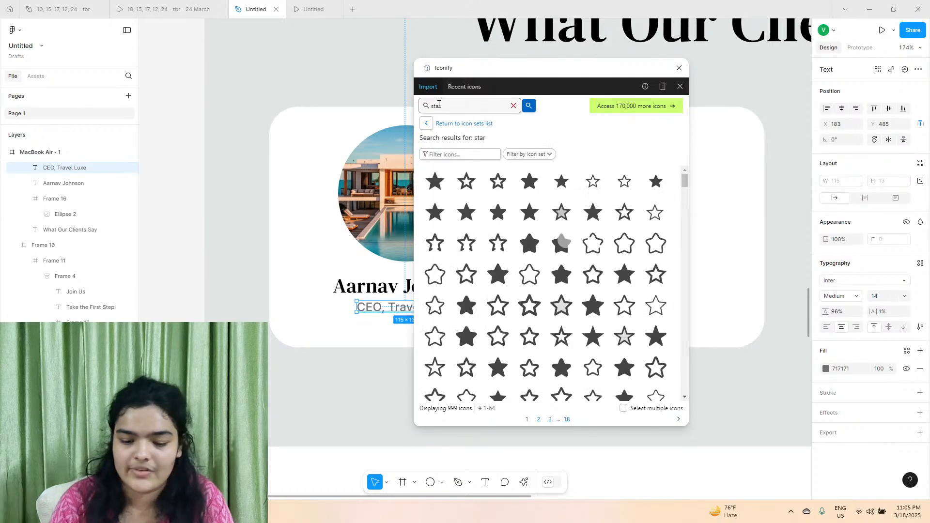
# Insert the solid solar:star-bold icon into the review card and shrink it to about 29 × 30, near X 349, Y 69.
pyautogui.moveTo(529, 255); pyautogui.dragTo(710, 232)
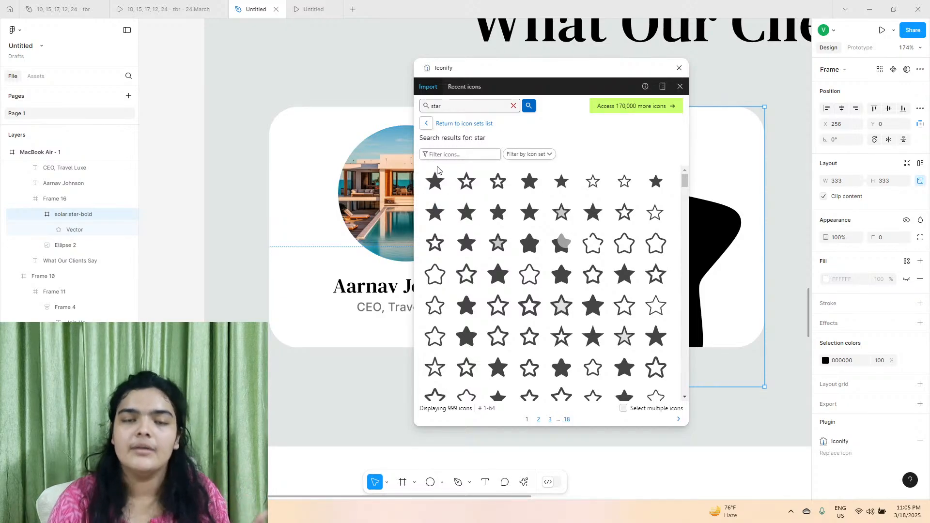
pyautogui.moveTo(438, 169)
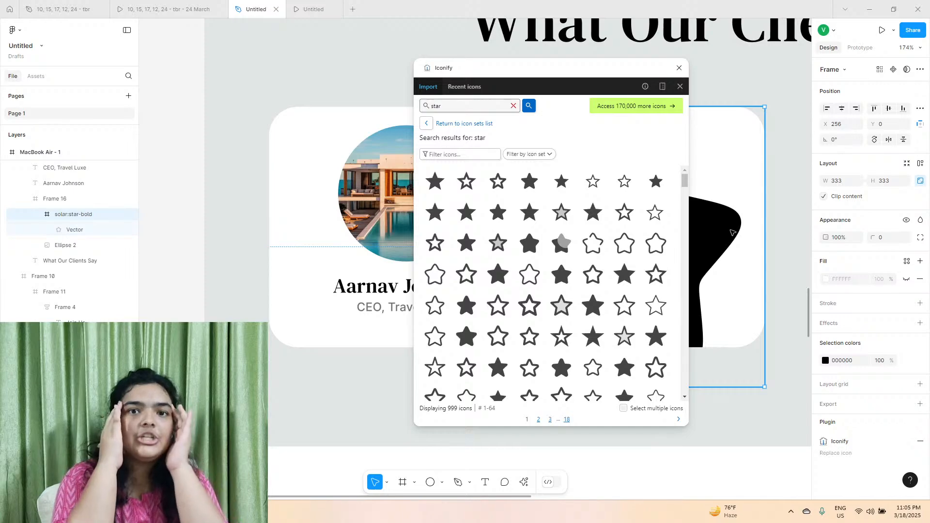
pyautogui.click(679, 68)
pyautogui.moveTo(625, 112); pyautogui.dragTo(585, 156)
pyautogui.moveTo(610, 147); pyautogui.dragTo(515, 371)
pyautogui.scroll(5, 534, 191)
pyautogui.moveTo(489, 412); pyautogui.dragTo(411, 297)
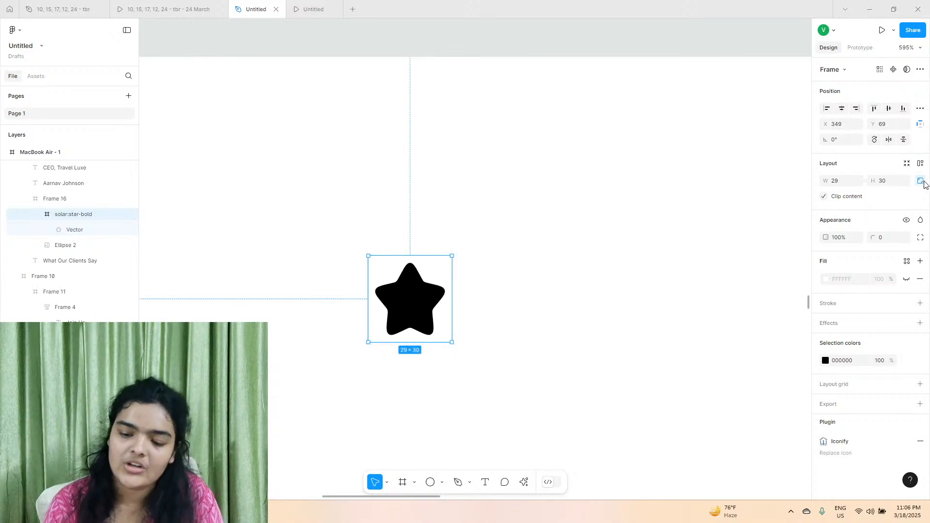
# Fill the star icon with the yellow FFD700 already used on the page and compare it with the Start Your Journey button.
pyautogui.click(831, 362)
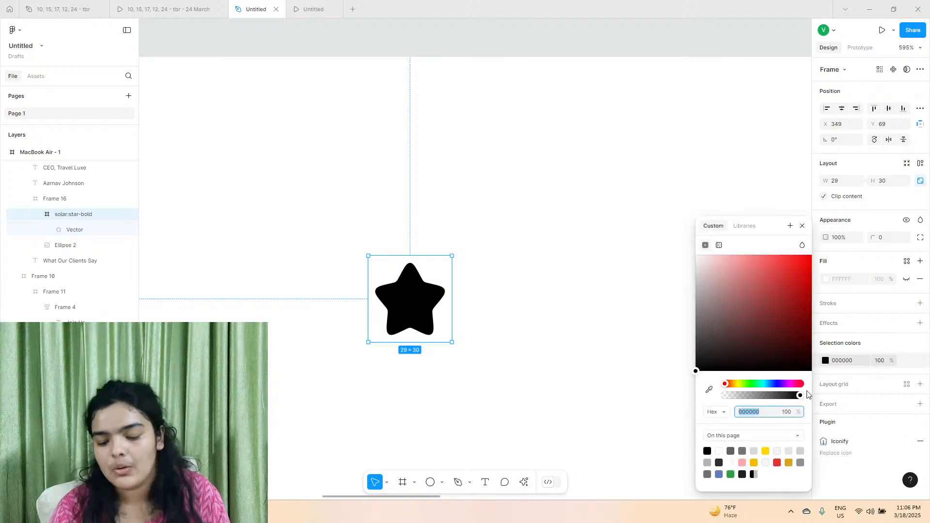
pyautogui.click(765, 451)
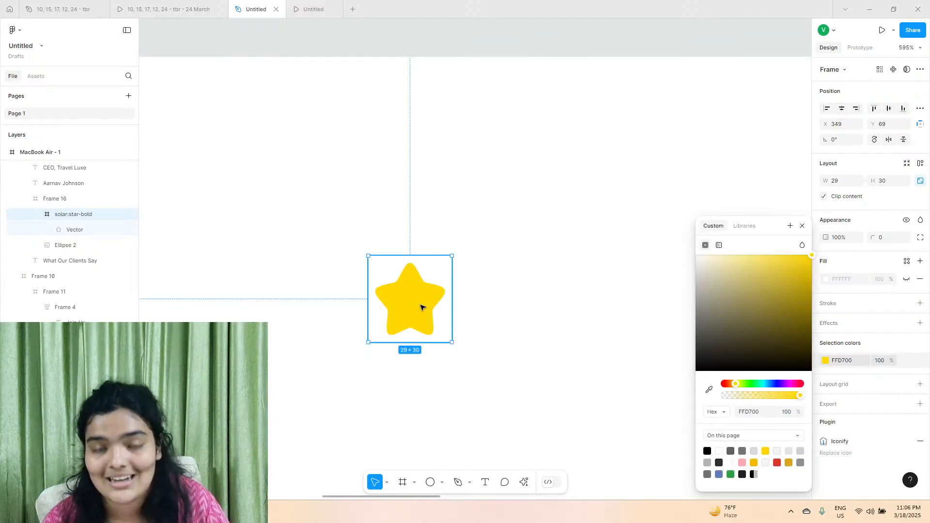
pyautogui.scroll(-5, 420, 308)
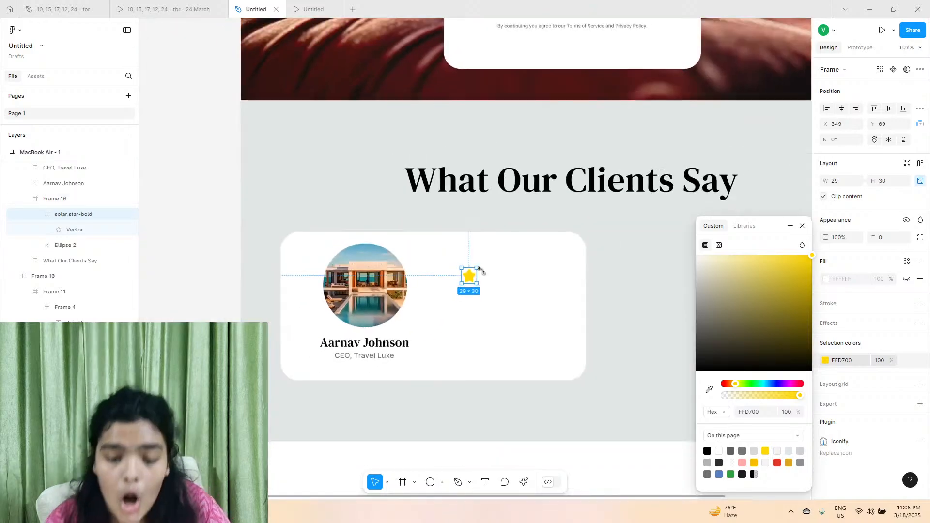
pyautogui.scroll(6, 517, 190)
pyautogui.scroll(10, 526, 215)
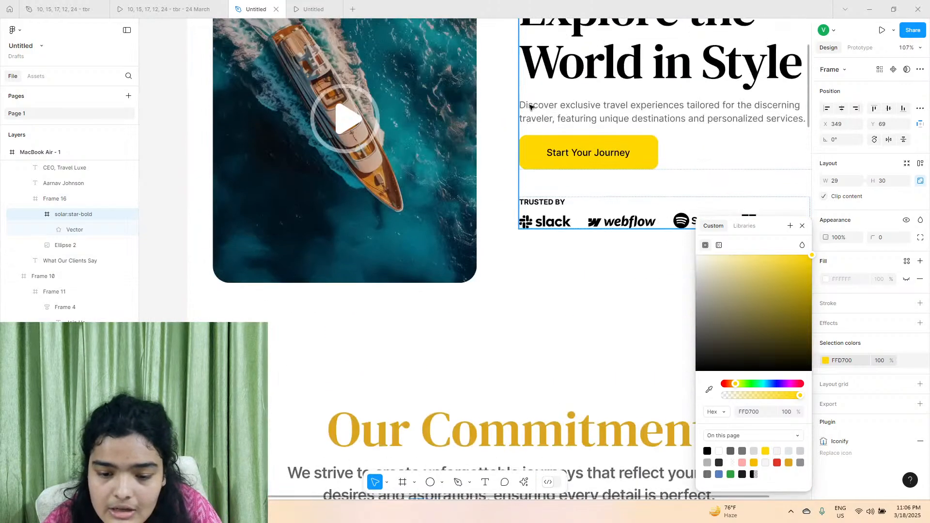
pyautogui.scroll(-10, 546, 154)
# Move the yellow star closer to the client photo, to about X 326, Y 94.
pyautogui.scroll(-5, 546, 154)
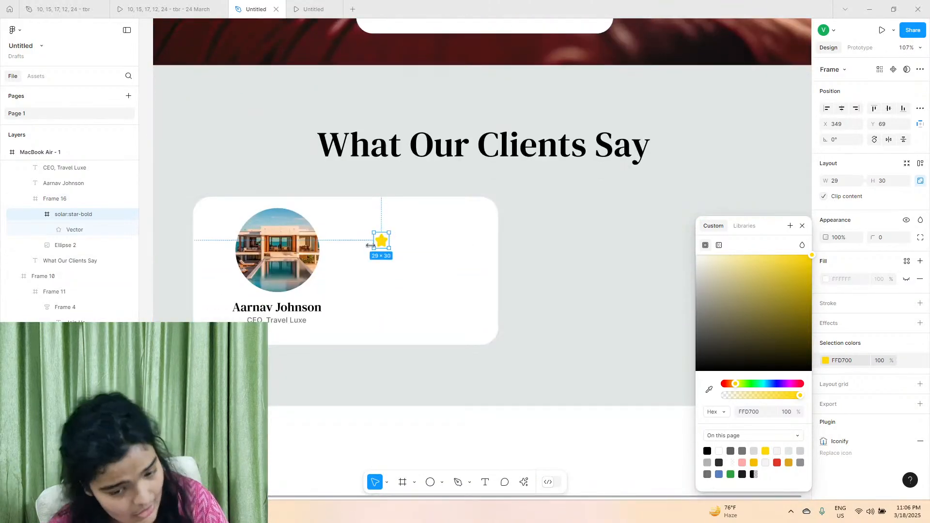
pyautogui.scroll(5, 380, 245)
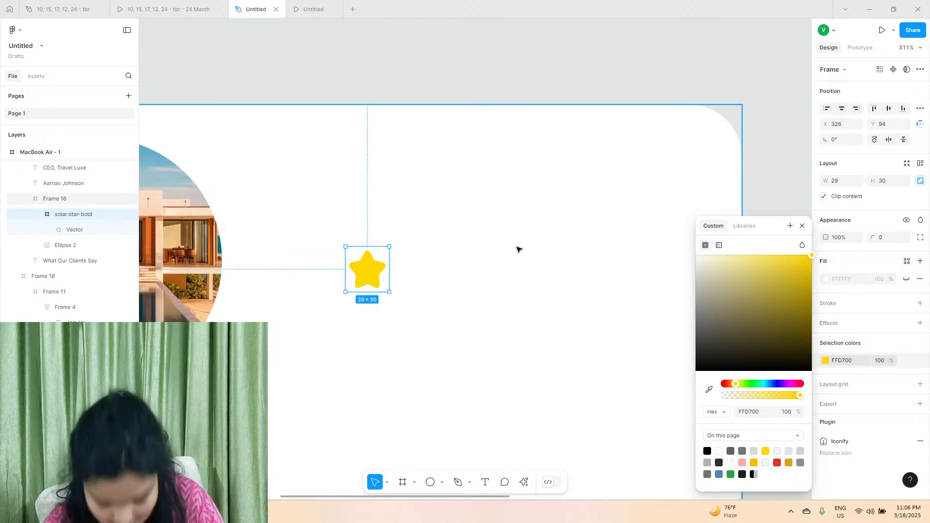
pyautogui.scroll(5, 317, 292)
pyautogui.click(802, 226)
pyautogui.scroll(-3, 361, 261)
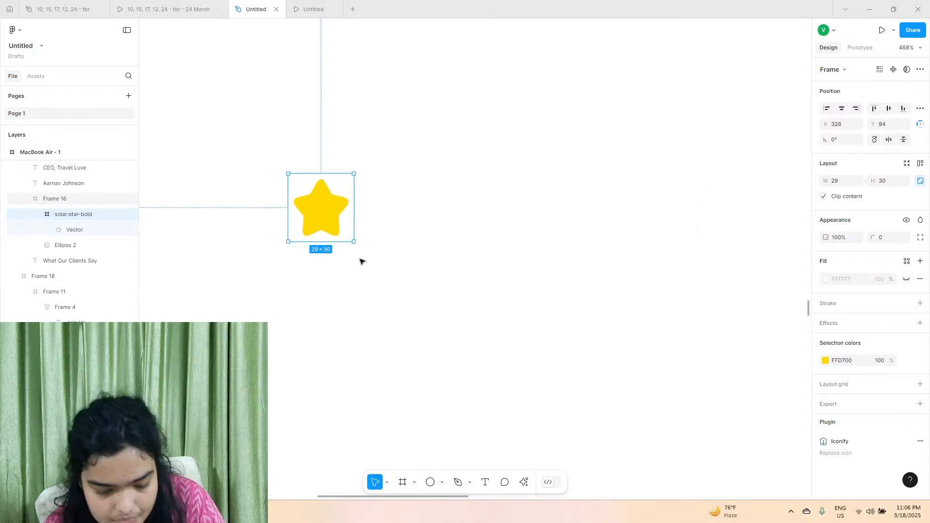
# Duplicate the yellow star horizontally at small gaps to build a row of five rating stars.
pyautogui.moveTo(330, 214); pyautogui.dragTo(408, 215)
pyautogui.keyDown('shift'); pyautogui.click(318, 214); pyautogui.keyUp('shift')
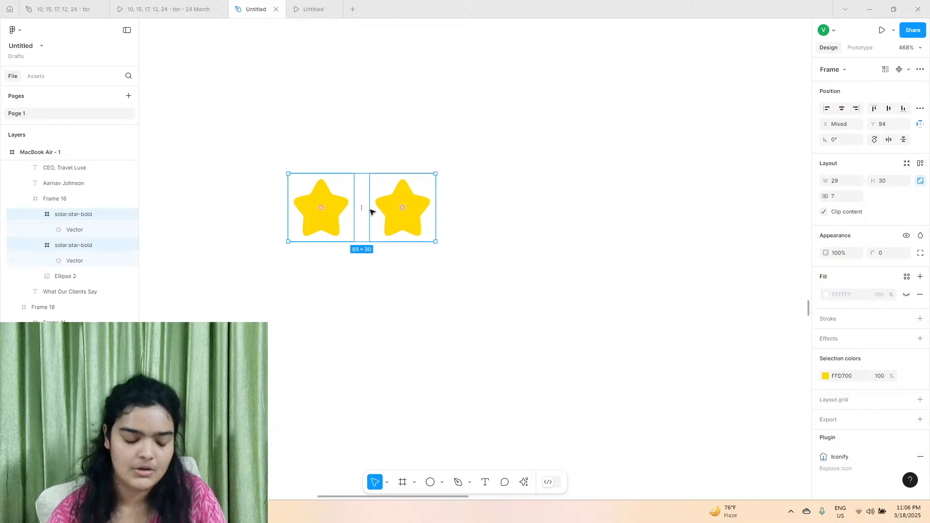
pyautogui.moveTo(339, 210); pyautogui.dragTo(461, 211)
pyautogui.click(394, 204)
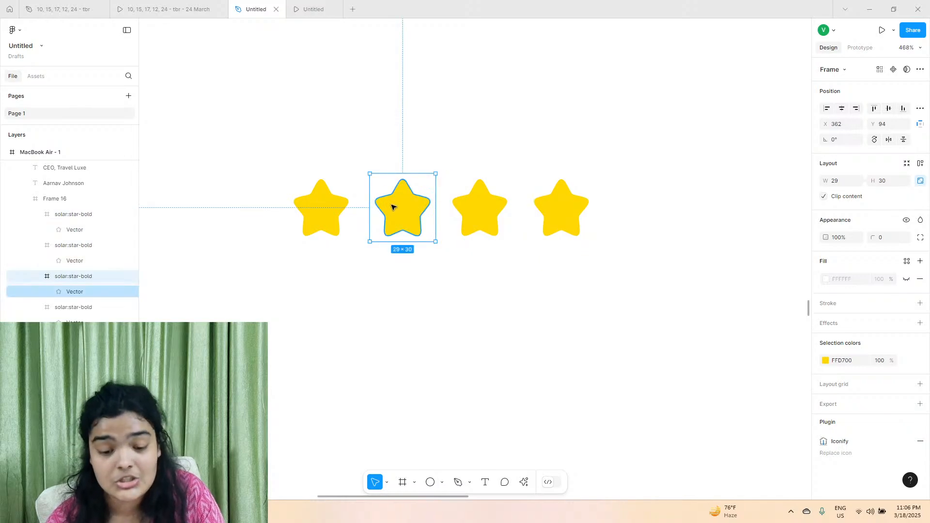
pyautogui.moveTo(394, 205); pyautogui.dragTo(576, 208)
# Combine the five rating stars into one horizontal auto layout frame.
pyautogui.keyDown('shift'); pyautogui.click(581, 207); pyautogui.keyUp('shift')
pyautogui.keyDown('shift'); pyautogui.click(469, 209); pyautogui.keyUp('shift')
pyautogui.keyDown('shift'); pyautogui.click(372, 210); pyautogui.keyUp('shift')
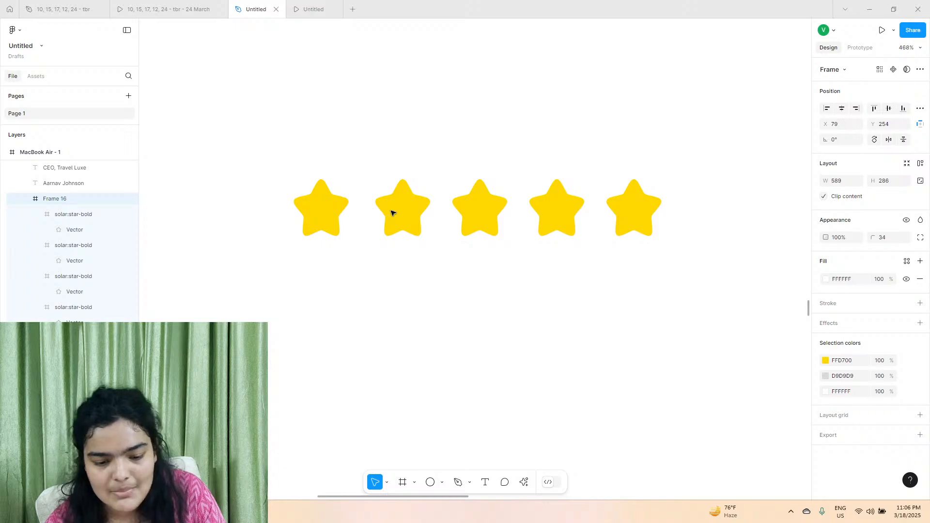
pyautogui.doubleClick(393, 213)
pyautogui.keyDown('shift'); pyautogui.click(494, 207); pyautogui.keyUp('shift')
pyautogui.keyDown('shift'); pyautogui.click(557, 207); pyautogui.keyUp('shift')
pyautogui.keyDown('shift'); pyautogui.click(635, 202); pyautogui.keyUp('shift')
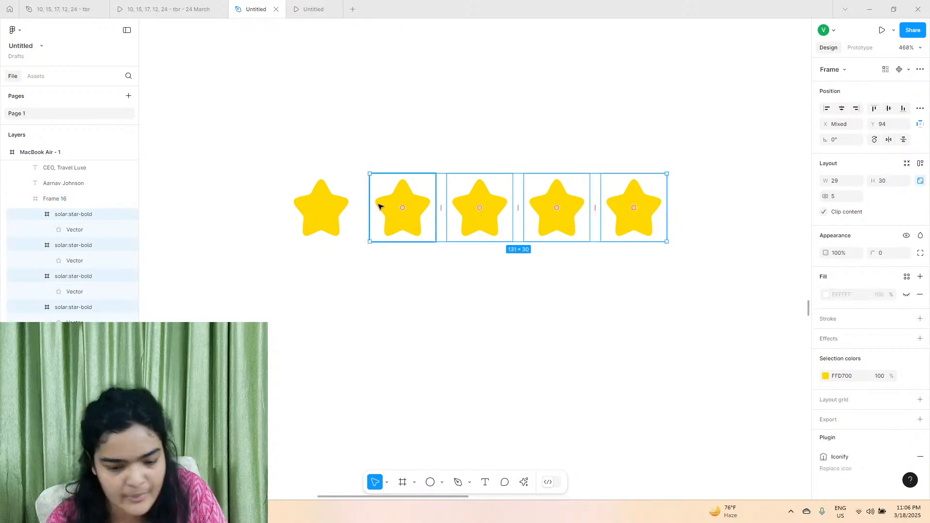
pyautogui.keyDown('shift'); pyautogui.click(346, 209); pyautogui.keyUp('shift')
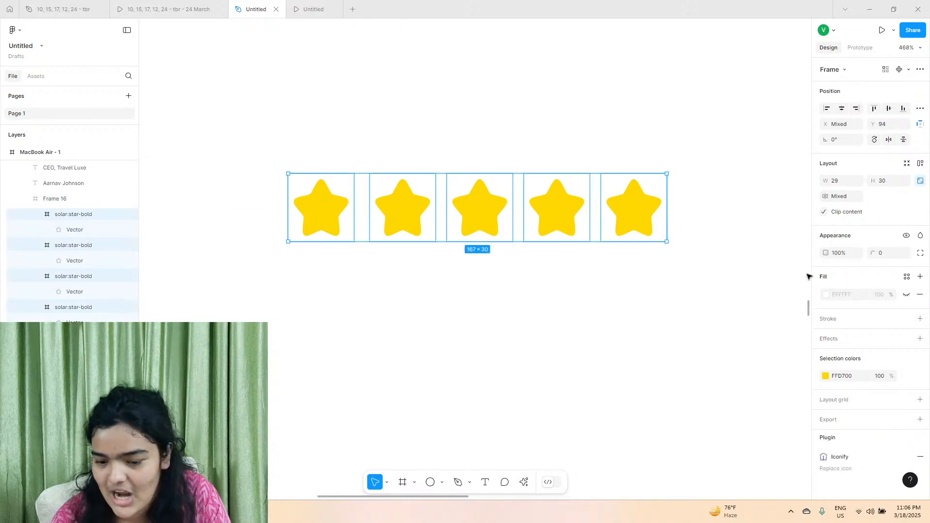
pyautogui.click(920, 164)
# Move the star row to about X 316, Y 103 and place a copy of the job title beneath it.
pyautogui.scroll(-5, 536, 206)
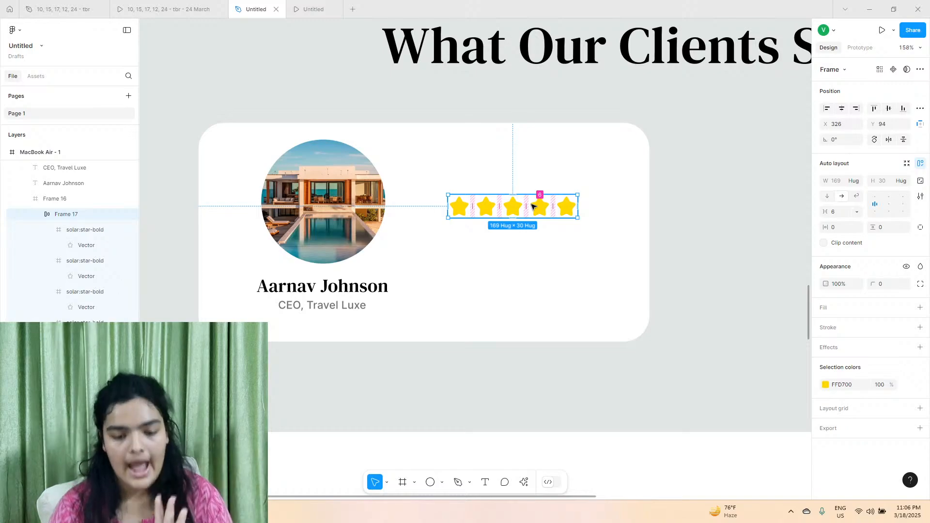
pyautogui.moveTo(491, 210); pyautogui.dragTo(484, 216)
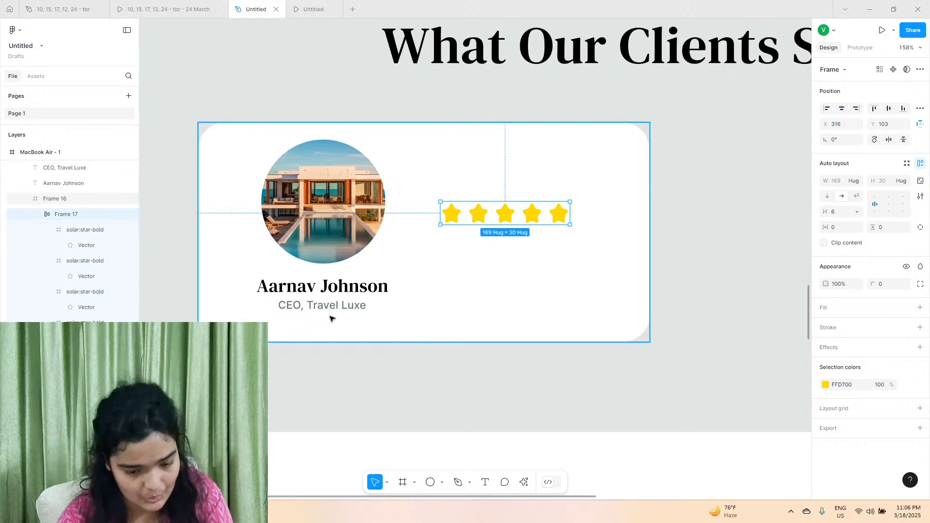
pyautogui.moveTo(335, 309); pyautogui.dragTo(319, 306)
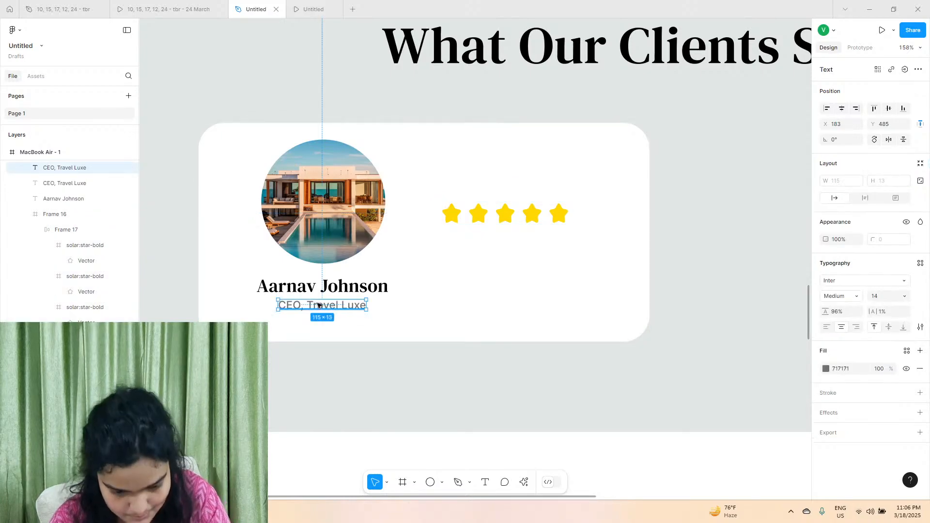
pyautogui.moveTo(400, 309); pyautogui.dragTo(516, 256)
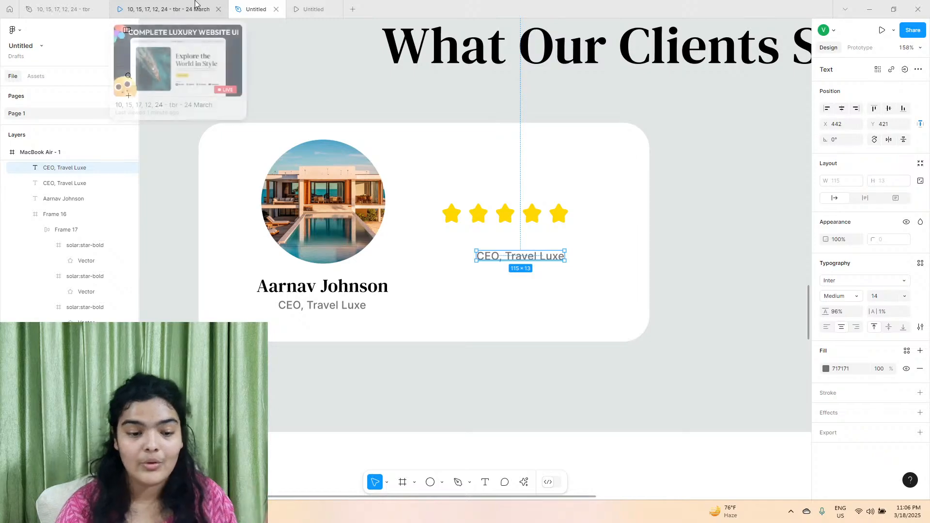
# Copy the full review text beginning "An extraordinary experience" from the first client card in the reference design file.
pyautogui.click(168, 10)
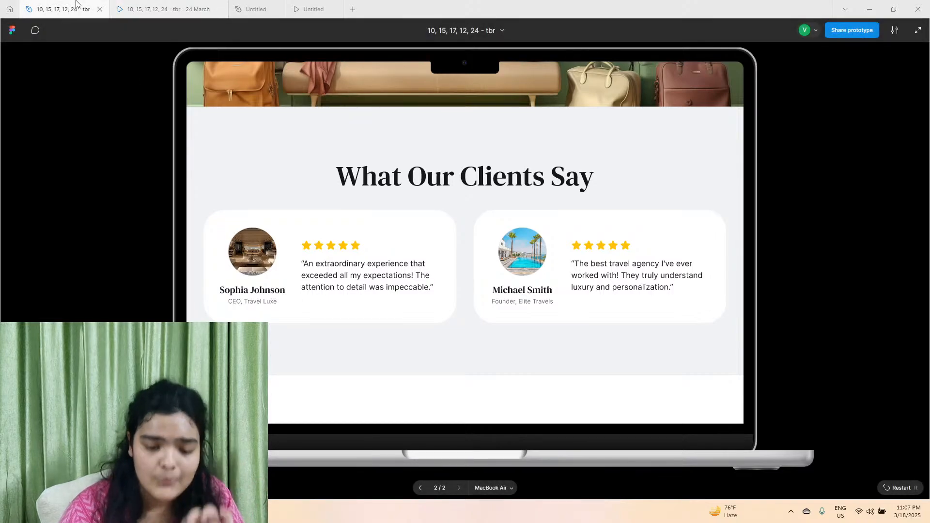
pyautogui.click(63, 9)
pyautogui.scroll(-10, 373, 283)
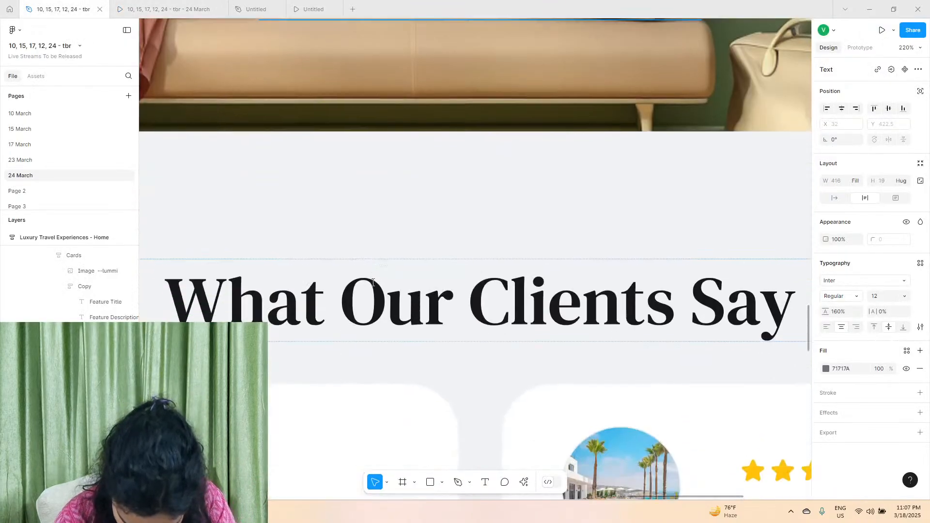
pyautogui.hscroll(-3, 338, 314)
pyautogui.doubleClick(338, 314)
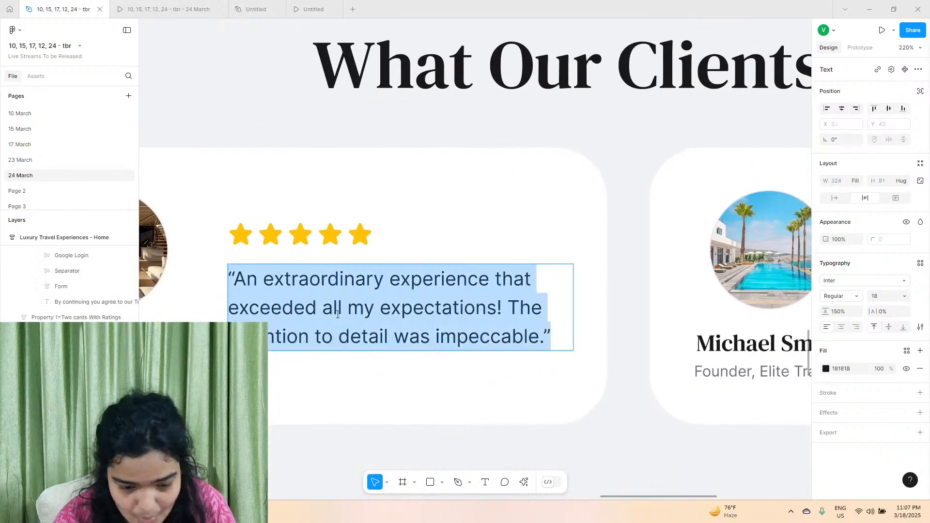
pyautogui.rightClick(337, 314)
pyautogui.click(345, 324)
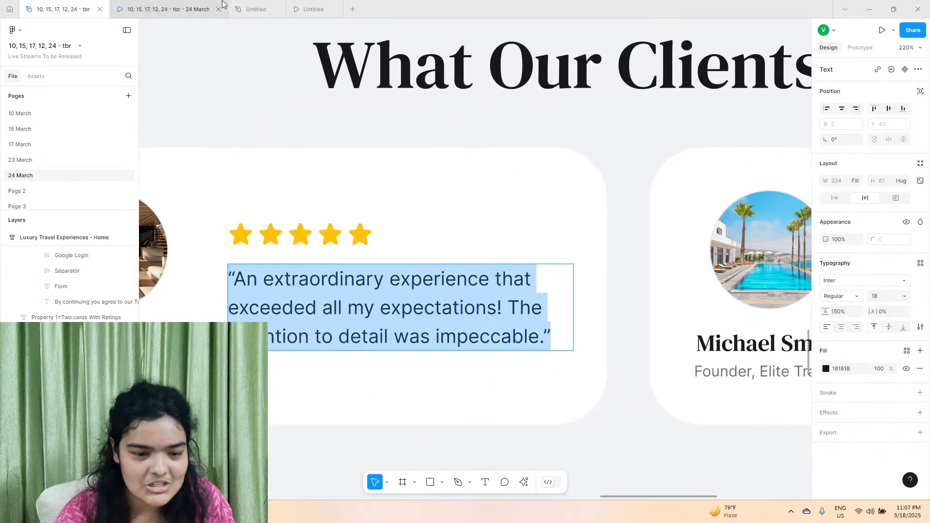
# In the Untitled design file, replace the job title copy beneath the stars with the copied review text, matching the existing style.
pyautogui.click(255, 9)
pyautogui.doubleClick(521, 257)
pyautogui.rightClick(522, 262)
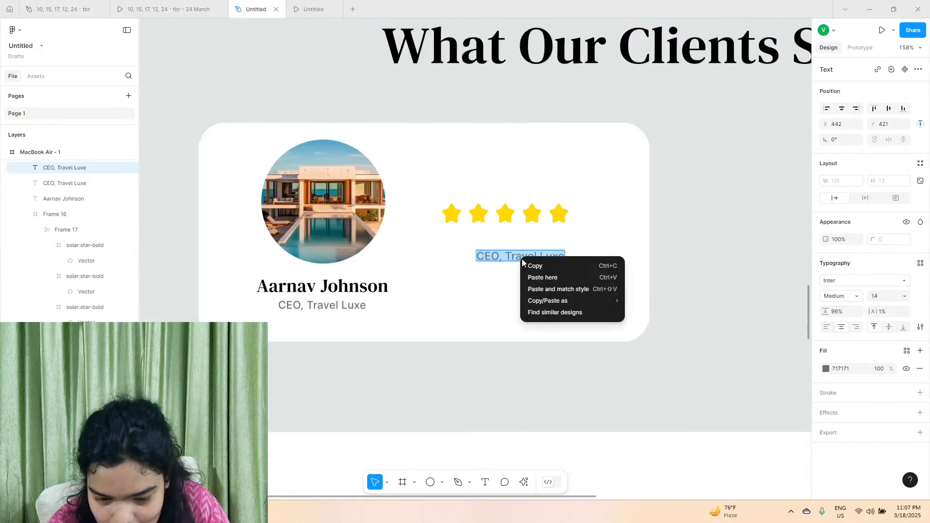
pyautogui.click(542, 289)
pyautogui.hscroll(2, 663, 269)
pyautogui.press('Escape')
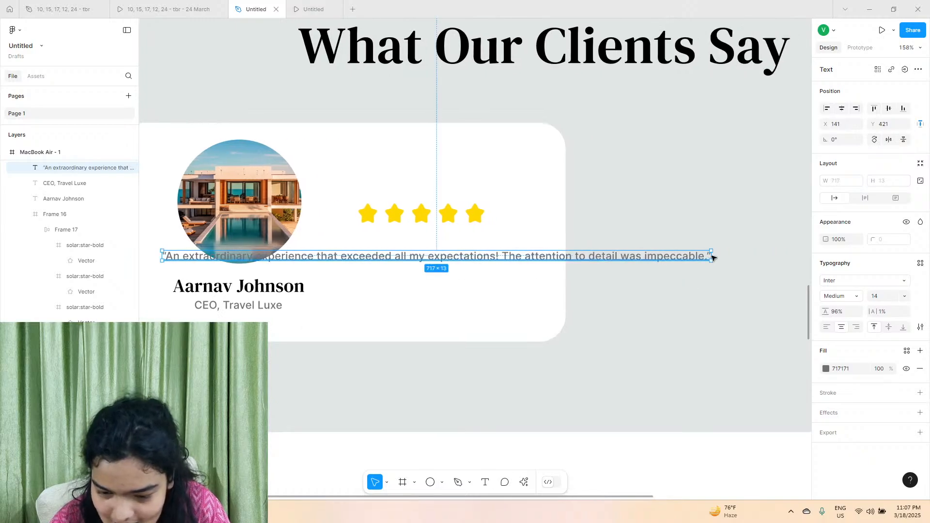
# Wrap the review text to a width of 284, left-align it and place it beneath the stars at about X 384, Y 408.
pyautogui.moveTo(711, 256); pyautogui.dragTo(380, 248)
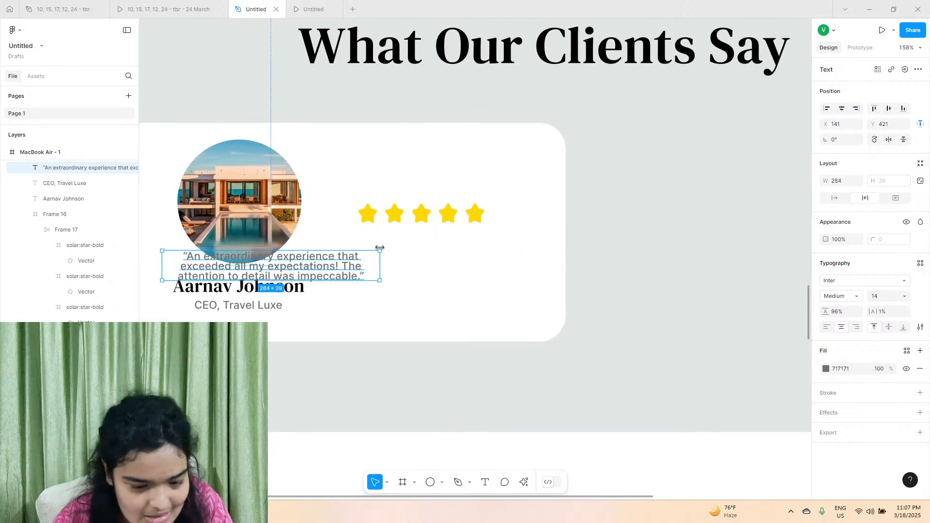
pyautogui.click(826, 327)
pyautogui.moveTo(303, 268); pyautogui.dragTo(489, 257)
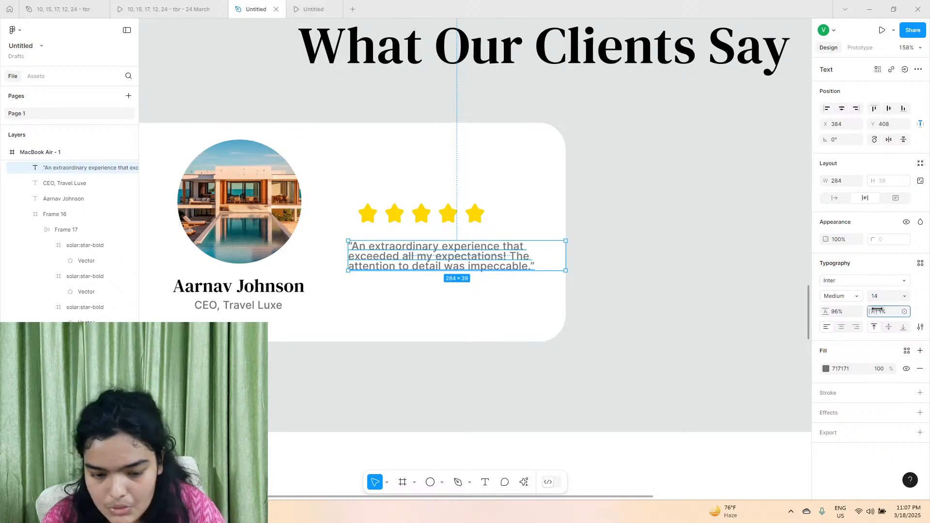
# Set the review text's letter spacing to 0% and line height to 126%, and narrow its box to a width of about 247.
pyautogui.moveTo(877, 309)
pyautogui.mouseDown()
pyautogui.moveTo(893, 309)
pyautogui.moveTo(875, 309)
pyautogui.mouseUp()
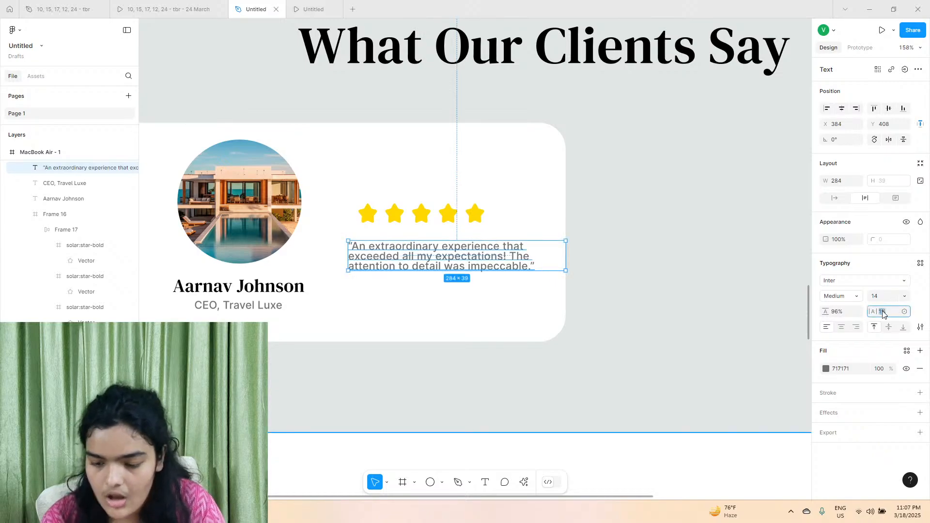
pyautogui.write('0')
pyautogui.press('Return')
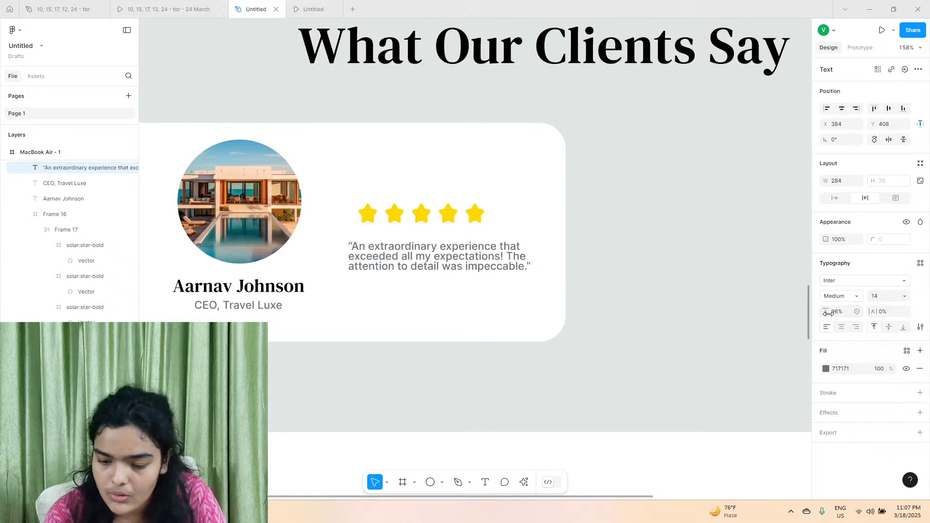
pyautogui.moveTo(827, 312); pyautogui.dragTo(847, 313)
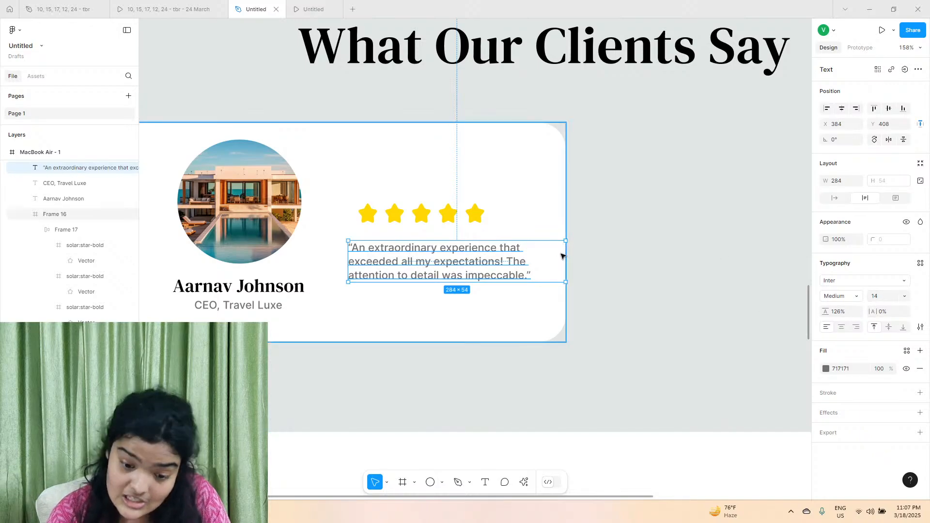
pyautogui.click(567, 256)
pyautogui.click(562, 250)
pyautogui.moveTo(565, 252); pyautogui.dragTo(537, 257)
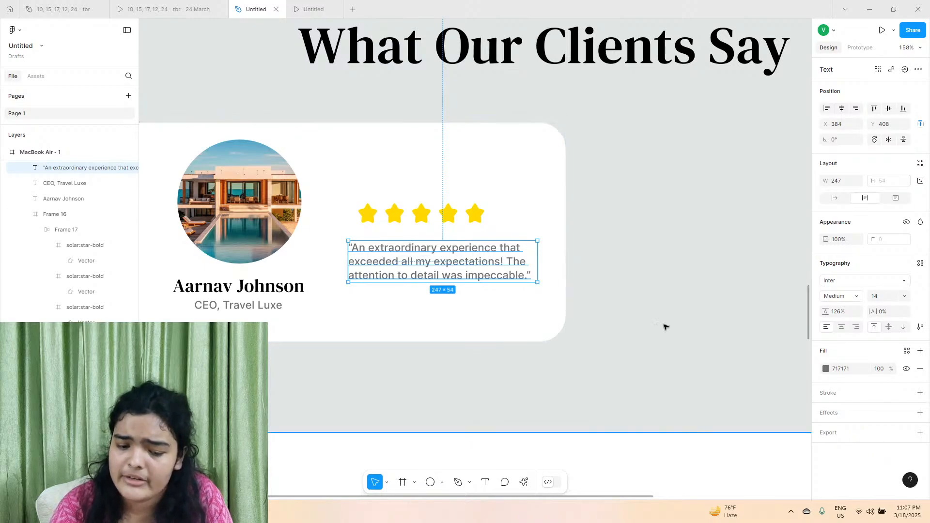
# Darken the review text's fill colour to 202020.
pyautogui.click(826, 368)
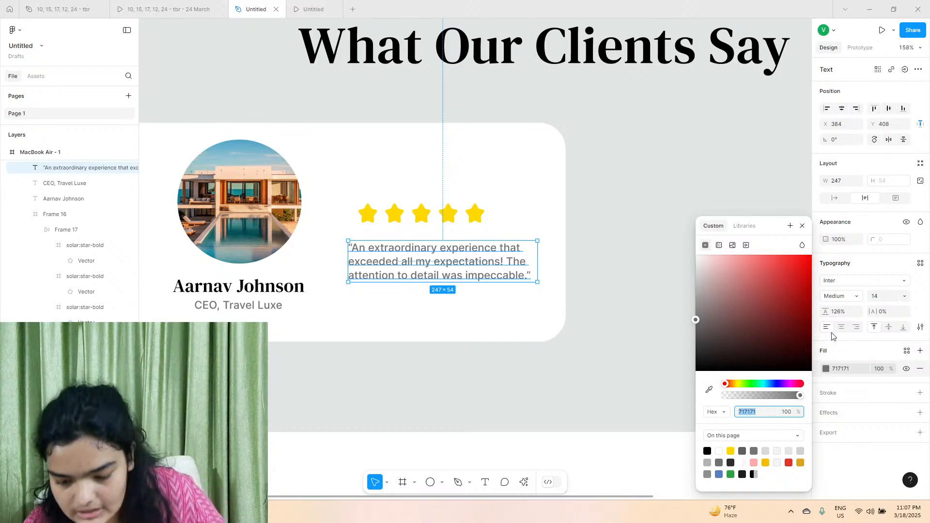
pyautogui.moveTo(780, 343); pyautogui.dragTo(696, 360)
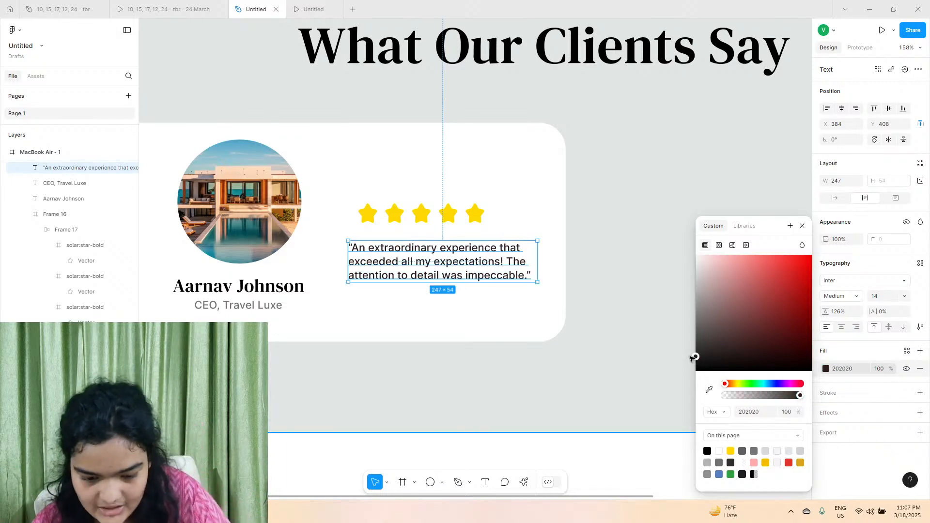
pyautogui.click(393, 222)
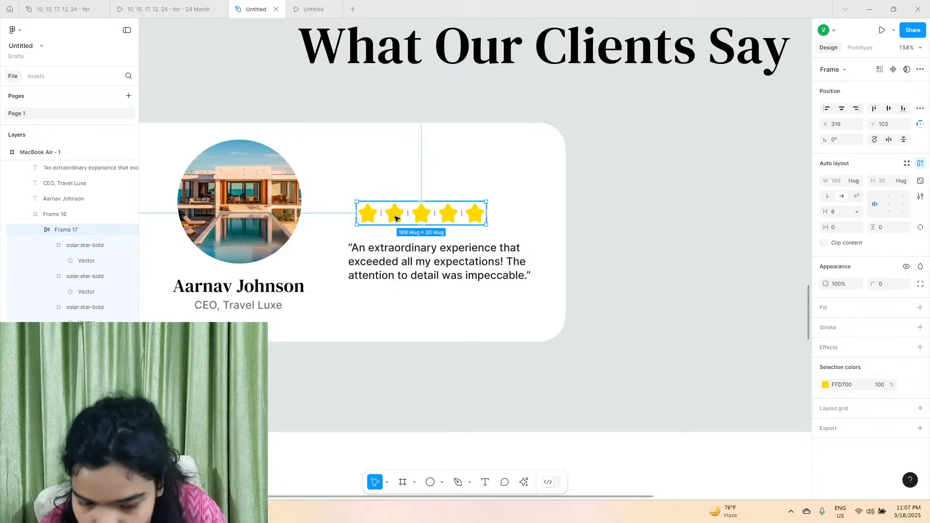
pyautogui.click(388, 248)
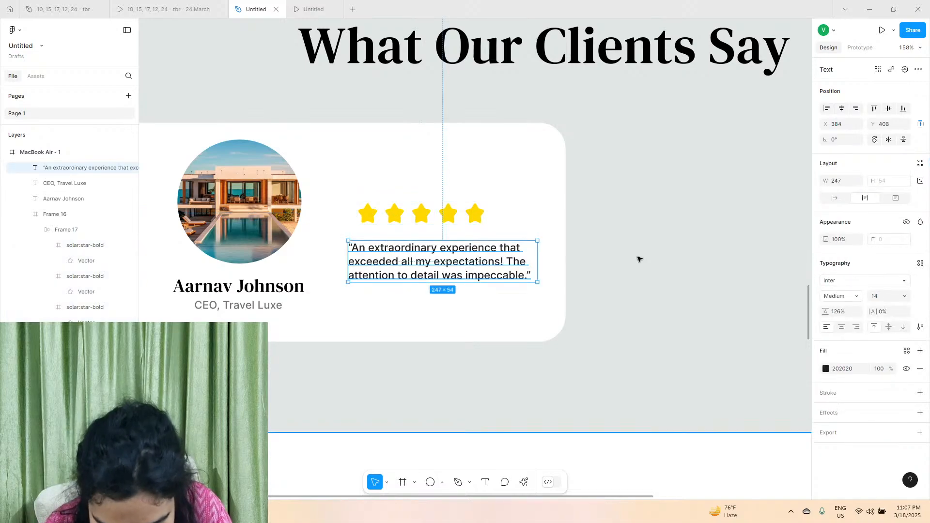
# Sample the client name's colour for the review text and lighten the fill to 1C1C1C.
pyautogui.click(826, 368)
pyautogui.hscroll(-1, 341, 284)
pyautogui.scroll(5, 306, 294)
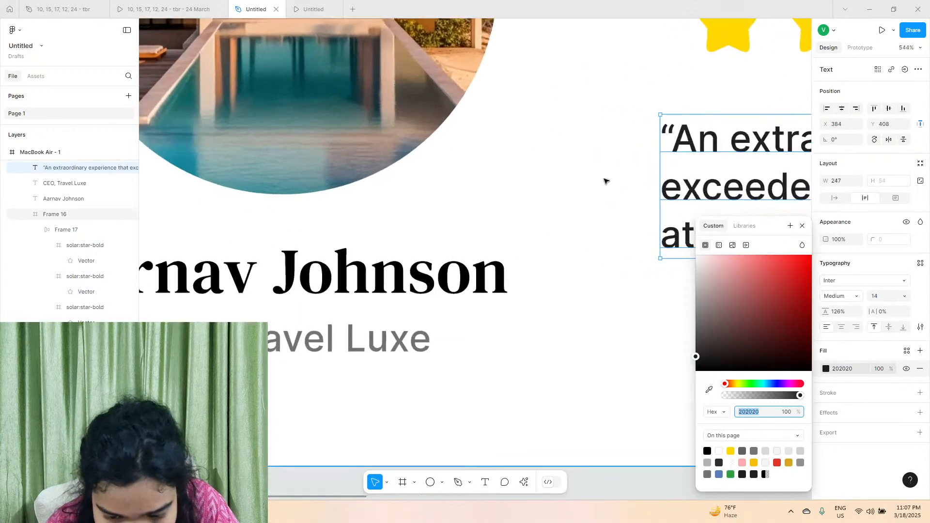
pyautogui.click(709, 390)
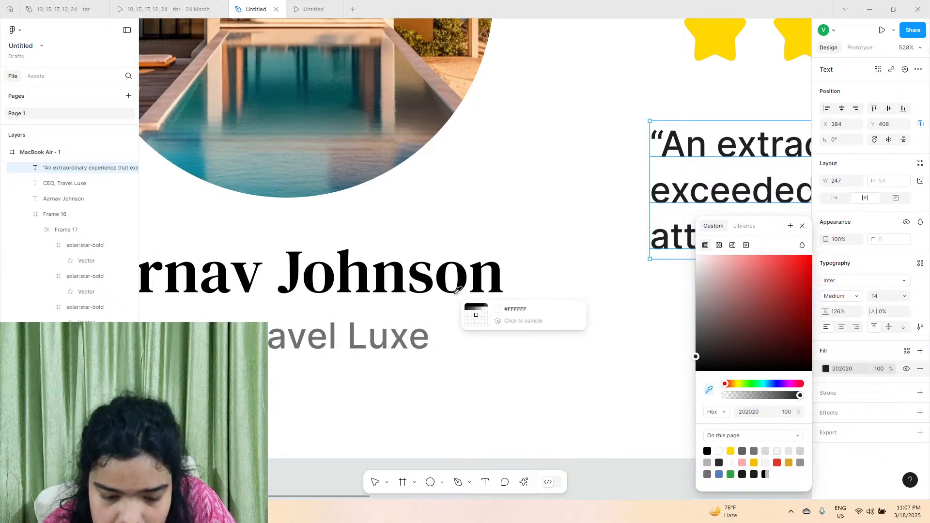
pyautogui.click(478, 291)
pyautogui.moveTo(696, 371); pyautogui.dragTo(696, 358)
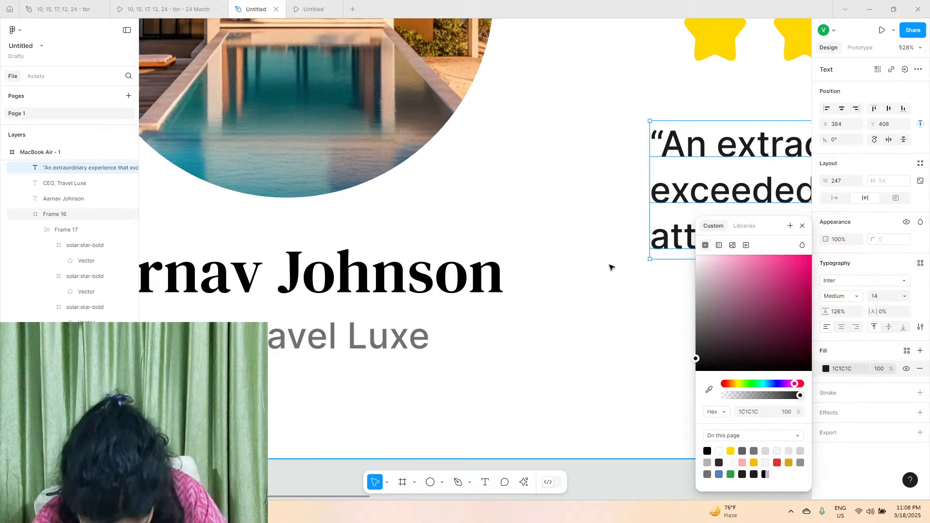
pyautogui.hscroll(3, 610, 267)
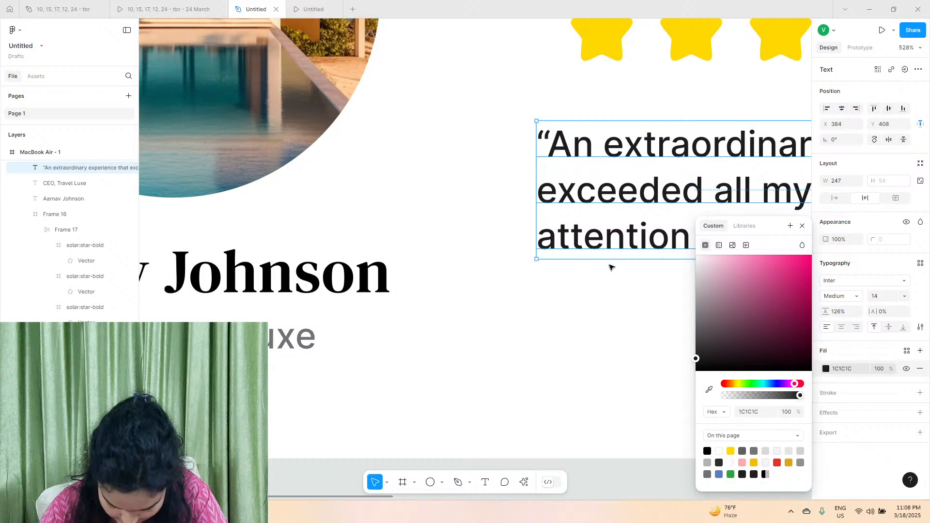
pyautogui.scroll(-5, 611, 267)
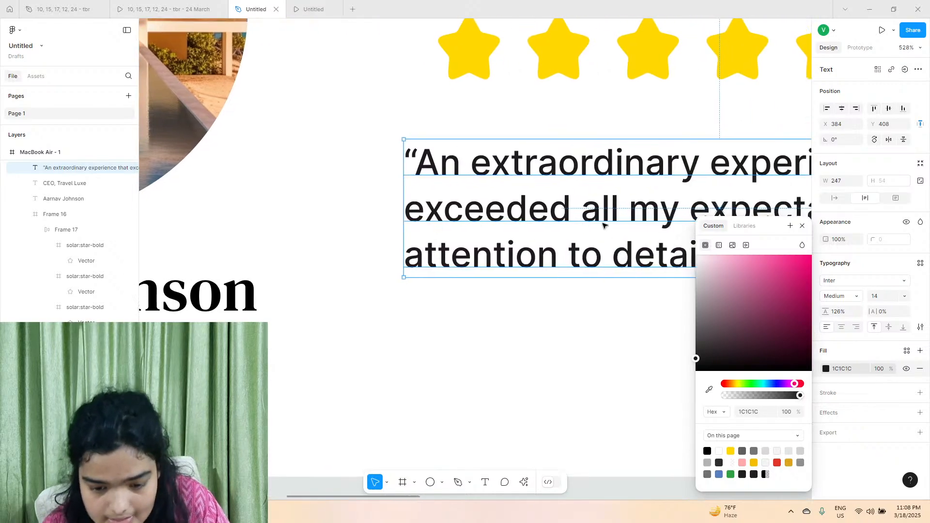
pyautogui.hscroll(-3, 358, 233)
pyautogui.hscroll(3, 350, 233)
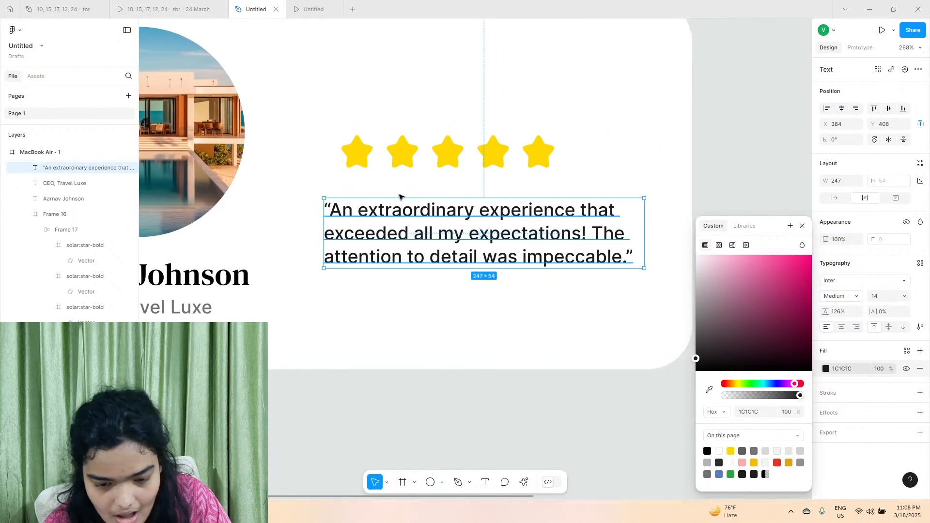
# Reposition the star row at about X 295, Y 88 and the round photo at X 73, Y 37, with the name and job title beneath it.
pyautogui.doubleClick(395, 162)
pyautogui.moveTo(421, 161); pyautogui.dragTo(394, 142)
pyautogui.hscroll(-3, 368, 143)
pyautogui.scroll(-2, 340, 143)
pyautogui.moveTo(319, 208); pyautogui.dragTo(290, 255)
pyautogui.click(318, 241)
pyautogui.keyDown('shift'); pyautogui.click(291, 262); pyautogui.keyUp('shift')
pyautogui.doubleClick(323, 167)
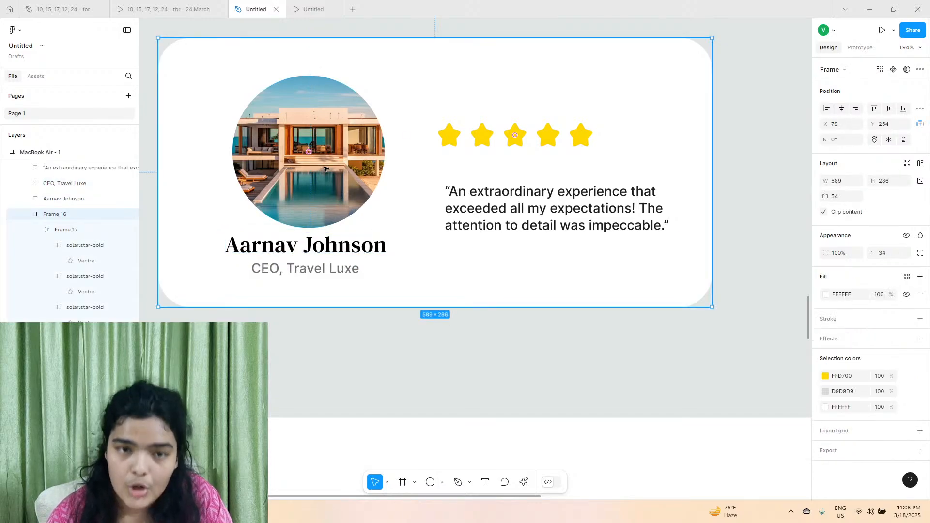
pyautogui.moveTo(324, 146); pyautogui.dragTo(321, 144)
# Shift the client's name and job title down together and extend the card's lower edge slightly.
pyautogui.click(319, 246)
pyautogui.keyDown('shift'); pyautogui.click(328, 272); pyautogui.keyUp('shift')
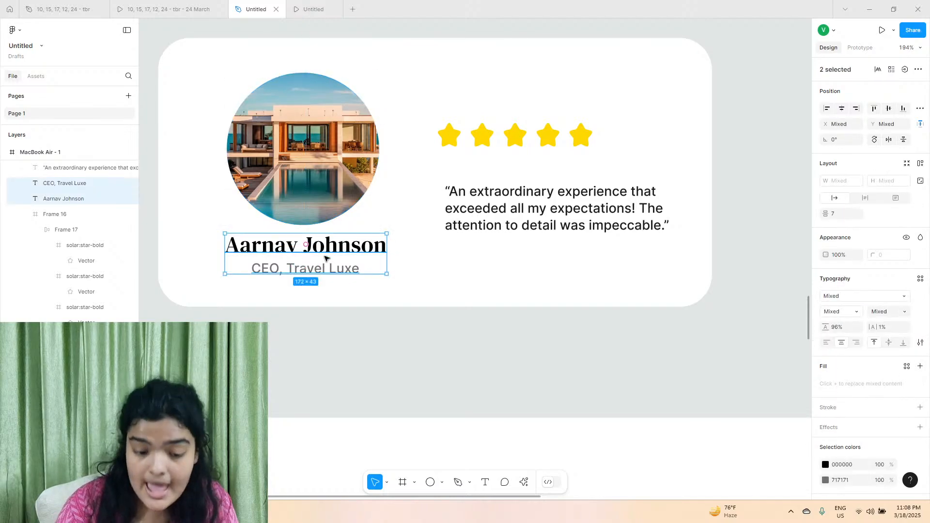
pyautogui.press('Down')
pyautogui.press('Down')
pyautogui.press('Down')
pyautogui.press('Down')
pyautogui.press('Down')
pyautogui.press('Down')
pyautogui.press('Down')
pyautogui.press('Down')
pyautogui.click(411, 301)
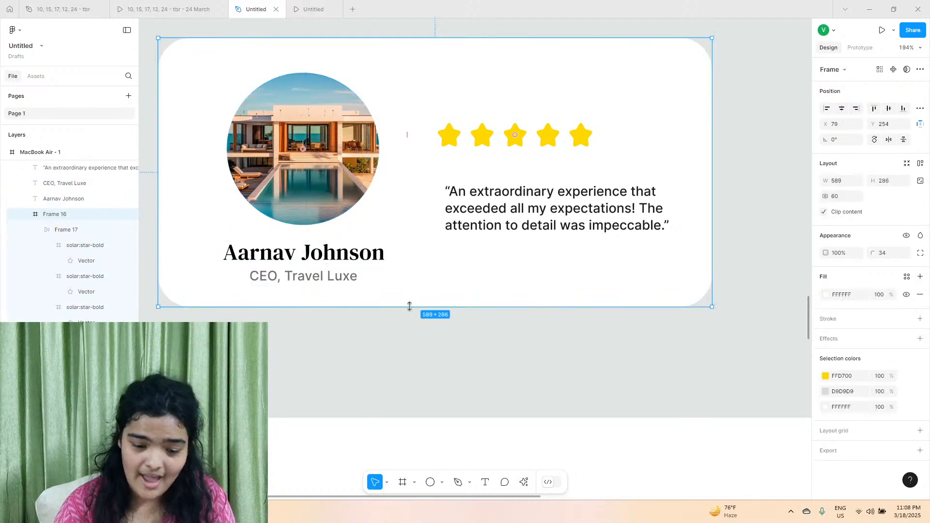
pyautogui.moveTo(409, 307)
pyautogui.mouseDown()
pyautogui.moveTo(409, 318)
pyautogui.moveTo(407, 310)
pyautogui.mouseUp()
# Lower the round photo to Y 47 and nudge the client's name and job title slightly down beneath it.
pyautogui.doubleClick(311, 165)
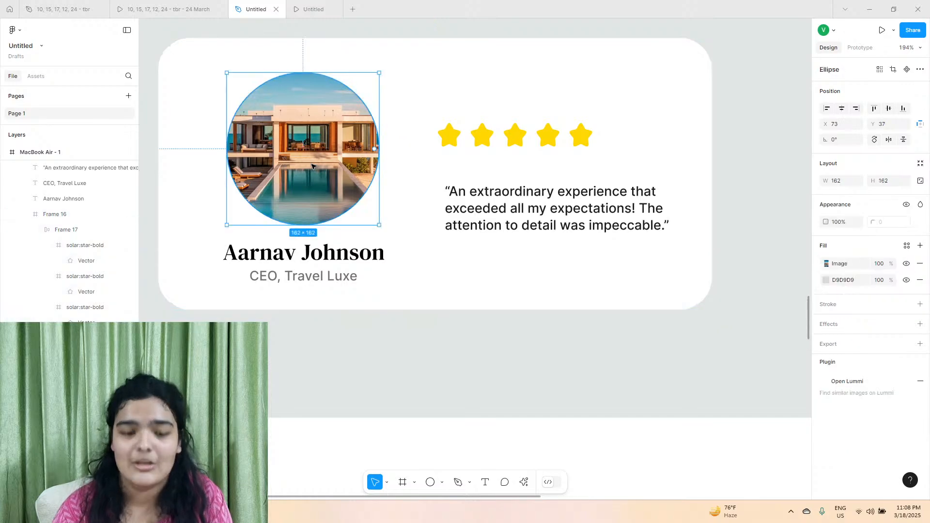
pyautogui.press('Down')
pyautogui.press('Down')
pyautogui.press('Down')
pyautogui.press('Down')
pyautogui.press('Down')
pyautogui.press('Down')
pyautogui.press('Down')
pyautogui.press('Down')
pyautogui.press('Down')
pyautogui.press('Down')
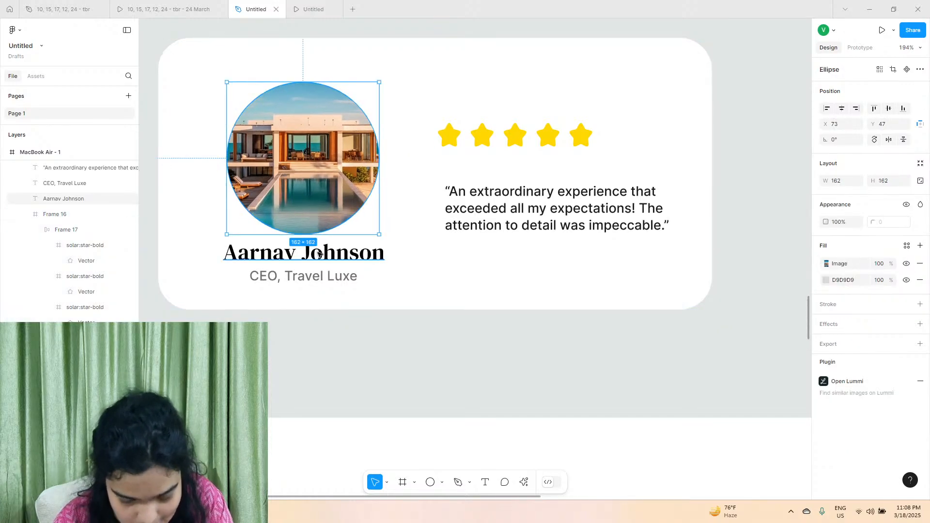
pyautogui.click(304, 253)
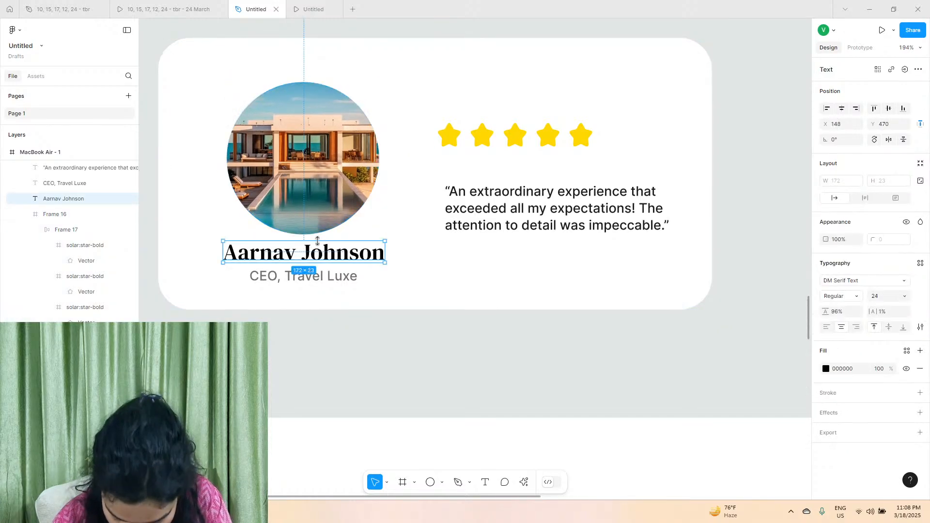
pyautogui.keyDown('shift'); pyautogui.click(304, 279); pyautogui.keyUp('shift')
pyautogui.press('Down')
pyautogui.press('Down')
pyautogui.press('Down')
# Place the star row at X 295, Y 94 and bring the review text up close beneath it.
pyautogui.click(552, 207)
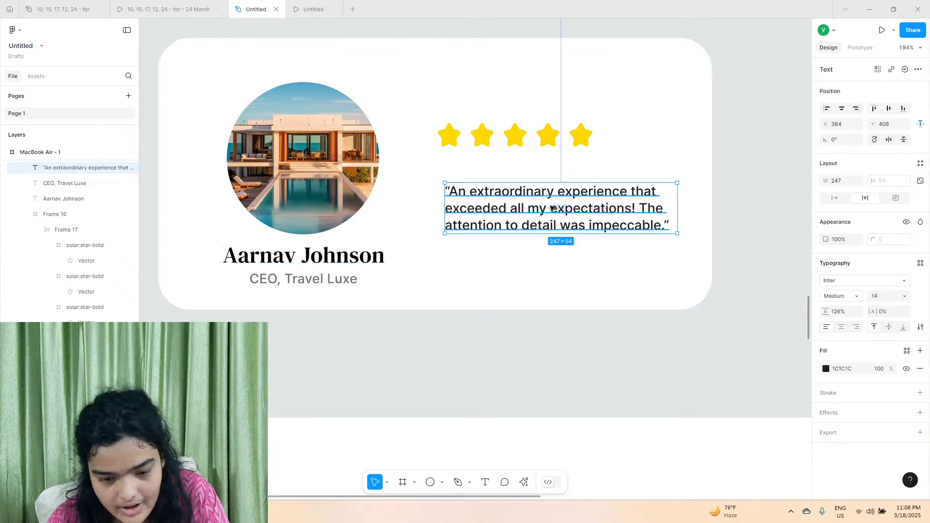
pyautogui.moveTo(552, 207); pyautogui.dragTo(543, 229)
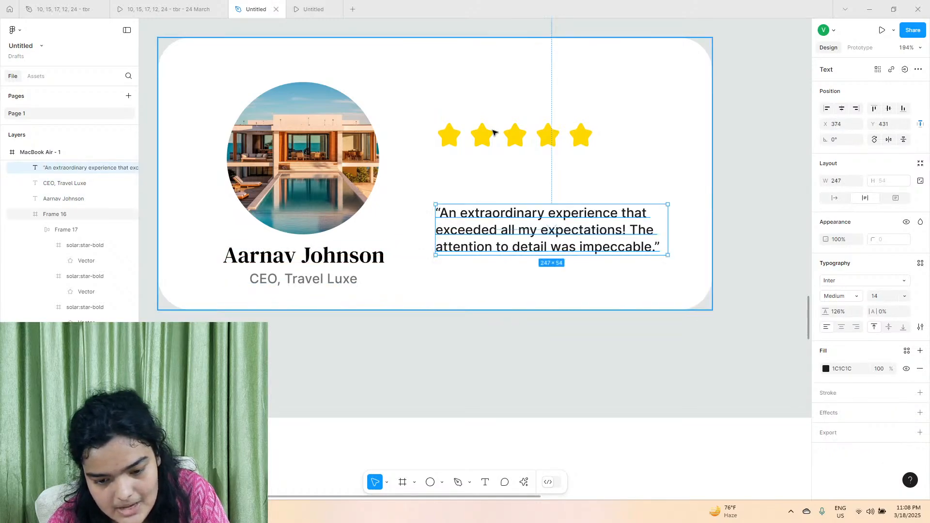
pyautogui.click(483, 135)
pyautogui.click(492, 137)
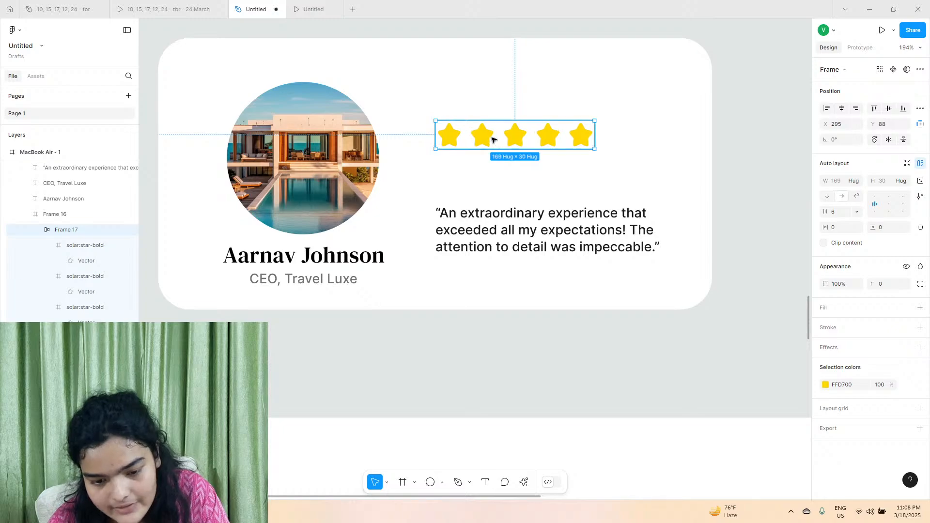
pyautogui.moveTo(492, 139)
pyautogui.mouseDown()
pyautogui.moveTo(472, 169)
pyautogui.moveTo(480, 151)
pyautogui.mouseUp()
pyautogui.click(481, 237)
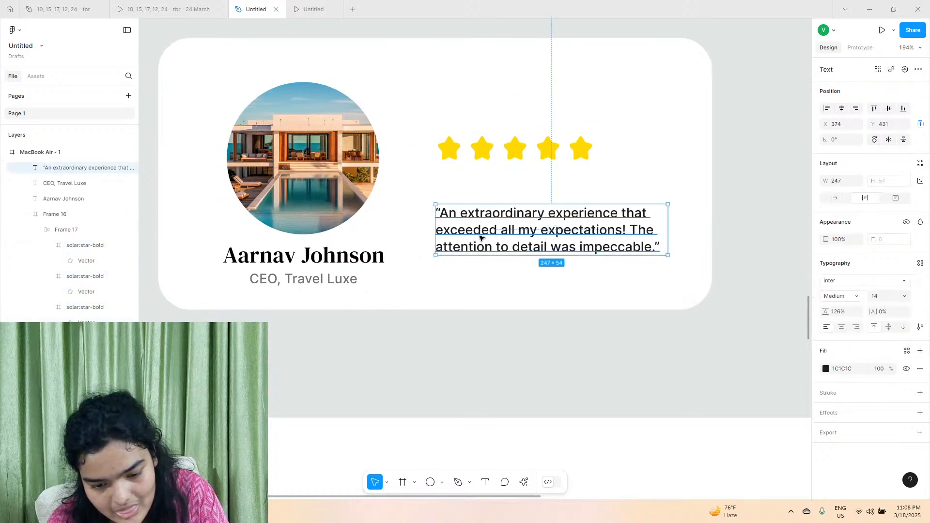
pyautogui.moveTo(481, 237); pyautogui.dragTo(479, 193)
pyautogui.click(490, 151)
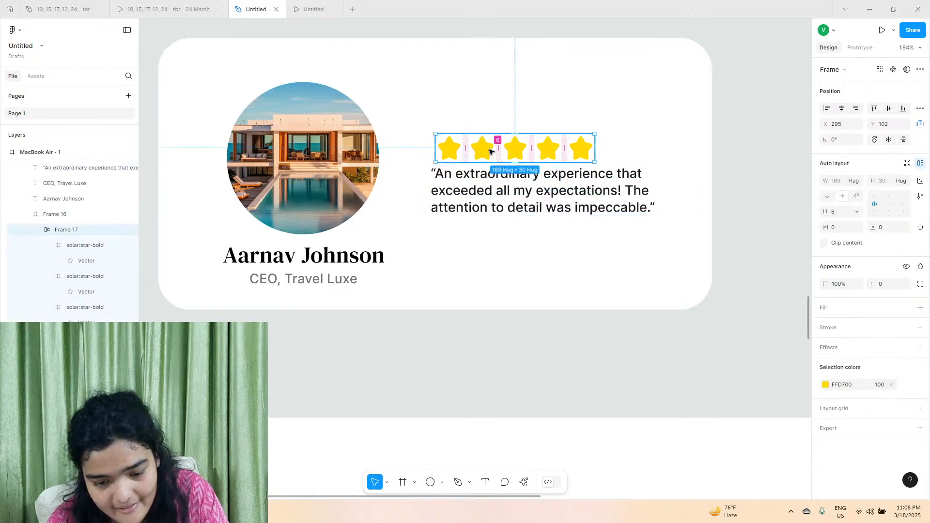
pyautogui.moveTo(490, 151); pyautogui.dragTo(485, 144)
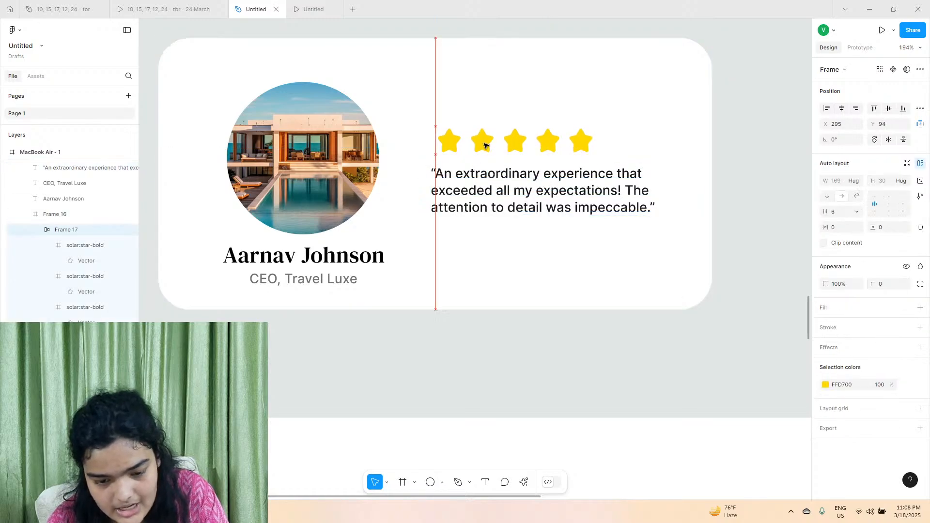
# Place the review text at X 380, Y 388, try font size 16 and set it to 15.
pyautogui.click(533, 188)
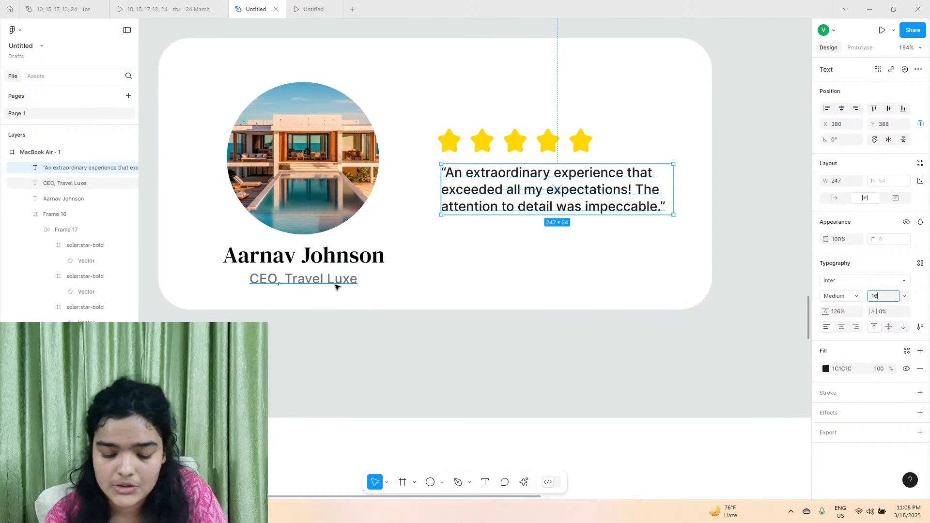
pyautogui.press('Return')
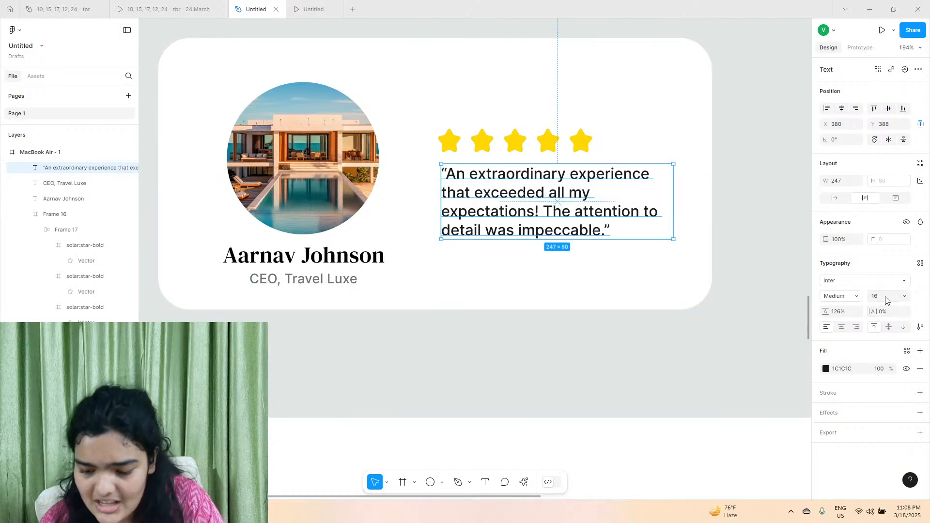
pyautogui.write('15')
pyautogui.press('Return')
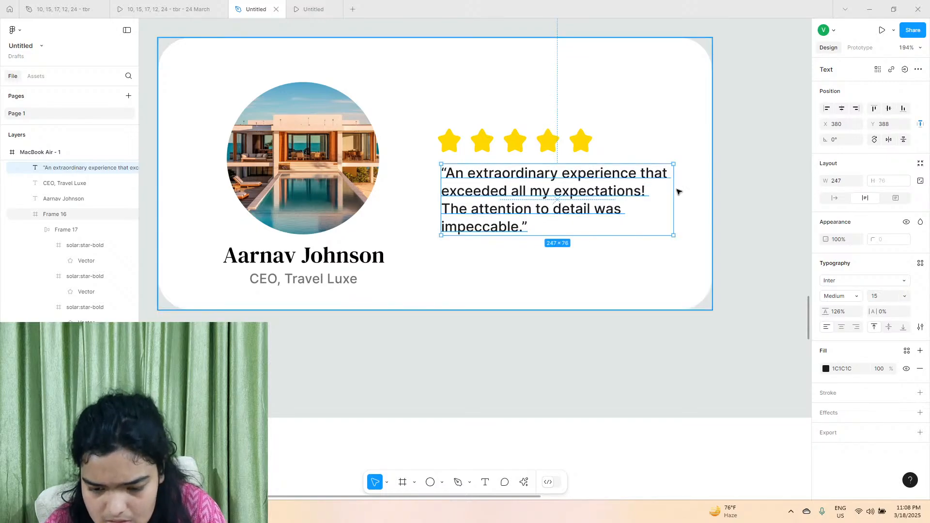
# Widen the review text box to about 275 at X 377, Y 392 and increase its line height to 140%.
pyautogui.moveTo(674, 194); pyautogui.dragTo(700, 195)
pyautogui.moveTo(596, 195); pyautogui.dragTo(593, 199)
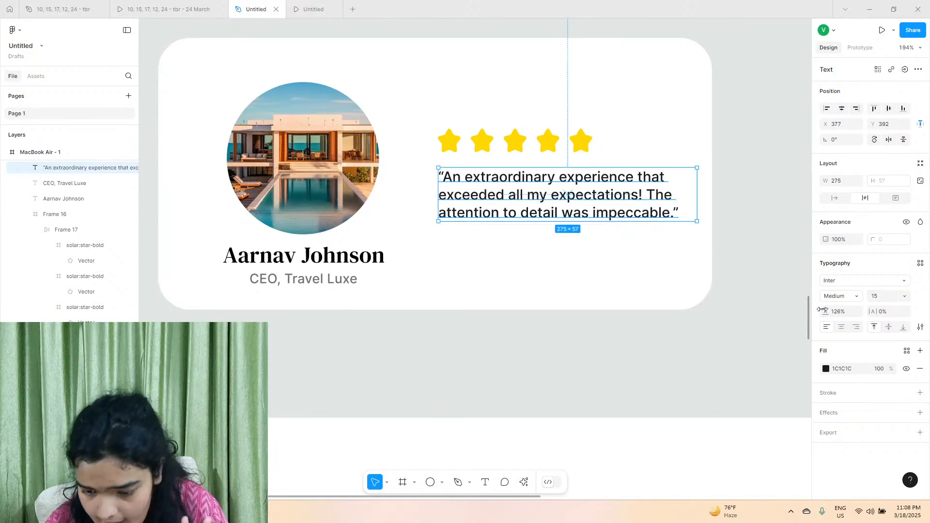
pyautogui.moveTo(825, 312); pyautogui.dragTo(841, 312)
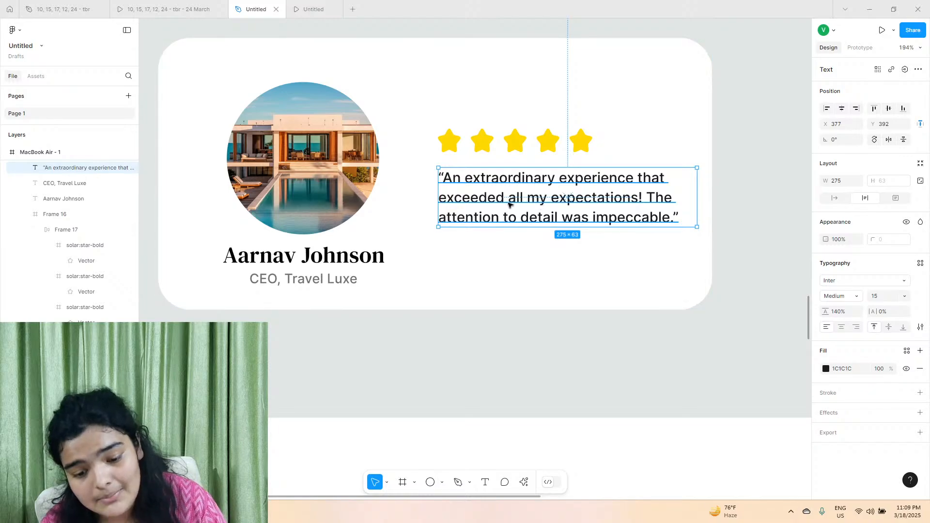
# Shift the review text slightly left and align the star row with it at X 282, Y 94.
pyautogui.moveTo(540, 205)
pyautogui.mouseDown()
pyautogui.moveTo(517, 204)
pyautogui.moveTo(525, 203)
pyautogui.mouseUp()
pyautogui.click(451, 147)
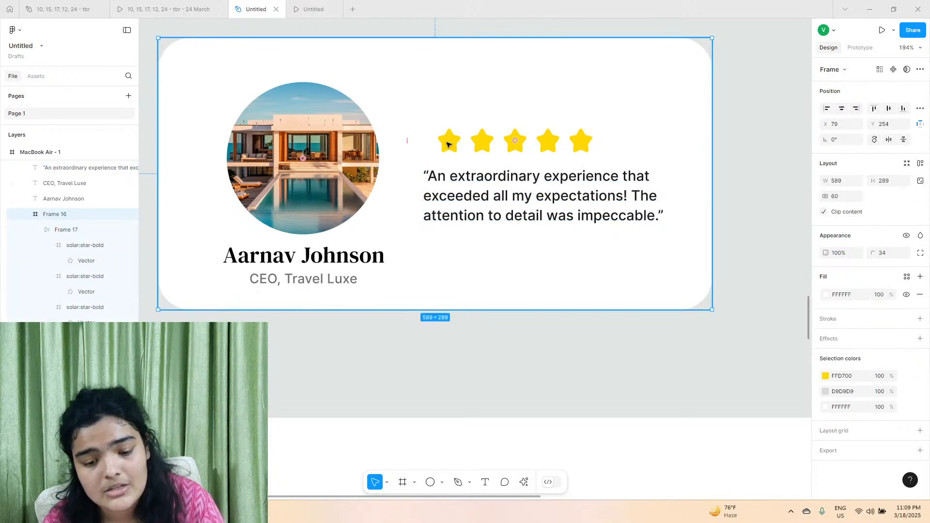
pyautogui.moveTo(451, 147); pyautogui.dragTo(440, 148)
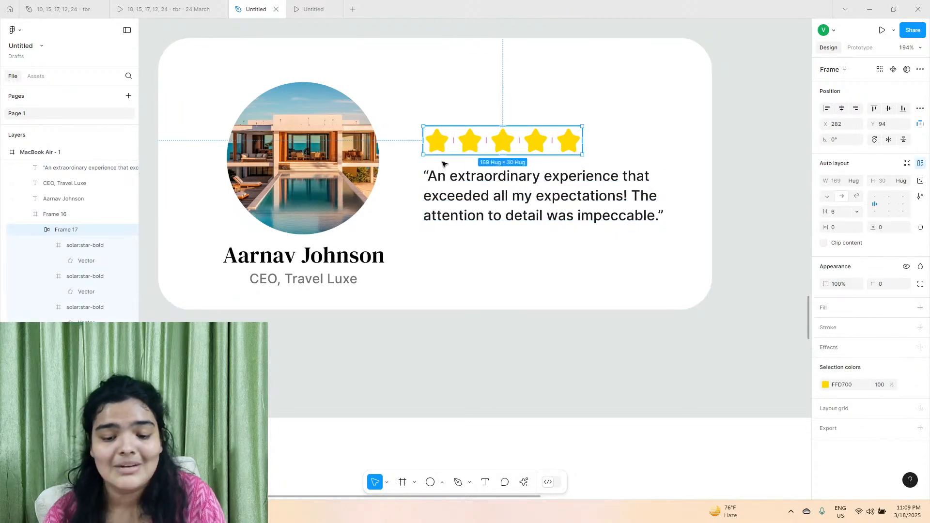
# Extend the review card's lower edge to make the card 300 high.
pyautogui.click(396, 255)
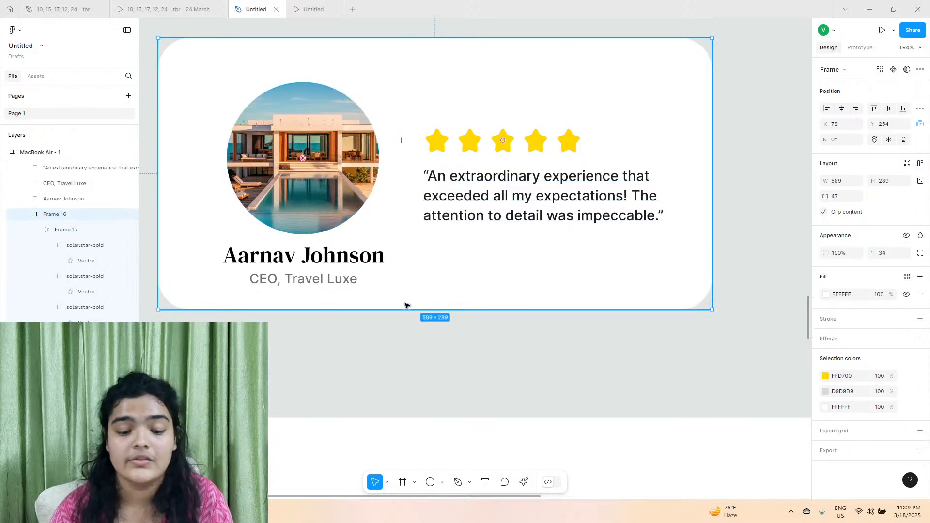
pyautogui.moveTo(407, 309); pyautogui.dragTo(409, 317)
pyautogui.scroll(-5, 409, 317)
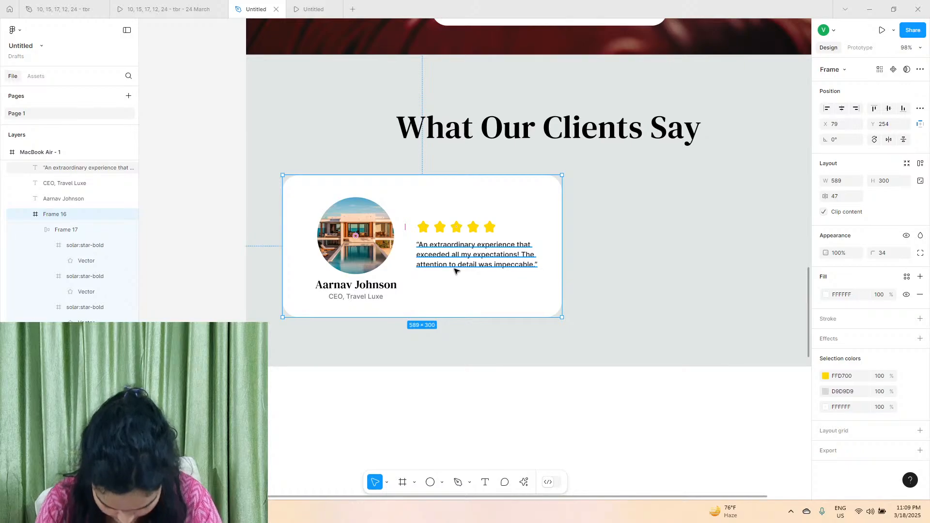
pyautogui.keyDown('alt'); pyautogui.moveTo(372, 262); pyautogui.dragTo(516, 261); pyautogui.keyUp('alt')
pyautogui.hscroll(3, 485, 269)
pyautogui.hotkey('ctrl', 'z')
pyautogui.hscroll(-4, 305, 228)
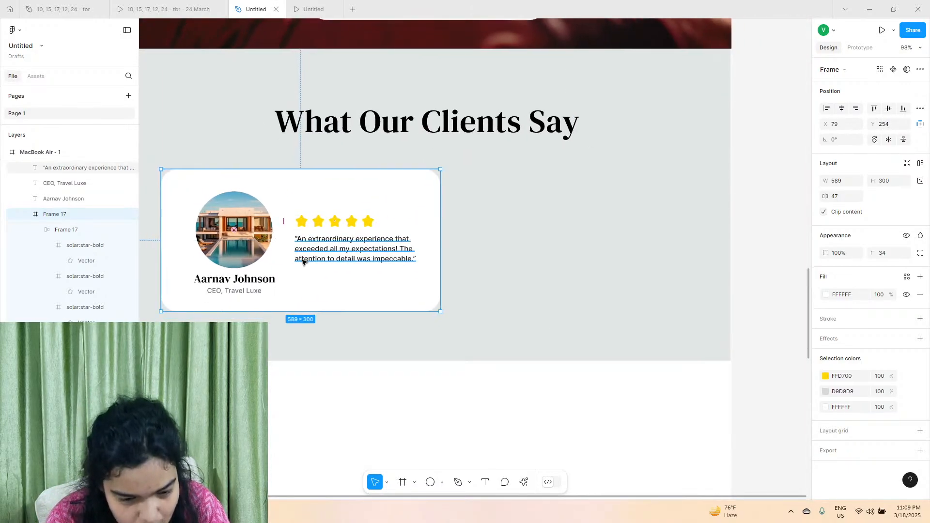
pyautogui.moveTo(318, 169); pyautogui.dragTo(319, 186)
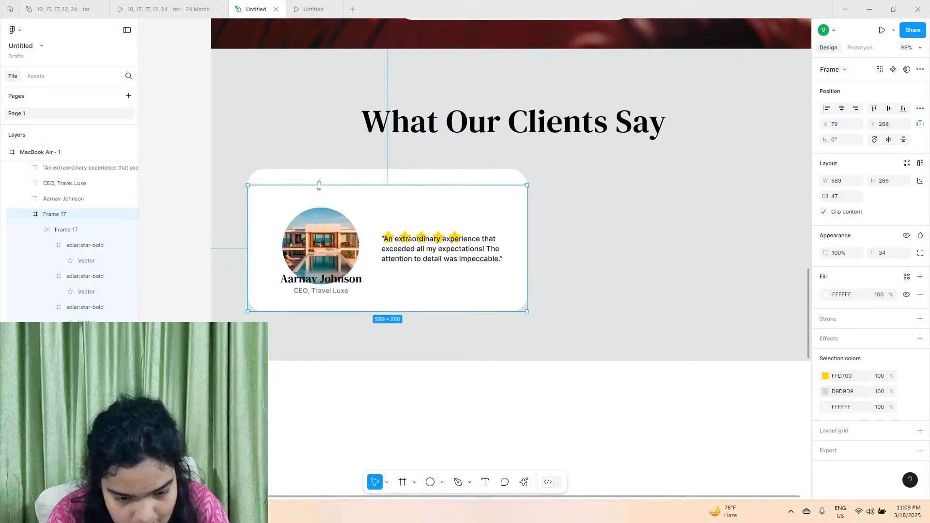
pyautogui.moveTo(317, 219); pyautogui.dragTo(611, 219)
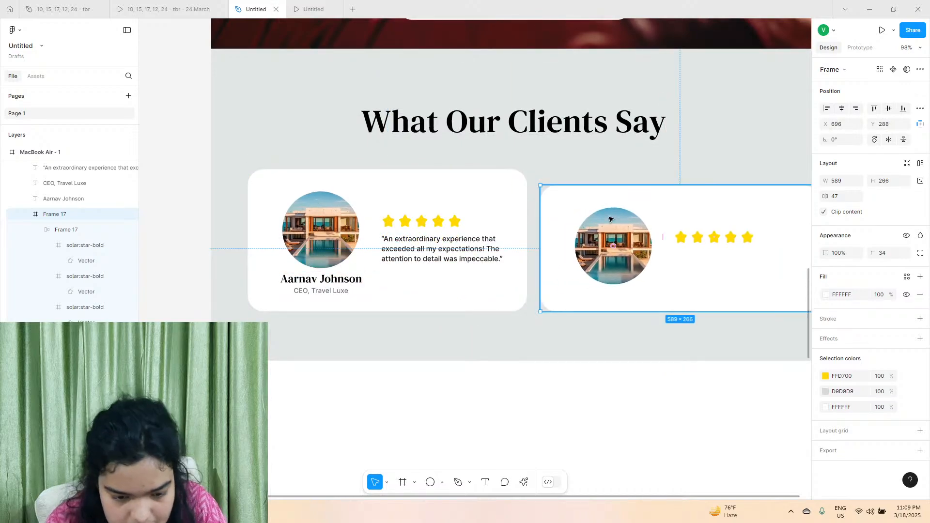
pyautogui.press('Delete')
# Lower the review card's upper edge to Y 276, making the card 278 high.
pyautogui.click(395, 180)
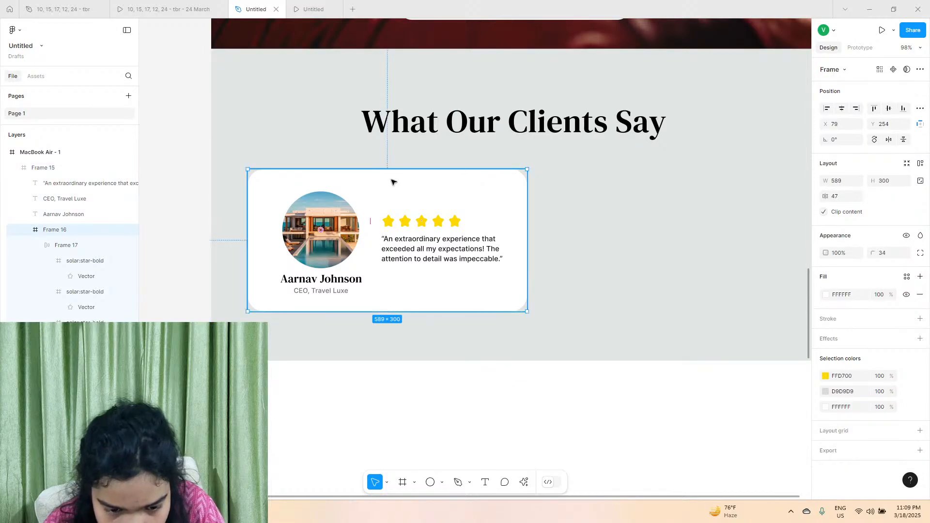
pyautogui.keyDown('ctrl'); pyautogui.scroll(5, 374, 176); pyautogui.keyUp('ctrl')
pyautogui.hscroll(-2, 372, 187)
pyautogui.scroll(-1, 373, 187)
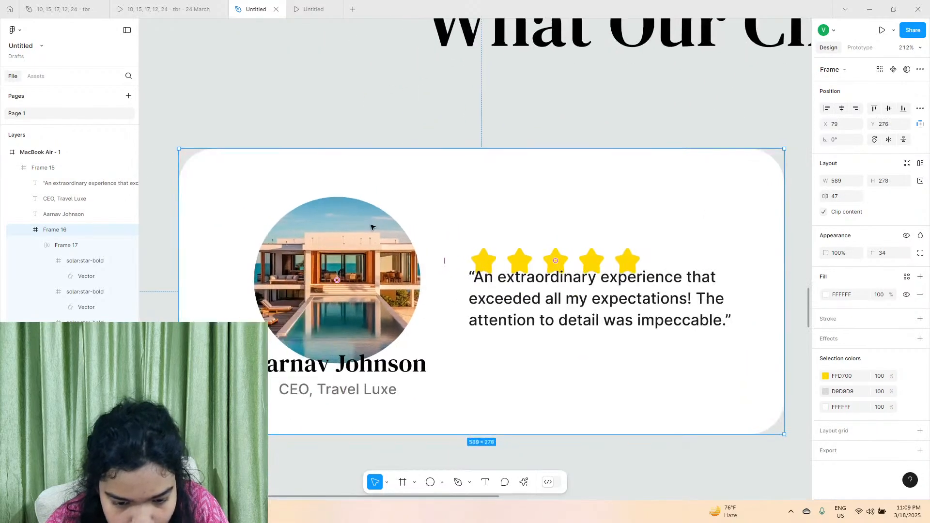
# Raise the round photo slightly in the card and move the client's name and job title down clear of it.
pyautogui.doubleClick(361, 278)
pyautogui.moveTo(361, 278)
pyautogui.mouseDown()
pyautogui.moveTo(352, 263)
pyautogui.moveTo(342, 270)
pyautogui.moveTo(370, 268)
pyautogui.mouseUp()
pyautogui.click(344, 372)
pyautogui.keyDown('shift'); pyautogui.click(341, 389); pyautogui.keyUp('shift')
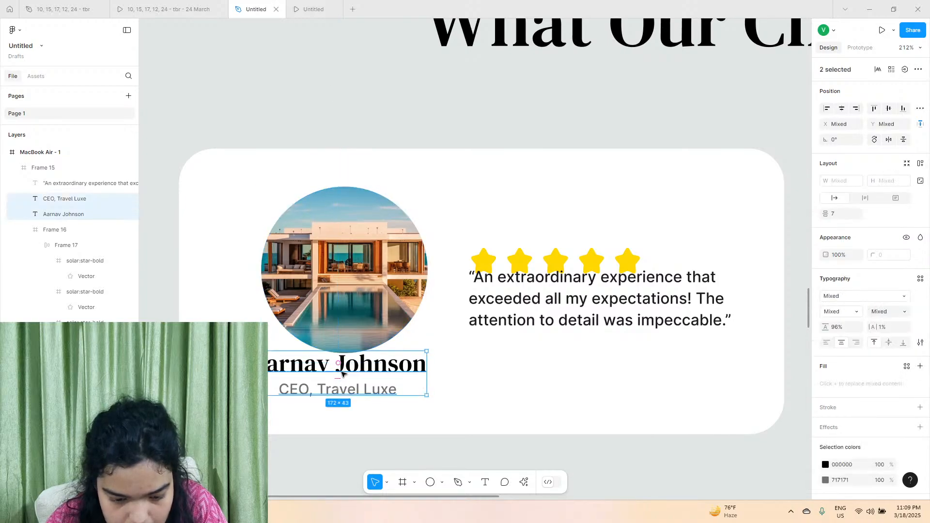
pyautogui.moveTo(343, 372); pyautogui.dragTo(347, 388)
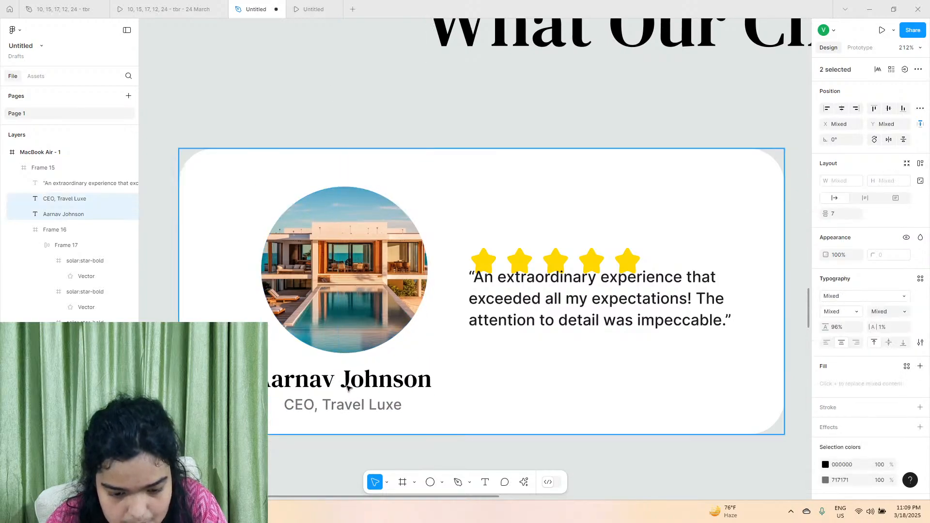
# Convert the star row to a group, enlarge it to a height of 39 at X 282, Y 79, and tighten the star spacing.
pyautogui.click(552, 263)
pyautogui.moveTo(566, 250); pyautogui.dragTo(583, 236)
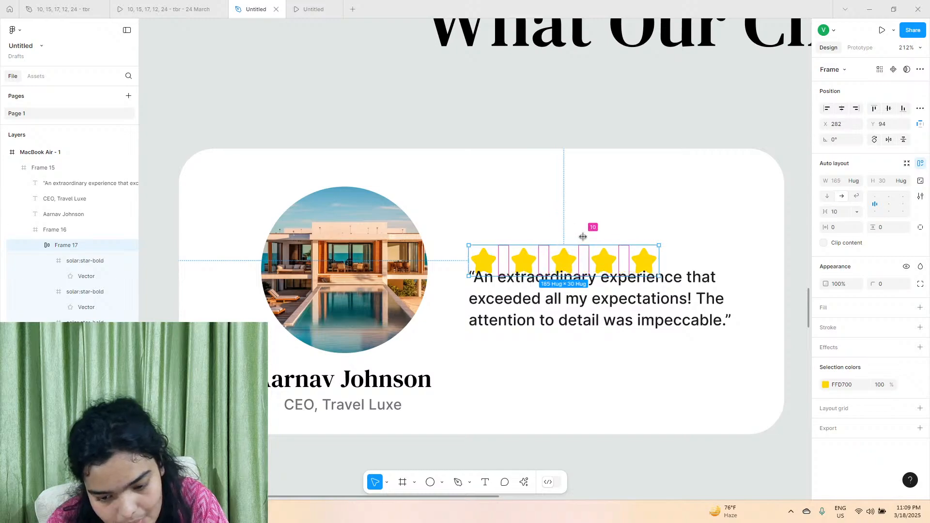
pyautogui.click(844, 71)
pyautogui.click(841, 78)
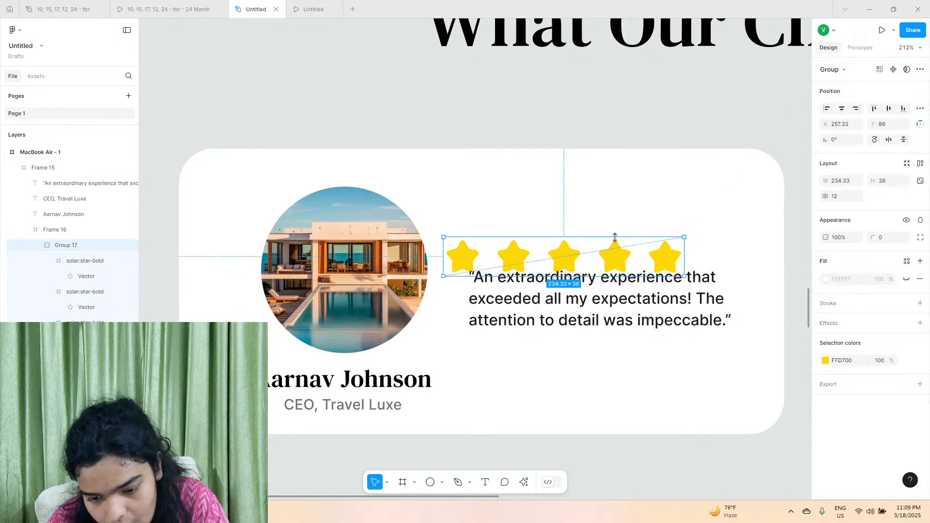
pyautogui.moveTo(616, 258); pyautogui.dragTo(645, 252)
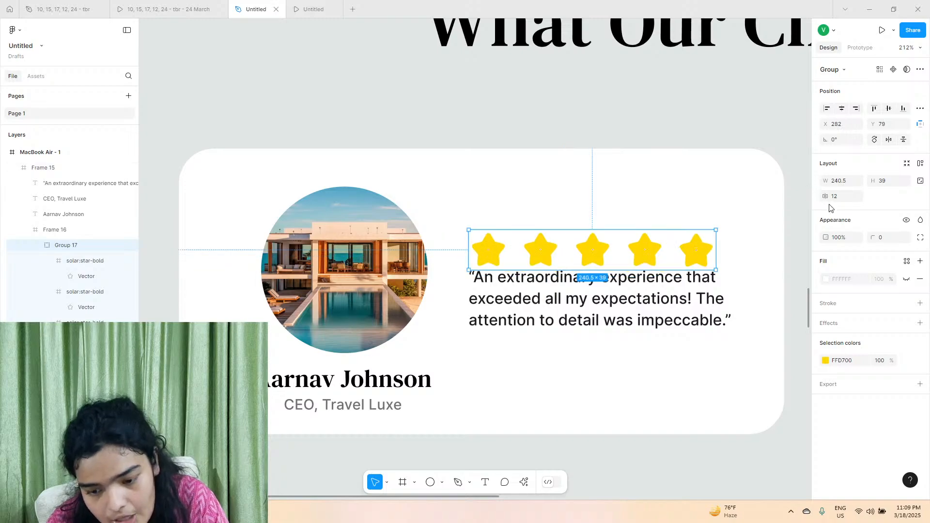
pyautogui.moveTo(827, 197); pyautogui.dragTo(825, 193)
# Move the review text below the stars to X 368, Y 406, set its font size to 16 and narrow it to 248.
pyautogui.moveTo(561, 309); pyautogui.dragTo(568, 326)
pyautogui.click(884, 298)
pyautogui.write('16')
pyautogui.press('Return')
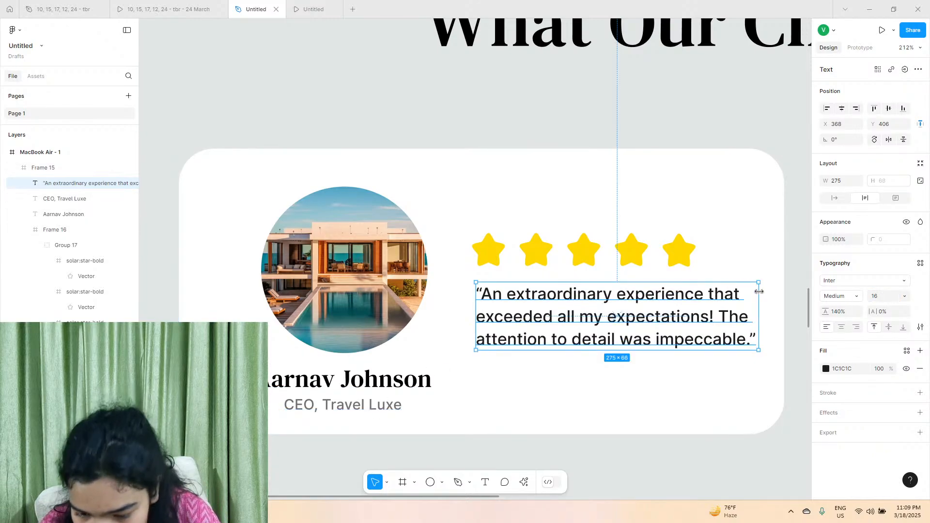
pyautogui.moveTo(758, 293); pyautogui.dragTo(731, 292)
# Raise the star row slightly and place the review text beneath it at X 365, Y 400.
pyautogui.click(608, 260)
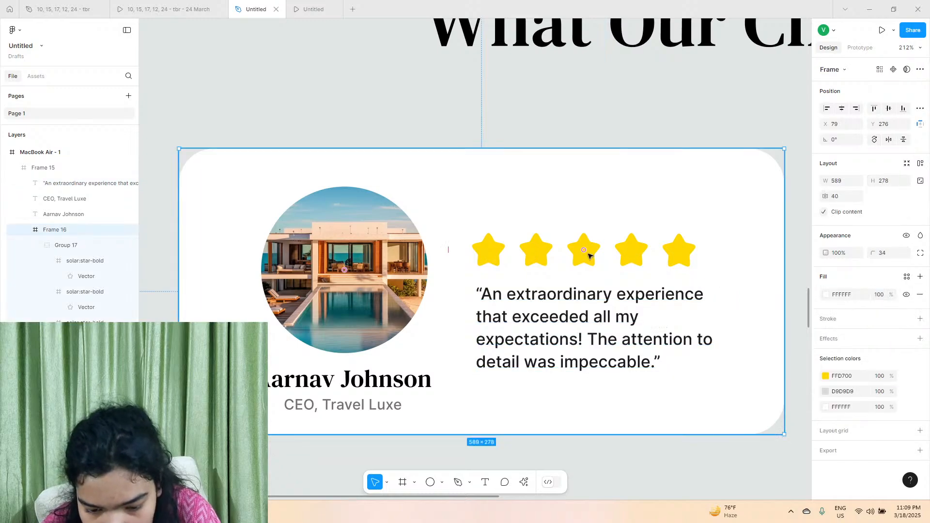
pyautogui.click(589, 255)
pyautogui.moveTo(589, 255); pyautogui.dragTo(583, 248)
pyautogui.click(561, 327)
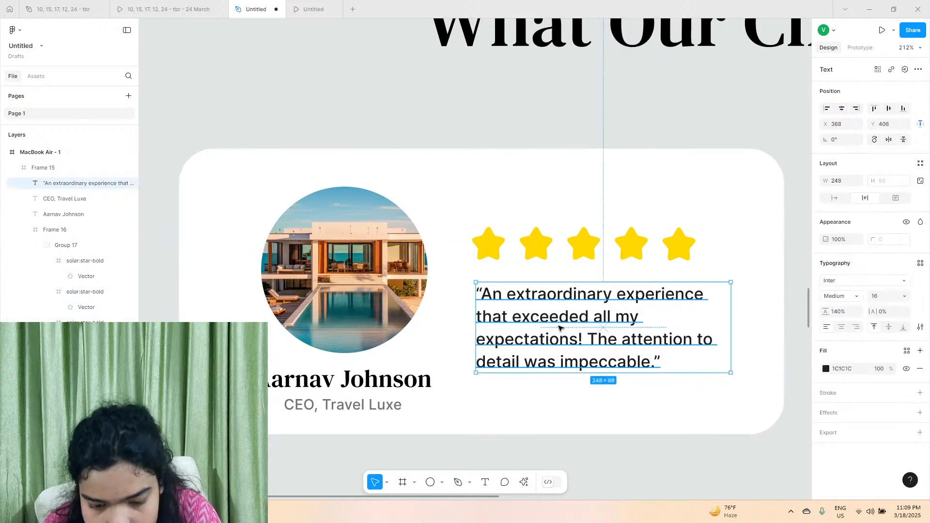
pyautogui.moveTo(561, 327); pyautogui.dragTo(556, 319)
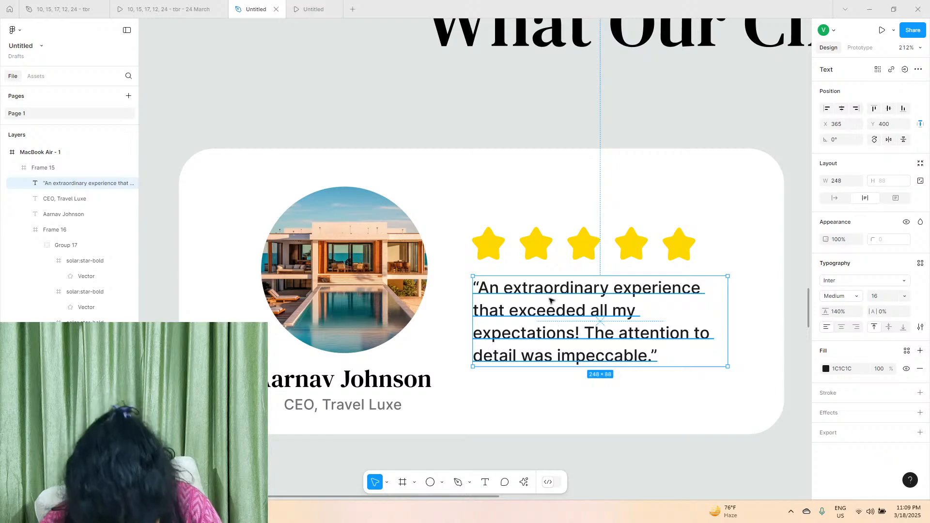
# Increase the review card's height to 287 by extending its lower edge.
pyautogui.hscroll(1, 551, 308)
pyautogui.scroll(-4, 540, 311)
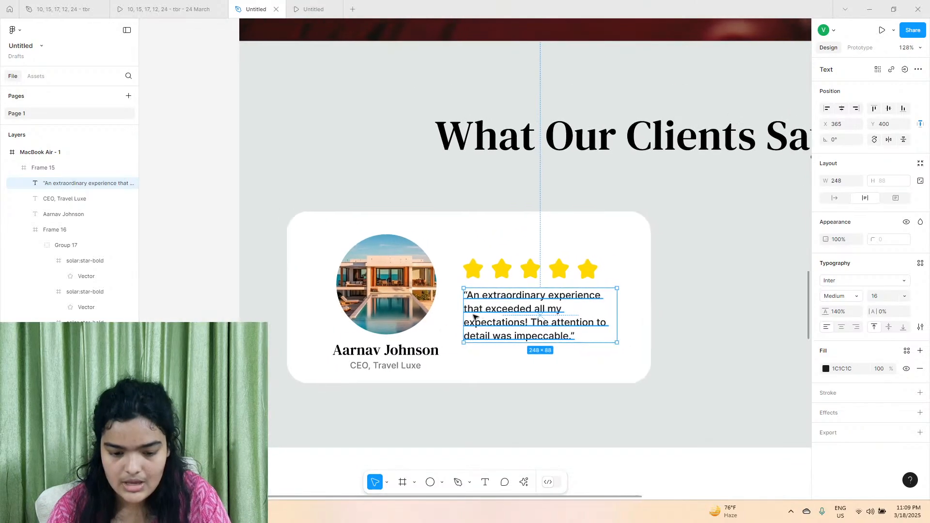
pyautogui.click(422, 371)
pyautogui.moveTo(424, 383); pyautogui.dragTo(425, 389)
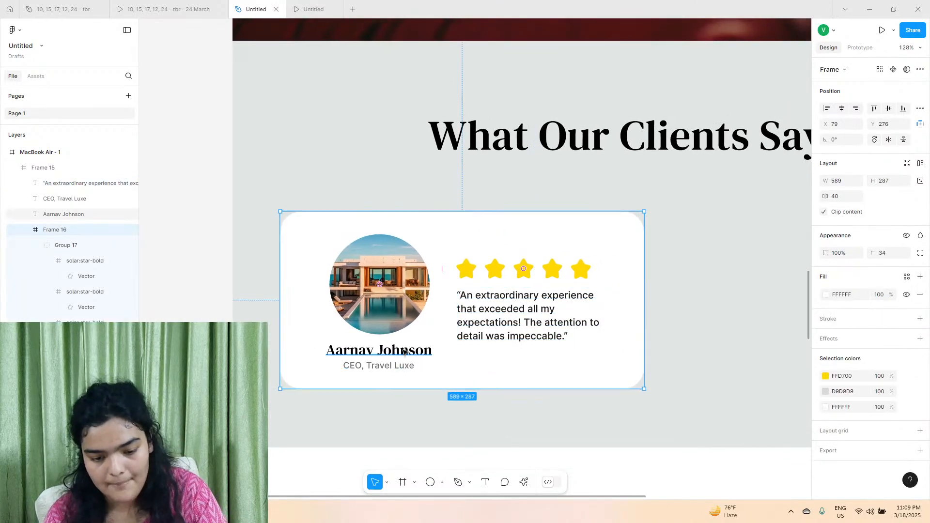
pyautogui.hotkey('ctrl', 'd')
pyautogui.hscroll(2, 354, 318)
pyautogui.moveTo(355, 318); pyautogui.dragTo(609, 306)
pyautogui.hotkey('ctrl', 'z')
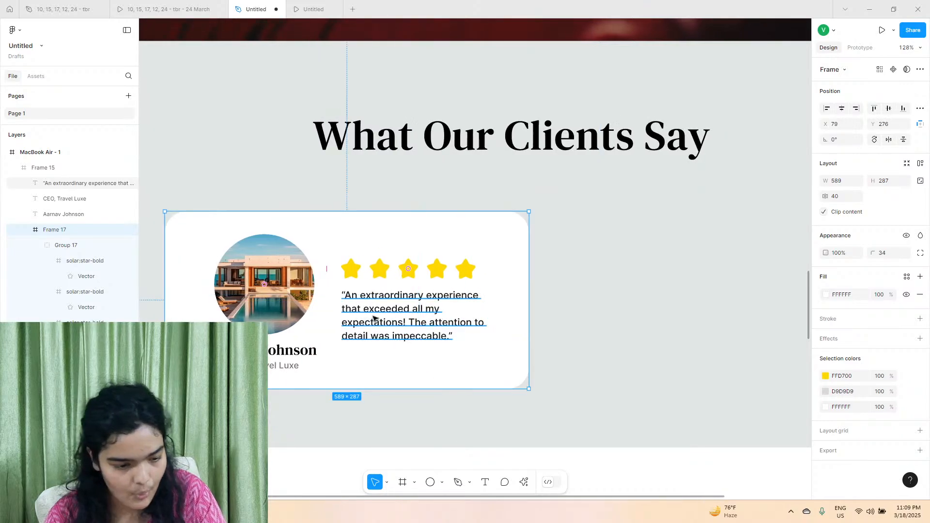
# Nest the review text, job title and client name layers inside the card frame.
pyautogui.click(82, 183)
pyautogui.keyDown('shift'); pyautogui.click(64, 214); pyautogui.keyUp('shift')
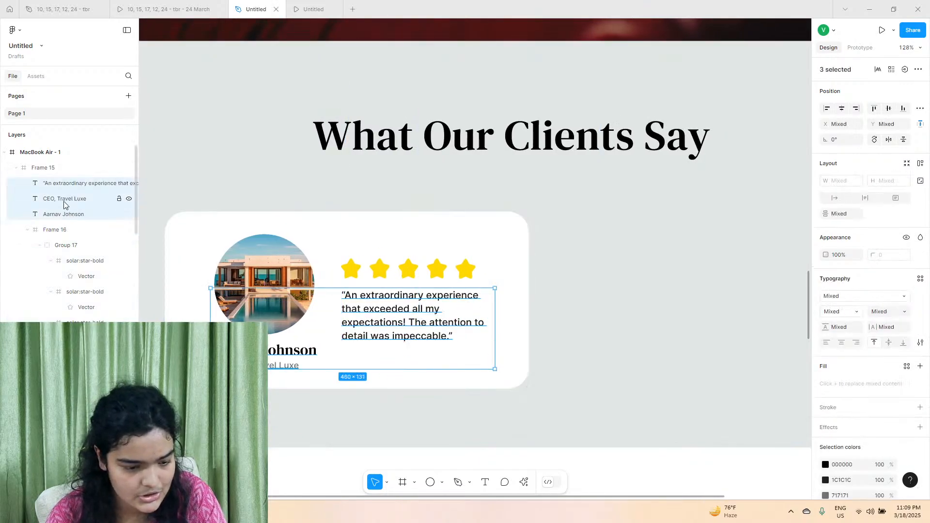
pyautogui.moveTo(60, 243); pyautogui.dragTo(68, 226)
pyautogui.click(73, 193)
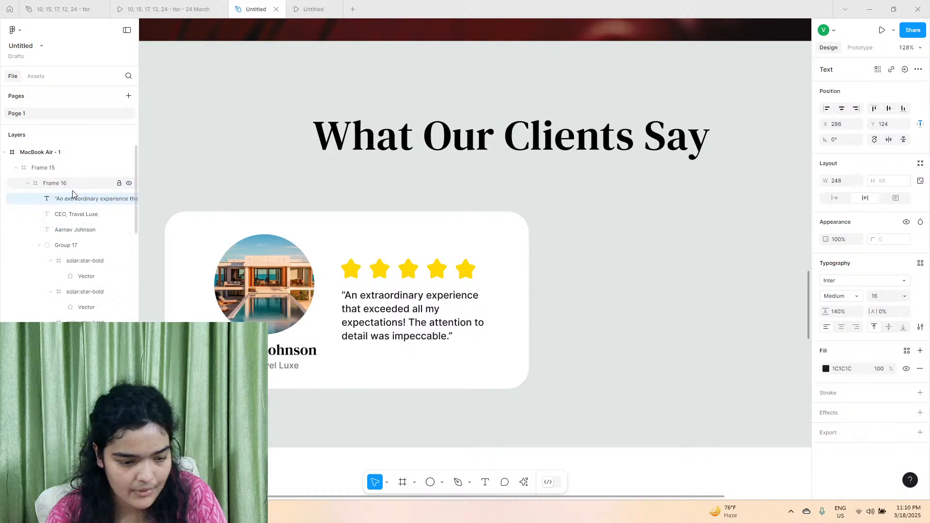
# Duplicate the complete review card and place the copy beside the original.
pyautogui.click(71, 187)
pyautogui.keyDown('alt'); pyautogui.moveTo(473, 295); pyautogui.dragTo(480, 293); pyautogui.keyUp('alt')
pyautogui.keyDown('alt'); pyautogui.moveTo(249, 294); pyautogui.dragTo(635, 293); pyautogui.keyUp('alt')
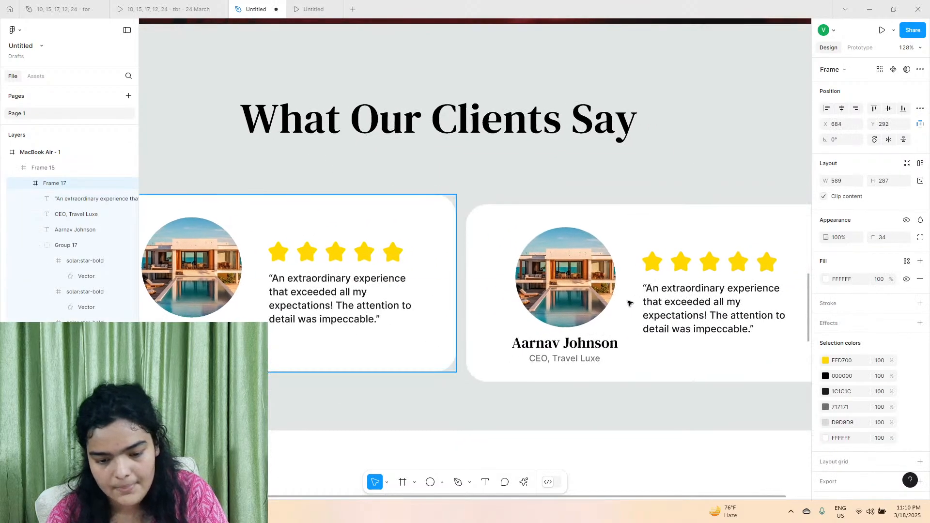
# Replace the client's first name on the second review card.
pyautogui.doubleClick(573, 338)
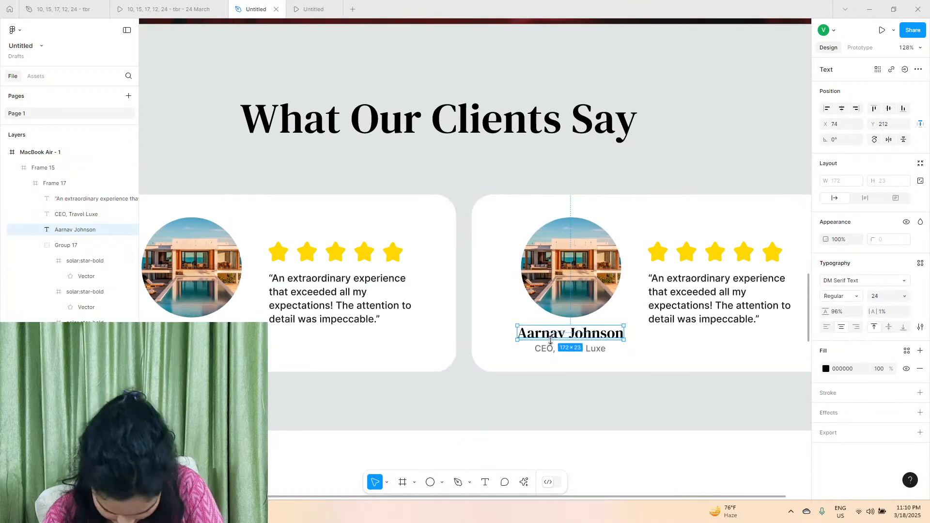
pyautogui.doubleClick(551, 339)
pyautogui.click(551, 339)
pyautogui.write('Aditya')
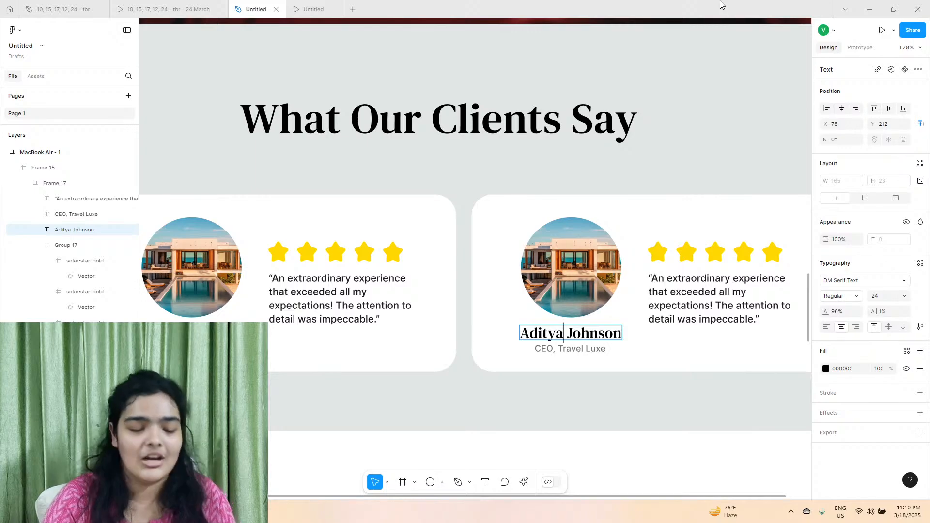
# Copy the job title "Founder, Elite Travels" from the second review card in the reference design file.
pyautogui.click(168, 9)
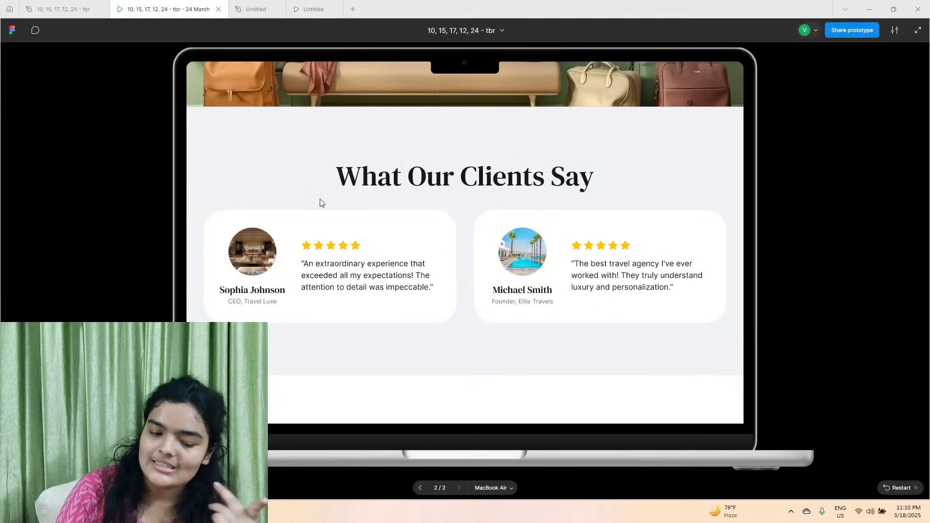
pyautogui.click(62, 10)
pyautogui.hscroll(5, 391, 398)
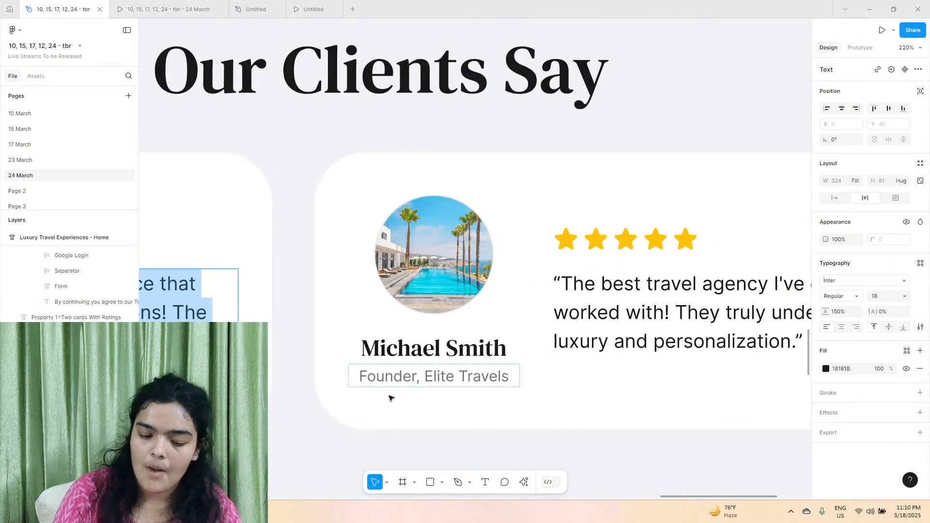
pyautogui.click(409, 390)
pyautogui.doubleClick(409, 390)
pyautogui.doubleClick(408, 385)
pyautogui.doubleClick(407, 380)
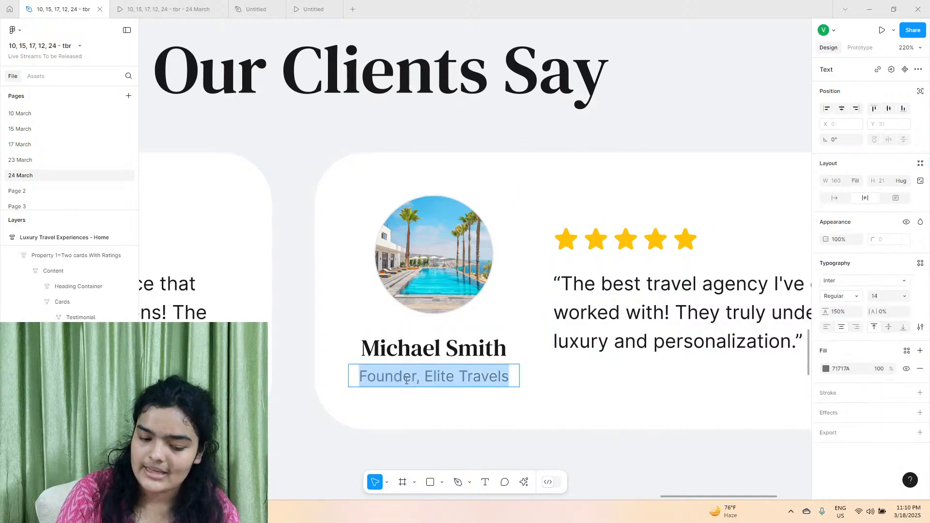
pyautogui.rightClick(407, 380)
pyautogui.click(427, 388)
# Replace the second card's job title in the Untitled file with "Founder, Elite Travels", matching the existing text style.
pyautogui.click(256, 9)
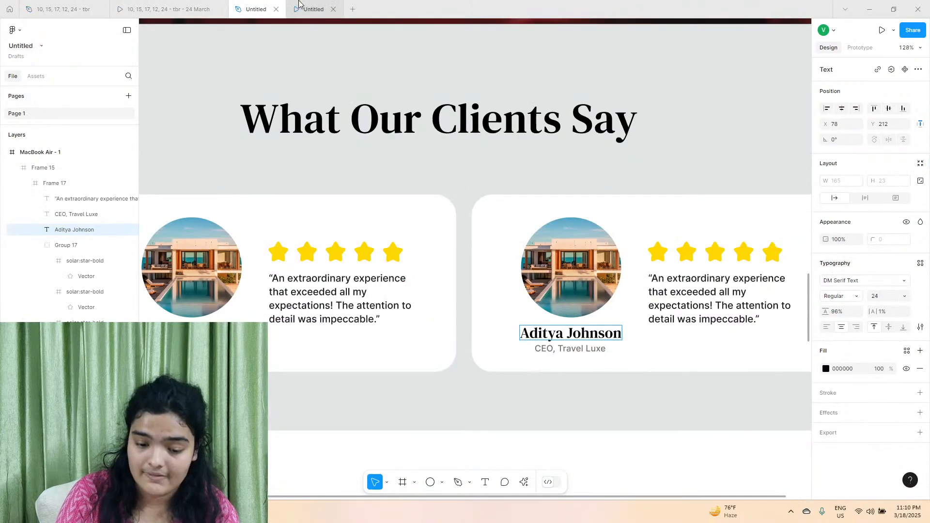
pyautogui.doubleClick(567, 330)
pyautogui.doubleClick(589, 348)
pyautogui.rightClick(588, 348)
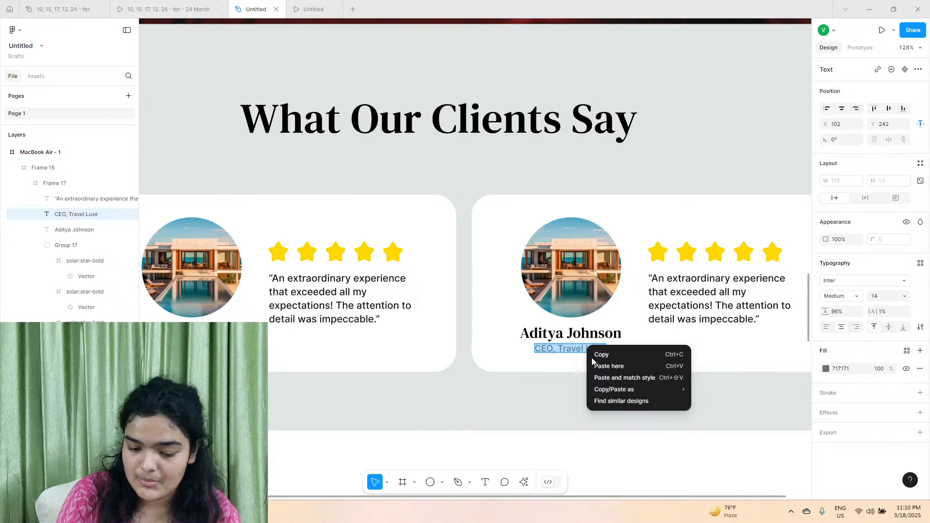
pyautogui.click(624, 377)
# Copy the review beginning "The best travel agency I've ever worked with!" from the reference file's second card.
pyautogui.click(82, 4)
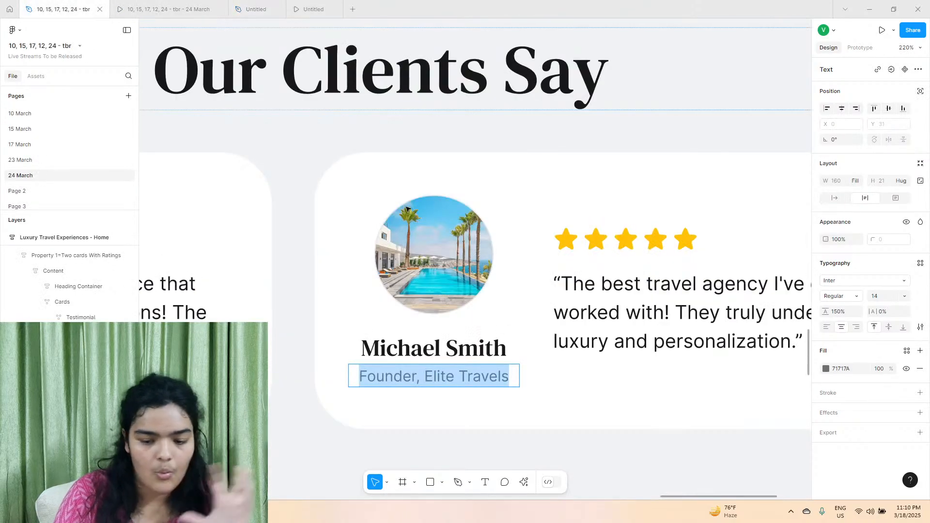
pyautogui.doubleClick(667, 323)
pyautogui.rightClick(666, 323)
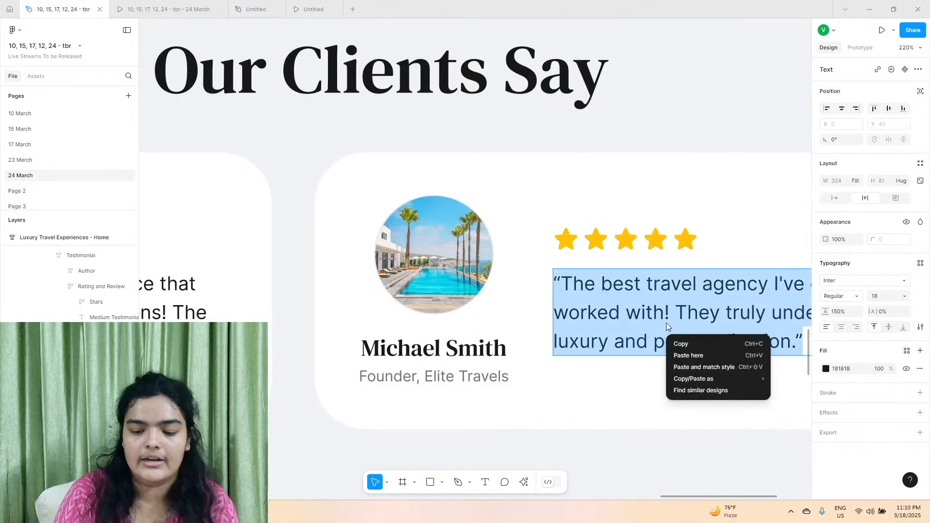
pyautogui.click(679, 347)
# Replace the second card's review in the Untitled file with the copied travel agency review, matching the existing text style.
pyautogui.click(256, 9)
pyautogui.click(676, 290)
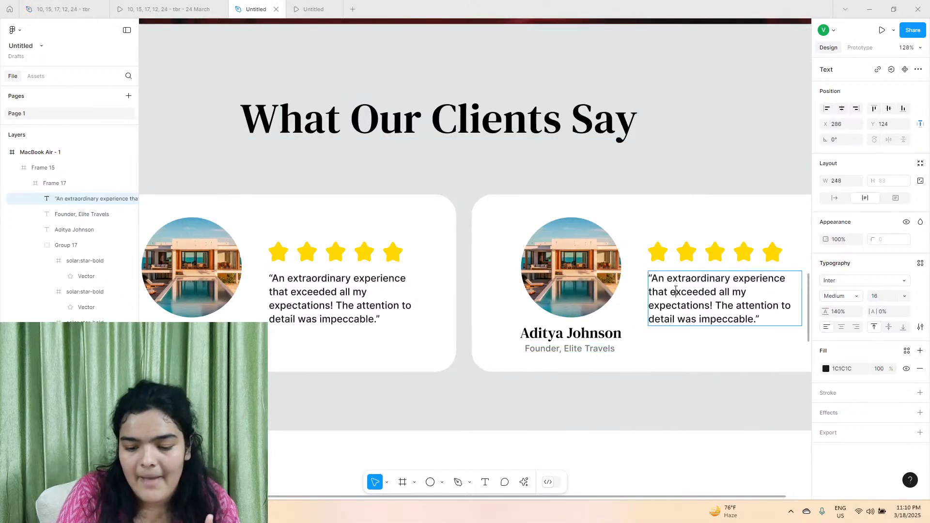
pyautogui.rightClick(676, 290)
pyautogui.tripleClick(657, 281)
pyautogui.rightClick(656, 281)
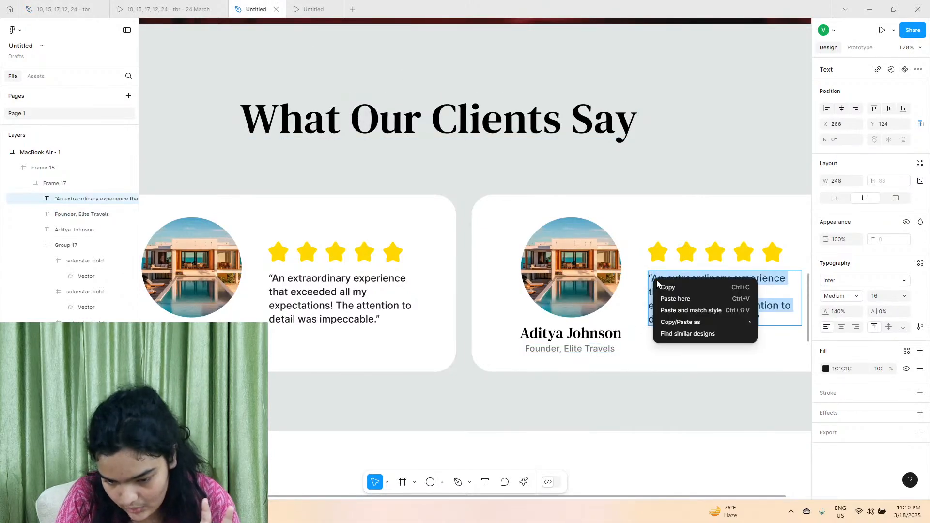
pyautogui.click(671, 313)
pyautogui.scroll(-5, 567, 317)
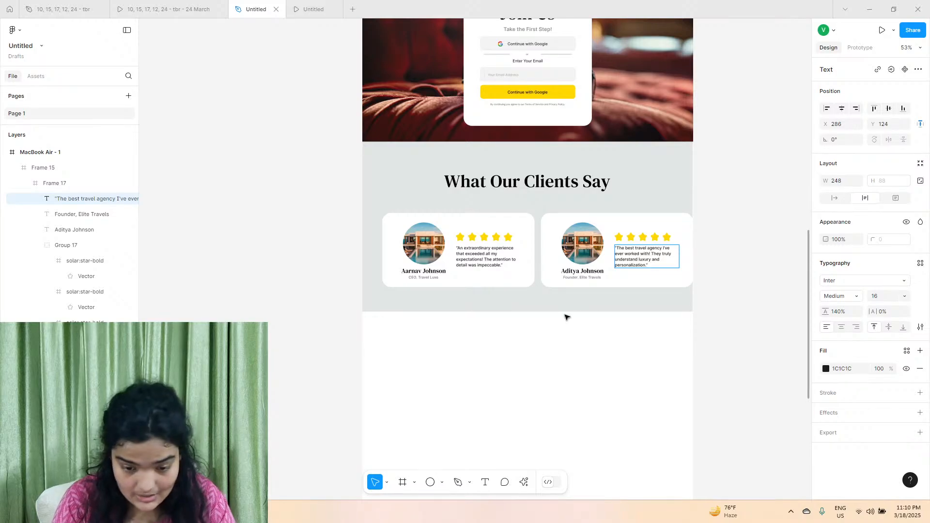
# Narrow the first review card in the What Our Clients Say section to a width of 560.
pyautogui.hscroll(2, 565, 318)
pyautogui.click(487, 211)
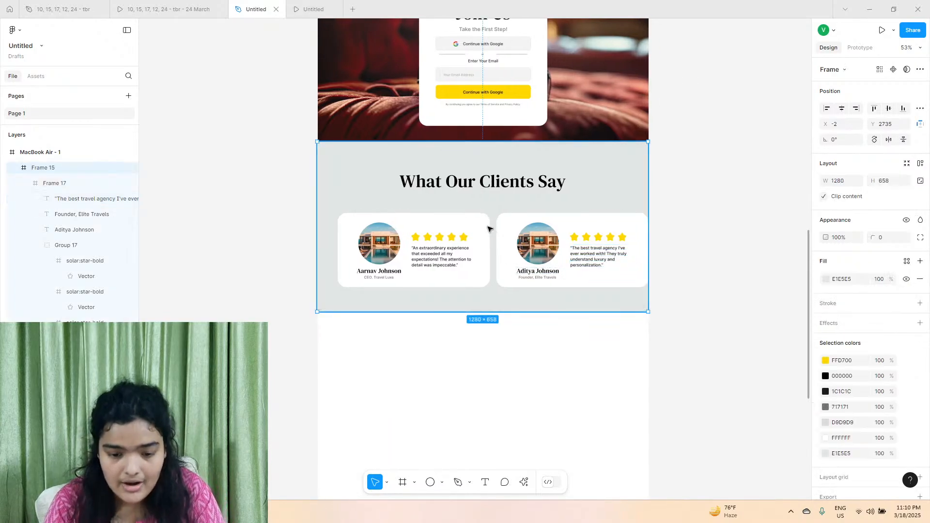
pyautogui.click(488, 228)
pyautogui.moveTo(481, 227); pyautogui.dragTo(474, 226)
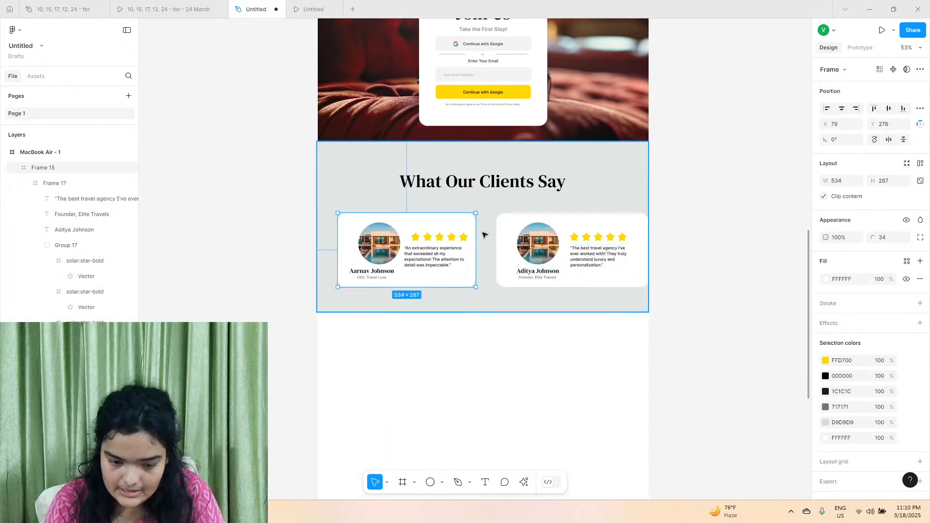
pyautogui.click(585, 232)
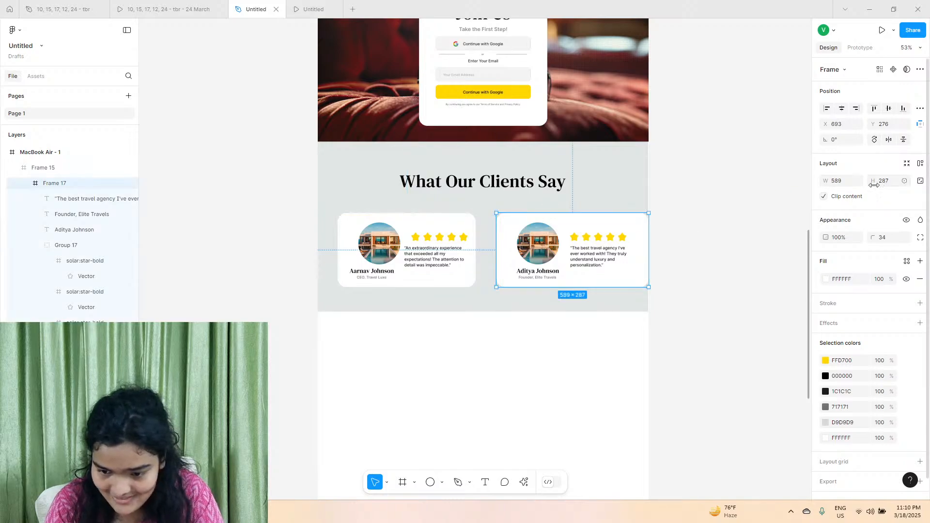
pyautogui.click(458, 234)
pyautogui.moveTo(475, 225); pyautogui.dragTo(482, 225)
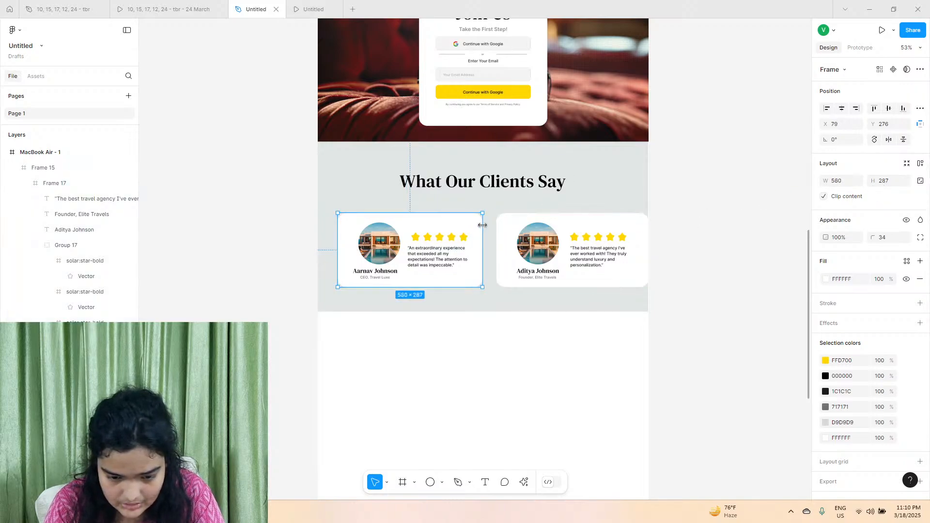
# Set the second review card's width to 560 to match the first card.
pyautogui.click(639, 242)
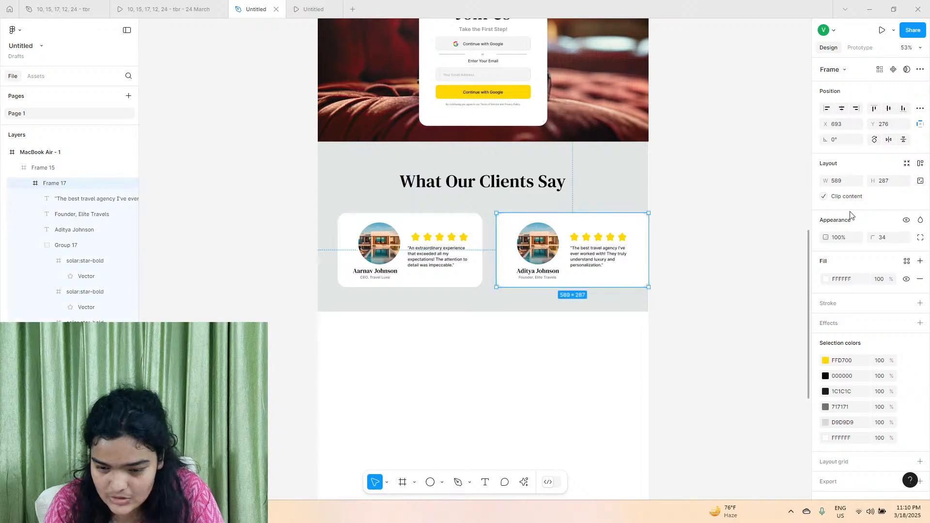
pyautogui.click(839, 183)
pyautogui.write('560')
pyautogui.press('Return')
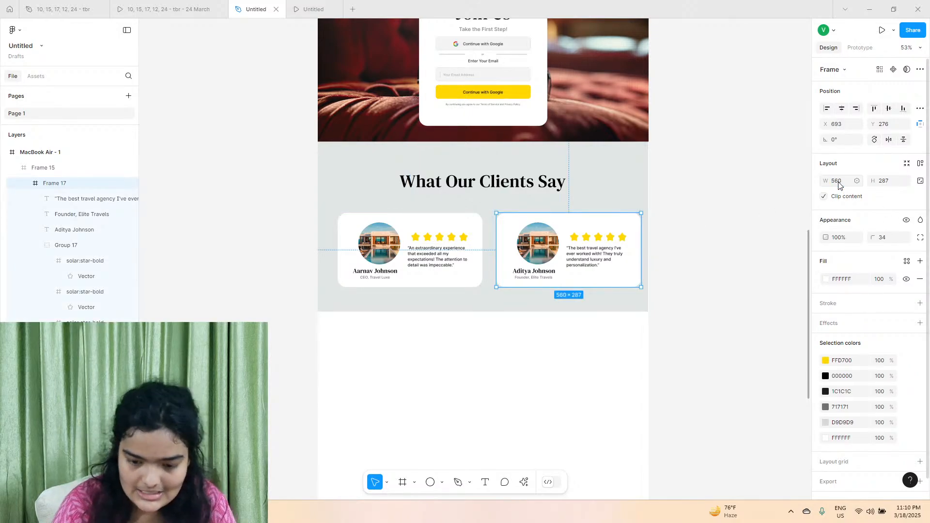
# Space the two review cards 33 apart and move them together to Y 247, centred in the section.
pyautogui.keyDown('shift'); pyautogui.click(475, 225); pyautogui.keyUp('shift')
pyautogui.moveTo(519, 226); pyautogui.dragTo(494, 228)
pyautogui.scroll(5, 483, 242)
pyautogui.scroll(-5, 494, 228)
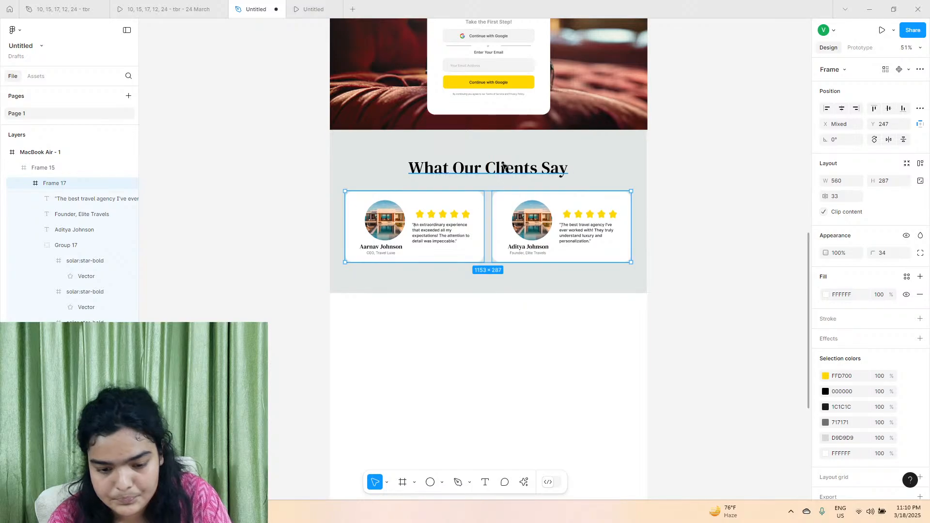
# Move the What Our Clients Say heading down to Y 128 and both review cards up to Y 226.
pyautogui.click(504, 166)
pyautogui.moveTo(504, 166); pyautogui.dragTo(504, 170)
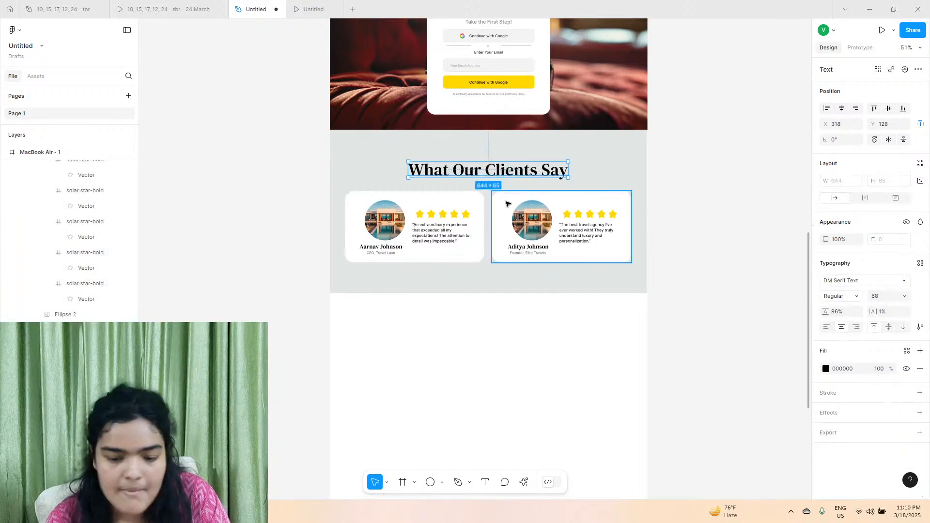
pyautogui.click(493, 203)
pyautogui.moveTo(493, 204); pyautogui.dragTo(501, 199)
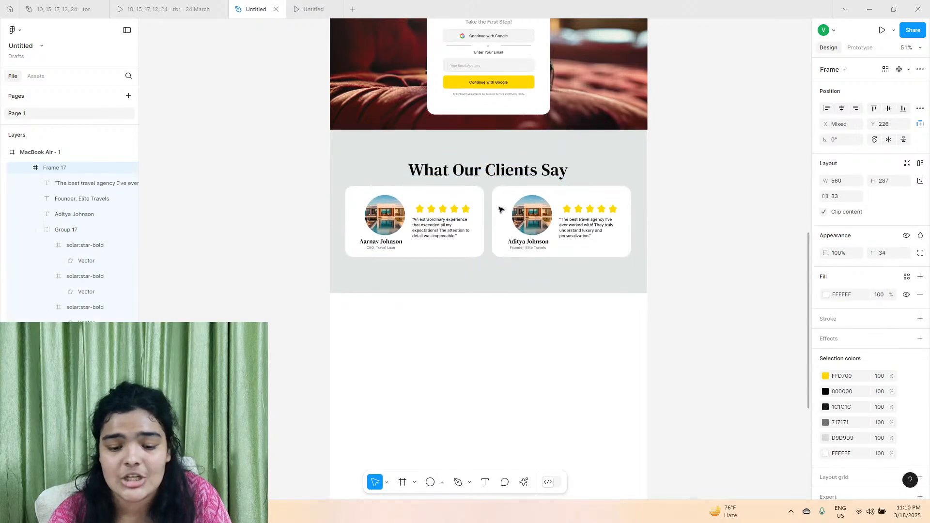
# Resize the grey clients section from its lower edge to slightly more than 641 high, leaving space below the cards.
pyautogui.click(477, 288)
pyautogui.moveTo(475, 292); pyautogui.dragTo(474, 287)
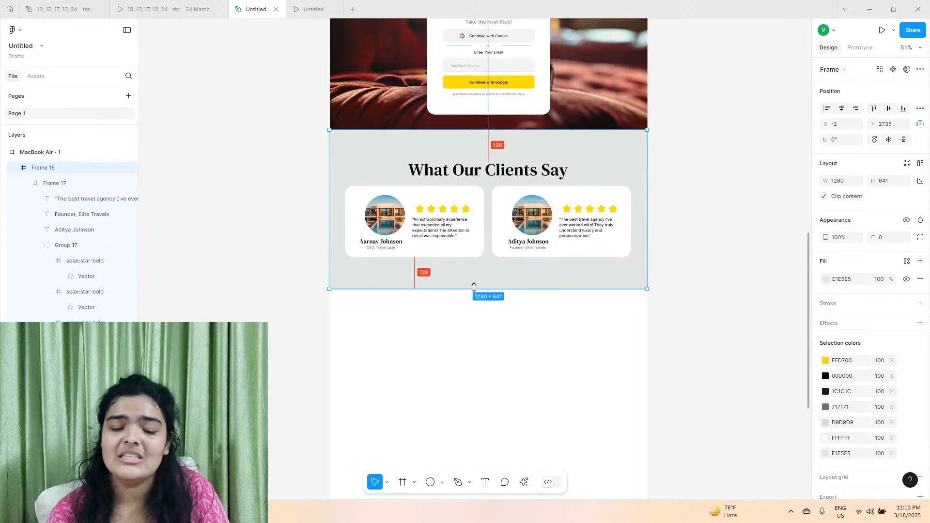
pyautogui.click(454, 339)
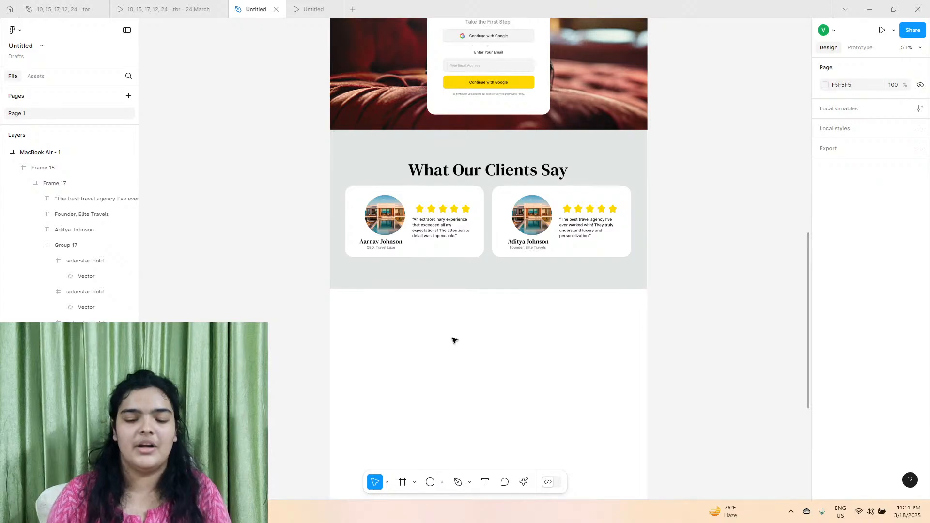
pyautogui.moveTo(463, 290); pyautogui.dragTo(464, 295)
pyautogui.click(454, 337)
# Nudge both review cards down together to Y 234, widening the gap below the heading.
pyautogui.click(465, 249)
pyautogui.click(464, 251)
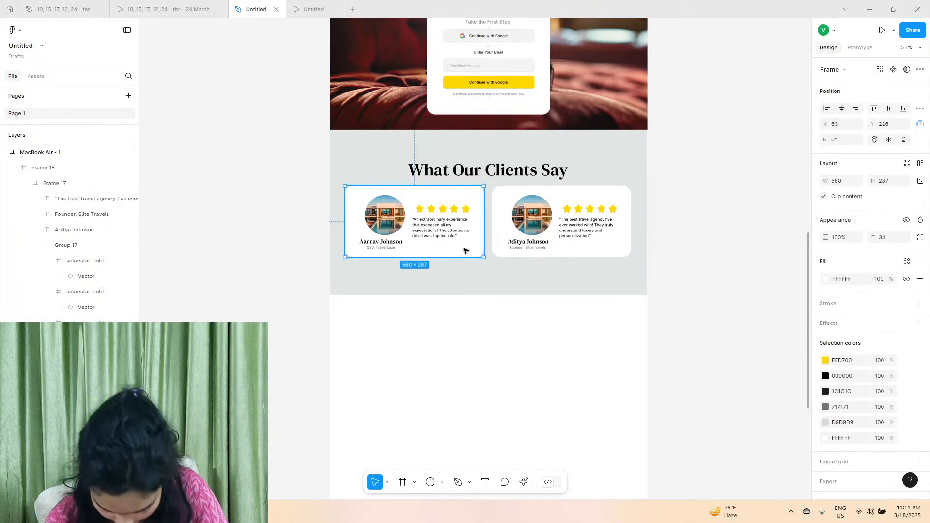
pyautogui.keyDown('shift'); pyautogui.click(523, 232); pyautogui.keyUp('shift')
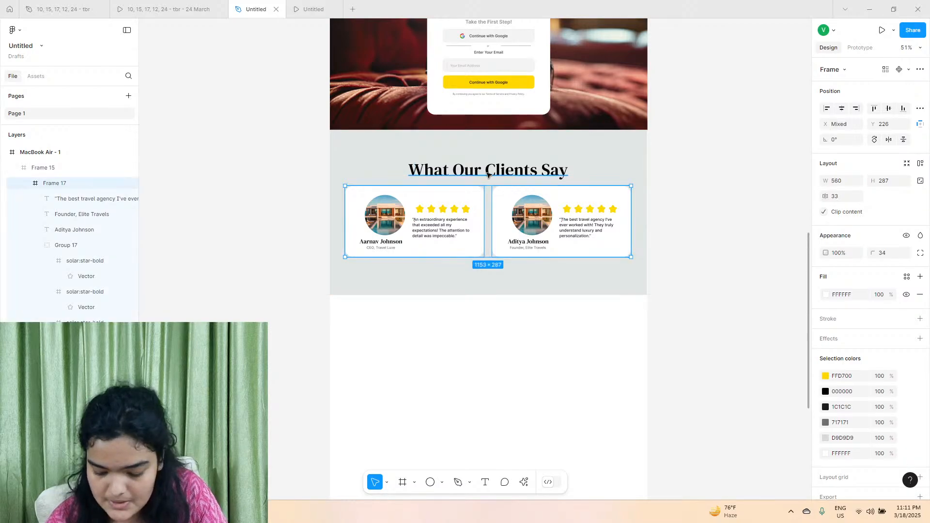
pyautogui.press('Down')
pyautogui.press('Down')
pyautogui.press('Down')
pyautogui.press('Down')
pyautogui.press('Down')
pyautogui.press('Down')
pyautogui.press('Down')
pyautogui.press('Down')
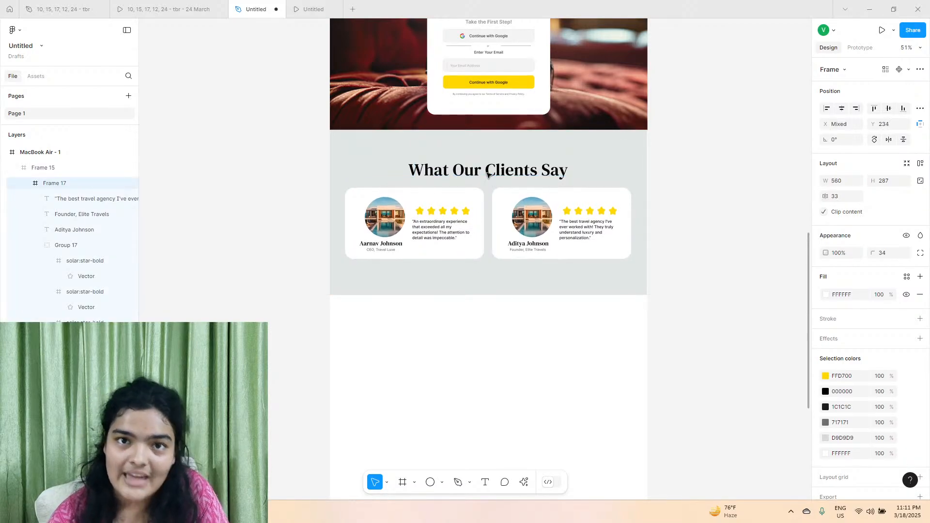
# Compare the clients section with the reference prototype and examine the Subscribe for Exclusive Offers section below it.
pyautogui.click(487, 175)
pyautogui.click(158, 4)
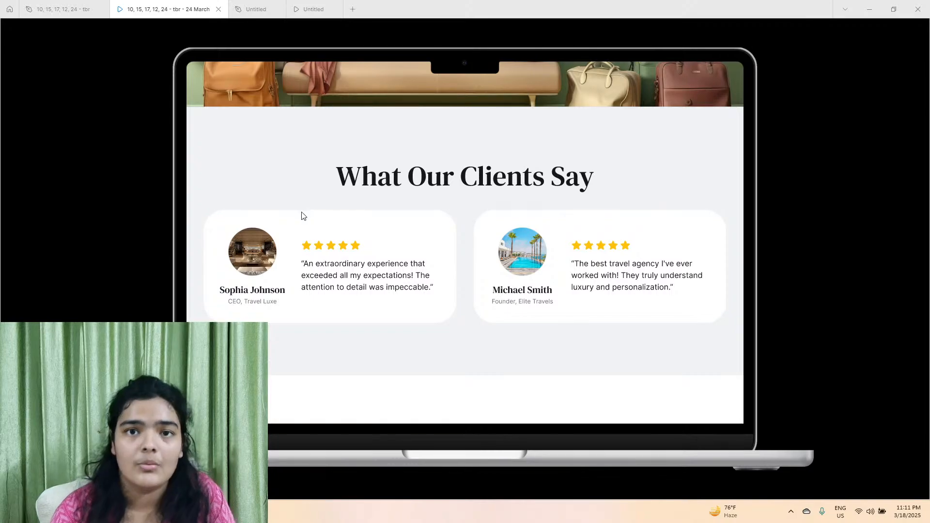
pyautogui.scroll(-5, 351, 305)
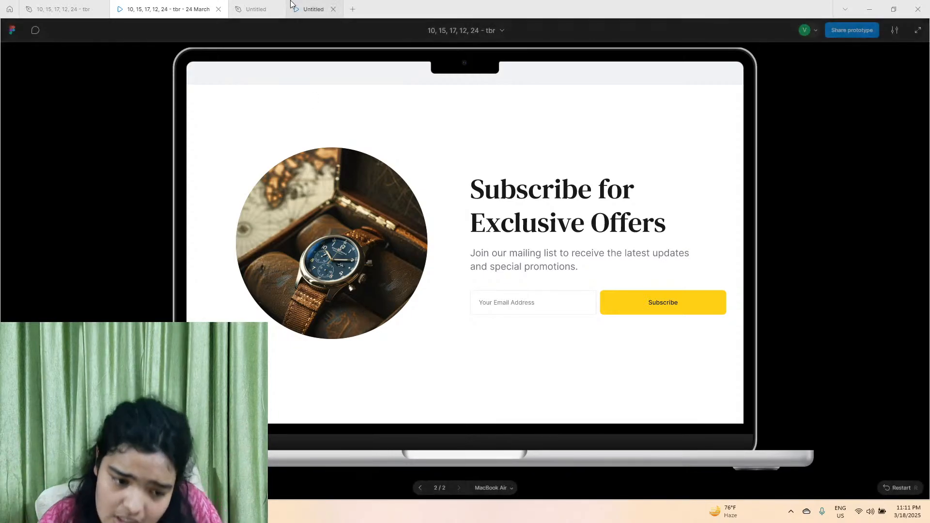
pyautogui.click(254, 10)
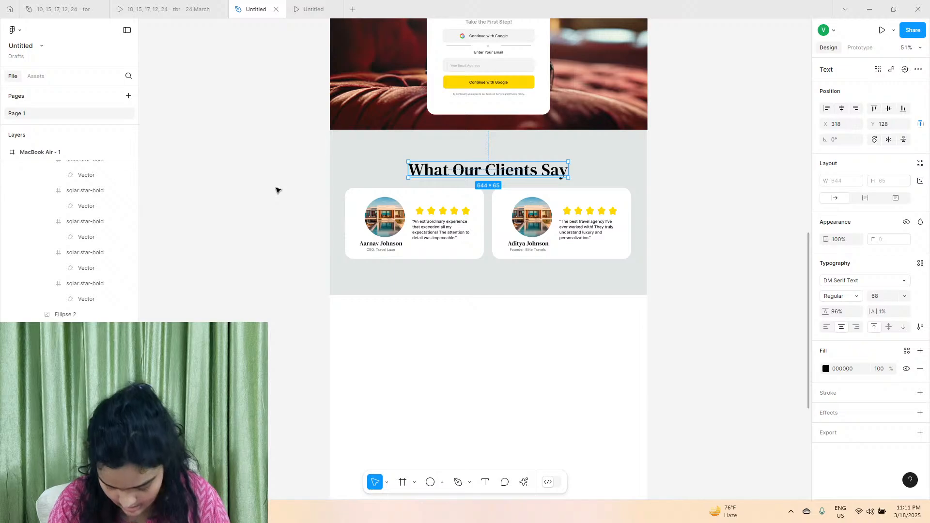
# Replace the surname in the second review card's client name with a different one.
pyautogui.scroll(5, 536, 241)
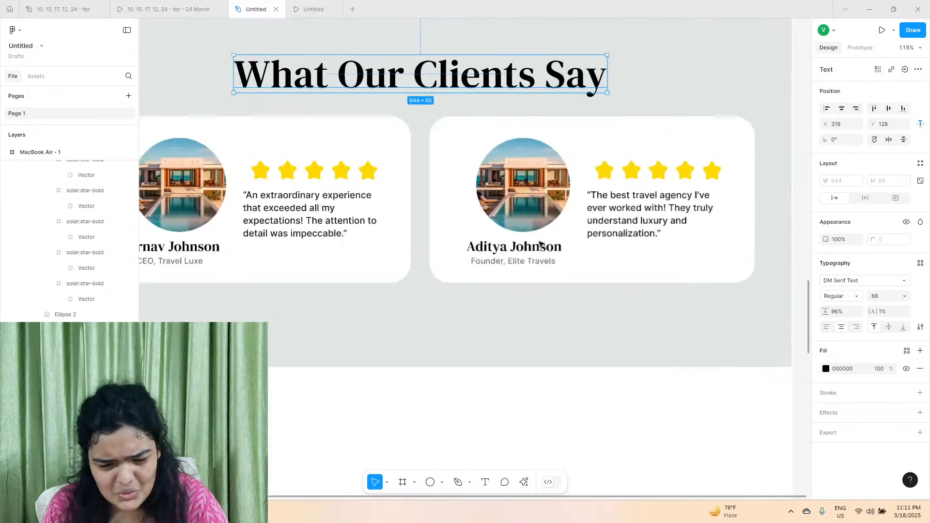
pyautogui.doubleClick(545, 254)
pyautogui.doubleClick(546, 254)
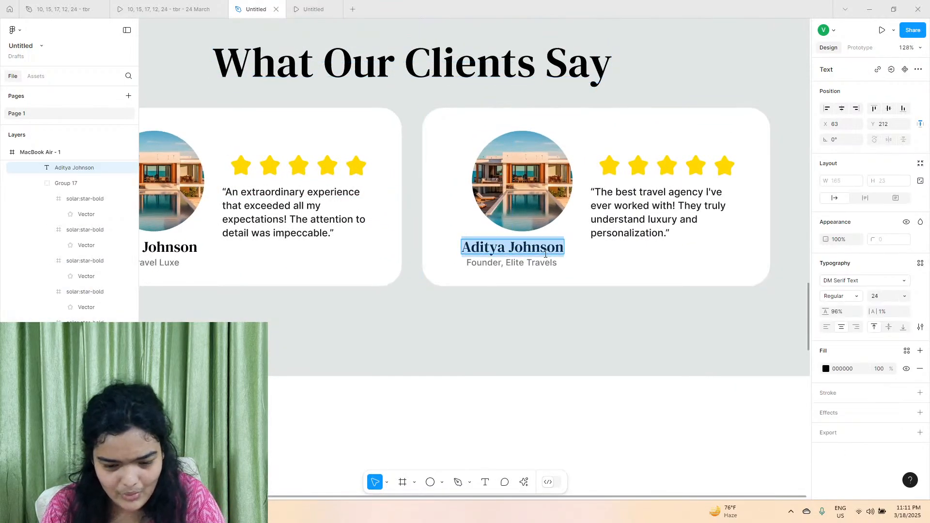
pyautogui.doubleClick(545, 254)
pyautogui.write('Adi')
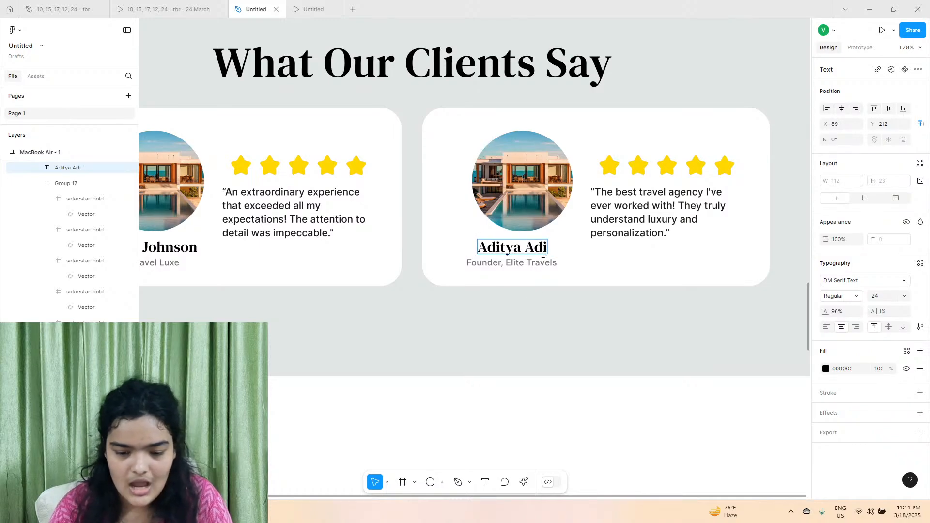
pyautogui.click(489, 412)
# Move the What Our Clients Say heading up slightly and shift both review cards up to Y 232.
pyautogui.scroll(-3, 488, 412)
pyautogui.scroll(-3, 489, 413)
pyautogui.scroll(3, 488, 413)
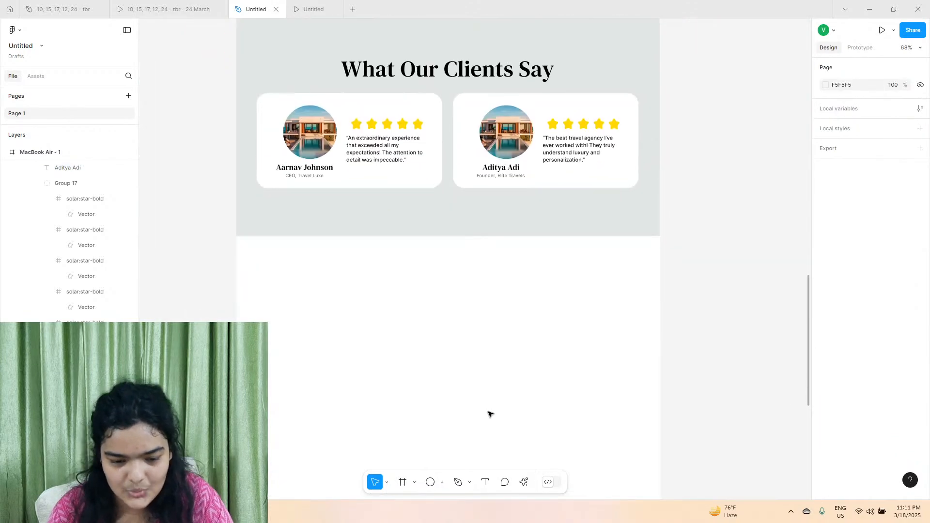
pyautogui.moveTo(429, 79); pyautogui.dragTo(430, 76)
pyautogui.click(436, 104)
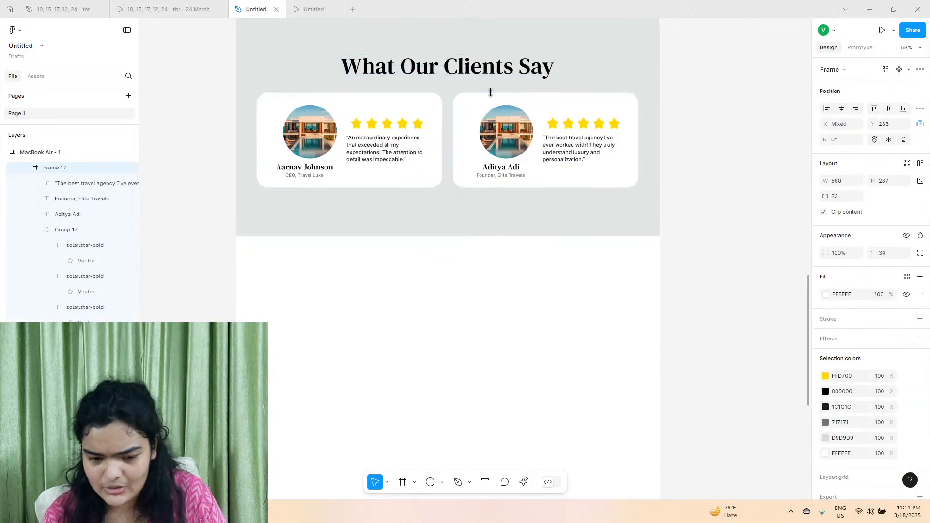
pyautogui.keyDown('shift'); pyautogui.click(490, 93); pyautogui.keyUp('shift')
# Activate the Frame tool for the empty area below the clients section and switch to the reference prototype.
pyautogui.scroll(-3, 479, 119)
pyautogui.scroll(-1, 480, 119)
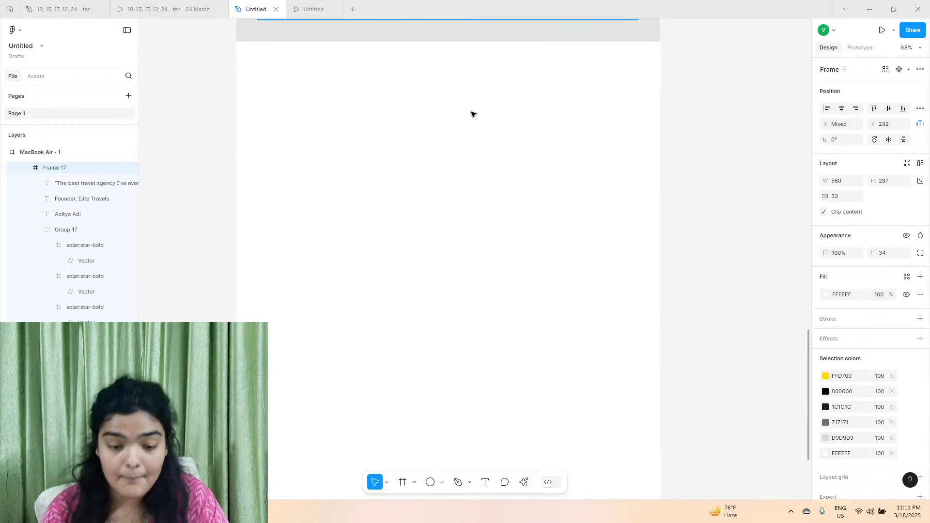
pyautogui.click(463, 132)
pyautogui.click(404, 482)
pyautogui.click(167, 10)
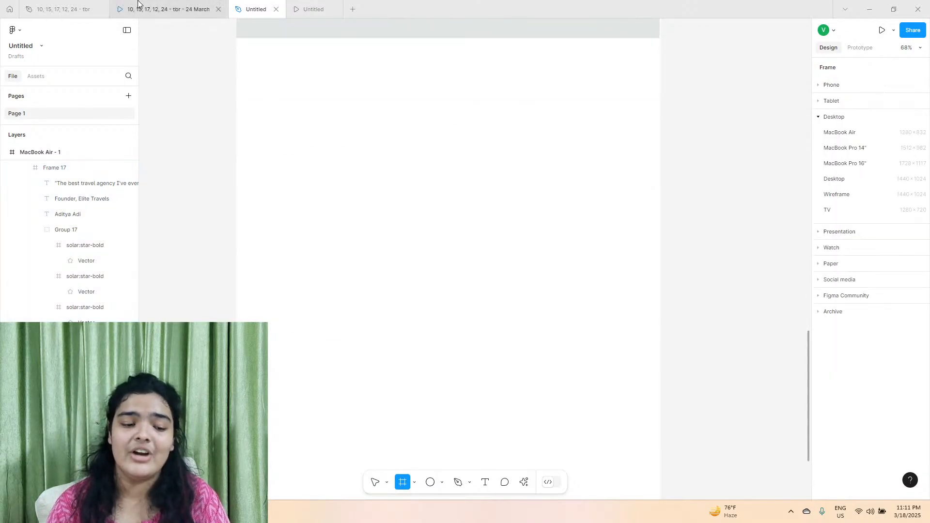
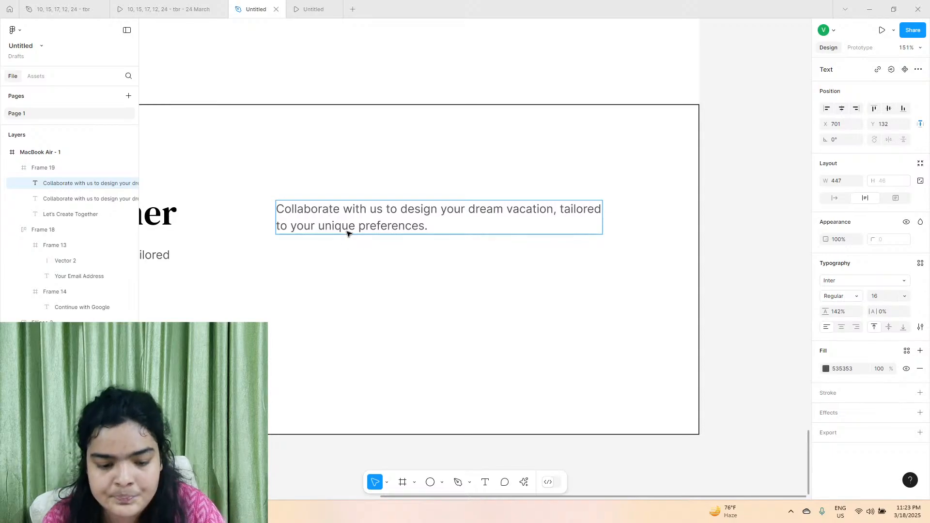
# Replace the duplicated paragraph in the footer frame with the text TRAVEL PACKAGES and make its box auto width.
pyautogui.tripleClick(348, 229)
pyautogui.write('TRAVEL PACKAGES')
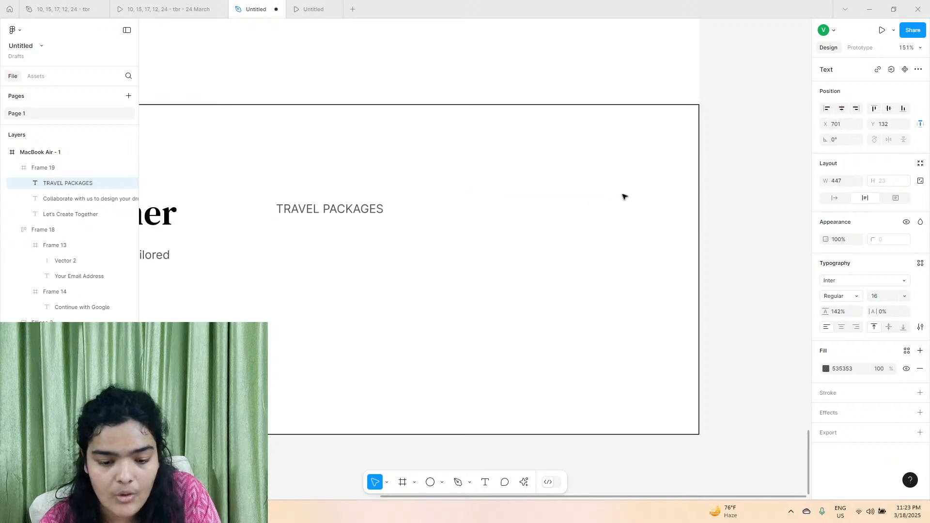
pyautogui.click(835, 198)
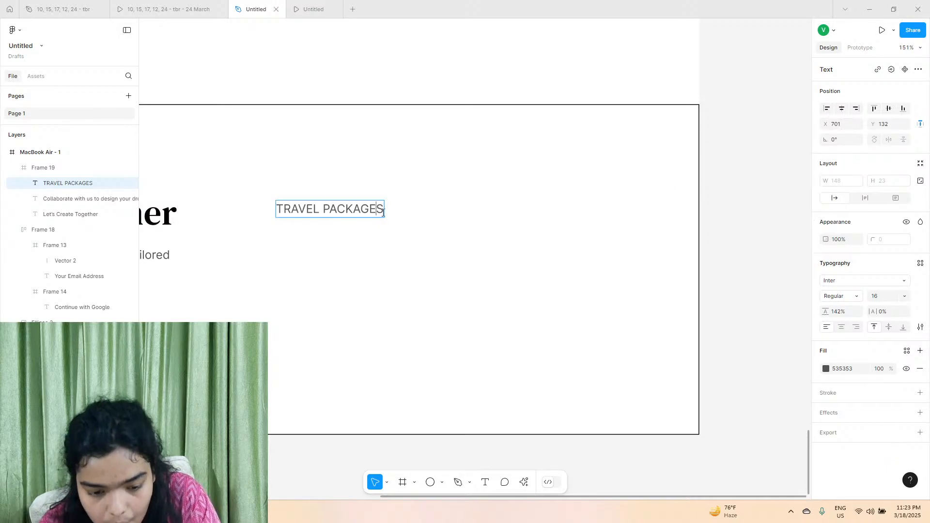
pyautogui.click(499, 238)
pyautogui.click(367, 208)
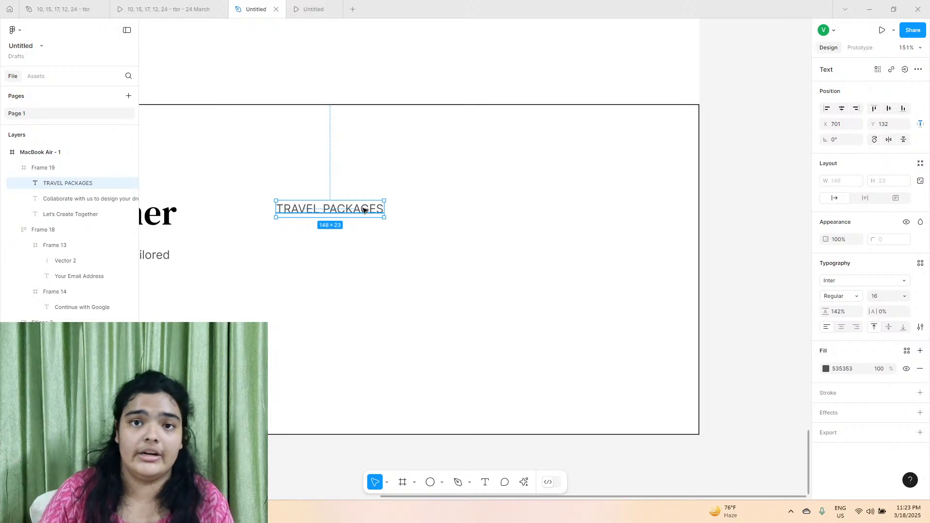
# Set the TRAVEL PACKAGES text to Semi Bold at size 14.
pyautogui.click(829, 295)
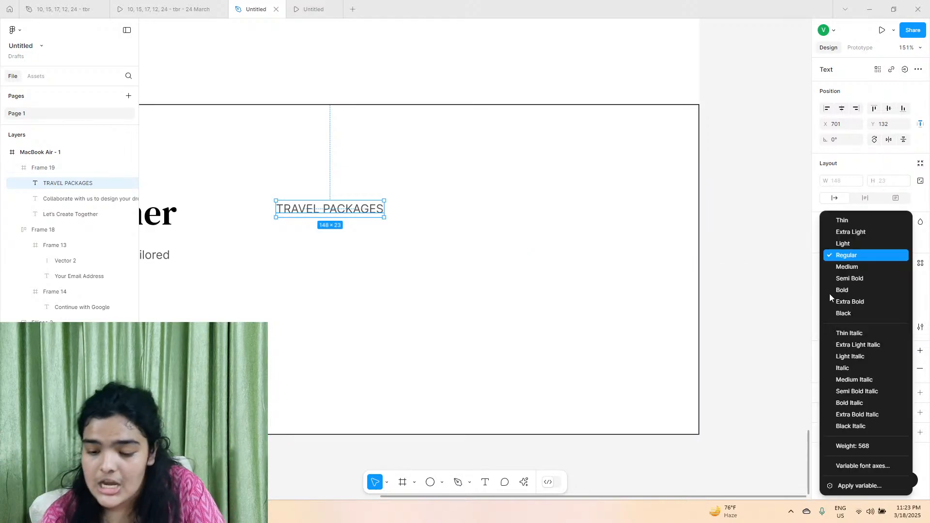
pyautogui.click(841, 268)
pyautogui.click(906, 296)
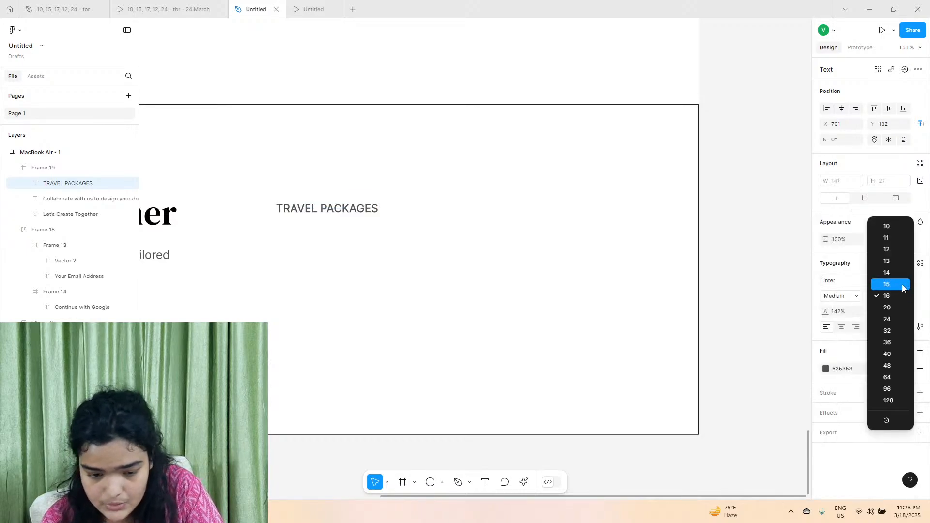
pyautogui.click(897, 279)
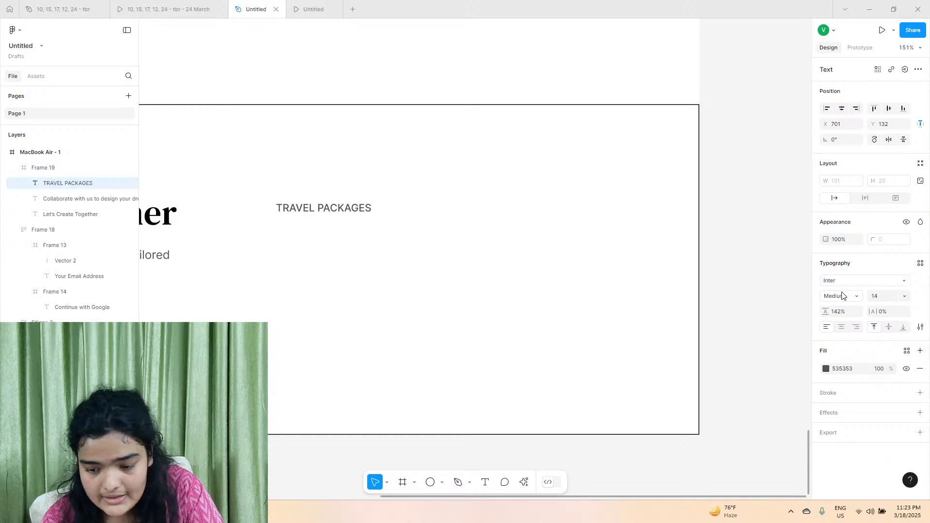
pyautogui.click(842, 296)
pyautogui.click(842, 282)
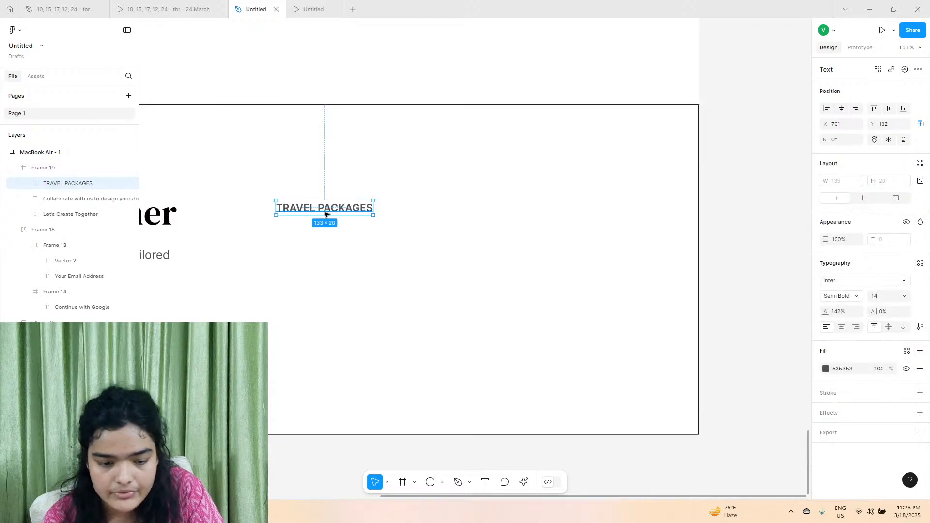
# Move the TRAVEL PACKAGES text to X 785, Y 118 and change its fill to grey 979797.
pyautogui.moveTo(328, 210); pyautogui.dragTo(390, 200)
pyautogui.click(827, 369)
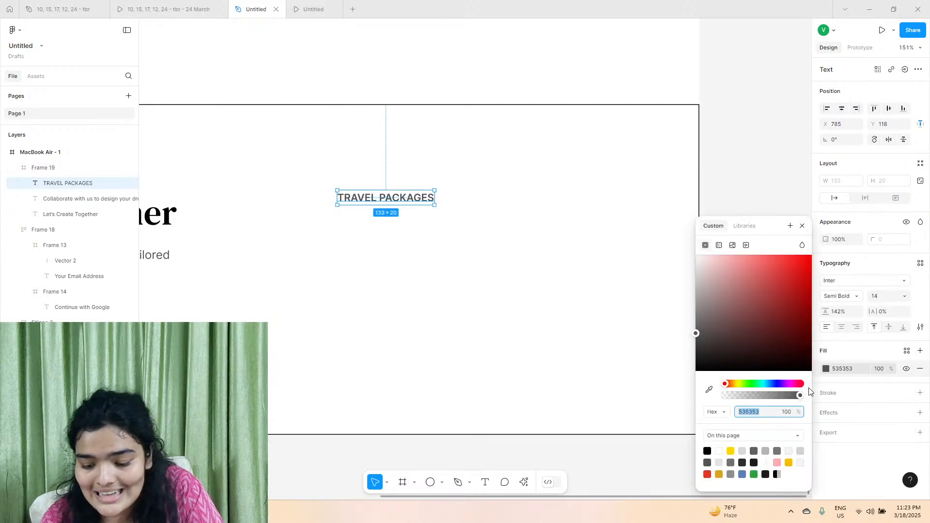
pyautogui.click(800, 452)
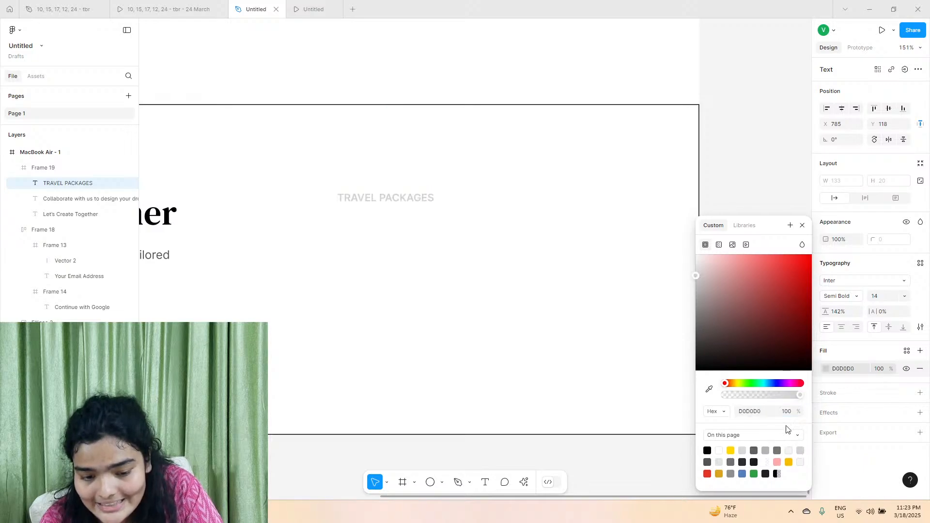
pyautogui.moveTo(691, 305); pyautogui.dragTo(692, 303)
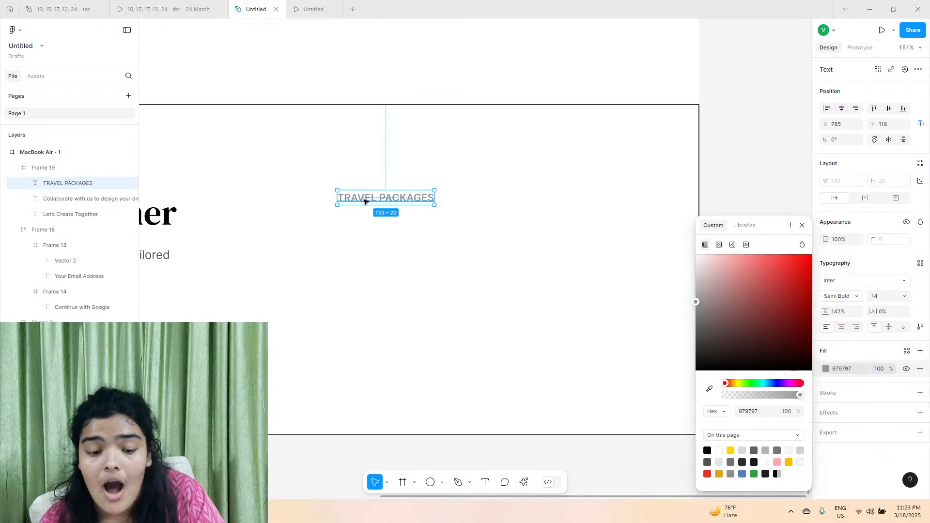
# Create a new text style named sitemap title from the TRAVEL PACKAGES text.
pyautogui.scroll(5, 363, 201)
pyautogui.scroll(1, 363, 201)
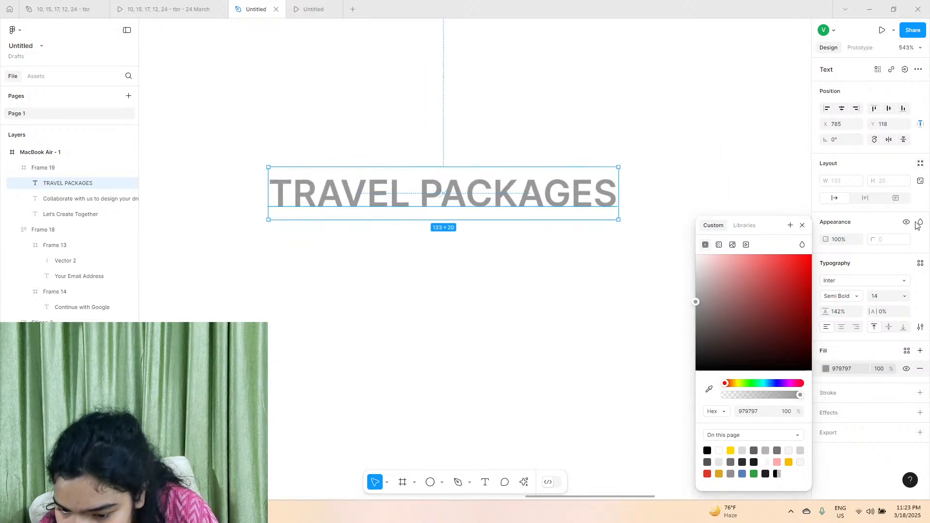
pyautogui.click(922, 275)
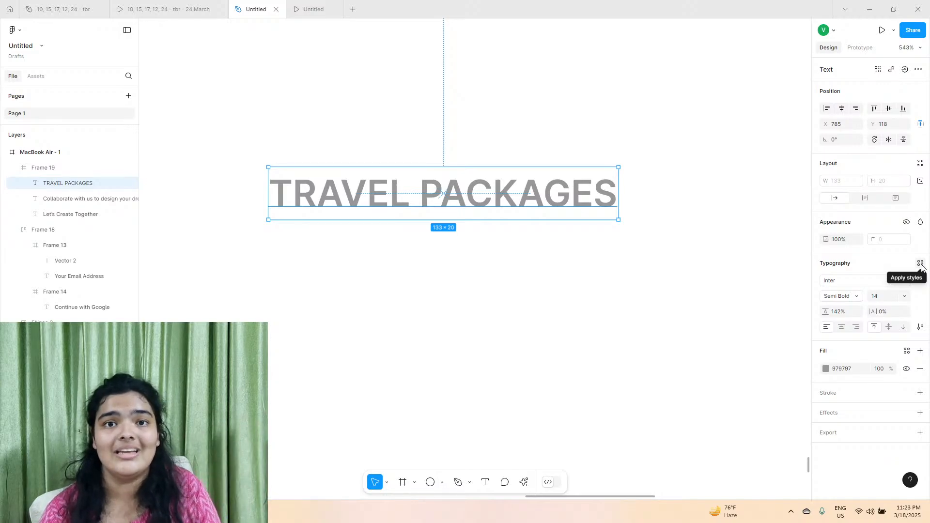
pyautogui.click(921, 265)
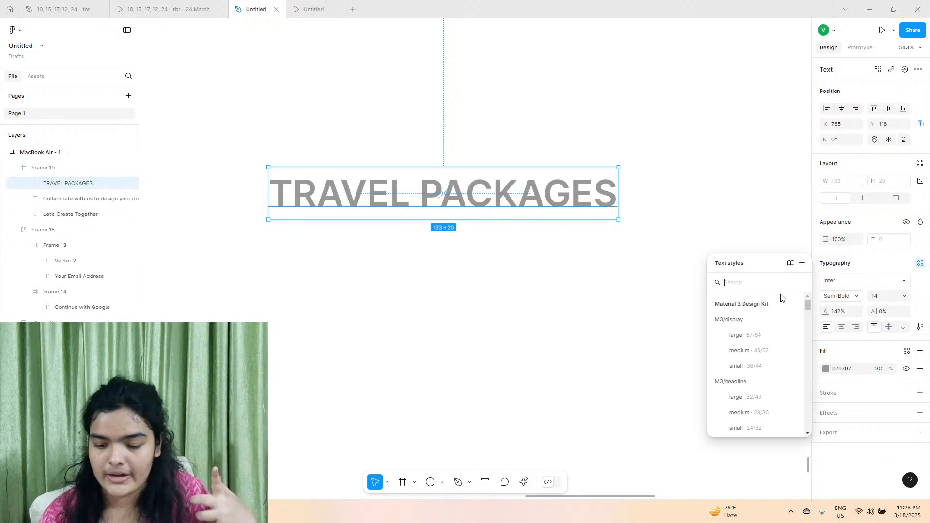
pyautogui.click(802, 263)
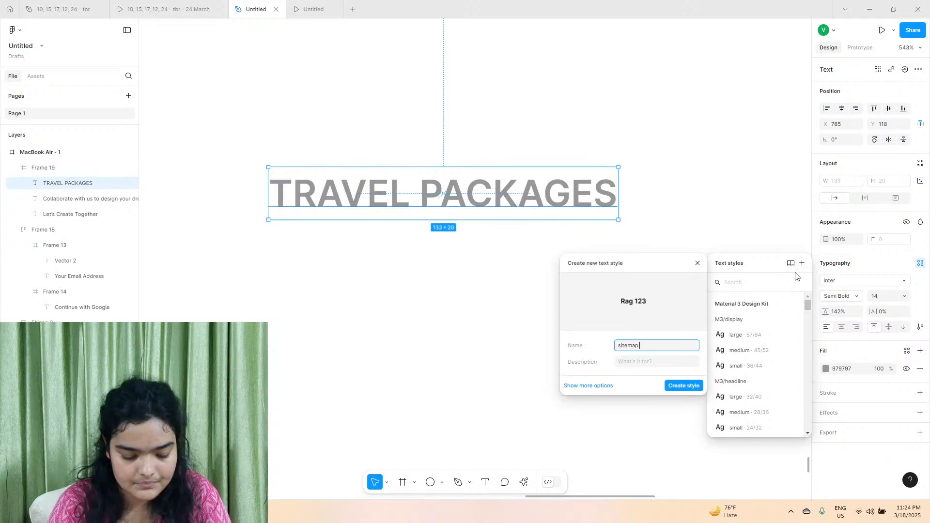
pyautogui.press('Return')
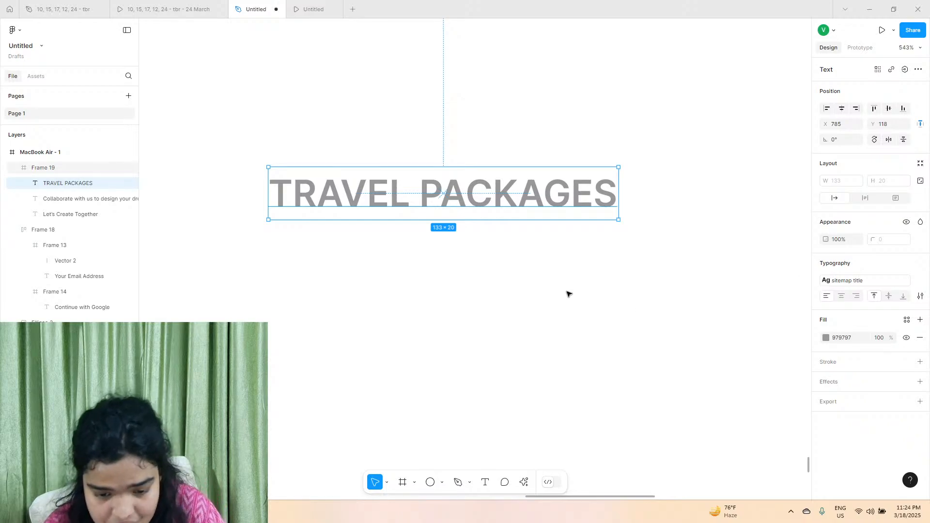
pyautogui.click(479, 257)
pyautogui.click(401, 202)
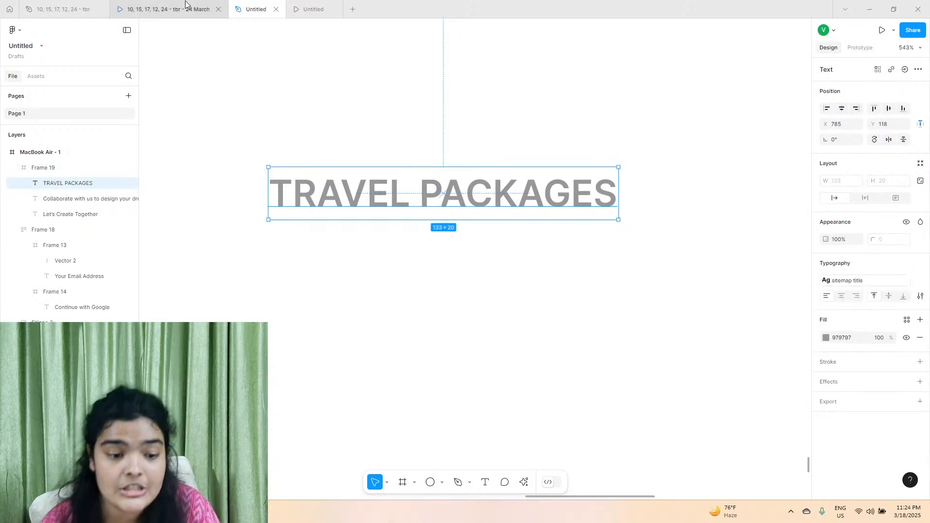
# Duplicate TRAVEL PACKAGES, place the copy just below at X 782, Y 146, and detach its text style.
pyautogui.hotkey('ctrl', 'd')
pyautogui.moveTo(359, 192); pyautogui.dragTo(352, 266)
pyautogui.click(923, 282)
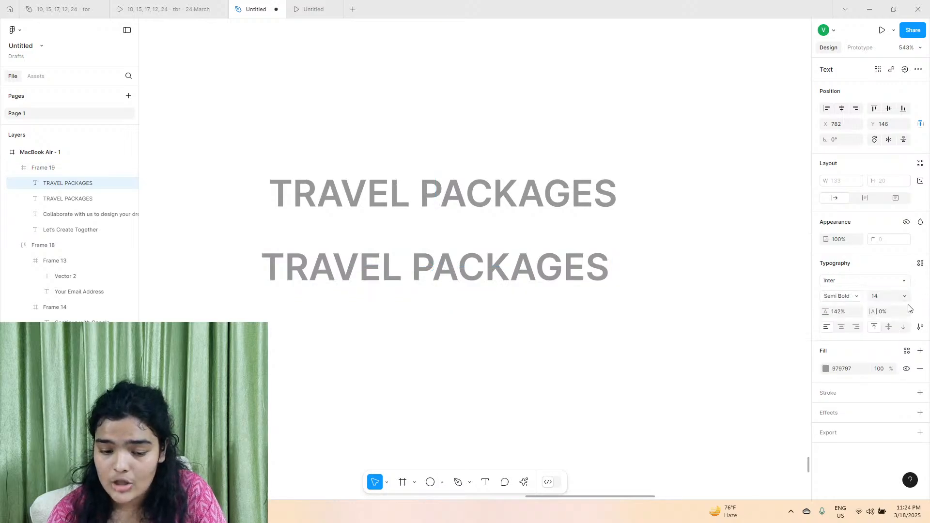
# Check the first travel package link in the reference prototype and change the copied text to Tropical Getaway.
pyautogui.click(415, 270)
pyautogui.doubleClick(415, 270)
pyautogui.click(130, 8)
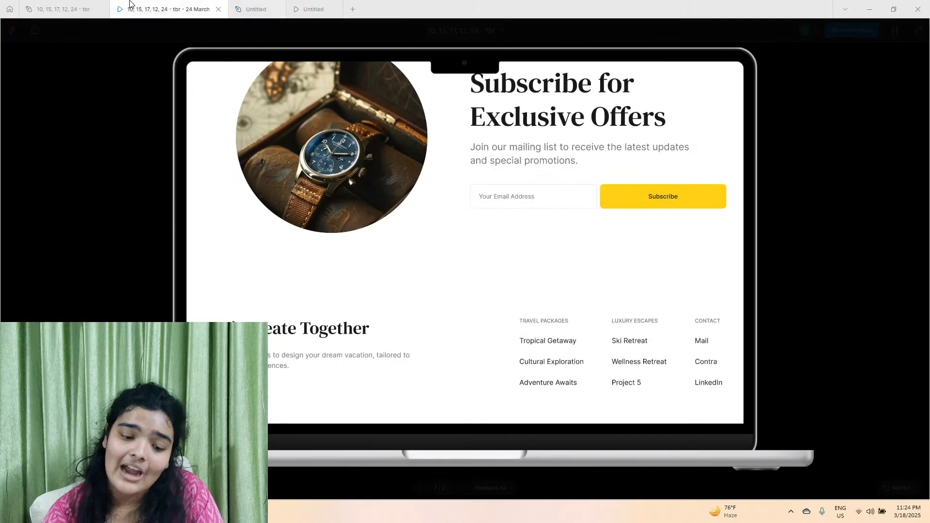
pyautogui.click(256, 8)
pyautogui.write('R')
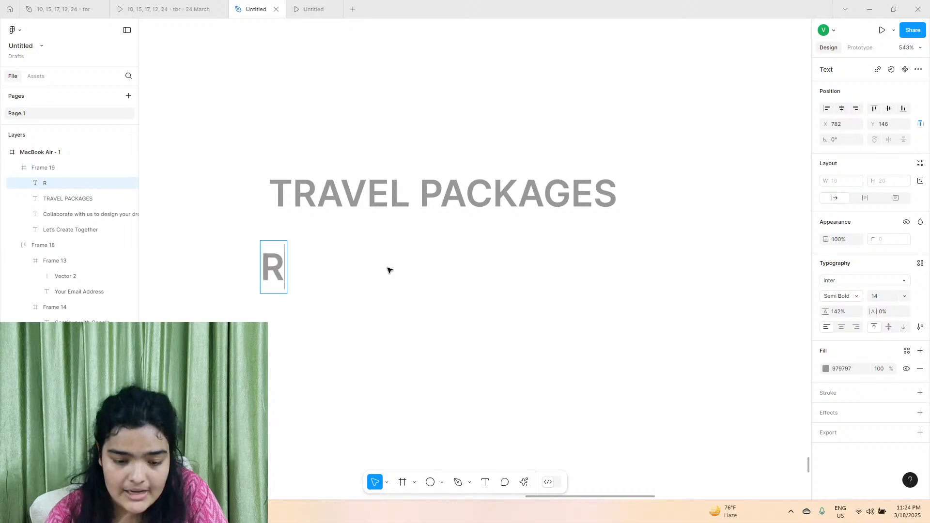
pyautogui.press('BackSpace')
pyautogui.write('Trop')
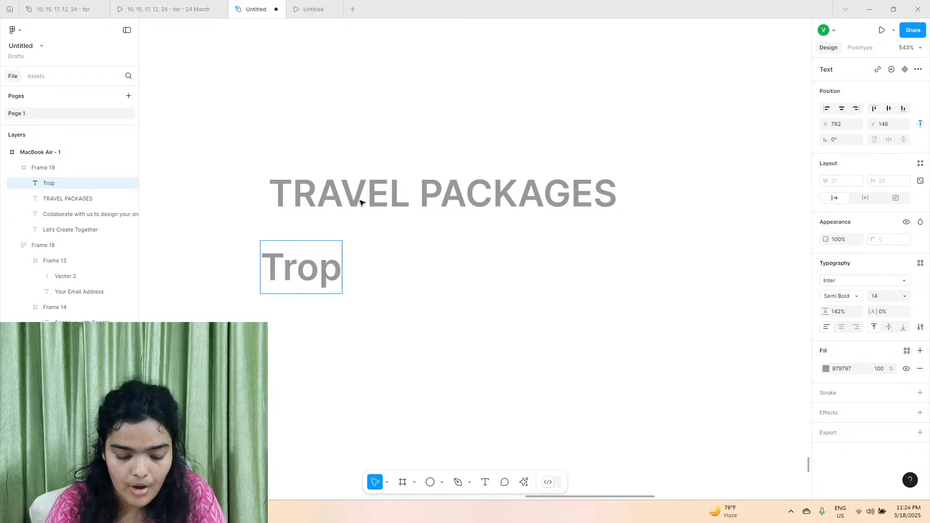
pyautogui.write('ical Getaway')
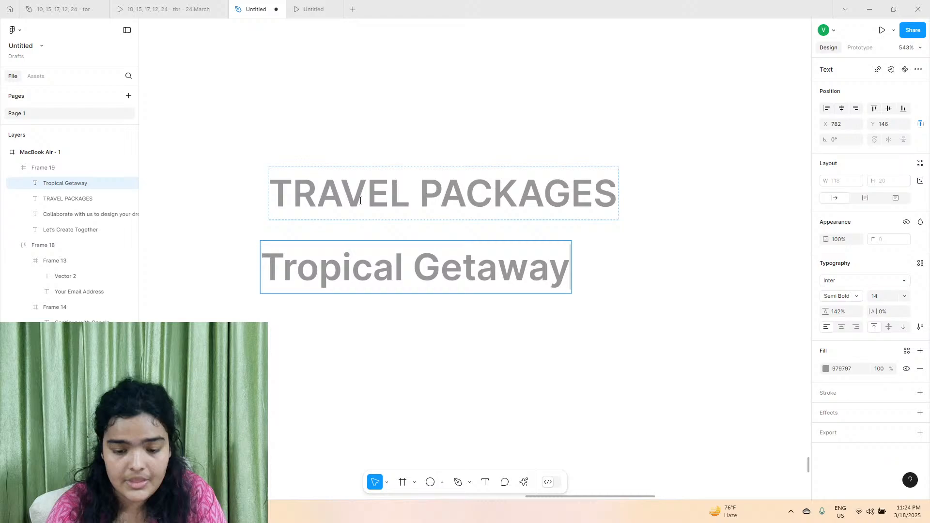
pyautogui.press('Escape')
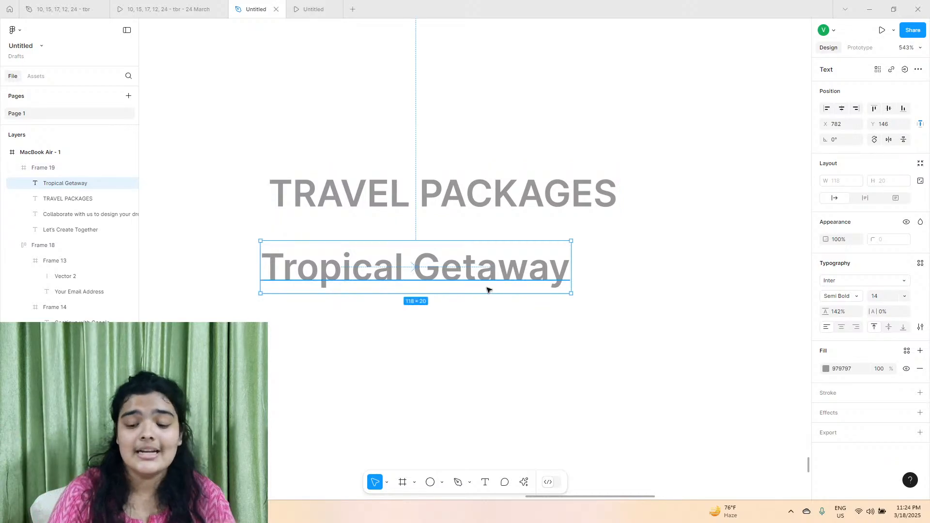
# Give the Tropical Getaway text a dark 2B2B2B fill, size 16 and Medium weight.
pyautogui.click(827, 369)
pyautogui.moveTo(801, 359); pyautogui.dragTo(670, 353)
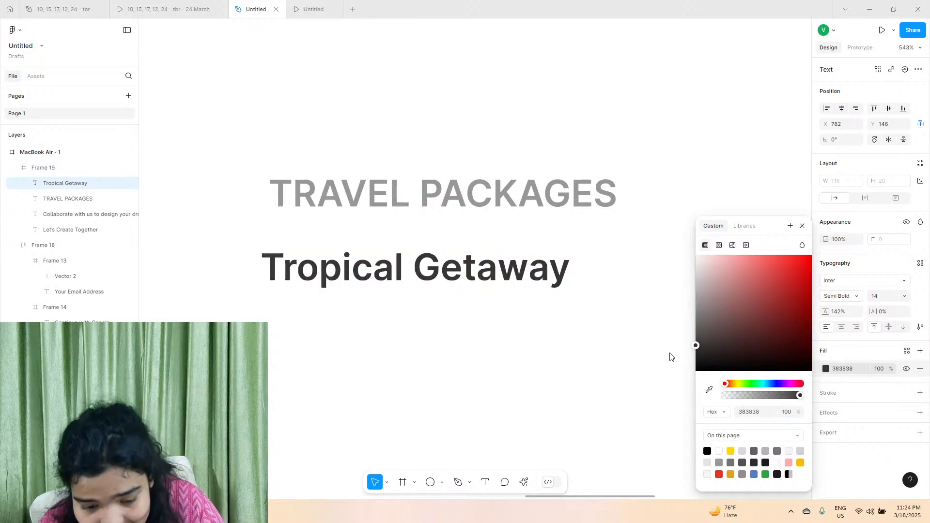
pyautogui.click(905, 296)
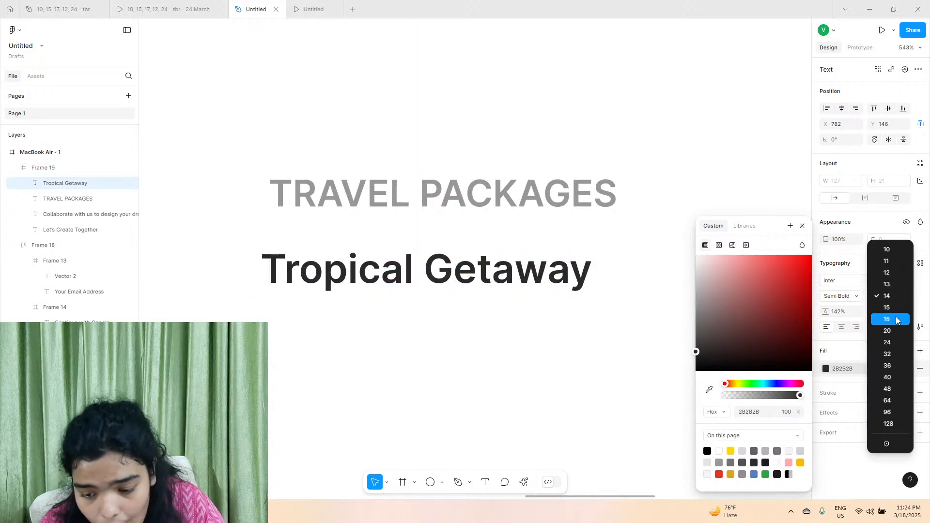
pyautogui.click(892, 324)
pyautogui.click(840, 297)
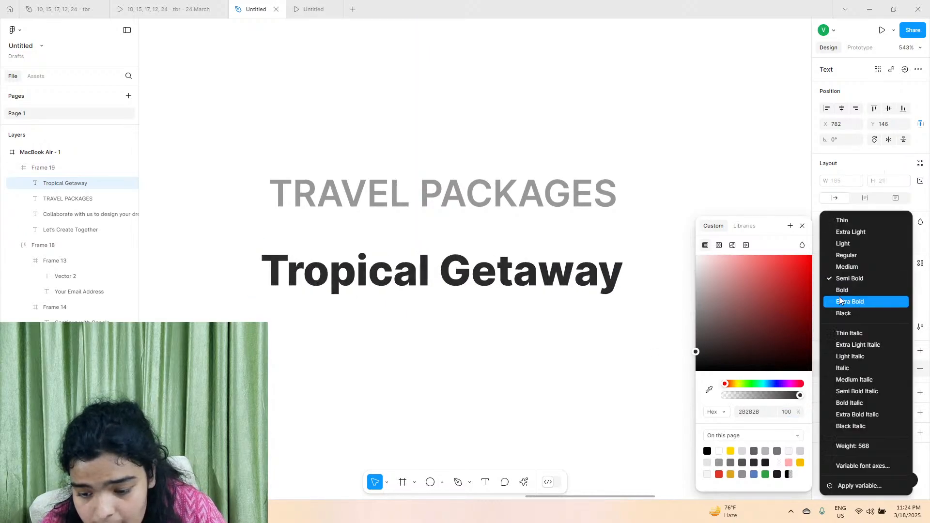
pyautogui.click(846, 267)
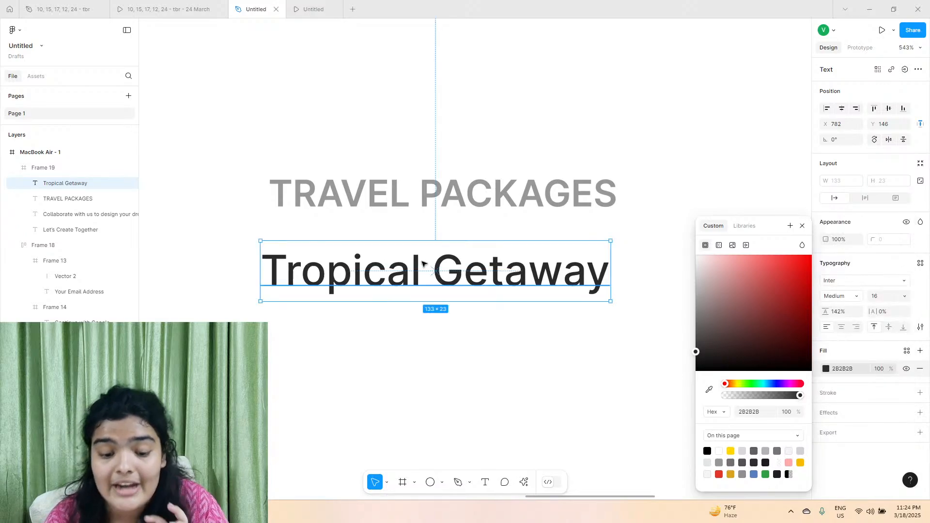
# Enlarge Tropical Getaway to size 18 and align it under the TRAVEL PACKAGES heading at X 785, Y 145.
pyautogui.moveTo(425, 266)
pyautogui.mouseDown()
pyautogui.moveTo(441, 266)
pyautogui.moveTo(427, 270)
pyautogui.mouseUp()
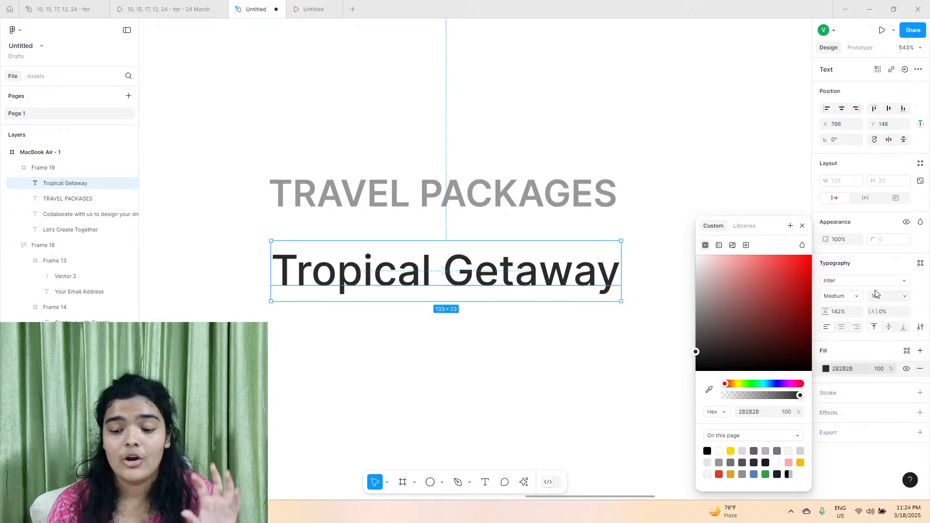
pyautogui.click(904, 296)
pyautogui.click(885, 296)
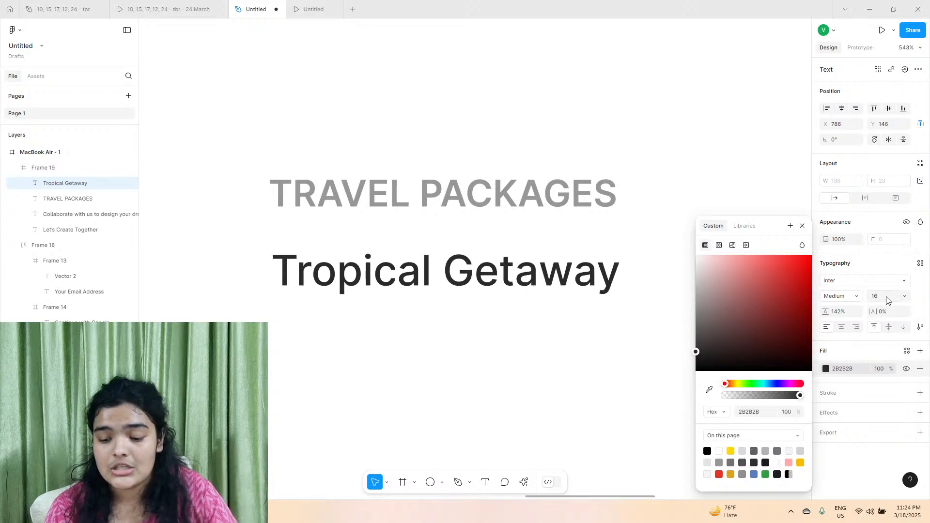
pyautogui.click(884, 298)
pyautogui.press('Return')
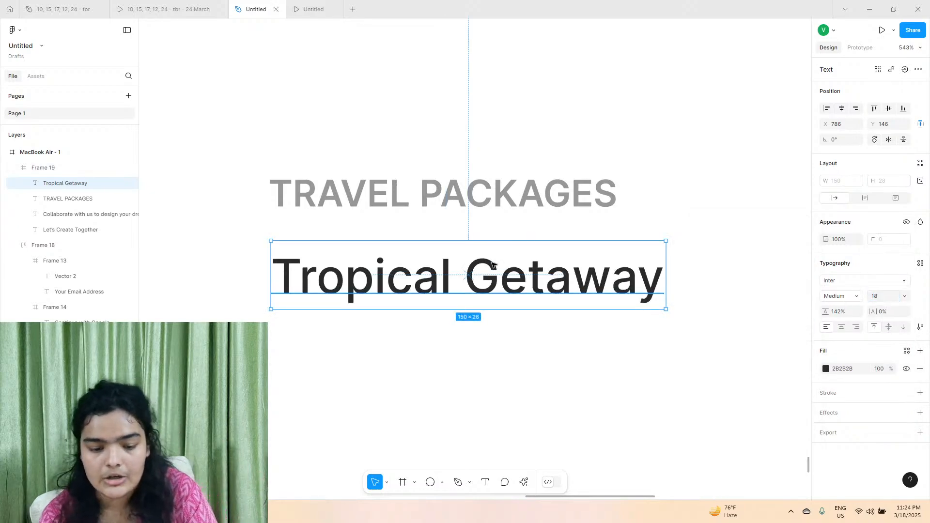
pyautogui.moveTo(492, 265); pyautogui.dragTo(490, 260)
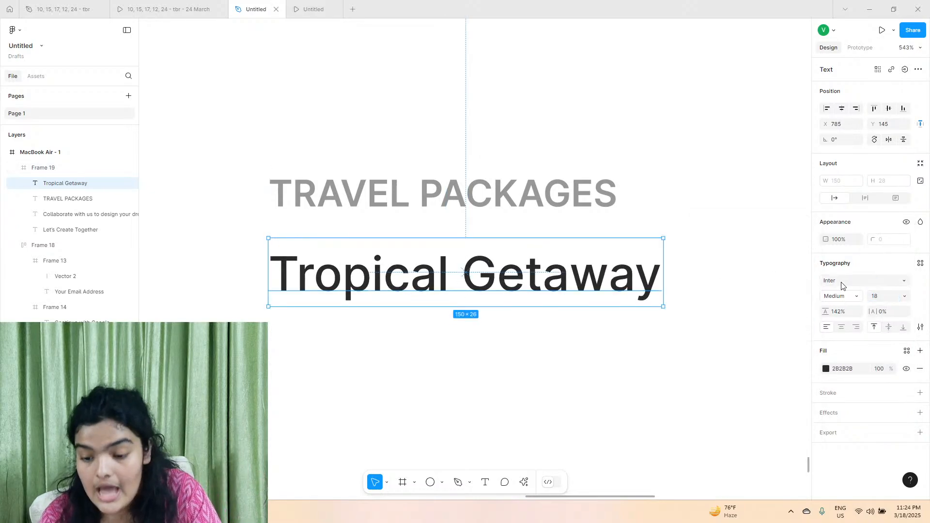
# Set the variable font weight of the Tropical Getaway text to 540 and keep the text selected.
pyautogui.click(850, 297)
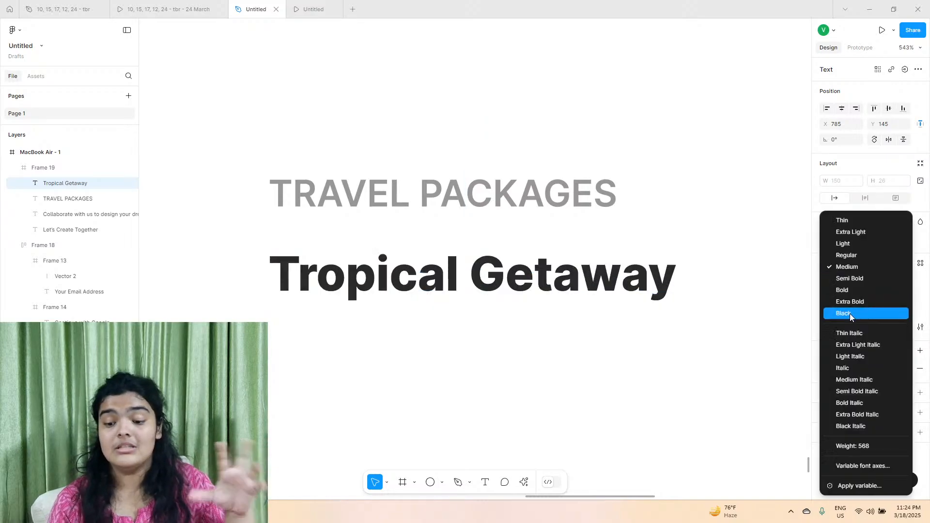
pyautogui.click(868, 466)
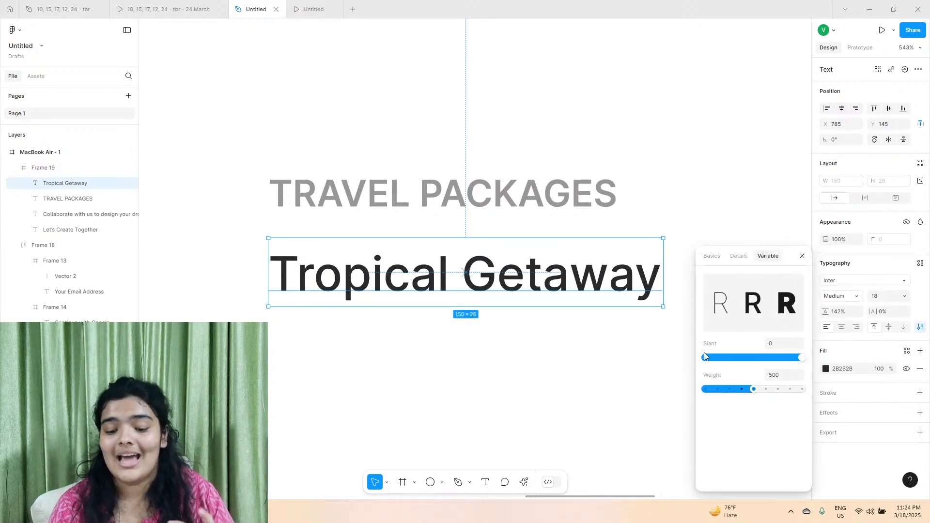
pyautogui.moveTo(754, 393); pyautogui.dragTo(759, 391)
pyautogui.click(788, 376)
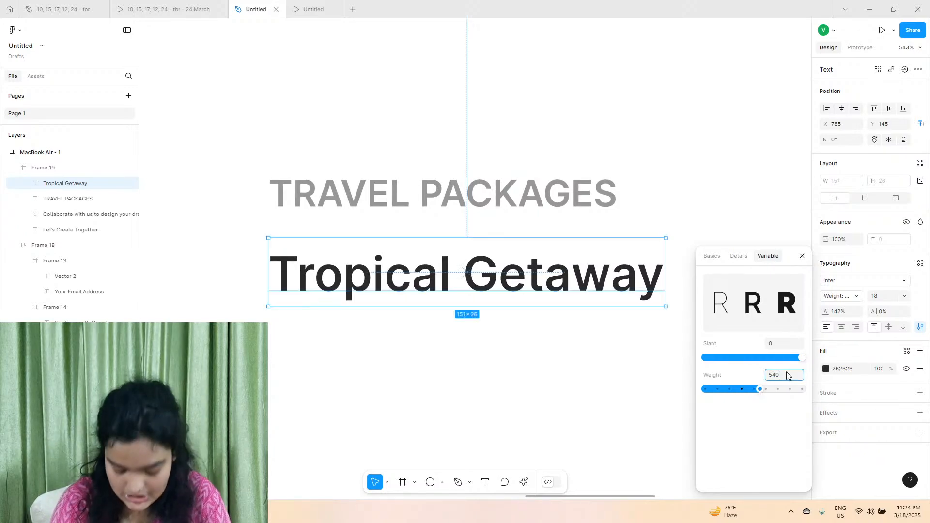
pyautogui.press('Return')
pyautogui.click(625, 340)
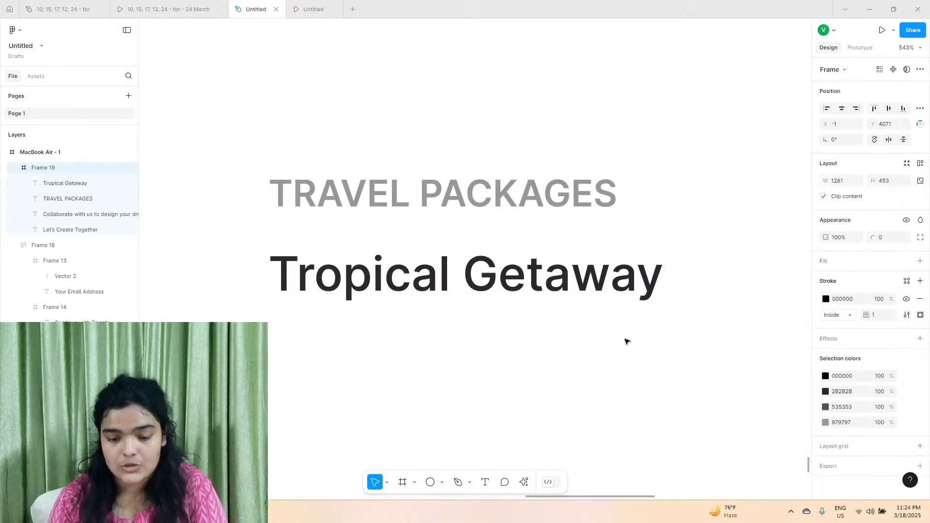
pyautogui.click(602, 286)
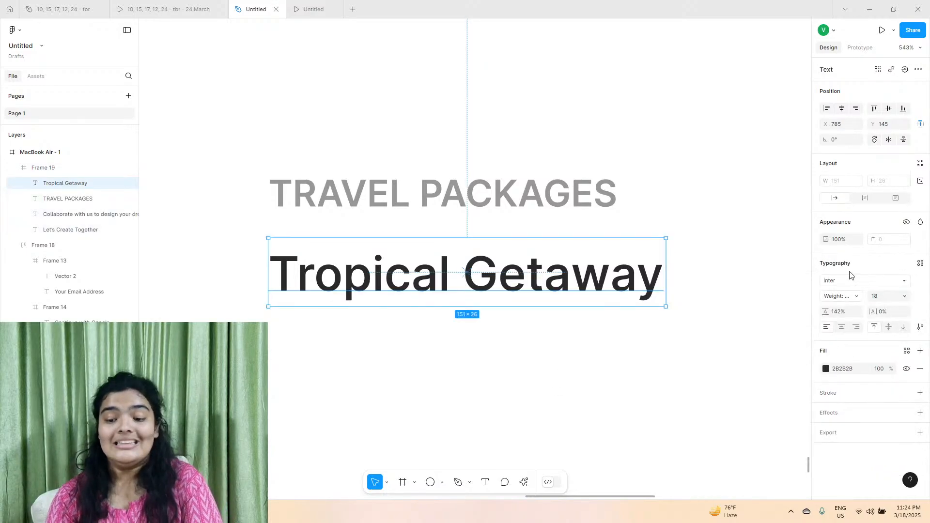
# Save the Tropical Getaway text formatting as a new text style named sitemap link.
pyautogui.click(920, 264)
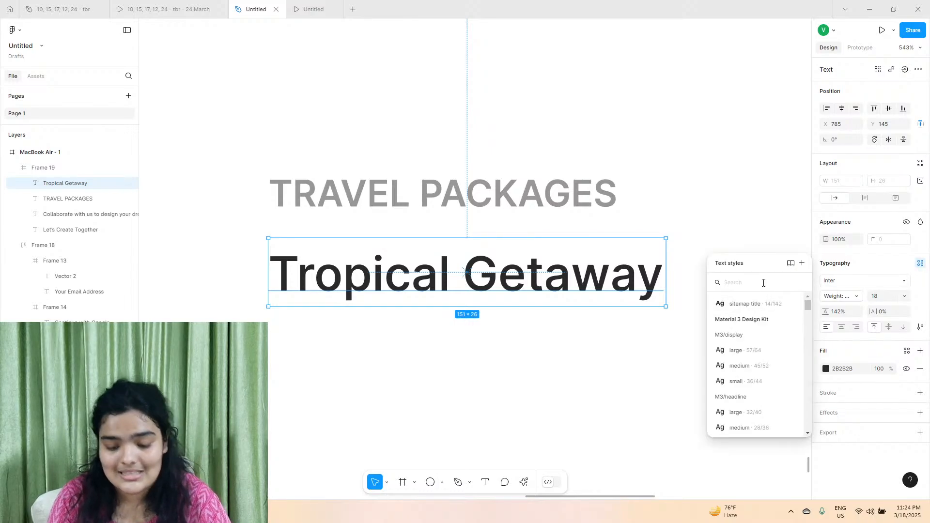
pyautogui.write('sit')
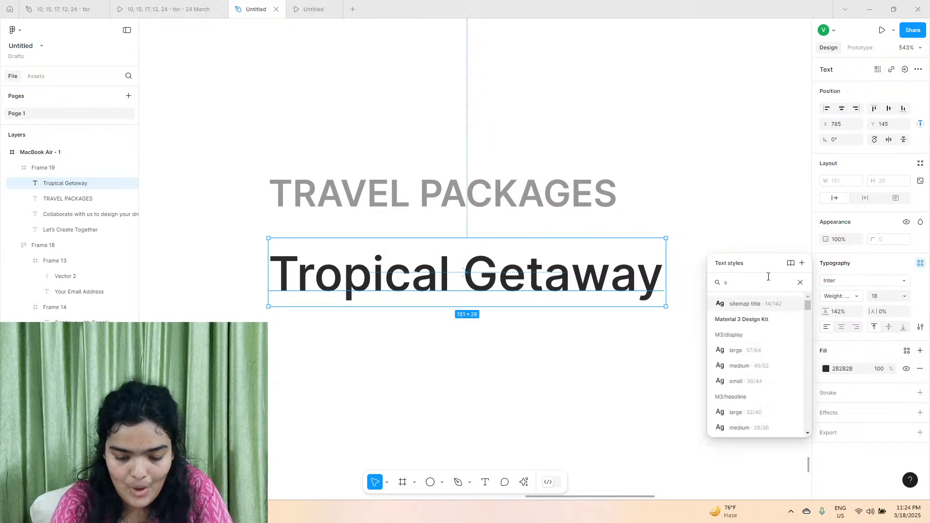
pyautogui.write('emap link')
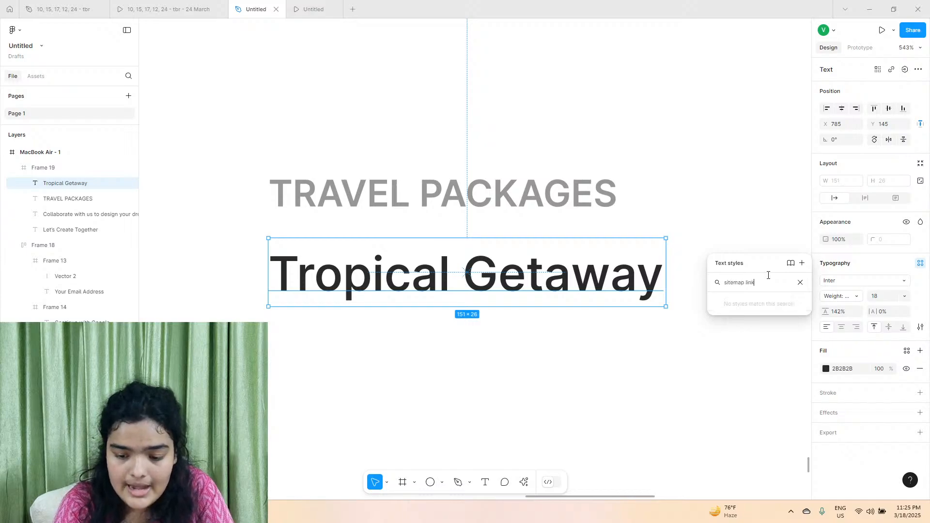
pyautogui.click(803, 263)
pyautogui.write('sitemap link')
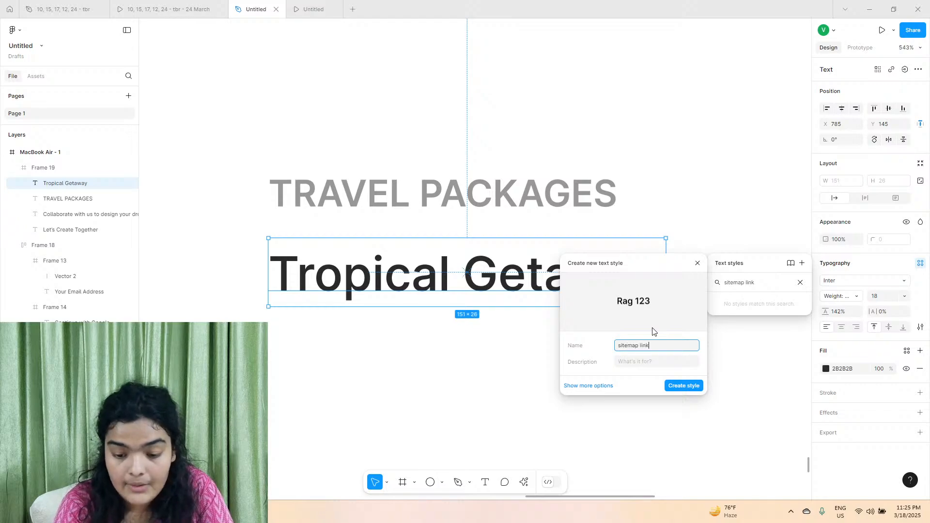
pyautogui.press('Return')
# Duplicate the Tropical Getaway link twice, stacking the copies beneath the original.
pyautogui.moveTo(448, 273); pyautogui.dragTo(454, 342)
pyautogui.click(167, 9)
pyautogui.click(248, 5)
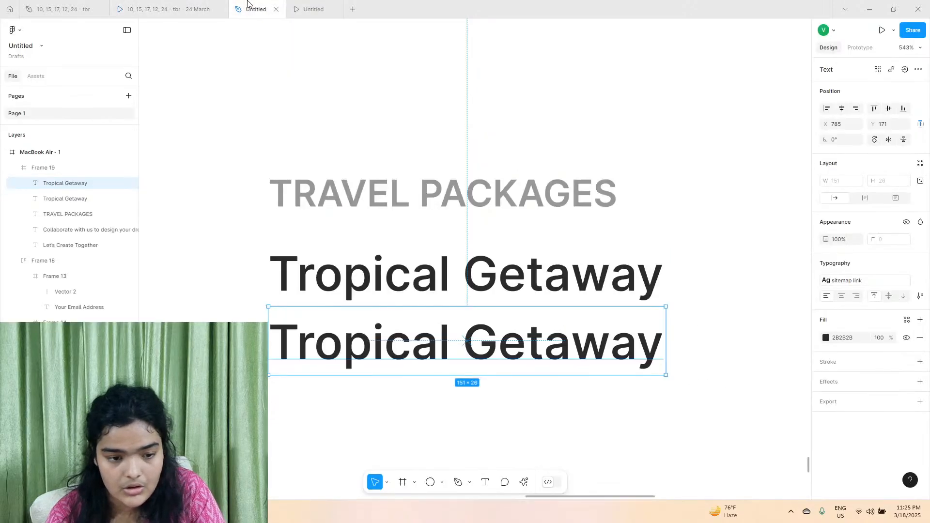
pyautogui.moveTo(415, 353); pyautogui.dragTo(417, 416)
# Select all three Tropical Getaway links and wrap them in a vertical auto layout frame.
pyautogui.keyDown('shift'); pyautogui.click(421, 329); pyautogui.keyUp('shift')
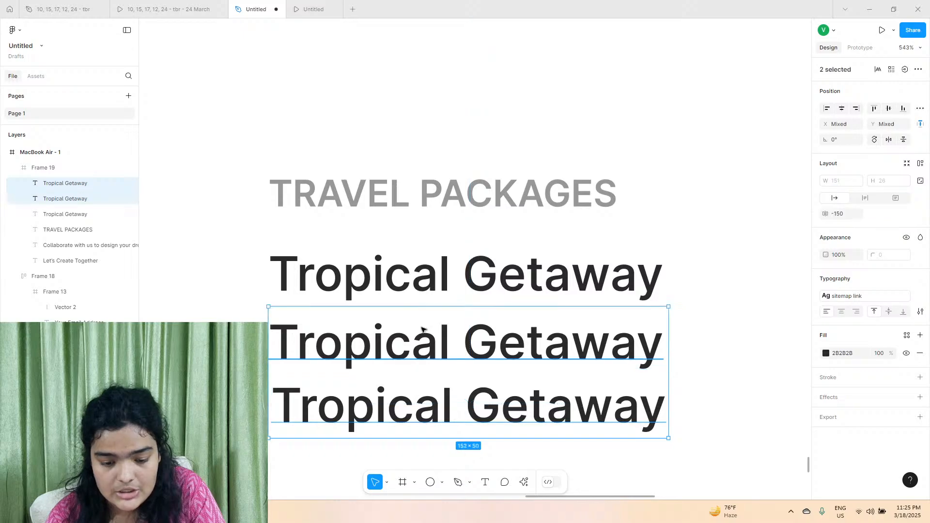
pyautogui.keyDown('shift'); pyautogui.click(418, 284); pyautogui.keyUp('shift')
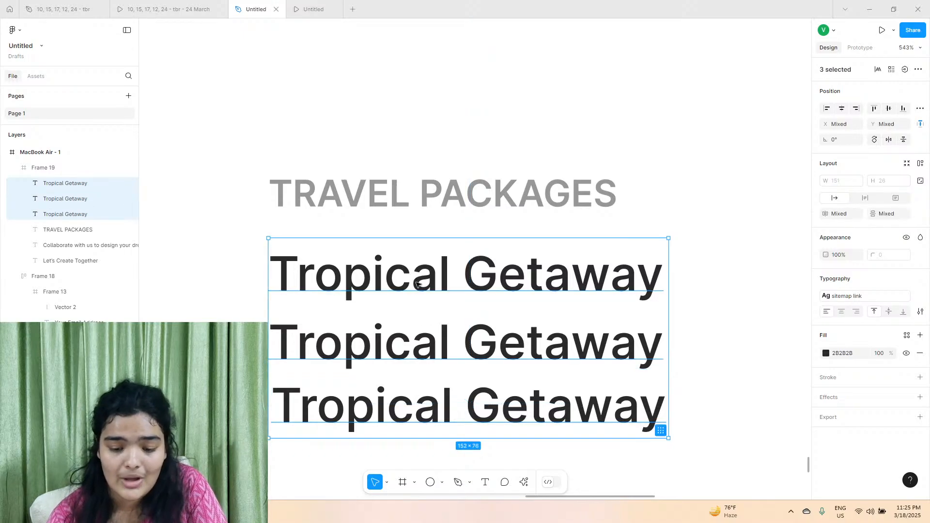
pyautogui.hotkey('ctrl', 'g')
pyautogui.click(920, 164)
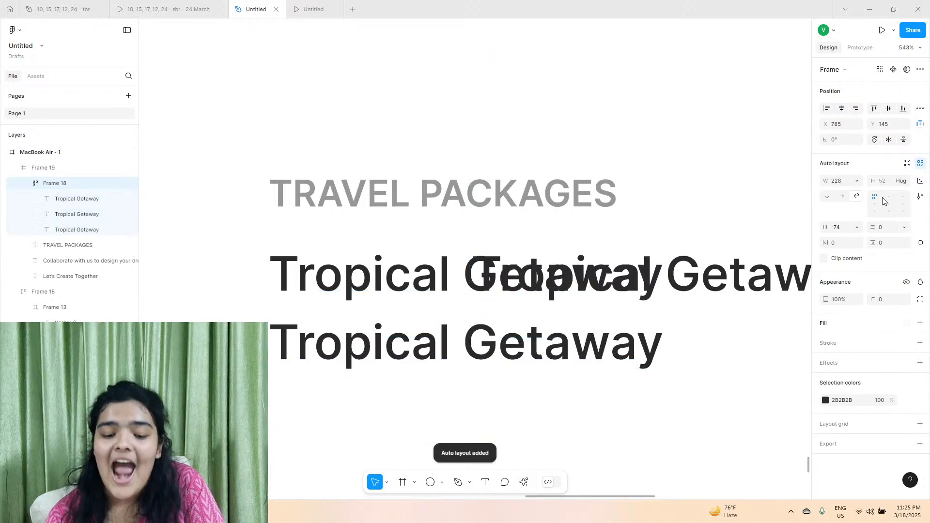
pyautogui.click(827, 196)
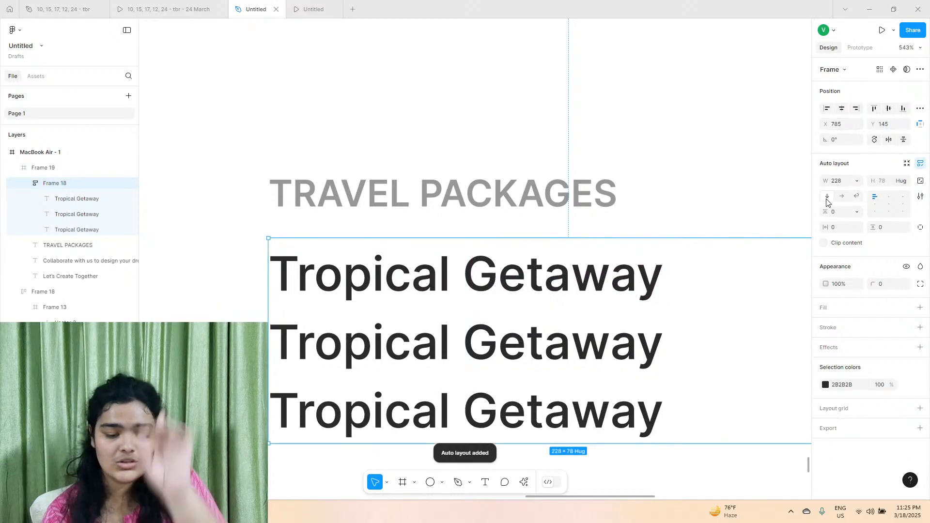
# Set the links frame's vertical gap to 19 and make its width hug the contents.
pyautogui.moveTo(825, 212); pyautogui.dragTo(840, 211)
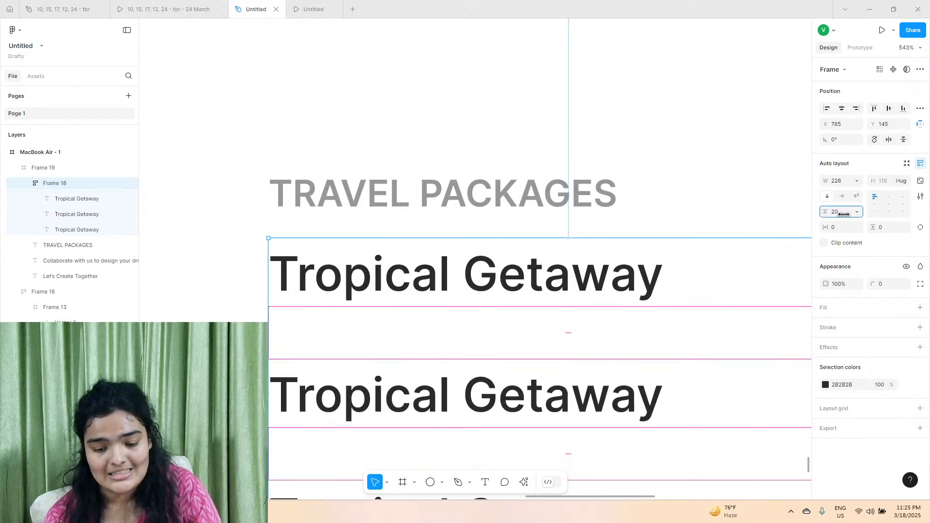
pyautogui.scroll(-2, 611, 214)
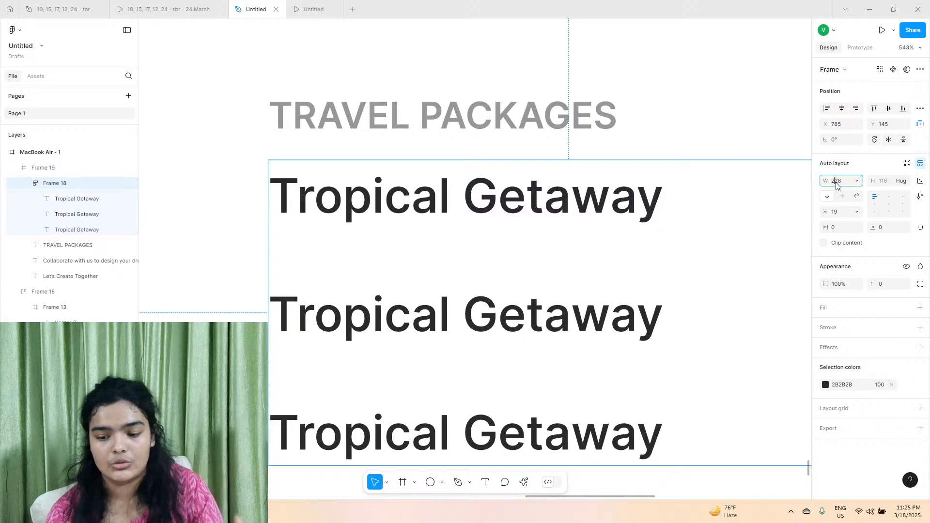
pyautogui.click(853, 181)
pyautogui.click(853, 193)
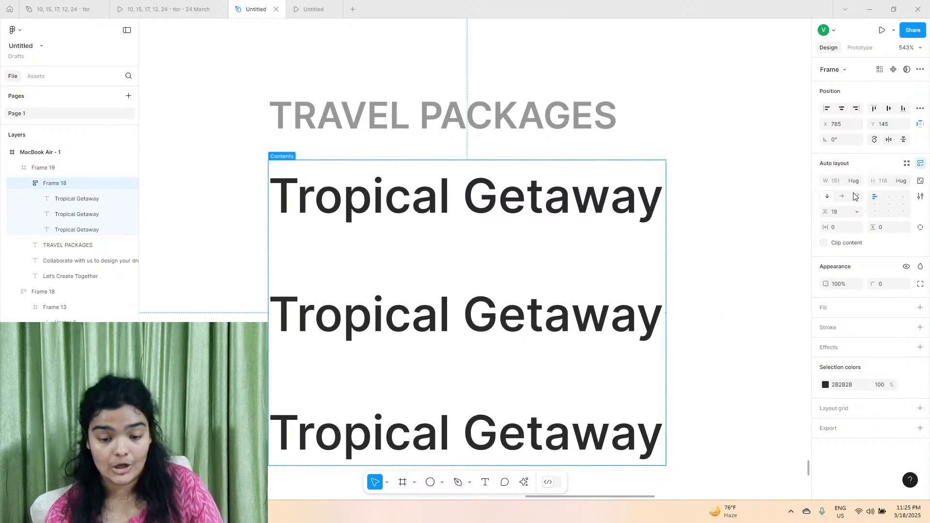
# Copy Cultural Exploration from the reference design file and paste it over the second link's text, matching the existing style.
pyautogui.click(96, 4)
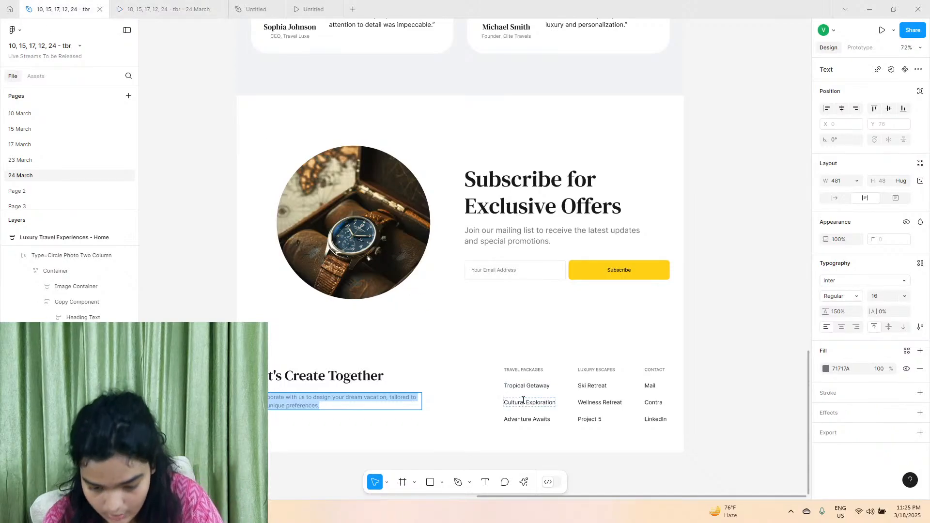
pyautogui.click(523, 400)
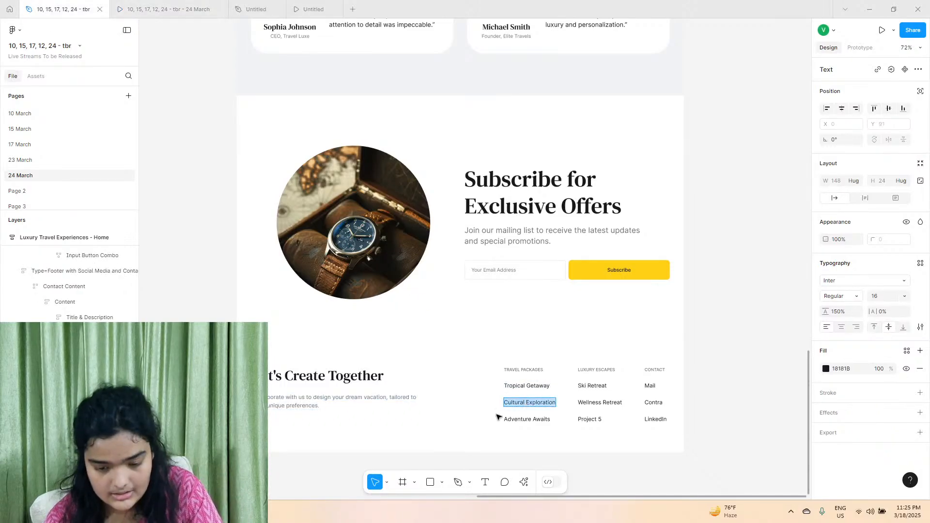
pyautogui.click(237, 4)
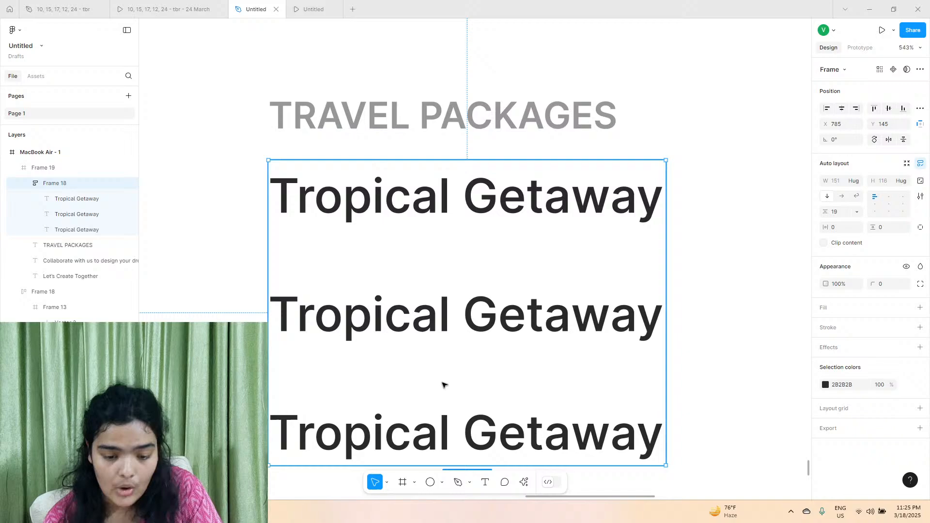
pyautogui.click(406, 328)
pyautogui.doubleClick(406, 329)
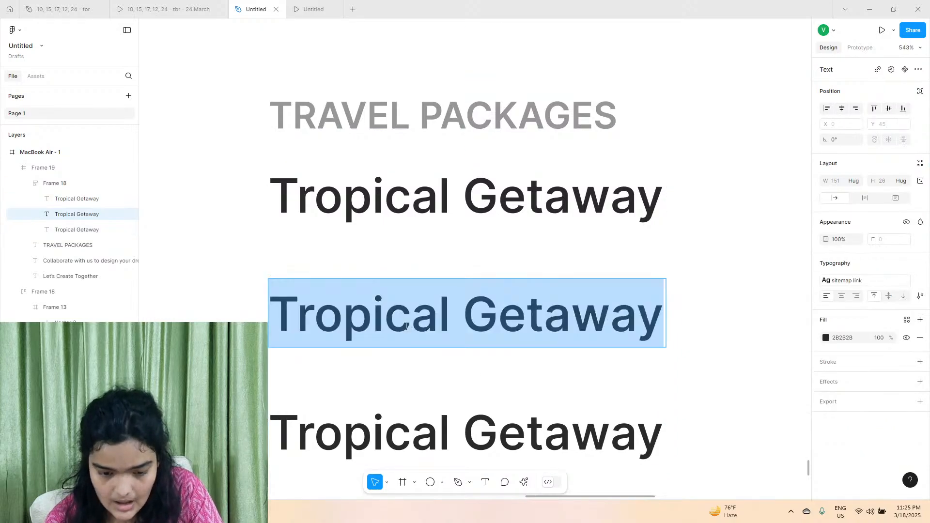
pyautogui.write('Cultural Exploration')
pyautogui.hotkey('ctrl', 'z')
pyautogui.hotkey('ctrl', 'a')
pyautogui.rightClick(382, 306)
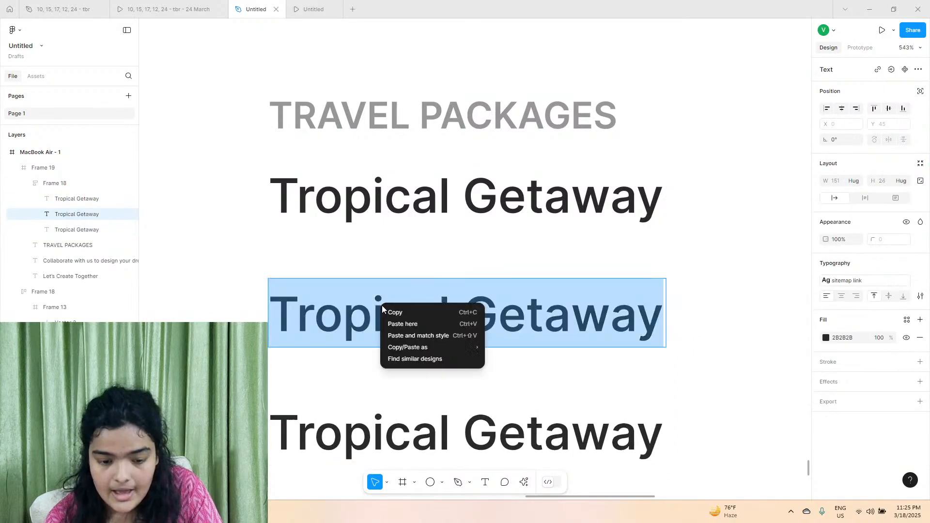
pyautogui.click(423, 334)
# Copy Adventure Awaits from the reference design file and paste it over the third link's text, matching the existing style.
pyautogui.click(39, 6)
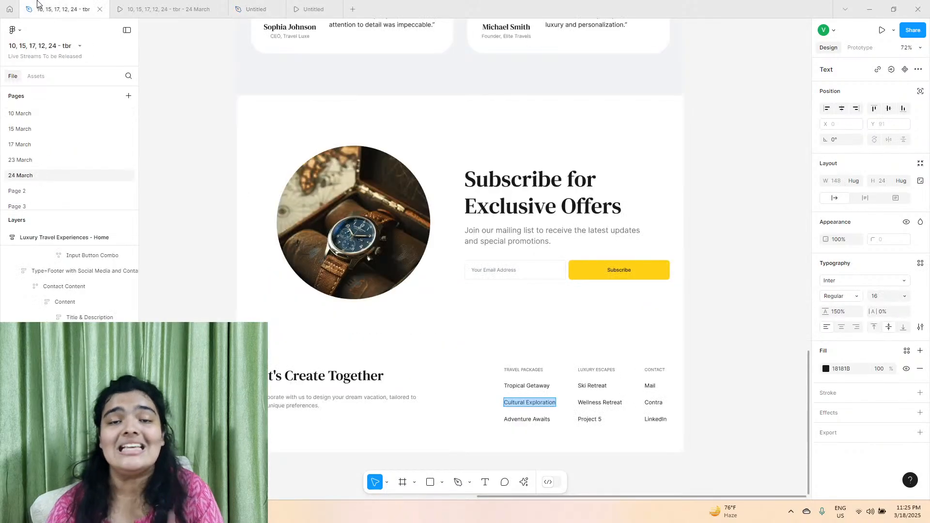
pyautogui.scroll(-1, 491, 351)
pyautogui.doubleClick(526, 404)
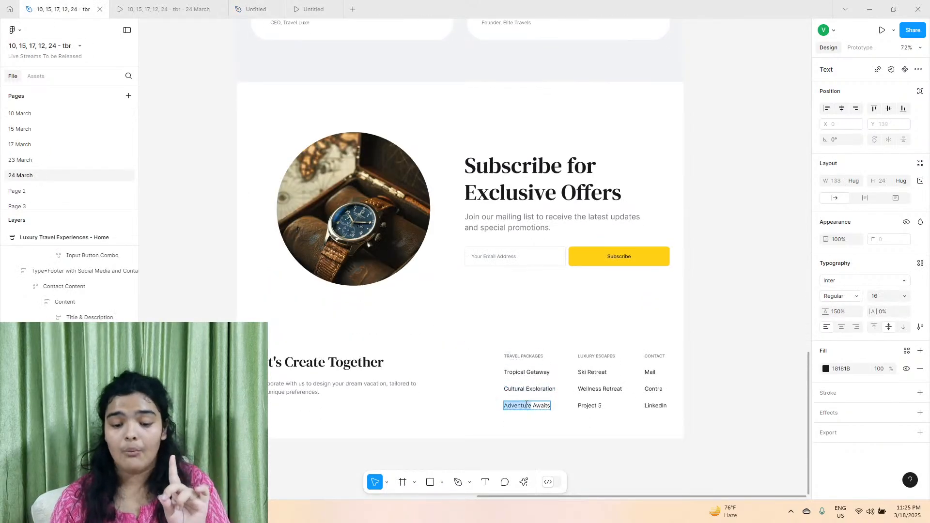
pyautogui.rightClick(527, 404)
pyautogui.click(535, 410)
pyautogui.click(252, 8)
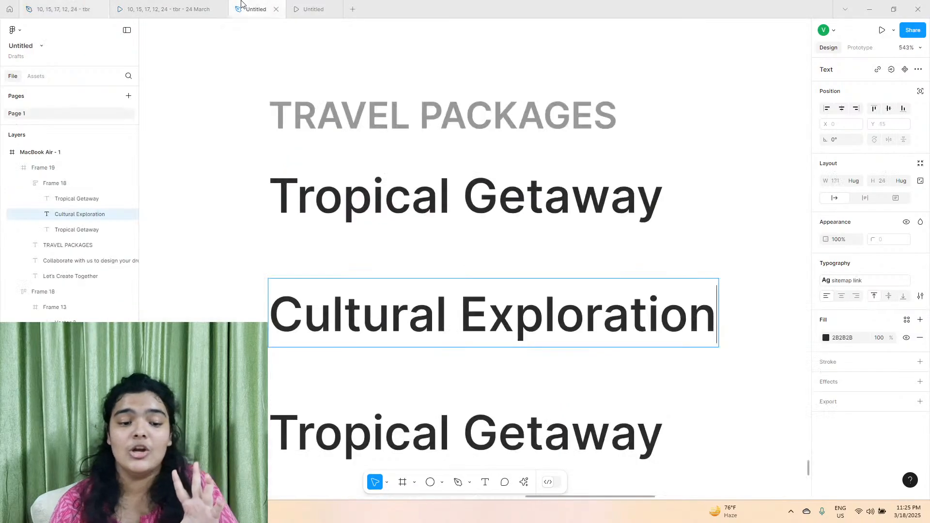
pyautogui.doubleClick(342, 432)
pyautogui.hotkey('ctrl', 'a')
pyautogui.rightClick(336, 403)
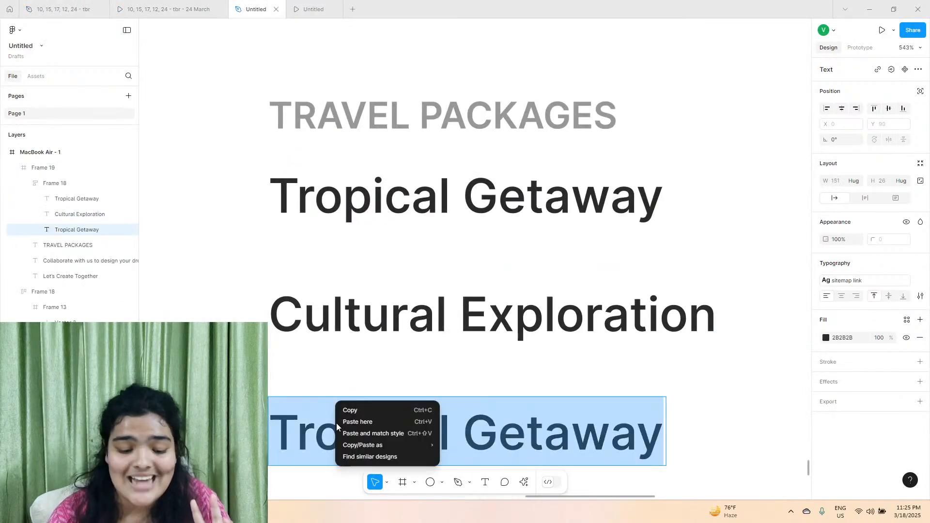
pyautogui.click(346, 433)
pyautogui.press('Escape')
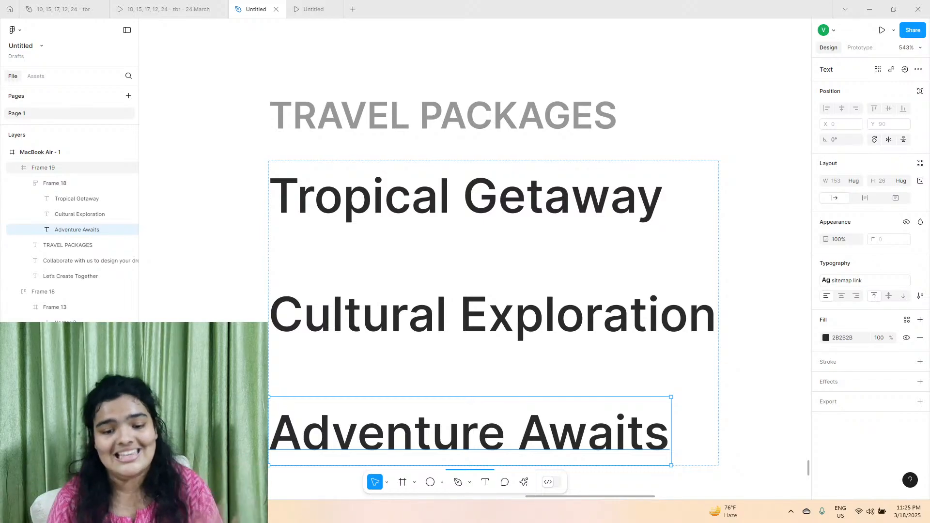
# Reduce the vertical gap between the three travel package links to 17.
pyautogui.scroll(-5, 271, 330)
pyautogui.click(305, 275)
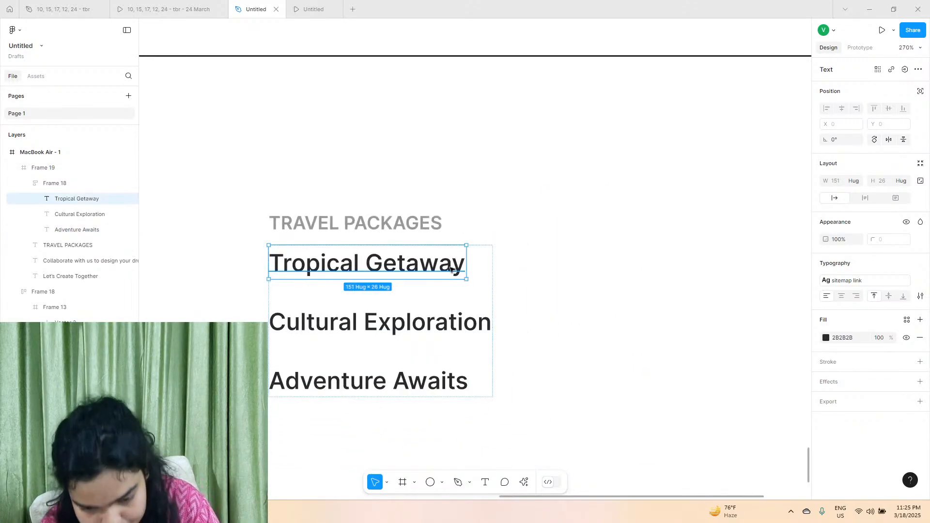
pyautogui.click(486, 259)
pyautogui.moveTo(823, 209); pyautogui.dragTo(823, 209)
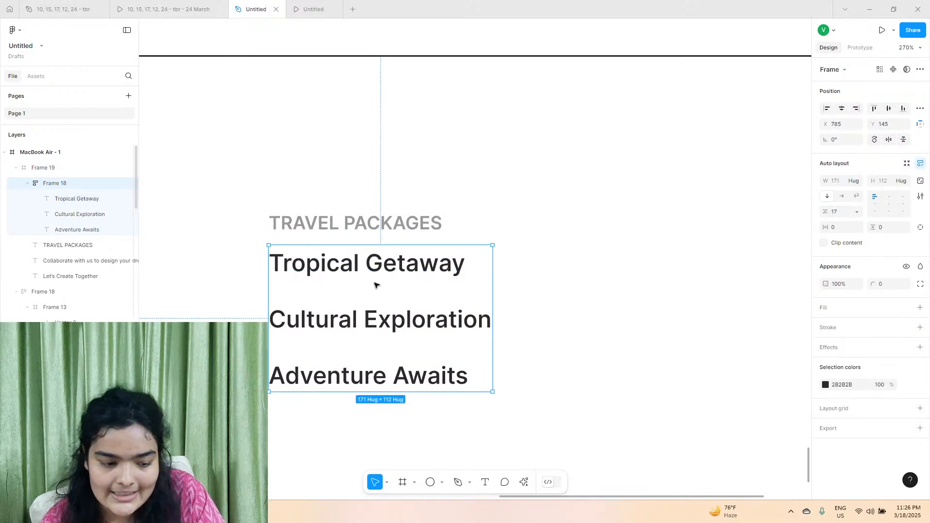
# Combine the TRAVEL PACKAGES heading and its links frame in a vertical auto layout with a gap of 13.
pyautogui.keyDown('shift'); pyautogui.click(371, 227); pyautogui.keyUp('shift')
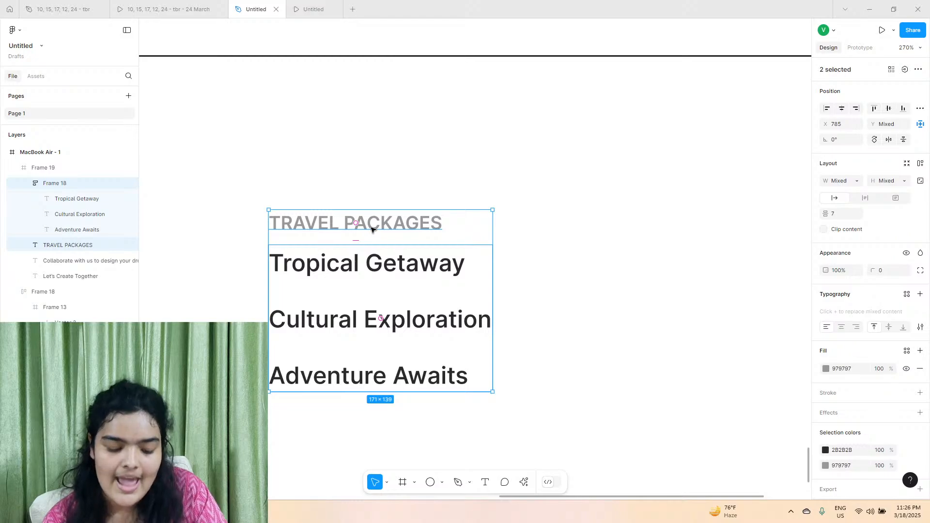
pyautogui.hotkey('shift', 'a')
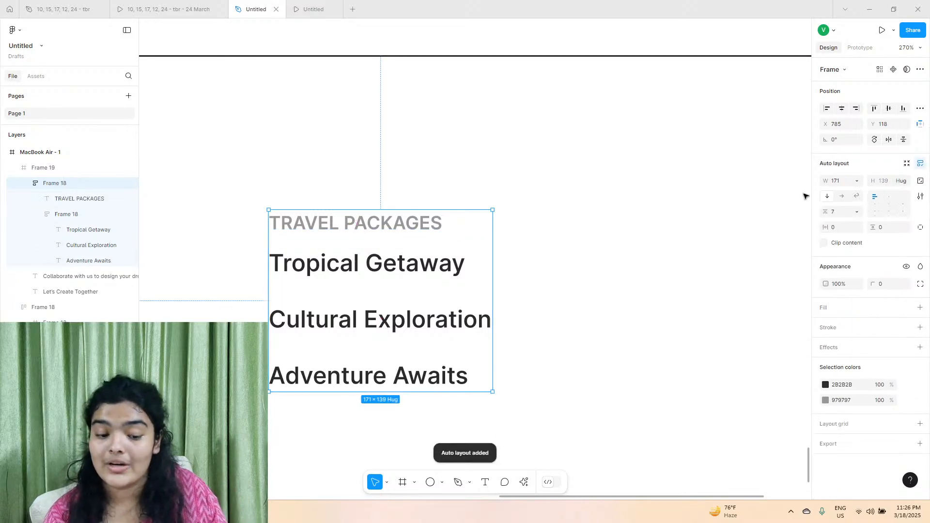
pyautogui.moveTo(874, 227); pyautogui.dragTo(883, 225)
pyautogui.hotkey('ctrl', 'z')
pyautogui.moveTo(825, 213); pyautogui.dragTo(831, 212)
pyautogui.scroll(-5, 518, 266)
pyautogui.scroll(-2, 460, 273)
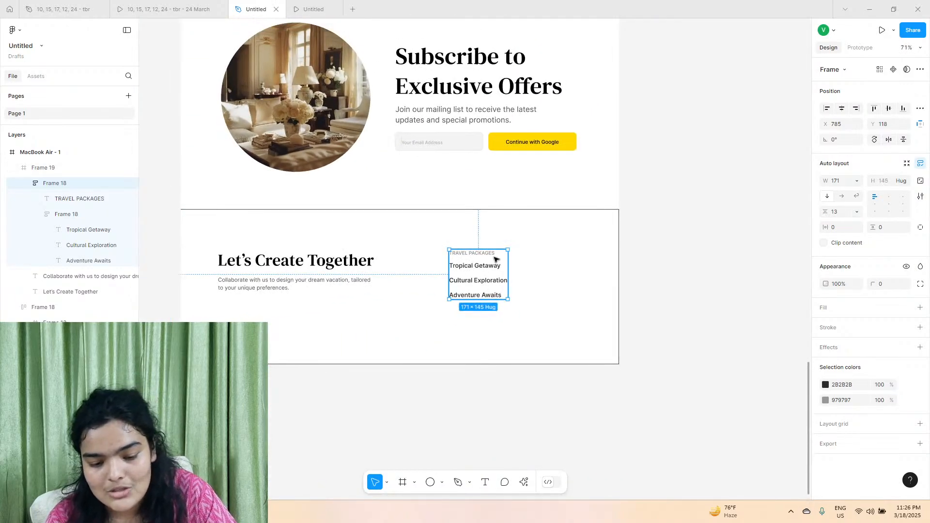
# Turn the Travel Packages column into a component and reposition it at X 757, Y 122 in the footer.
pyautogui.scroll(5, 496, 274)
pyautogui.moveTo(468, 260)
pyautogui.mouseDown()
pyautogui.moveTo(453, 271)
pyautogui.moveTo(463, 260)
pyautogui.mouseUp()
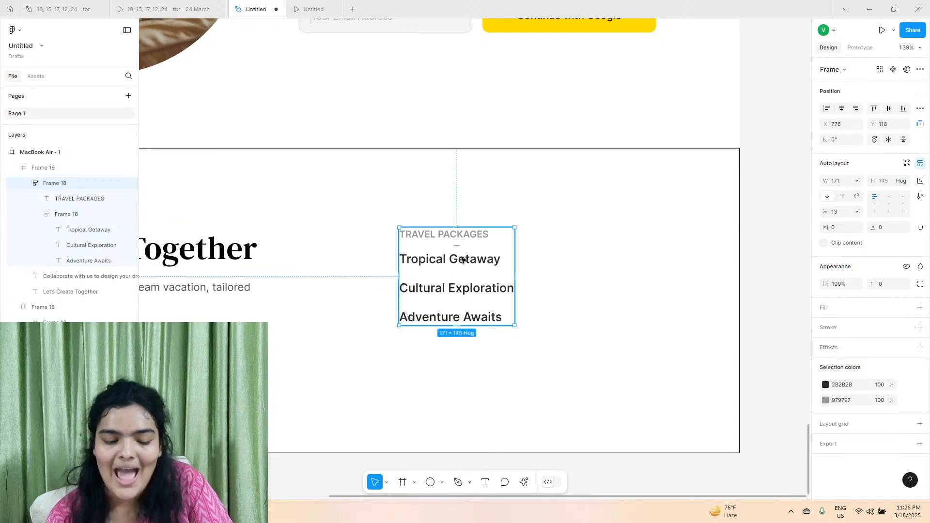
pyautogui.click(893, 69)
pyautogui.moveTo(435, 274); pyautogui.dragTo(423, 277)
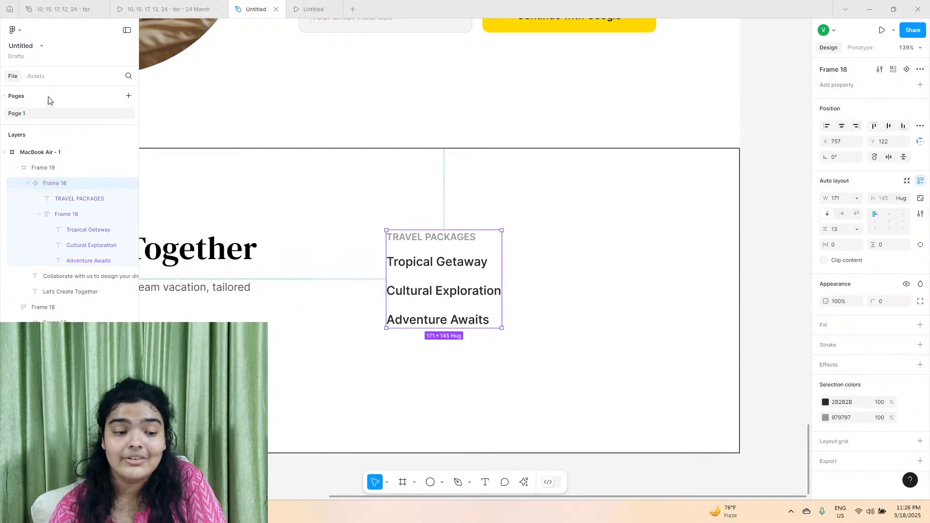
# Place two instances of the Travel Packages component from this file's assets beside the original, at X 957, Y 125 and X 1131, Y 120.
pyautogui.click(36, 76)
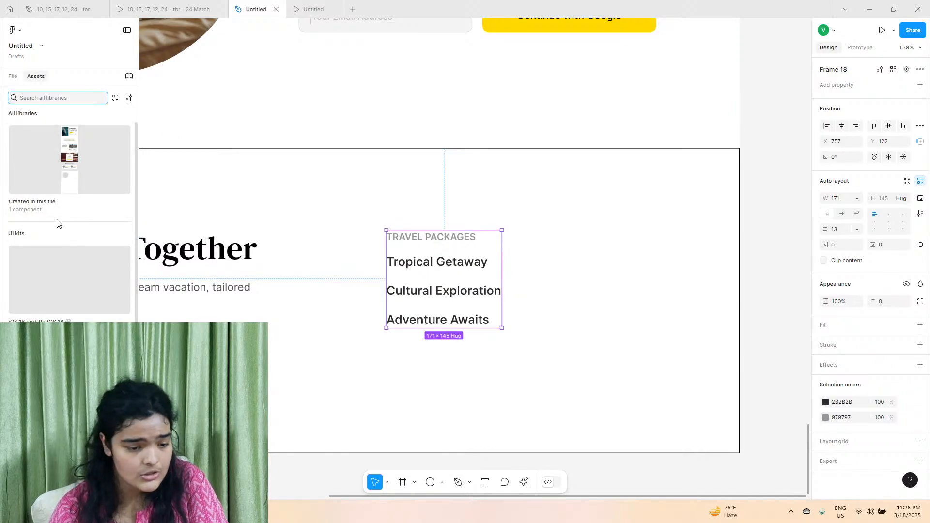
pyautogui.click(60, 171)
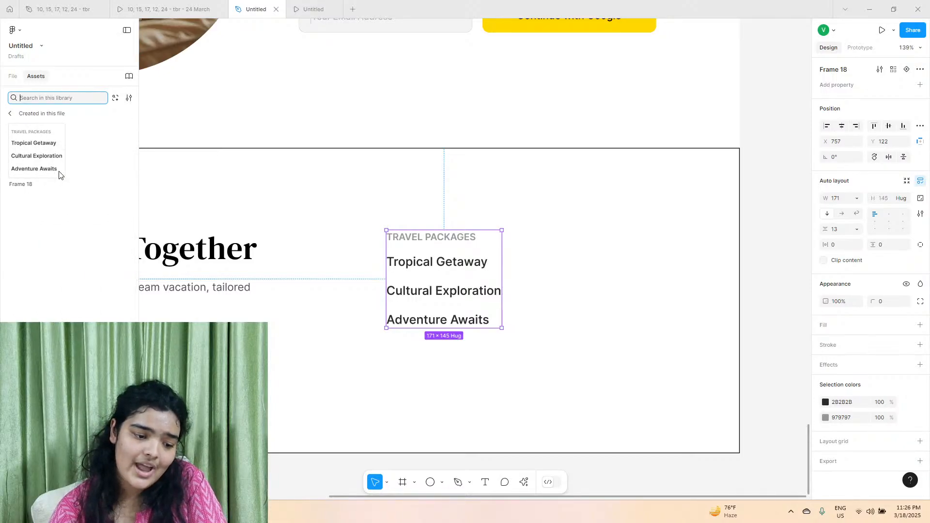
pyautogui.moveTo(61, 168); pyautogui.dragTo(564, 301)
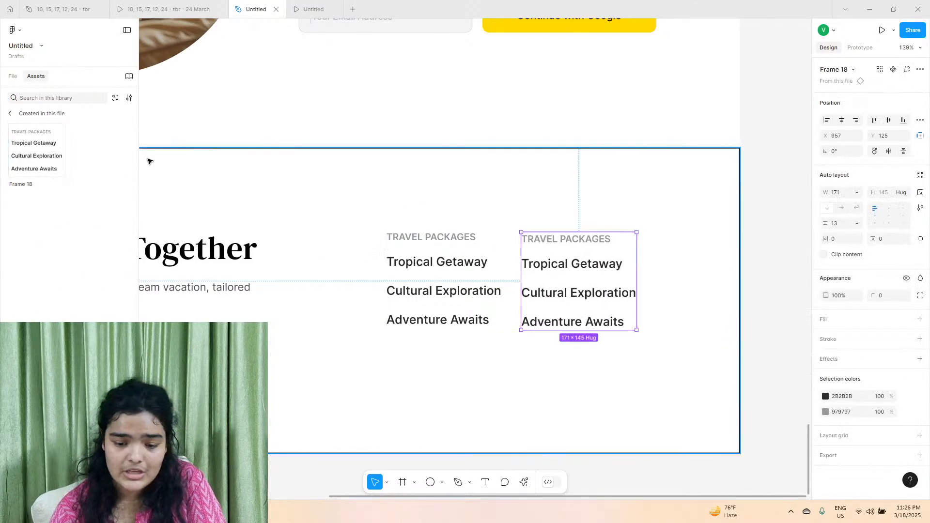
pyautogui.moveTo(62, 159); pyautogui.dragTo(680, 292)
# Replace the middle footer column's TRAVEL PACKAGES heading with LUXURY ESCAPES copied from the reference design file.
pyautogui.click(148, 3)
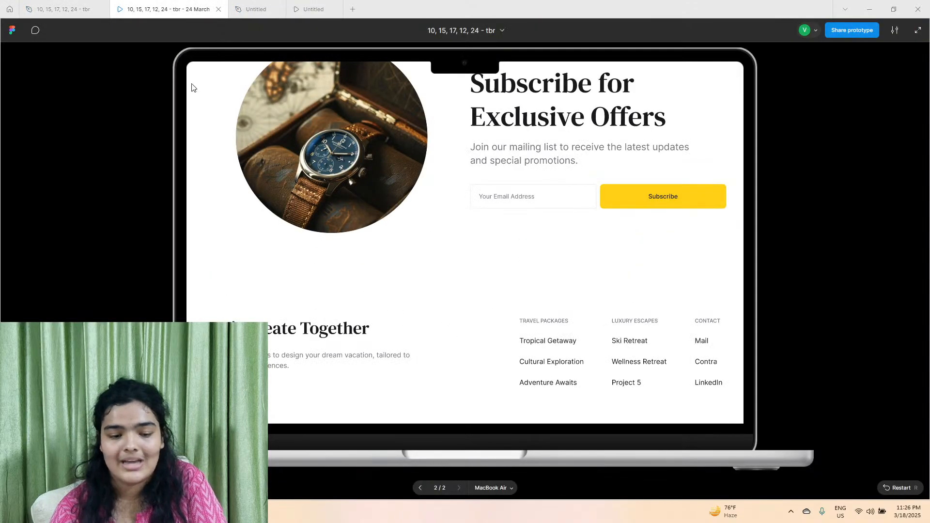
pyautogui.click(63, 8)
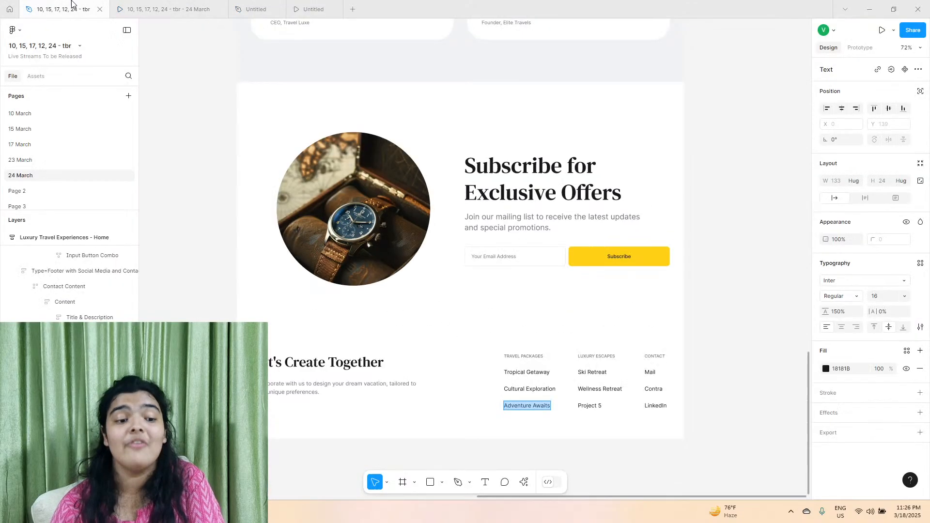
pyautogui.doubleClick(613, 357)
pyautogui.click(257, 9)
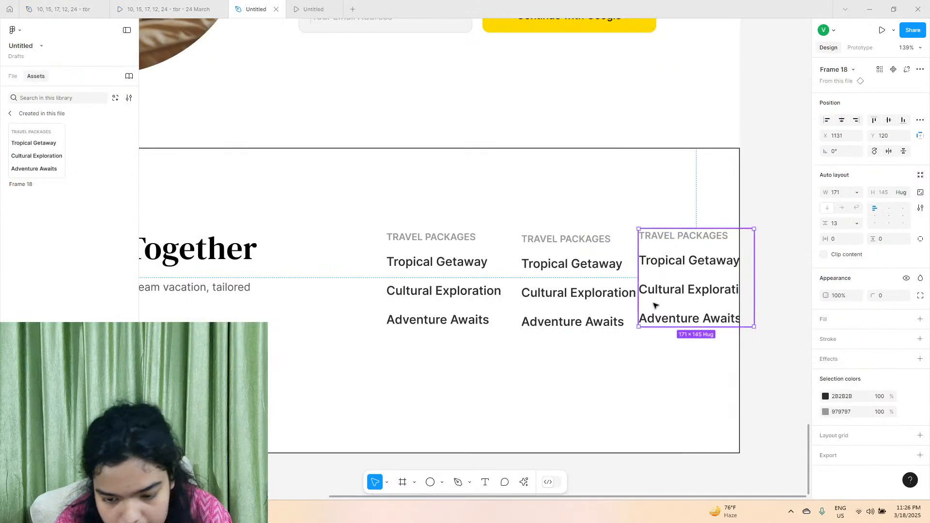
pyautogui.click(575, 241)
pyautogui.doubleClick(575, 240)
pyautogui.write('LUXURY ESCAPES')
# Replace the Luxury Escapes column's first link with Ski Retreat copied from the reference file, keeping the destination text style.
pyautogui.hotkey('ctrl', 'shift', 'Tab')
pyautogui.hotkey('ctrl', 'shift', 'Tab')
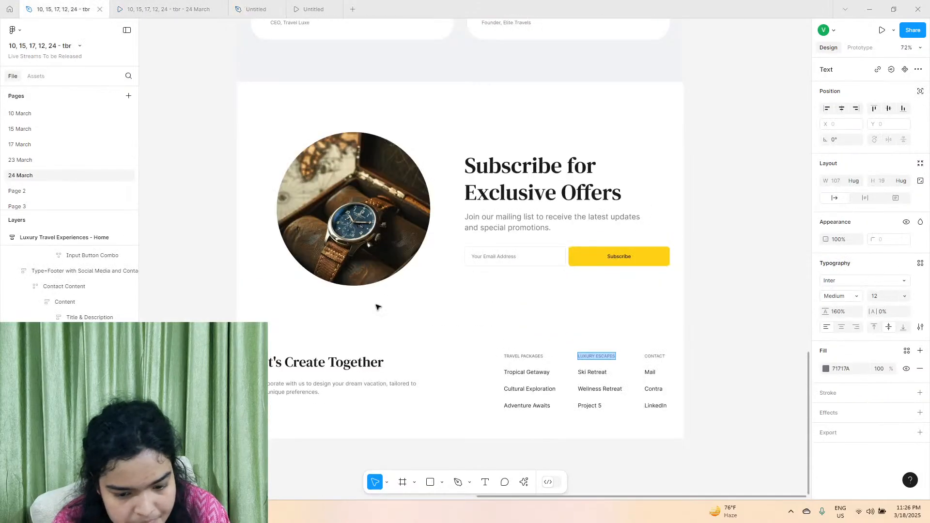
pyautogui.doubleClick(587, 374)
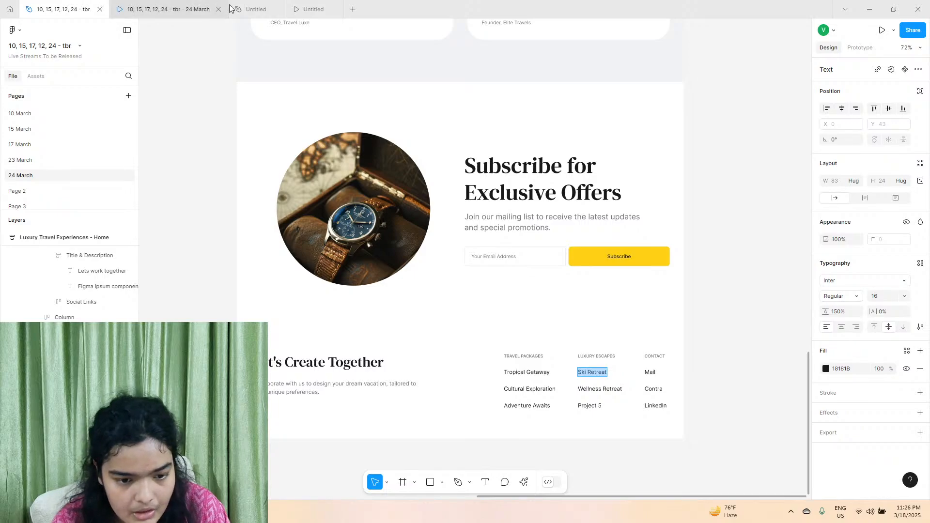
pyautogui.click(220, 10)
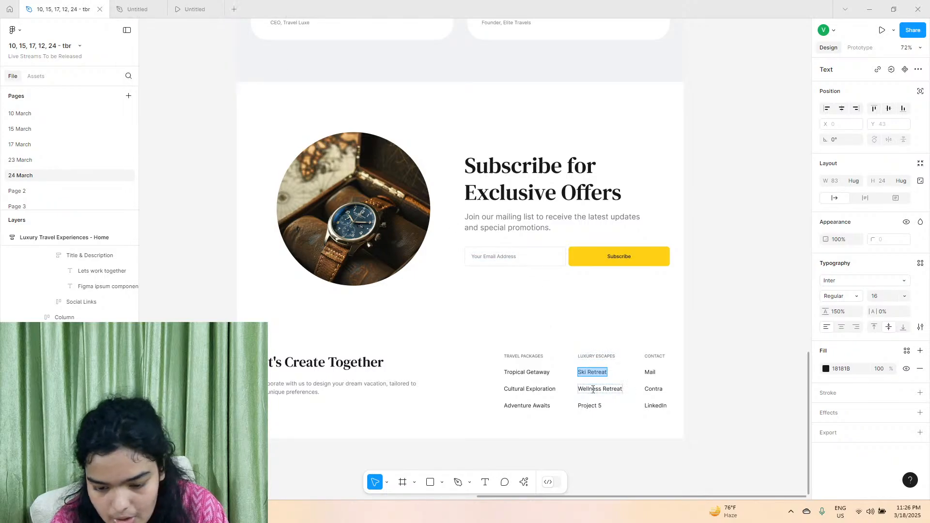
pyautogui.press('Escape')
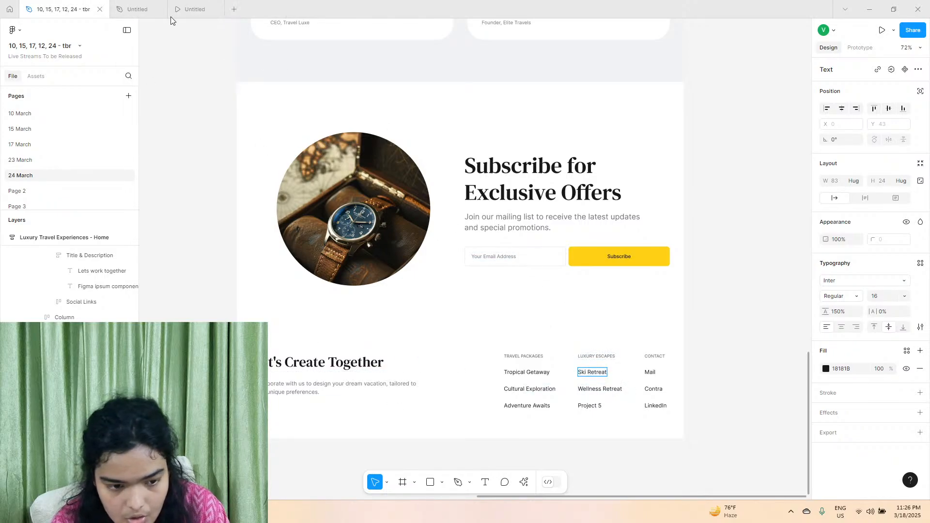
pyautogui.click(135, 5)
pyautogui.doubleClick(564, 265)
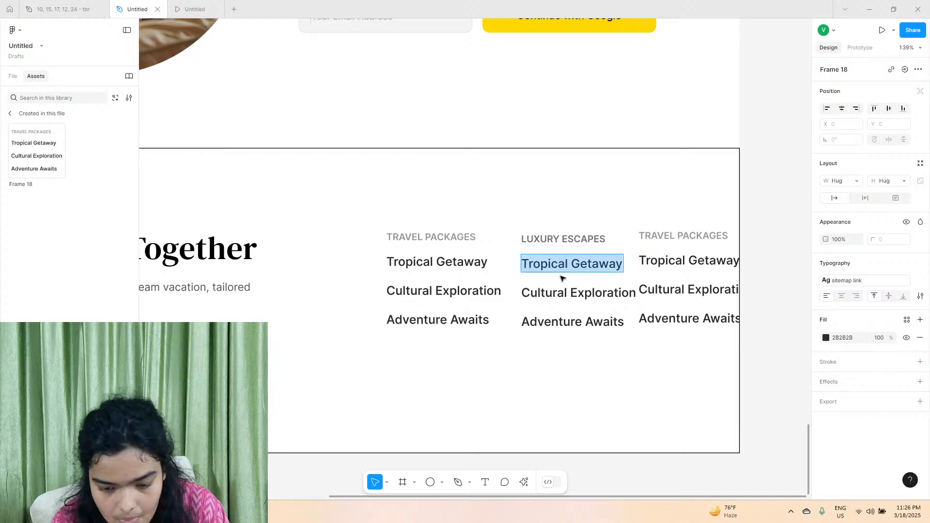
pyautogui.write('Ski Retreat')
pyautogui.hotkey('ctrl', 'z')
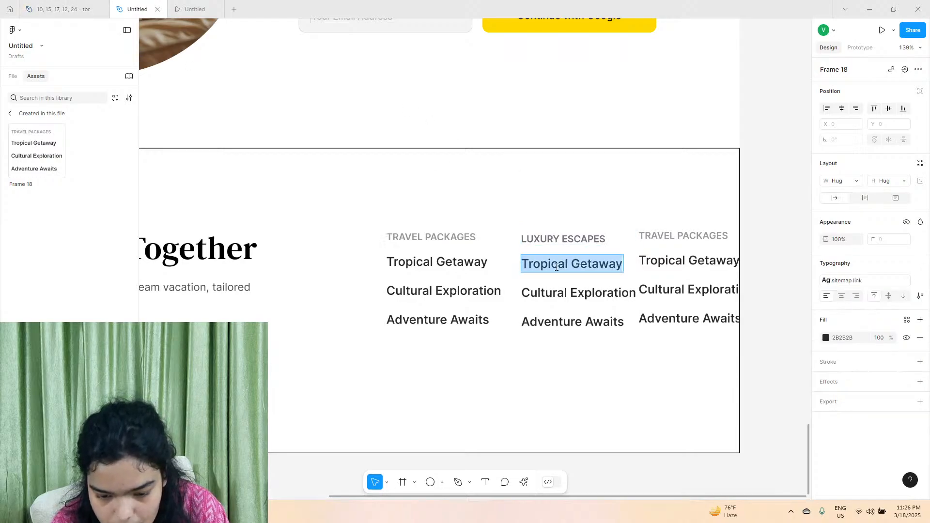
pyautogui.rightClick(557, 267)
pyautogui.click(577, 285)
# Apply the sitemap title text style to the LUXURY ESCAPES heading and set its fill to 979797, matching the TRAVEL PACKAGES heading.
pyautogui.click(433, 238)
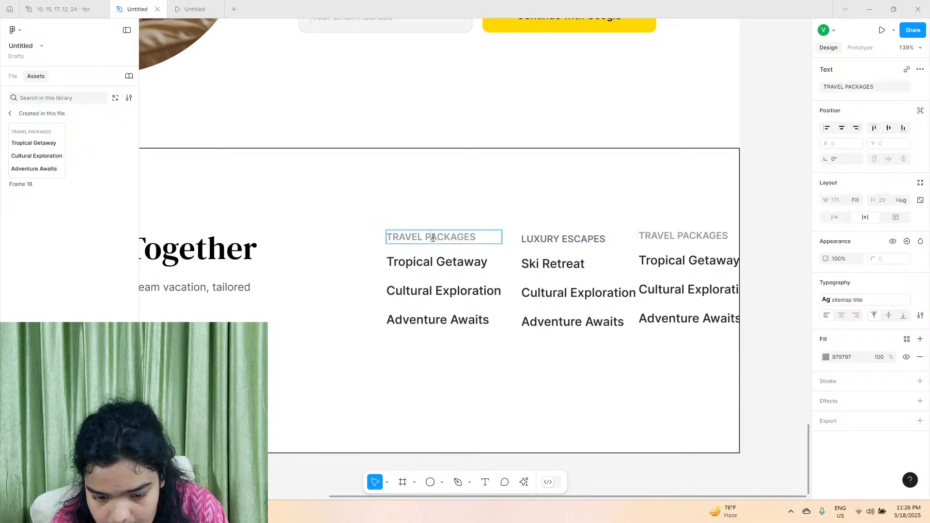
pyautogui.doubleClick(571, 245)
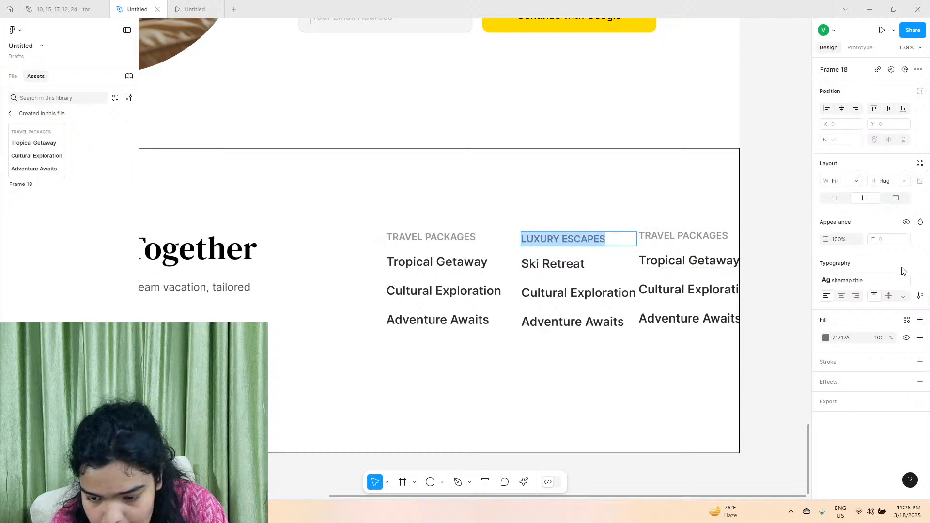
pyautogui.click(921, 285)
pyautogui.click(920, 263)
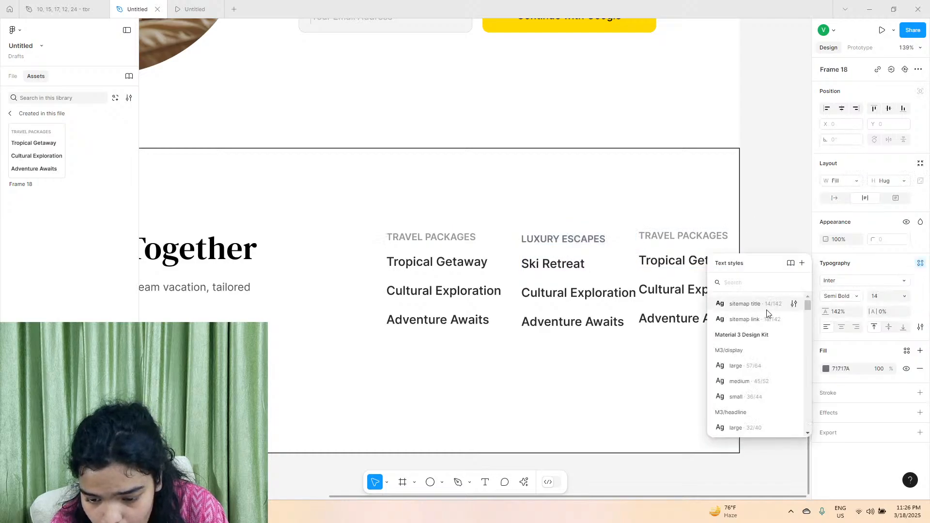
pyautogui.click(746, 304)
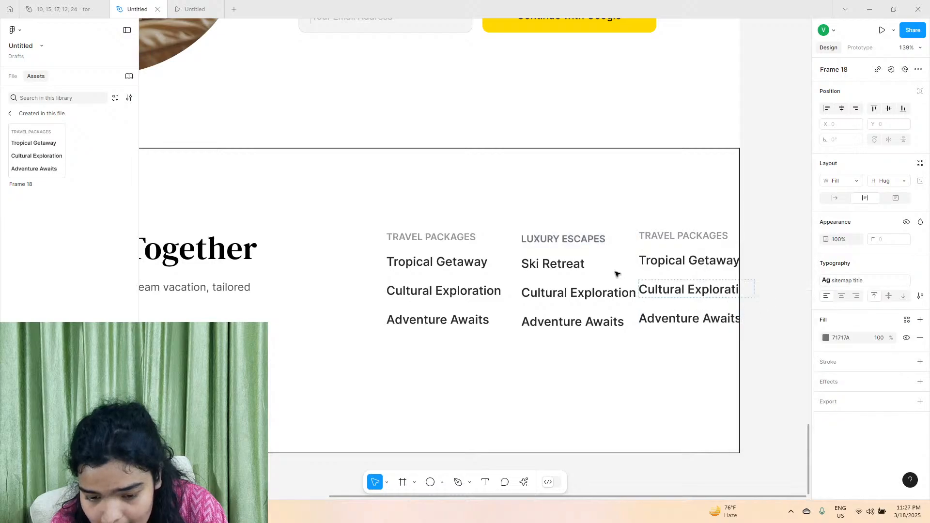
pyautogui.doubleClick(555, 244)
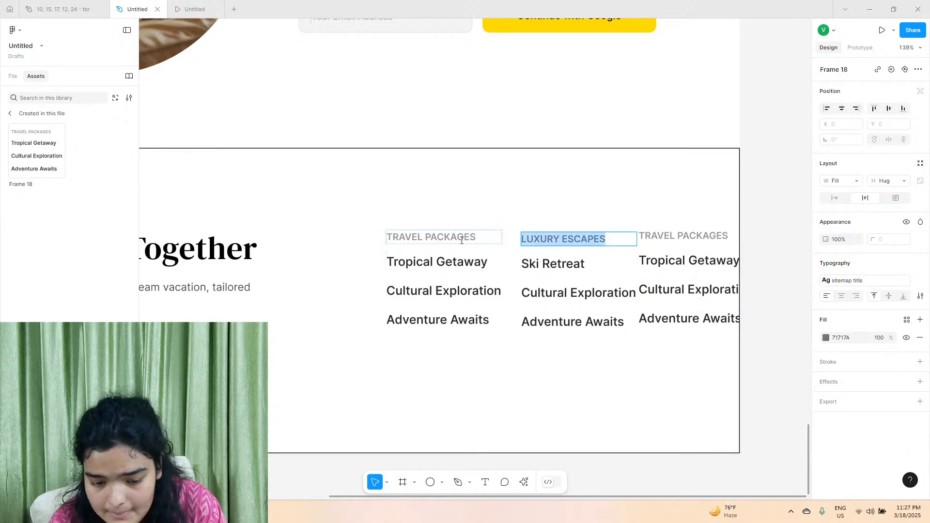
pyautogui.doubleClick(450, 237)
pyautogui.tripleClick(555, 245)
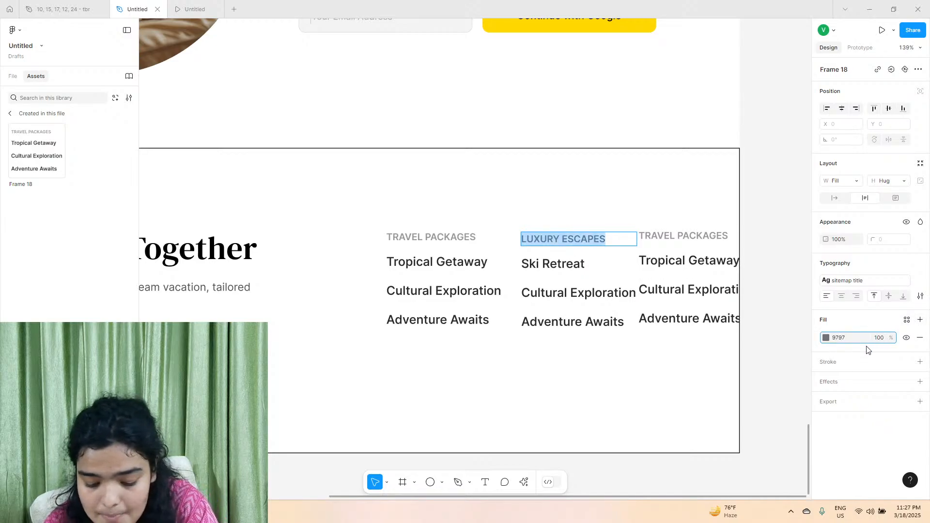
pyautogui.press('Return')
# Replace the Luxury Escapes column's second and third links with Wellness Retreat and Project 5 from the reference file, keeping the destination style.
pyautogui.click(68, 7)
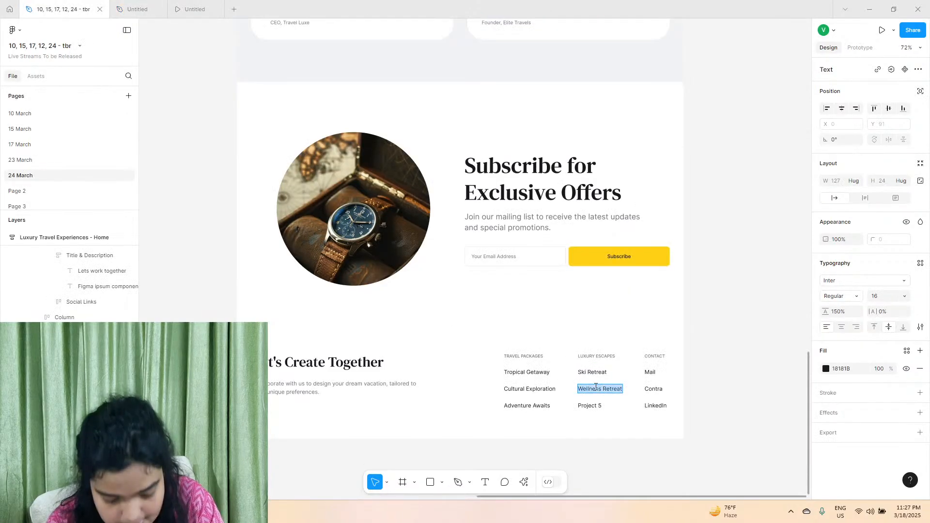
pyautogui.click(138, 9)
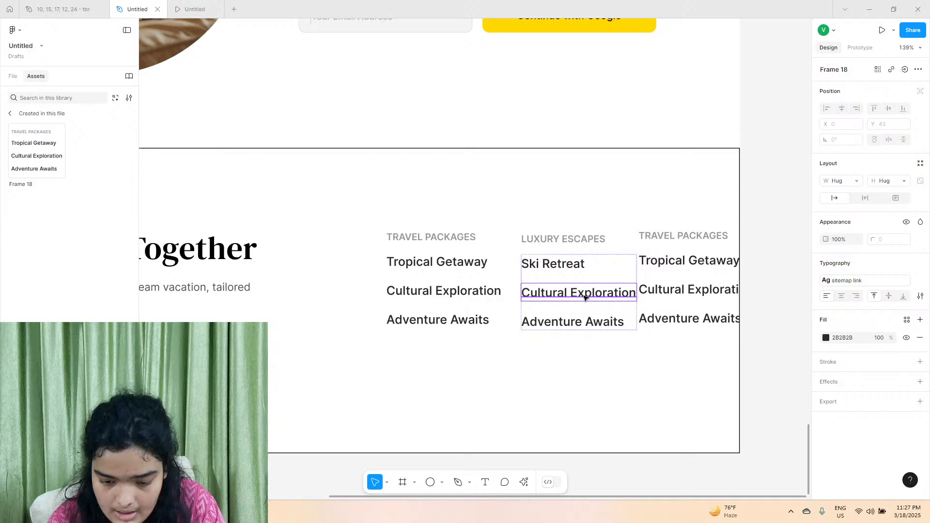
pyautogui.rightClick(584, 298)
pyautogui.click(633, 326)
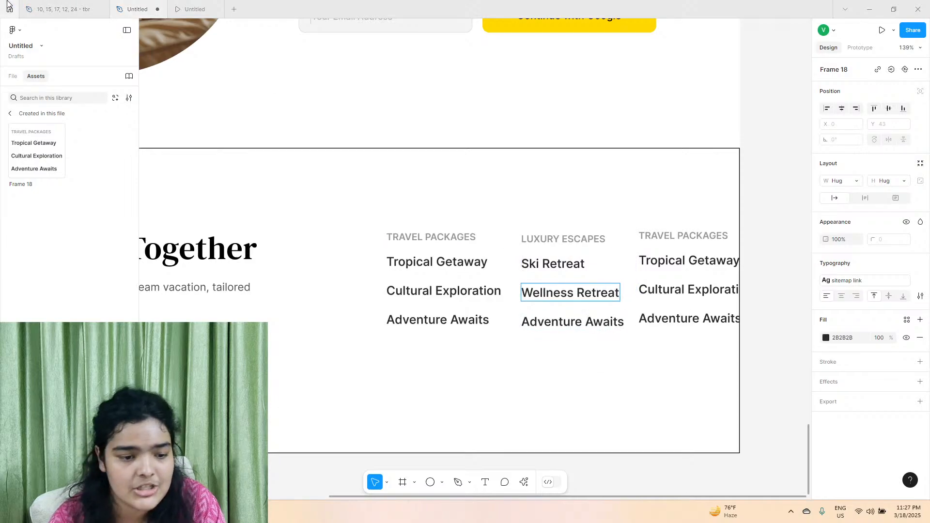
pyautogui.click(63, 9)
pyautogui.doubleClick(593, 404)
pyautogui.hotkey('ctrl', 'c')
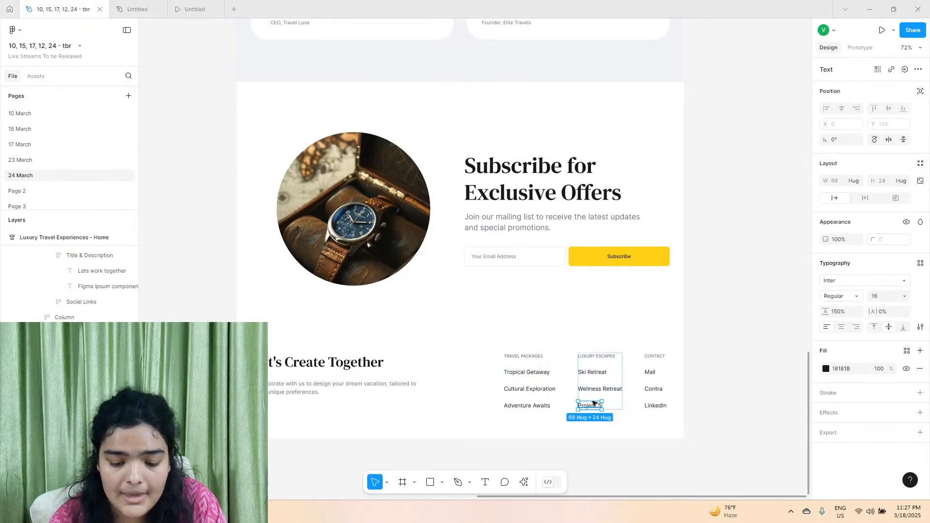
pyautogui.click(137, 6)
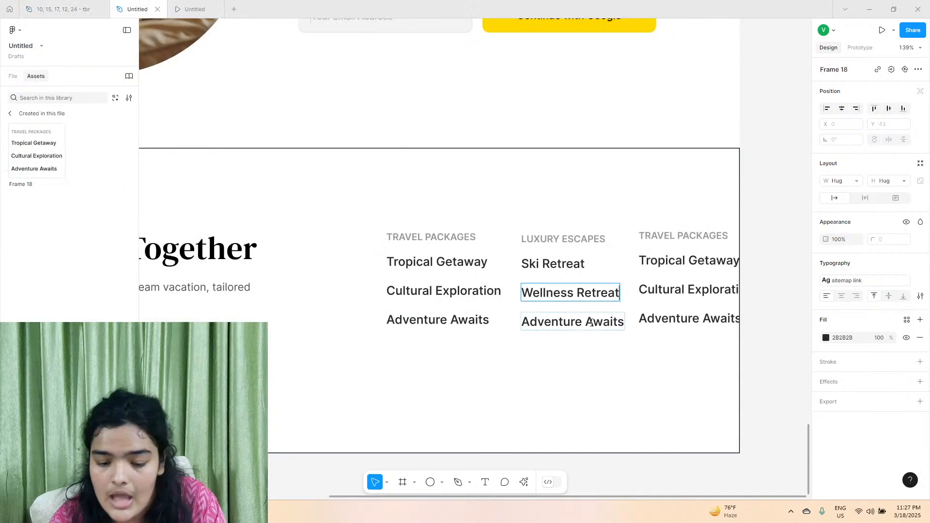
pyautogui.doubleClick(557, 321)
pyautogui.rightClick(579, 319)
pyautogui.click(591, 345)
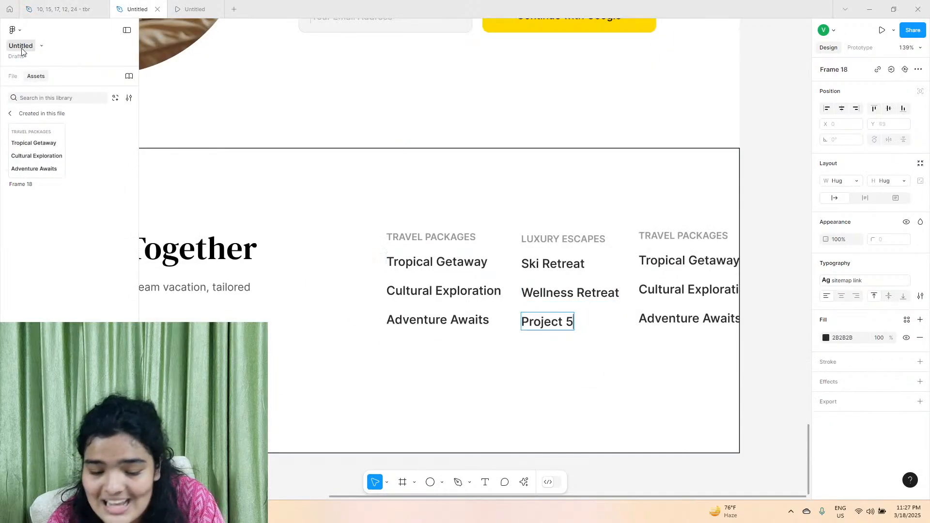
# Replace the third footer column's heading with CONTACT copied from the reference file, keeping the destination text style.
pyautogui.hotkey('ctrl', 'shift', 'Tab')
pyautogui.doubleClick(655, 357)
pyautogui.hotkey('ctrl', 'c')
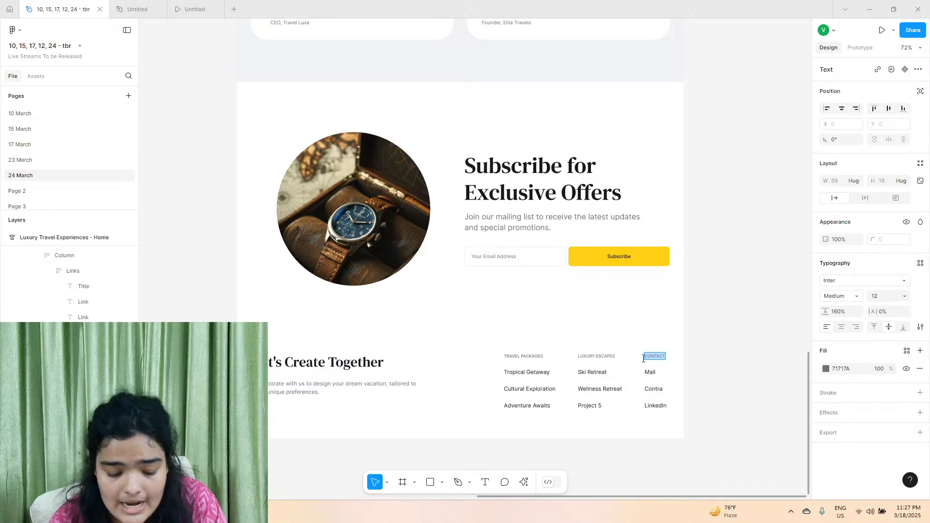
pyautogui.hotkey('ctrl', 'Tab')
pyautogui.click(672, 239)
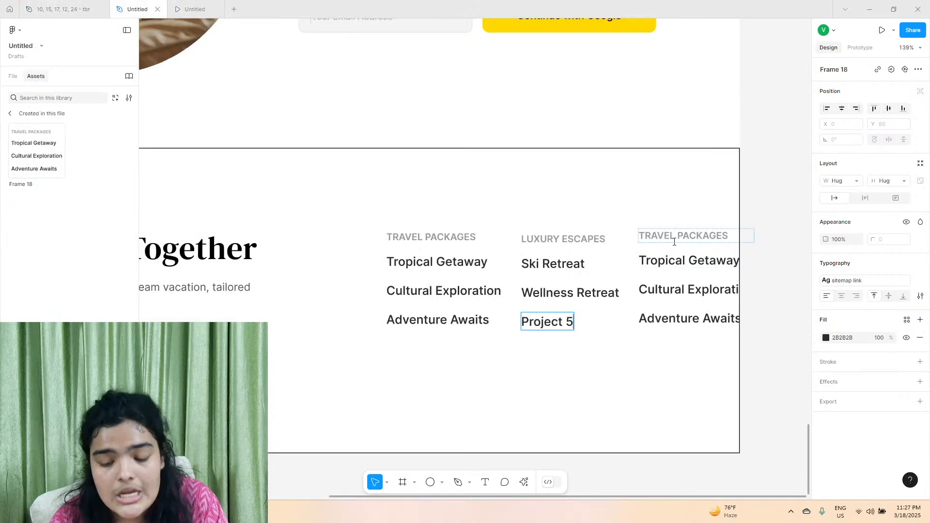
pyautogui.doubleClick(674, 242)
pyautogui.rightClick(674, 241)
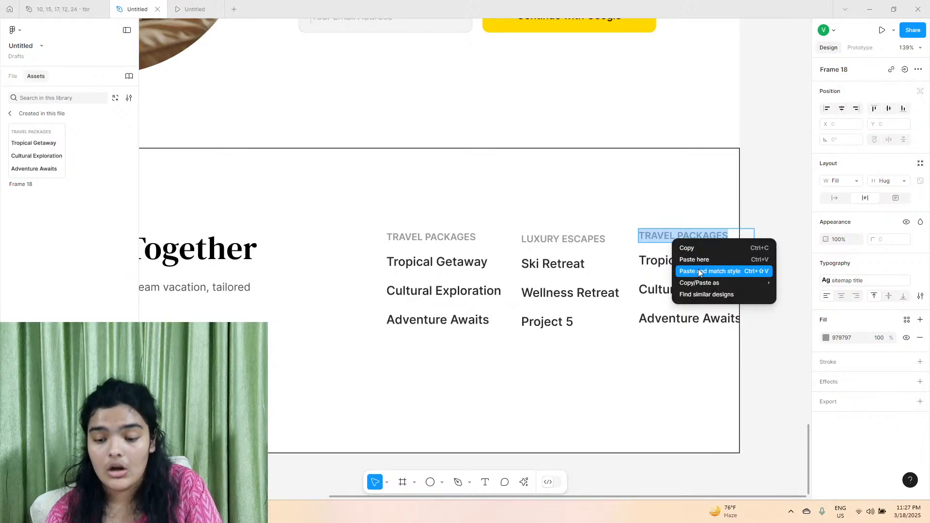
pyautogui.click(699, 271)
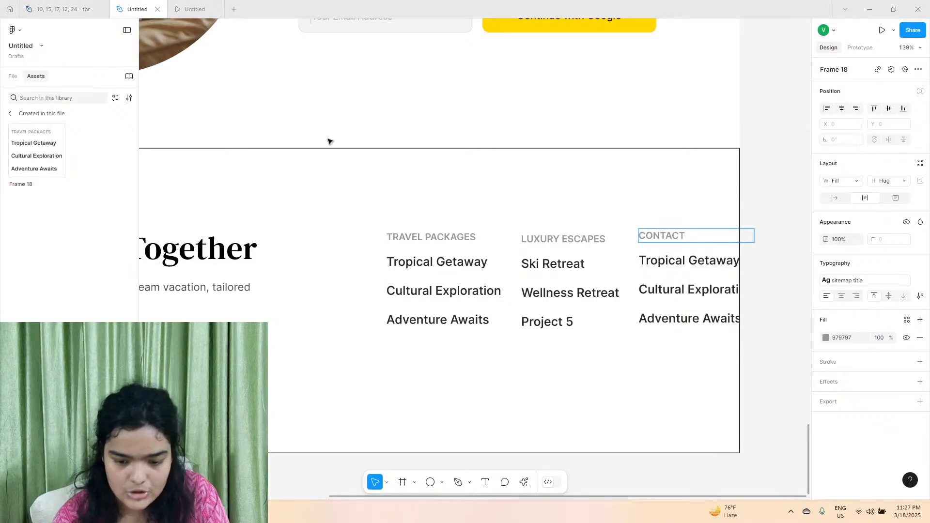
# Check the reference file's Contact links and change the Contact column's first link to Mail.
pyautogui.click(46, 4)
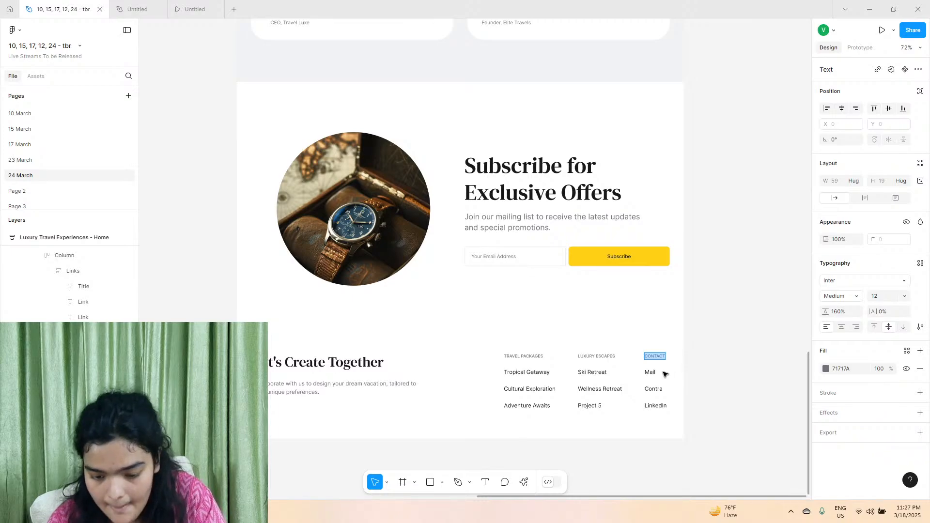
pyautogui.click(140, 8)
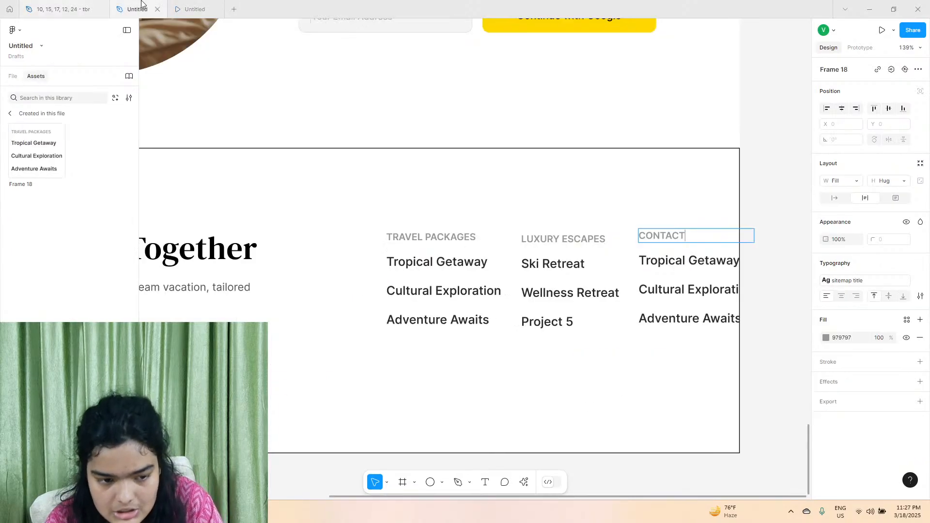
pyautogui.doubleClick(672, 262)
pyautogui.hotkey('ctrl', 'a')
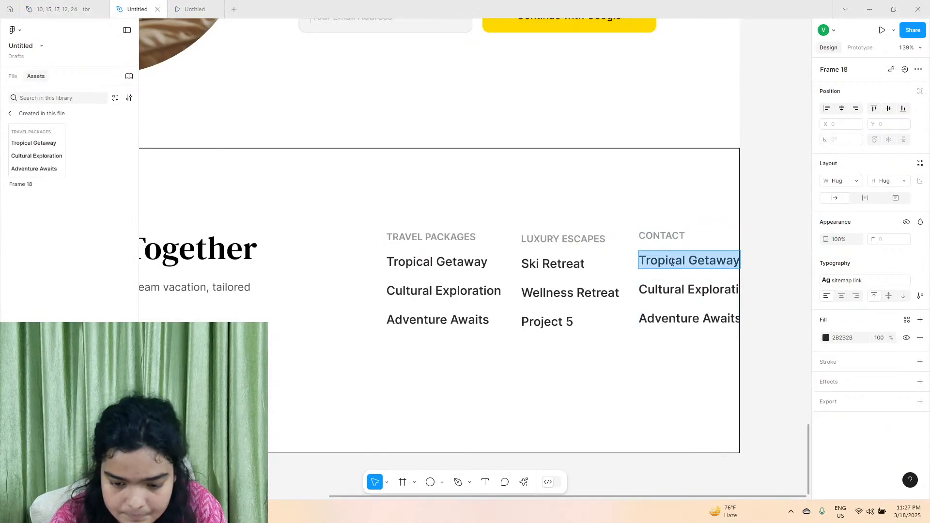
pyautogui.write('Mail')
# Change the Contact column's second link to Contra and its third link to Linkedin.
pyautogui.doubleClick(651, 289)
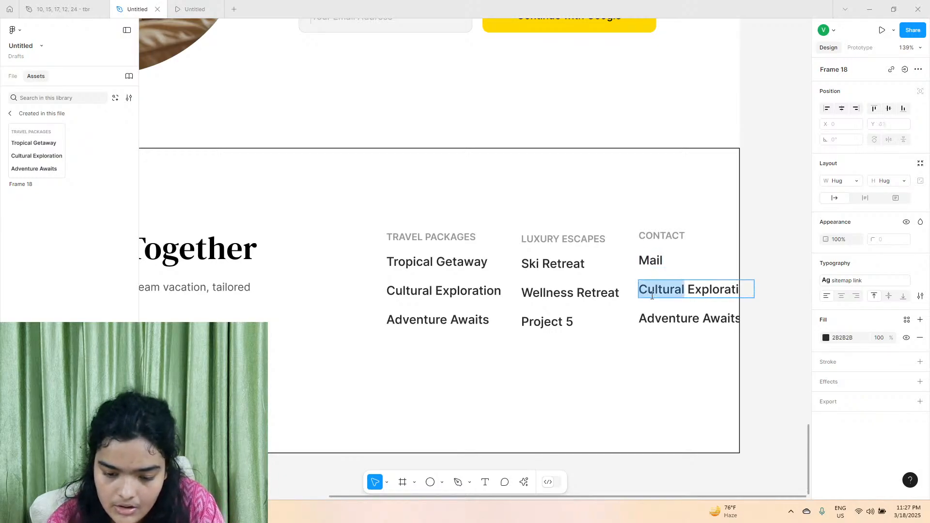
pyautogui.hotkey('ctrl', 'a')
pyautogui.doubleClick(652, 293)
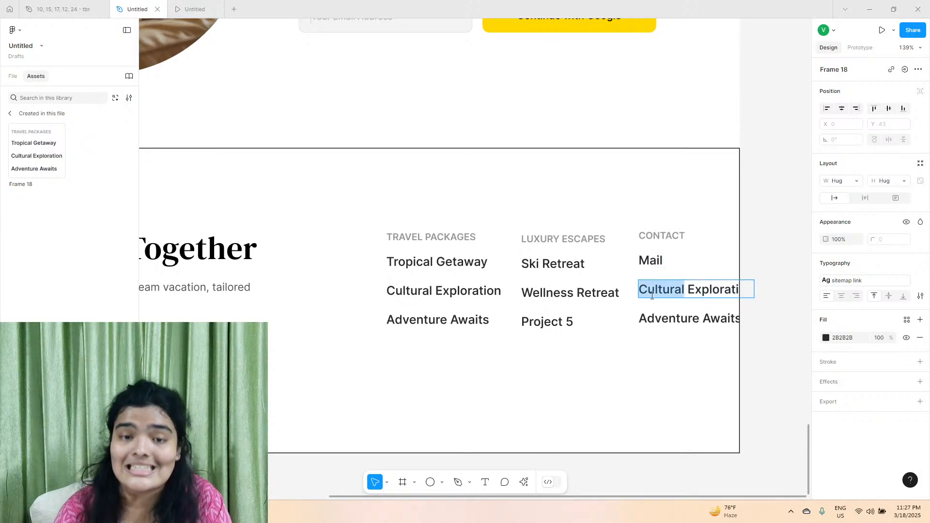
pyautogui.click(652, 295)
pyautogui.hotkey('ctrl', 'a')
pyautogui.write('C')
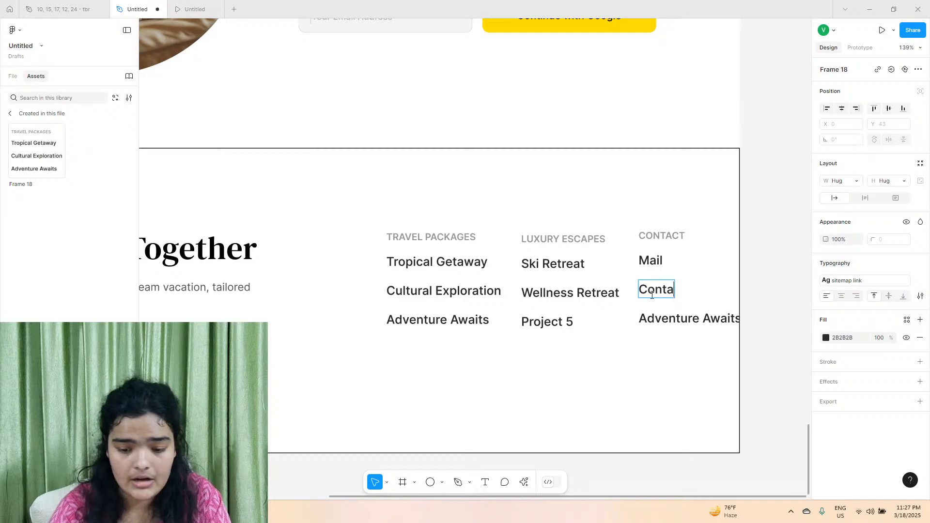
pyautogui.doubleClick(676, 316)
pyautogui.hotkey('ctrl', 'a')
pyautogui.write('Li')
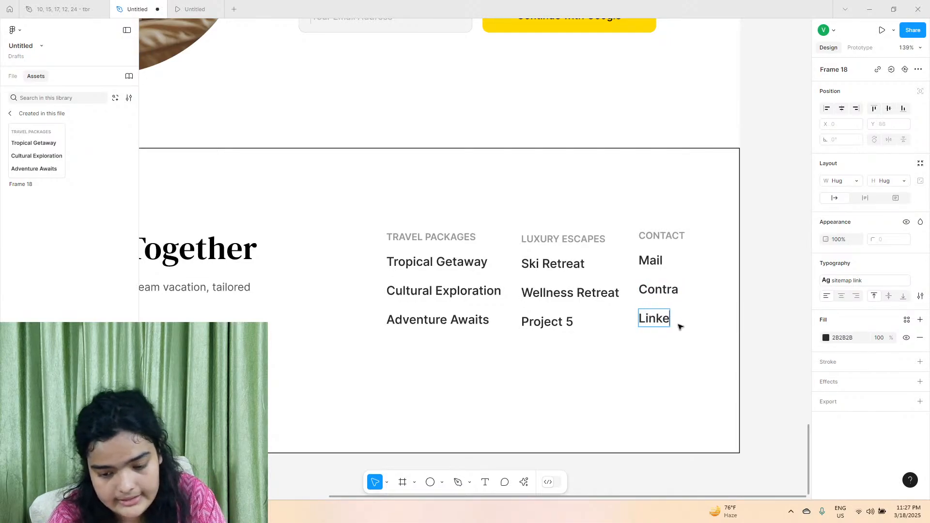
pyautogui.press('Escape')
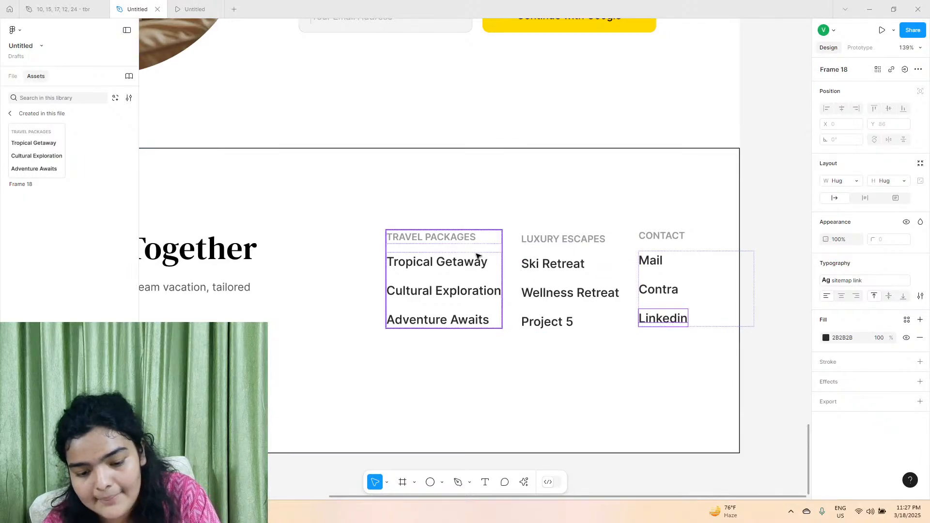
# Check the fill colour and text style of the CONTACT heading.
pyautogui.doubleClick(662, 236)
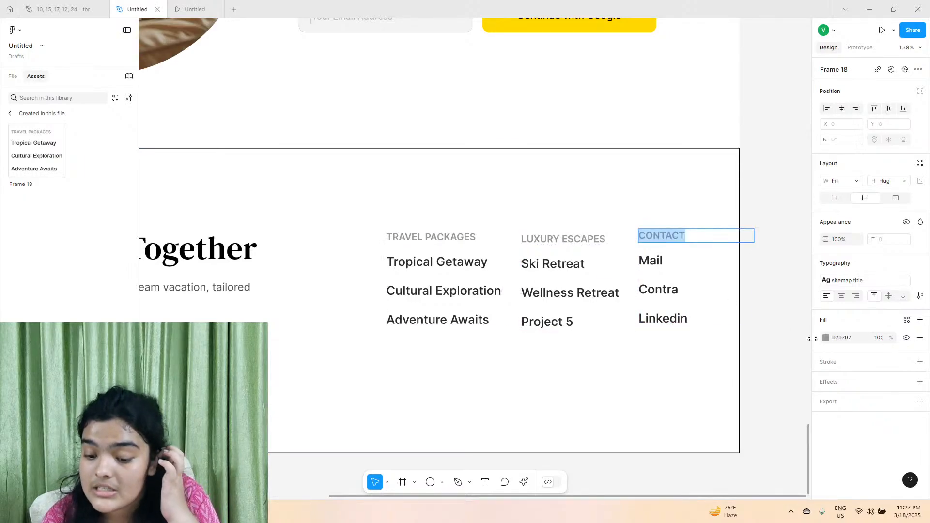
pyautogui.click(655, 241)
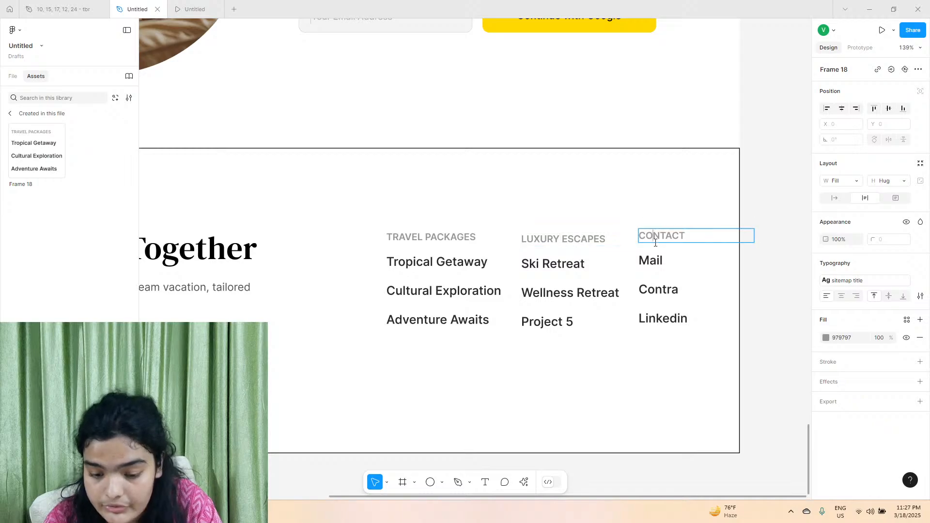
# Combine the Travel Packages, Luxury Escapes and Contact footer columns into one horizontal auto layout frame.
pyautogui.doubleClick(397, 236)
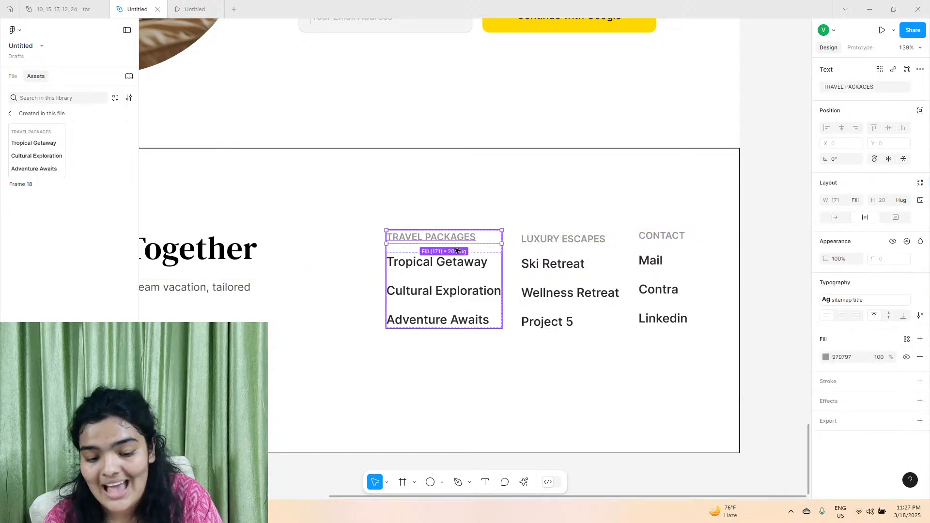
pyautogui.click(460, 285)
pyautogui.keyDown('shift'); pyautogui.click(545, 283); pyautogui.keyUp('shift')
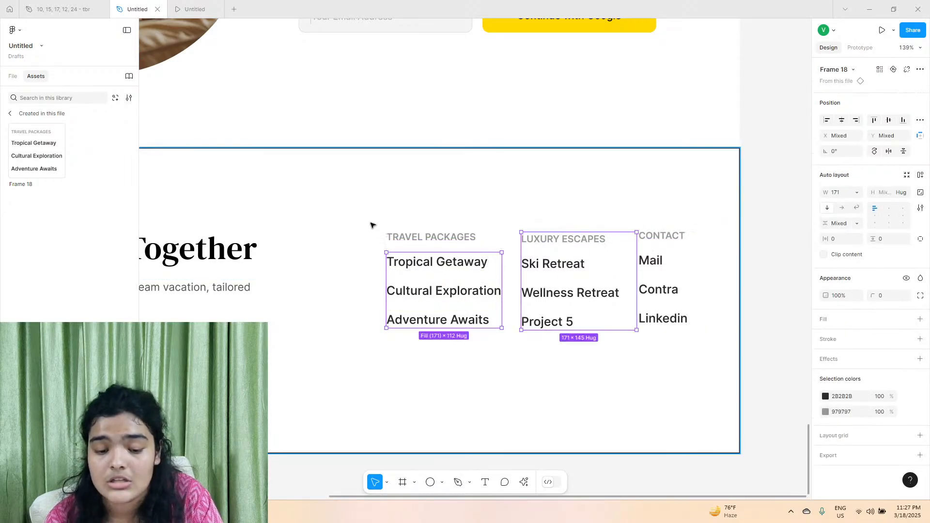
pyautogui.click(372, 225)
pyautogui.click(433, 251)
pyautogui.keyDown('shift'); pyautogui.click(618, 263); pyautogui.keyUp('shift')
pyautogui.keyDown('shift'); pyautogui.click(664, 255); pyautogui.keyUp('shift')
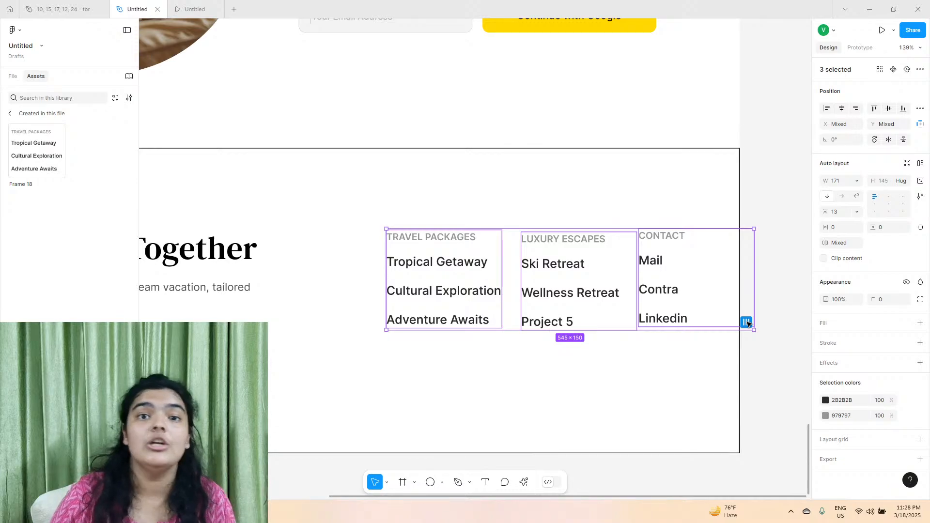
pyautogui.click(918, 165)
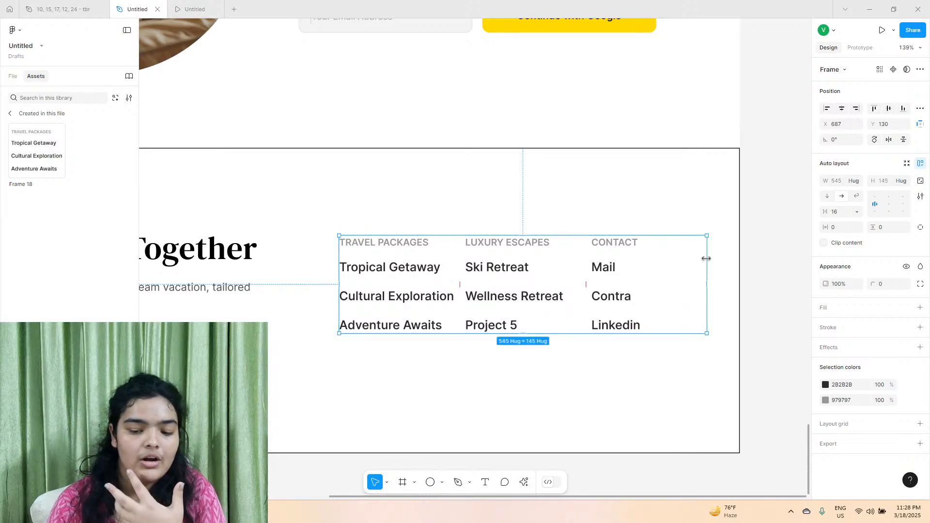
# Set the widths of the Contact, Luxury Escapes and Travel Packages columns to hug their contents.
pyautogui.click(645, 275)
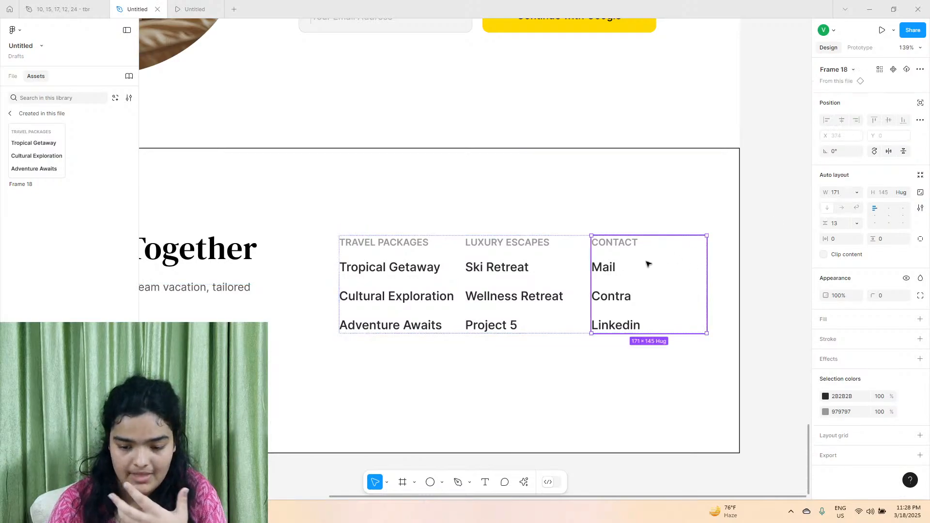
pyautogui.click(856, 193)
pyautogui.click(855, 208)
pyautogui.click(510, 281)
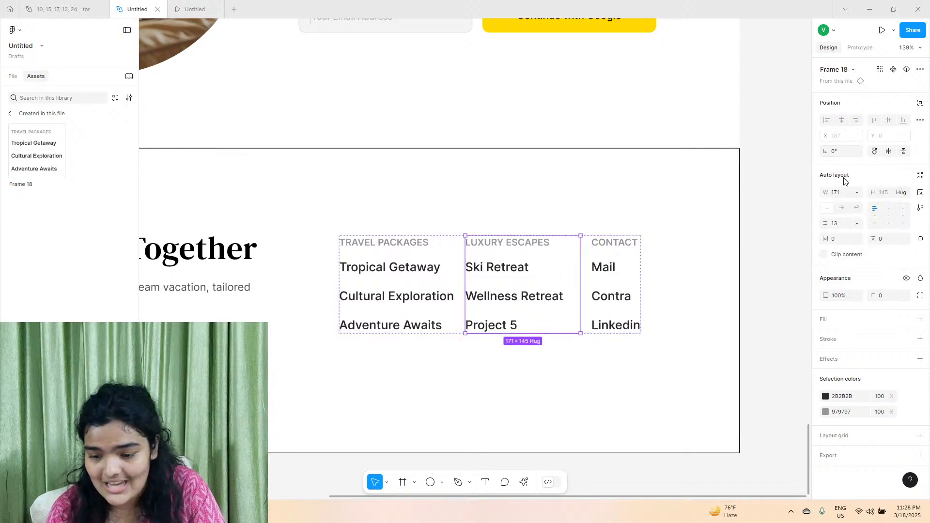
pyautogui.click(857, 193)
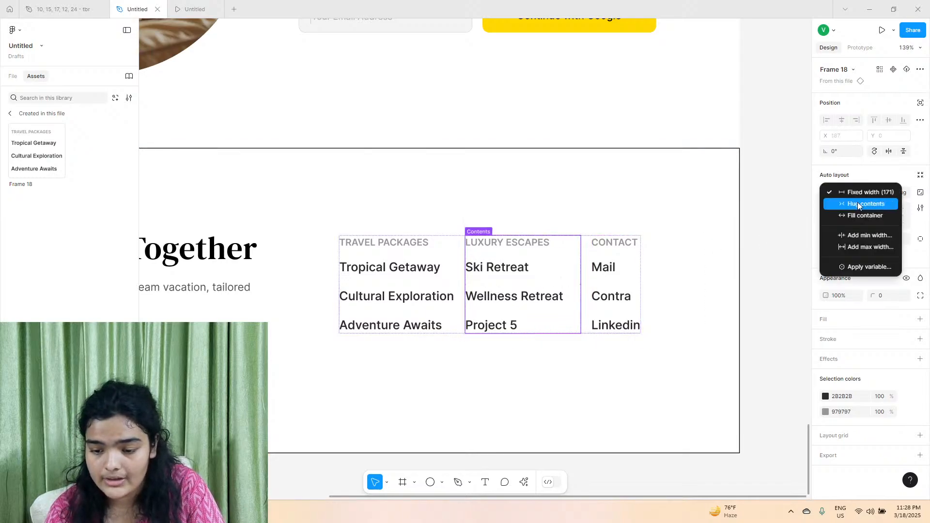
pyautogui.click(855, 204)
pyautogui.hotkey('shift', 'Tab')
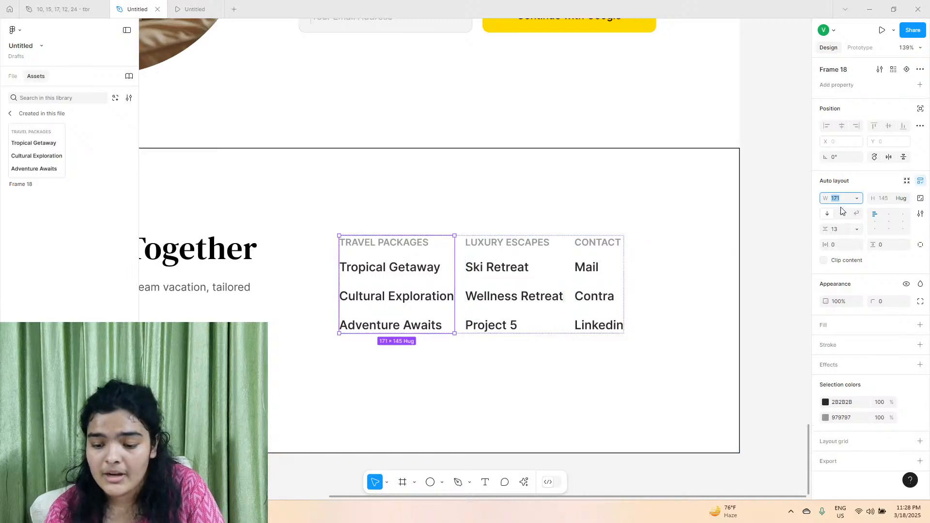
pyautogui.click(858, 201)
pyautogui.click(856, 212)
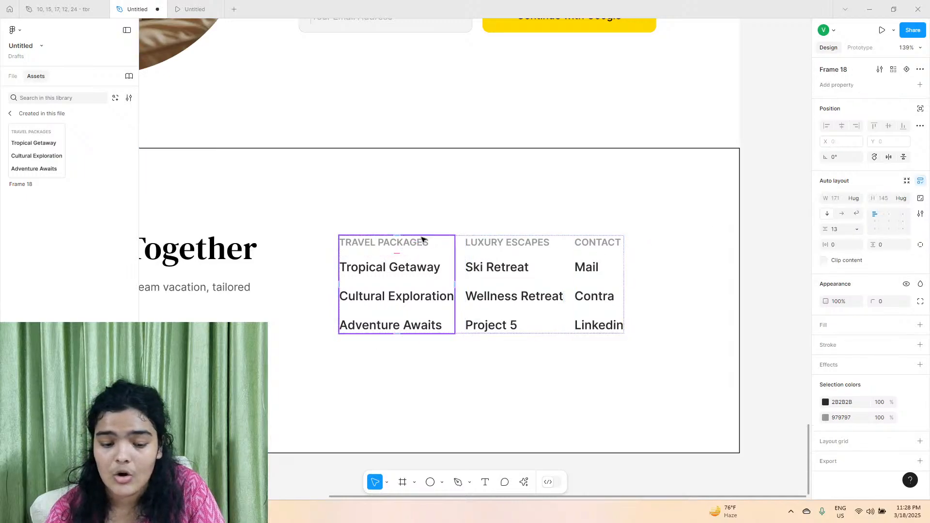
# Set the gap between the three footer columns to 37 and move their frame to about X 723, Y 132.
pyautogui.click(568, 266)
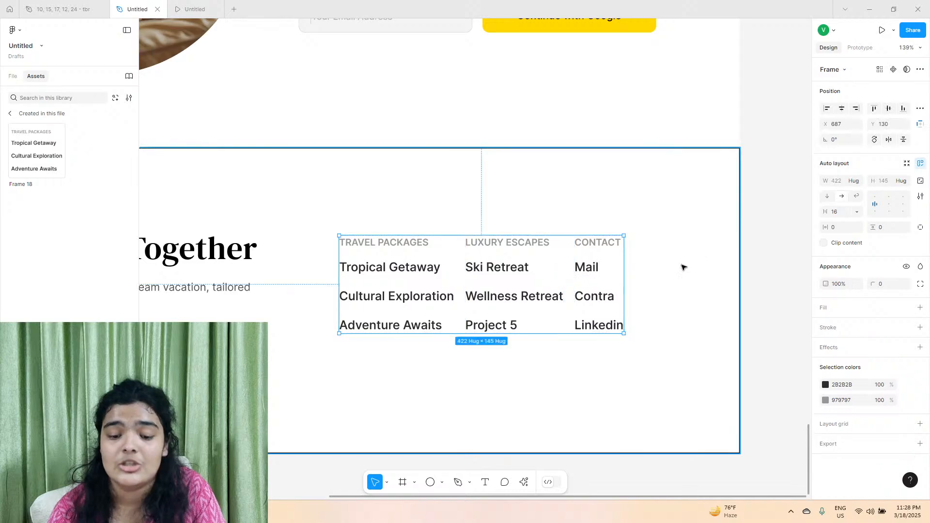
pyautogui.moveTo(824, 210); pyautogui.dragTo(824, 213)
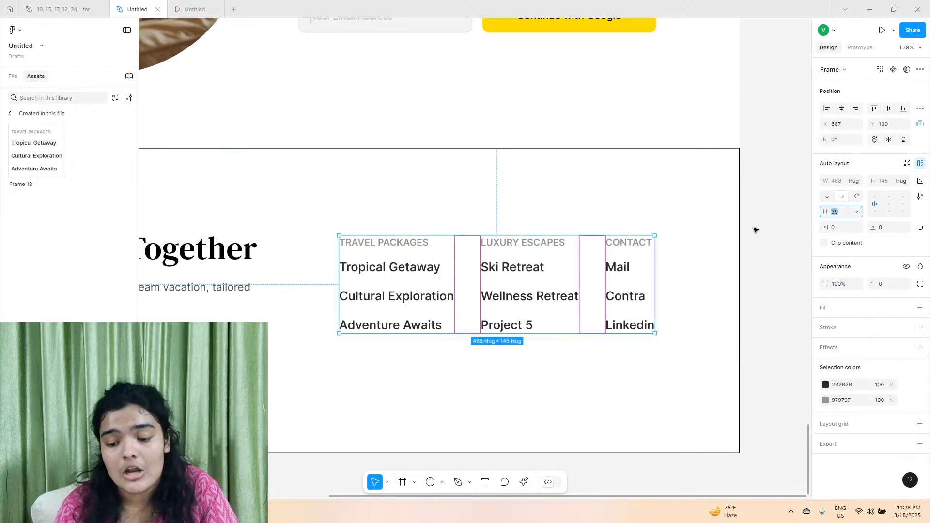
pyautogui.moveTo(823, 210); pyautogui.dragTo(821, 209)
pyautogui.moveTo(486, 289)
pyautogui.mouseDown()
pyautogui.moveTo(525, 286)
pyautogui.moveTo(511, 290)
pyautogui.mouseUp()
# Remove the footer frame's black stroke and reposition the sitemap columns at about X 704, Y 118.
pyautogui.click(525, 218)
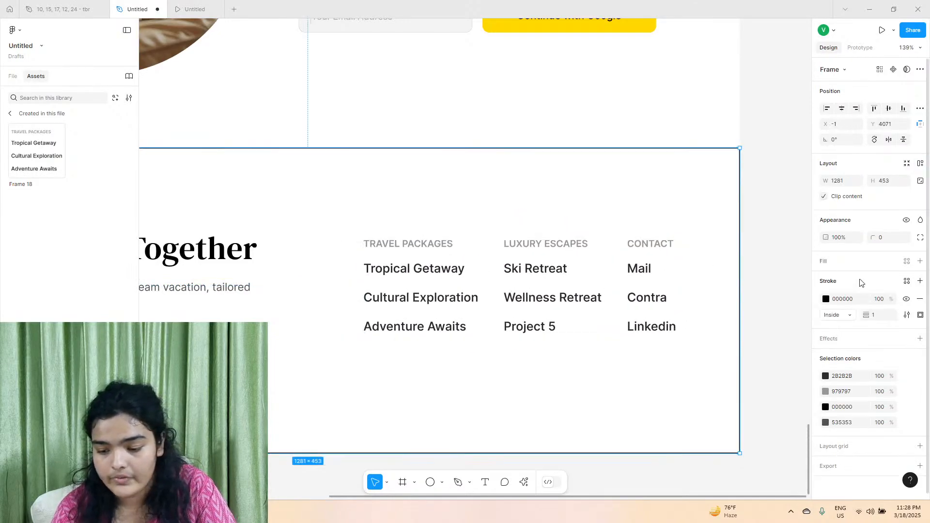
pyautogui.click(920, 301)
pyautogui.scroll(-6, 529, 289)
pyautogui.doubleClick(501, 282)
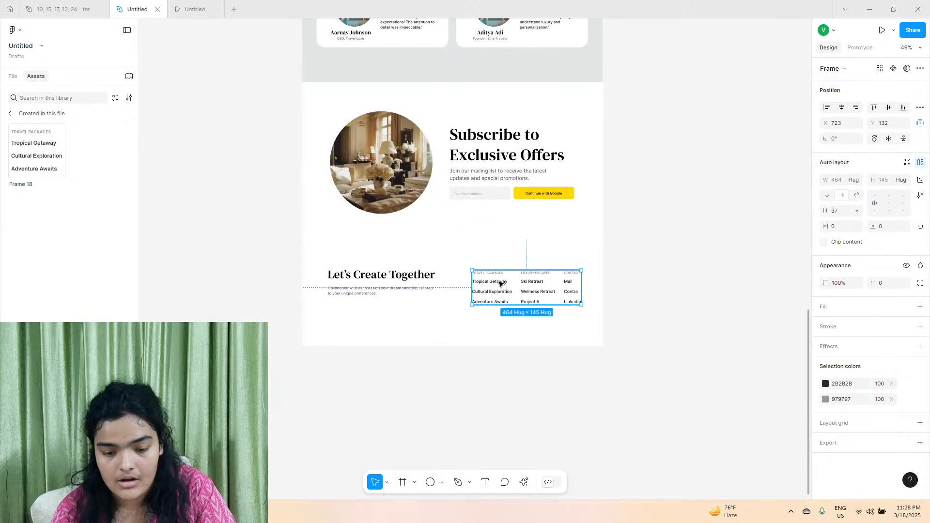
pyautogui.moveTo(503, 284); pyautogui.dragTo(500, 284)
# Close the reference file and check the prototype settings of the landing page design.
pyautogui.scroll(15, 500, 284)
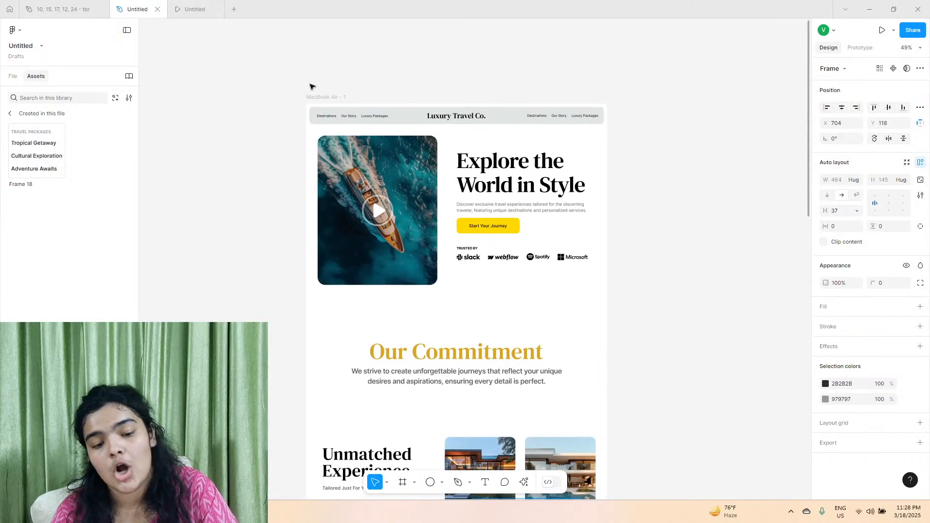
pyautogui.click(312, 96)
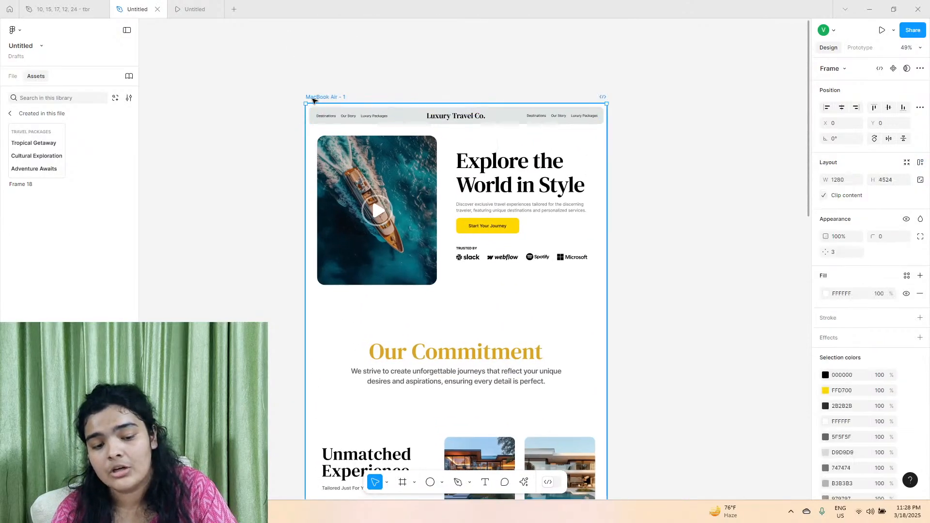
pyautogui.click(100, 9)
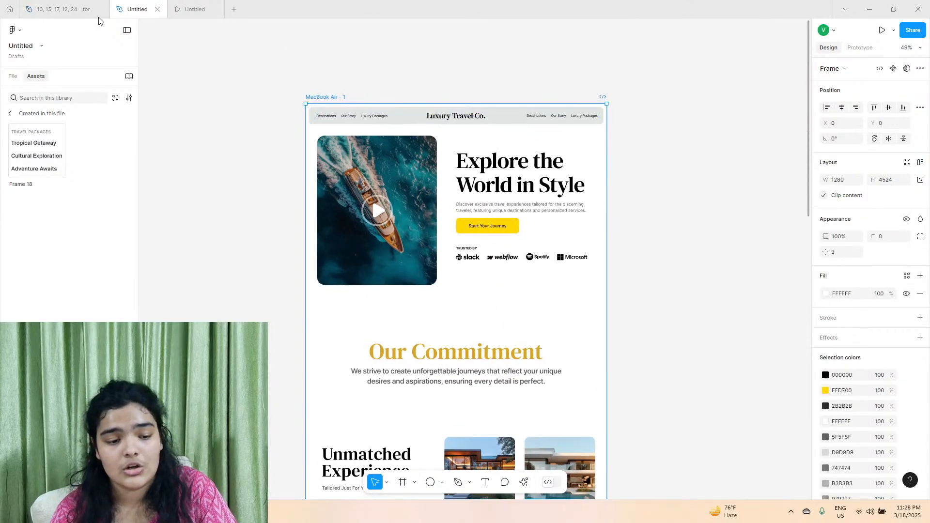
pyautogui.click(860, 47)
pyautogui.click(852, 154)
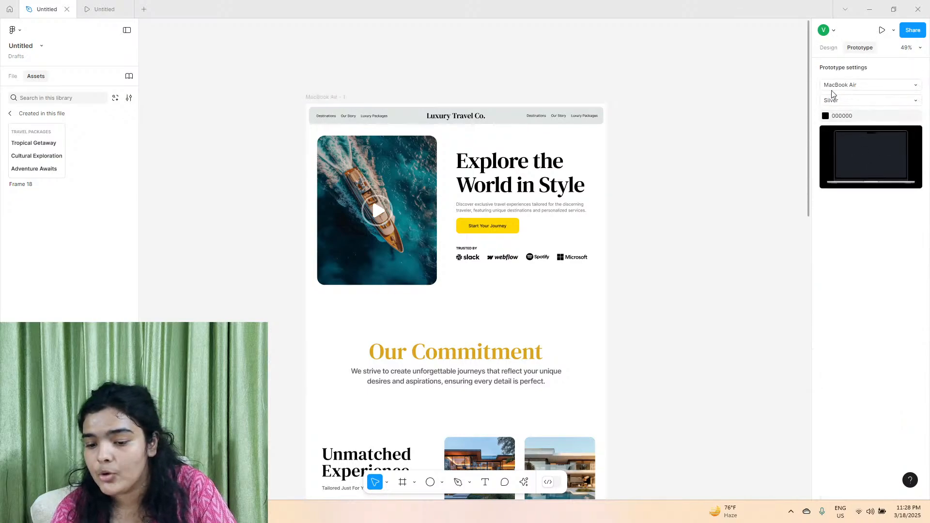
pyautogui.click(828, 51)
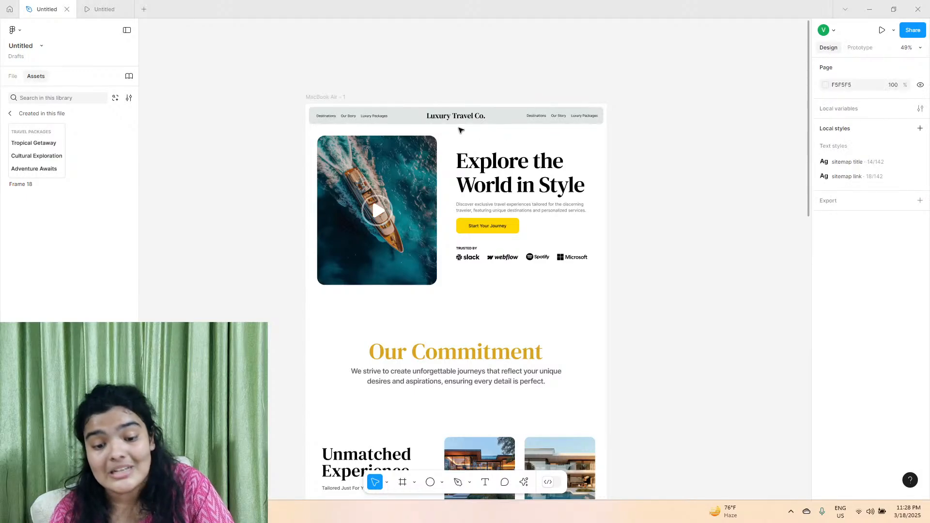
# Change the navigation bar's first link, Destinations, to read "Who we Are".
pyautogui.scroll(5, 460, 130)
pyautogui.hscroll(-4, 317, 72)
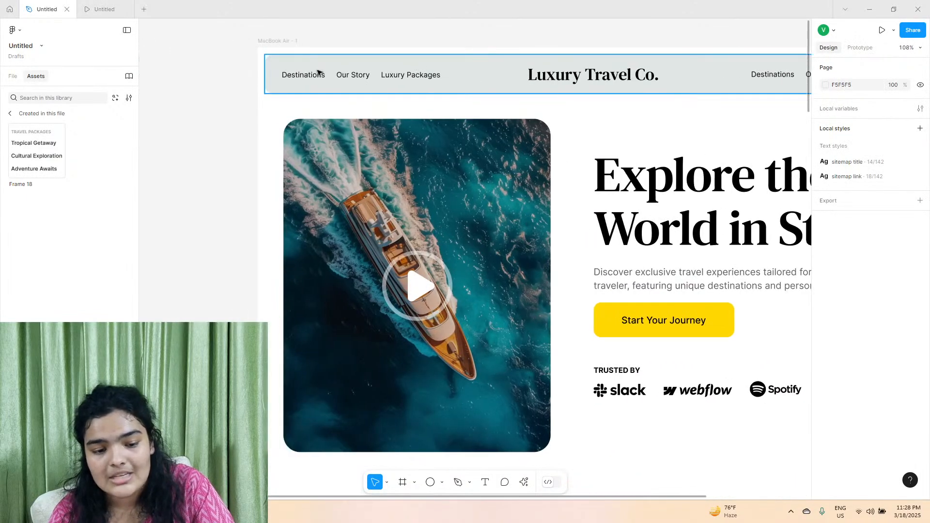
pyautogui.click(301, 81)
pyautogui.doubleClick(301, 80)
pyautogui.scroll(-5, 299, 83)
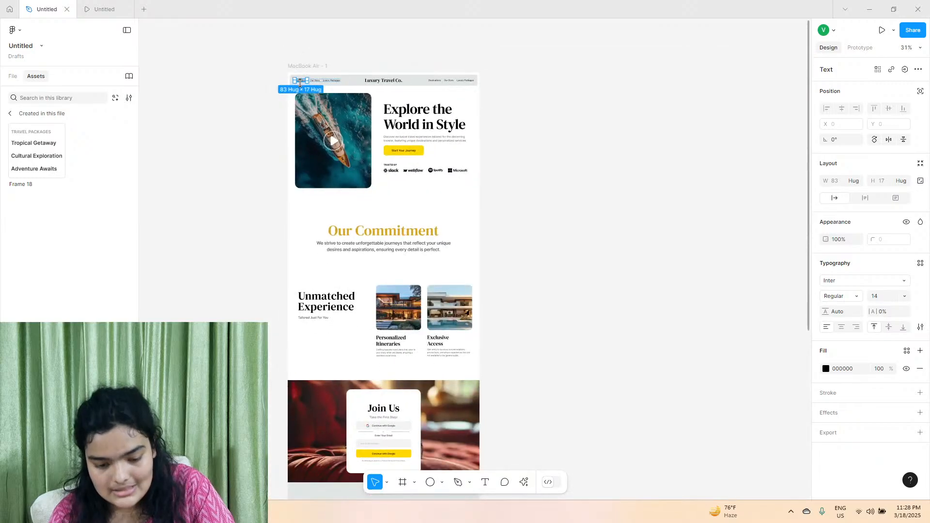
pyautogui.scroll(-2, 300, 83)
pyautogui.scroll(2, 297, 79)
pyautogui.scroll(6, 294, 87)
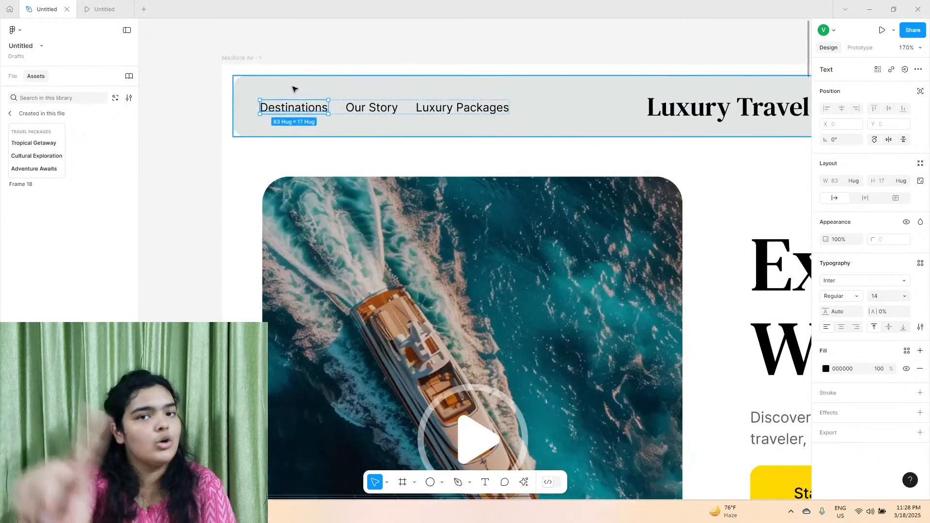
pyautogui.click(293, 105)
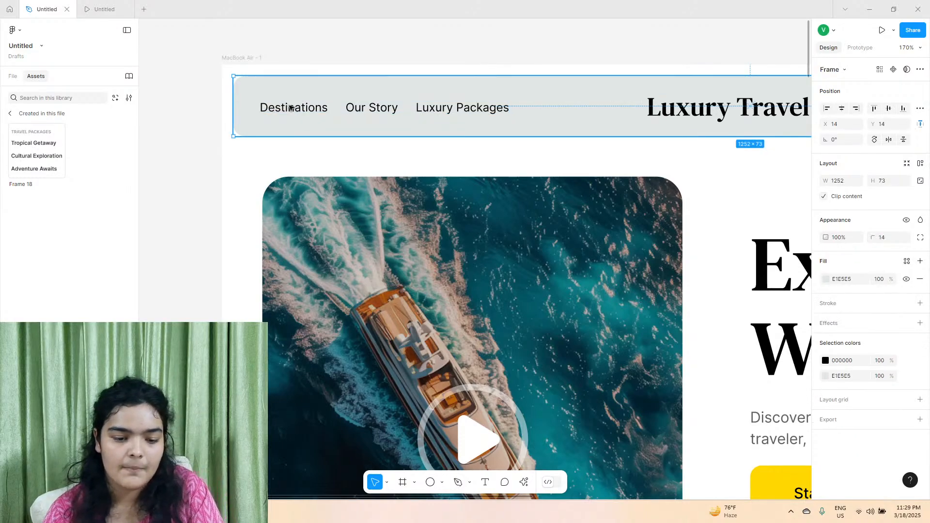
pyautogui.doubleClick(290, 108)
pyautogui.write('Who ')
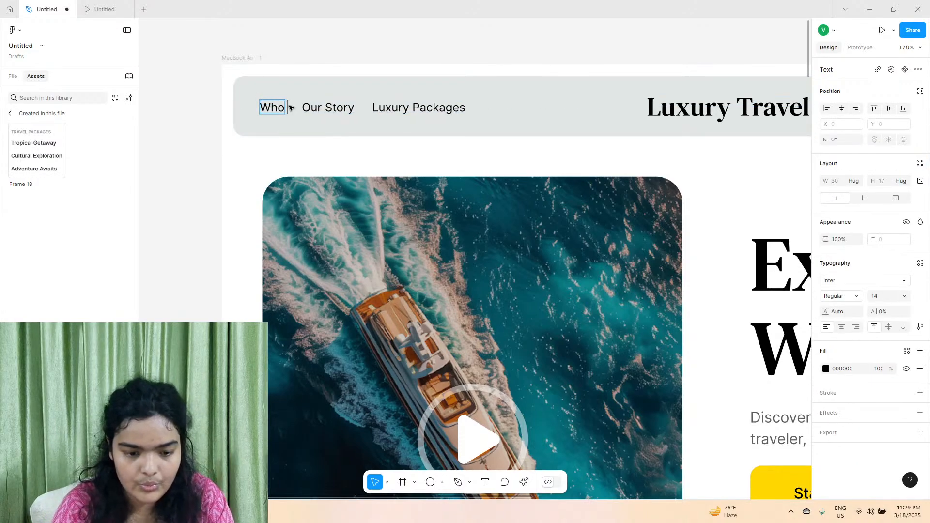
pyautogui.write('we Are')
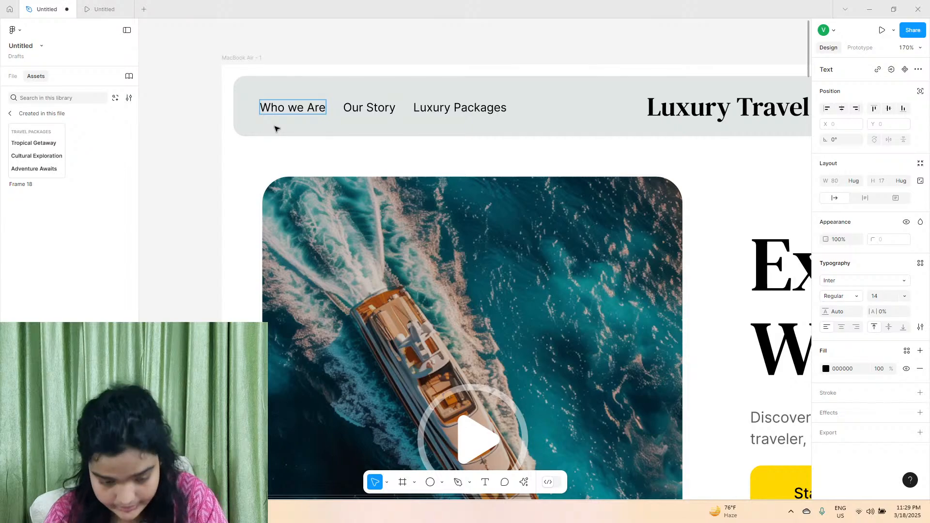
pyautogui.press('Escape')
# Capitalise the link text to "Who We Are" and set the text box to auto width so it stays on one line.
pyautogui.doubleClick(296, 107)
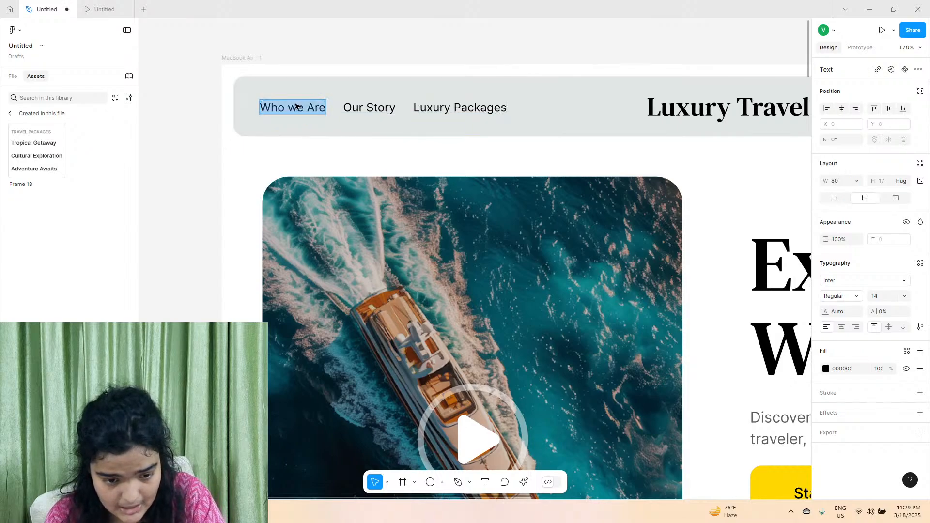
pyautogui.click(293, 108)
pyautogui.write('W')
pyautogui.press('Escape')
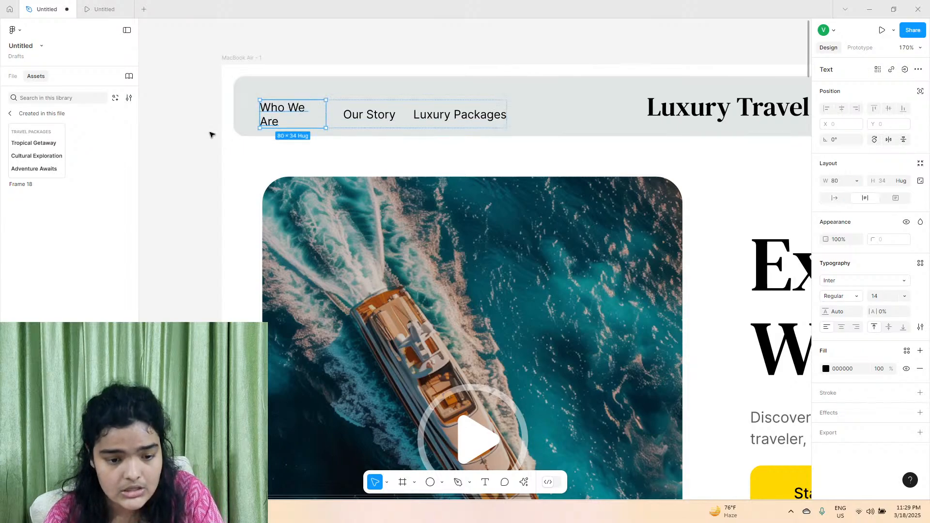
pyautogui.click(835, 199)
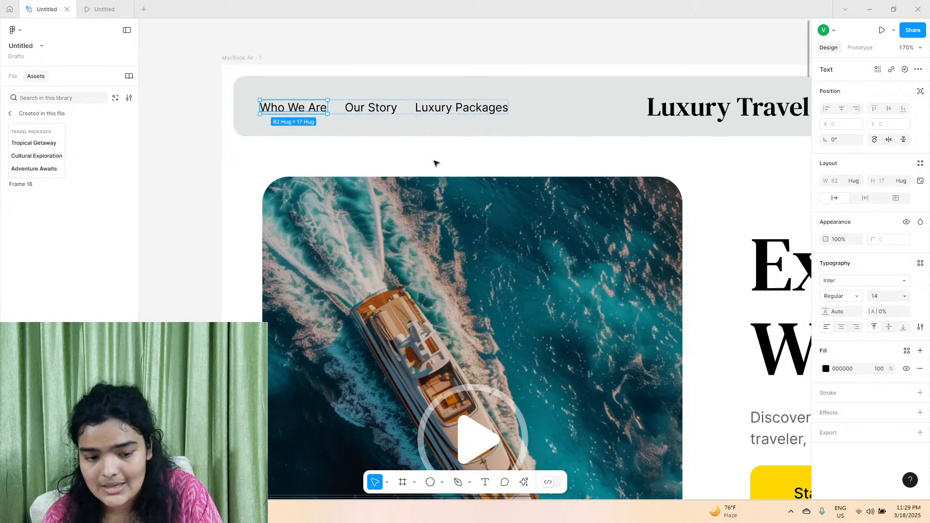
# Add an on-click prototype interaction to the Who We Are link with the Scroll to action.
pyautogui.click(861, 48)
pyautogui.click(919, 68)
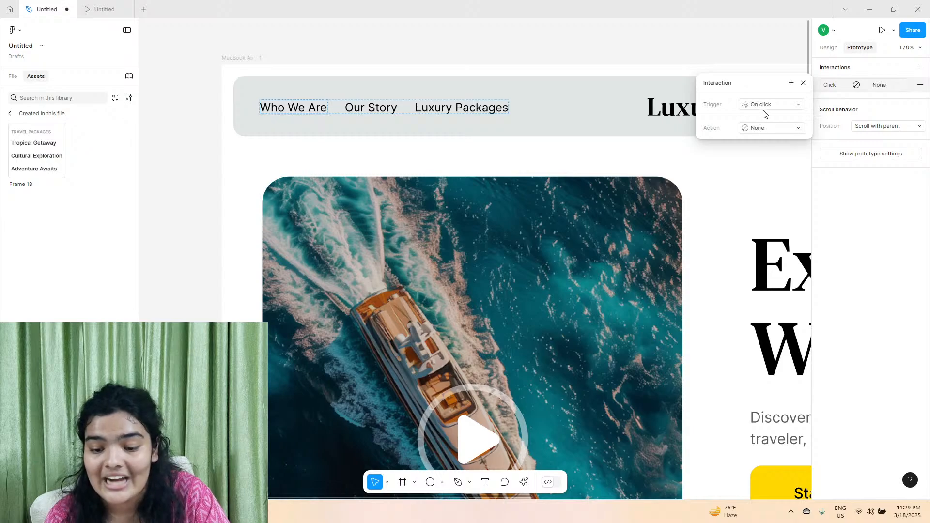
pyautogui.click(759, 129)
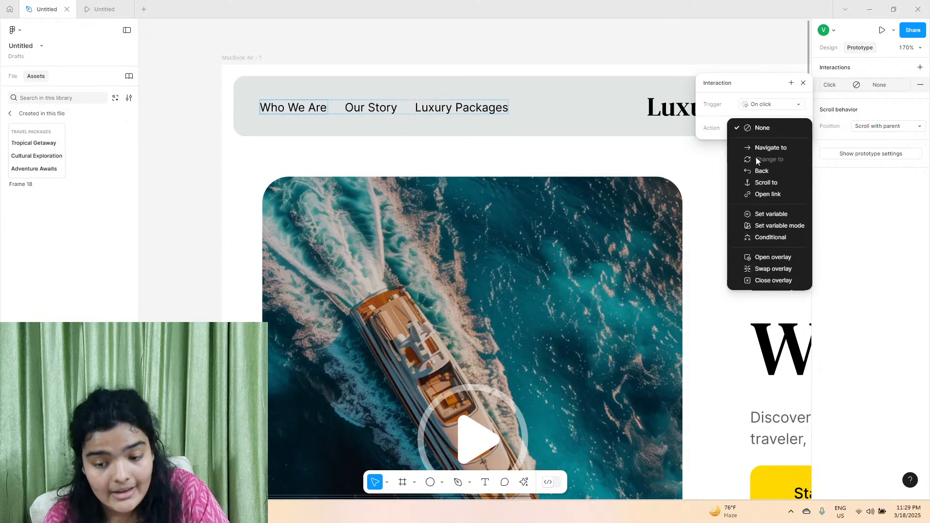
pyautogui.click(759, 148)
pyautogui.click(764, 145)
pyautogui.click(744, 132)
pyautogui.click(745, 130)
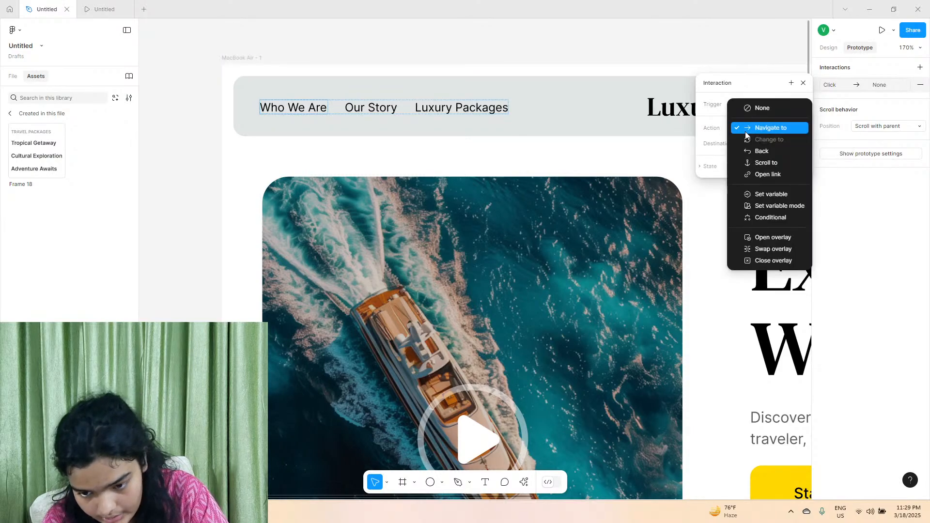
pyautogui.scroll(-5, 606, 142)
pyautogui.click(765, 163)
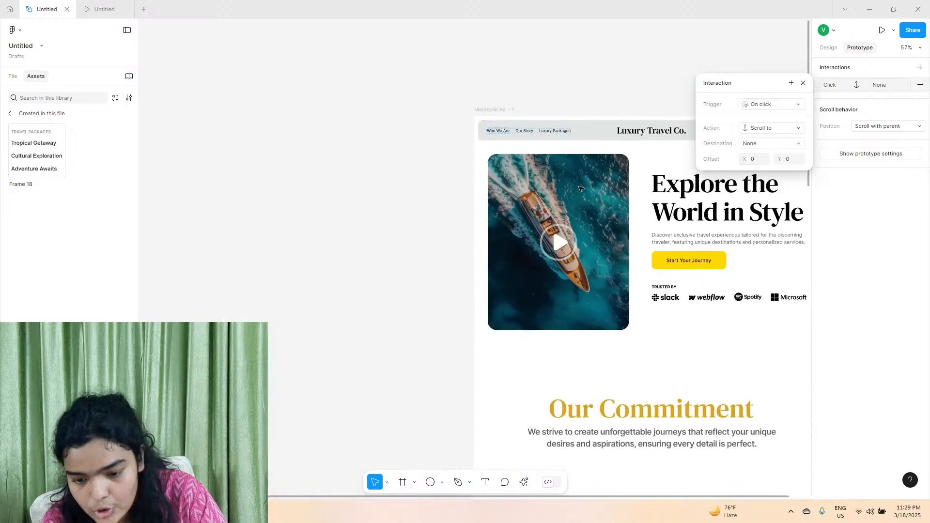
# Check which scroll destinations are available for the Who We Are interaction against the Our Commitment section.
pyautogui.scroll(-1, 619, 151)
pyautogui.scroll(-1, 618, 152)
pyautogui.scroll(-3, 576, 230)
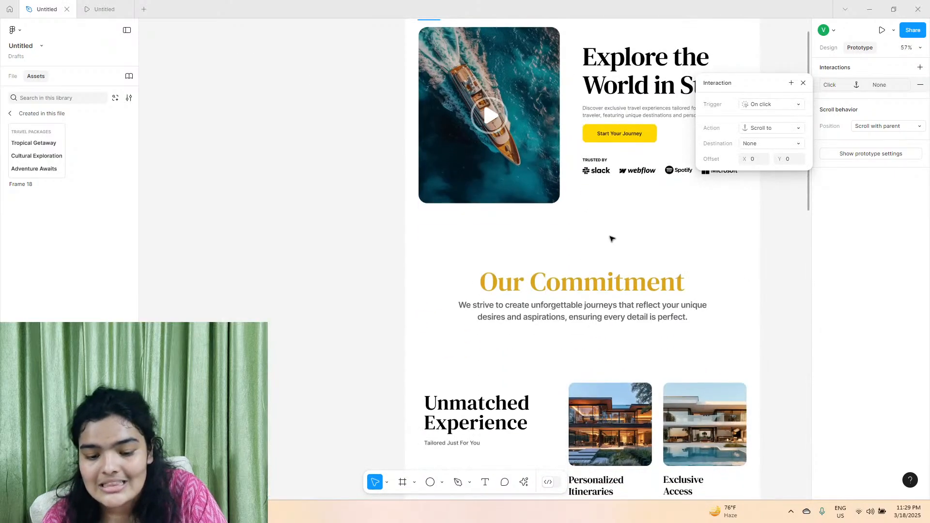
pyautogui.click(775, 143)
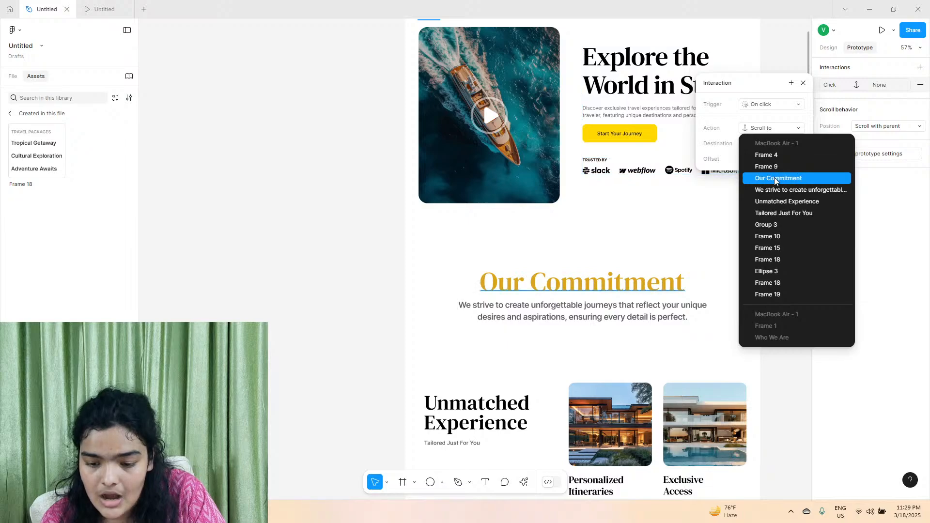
pyautogui.click(620, 273)
# Group the Our Commitment heading with its description paragraph and show the layer list.
pyautogui.click(496, 247)
pyautogui.moveTo(434, 251); pyautogui.dragTo(725, 348)
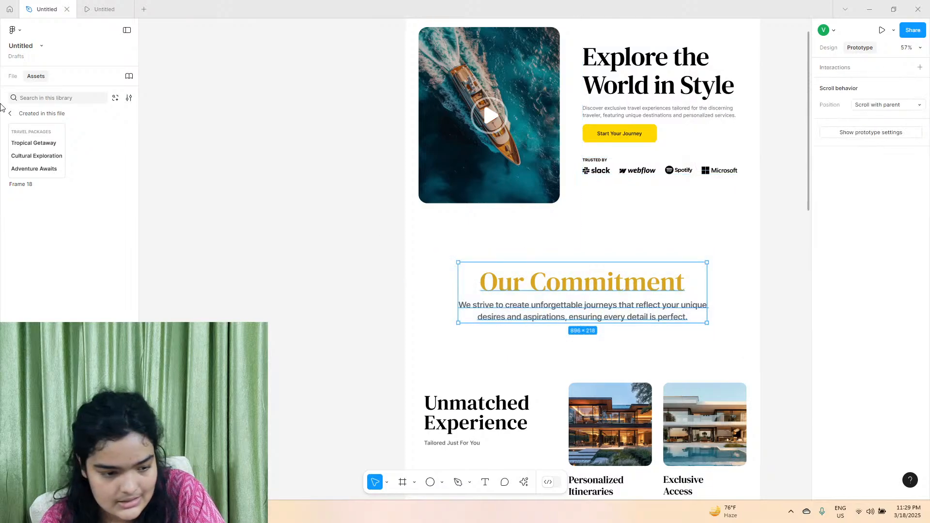
pyautogui.click(12, 76)
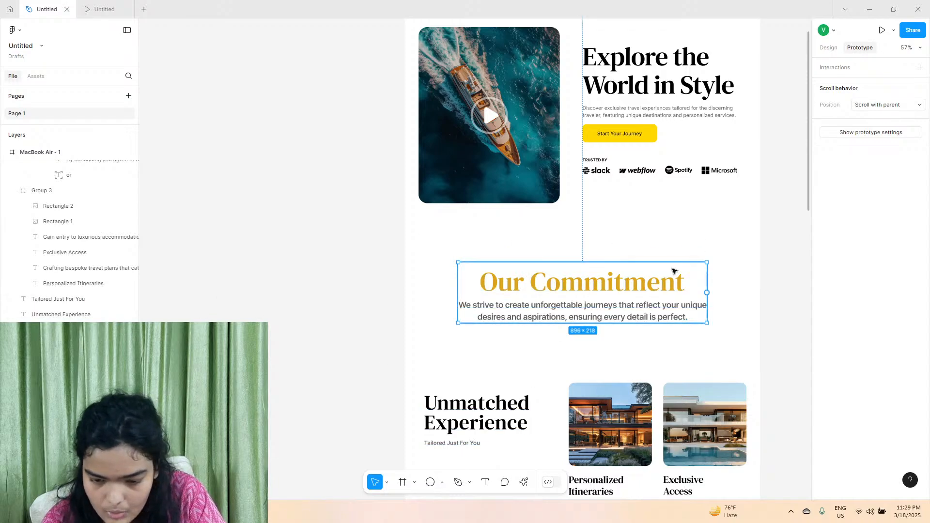
# Set the scroll destination of the Who We Are link's click interaction to Group 18, the Our Commitment group.
pyautogui.scroll(2, 334, 318)
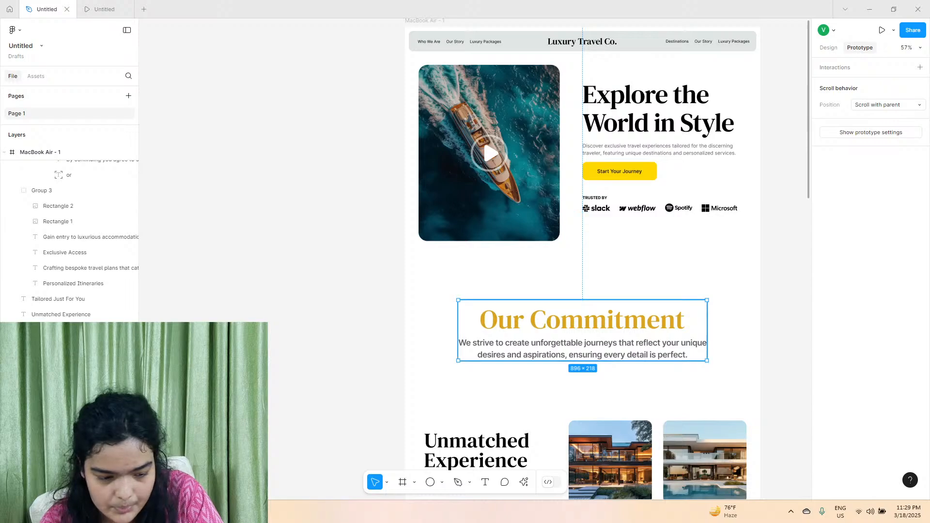
pyautogui.scroll(1, 368, 203)
pyautogui.click(433, 59)
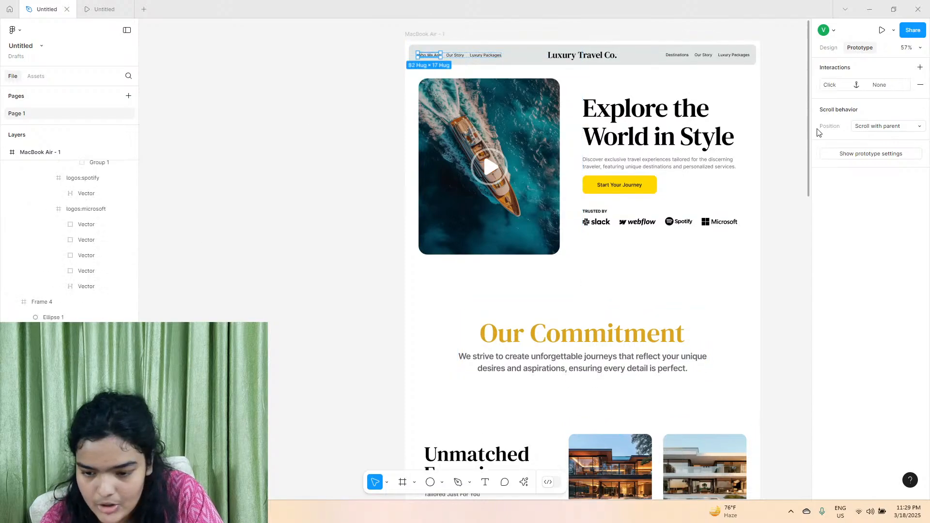
pyautogui.click(853, 86)
pyautogui.click(755, 146)
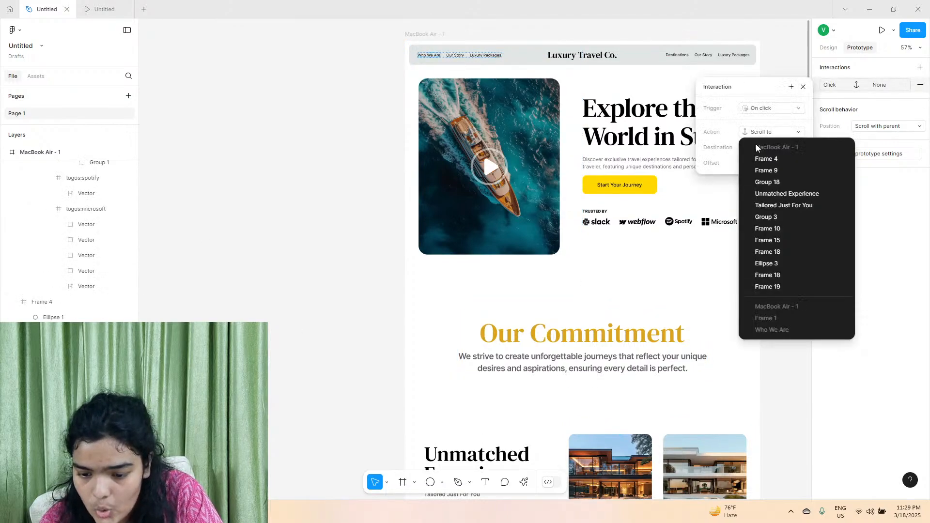
pyautogui.click(765, 182)
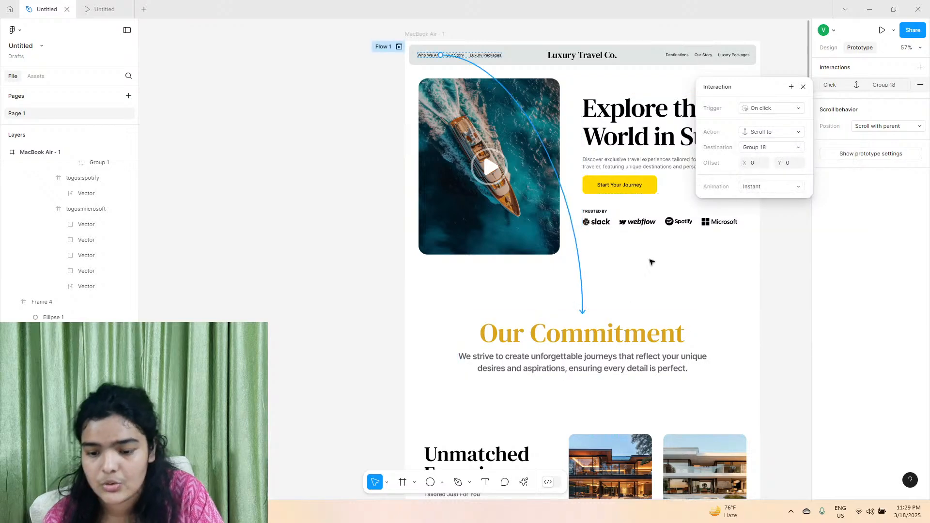
# Set the Who We Are scroll interaction's animation to Animate with the Gentle curve and close its settings.
pyautogui.click(752, 187)
pyautogui.click(755, 196)
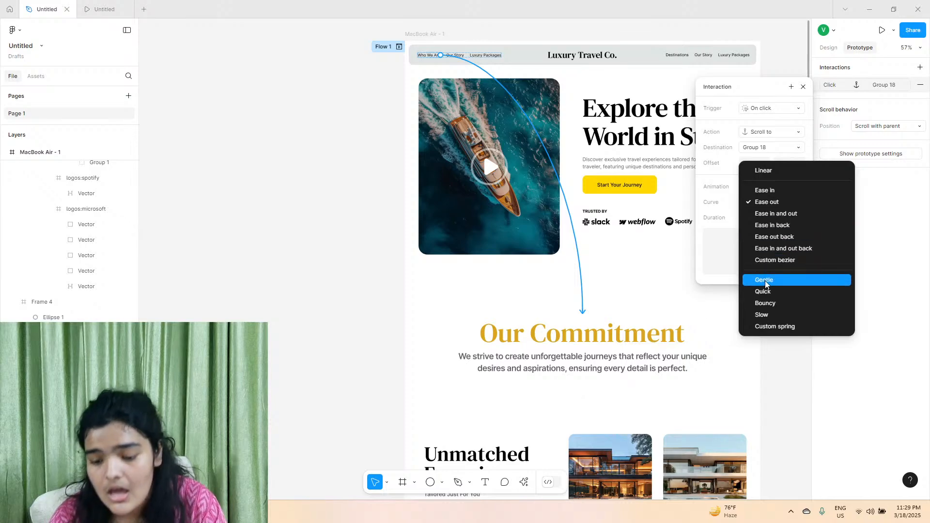
pyautogui.click(767, 282)
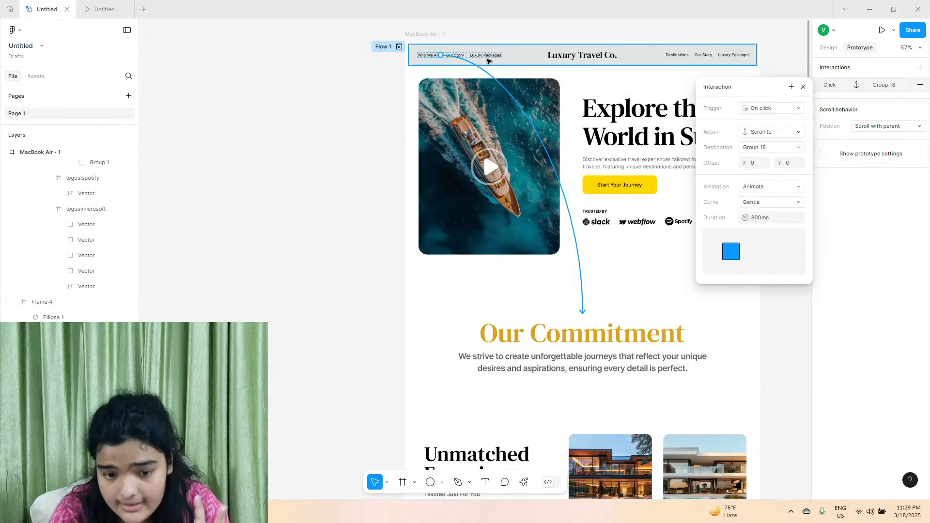
pyautogui.click(459, 57)
pyautogui.scroll(-2, 479, 183)
pyautogui.click(368, 192)
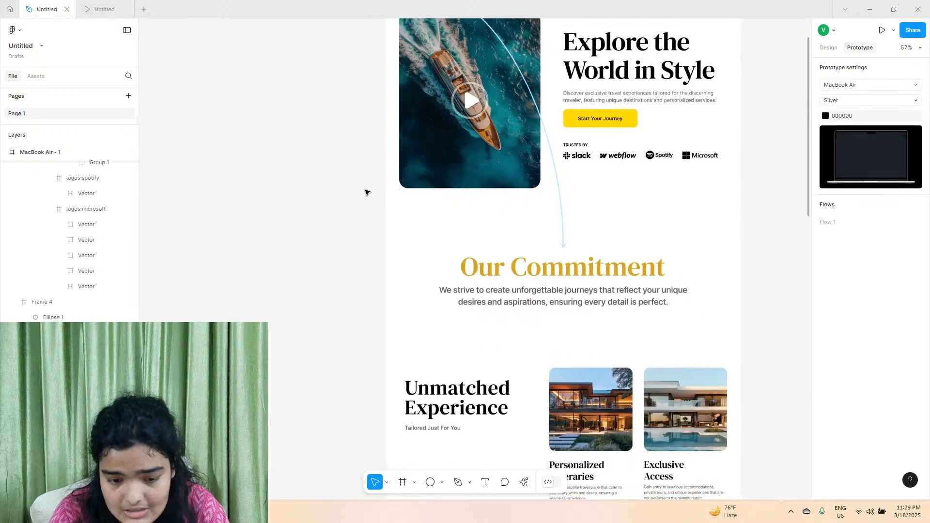
# Change the Our Story link beside Who We Are in the header navigation to "Experience".
pyautogui.scroll(4, 369, 193)
pyautogui.scroll(5, 442, 196)
pyautogui.scroll(1, 443, 196)
pyautogui.scroll(-20, 423, 269)
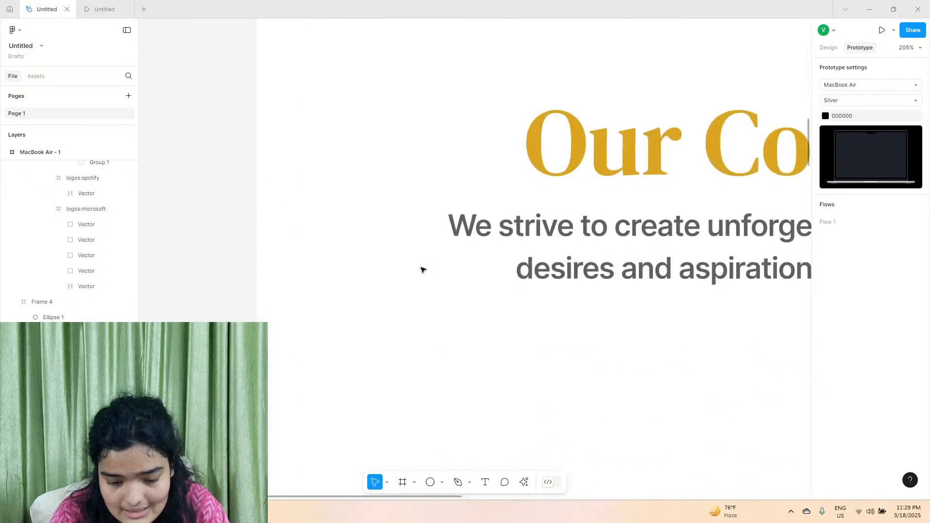
pyautogui.scroll(5, 422, 270)
pyautogui.scroll(5, 423, 270)
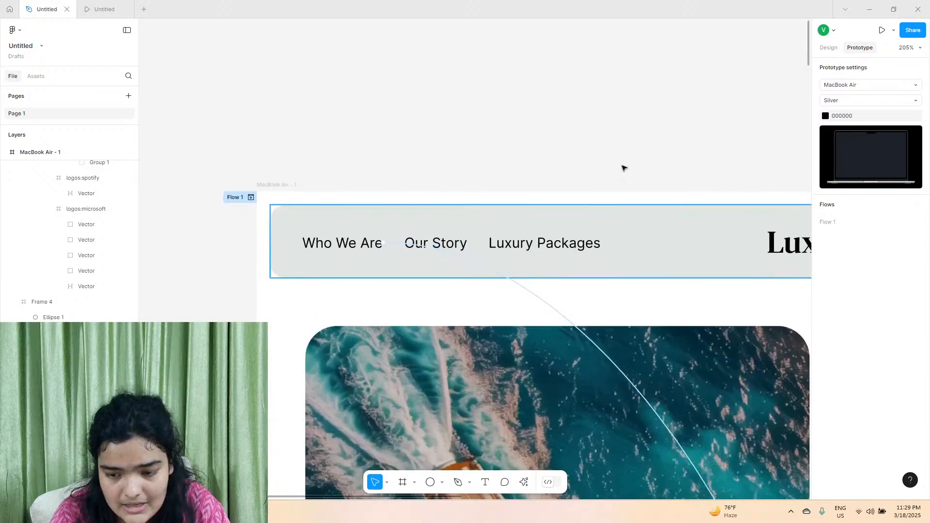
pyautogui.click(833, 47)
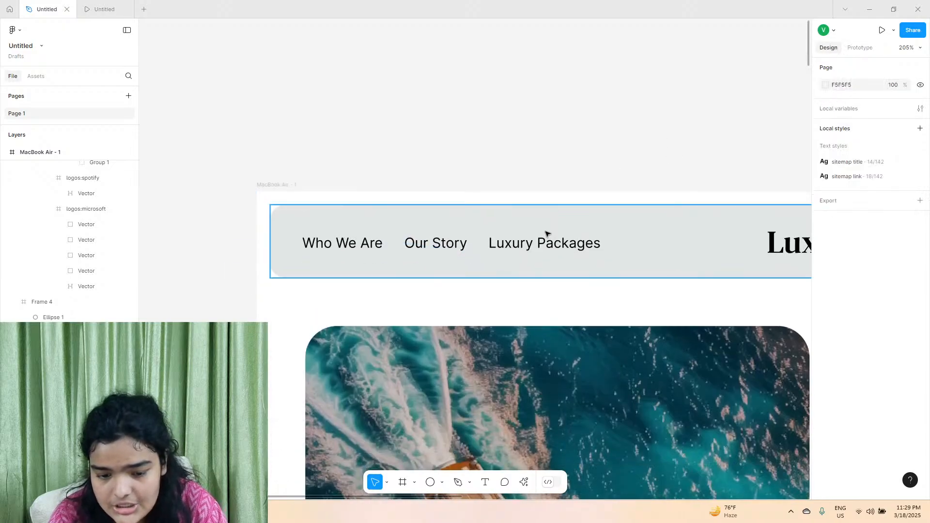
pyautogui.doubleClick(451, 241)
pyautogui.write('E')
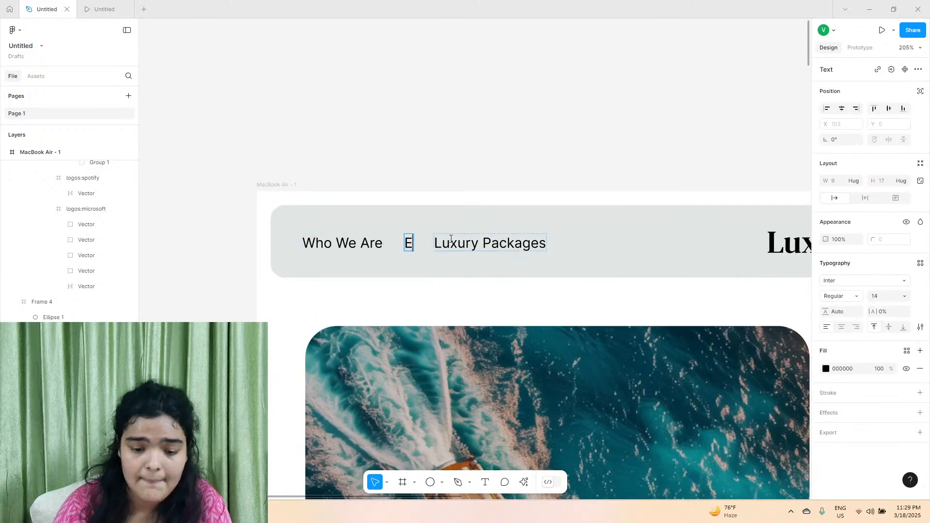
pyautogui.write('xperience')
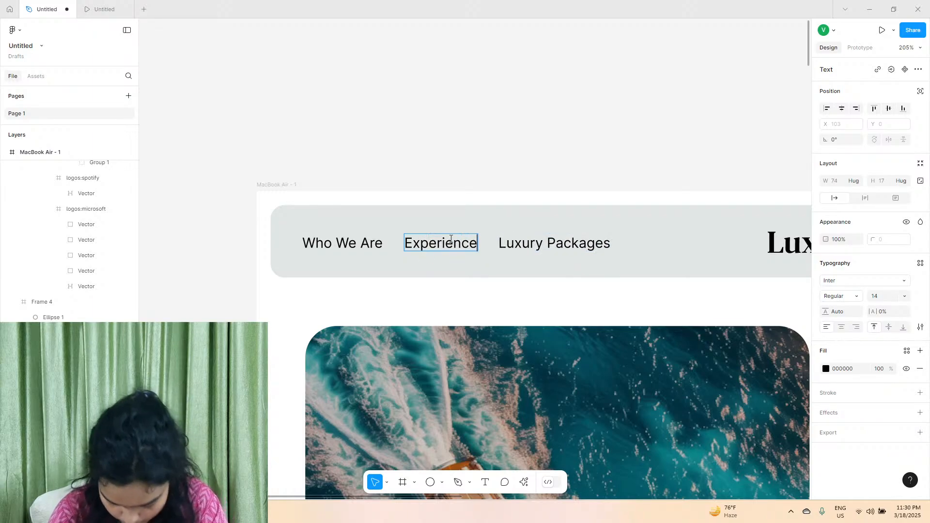
pyautogui.press('Escape')
# Add an on-click Scroll to interaction to the Experience link with the Unmatched Experience heading as its destination.
pyautogui.click(858, 47)
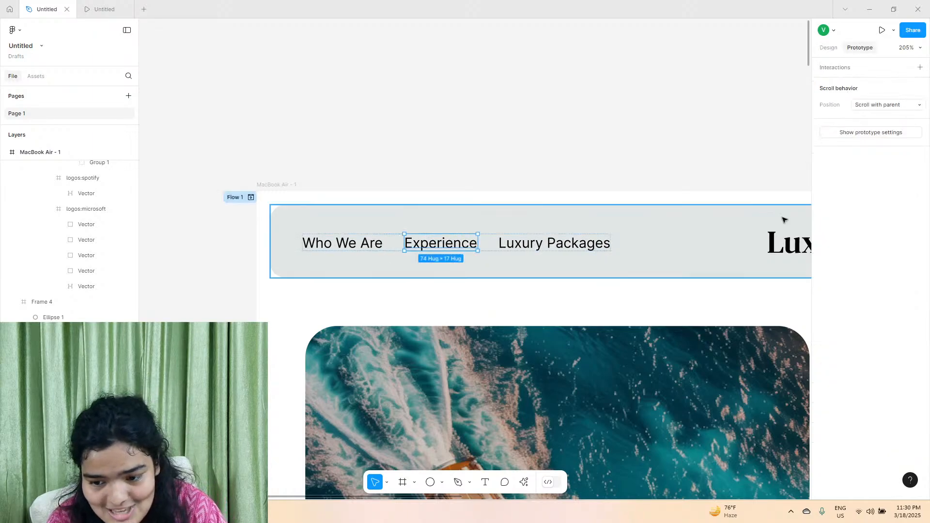
pyautogui.click(919, 68)
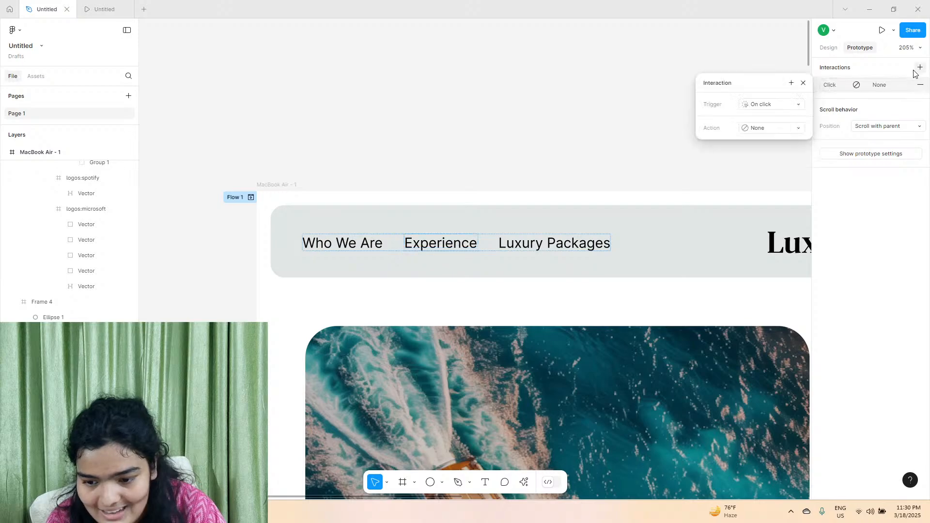
pyautogui.click(758, 129)
pyautogui.click(769, 183)
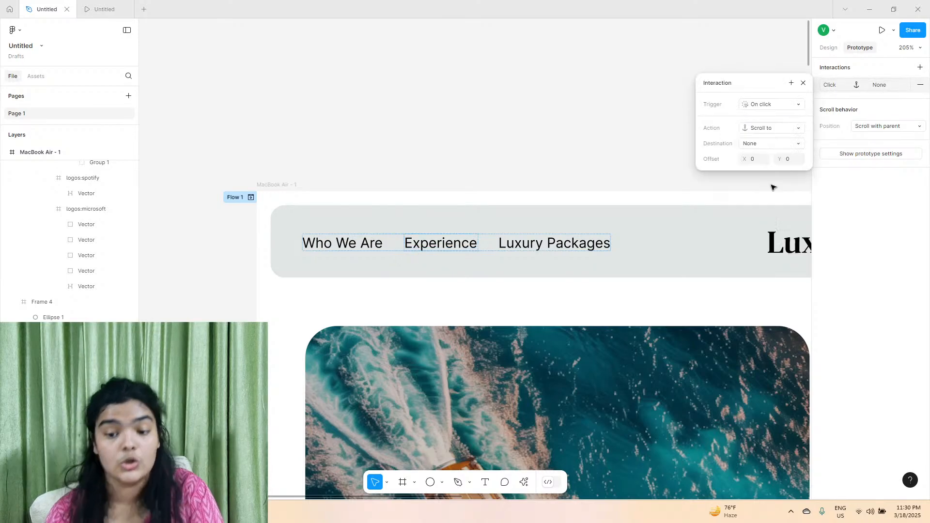
pyautogui.click(765, 144)
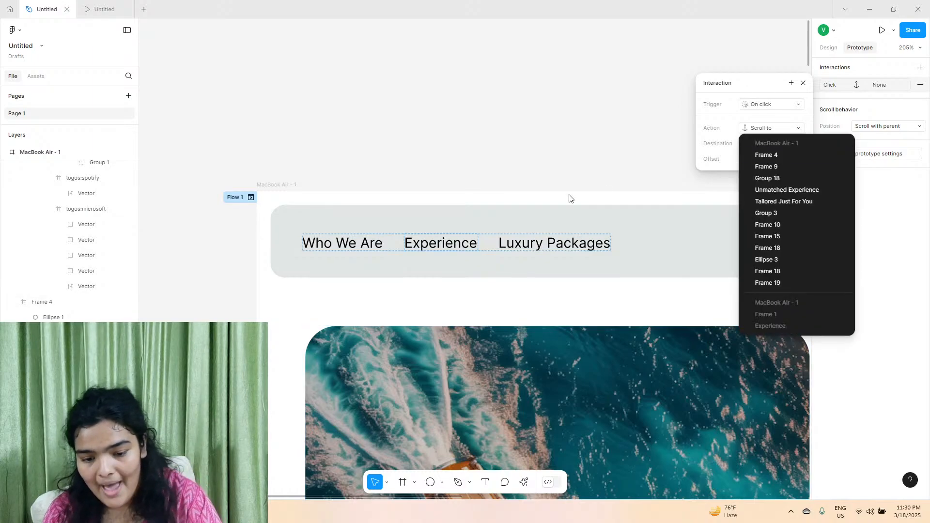
pyautogui.scroll(-10, 561, 200)
pyautogui.scroll(-5, 561, 201)
pyautogui.hscroll(2, 561, 200)
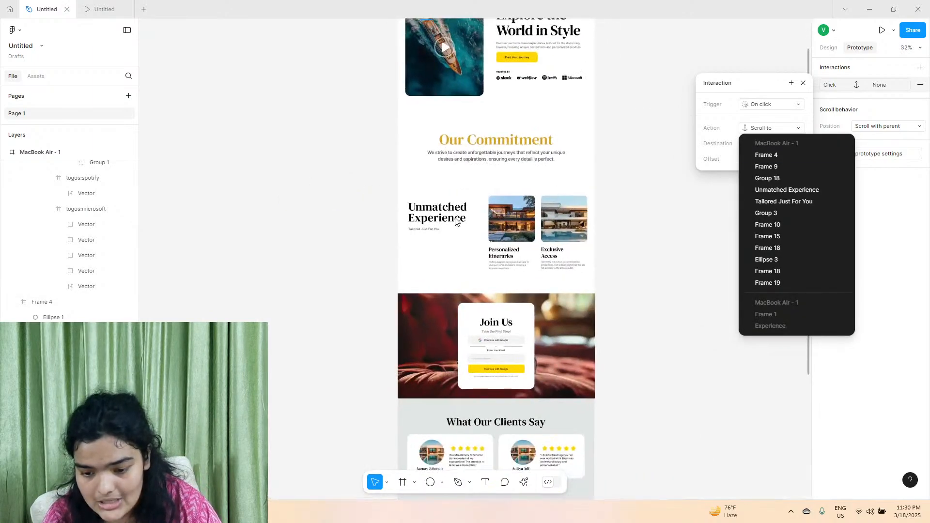
pyautogui.click(763, 190)
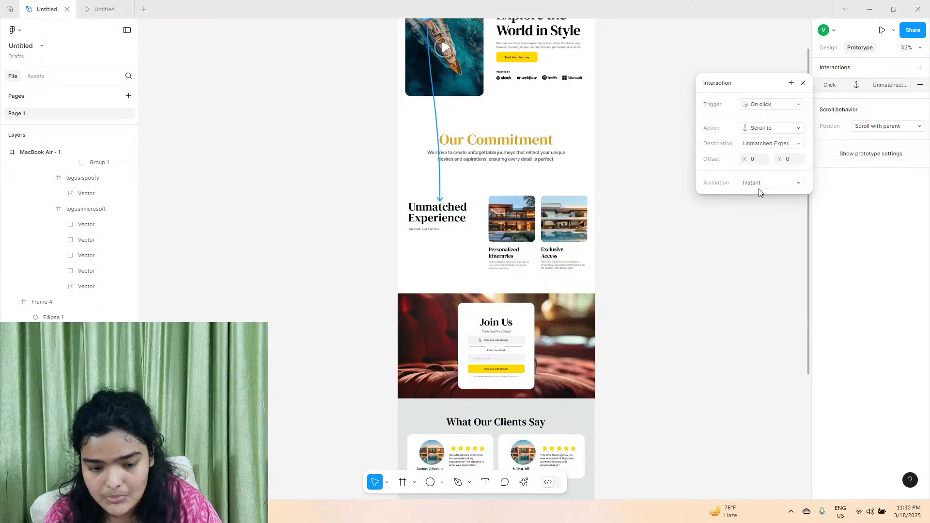
# Animate the Experience link's scroll interaction with the Gentle curve and close its settings.
pyautogui.click(760, 184)
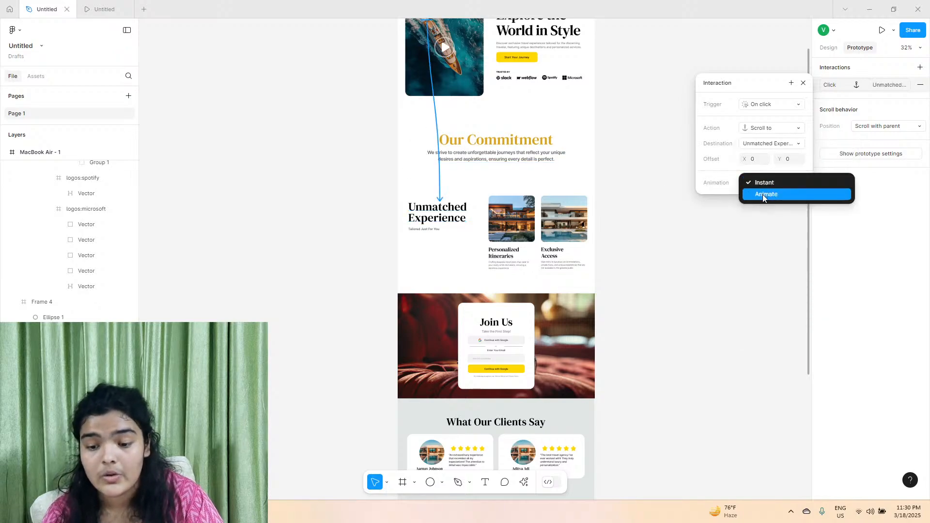
pyautogui.click(763, 194)
pyautogui.click(765, 199)
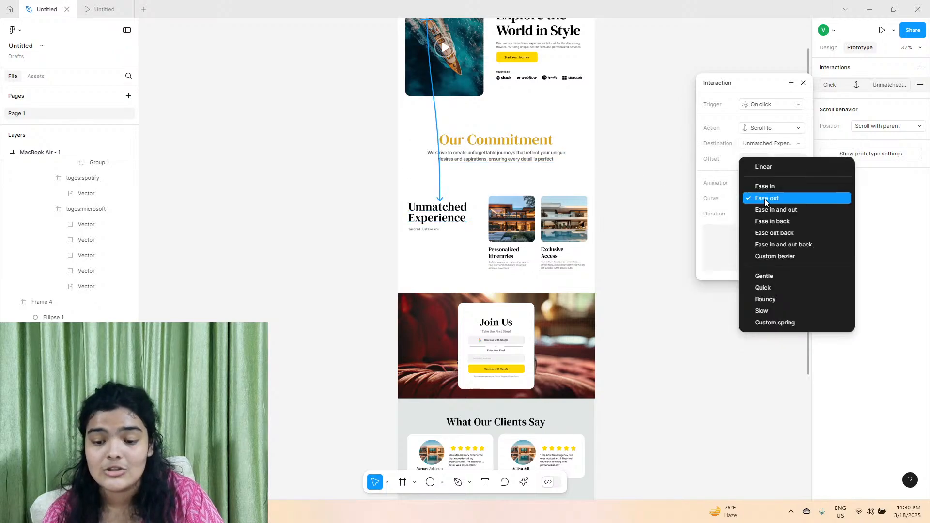
pyautogui.click(763, 276)
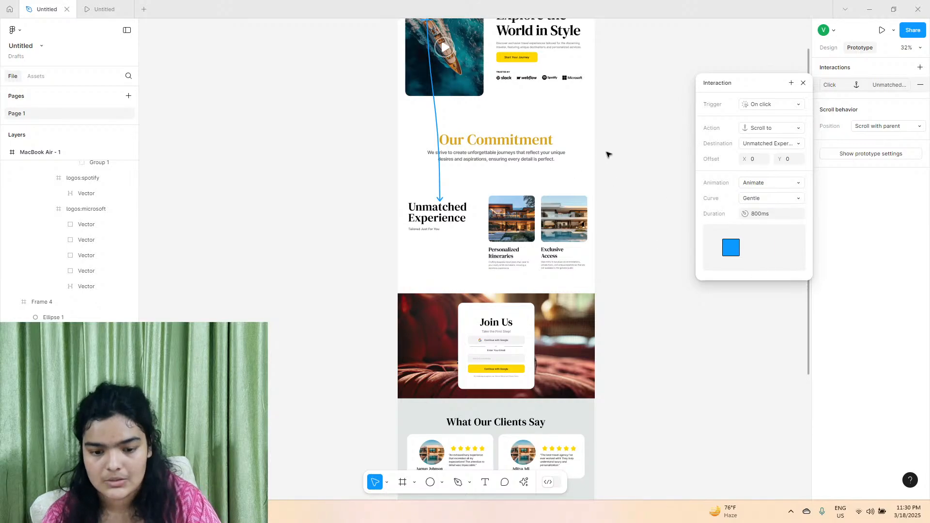
pyautogui.click(606, 151)
# Replace the Luxury Packages link beside Experience in the header navigation with "Sign Up", using a lowercase p.
pyautogui.scroll(3, 606, 151)
pyautogui.scroll(-4, 591, 276)
pyautogui.scroll(3, 484, 194)
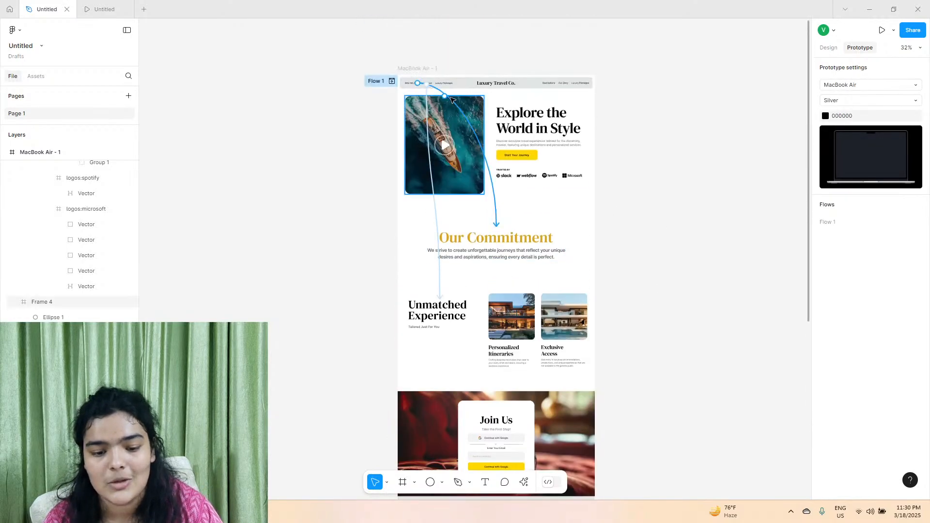
pyautogui.keyDown('ctrl'); pyautogui.scroll(5, 453, 95); pyautogui.keyUp('ctrl')
pyautogui.click(433, 66)
pyautogui.click(433, 66)
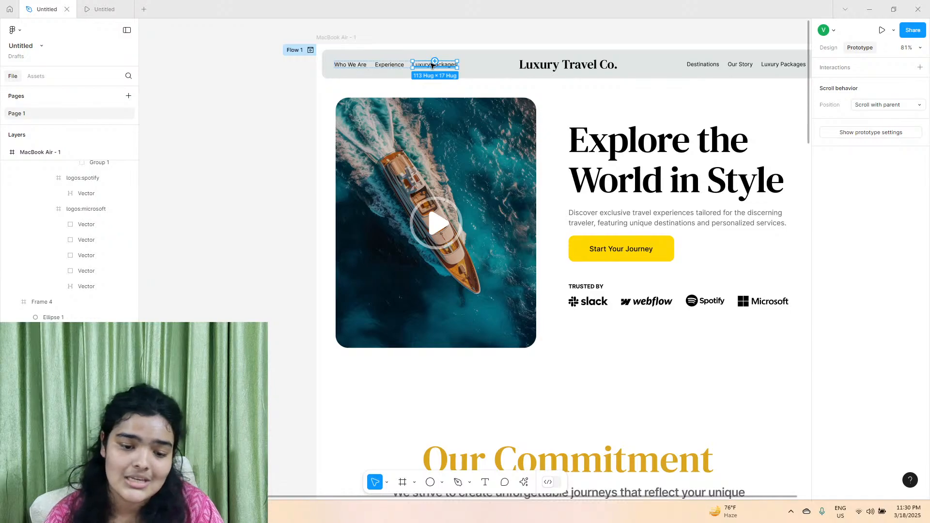
pyautogui.doubleClick(429, 66)
pyautogui.write('Sign UP')
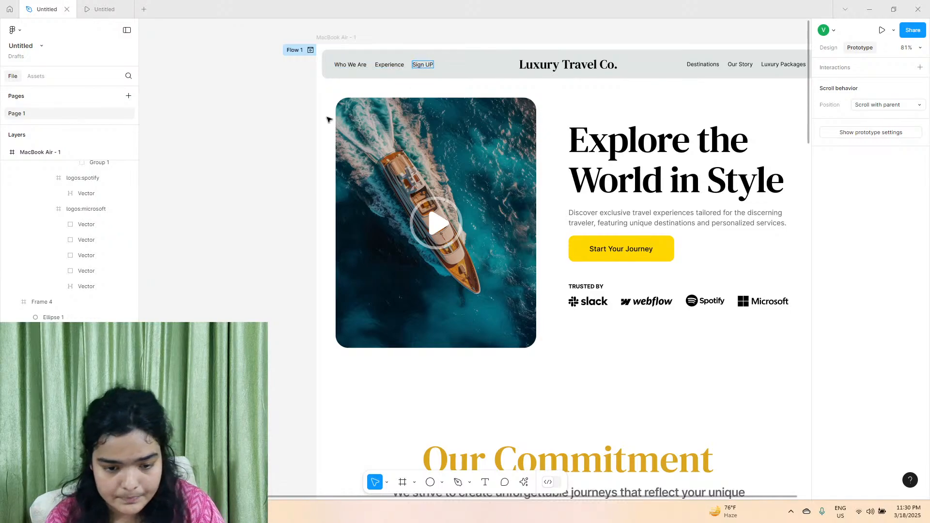
pyautogui.press('Escape')
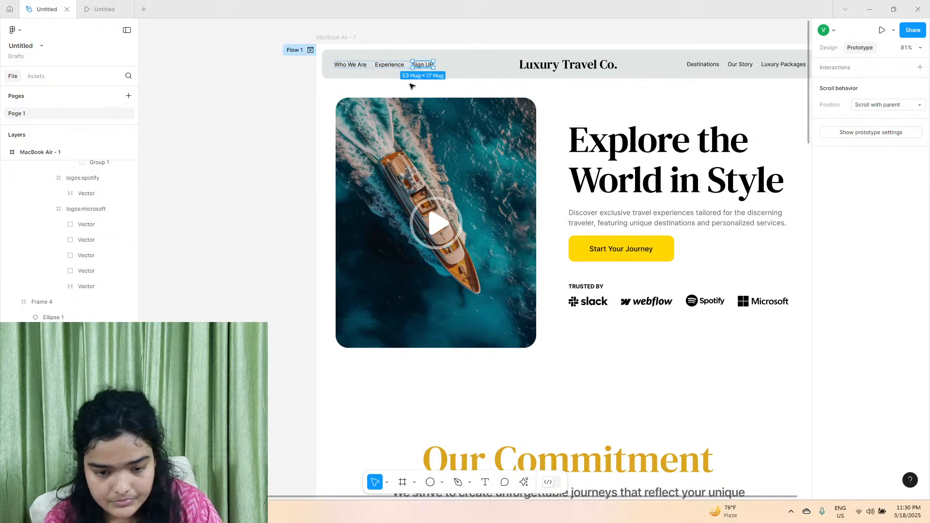
pyautogui.scroll(5, 427, 66)
pyautogui.doubleClick(431, 64)
pyautogui.click(431, 63)
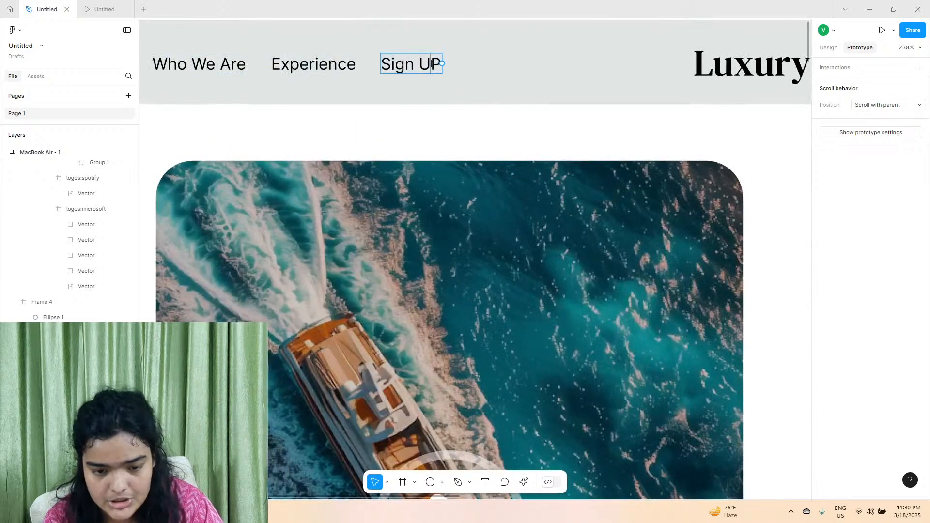
# Add an on-click Scroll to interaction to the Start Your Journey button frame with Frame 10, the Join Us section, as destination.
pyautogui.scroll(-4, 294, 115)
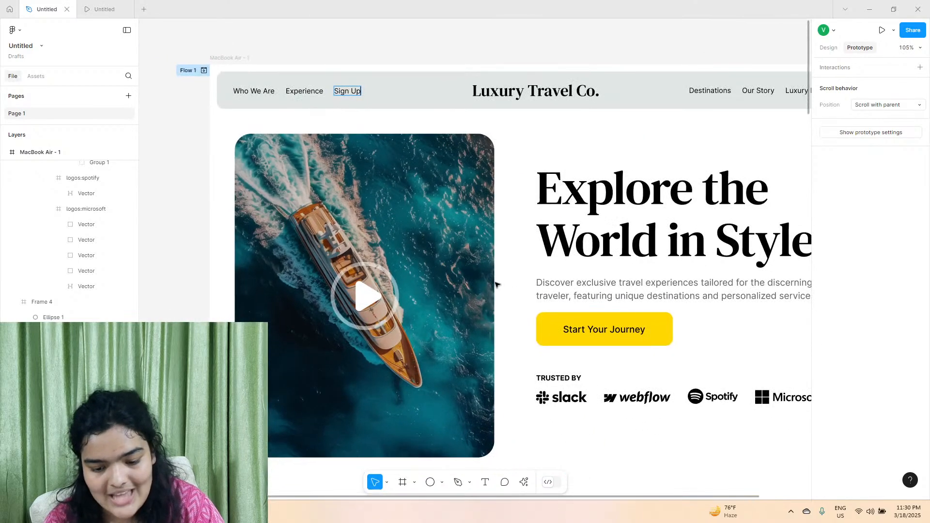
pyautogui.doubleClick(584, 326)
pyautogui.press('Escape')
pyautogui.press('Escape')
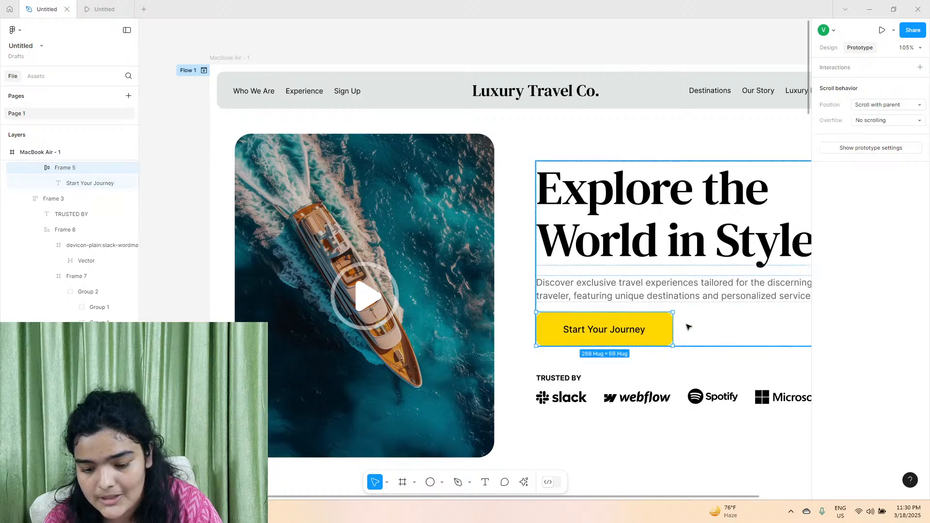
pyautogui.scroll(-3, 678, 301)
pyautogui.scroll(-5, 676, 223)
pyautogui.moveTo(675, 221); pyautogui.dragTo(839, 164)
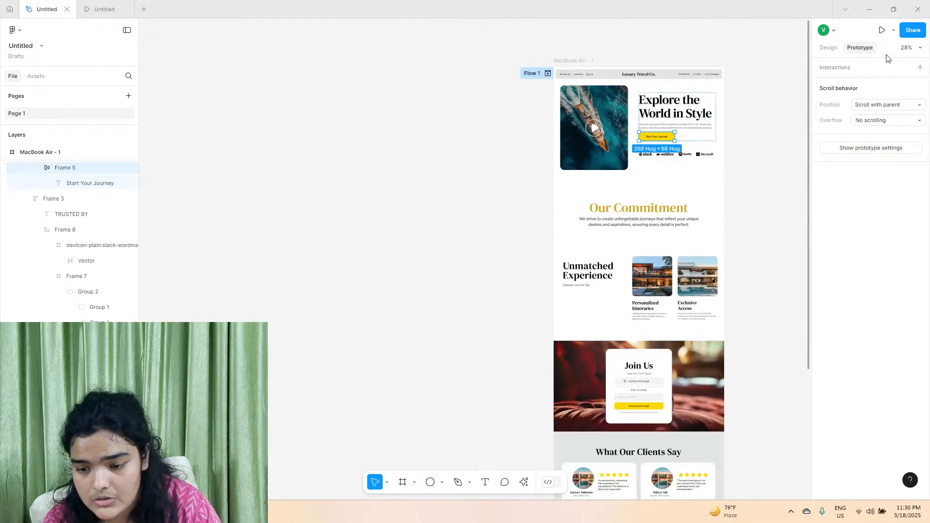
pyautogui.click(919, 68)
pyautogui.click(764, 128)
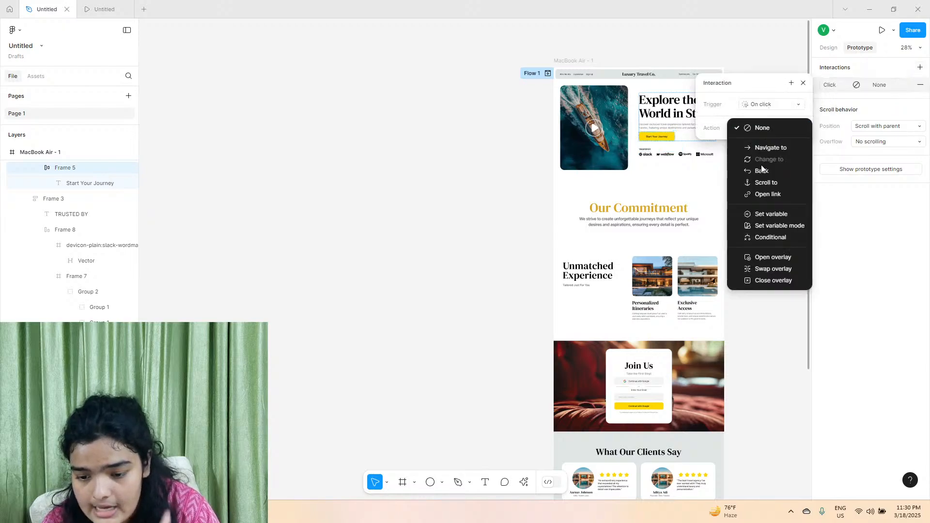
pyautogui.click(763, 183)
pyautogui.click(773, 142)
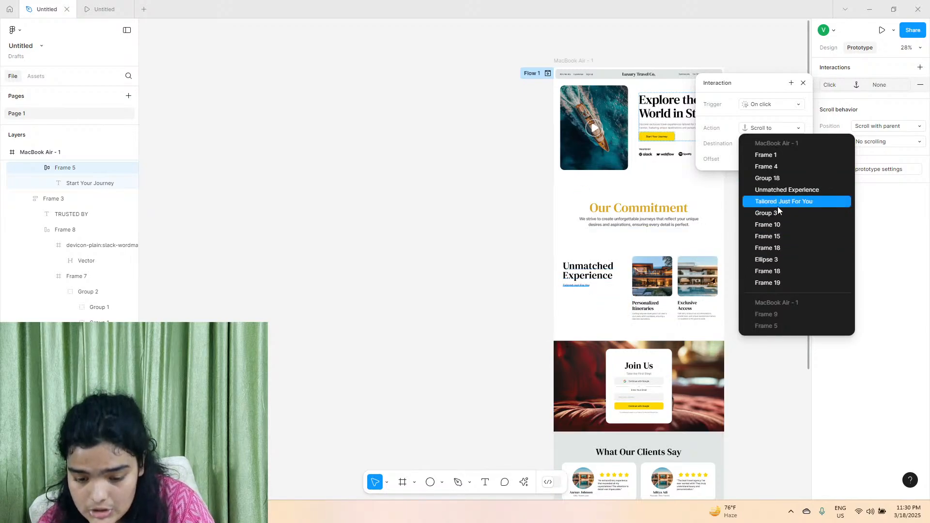
pyautogui.click(777, 226)
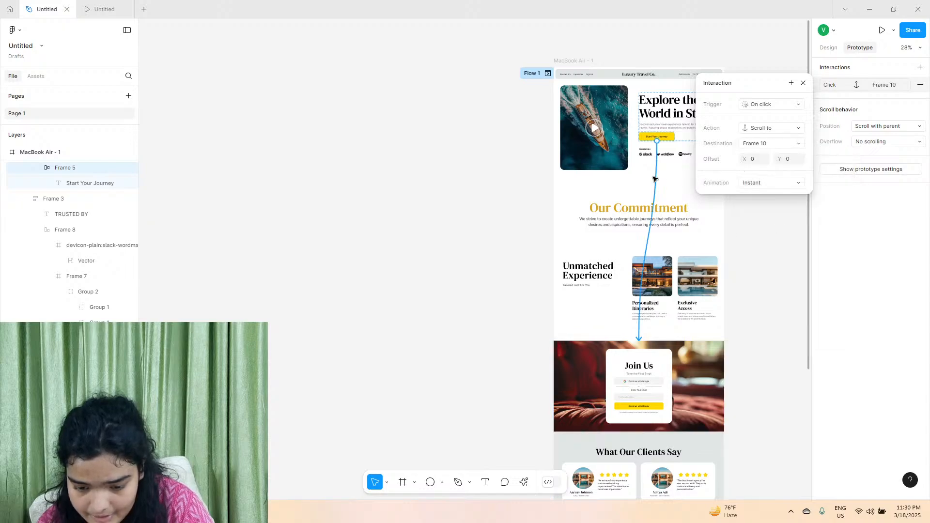
# Set the Start Your Journey button's scroll animation to Animate with the Gentle curve.
pyautogui.click(771, 182)
pyautogui.click(771, 192)
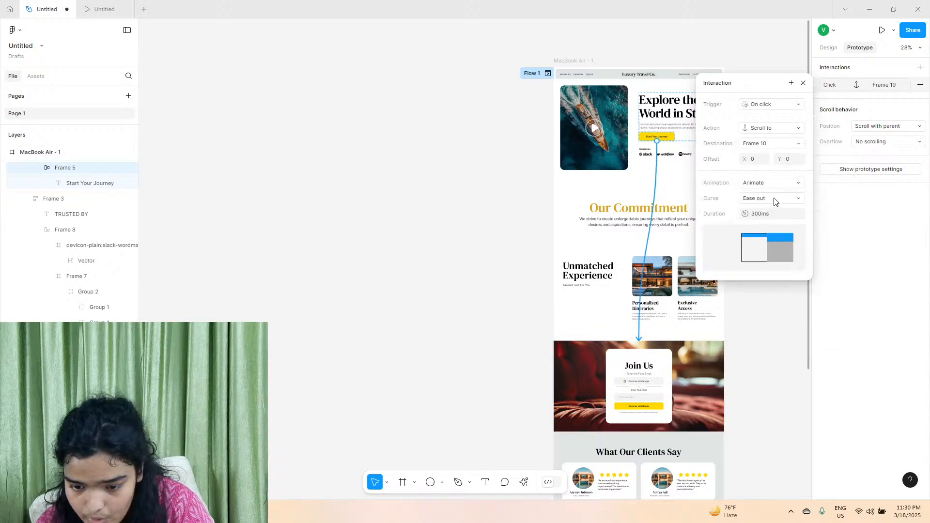
pyautogui.click(774, 201)
pyautogui.click(760, 275)
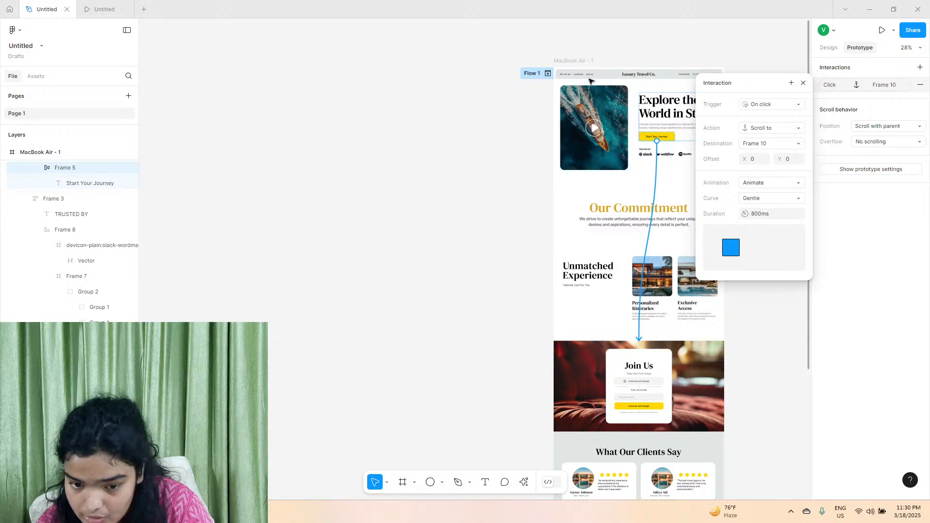
# Connect the Sign Up link to Frame 11, the Join Us card, with an on-click Scroll to interaction.
pyautogui.click(589, 76)
pyautogui.click(590, 75)
pyautogui.moveTo(592, 78); pyautogui.dragTo(639, 351)
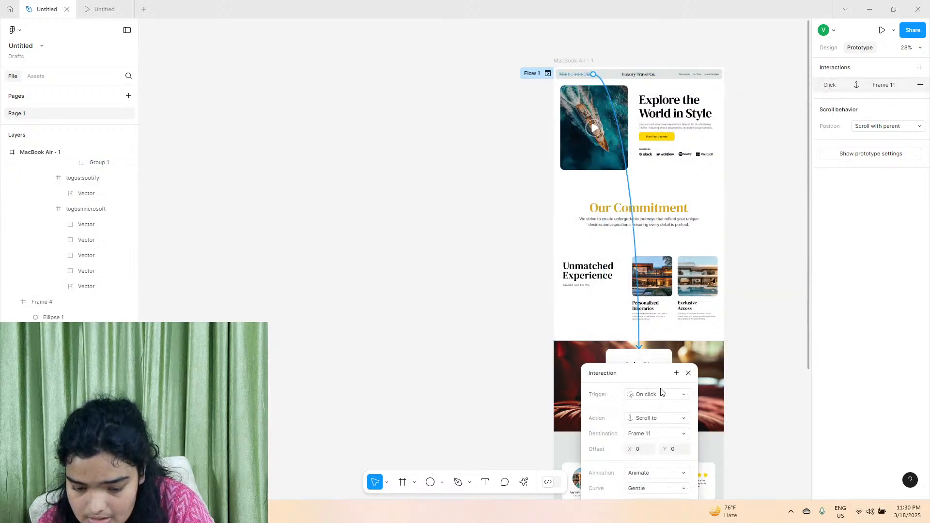
# Change the Sign Up link's scroll destination to Frame 10, the full Join Us section.
pyautogui.click(645, 433)
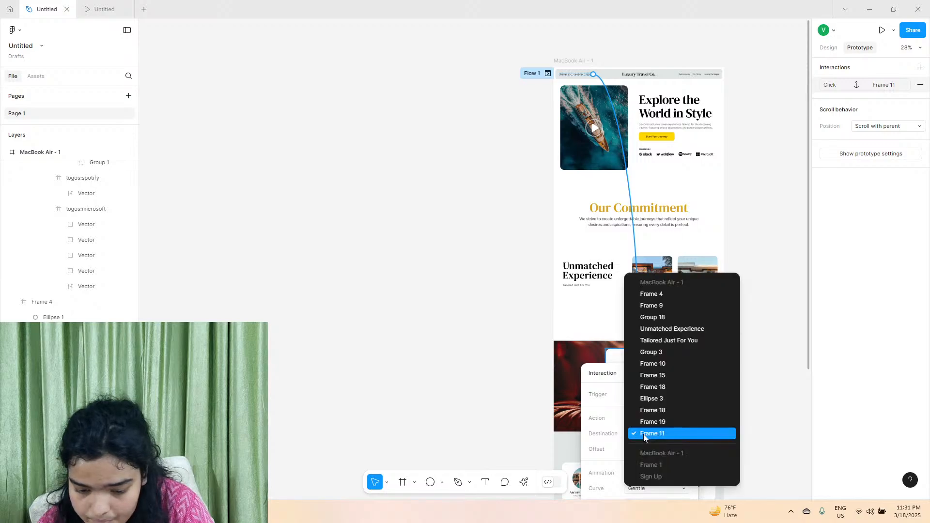
pyautogui.click(665, 364)
pyautogui.scroll(-2, 654, 406)
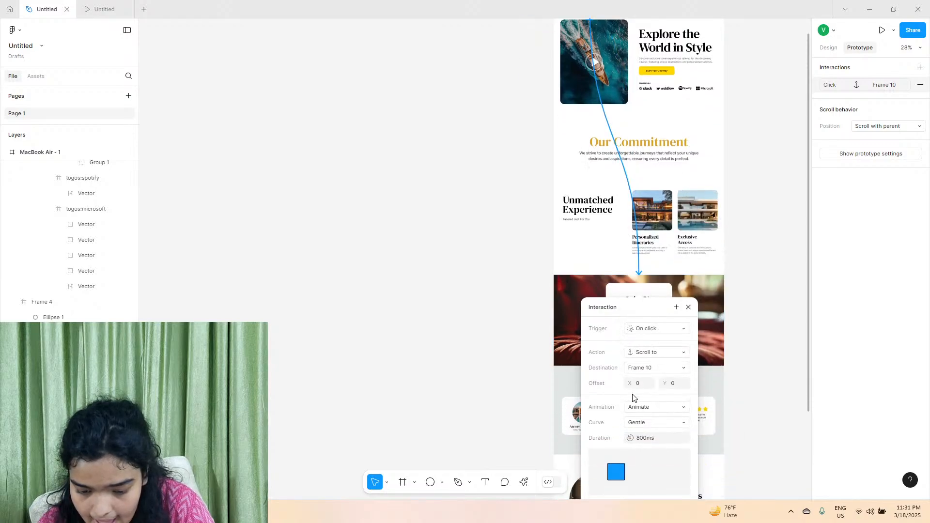
pyautogui.click(518, 338)
# Replace the Destinations link in the header navigation with "Testimonials".
pyautogui.hscroll(2, 563, 304)
pyautogui.scroll(5, 564, 300)
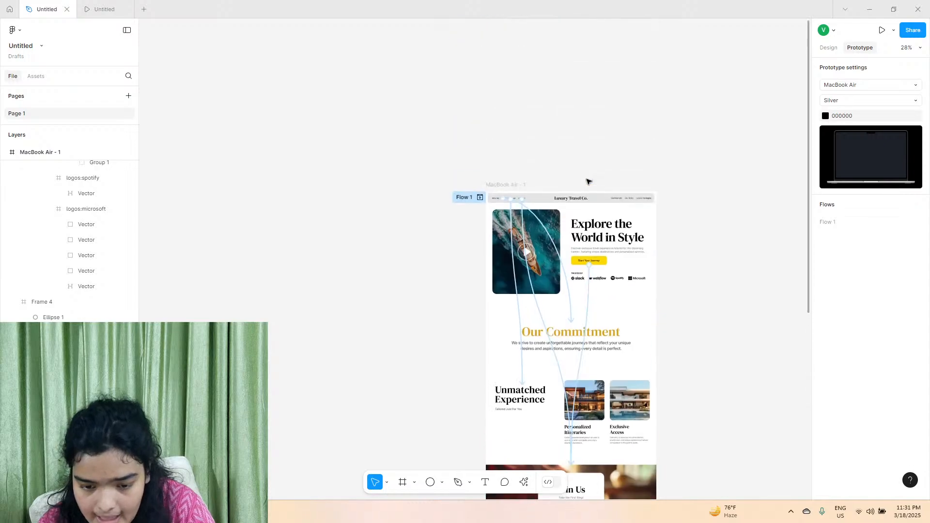
pyautogui.scroll(-6, 623, 219)
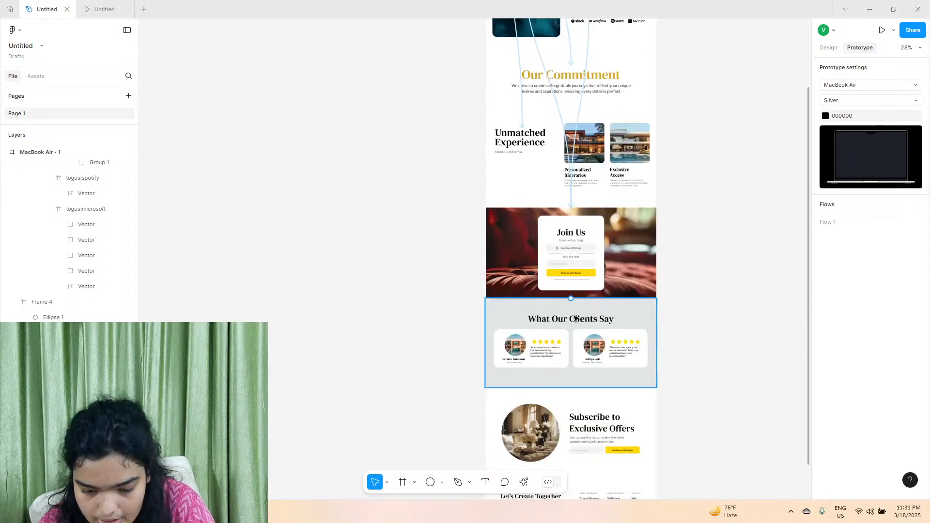
pyautogui.scroll(5, 601, 227)
pyautogui.scroll(8, 638, 142)
pyautogui.click(639, 142)
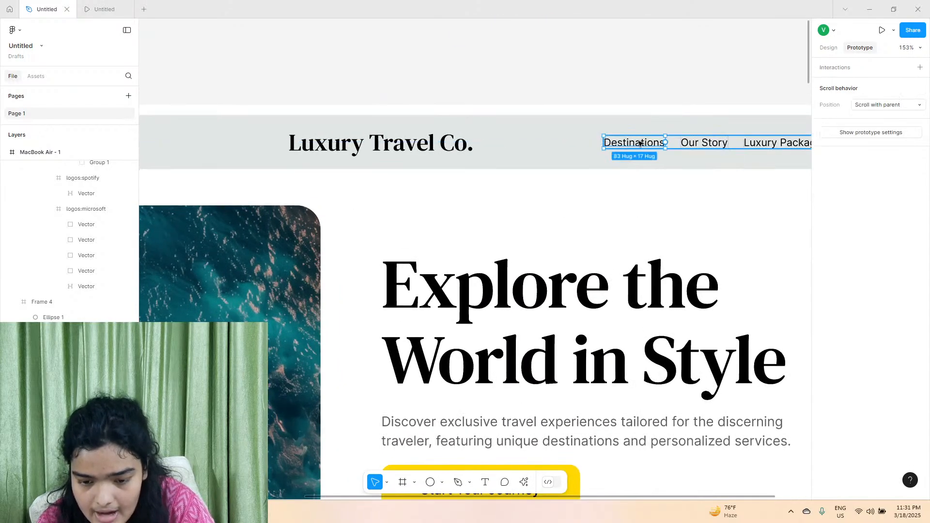
pyautogui.write('Testimona')
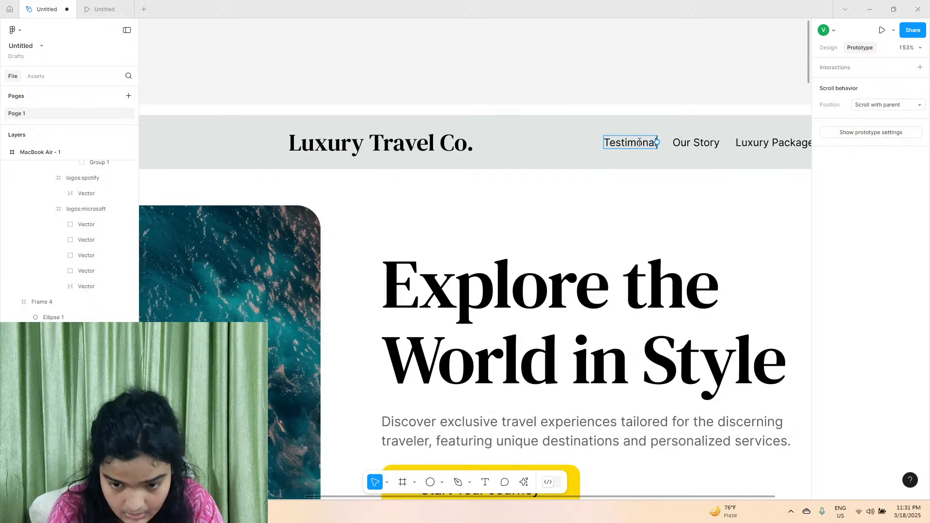
pyautogui.press('BackSpace')
pyautogui.write('ials')
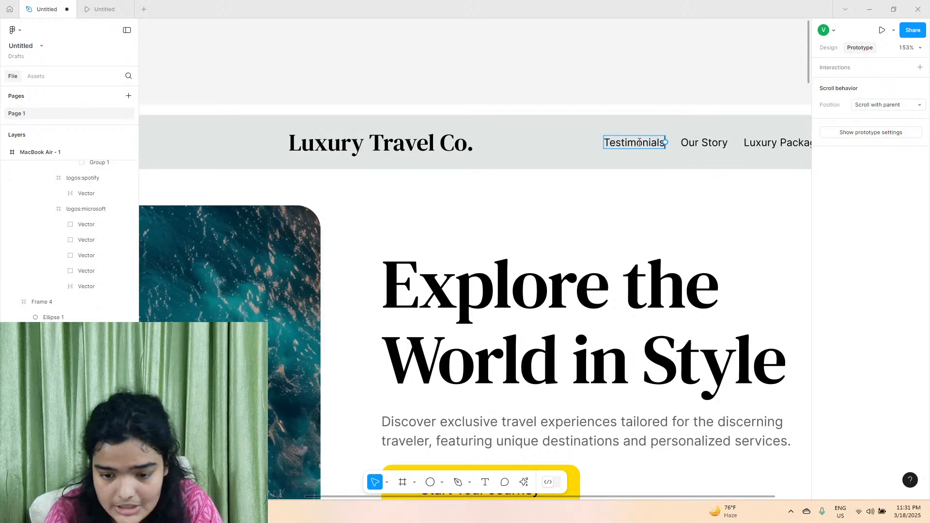
# Replace the Our Story link beside Testimonials in the header with "Newsletter".
pyautogui.scroll(-6, 668, 148)
pyautogui.scroll(-4, 663, 152)
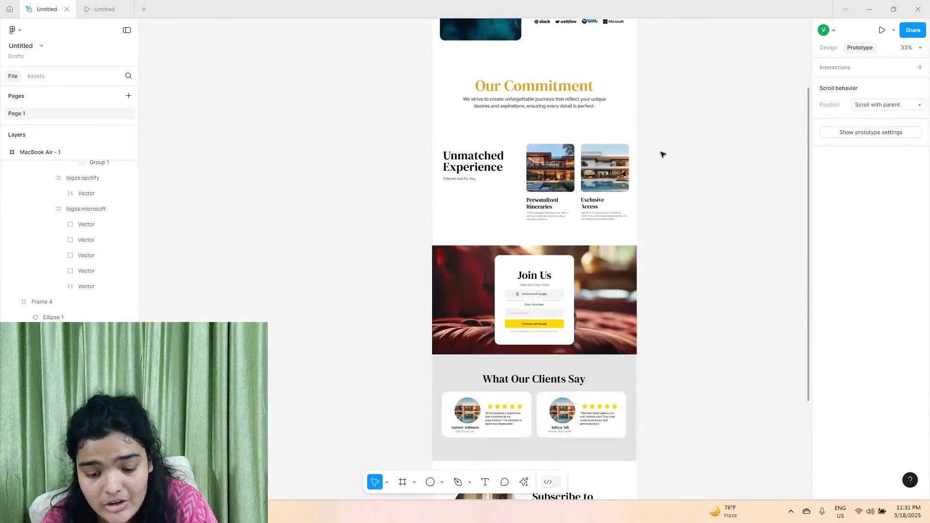
pyautogui.scroll(-3, 554, 401)
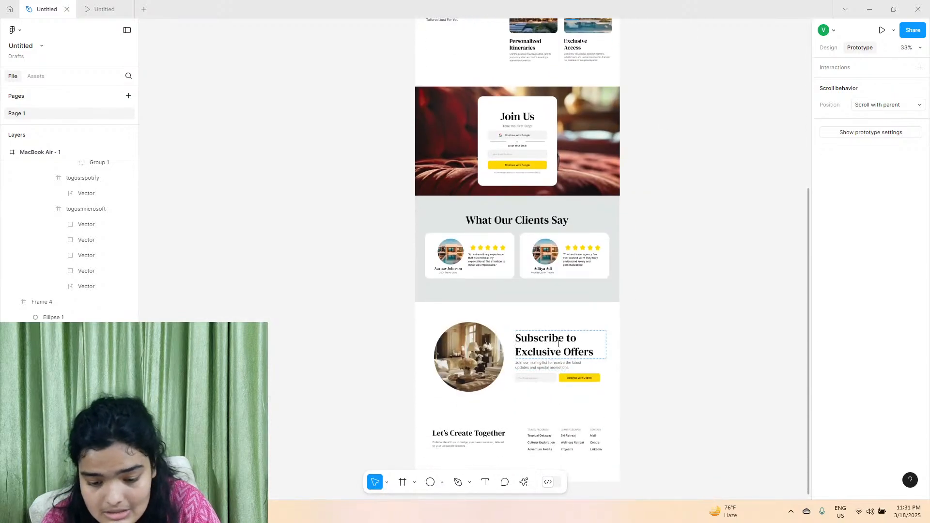
pyautogui.scroll(10, 558, 343)
pyautogui.scroll(5, 552, 310)
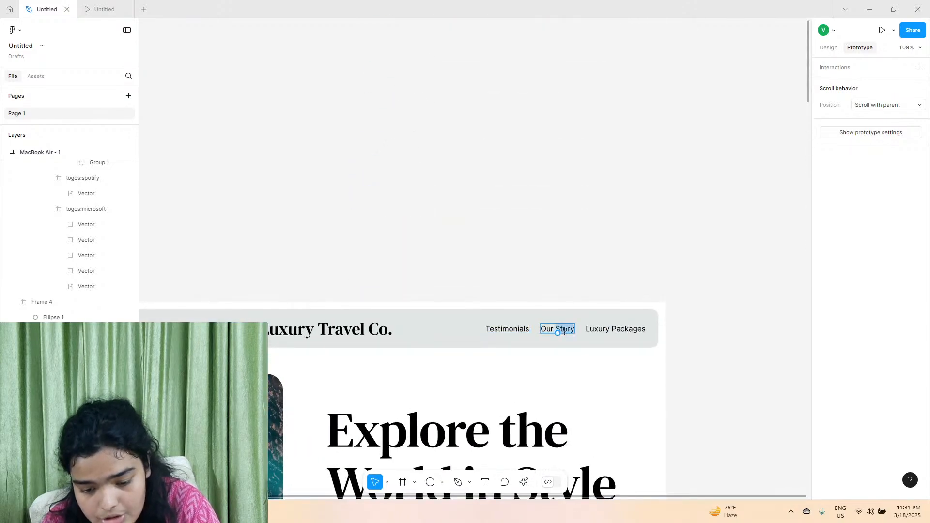
pyautogui.write('Newslette')
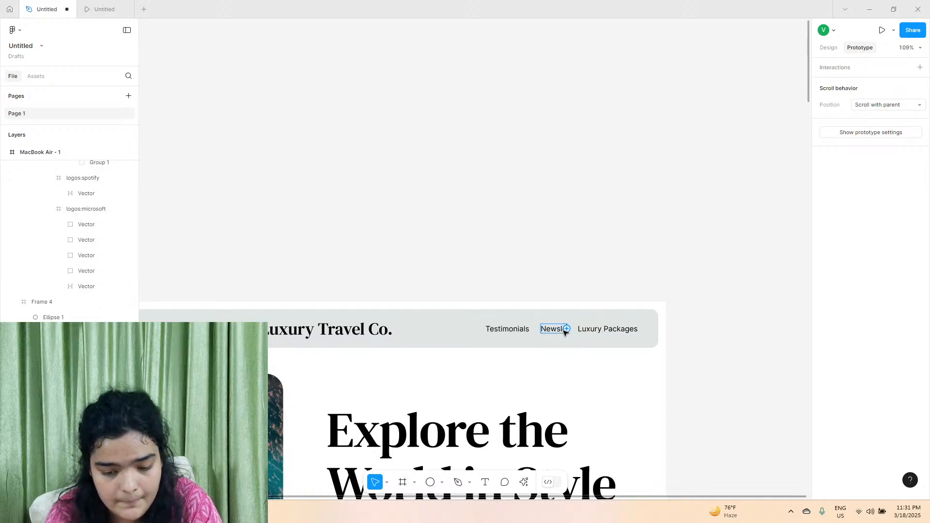
pyautogui.write('r')
# Replace the remaining Luxury Packages link in the header with "Sitemap".
pyautogui.doubleClick(610, 327)
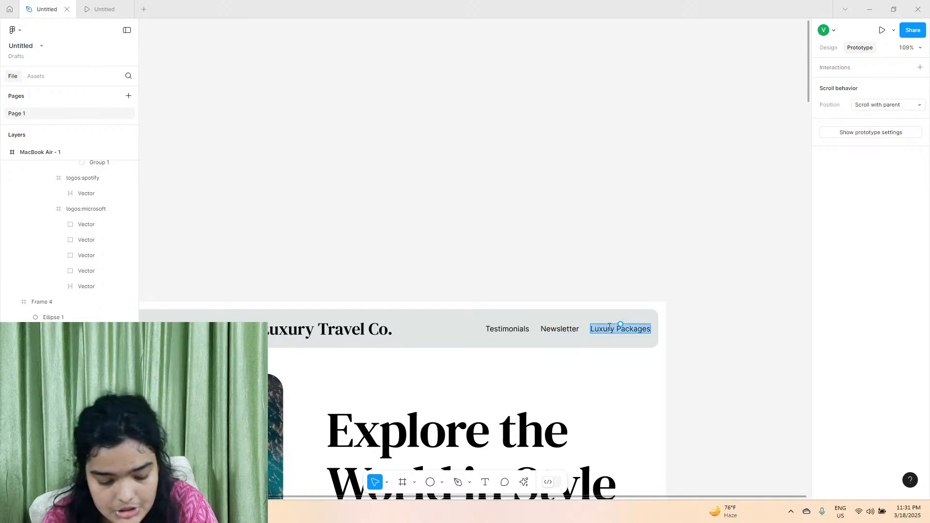
pyautogui.write('Sitemap')
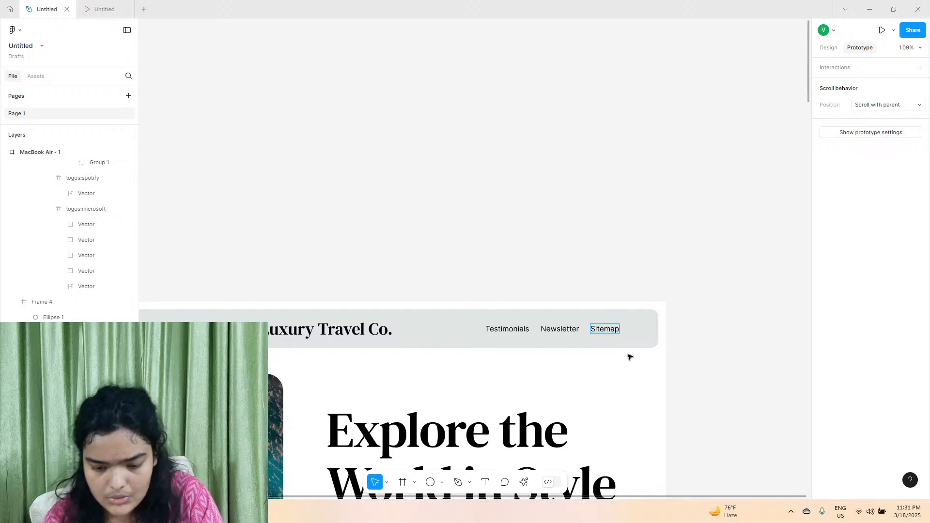
pyautogui.press('Escape')
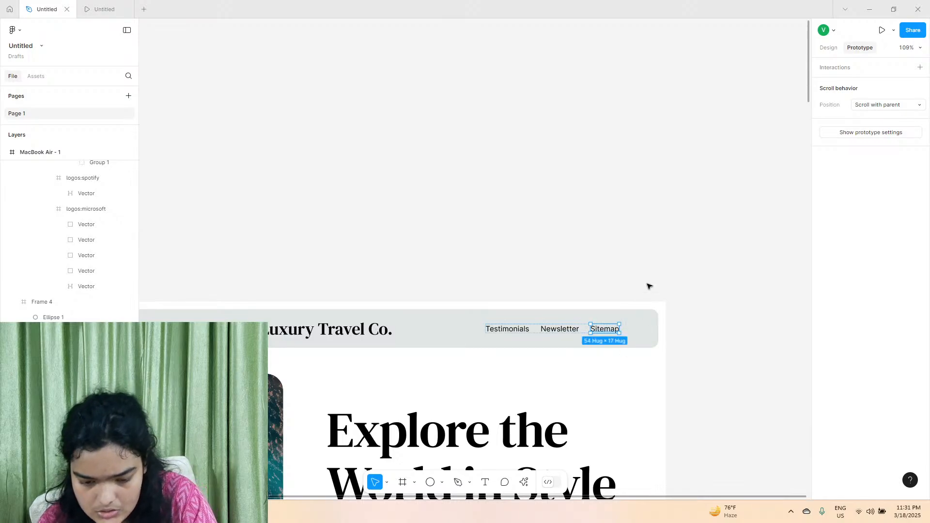
# Check both header link groups' spacing and shift the Testimonials, Newsletter and Sitemap group closer to the header's right edge.
pyautogui.click(583, 330)
pyautogui.press('alt')
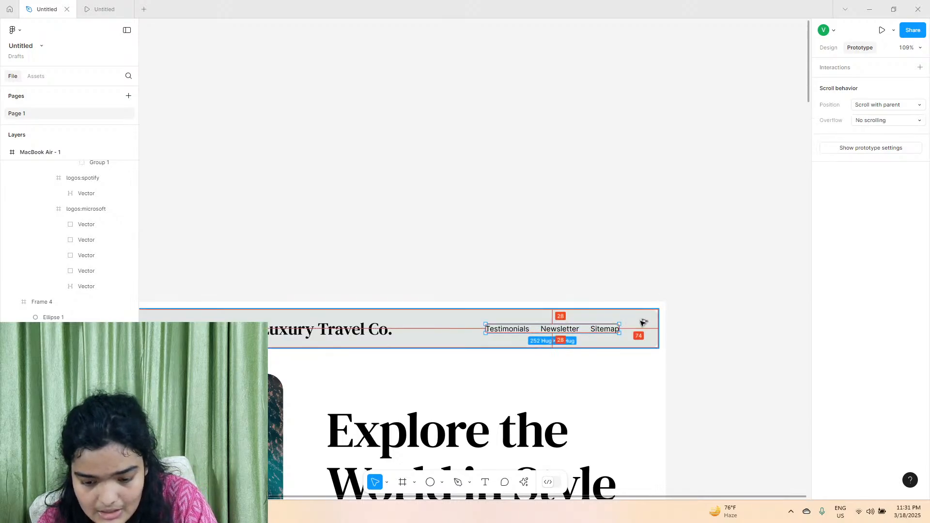
pyautogui.press('alt')
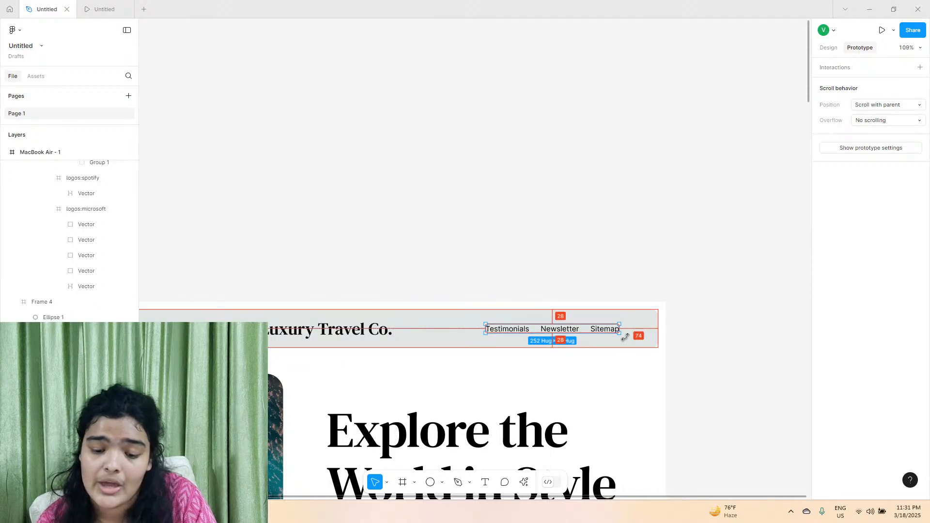
pyautogui.hscroll(-4, 333, 337)
pyautogui.click(333, 334)
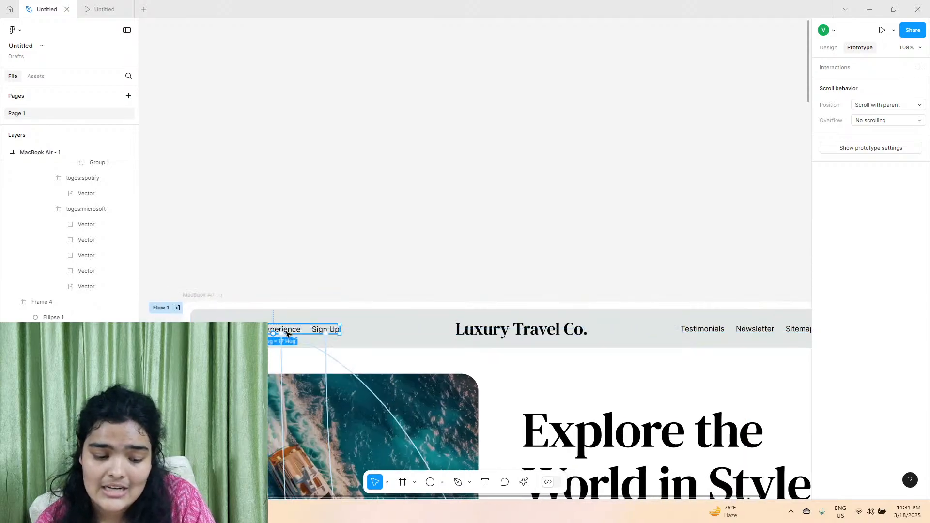
pyautogui.press('alt')
pyautogui.press('alt')
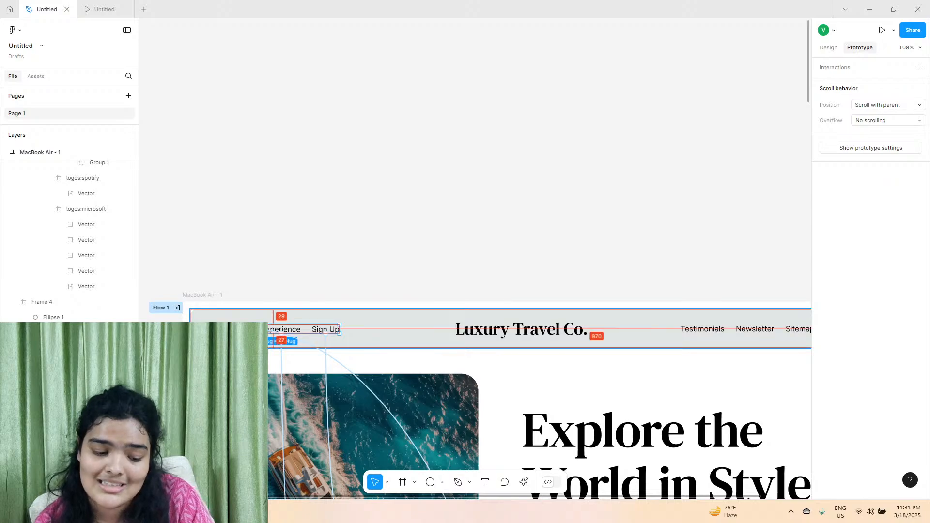
pyautogui.hscroll(3, 691, 309)
pyautogui.click(645, 333)
pyautogui.press('alt')
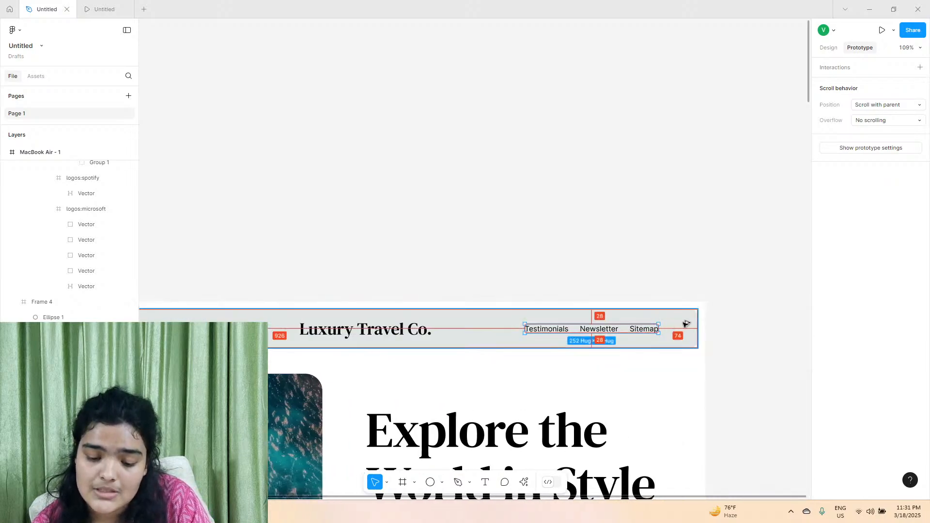
pyautogui.press('Right')
pyautogui.press('Right')
pyautogui.press('Right')
pyautogui.press('Right')
pyautogui.press('Right')
pyautogui.press('Right')
pyautogui.press('Right')
pyautogui.press('Right')
pyautogui.press('Right')
pyautogui.press('Right')
pyautogui.press('Right')
pyautogui.press('Right')
pyautogui.press('Right')
pyautogui.press('Right')
pyautogui.press('Right')
pyautogui.press('Right')
pyautogui.press('Right')
pyautogui.press('Right')
pyautogui.press('Right')
pyautogui.press('Right')
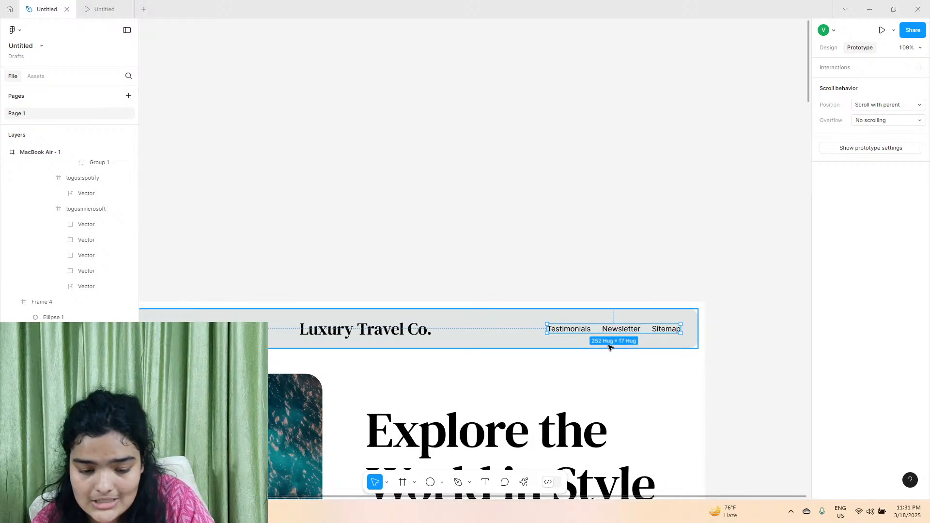
# Connect the Testimonials link to Frame 15, the What Our Clients Say section, with an on-click Scroll to interaction.
pyautogui.scroll(-3, 496, 334)
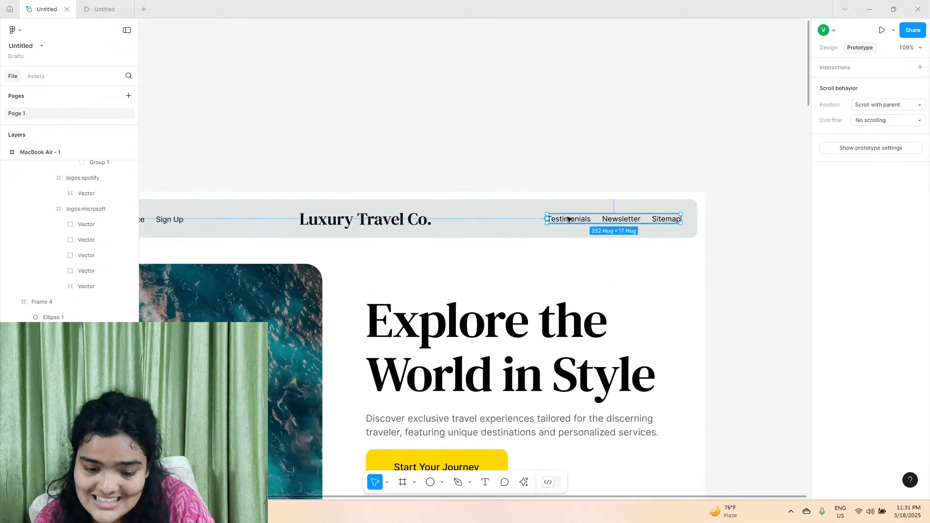
pyautogui.click(575, 221)
pyautogui.scroll(-5, 570, 218)
pyautogui.moveTo(569, 216); pyautogui.dragTo(515, 314)
pyautogui.scroll(-4, 524, 371)
pyautogui.scroll(-4, 502, 416)
pyautogui.scroll(-2, 516, 317)
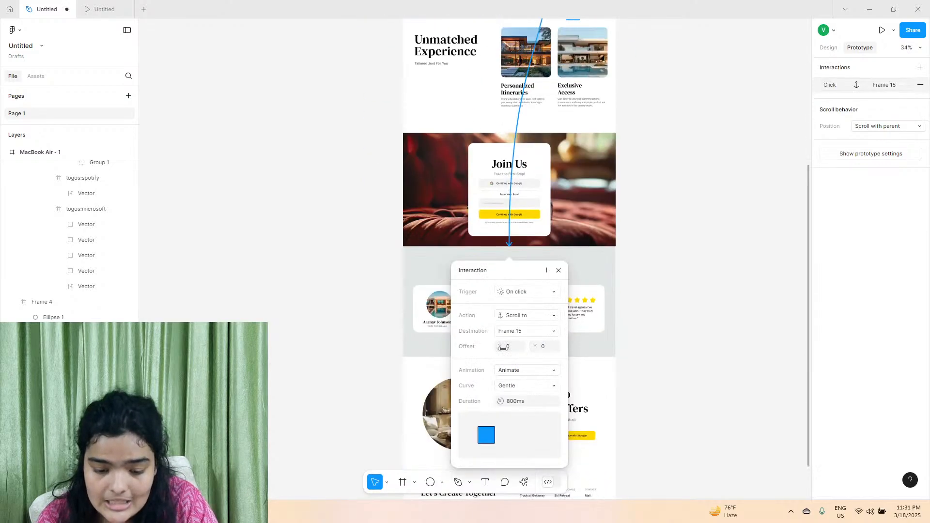
# Connect the Newsletter link to Frame 18, the Subscribe to Exclusive Offers section, with an on-click Scroll to interaction.
pyautogui.scroll(5, 521, 315)
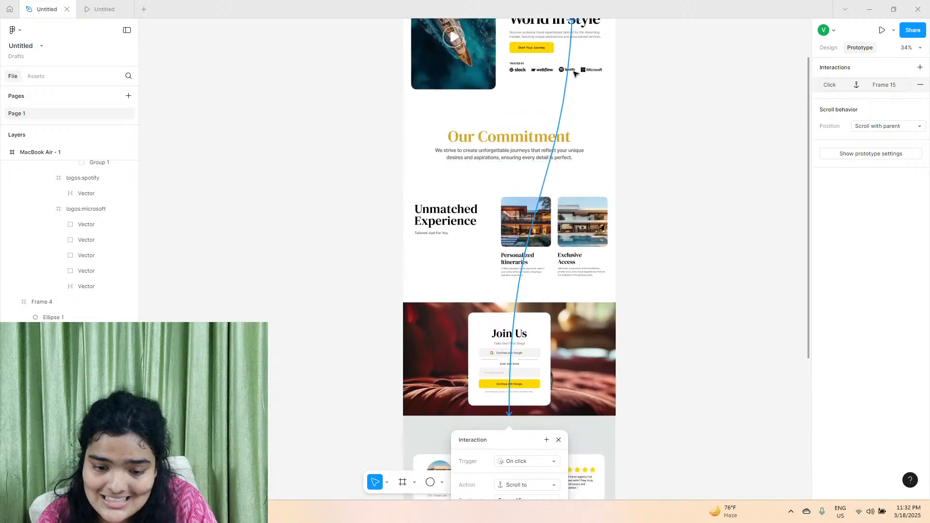
pyautogui.click(592, 33)
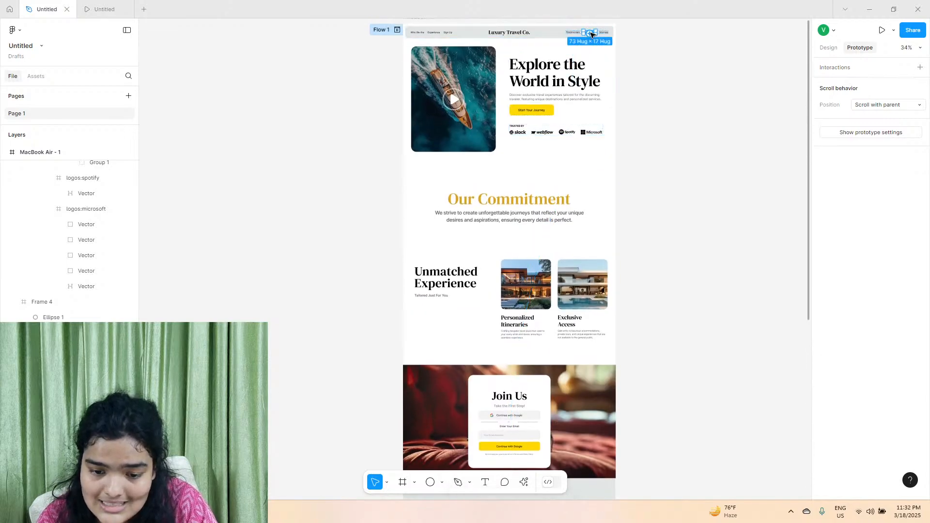
pyautogui.moveTo(592, 34); pyautogui.dragTo(542, 270)
pyautogui.scroll(-7, 519, 358)
pyautogui.scroll(8, 543, 270)
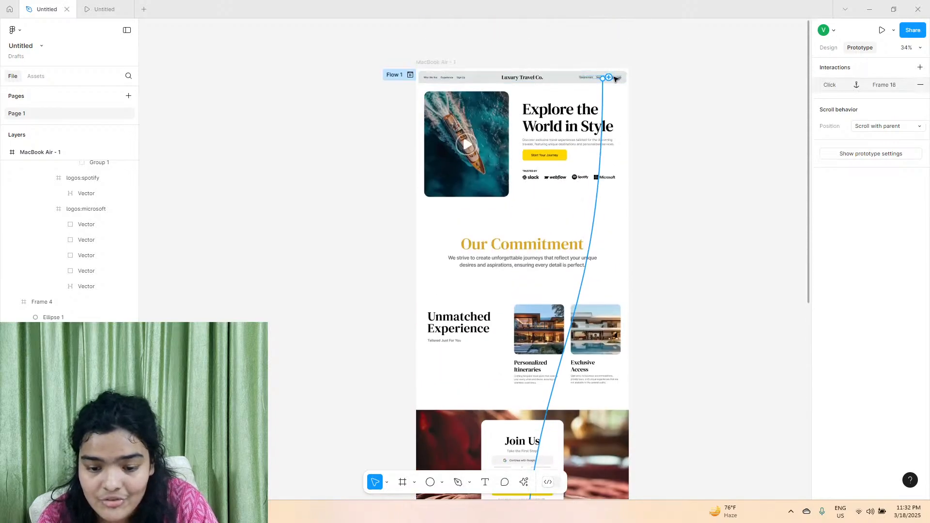
pyautogui.press('Escape')
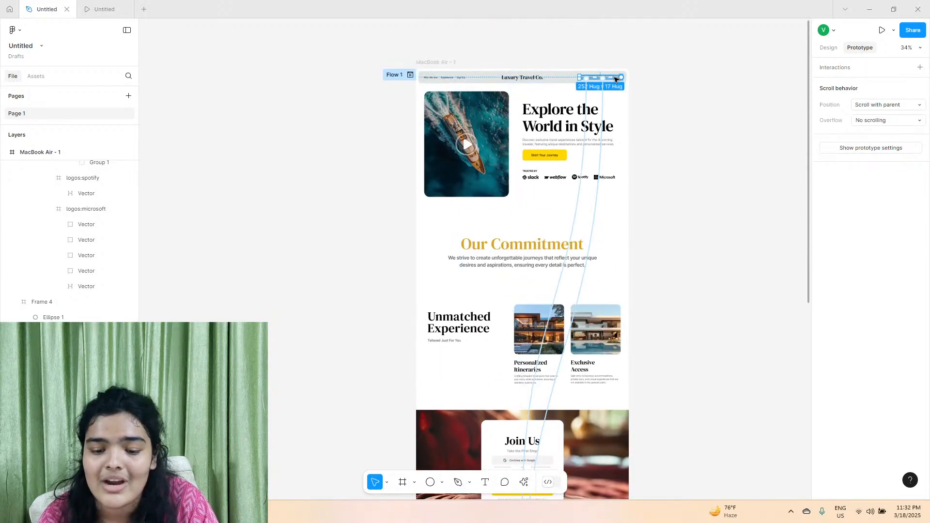
# Connect the Sitemap link to the Let's Create Together footer section with a prototype interaction.
pyautogui.click(616, 79)
pyautogui.scroll(5, 616, 79)
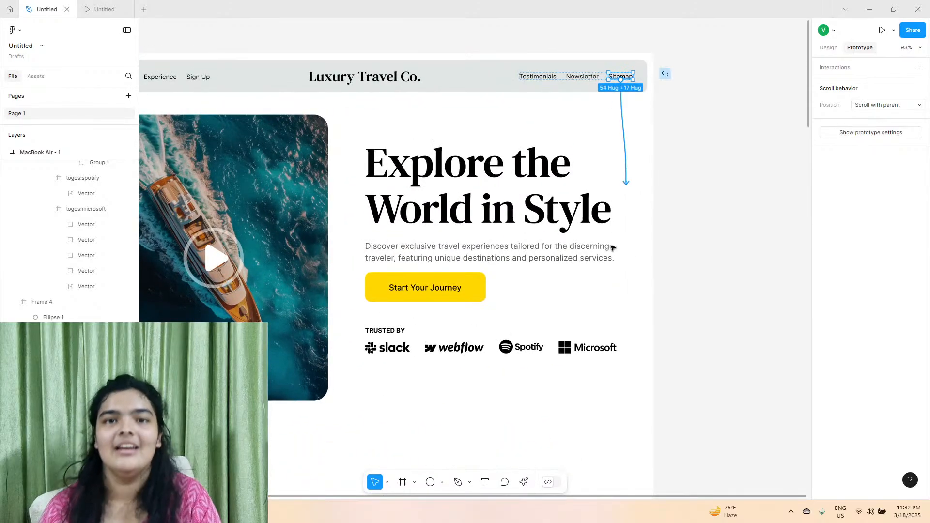
pyautogui.scroll(-20, 602, 266)
pyautogui.moveTo(612, 246); pyautogui.dragTo(577, 221)
pyautogui.scroll(5, 623, 269)
pyautogui.click(770, 201)
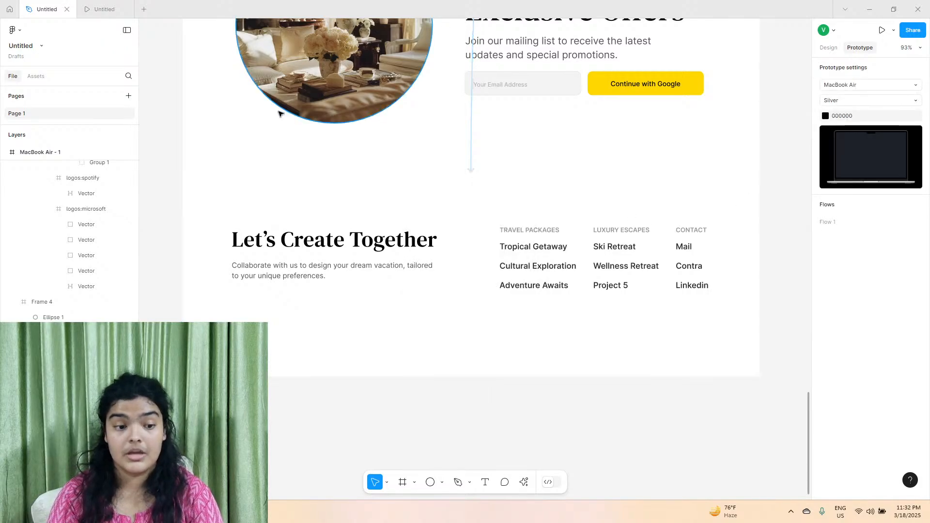
# Open a fresh prototype preview and test the scrolling of the Who We Are and Experience links.
pyautogui.click(882, 30)
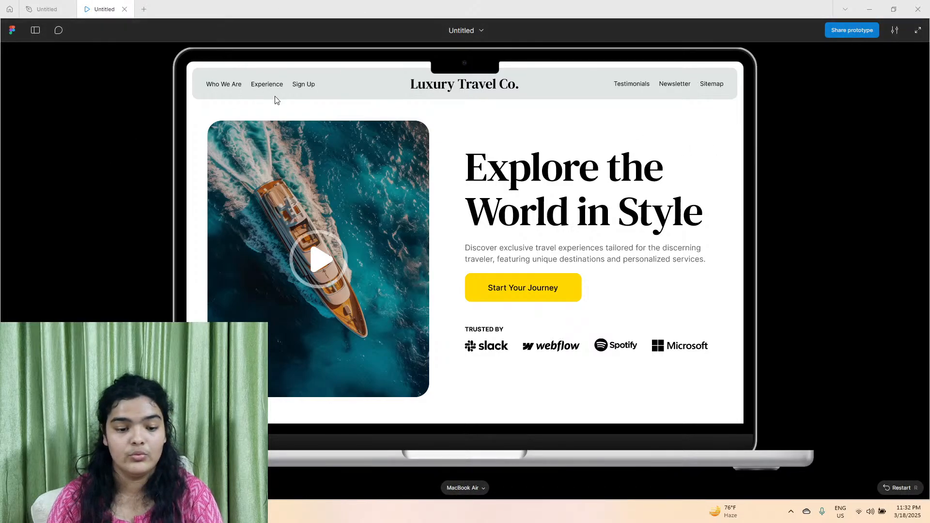
pyautogui.click(124, 9)
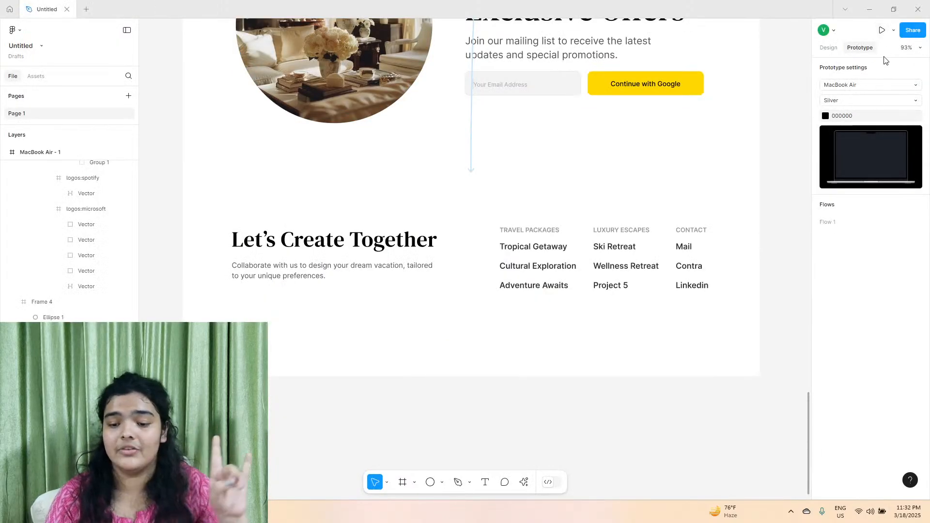
pyautogui.click(883, 31)
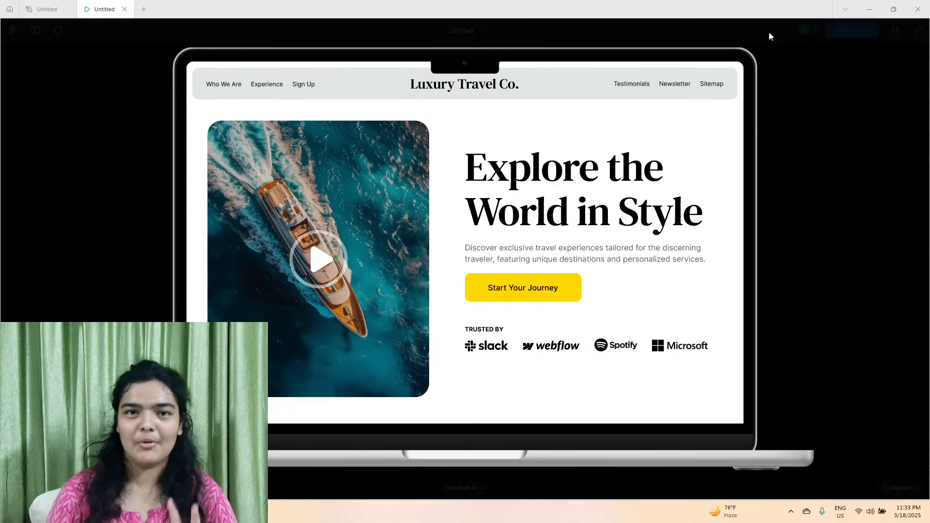
pyautogui.click(215, 87)
pyautogui.scroll(10, 222, 97)
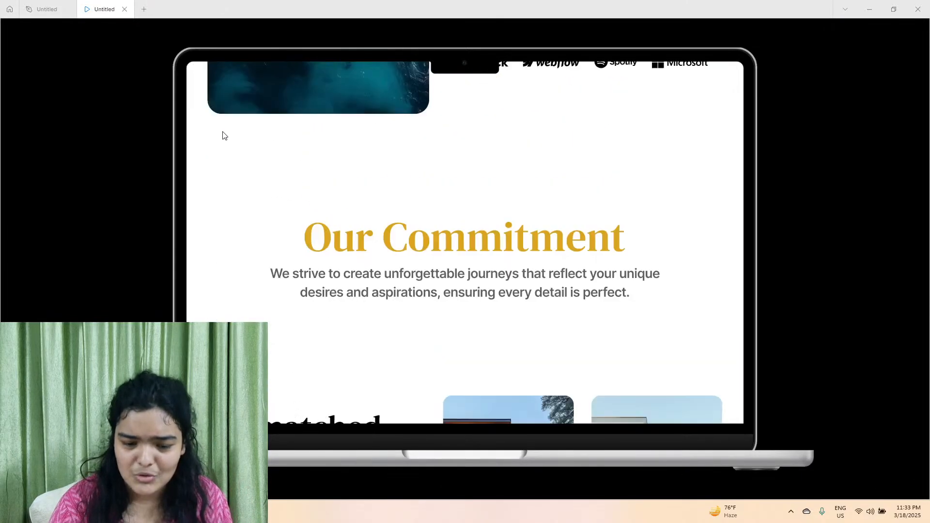
pyautogui.click(264, 87)
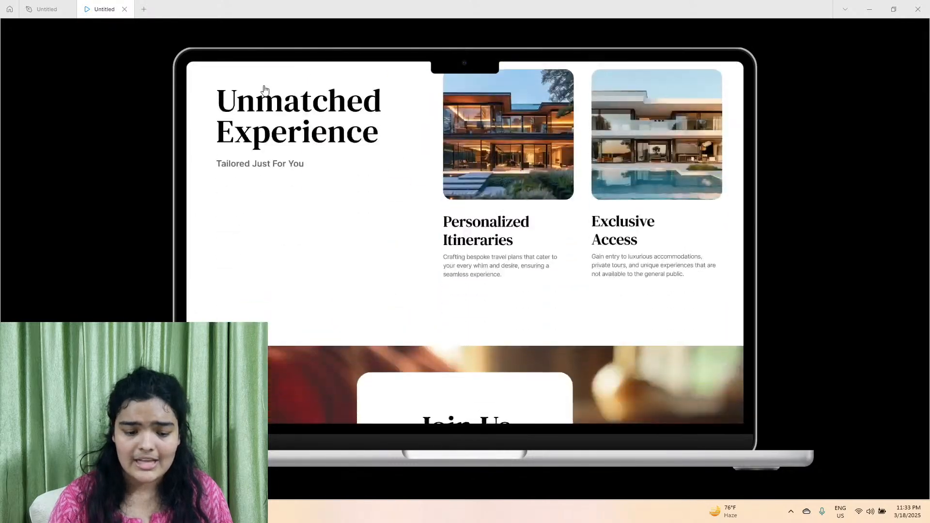
pyautogui.scroll(2, 273, 110)
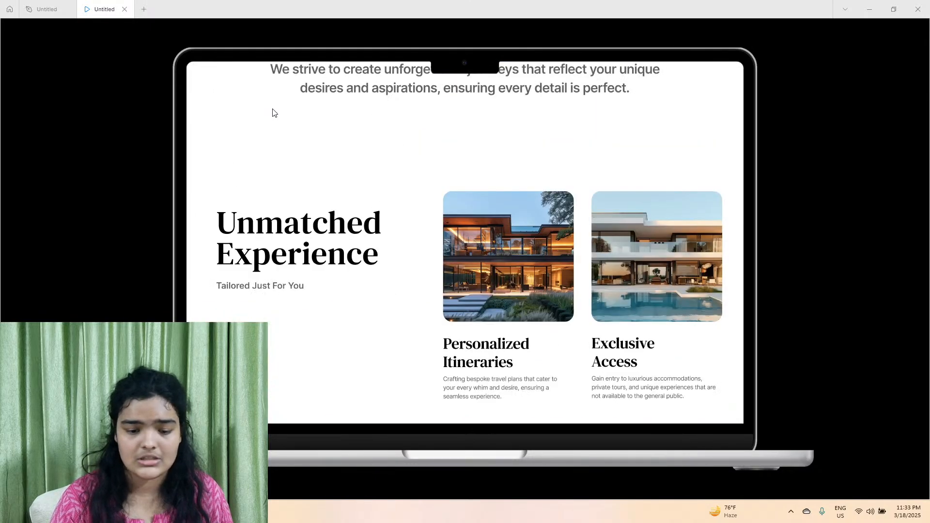
pyautogui.scroll(-1, 273, 110)
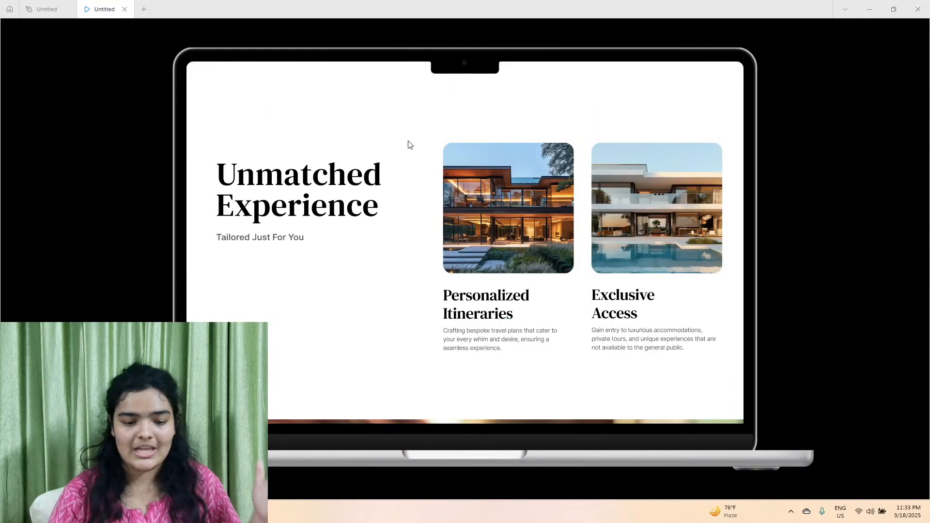
# Test the Sign Up header link's scroll to the Join Us section in the preview and return to the header.
pyautogui.scroll(10, 399, 129)
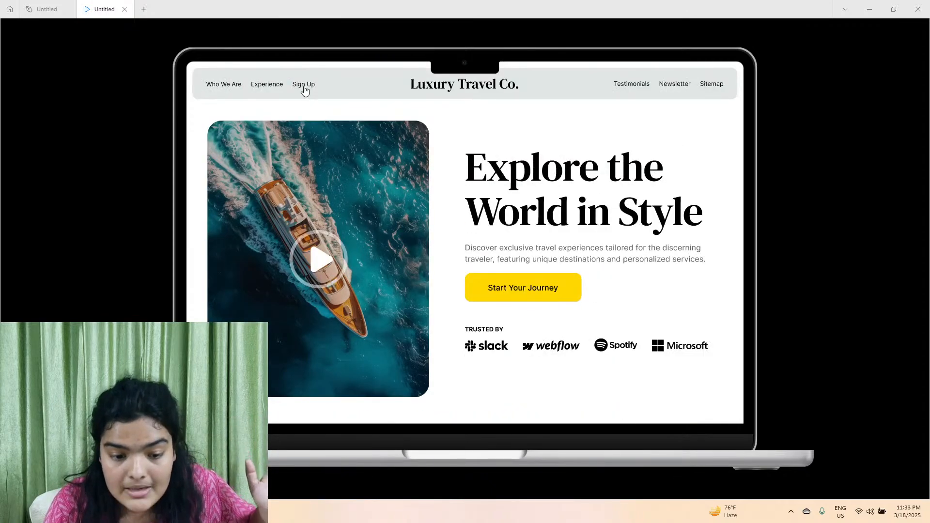
pyautogui.click(303, 86)
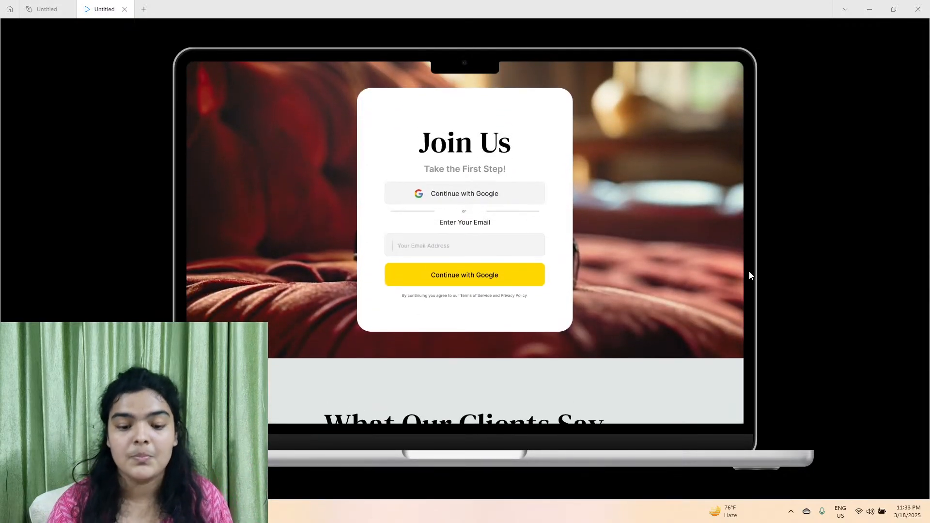
pyautogui.scroll(5, 733, 275)
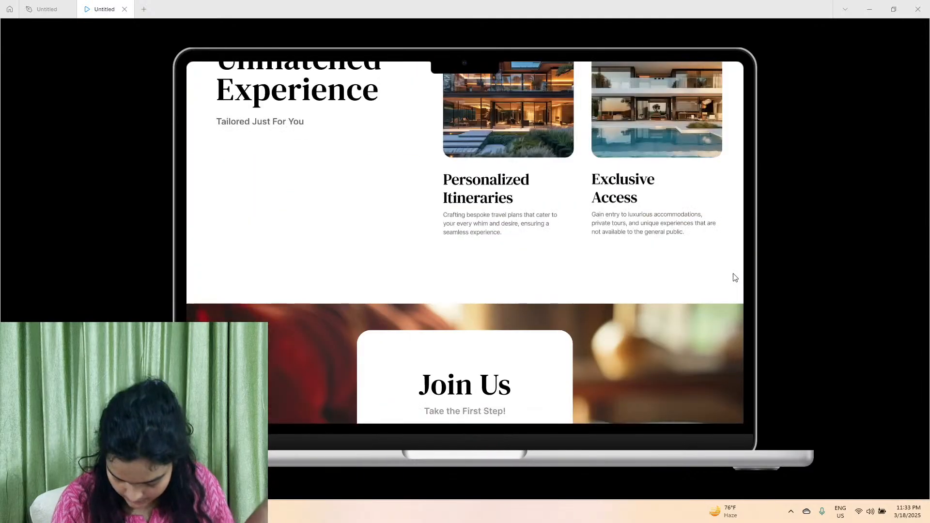
pyautogui.scroll(10, 734, 277)
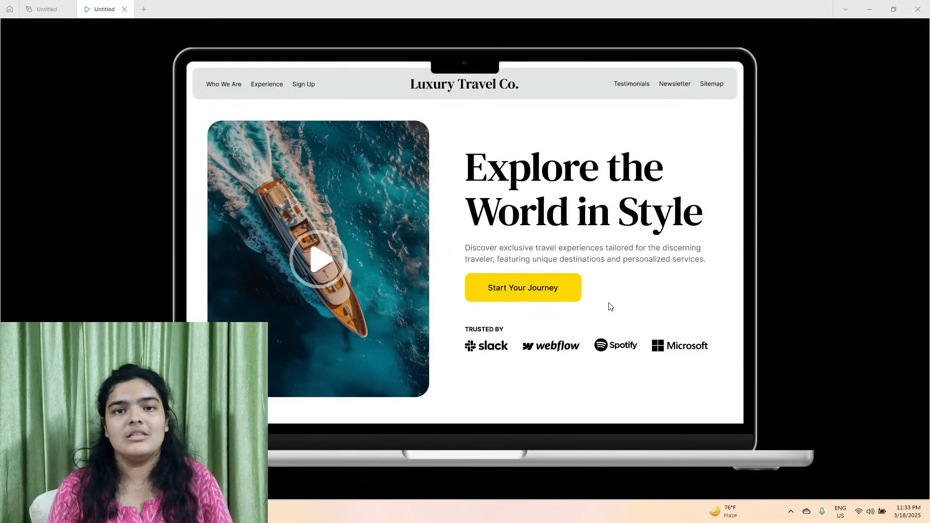
# Test the Testimonials header link's scroll to the What Our Clients Say section and return to the header.
pyautogui.scroll(-1, 615, 262)
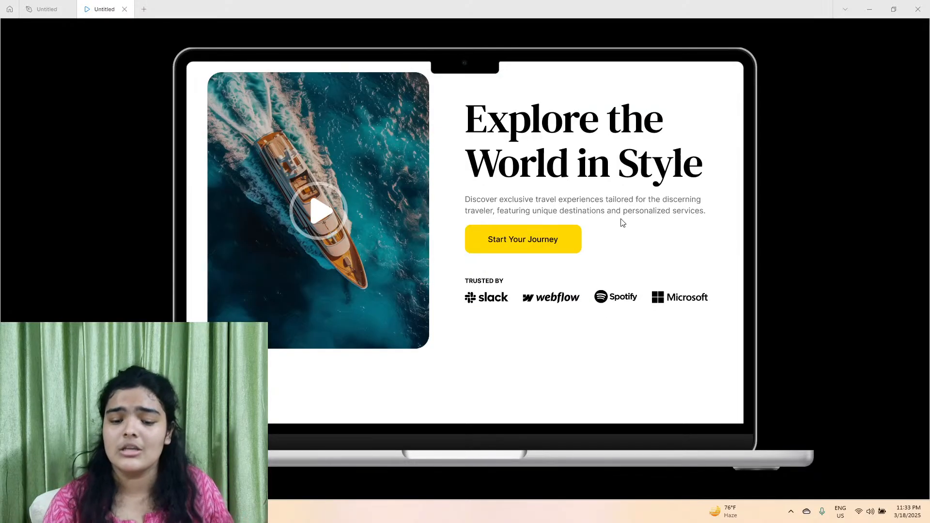
pyautogui.scroll(1, 625, 146)
pyautogui.click(633, 86)
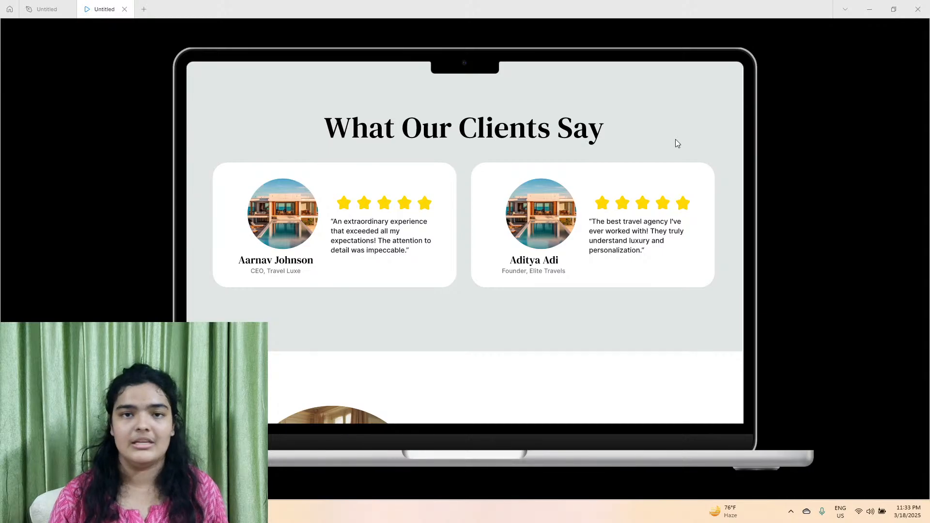
pyautogui.scroll(15, 675, 139)
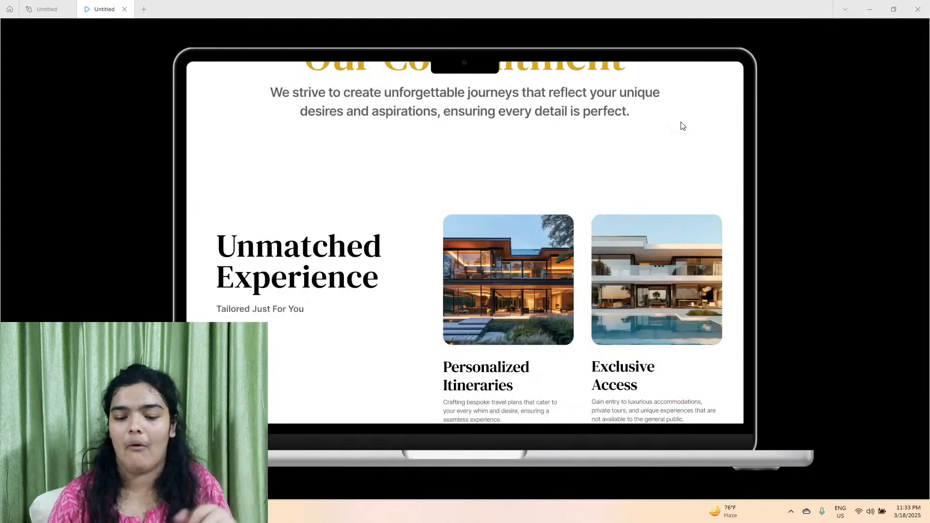
pyautogui.scroll(5, 683, 126)
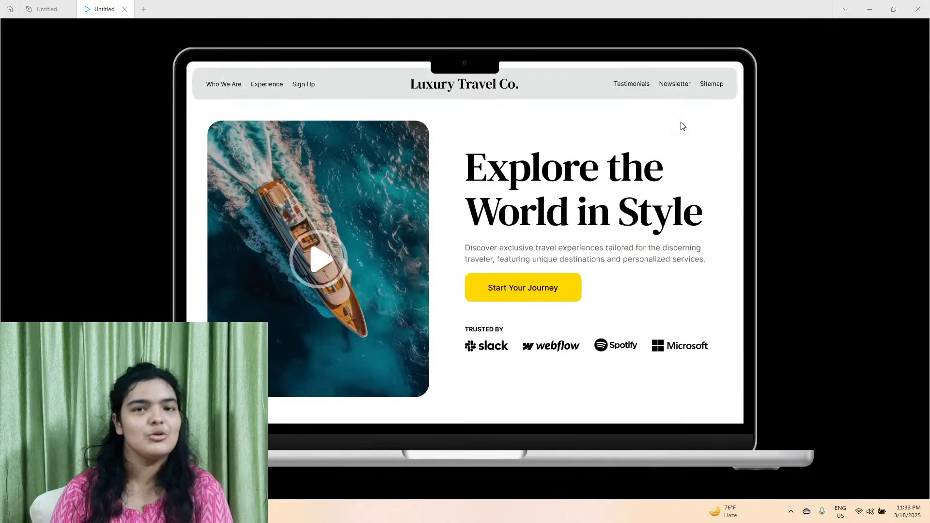
# Test the scrolling of the Newsletter and Sitemap header links, returning to the header after each one.
pyautogui.click(680, 84)
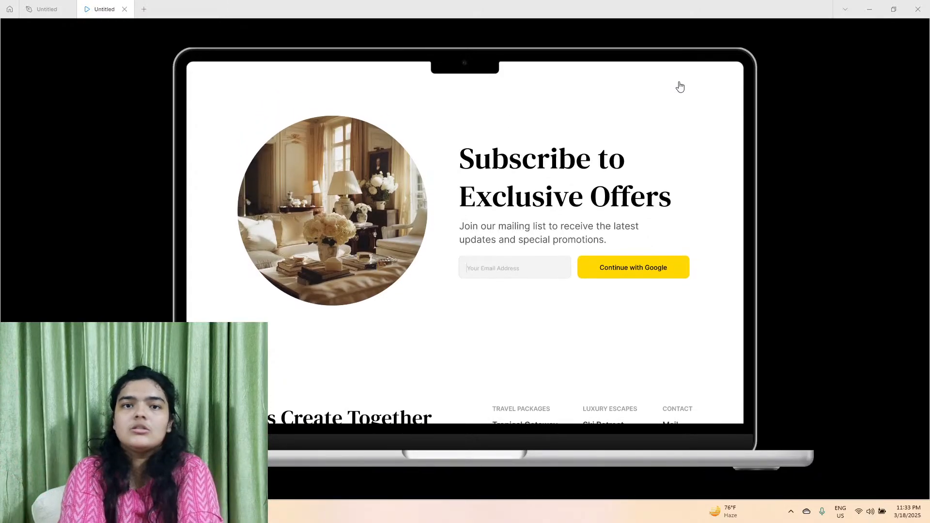
pyautogui.scroll(10, 675, 90)
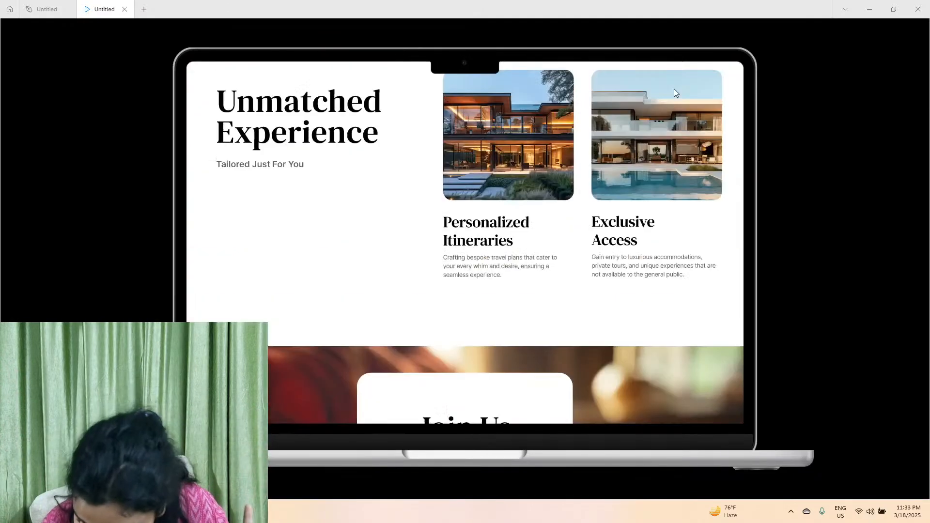
pyautogui.scroll(6, 676, 92)
pyautogui.click(709, 87)
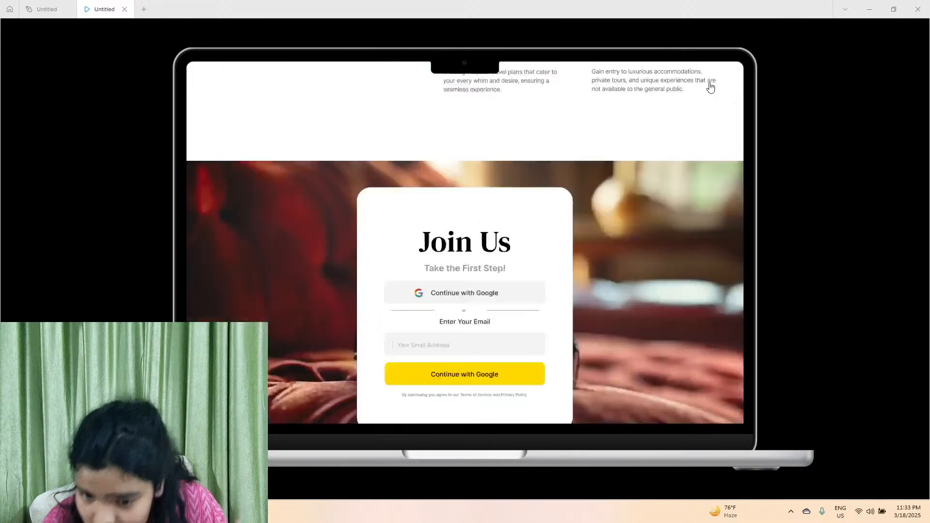
pyautogui.scroll(8, 710, 90)
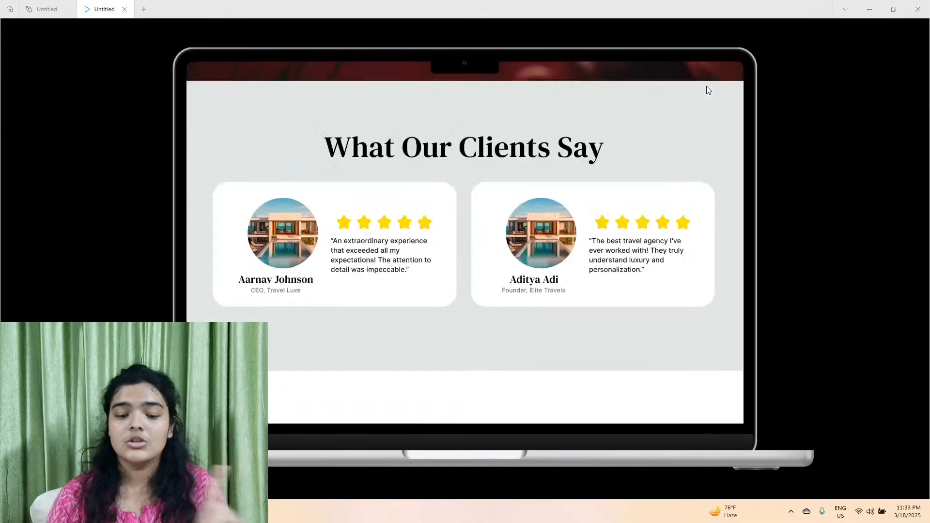
pyautogui.scroll(10, 649, 136)
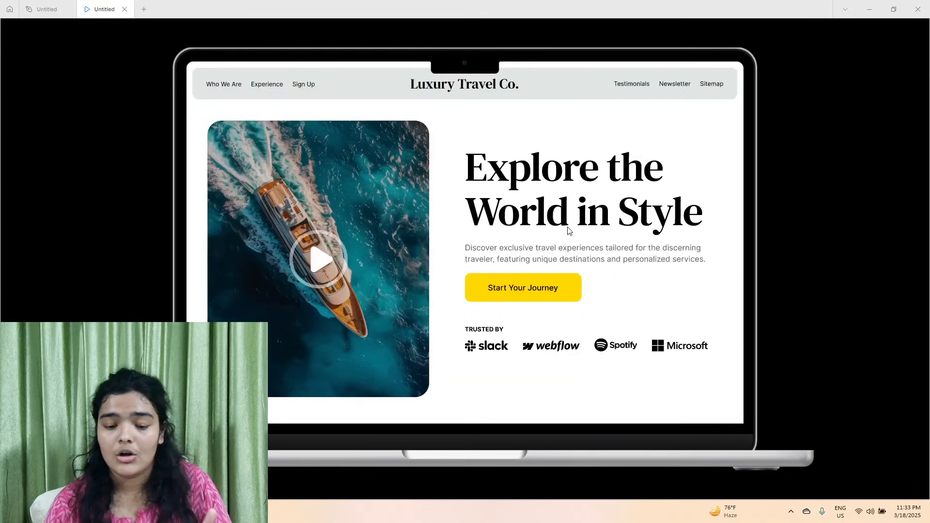
# Test the Start Your Journey button's scroll to the Join Us section and review the rest of the page down to the footer.
pyautogui.click(573, 288)
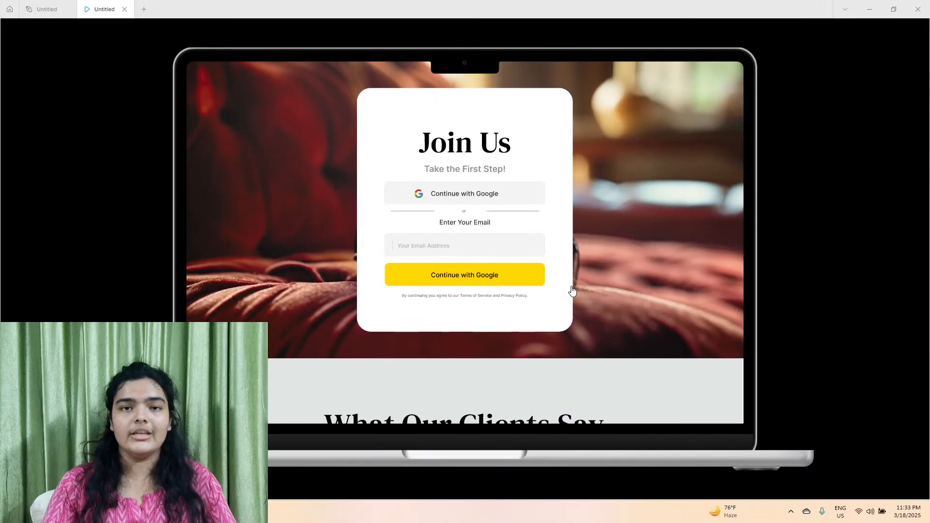
pyautogui.scroll(-8, 572, 291)
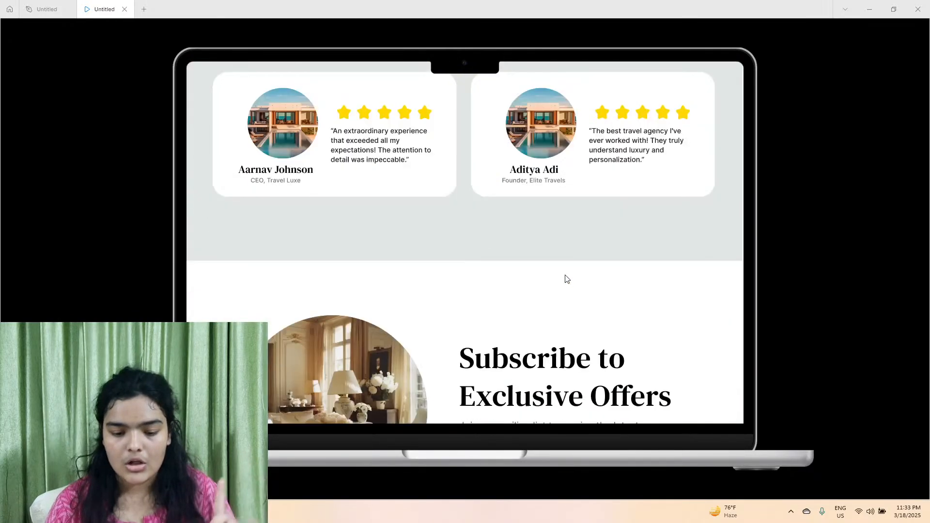
pyautogui.scroll(7, 565, 278)
pyautogui.scroll(-13, 461, 234)
pyautogui.scroll(5, 625, 224)
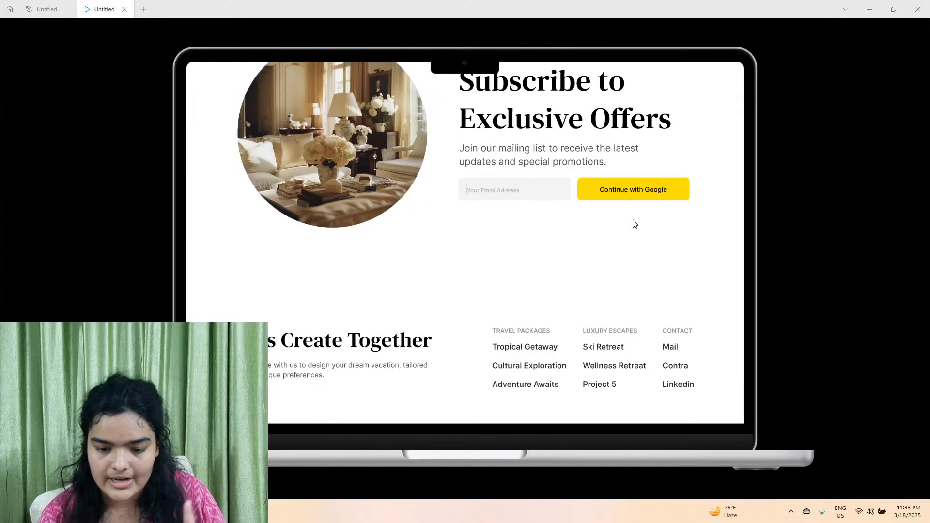
pyautogui.scroll(-5, 634, 222)
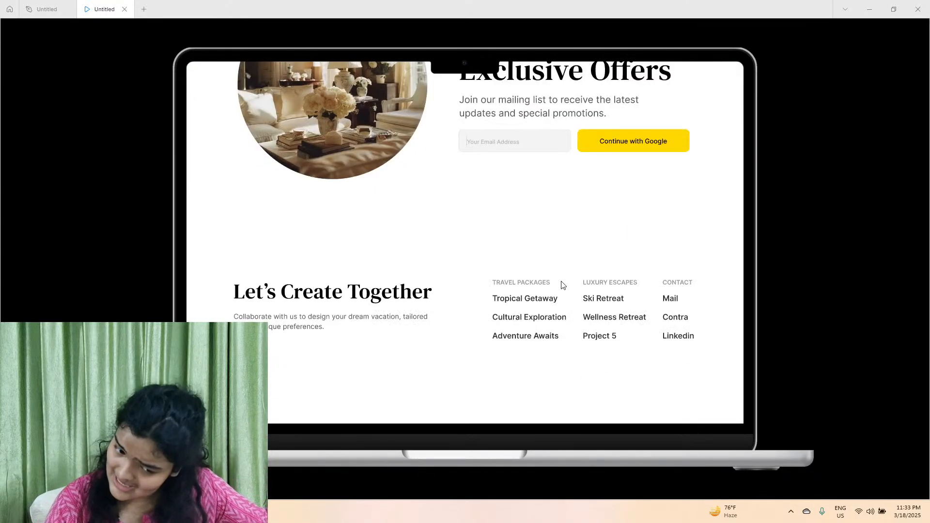
pyautogui.scroll(10, 514, 328)
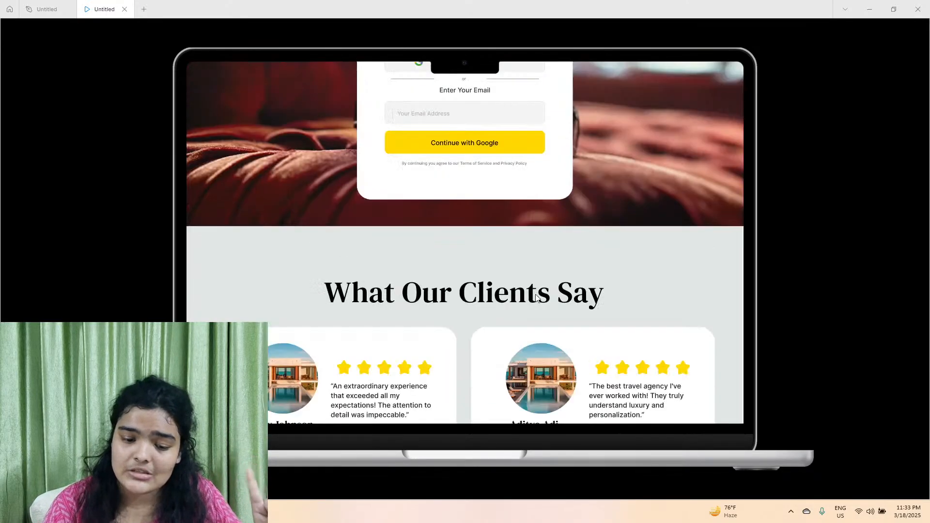
pyautogui.scroll(-2, 450, 276)
pyautogui.scroll(-2, 450, 274)
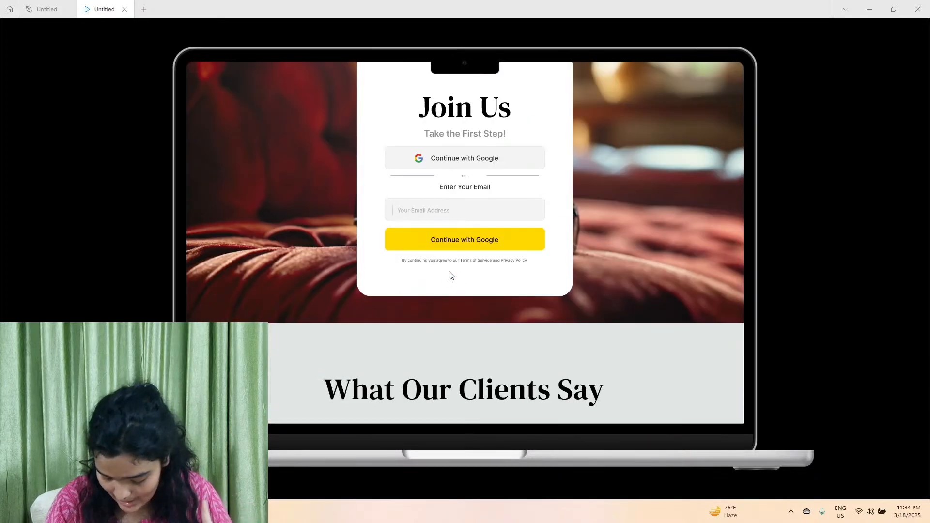
pyautogui.scroll(5, 450, 275)
pyautogui.scroll(5, 449, 272)
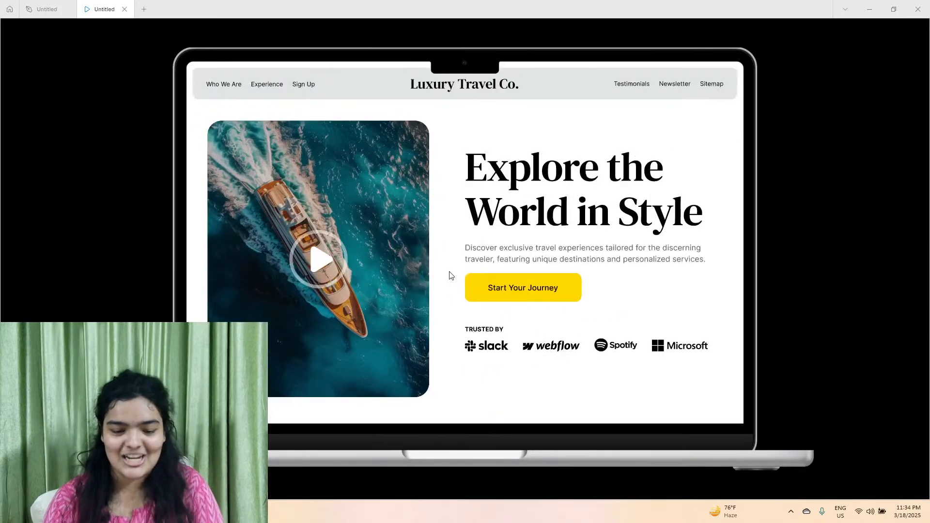